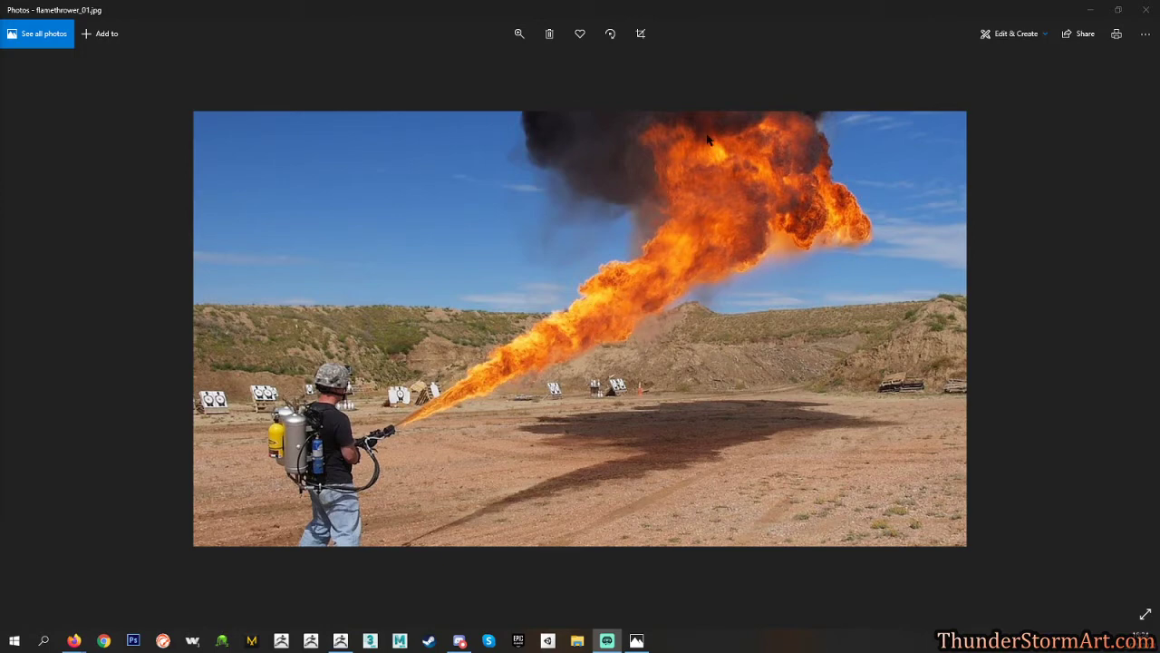
Leave the flamethrower reference photo for ZBrush and change the sphere's material to BasicMaterial.
click(1090, 10)
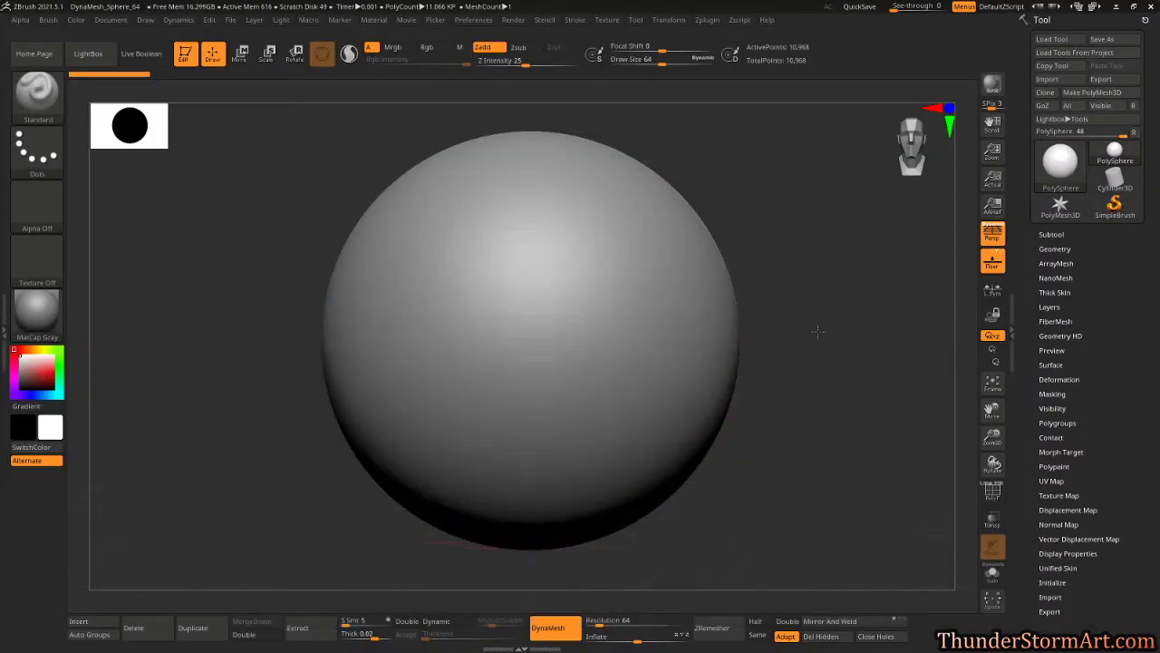
ctrl+right_drag(846, 336, 668, 302)
alt+drag(671, 311, 732, 339)
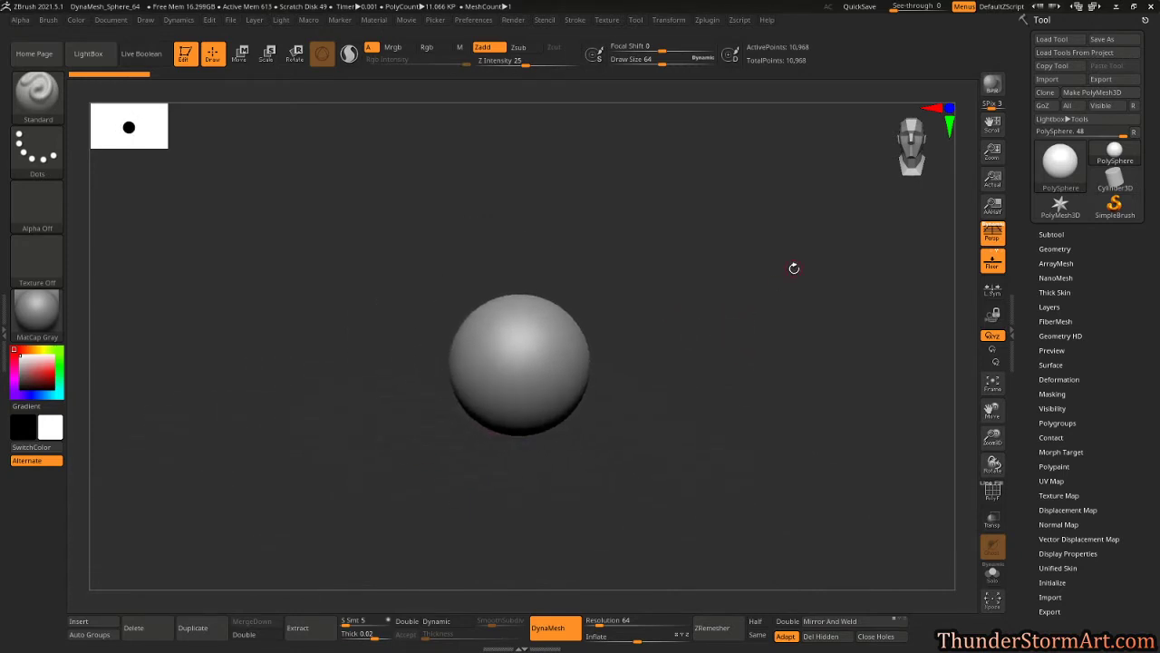
click(36, 311)
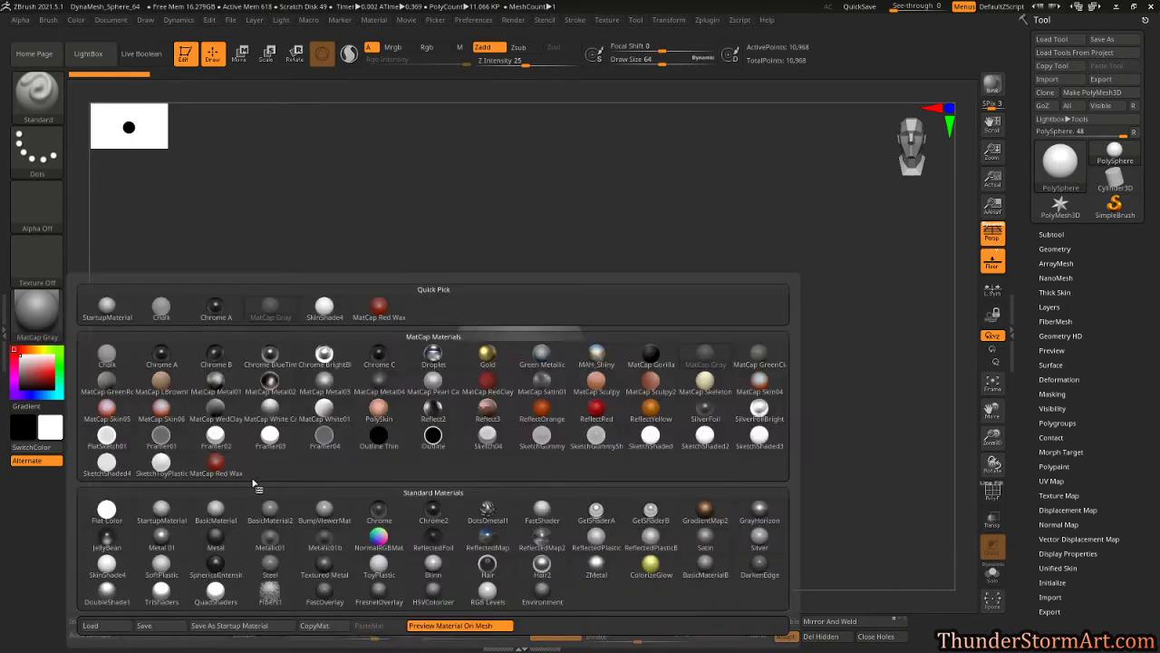
click(227, 510)
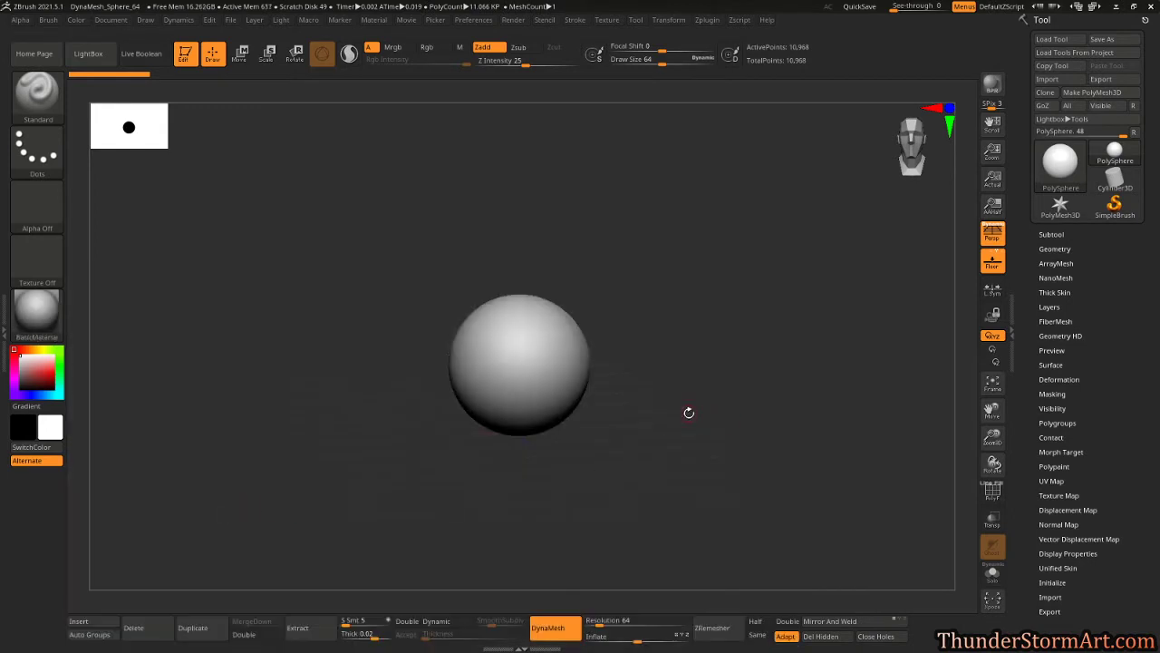
alt+drag(688, 412, 658, 392)
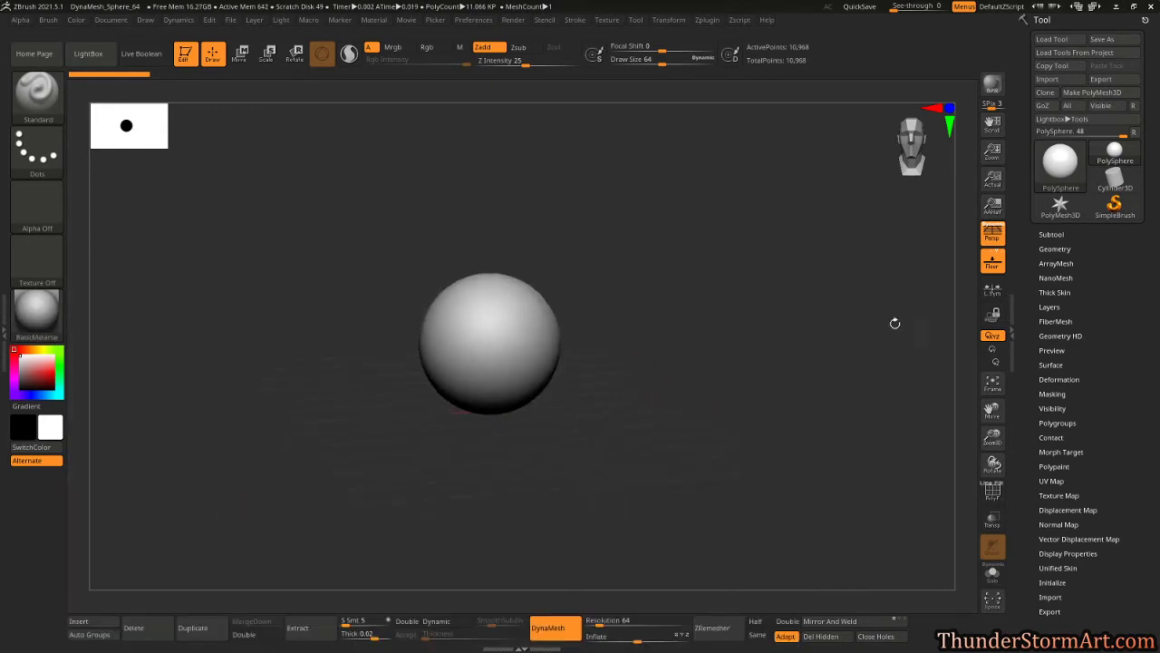
click(1053, 234)
click(1053, 234)
key(w)
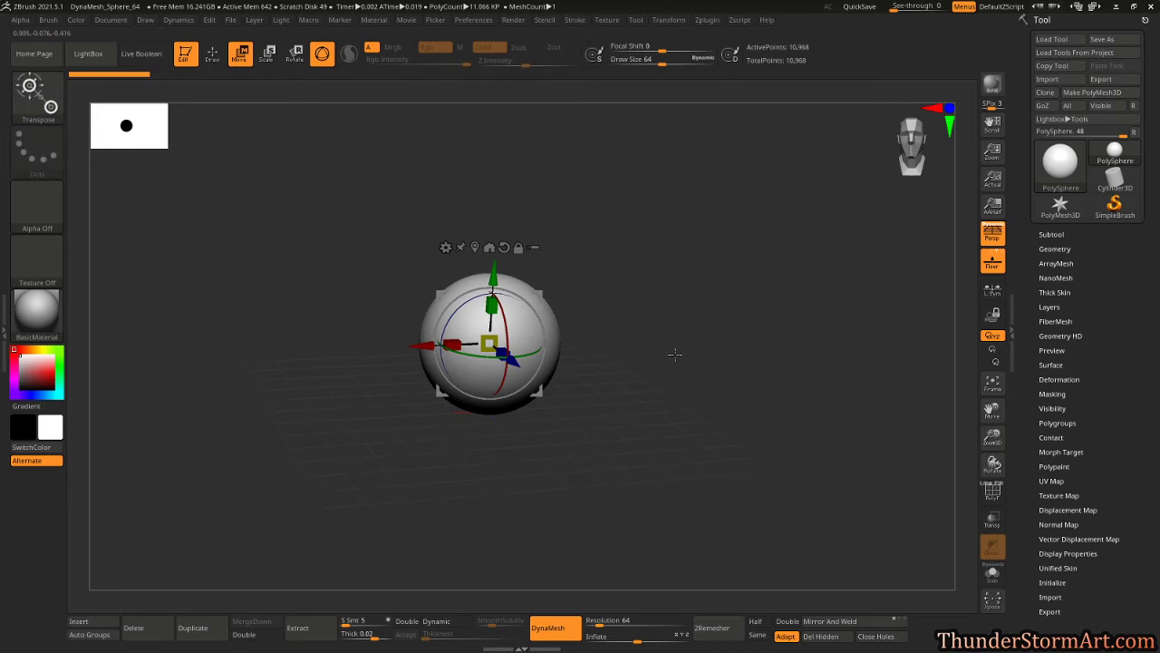
key(q)
mouse_move(510, 340)
mouse_down()
mouse_move(524, 363)
mouse_move(549, 344)
mouse_up()
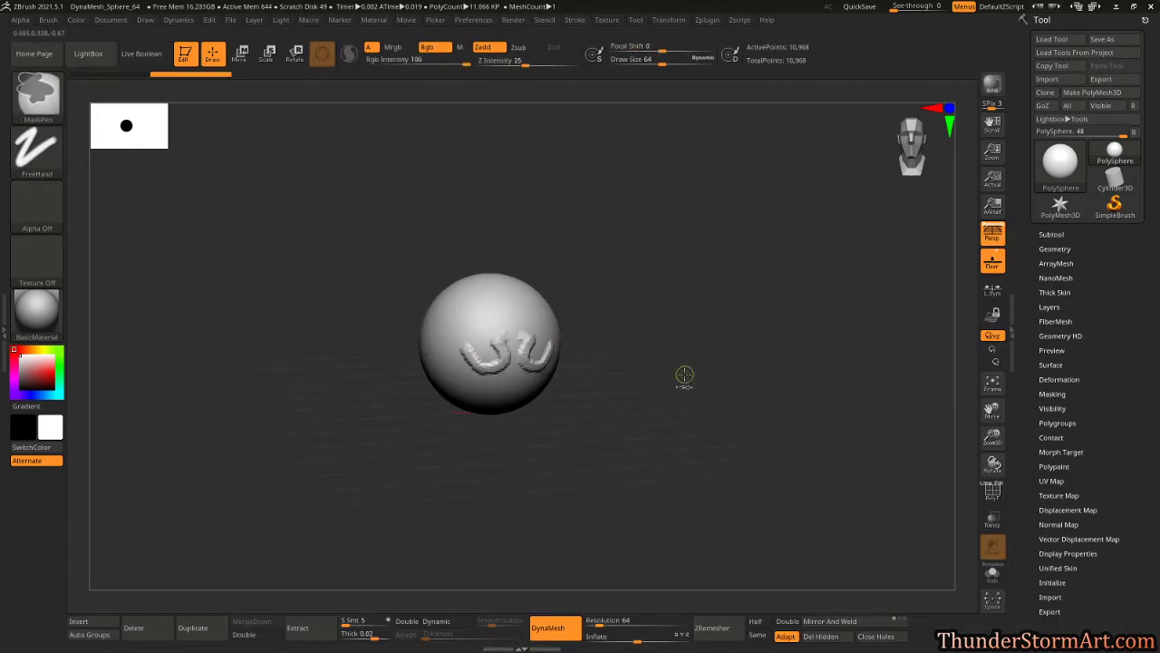
key(ctrl+z)
Activate the transform gizmo in rotate mode on the sphere.
mouse_move(649, 348)
mouse_down()
mouse_move(644, 357)
mouse_move(666, 337)
mouse_up()
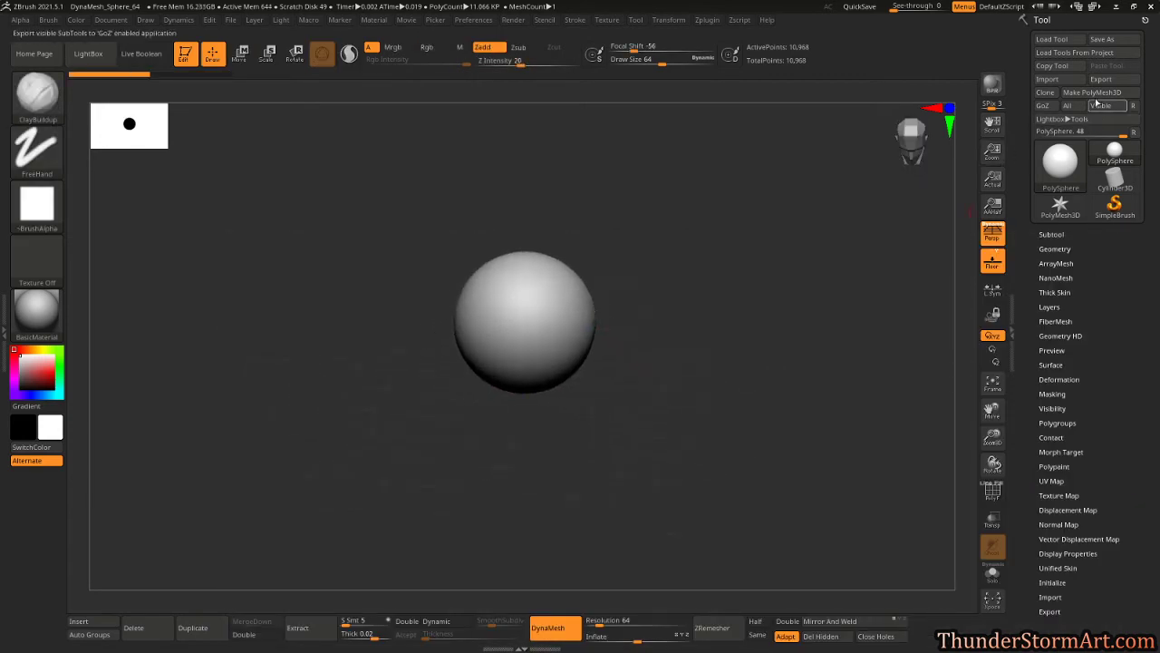
drag(834, 283, 748, 350)
shift+drag(734, 326, 736, 324)
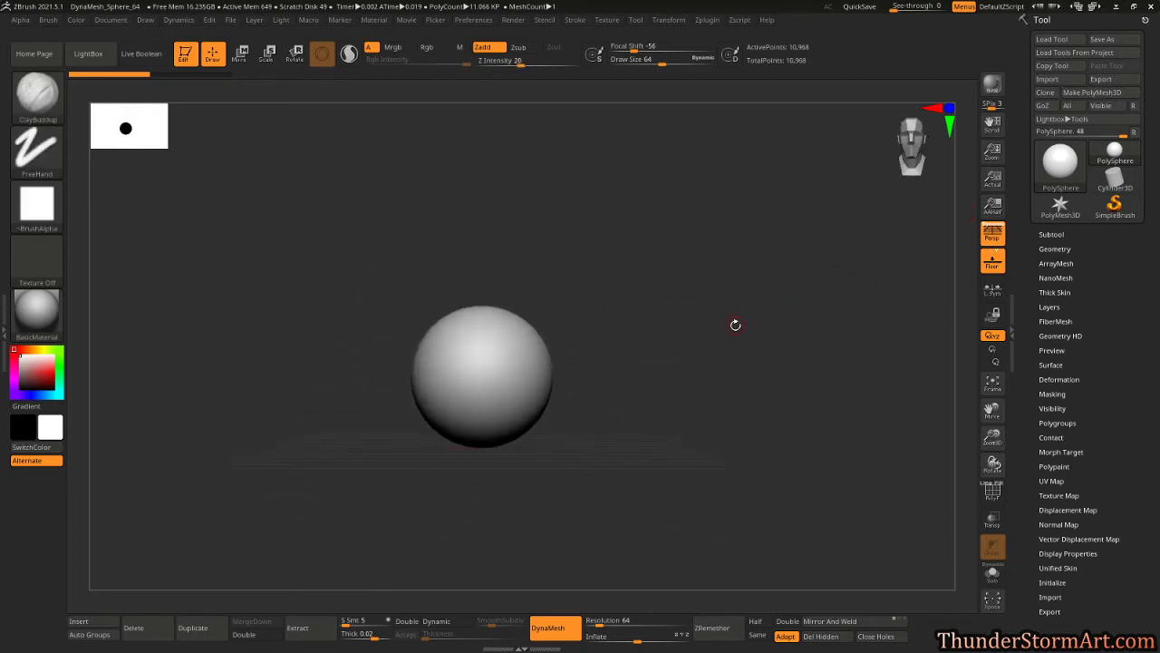
key(r)
drag(482, 376, 461, 430)
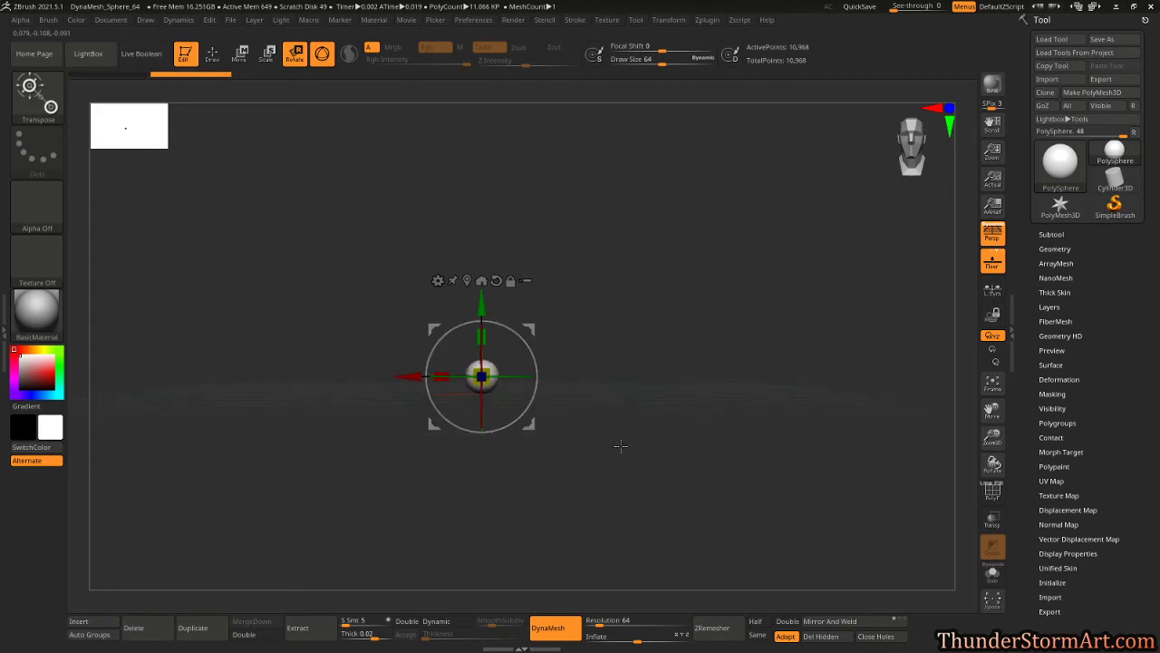
drag(621, 446, 542, 408)
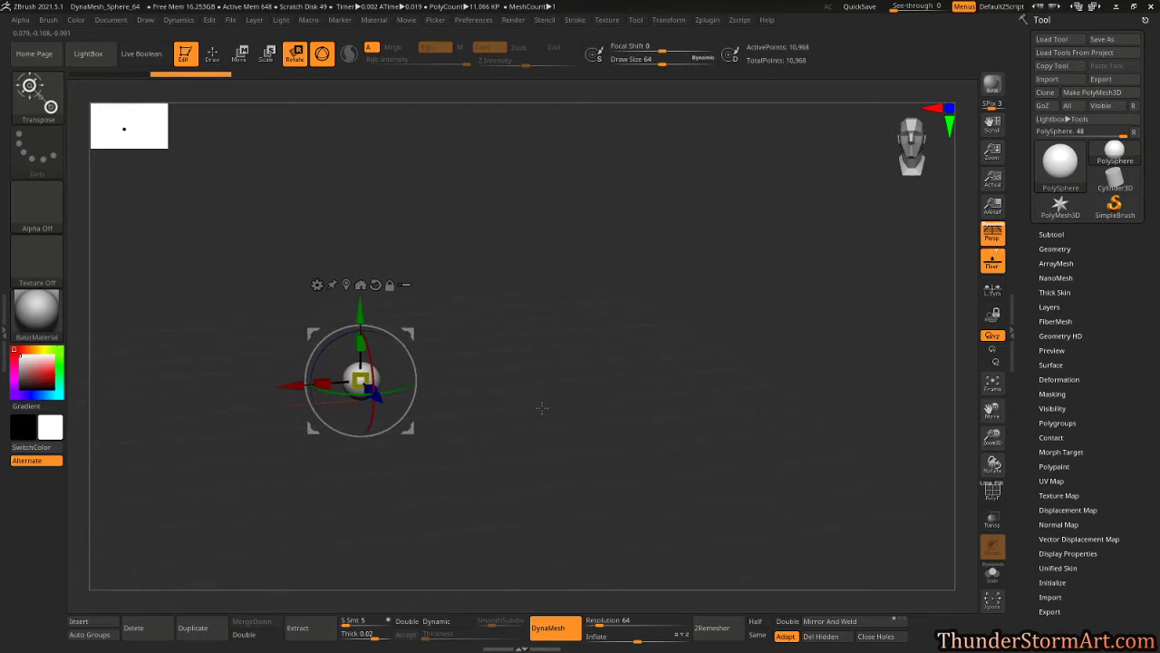
ctrl+drag(281, 391, 311, 388)
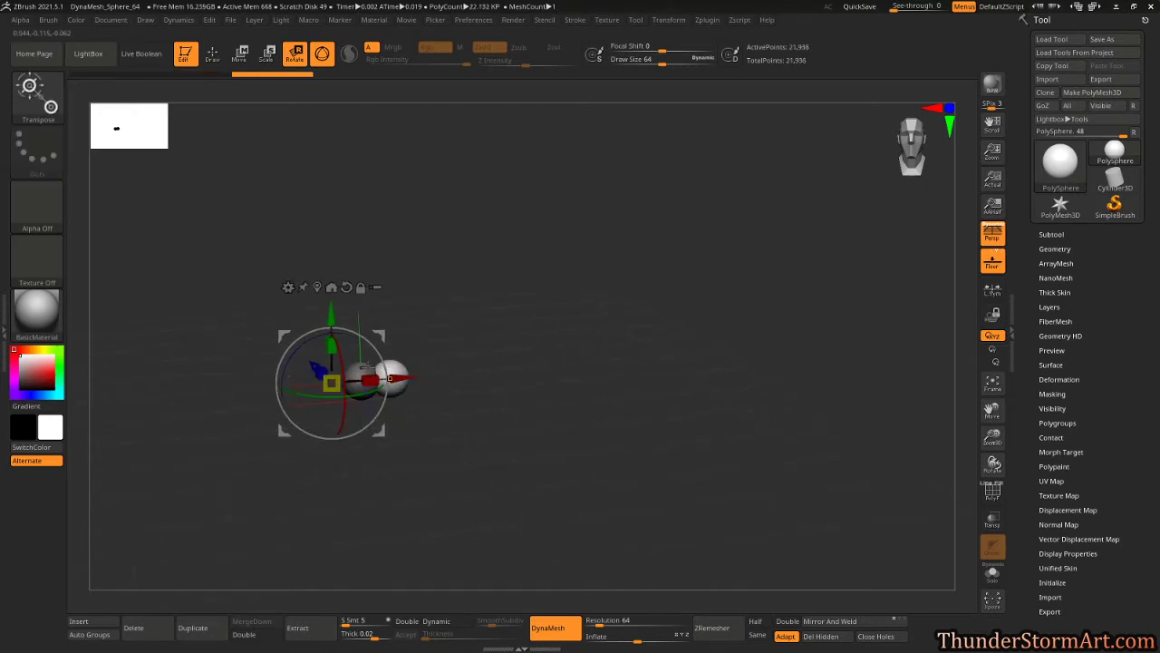
alt+drag(501, 333, 498, 349)
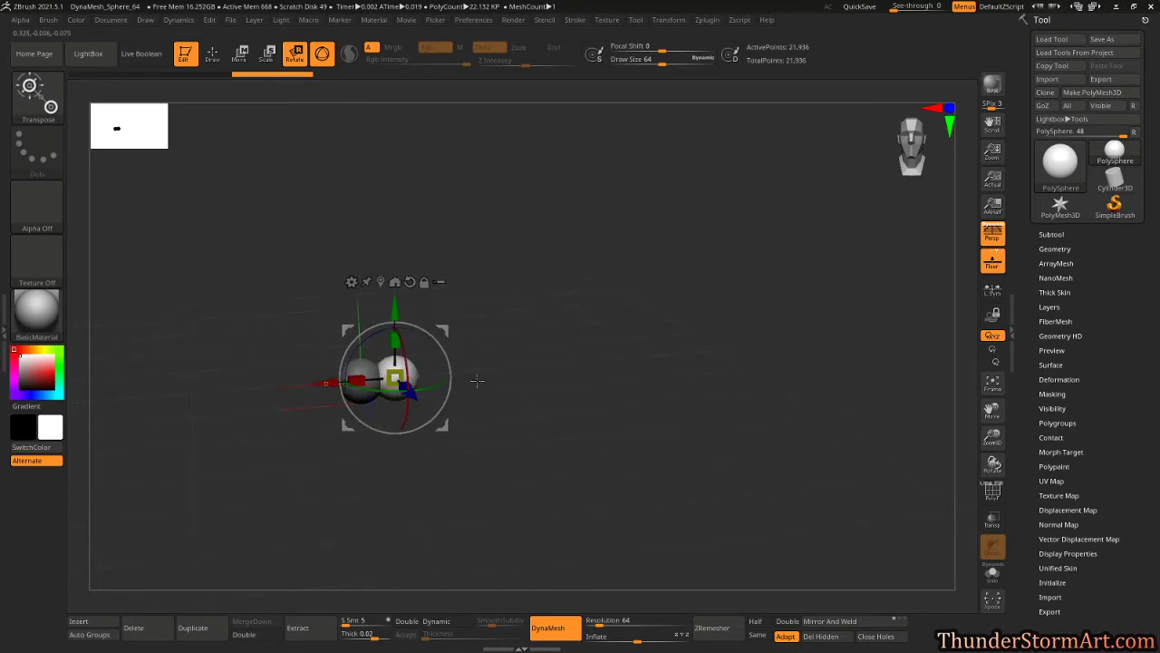
key(ctrl+z)
key(ctrl+z)
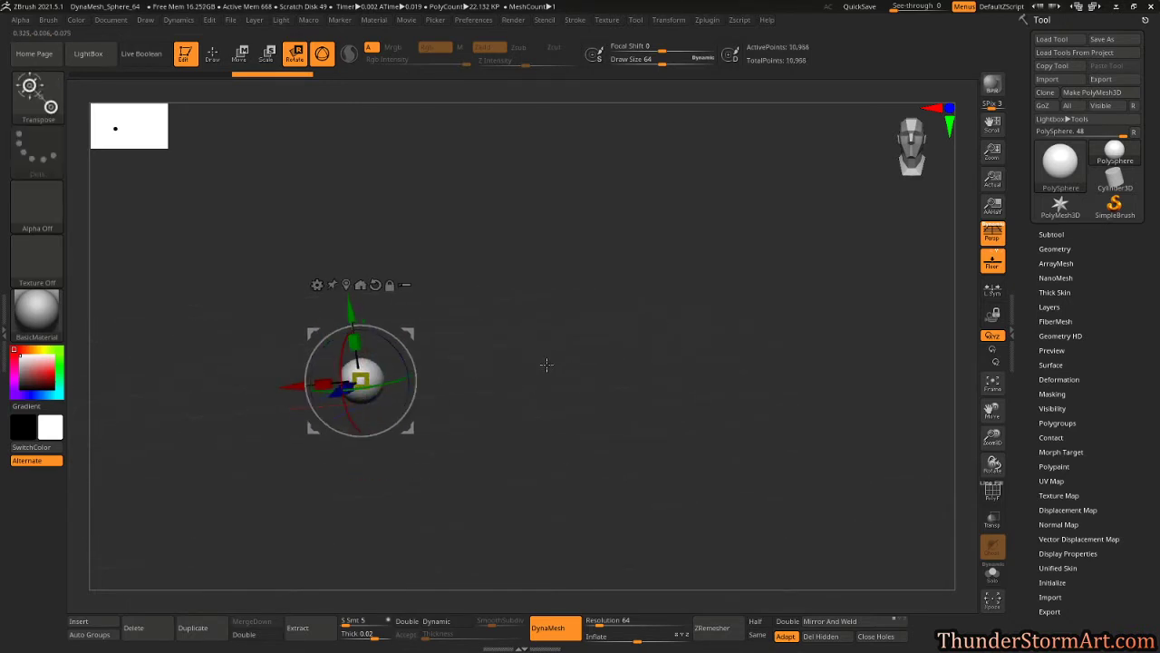
Duplicate the sphere forward along Z so the two overlap, enlarging the copy about 1.12 times and offsetting it slightly along X.
drag(698, 354, 742, 387)
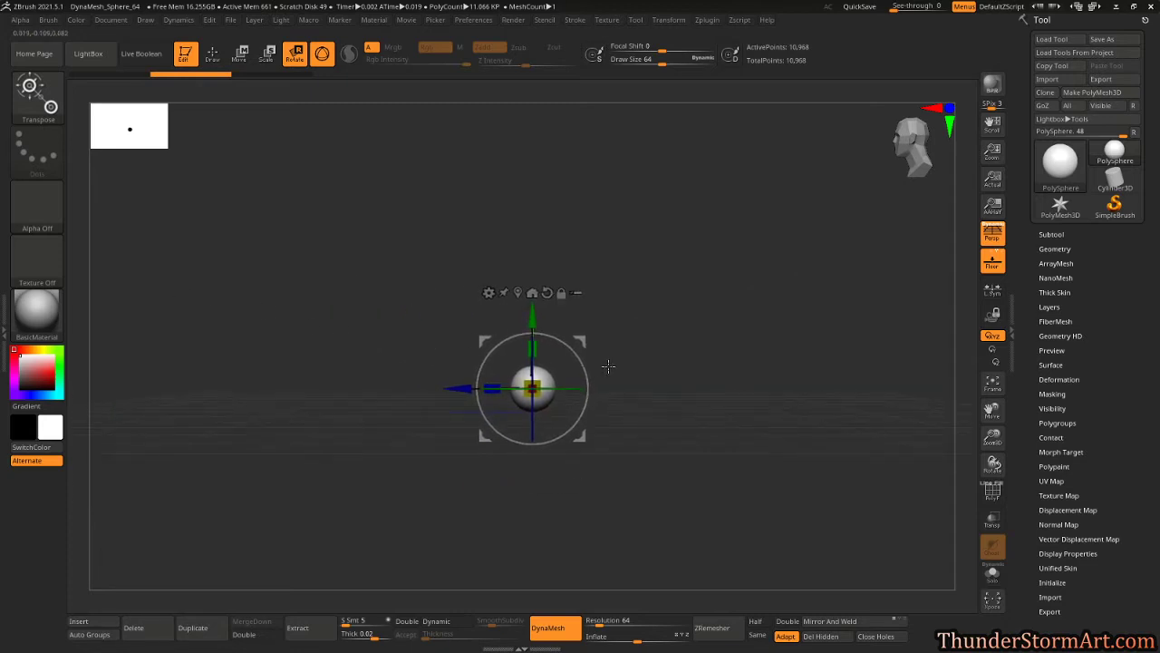
alt+drag(608, 365, 686, 354)
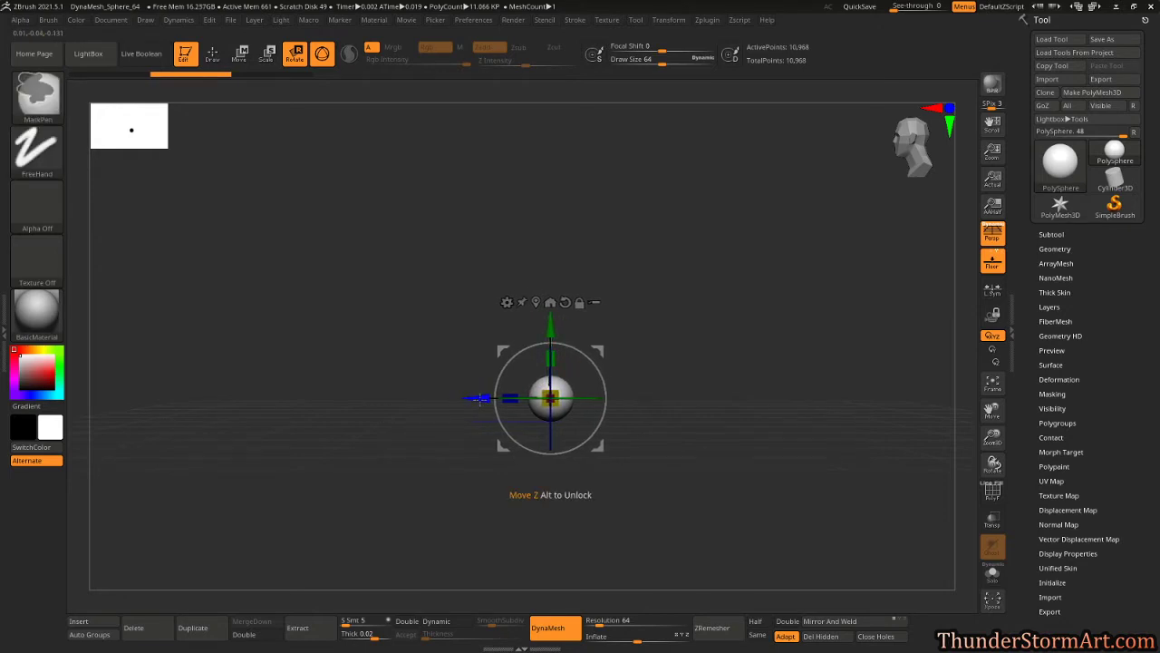
ctrl+drag(480, 396, 445, 399)
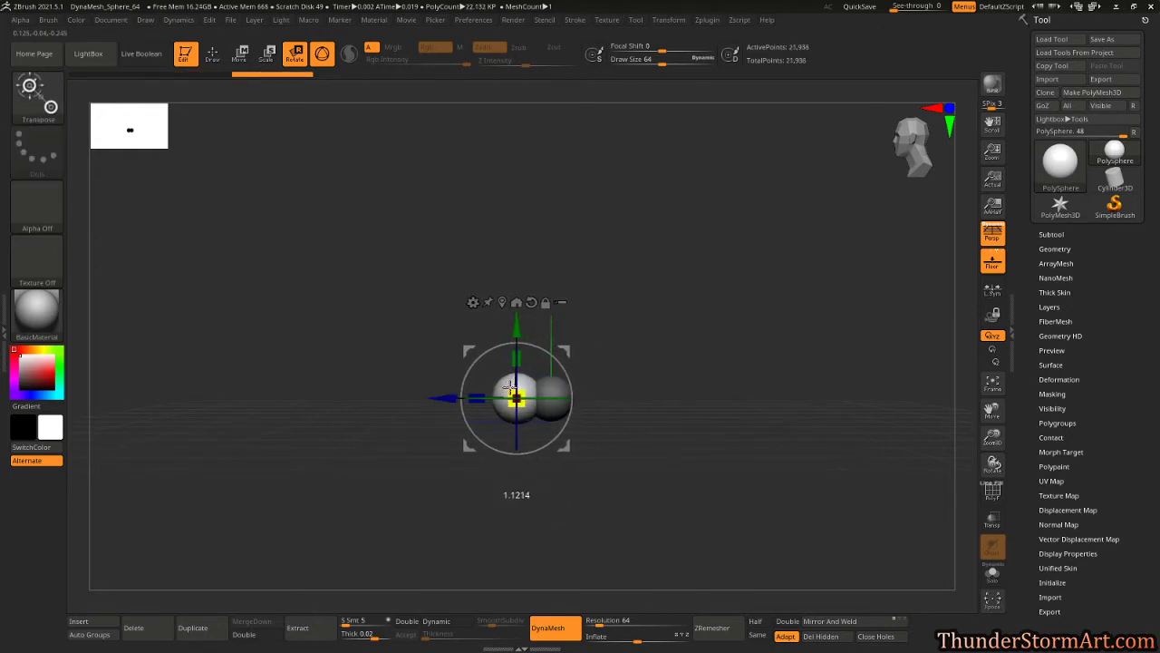
drag(643, 396, 647, 448)
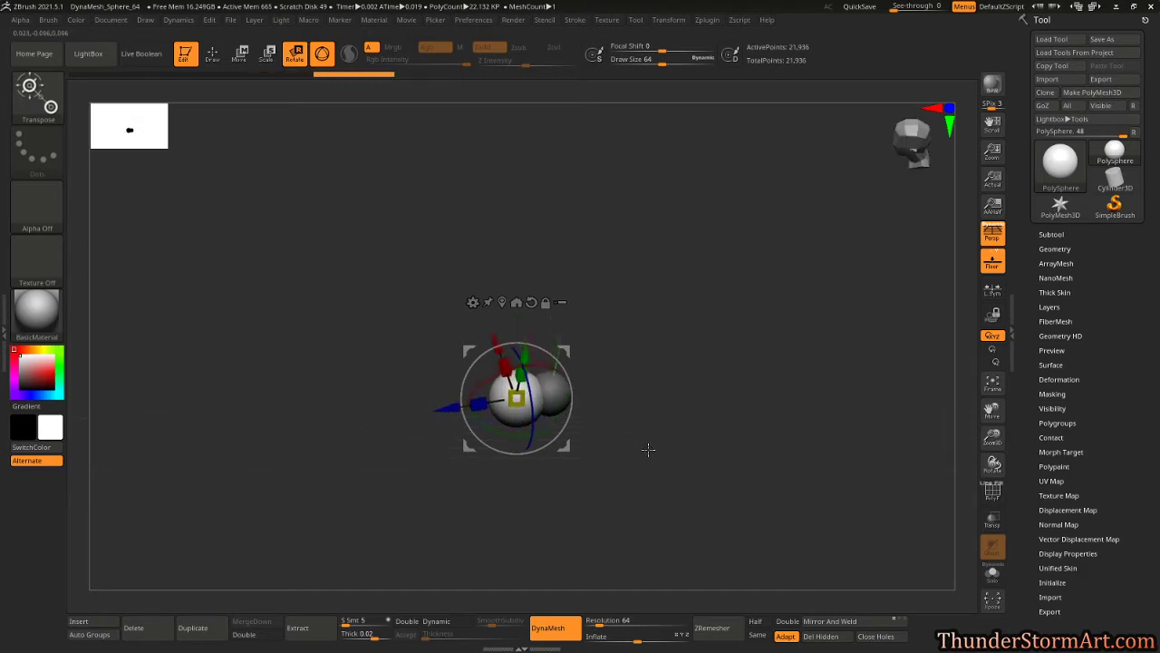
drag(501, 330, 499, 319)
Add a third overlapping sphere by duplicating the front one along Z, making the copy slightly larger and offset from the chain's axis.
key(ctrl)
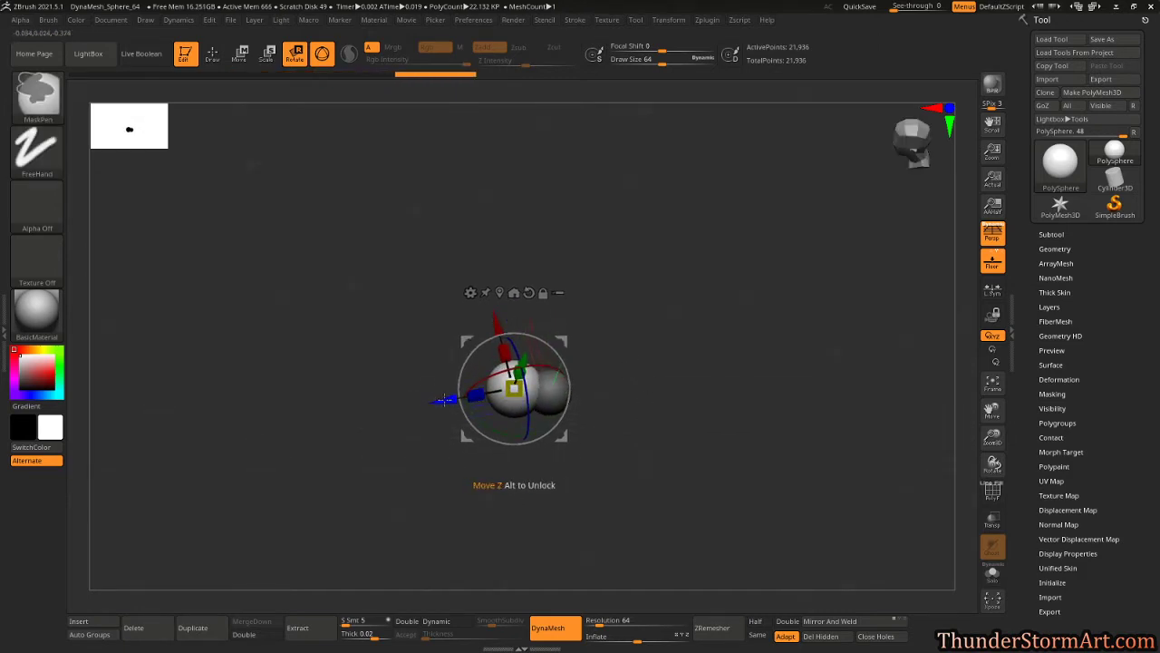
ctrl+drag(444, 400, 403, 404)
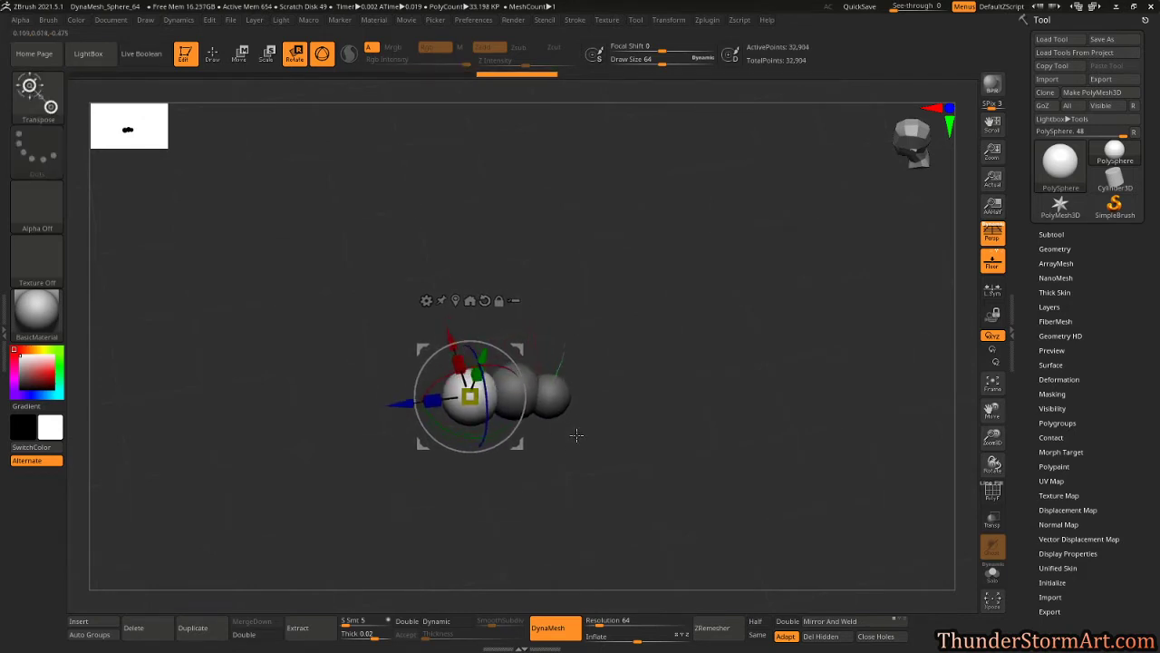
drag(576, 435, 575, 458)
drag(452, 334, 456, 348)
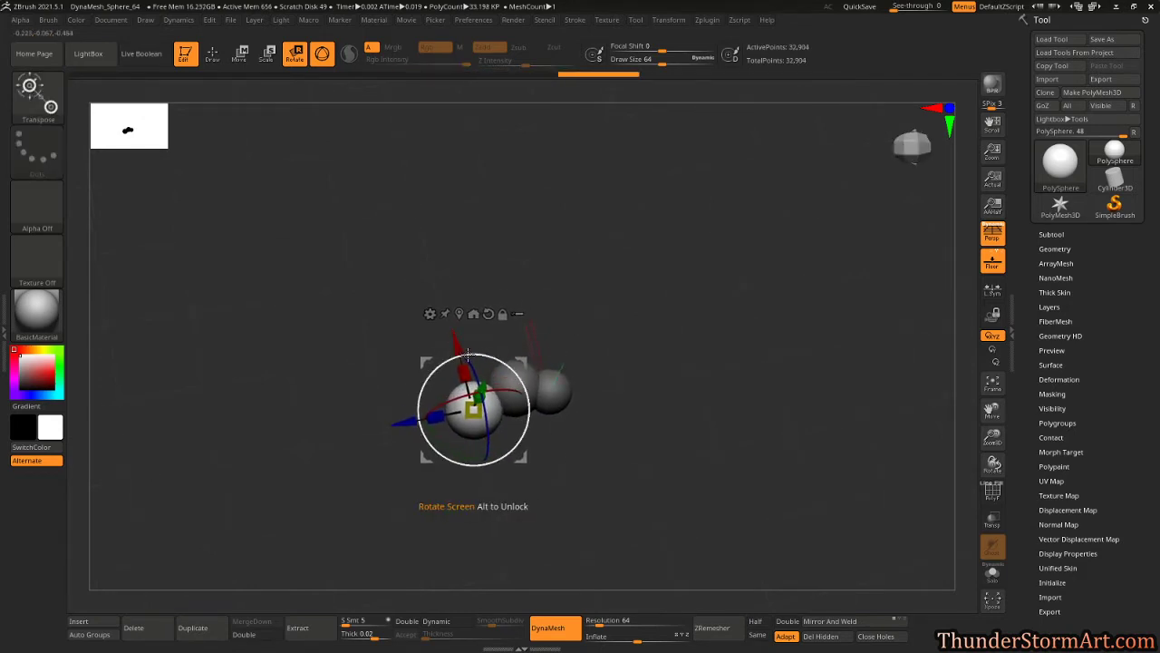
drag(473, 409, 471, 394)
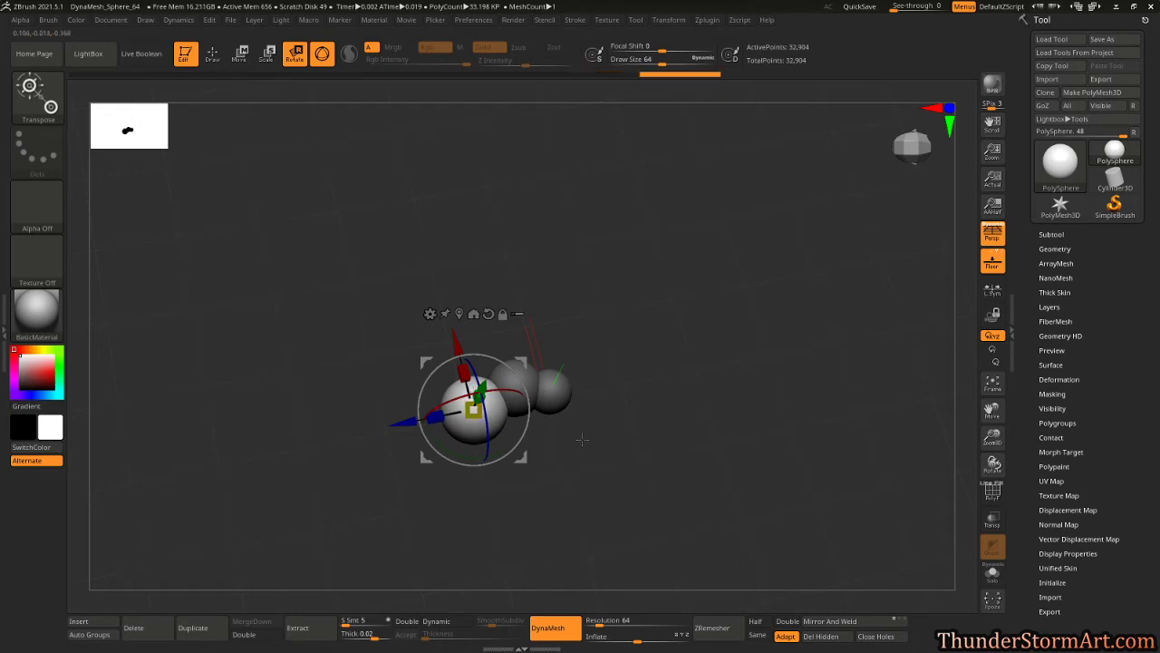
drag(580, 433, 608, 346)
drag(480, 337, 472, 346)
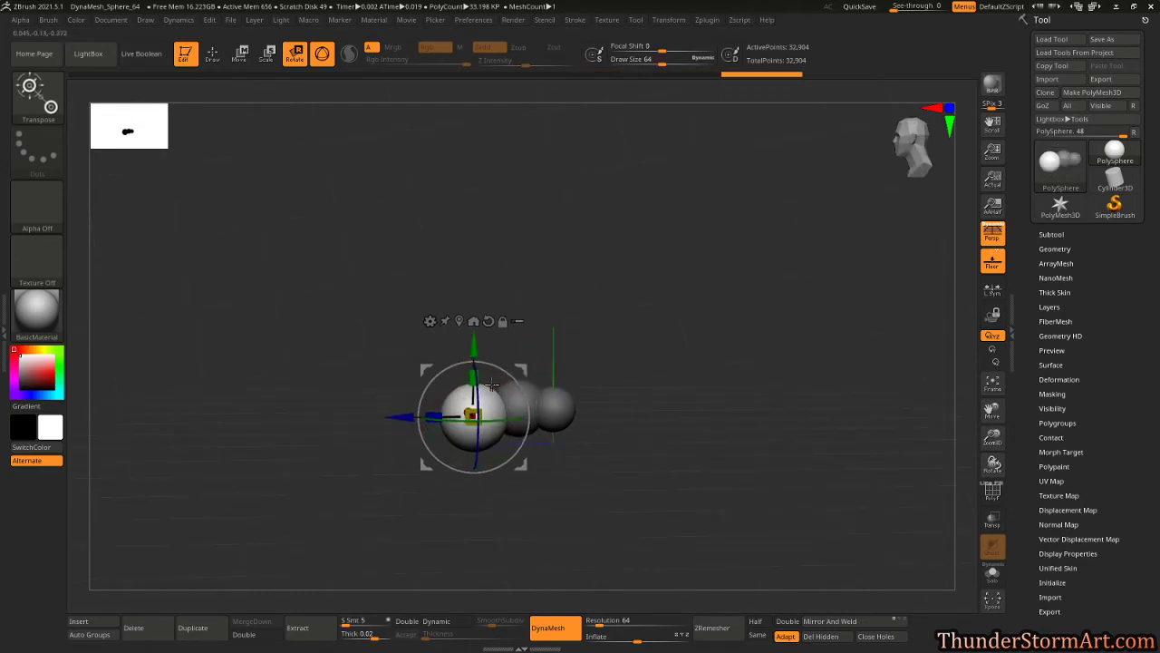
Duplicate the front sphere again as a fourth, larger ball at the head of the chain, offset sideways along X.
alt+drag(662, 396, 687, 366)
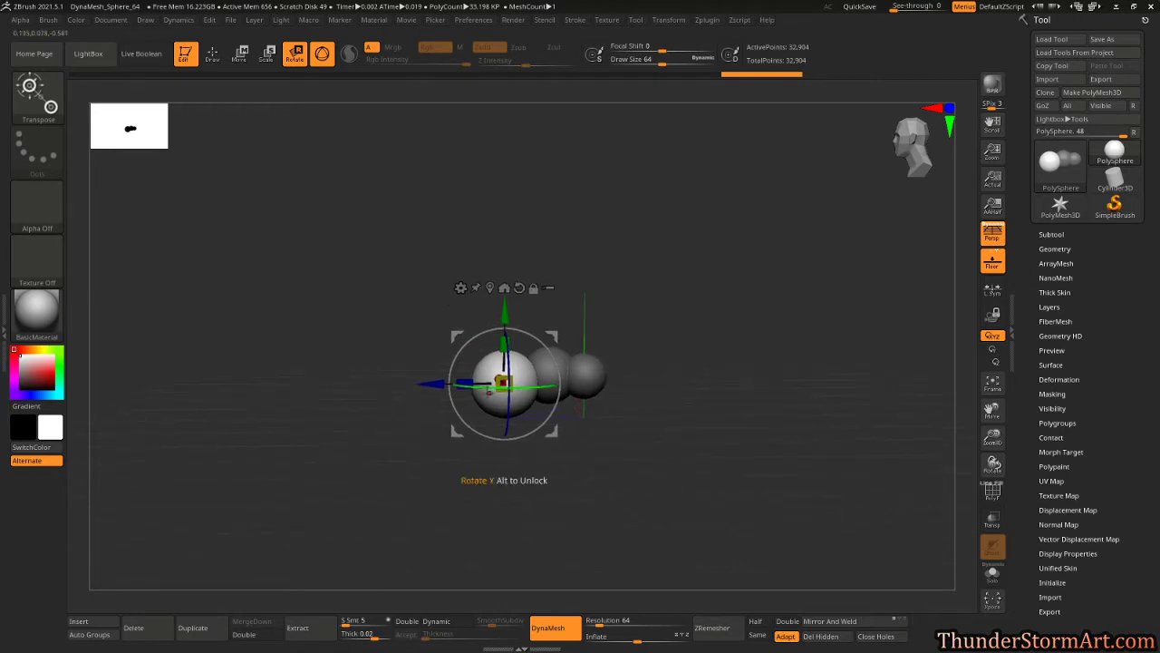
ctrl+drag(504, 312, 465, 303)
drag(698, 363, 774, 453)
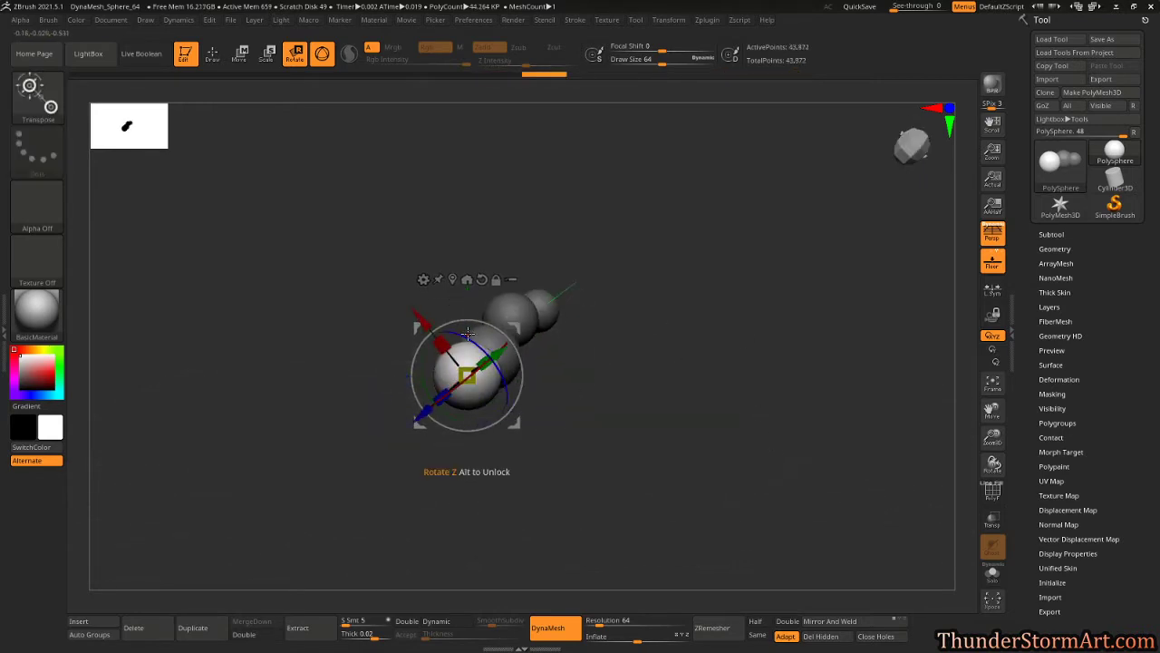
drag(427, 320, 417, 308)
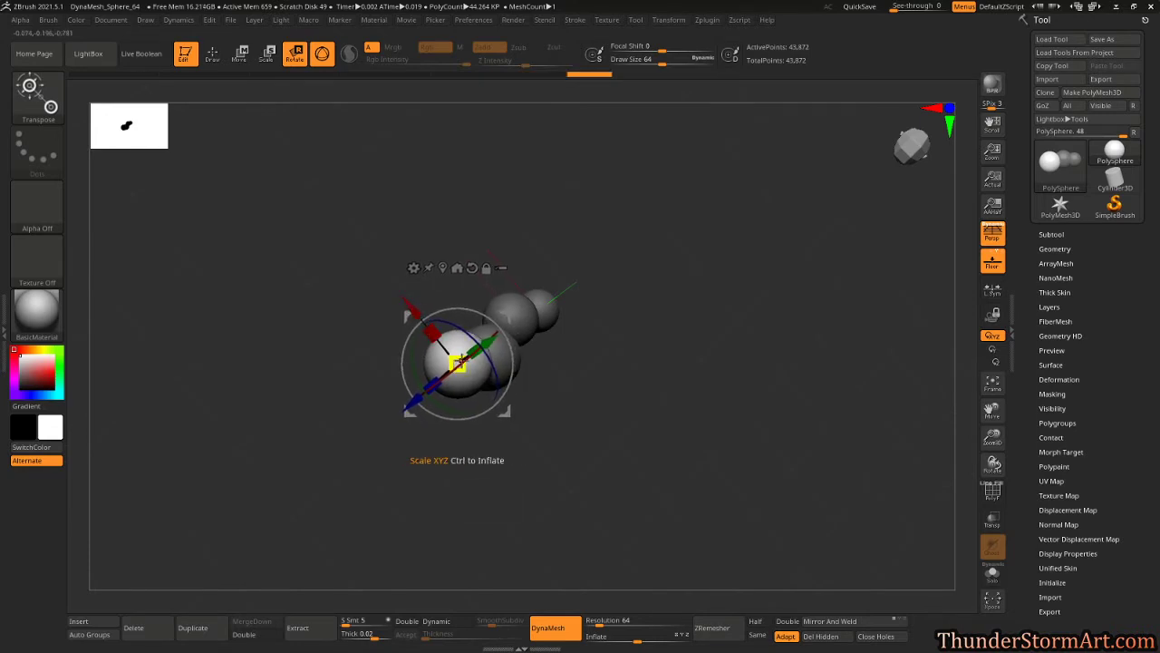
drag(646, 404, 608, 326)
Clear the mask and duplicate the whole four-sphere chain forward along Z, scaling the copy about 1.27 times and offsetting it slightly along X.
key(ctrl)
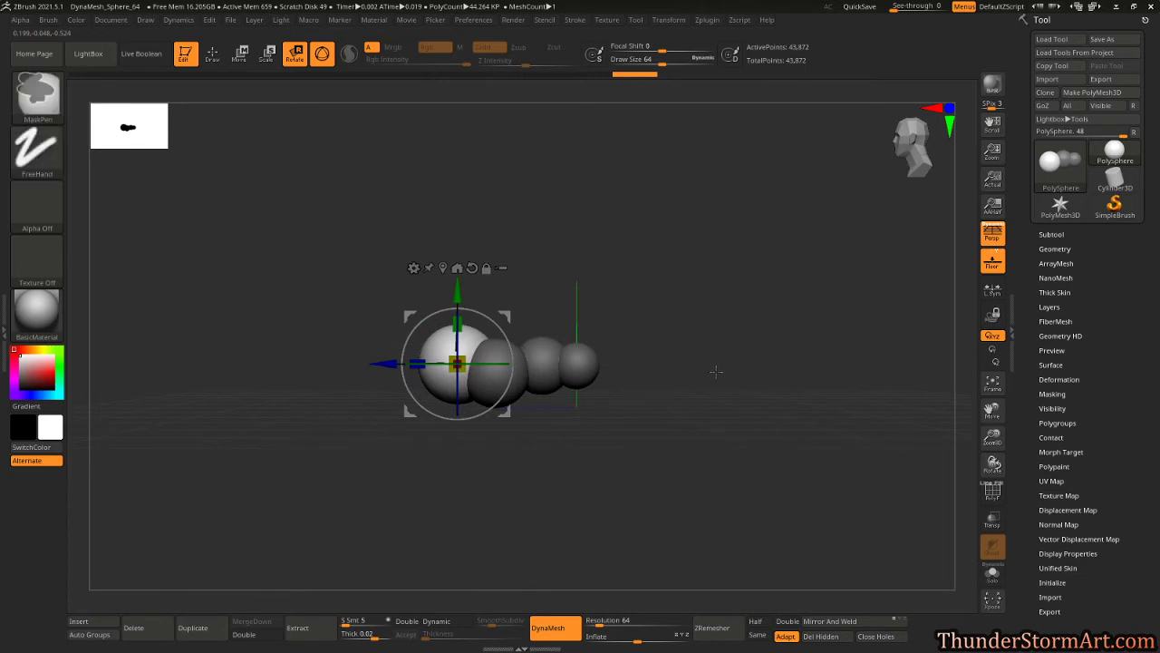
mouse_move(719, 309)
mouse_down()
mouse_move(716, 381)
mouse_move(689, 399)
mouse_move(720, 480)
mouse_move(707, 427)
mouse_move(791, 419)
mouse_up()
key(ctrl)
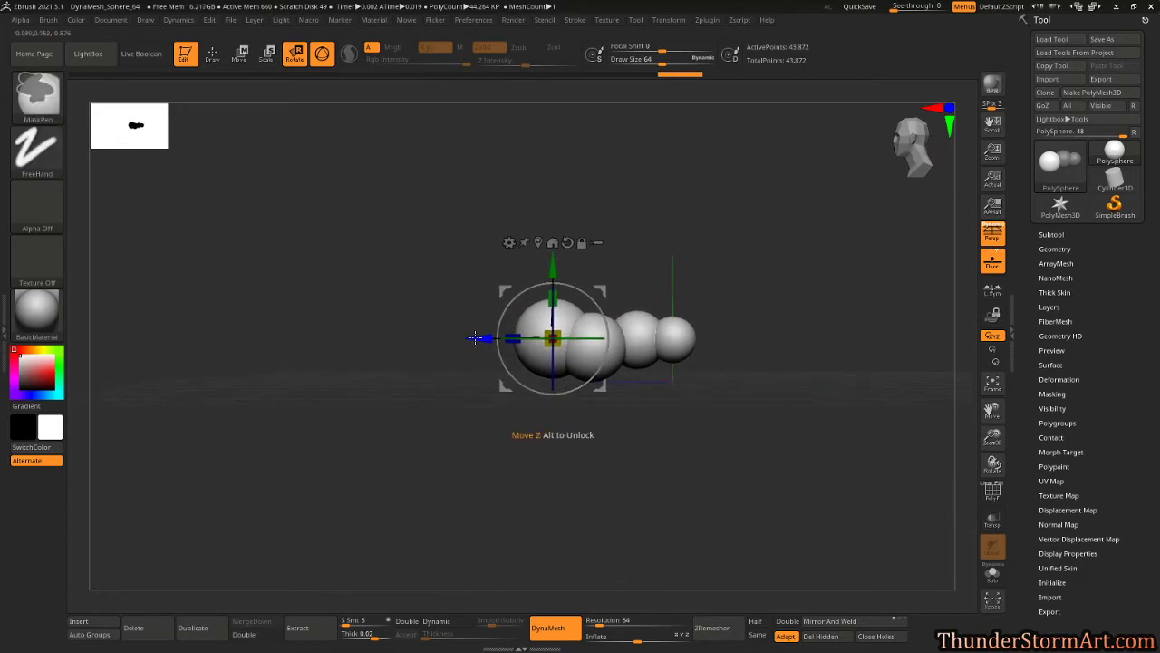
ctrl+drag(476, 338, 316, 337)
drag(400, 334, 411, 326)
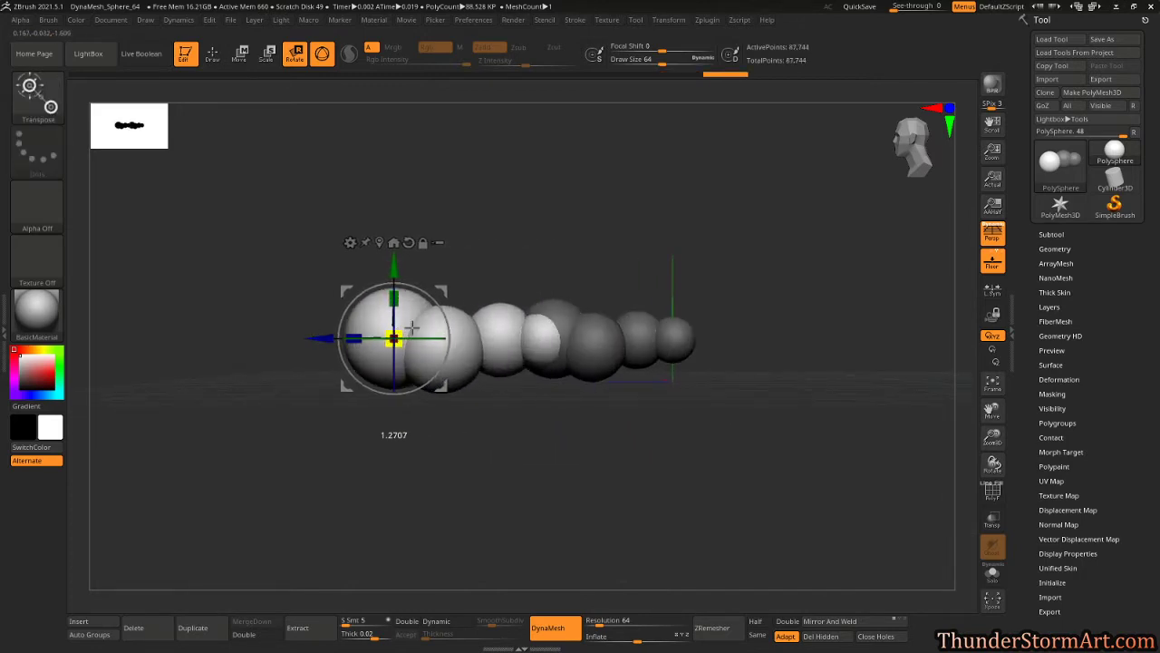
drag(606, 217, 642, 339)
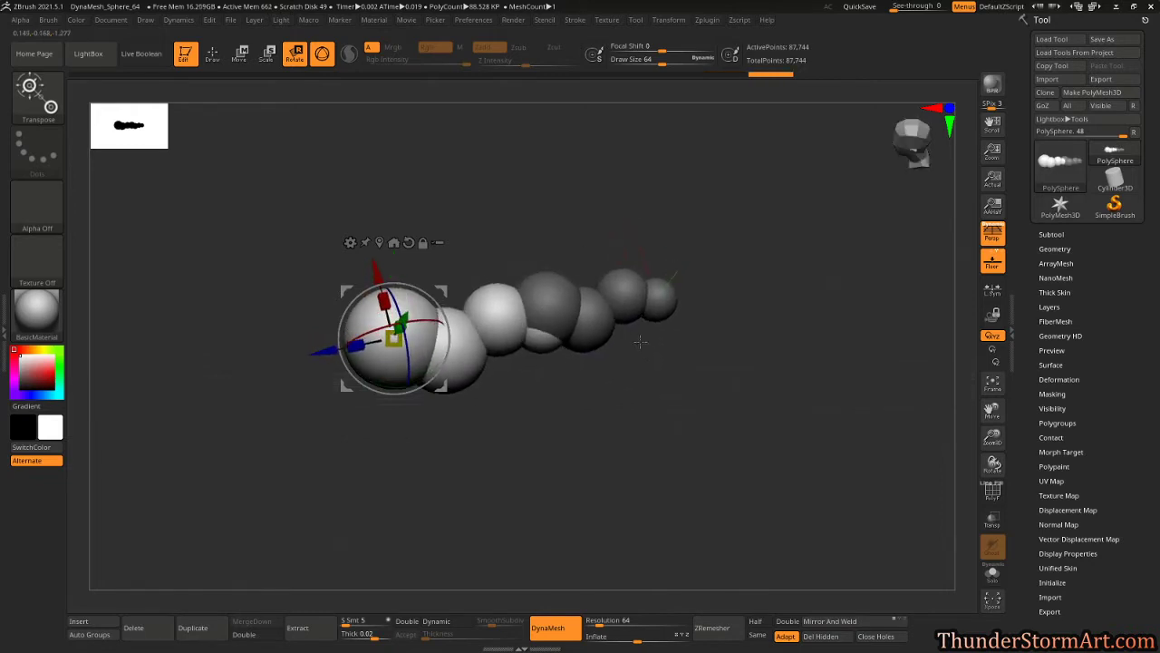
drag(376, 270, 379, 270)
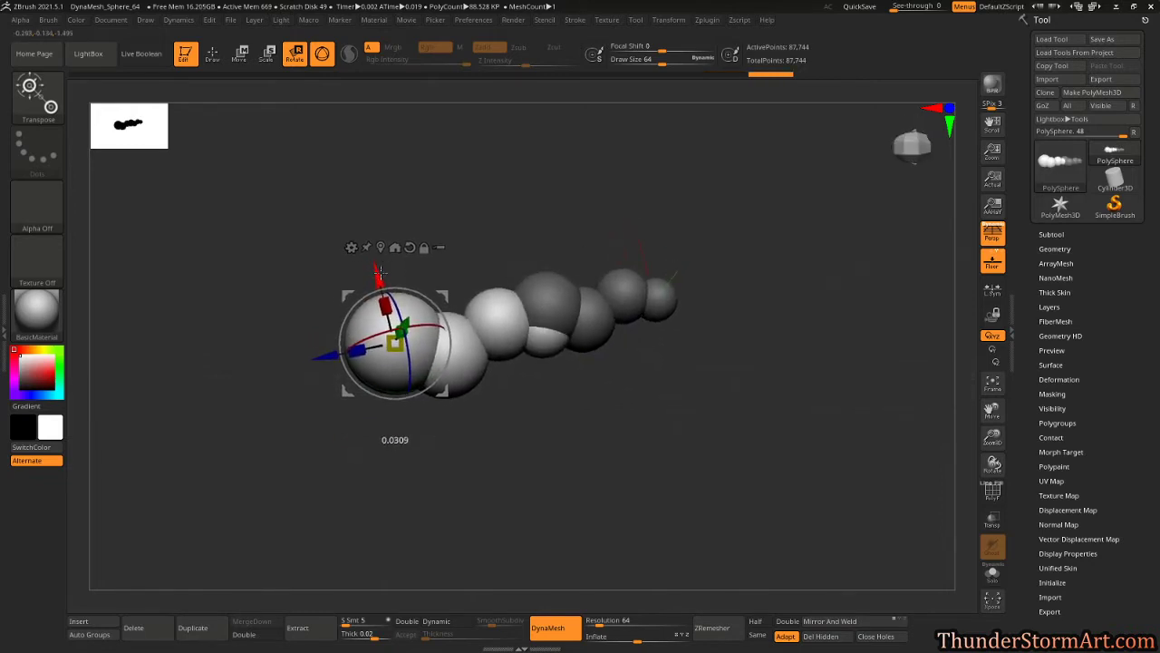
drag(571, 408, 569, 300)
Clear the mask and duplicate the eight-sphere chain forward along Z, rotating the copy roughly half a turn around Z.
ctrl+drag(712, 213, 720, 244)
alt+drag(609, 428, 677, 487)
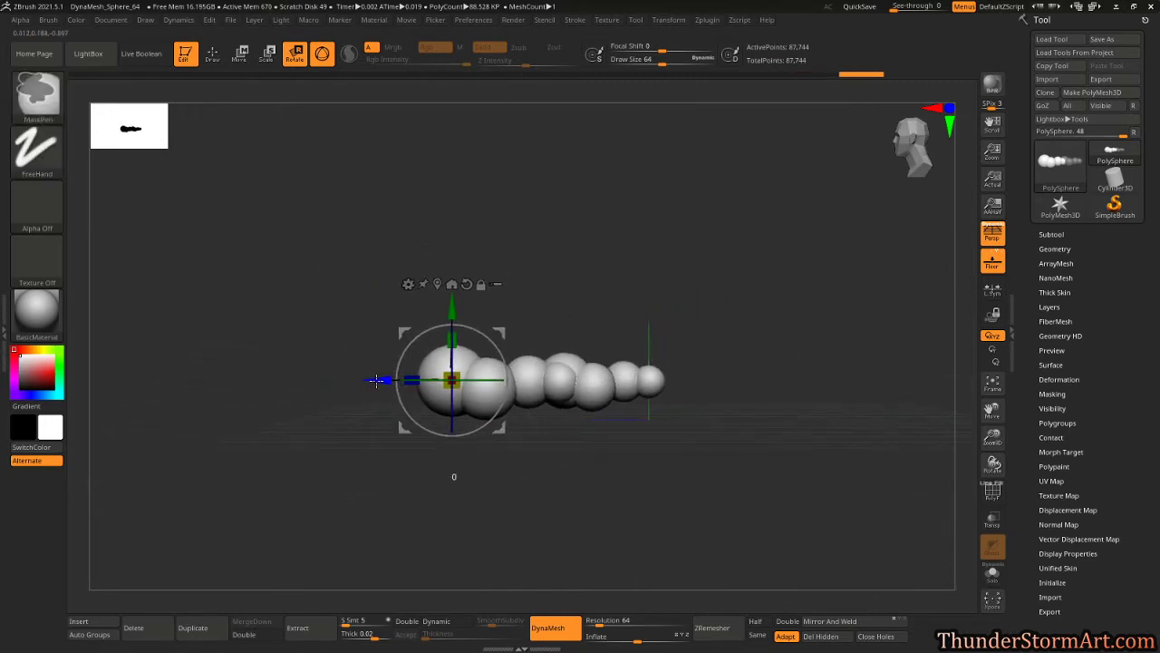
ctrl+drag(376, 380, 288, 381)
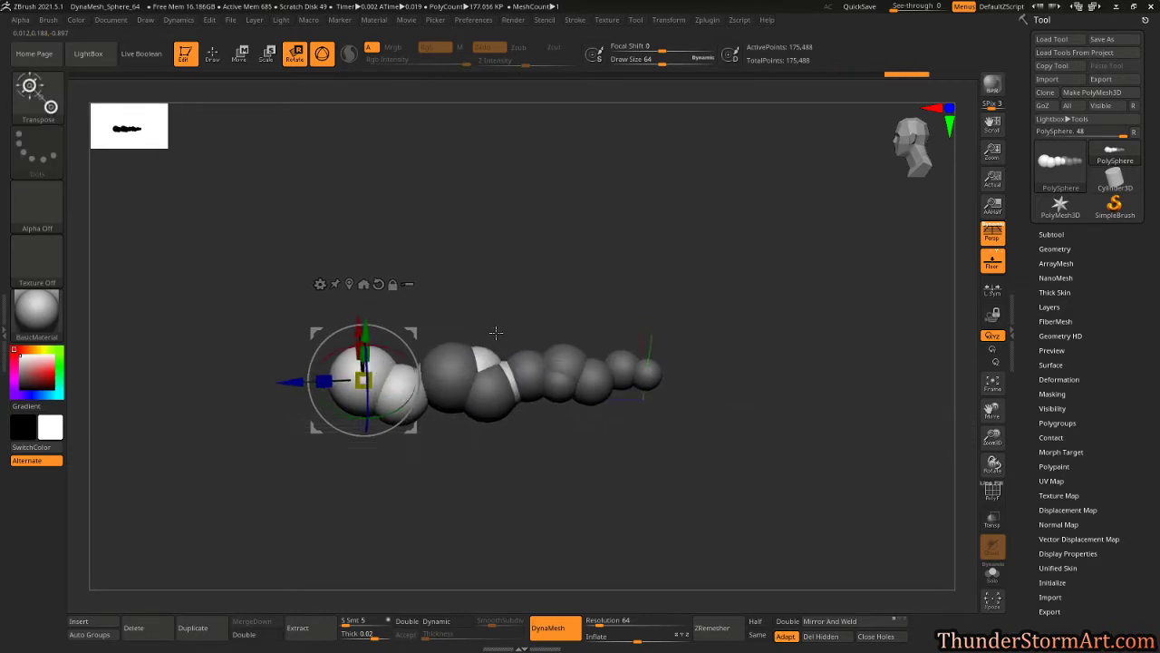
drag(496, 333, 479, 346)
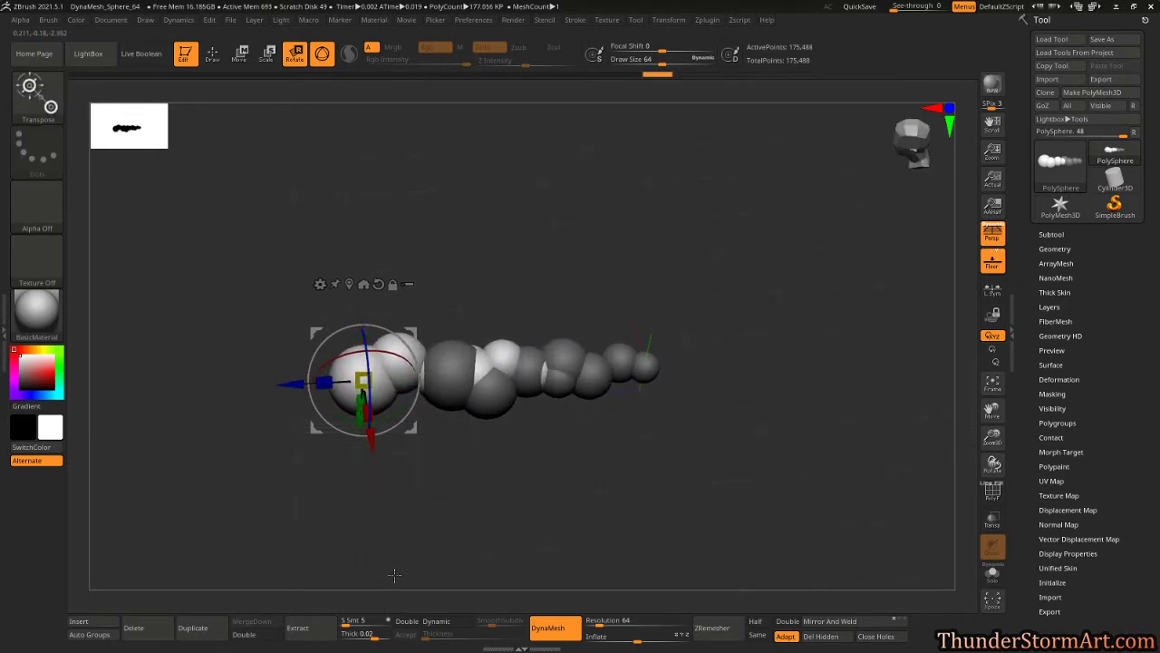
drag(580, 277, 576, 239)
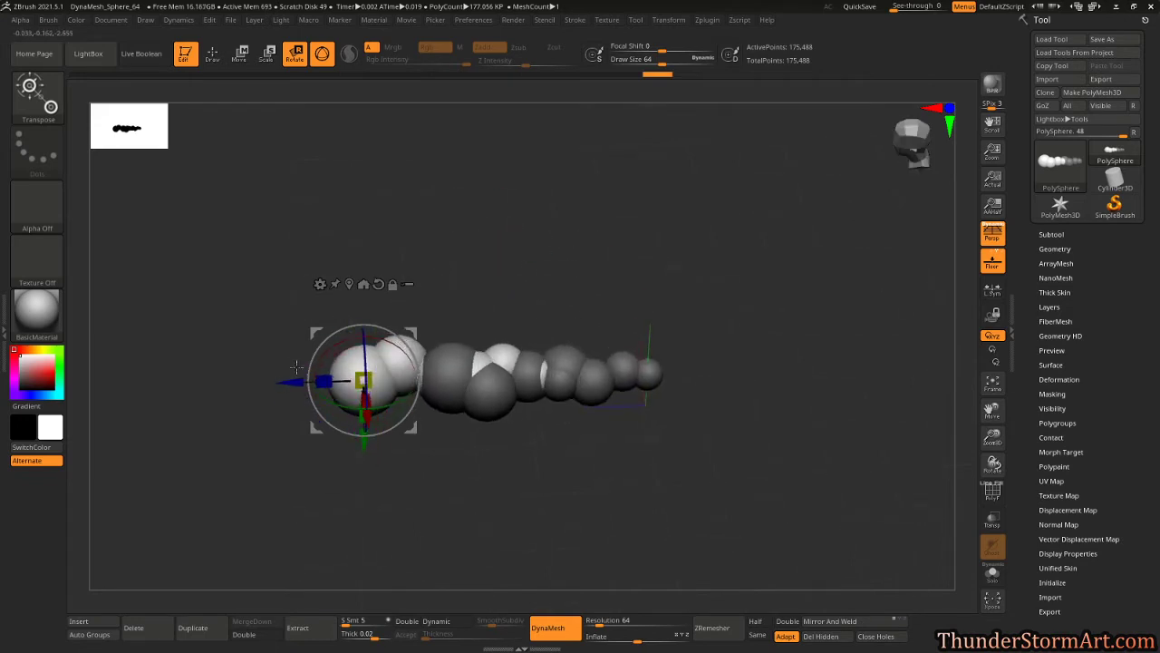
Move the unmasked eight-sphere copy farther forward along Z, scaling it about 1.12 times and then about 1.07 times.
drag(292, 381, 264, 382)
drag(337, 374, 346, 367)
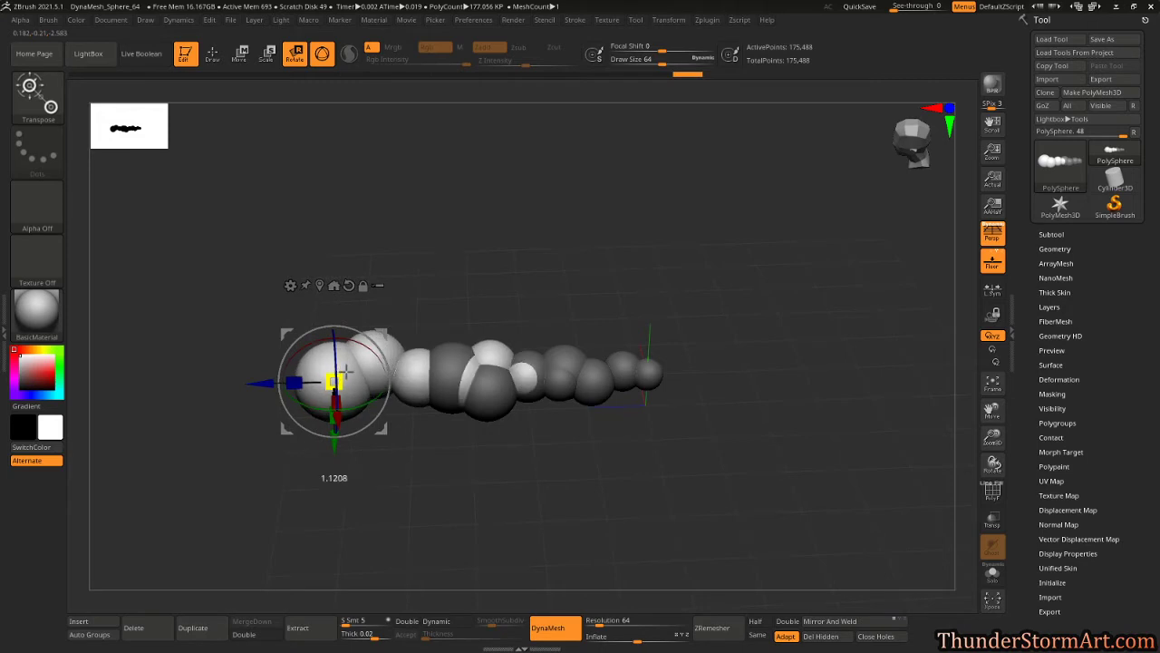
drag(266, 380, 240, 381)
drag(447, 345, 561, 238)
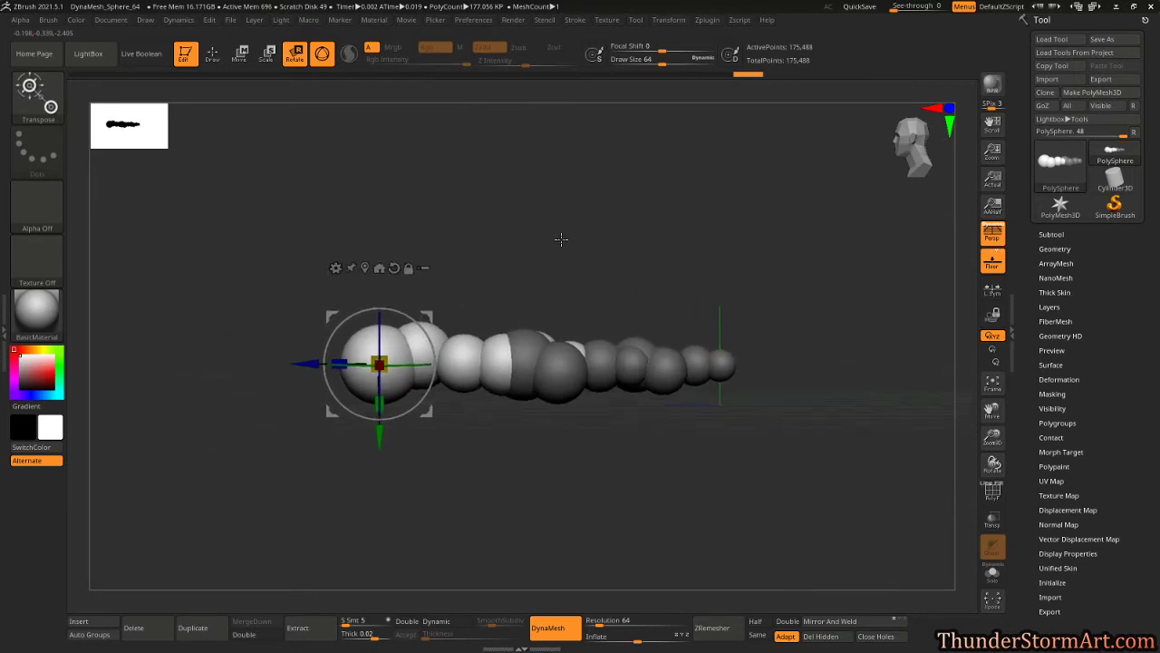
drag(385, 360, 390, 355)
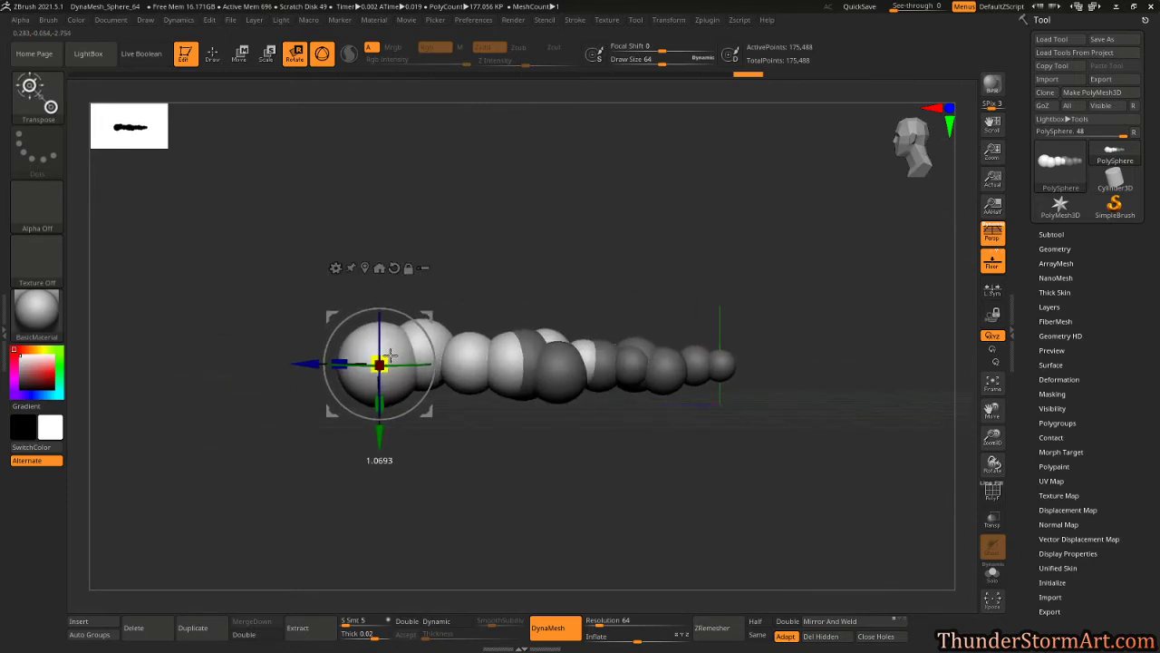
Clear the mask, duplicate the whole chain along Z, scale the unmasked rear set to about 0.58, and move it backward along Z.
ctrl+drag(610, 224, 601, 272)
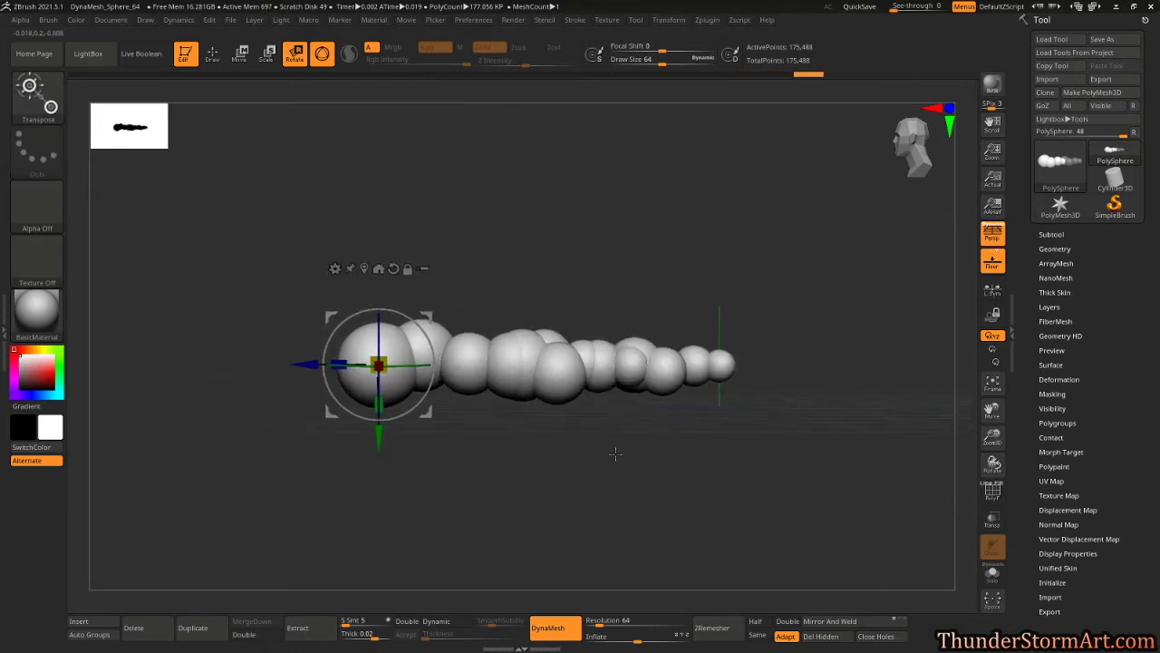
alt+drag(613, 453, 580, 435)
ctrl+drag(302, 358, 505, 360)
alt+right_drag(591, 325, 436, 312)
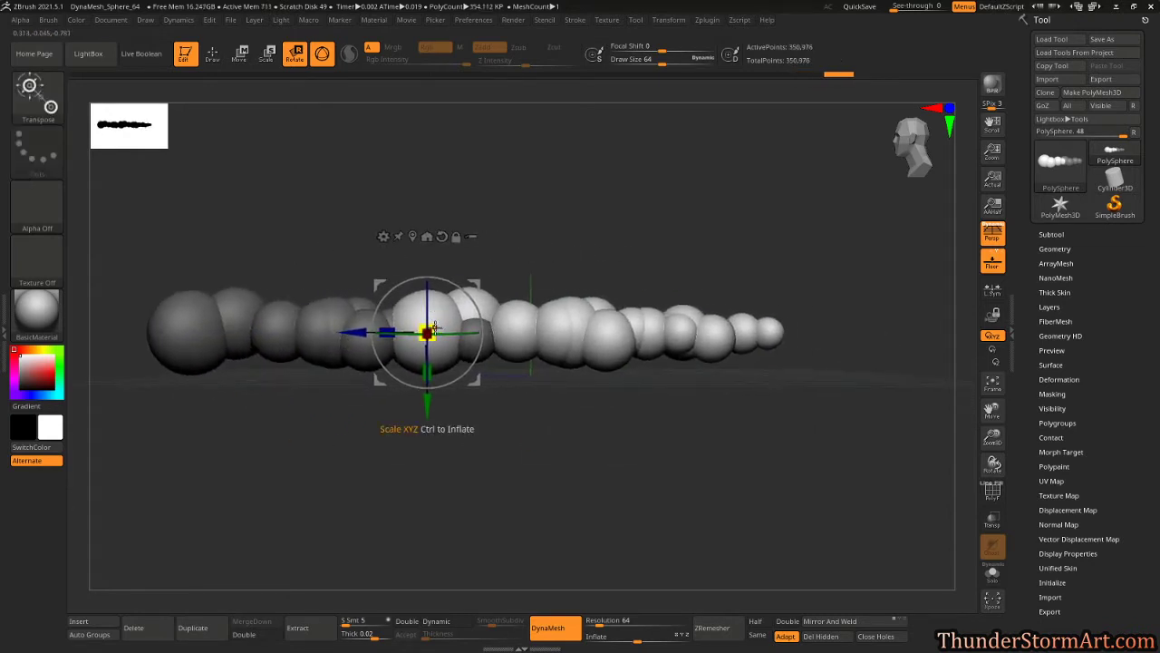
drag(435, 329, 388, 360)
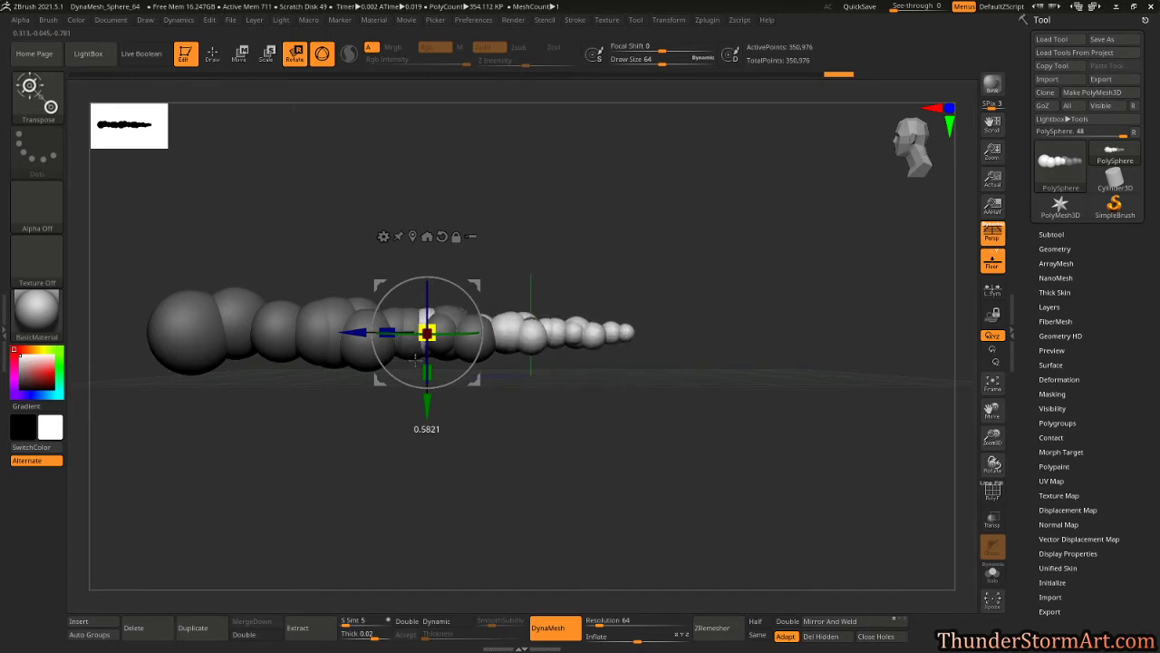
right_drag(591, 412, 593, 509)
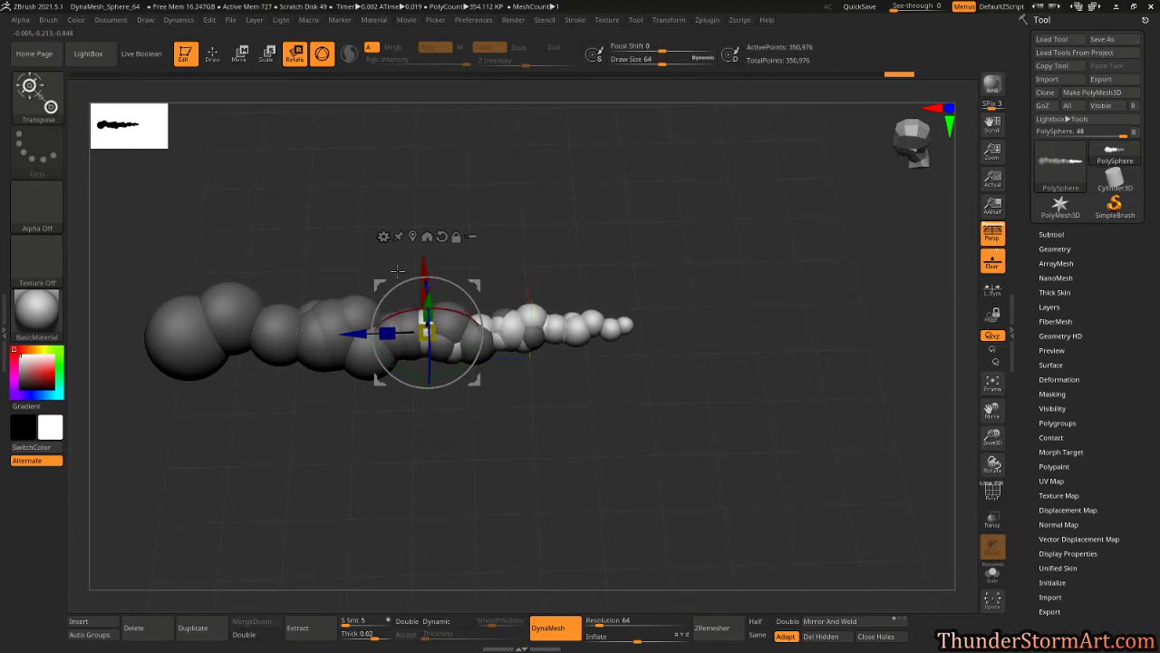
drag(349, 334, 411, 343)
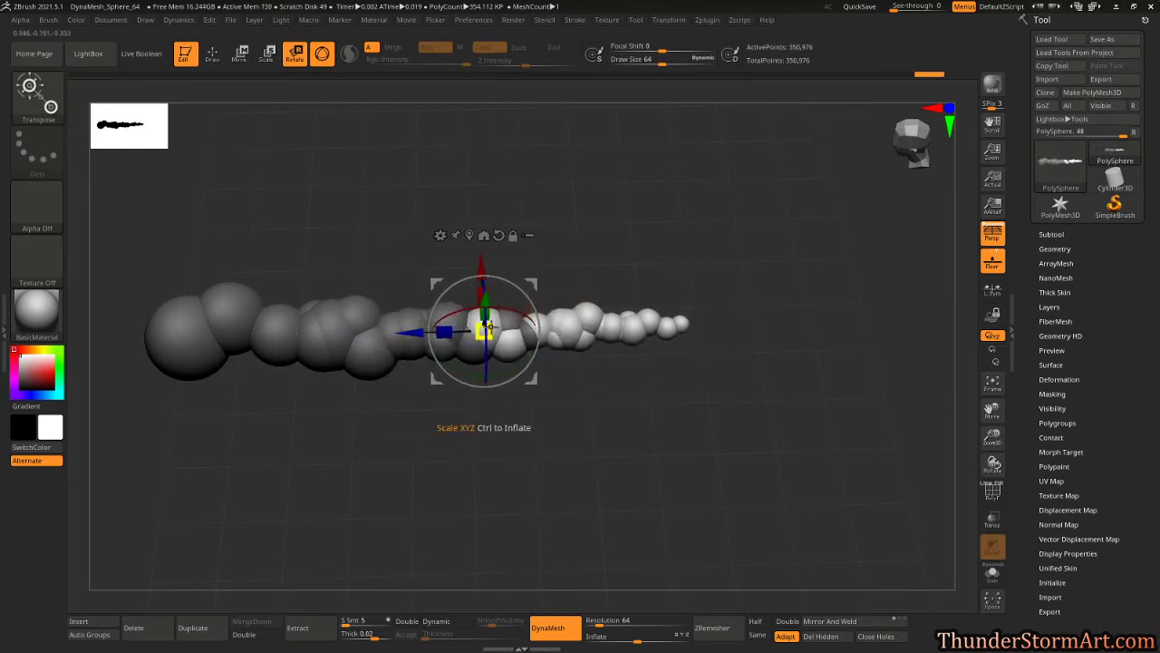
drag(487, 328, 488, 333)
Duplicate the unmasked full chain again, shrink the rear set into a thin tapering tip moved backward along Z, and clear the mask.
mouse_move(536, 453)
mouse_down()
mouse_move(541, 426)
mouse_move(684, 464)
mouse_move(237, 485)
mouse_up()
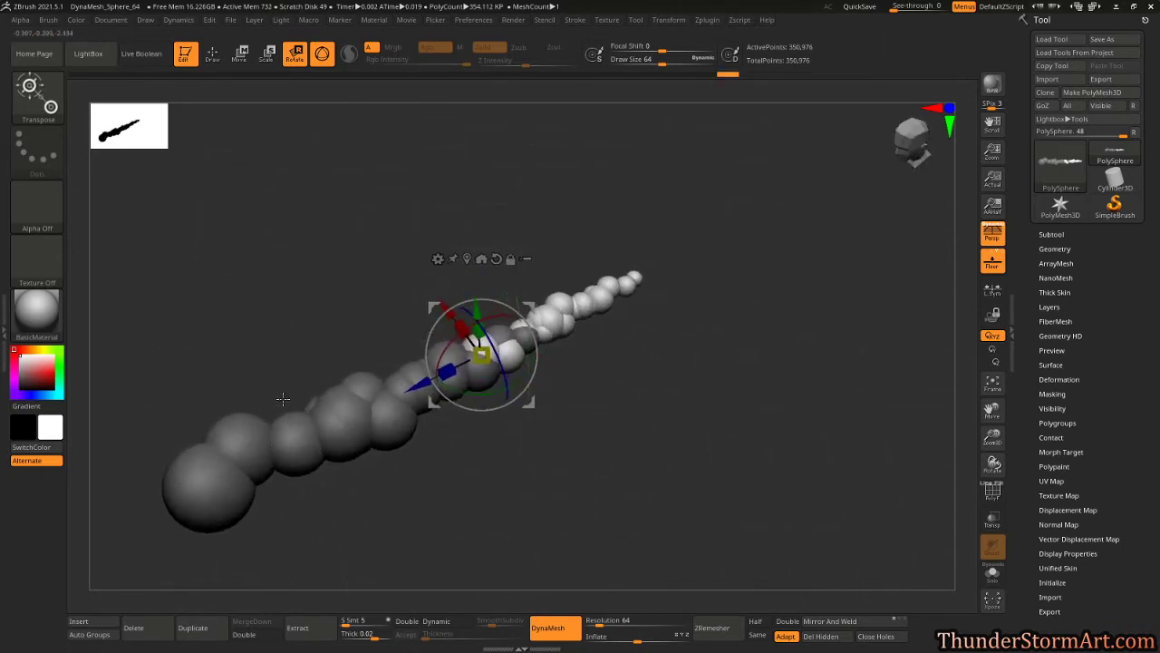
mouse_move(706, 412)
mouse_down()
mouse_move(472, 402)
mouse_move(510, 390)
mouse_up()
drag(446, 475, 465, 381)
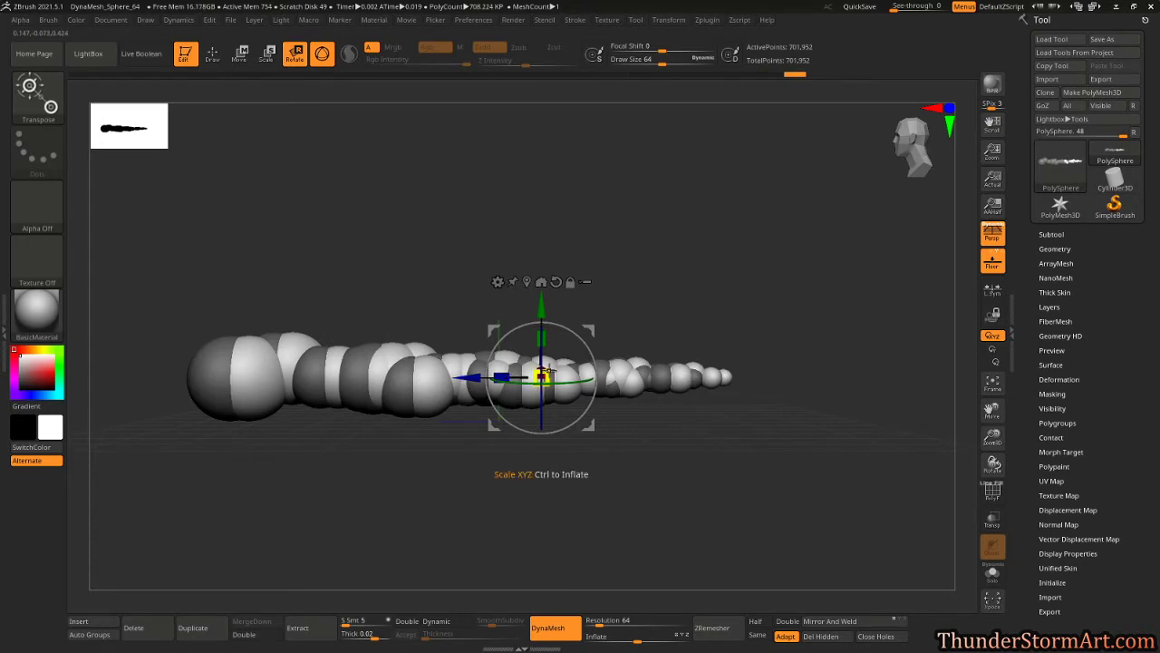
drag(549, 370, 423, 382)
drag(542, 376, 676, 371)
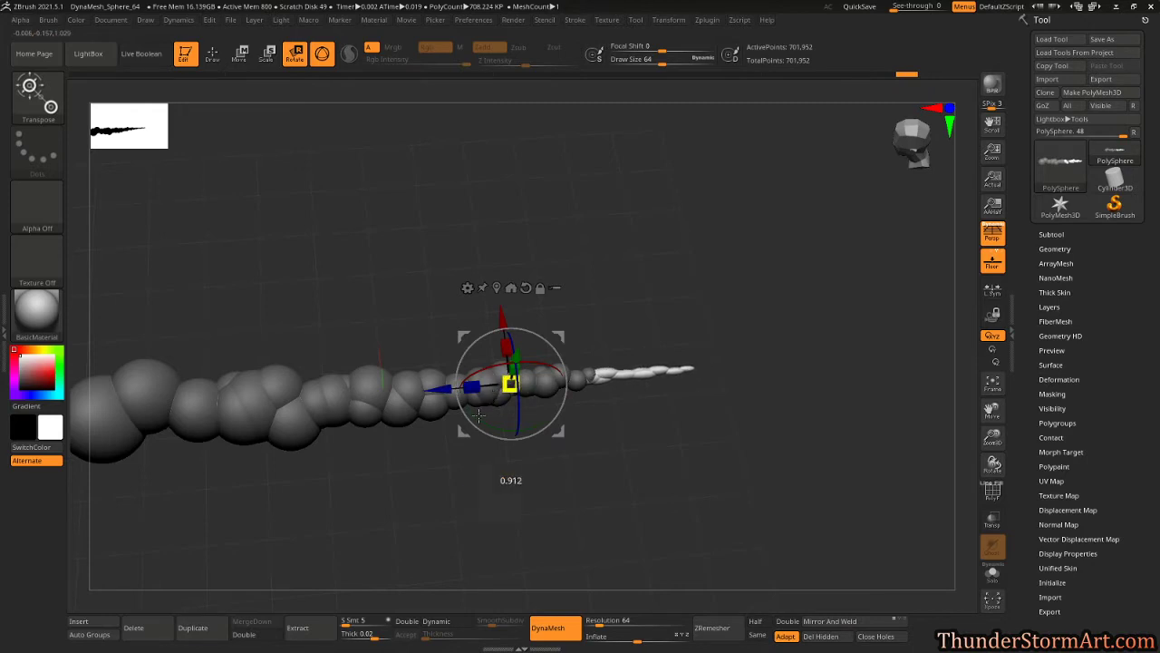
drag(686, 361, 646, 385)
mouse_move(439, 385)
mouse_down()
mouse_move(471, 385)
mouse_move(416, 389)
mouse_move(433, 388)
mouse_up()
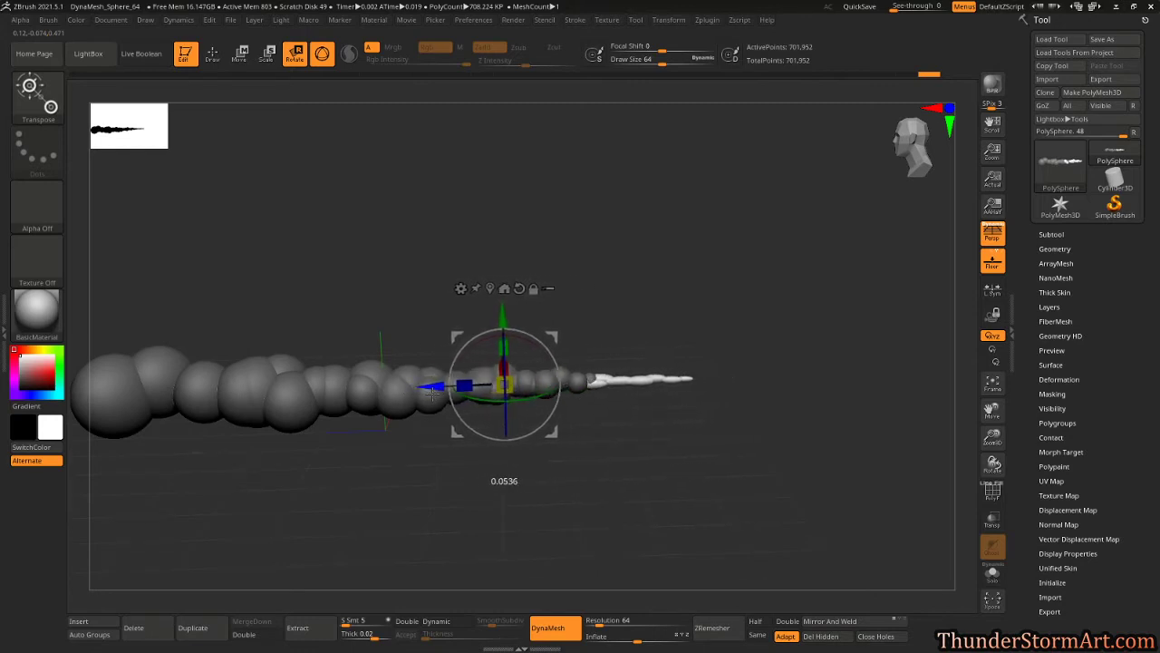
mouse_move(632, 466)
mouse_down()
mouse_move(515, 493)
mouse_move(625, 476)
mouse_up()
key(q)
mouse_move(725, 441)
mouse_down()
mouse_move(645, 447)
mouse_move(652, 456)
mouse_up()
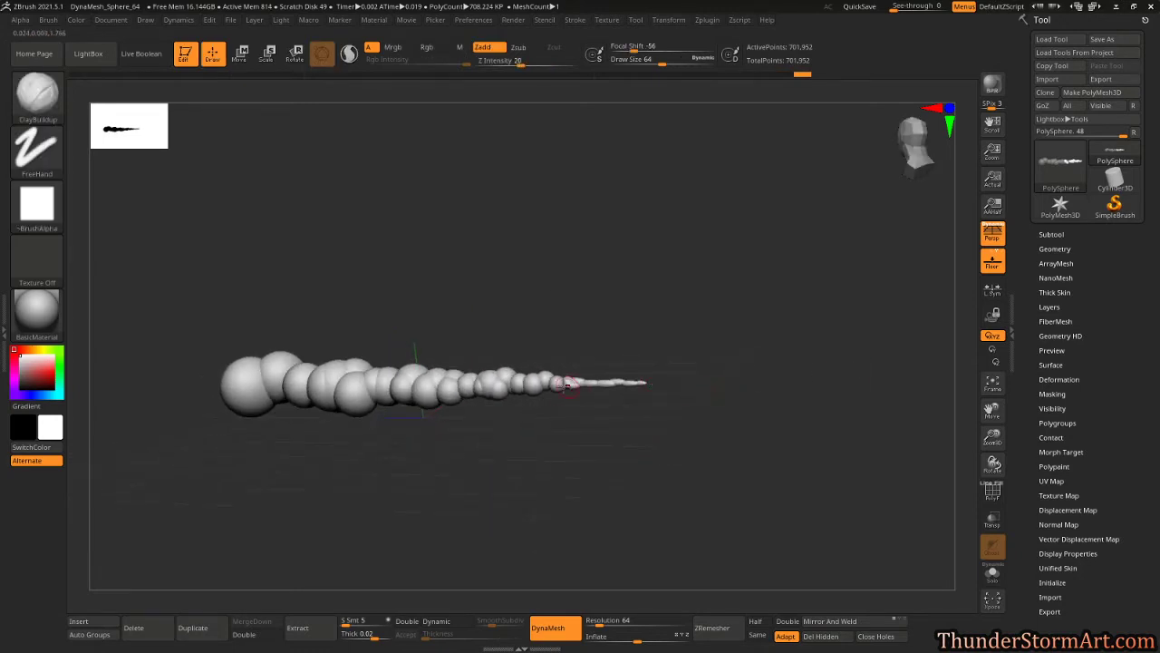
drag(514, 451, 639, 381)
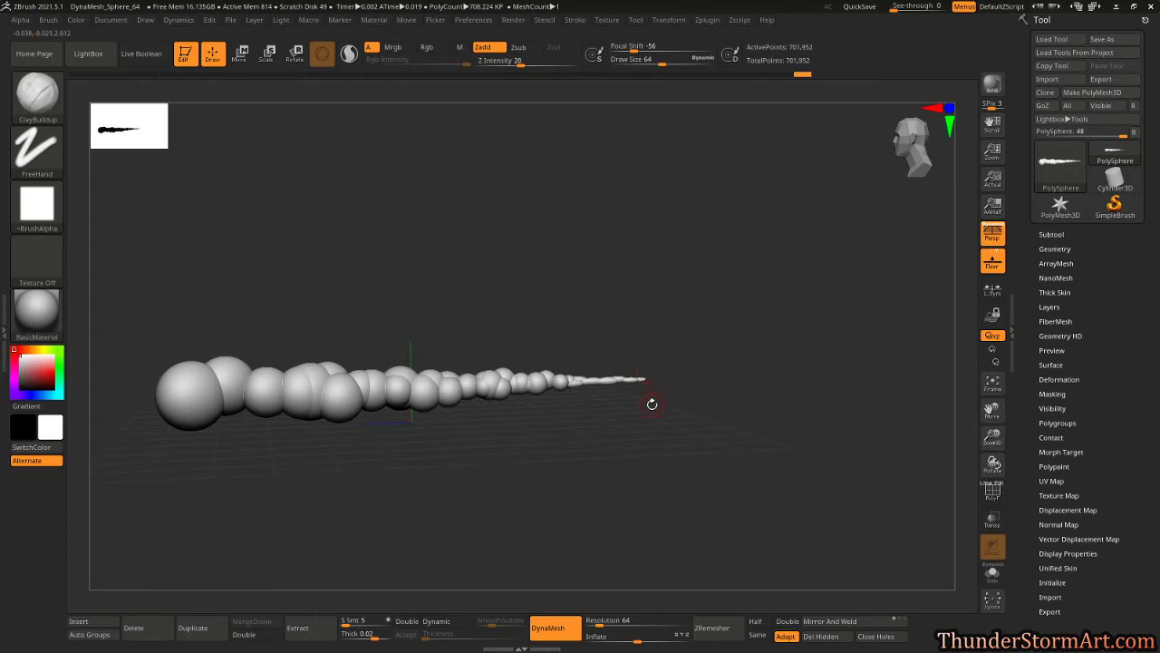
mouse_move(652, 404)
mouse_down()
mouse_move(628, 405)
mouse_move(642, 405)
mouse_up()
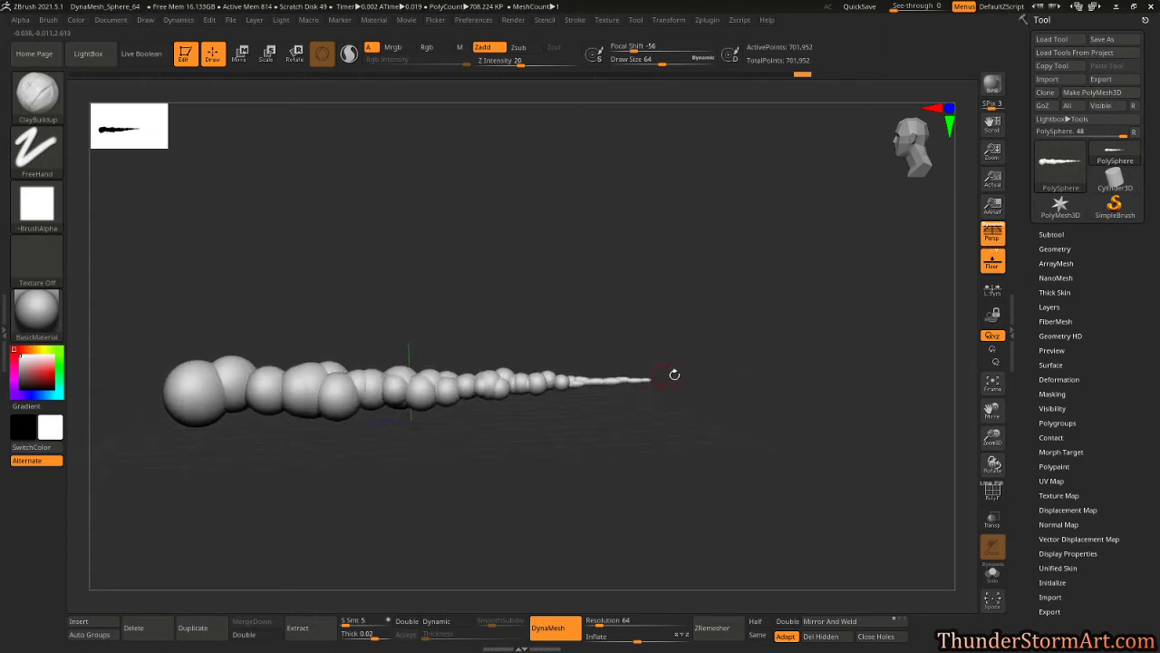
alt+drag(691, 393, 654, 391)
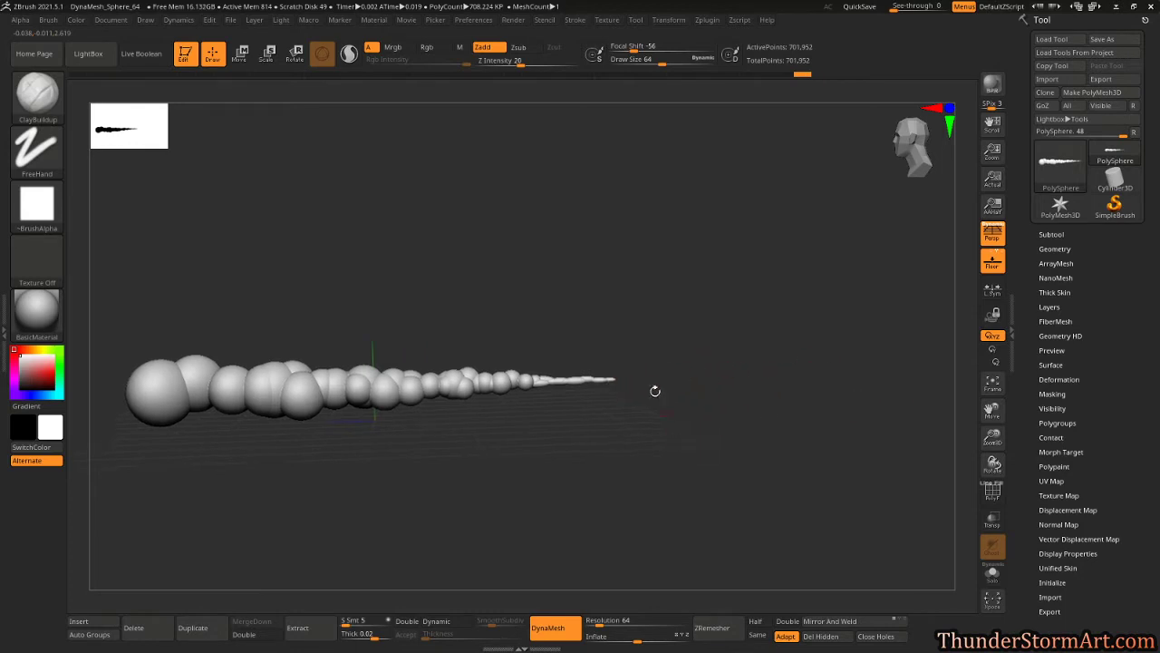
drag(475, 382, 507, 455)
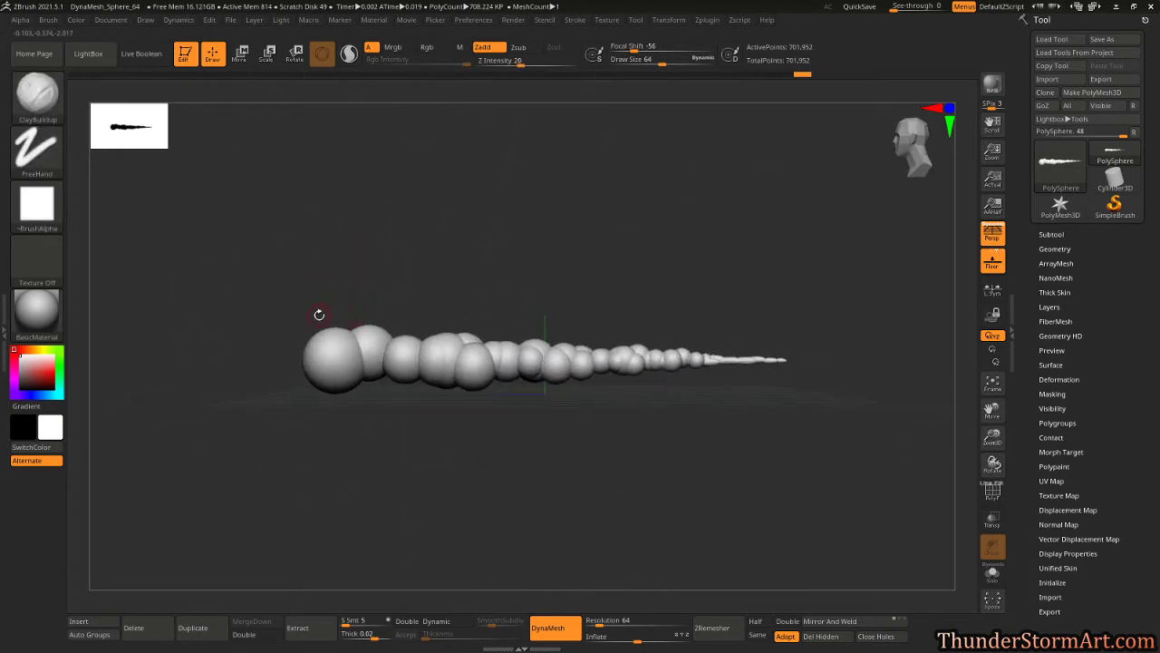
drag(476, 423, 502, 426)
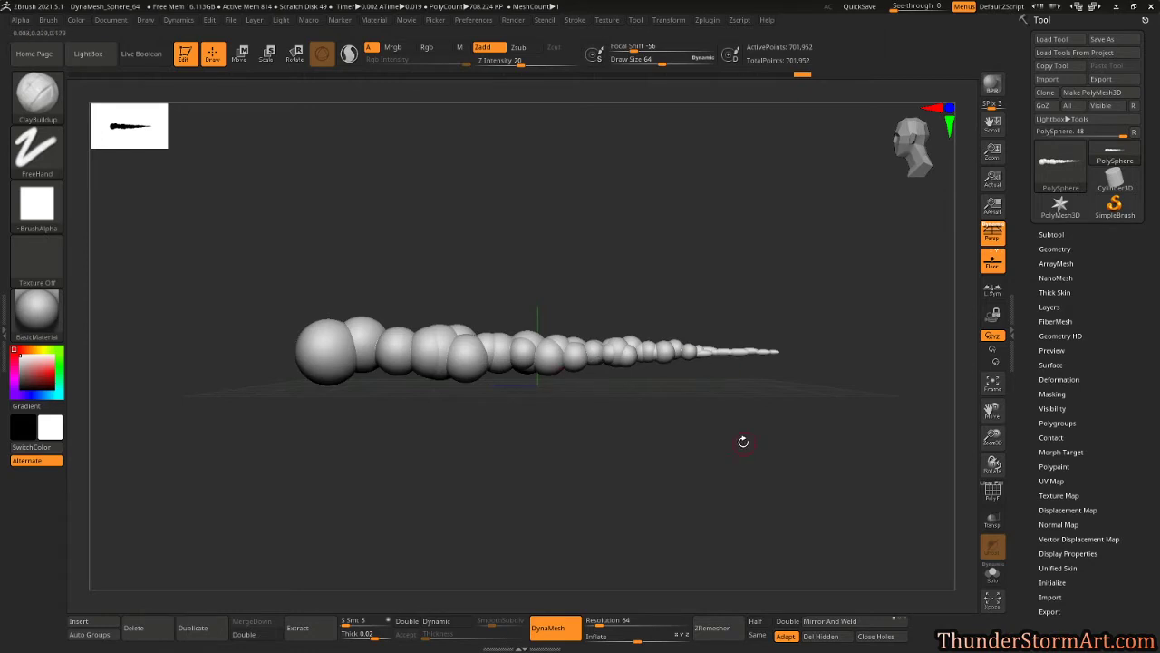
drag(743, 441, 566, 442)
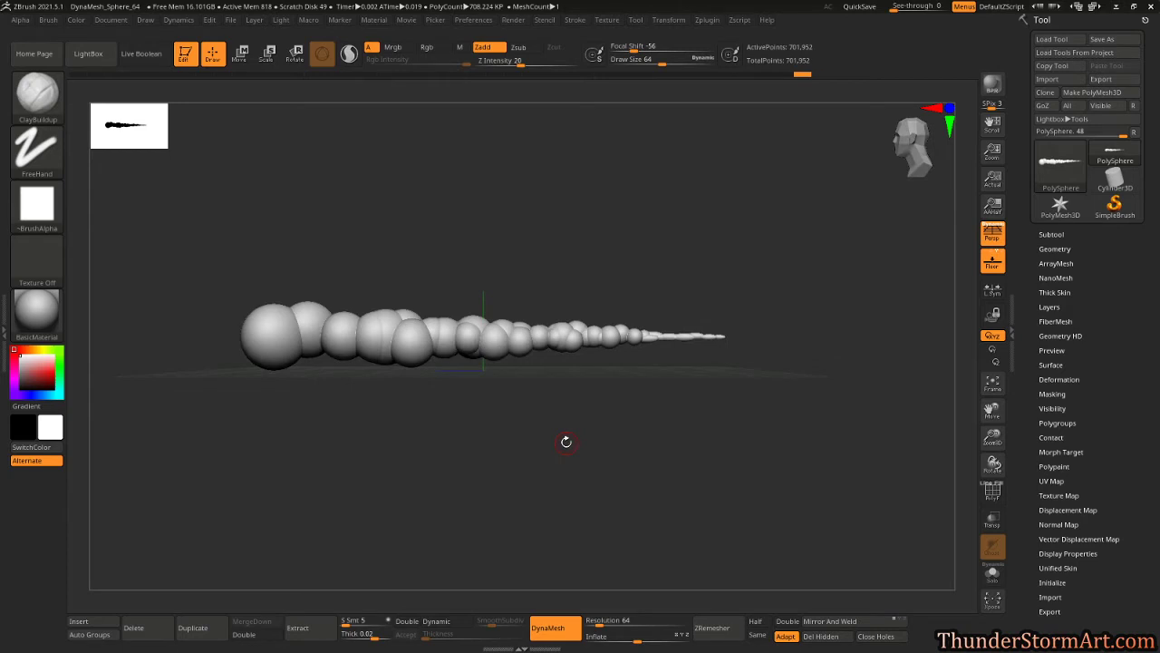
Open the DynaMesh settings in the tool's geometry options.
click(1052, 233)
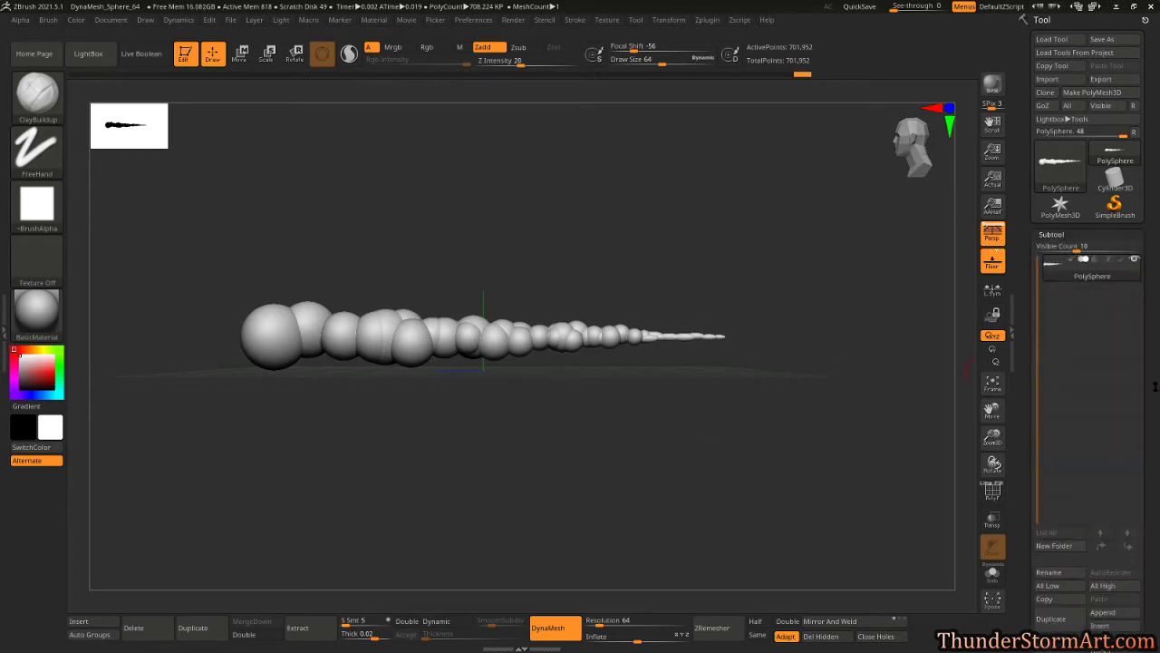
drag(1156, 387, 1153, 278)
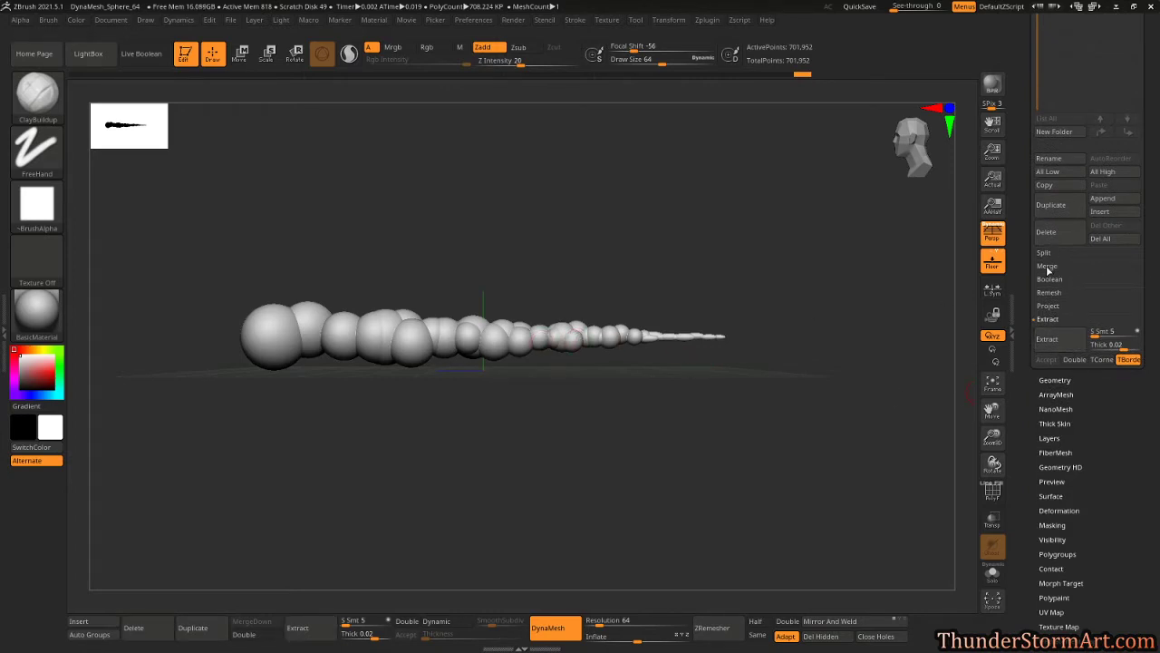
scroll(1148, 413, down, 1)
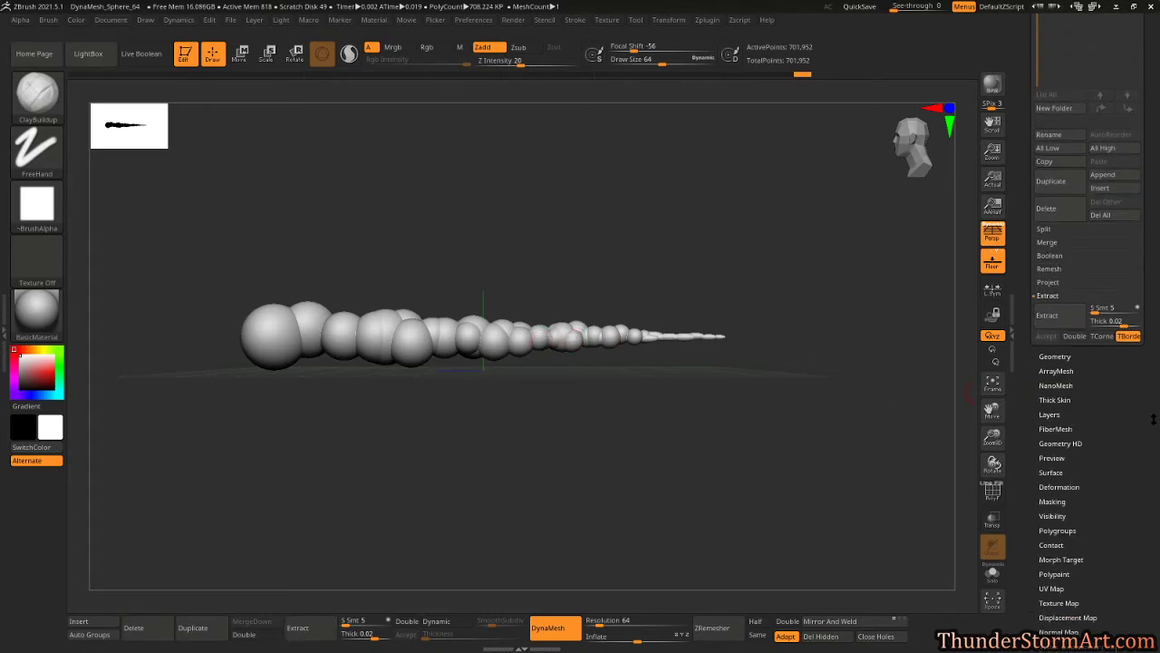
alt+drag(462, 396, 443, 418)
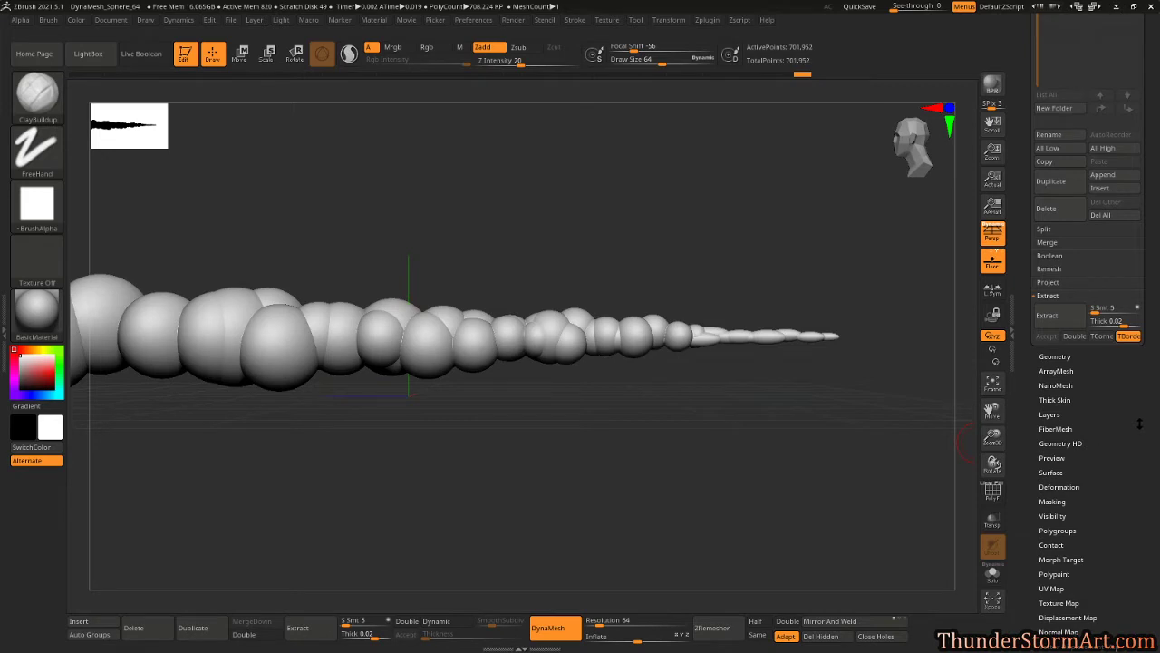
drag(1138, 423, 1138, 420)
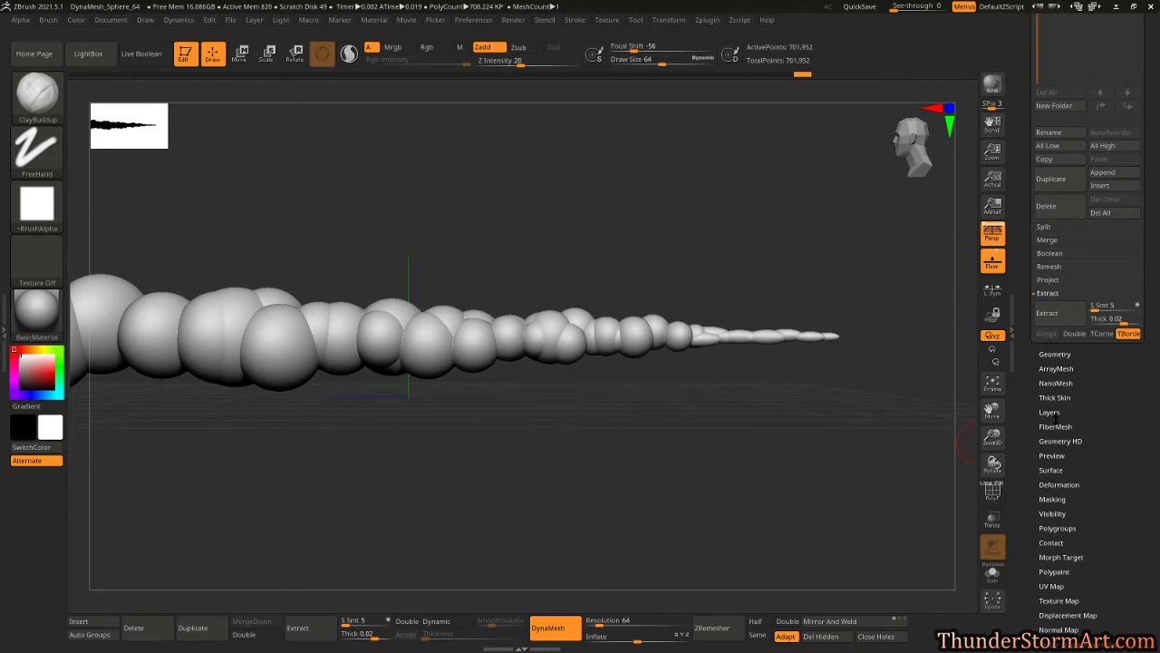
click(1054, 354)
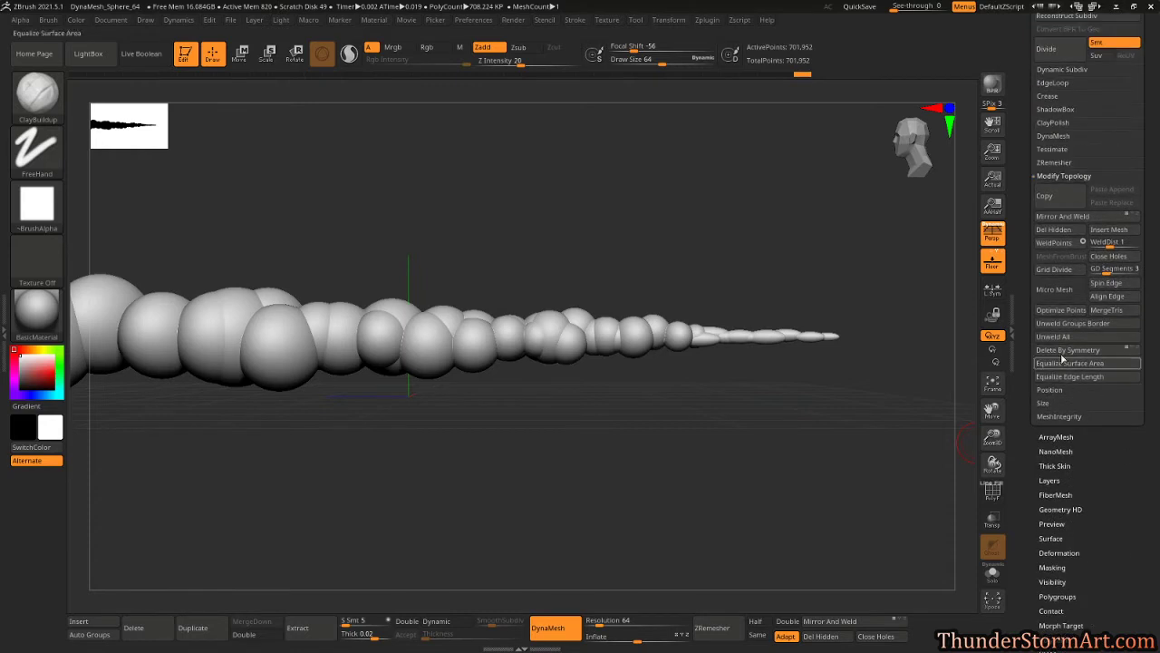
click(1063, 175)
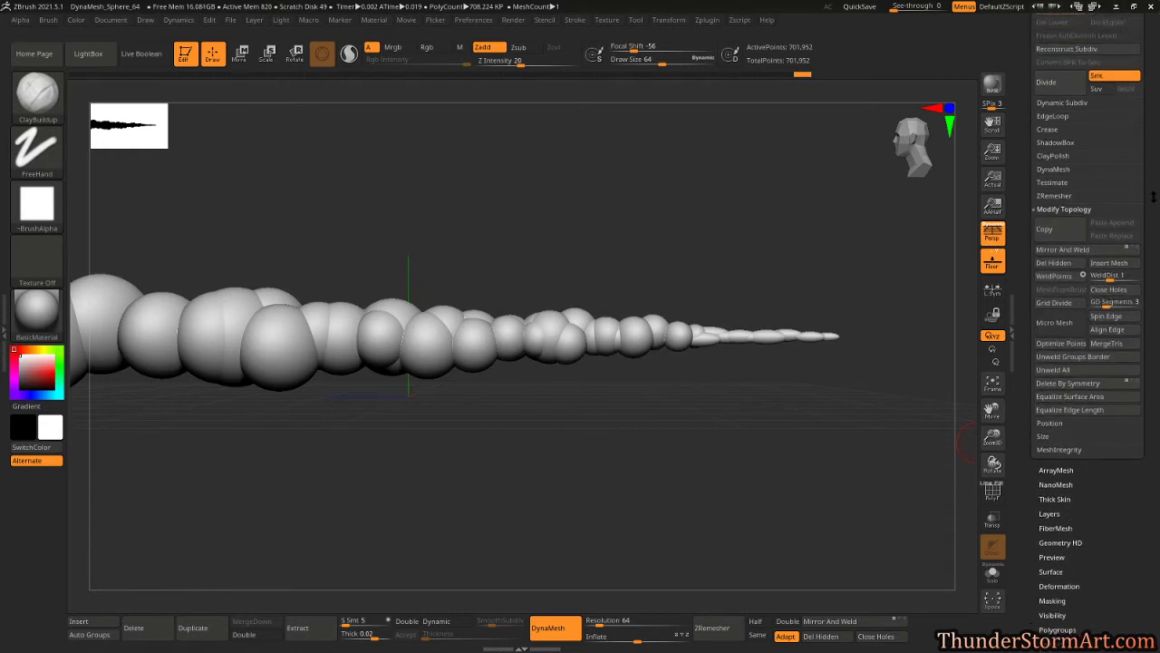
click(1054, 181)
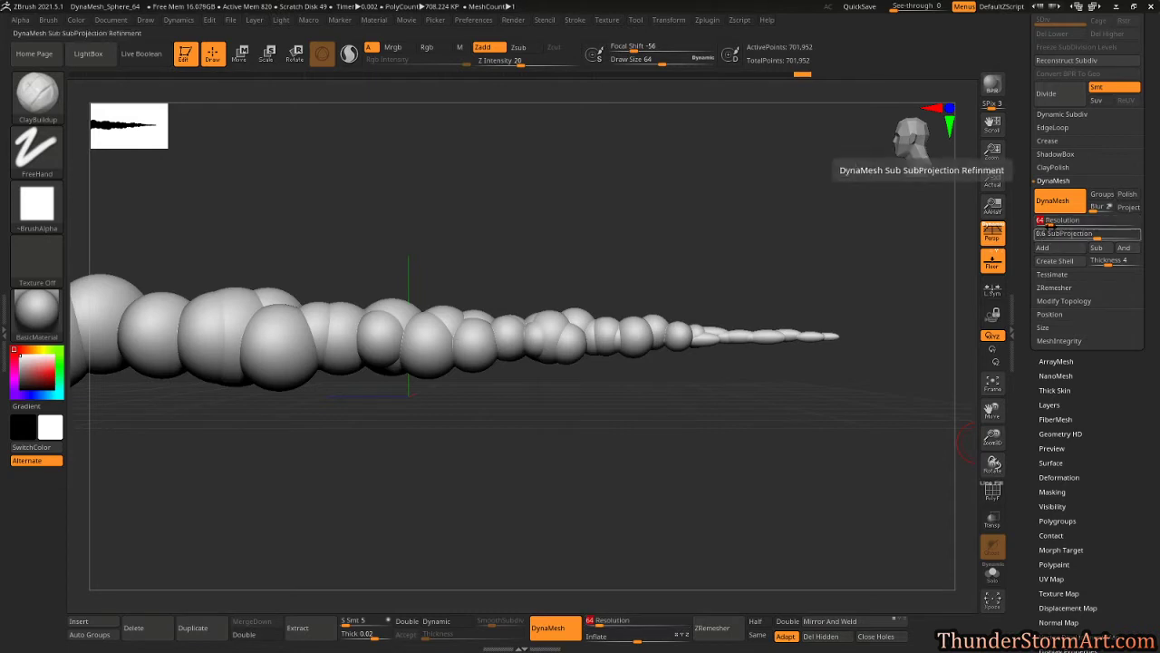
Try remeshing the sphere chain with a DynaMesh resolution of 128, and undo the remesh.
ctrl+drag(803, 436, 774, 454)
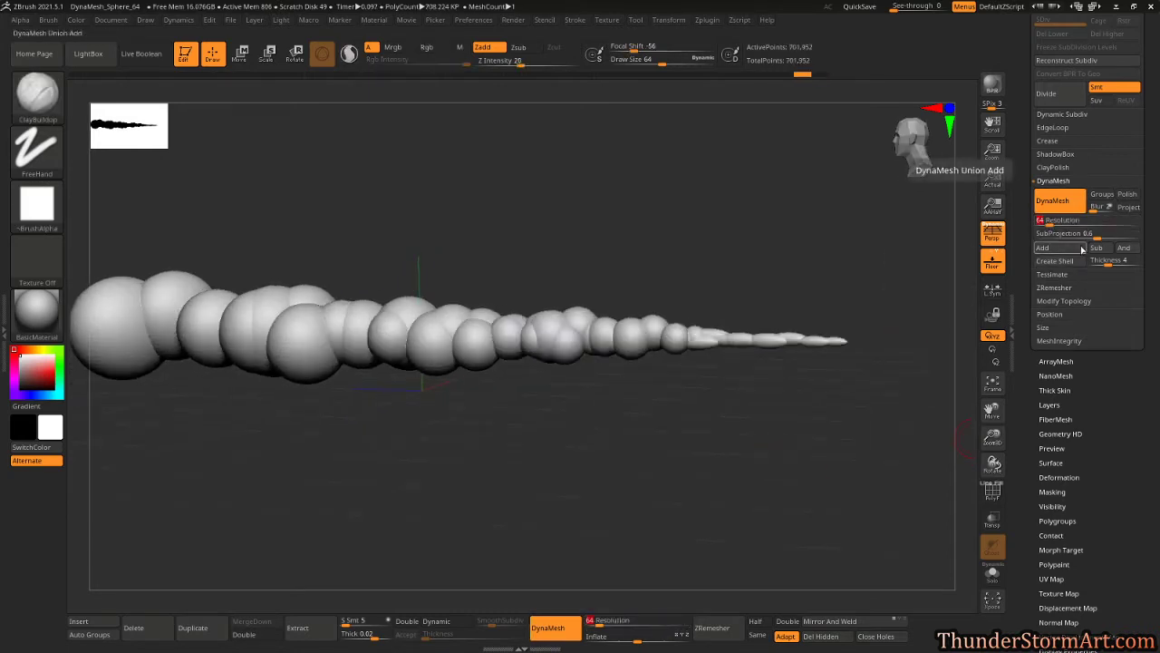
text(12)
key(Return)
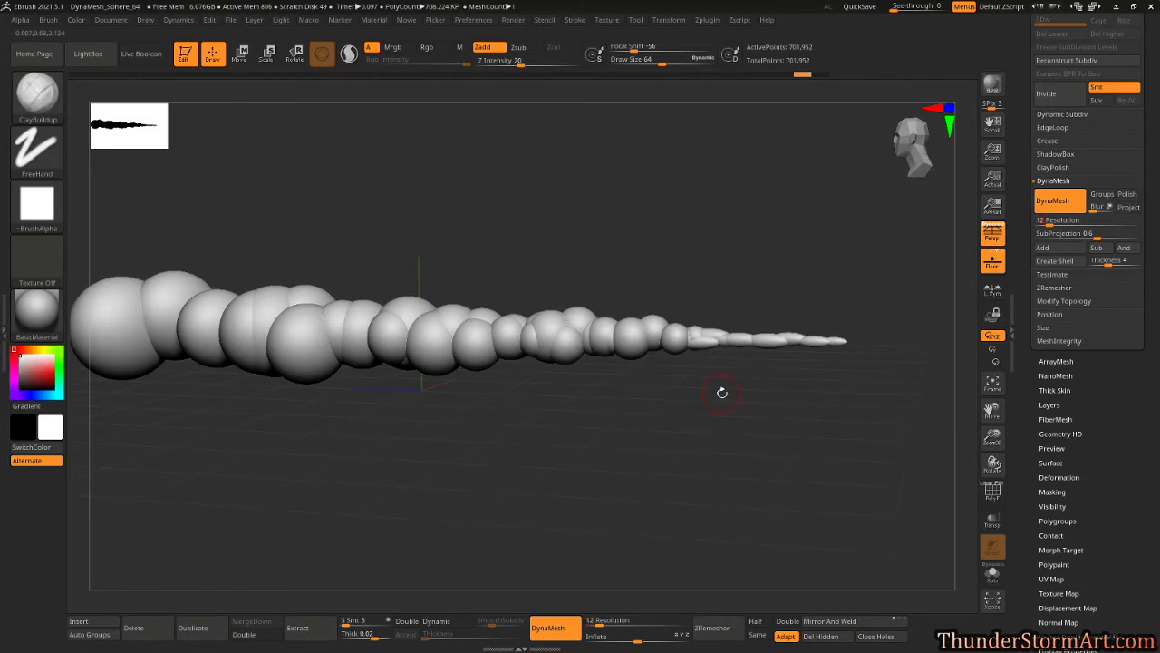
text(8)
key(Return)
mouse_move(694, 424)
ctrl+mouse_down()
mouse_move(759, 468)
mouse_move(679, 469)
mouse_move(673, 511)
mouse_move(681, 456)
mouse_move(680, 487)
mouse_move(675, 473)
ctrl+mouse_up()
key(ctrl+z)
Set the DynaMesh resolution to 256 and remesh the sphere chain into one merged mesh.
click(1071, 221)
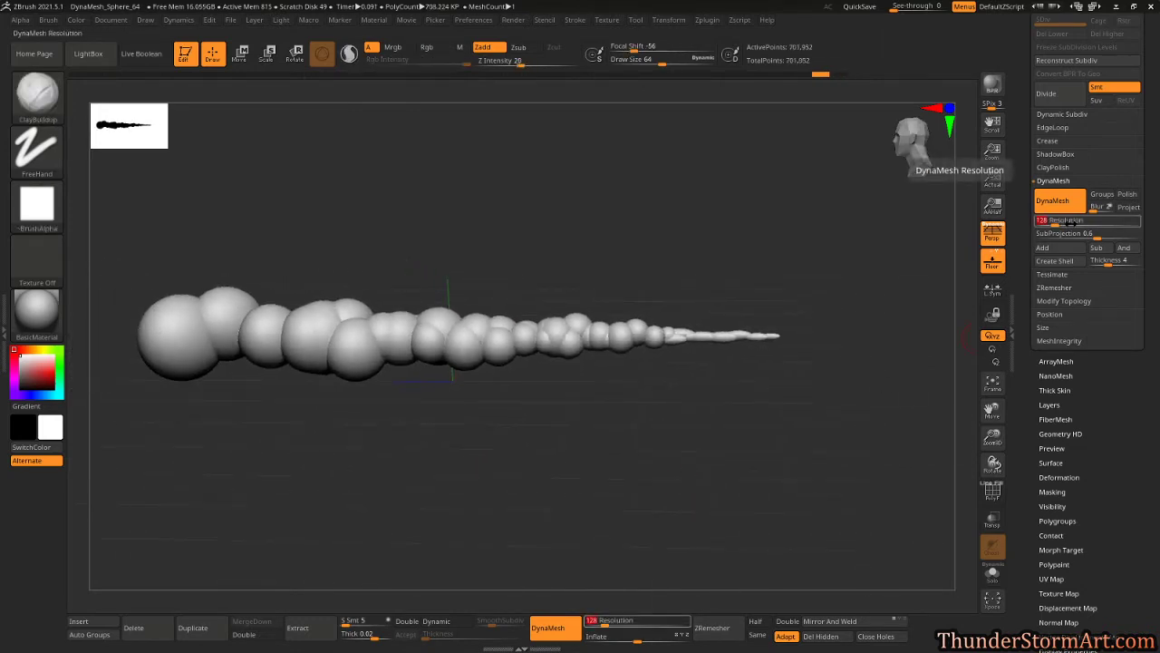
drag(1065, 220, 1074, 221)
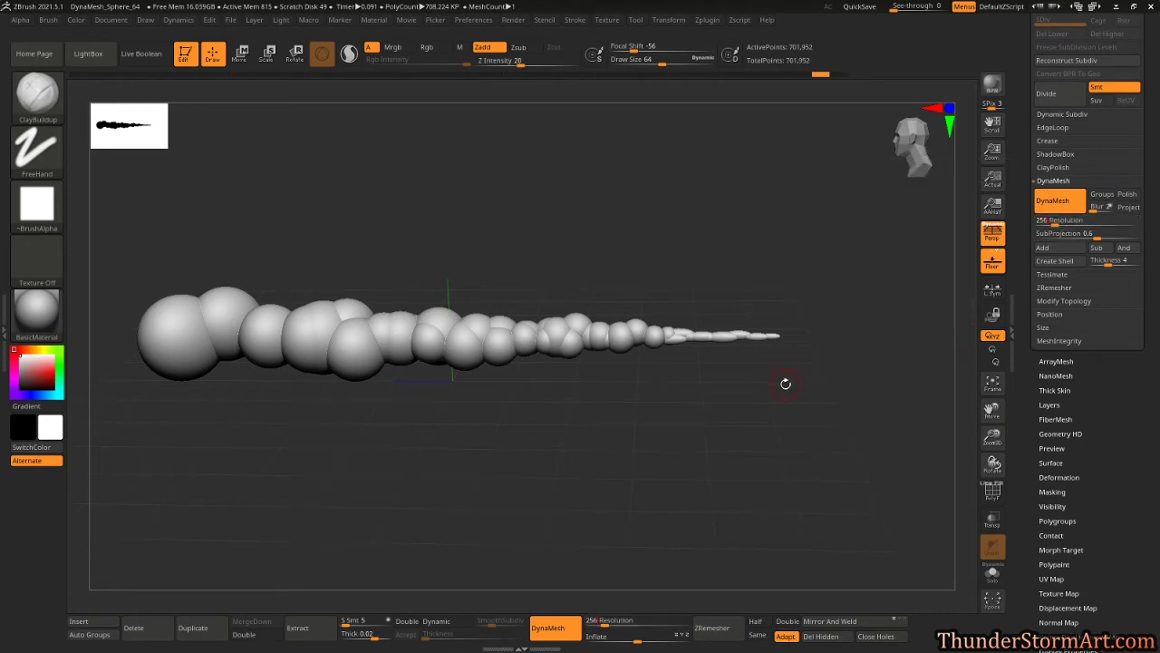
ctrl+drag(734, 421, 803, 448)
Smooth the merged sphere-chain mesh with the Smooth deformation at 62.
scroll(1128, 375, down, 5)
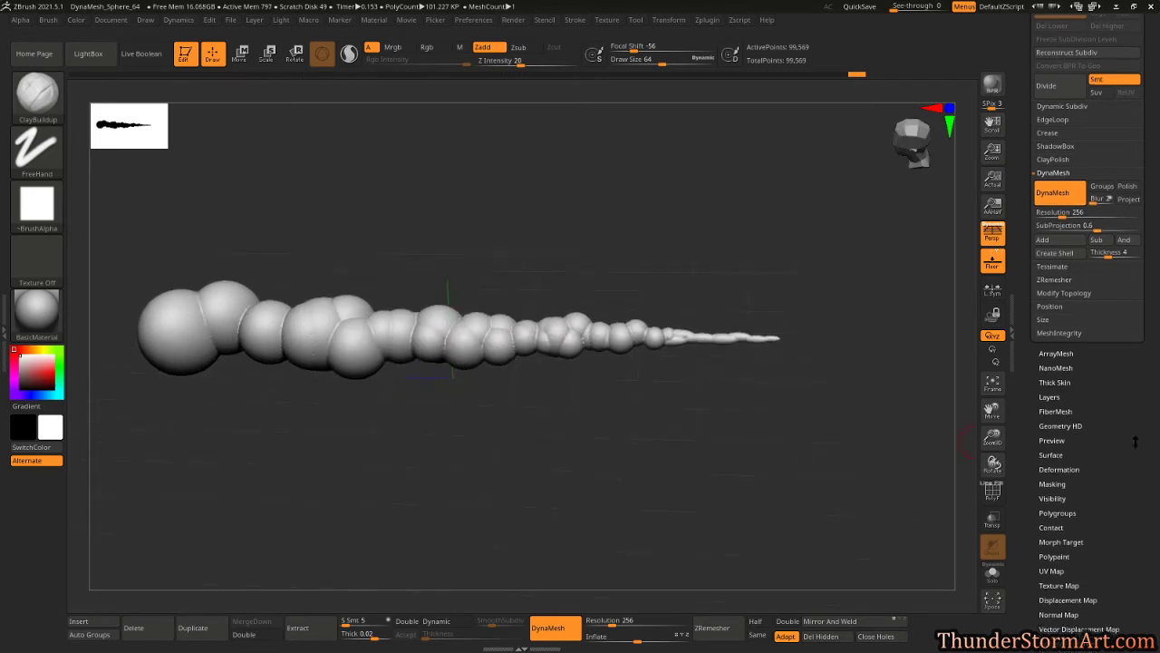
drag(1128, 376, 1128, 375)
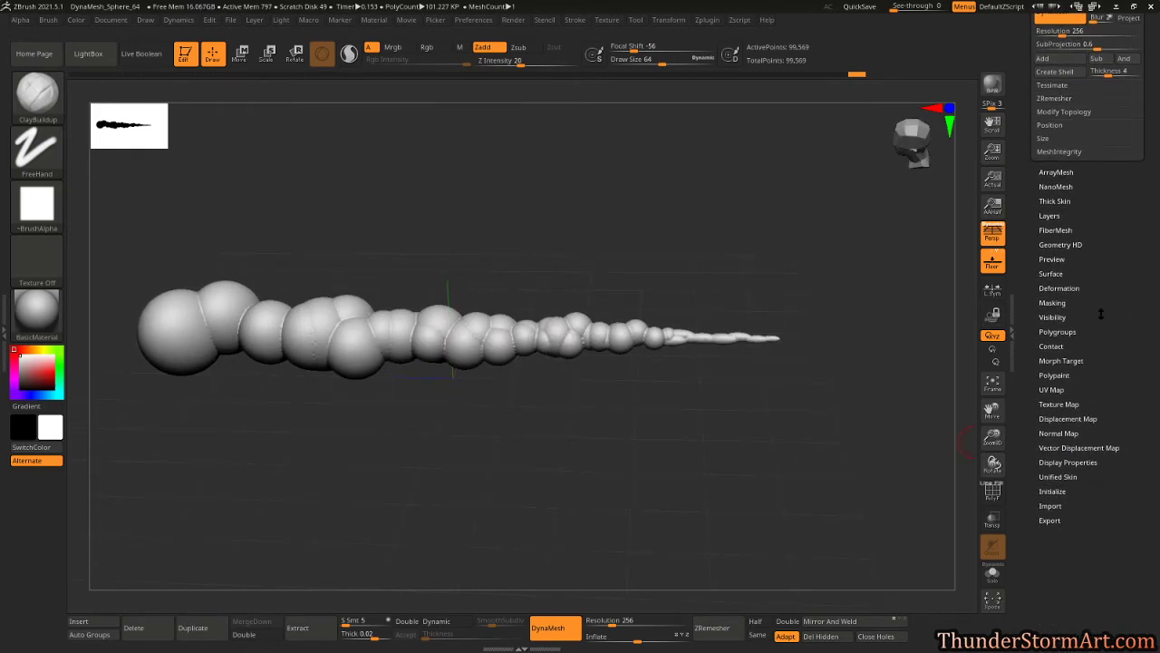
click(1059, 289)
scroll(1145, 433, up, 4)
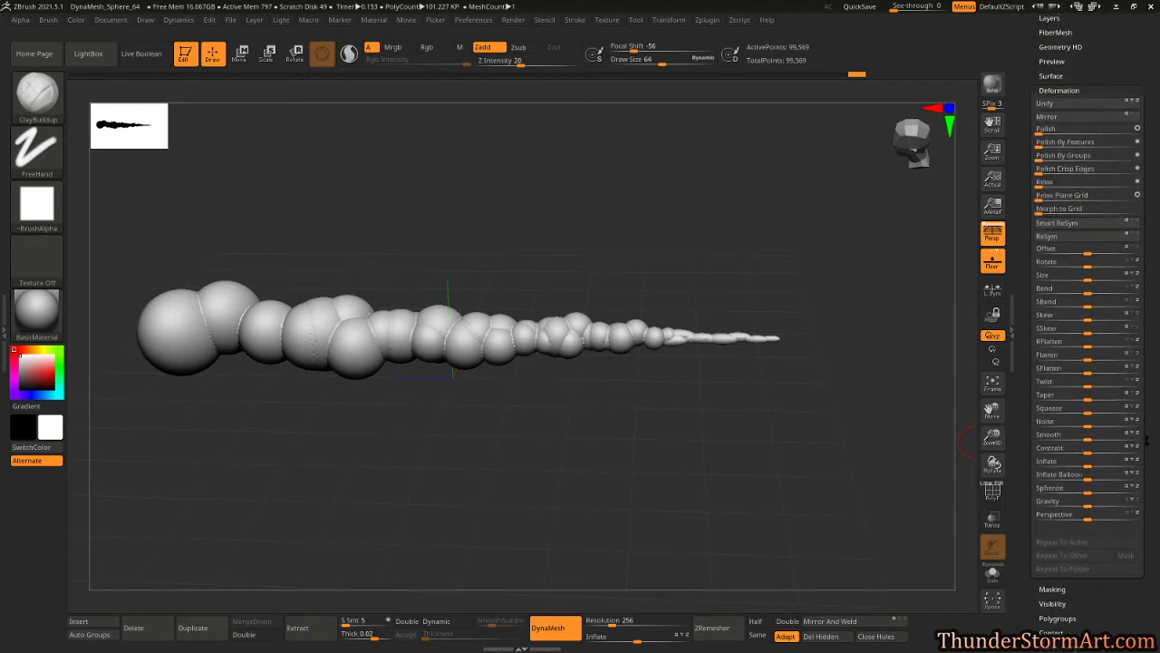
click(1091, 415)
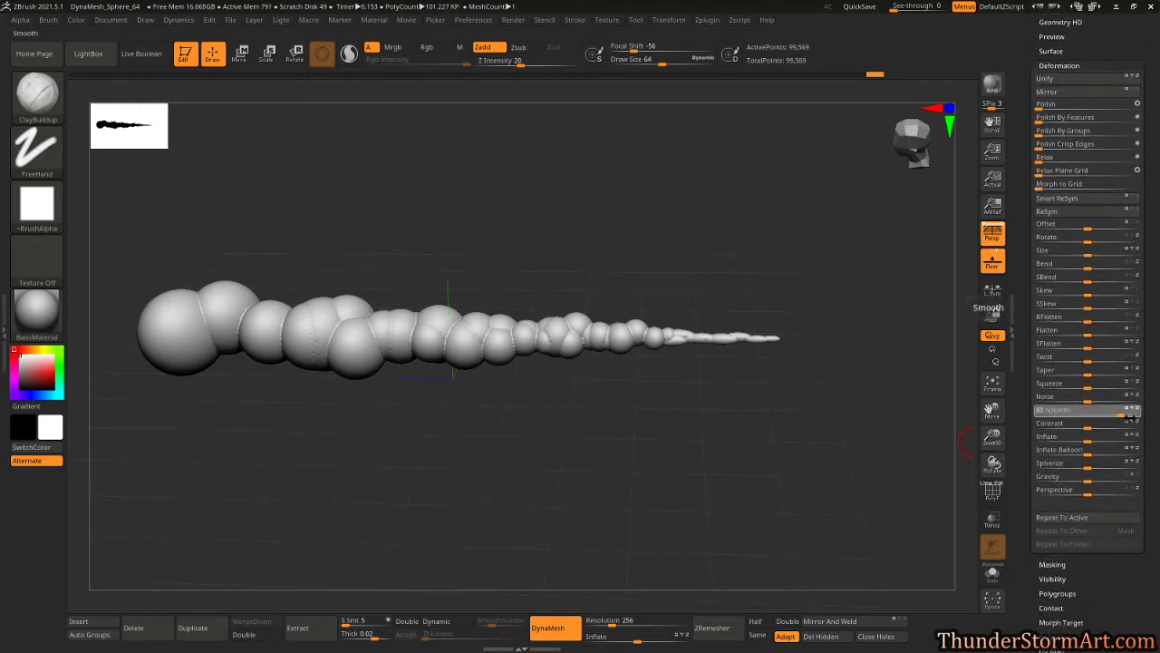
Apply a slight Polish deformation to the merged mesh and check its side profile.
drag(1148, 355, 1148, 419)
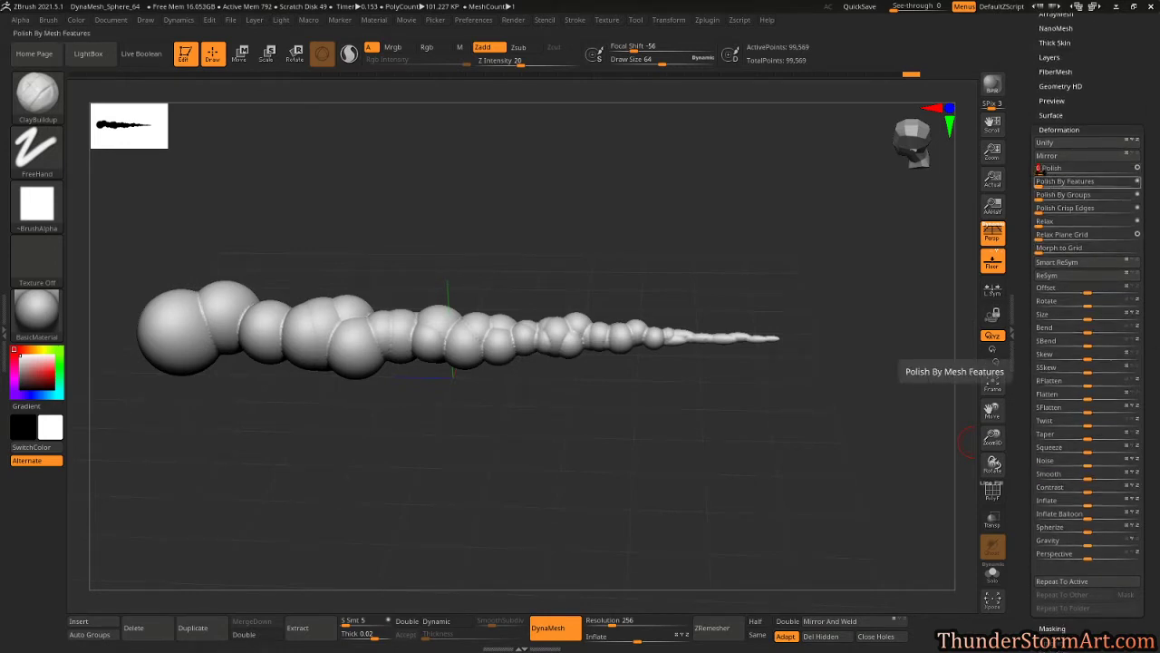
click(1040, 169)
mouse_move(707, 494)
mouse_down()
mouse_move(716, 582)
mouse_move(689, 477)
mouse_move(629, 415)
mouse_move(696, 421)
mouse_move(637, 414)
mouse_move(658, 586)
mouse_move(632, 425)
mouse_move(601, 417)
mouse_move(594, 533)
mouse_move(550, 505)
mouse_move(538, 462)
mouse_move(609, 440)
mouse_up()
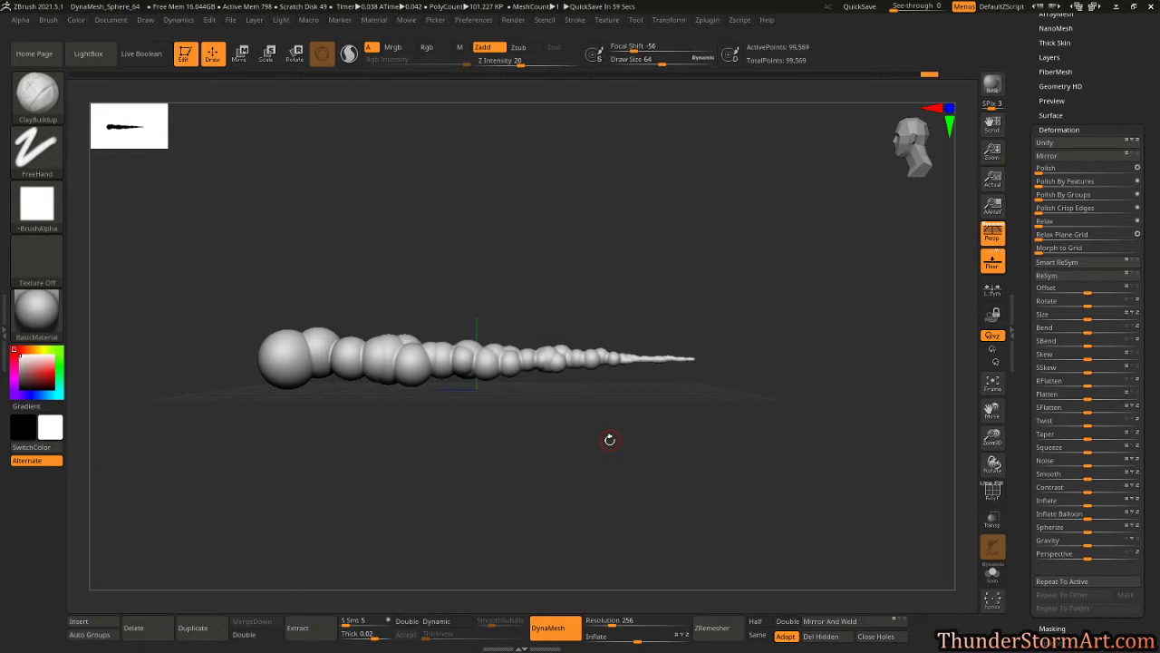
drag(704, 412, 716, 469)
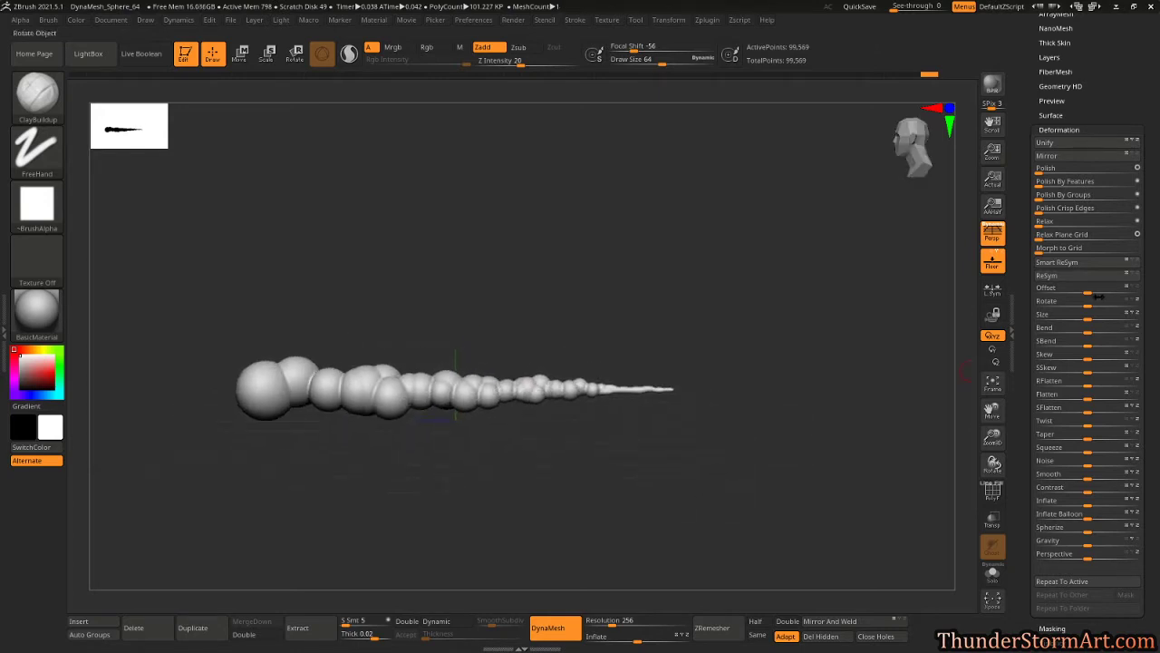
Duplicate the flame mesh as a second subtool and hide the original.
drag(1151, 187, 1151, 342)
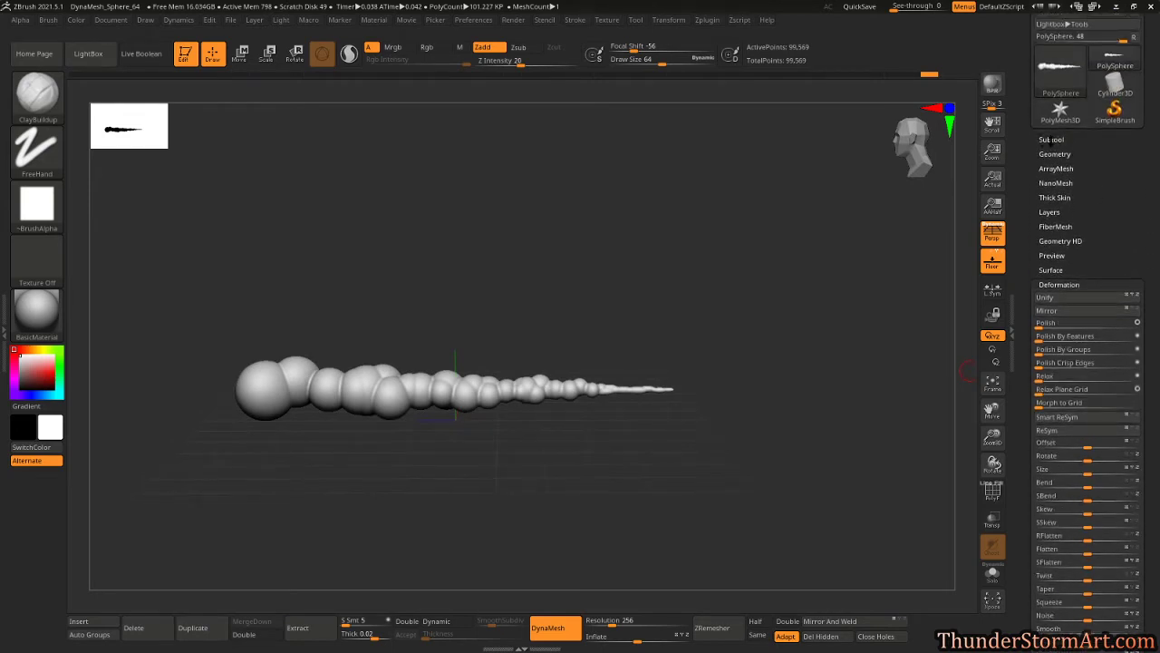
click(1051, 139)
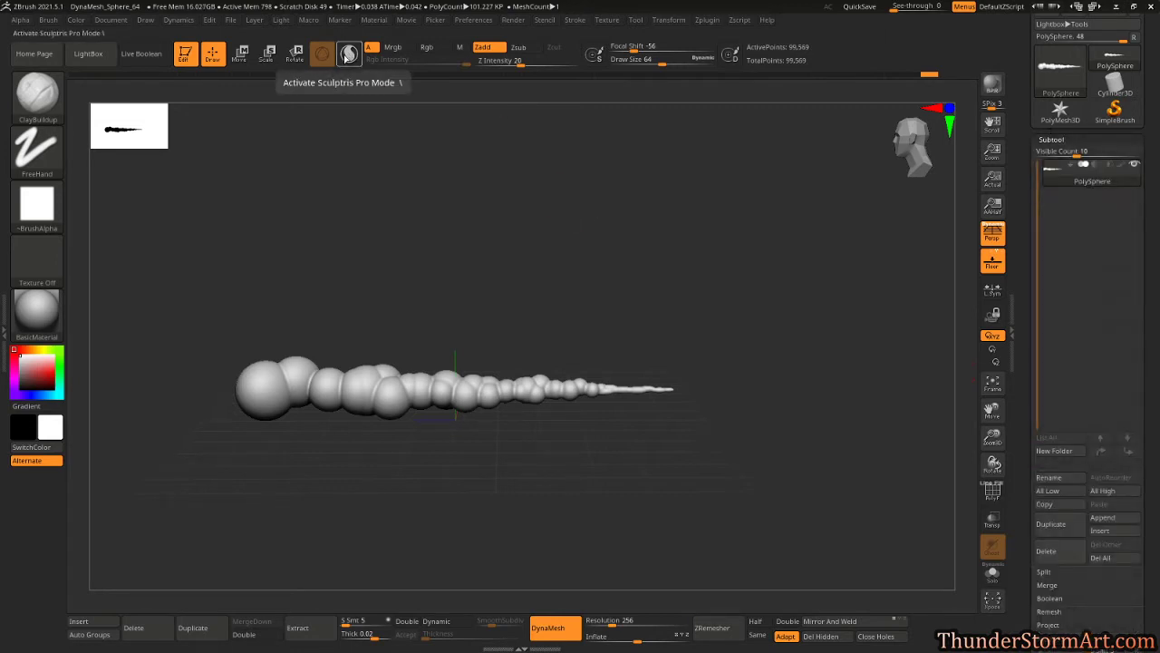
drag(697, 268, 687, 279)
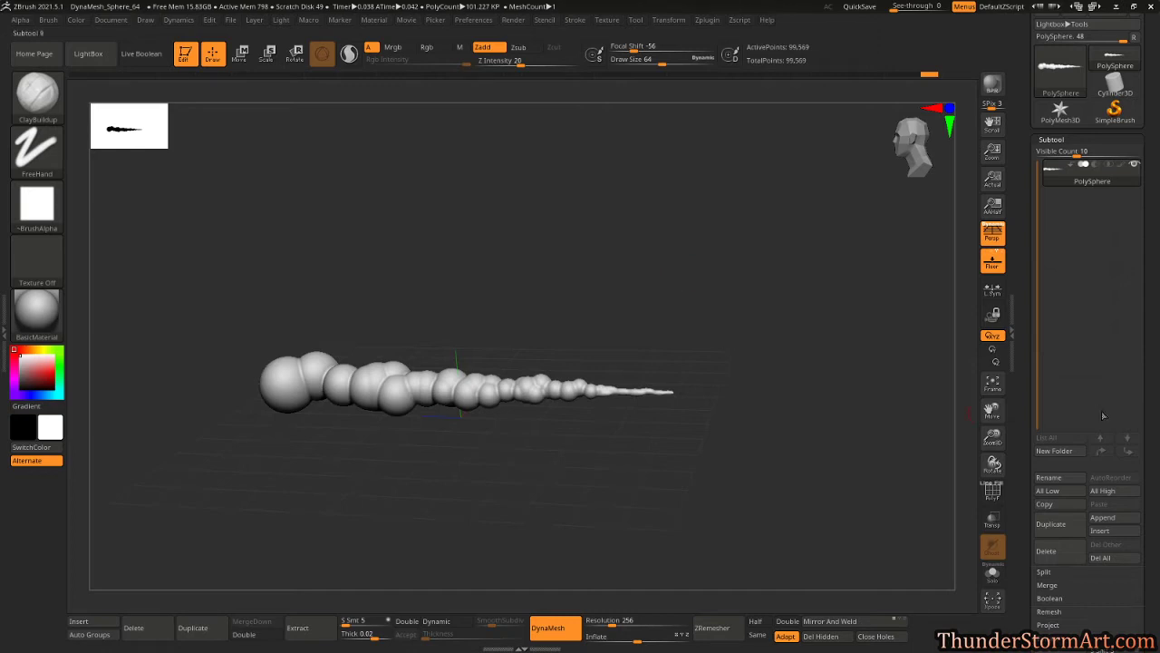
click(1052, 523)
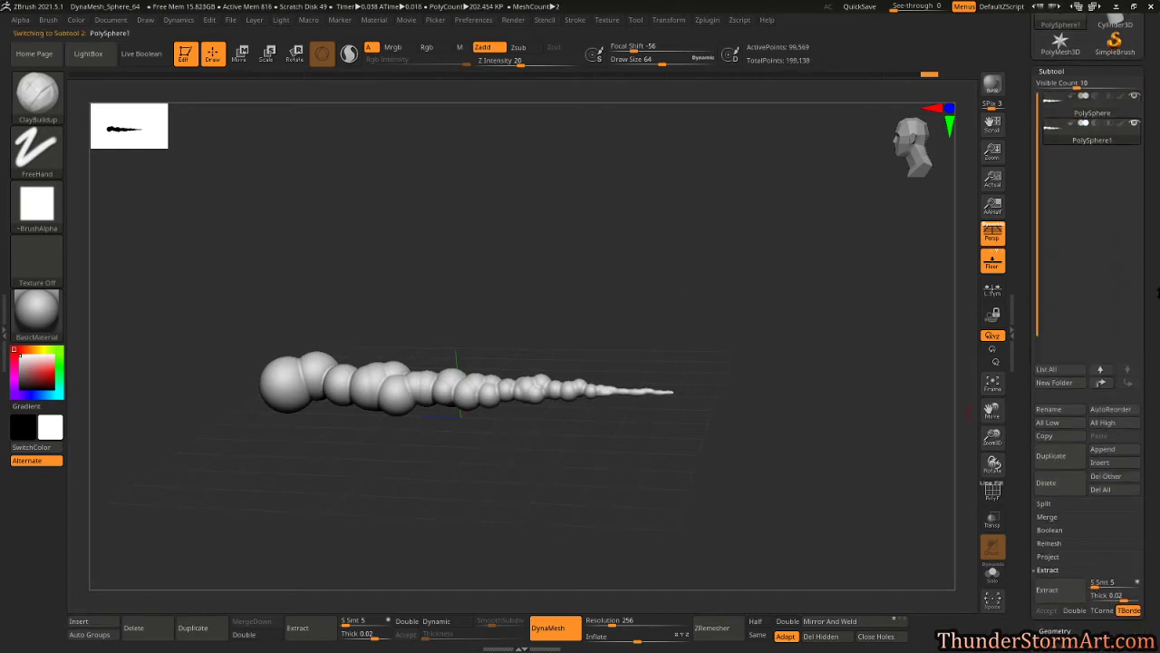
drag(1151, 220, 1150, 315)
click(1136, 192)
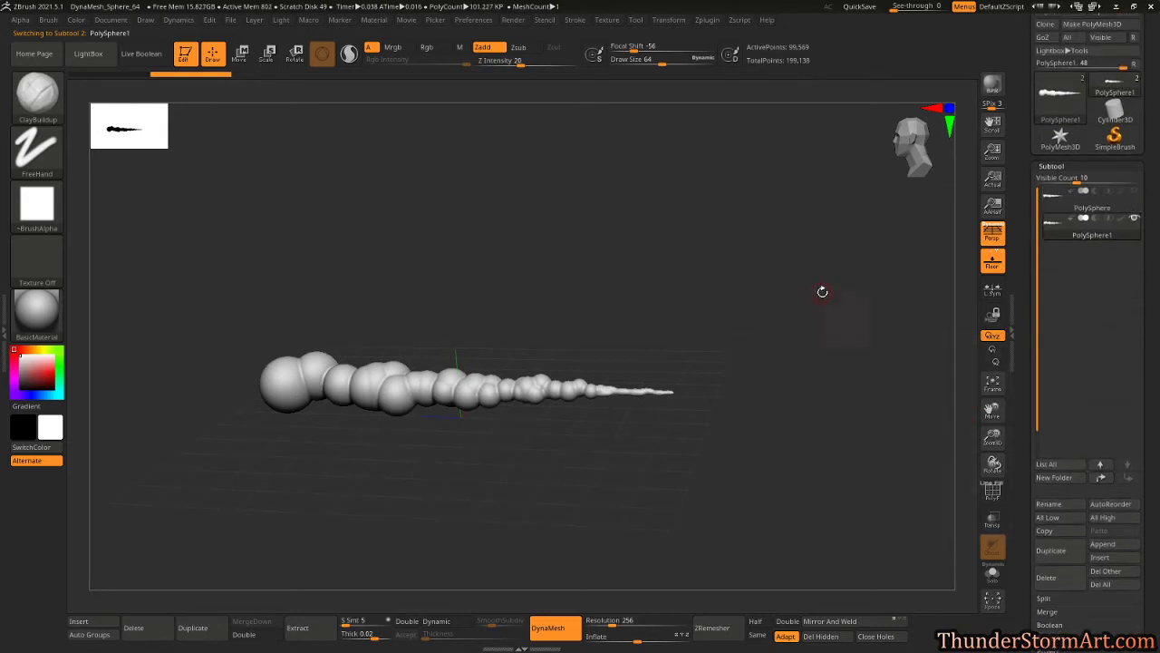
alt+drag(822, 290, 786, 254)
drag(802, 420, 694, 486)
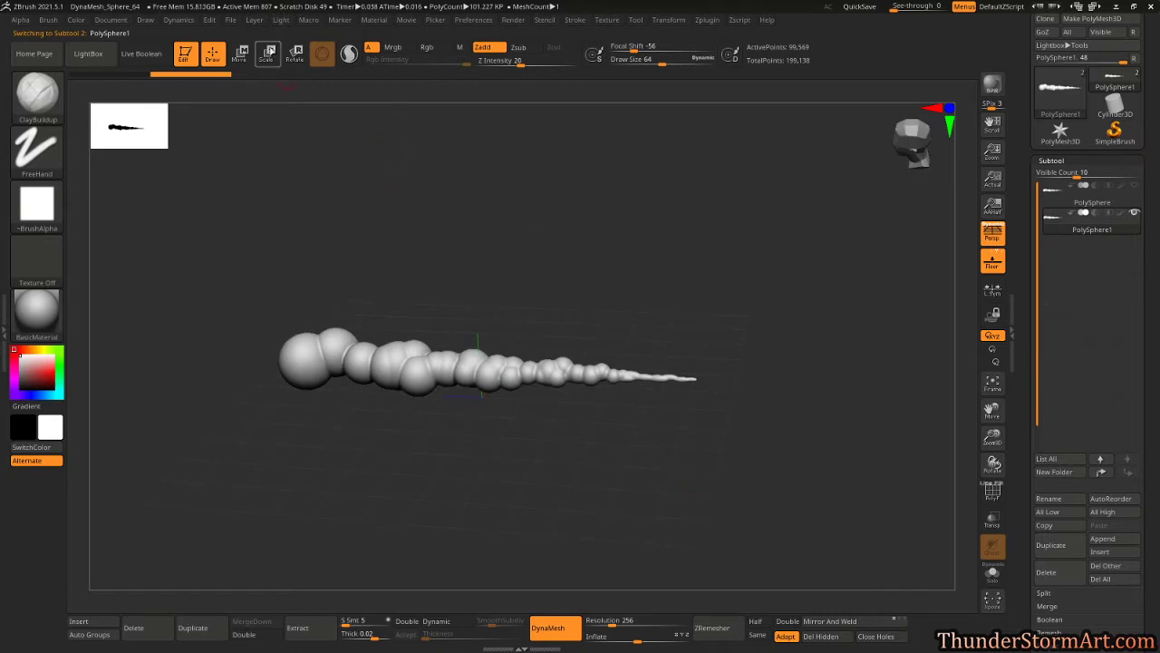
Enable Sculptris Pro mode for the duplicated flame and display its polygon wireframe.
click(349, 54)
mouse_move(459, 236)
alt+mouse_down()
mouse_move(453, 269)
mouse_move(463, 245)
alt+mouse_up()
alt+drag(450, 203, 469, 238)
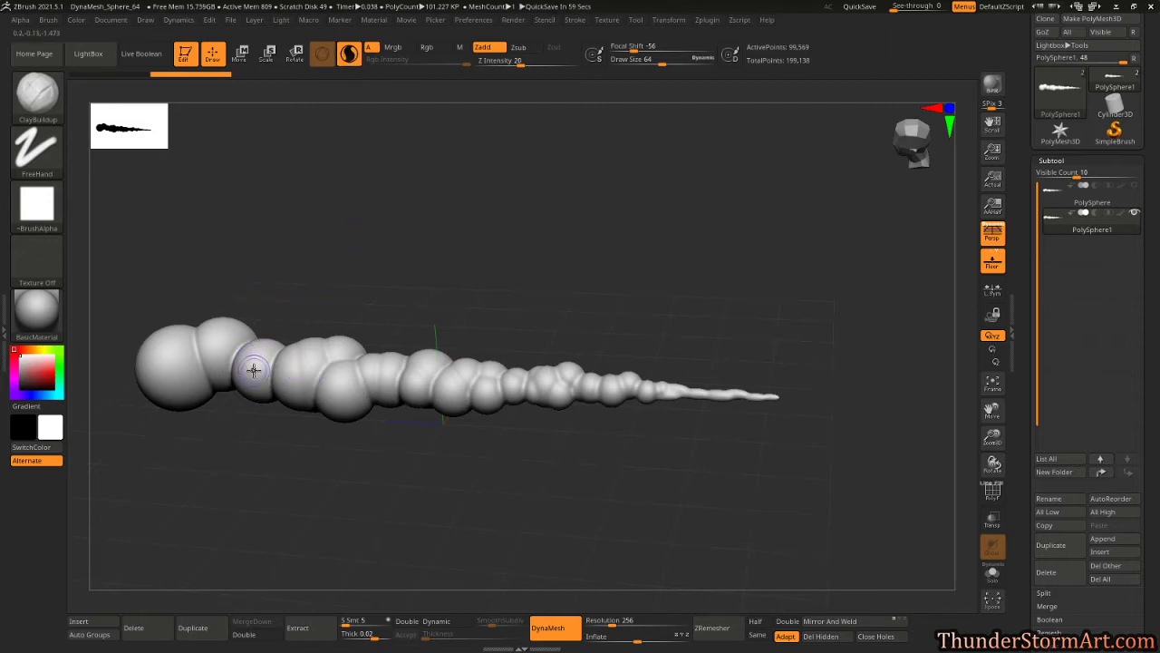
key(shift+f)
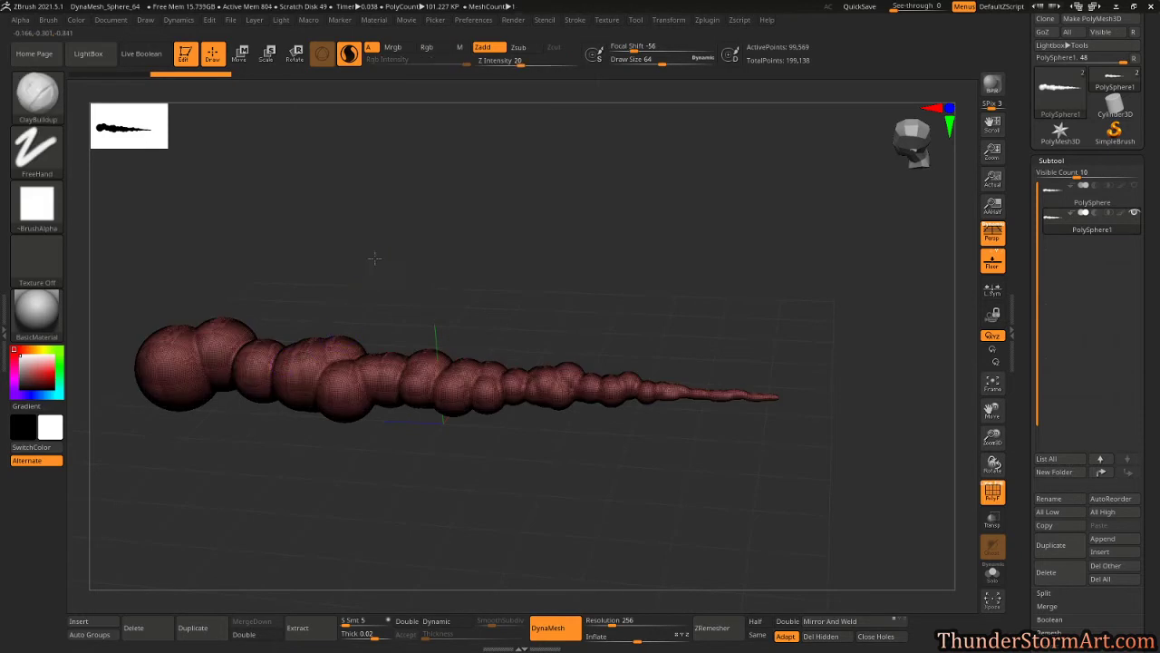
alt+drag(372, 260, 397, 408)
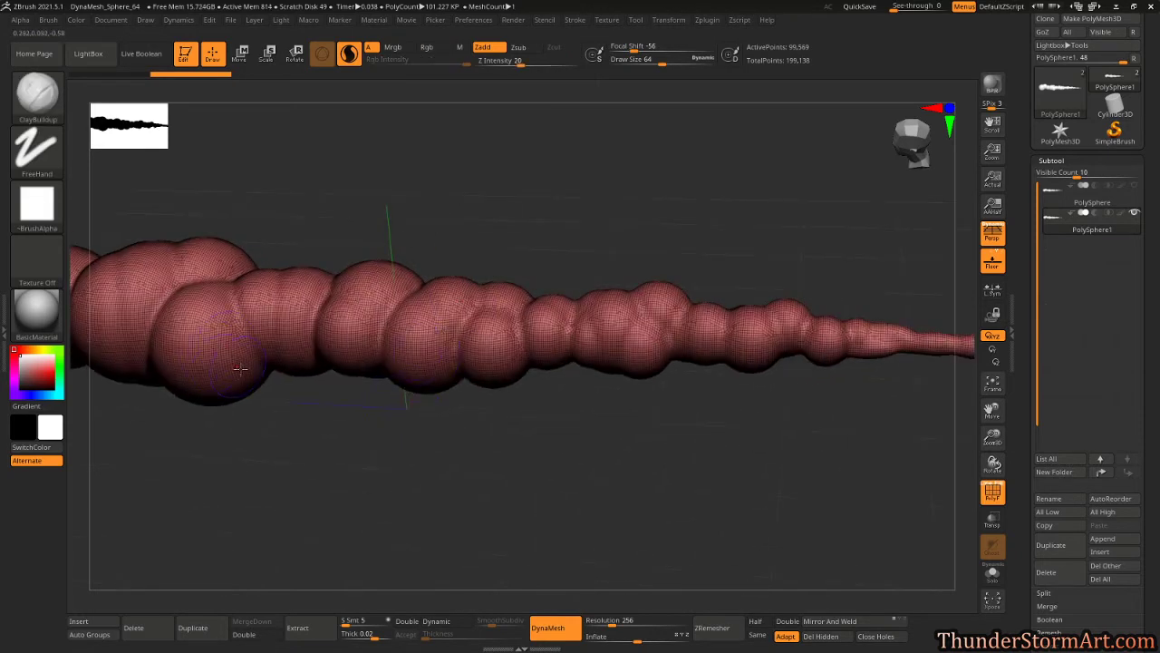
alt+drag(270, 441, 441, 500)
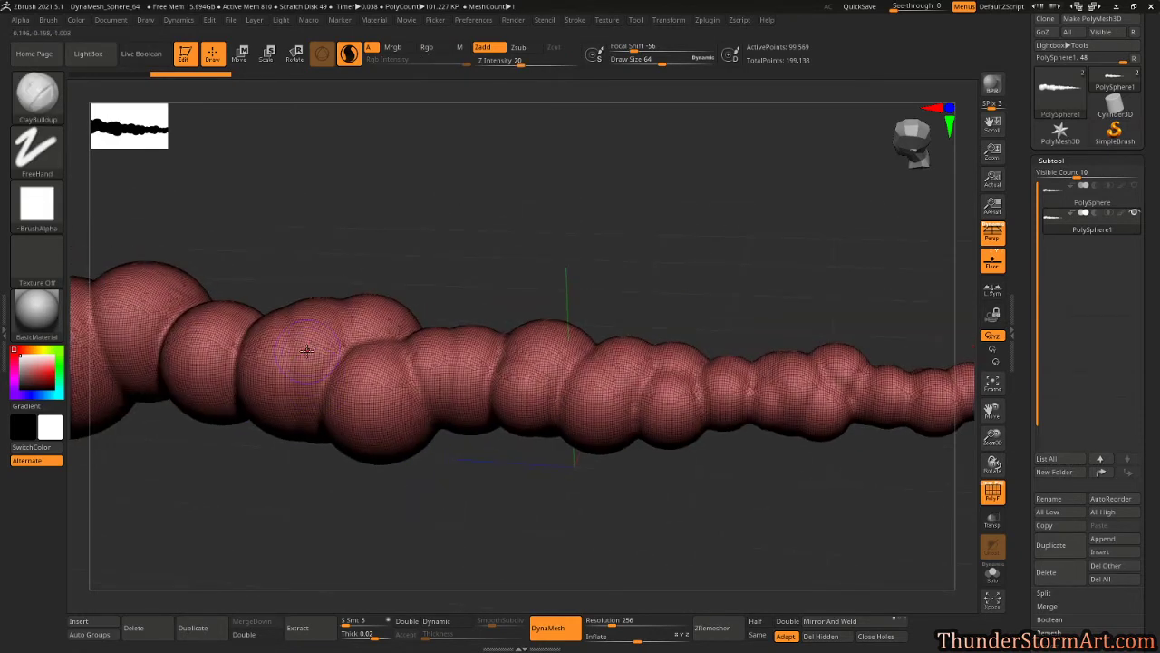
Compare the brush cursor with Sculptris Pro mode off and on, including with the Smooth brush.
key(shift)
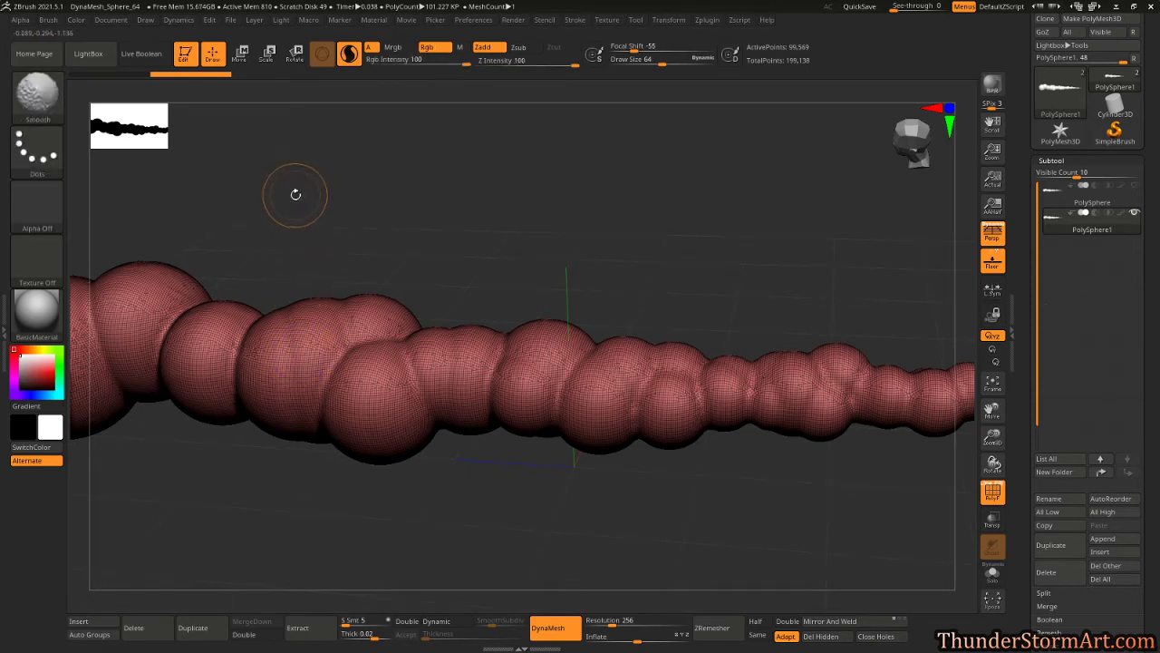
click(346, 60)
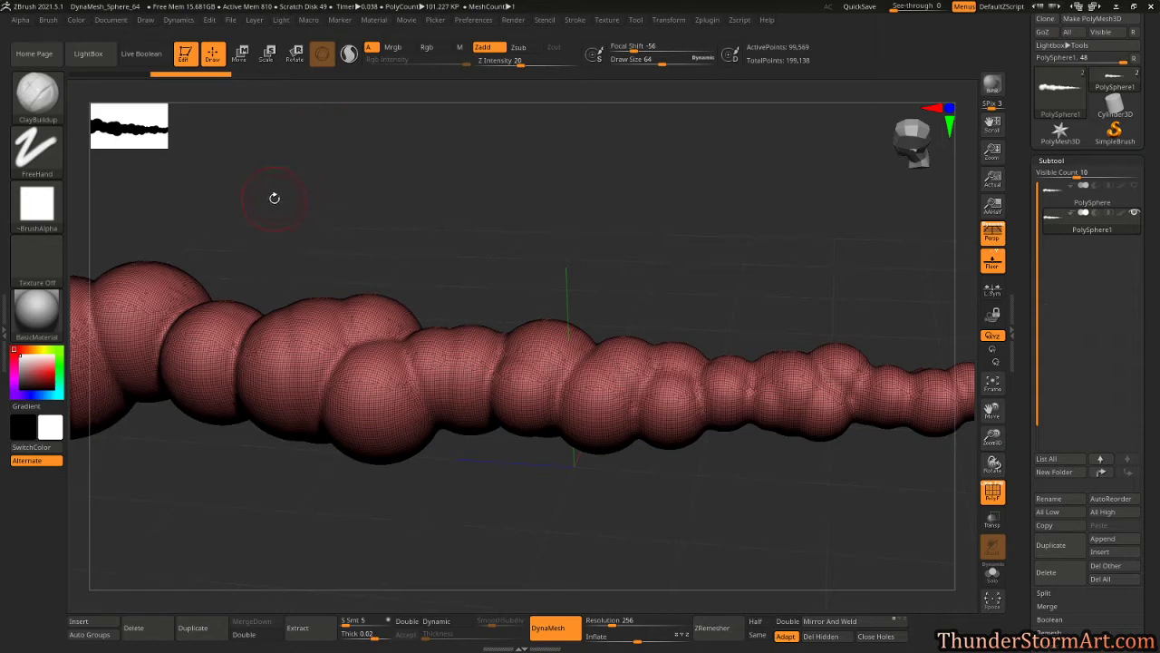
key(shift)
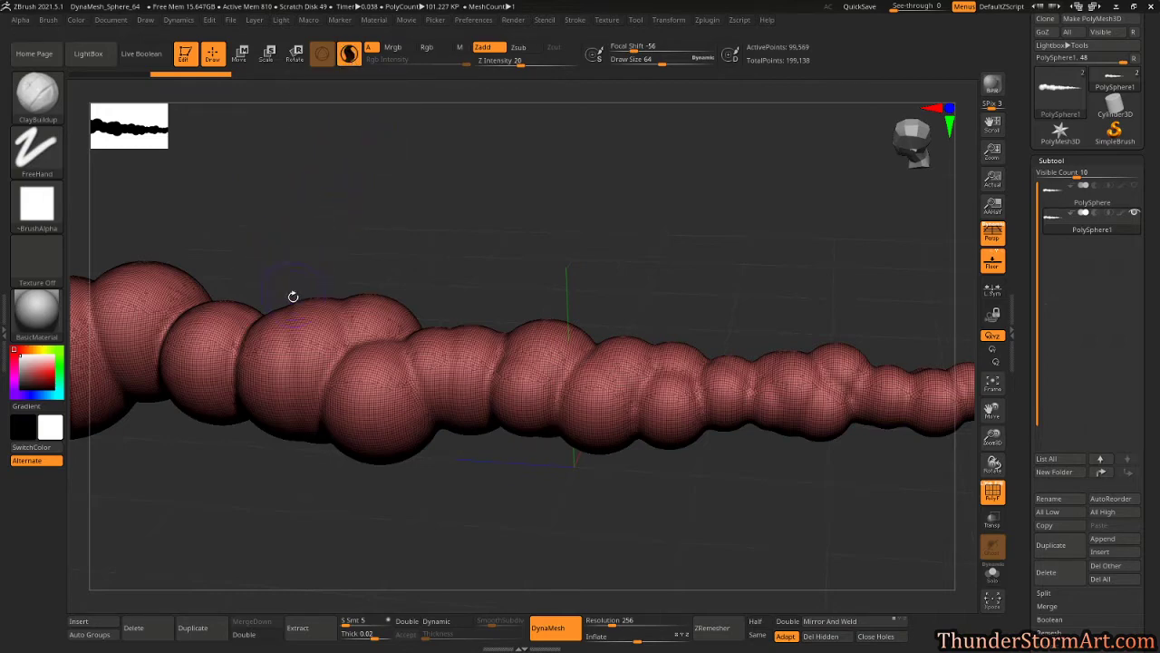
key(shift)
mouse_move(474, 197)
mouse_down()
mouse_move(454, 197)
mouse_move(440, 223)
mouse_move(602, 138)
mouse_move(580, 146)
mouse_move(453, 299)
mouse_move(305, 445)
mouse_up()
drag(387, 443, 451, 477)
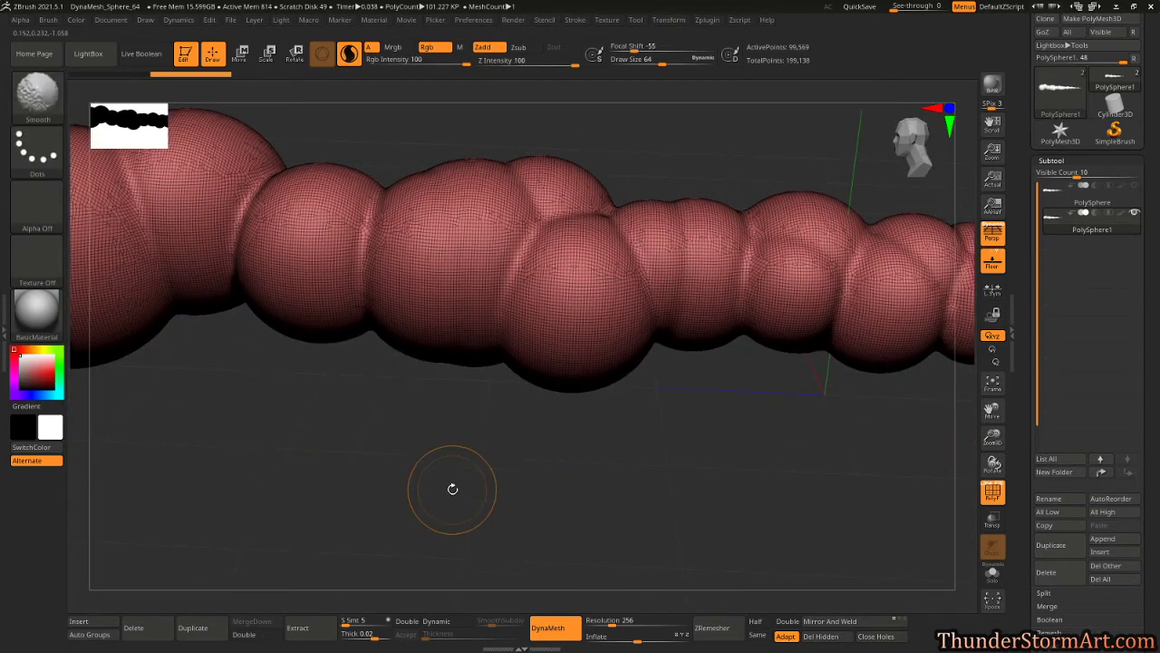
Try a curling ClayBuildup stroke at draw size 64 on the large middle bulge, inspect its wireframe, and undo it.
key(shift+f)
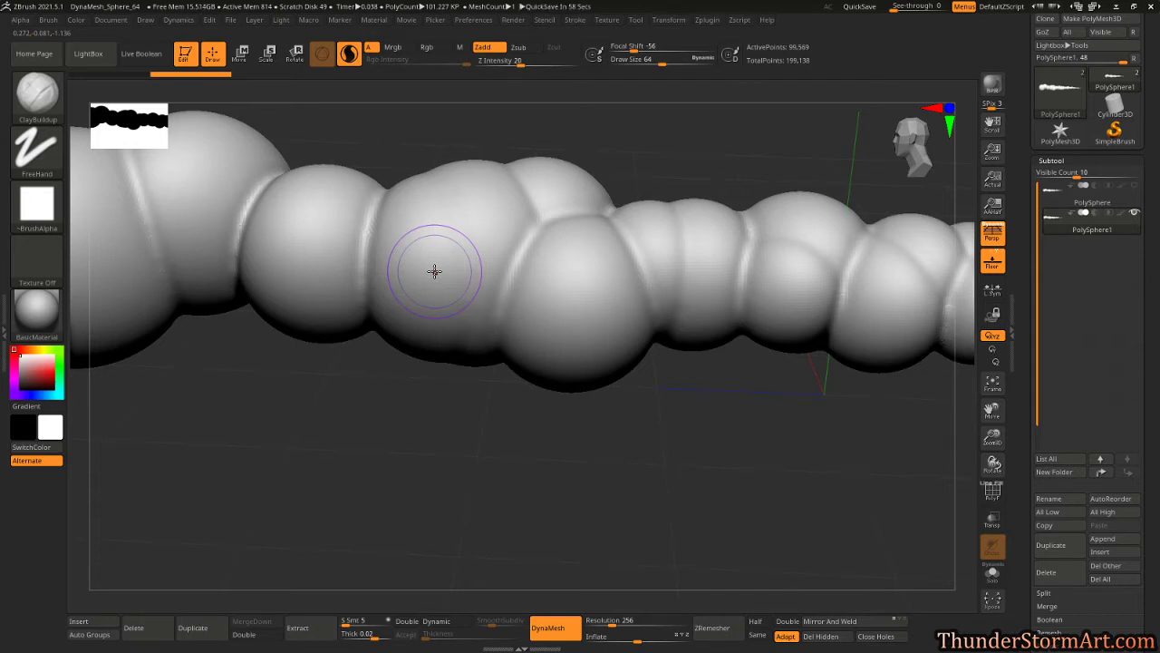
mouse_move(477, 241)
mouse_down()
mouse_move(416, 264)
mouse_move(391, 229)
mouse_move(461, 202)
mouse_move(535, 247)
mouse_move(512, 297)
mouse_move(458, 312)
mouse_up()
mouse_move(466, 425)
mouse_down()
mouse_move(442, 420)
mouse_move(471, 413)
mouse_move(458, 489)
mouse_move(493, 477)
mouse_up()
key(shift+f)
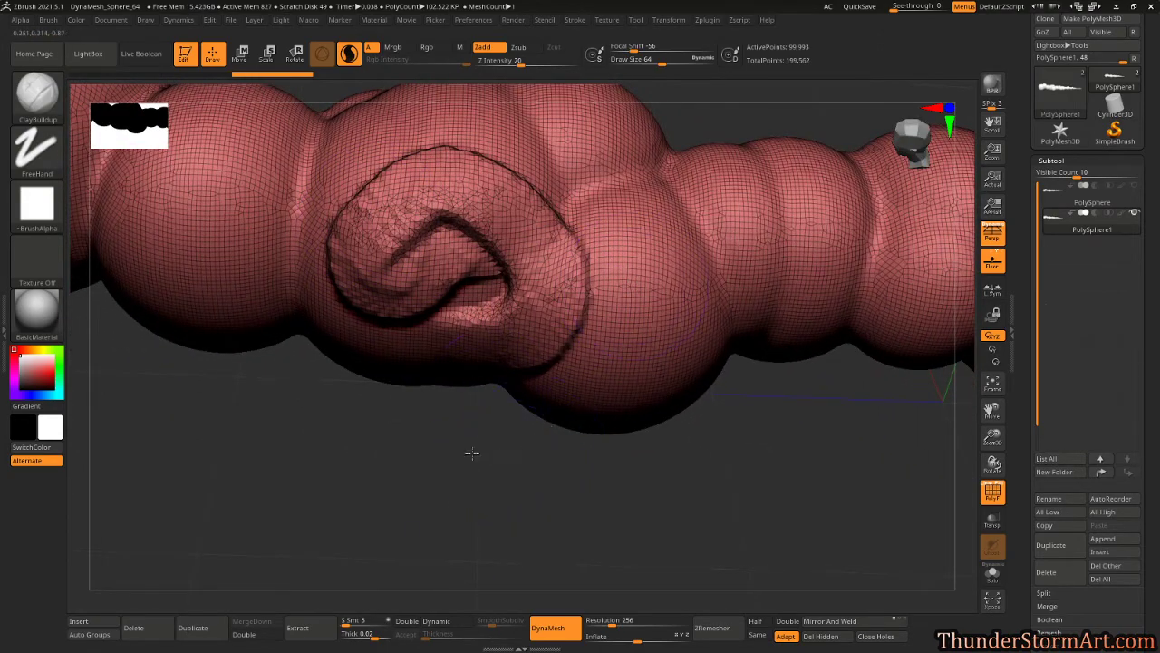
mouse_move(472, 454)
mouse_down()
mouse_move(436, 469)
mouse_move(439, 452)
mouse_up()
key(ctrl+z)
drag(373, 479, 427, 509)
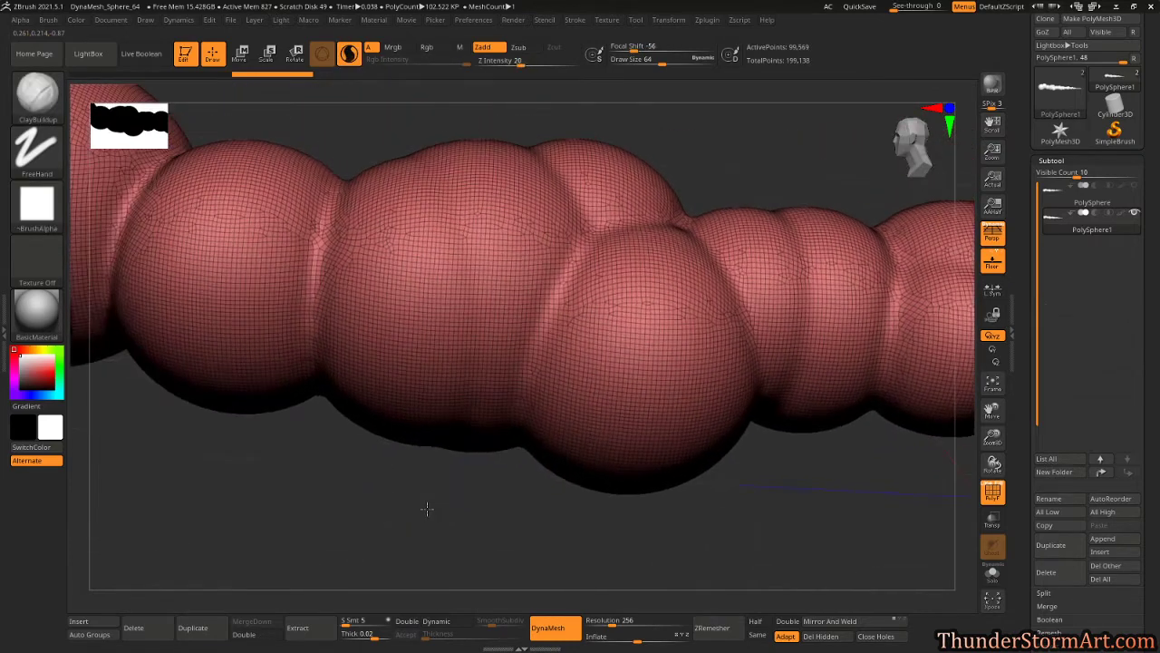
key(ctrl+z)
Try a ClayBuildup stroke on the middle bulge at a draw size of about 152, inspect it without wireframe, and undo it.
key(s)
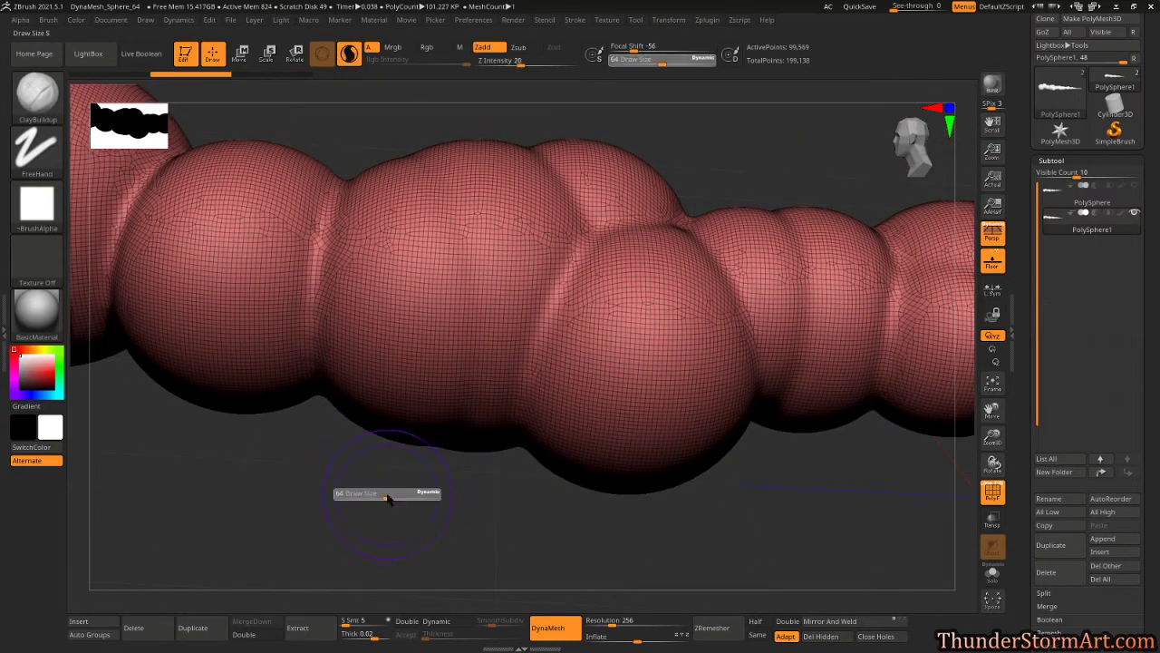
drag(400, 494, 399, 494)
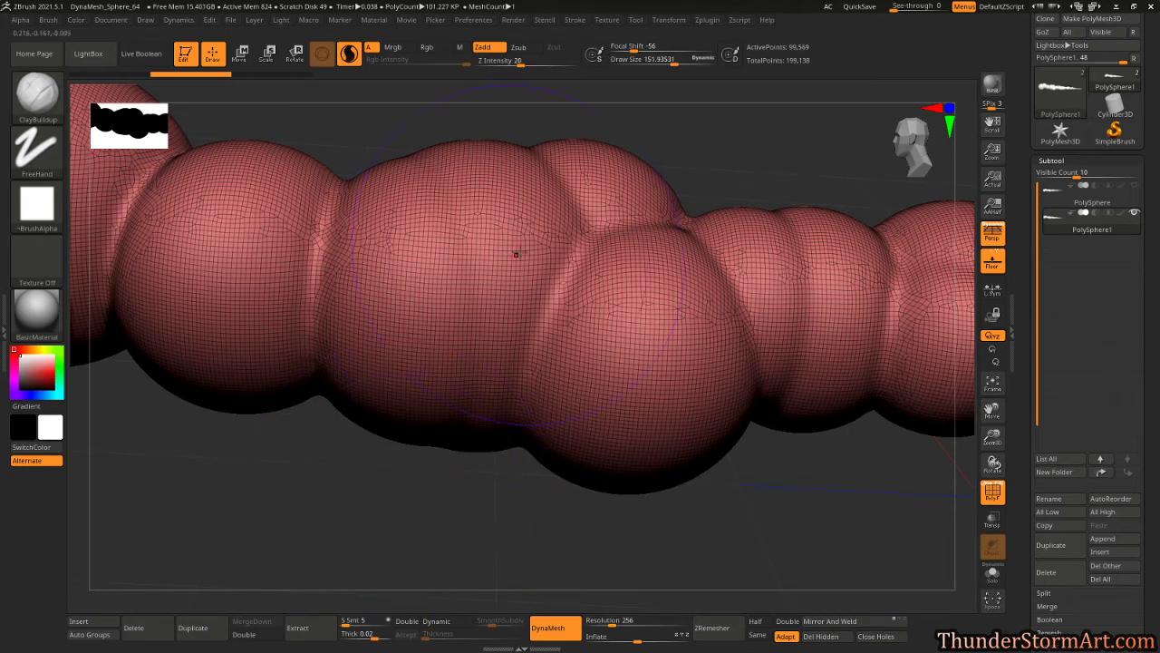
mouse_move(512, 238)
mouse_down()
mouse_move(444, 291)
mouse_move(400, 245)
mouse_up()
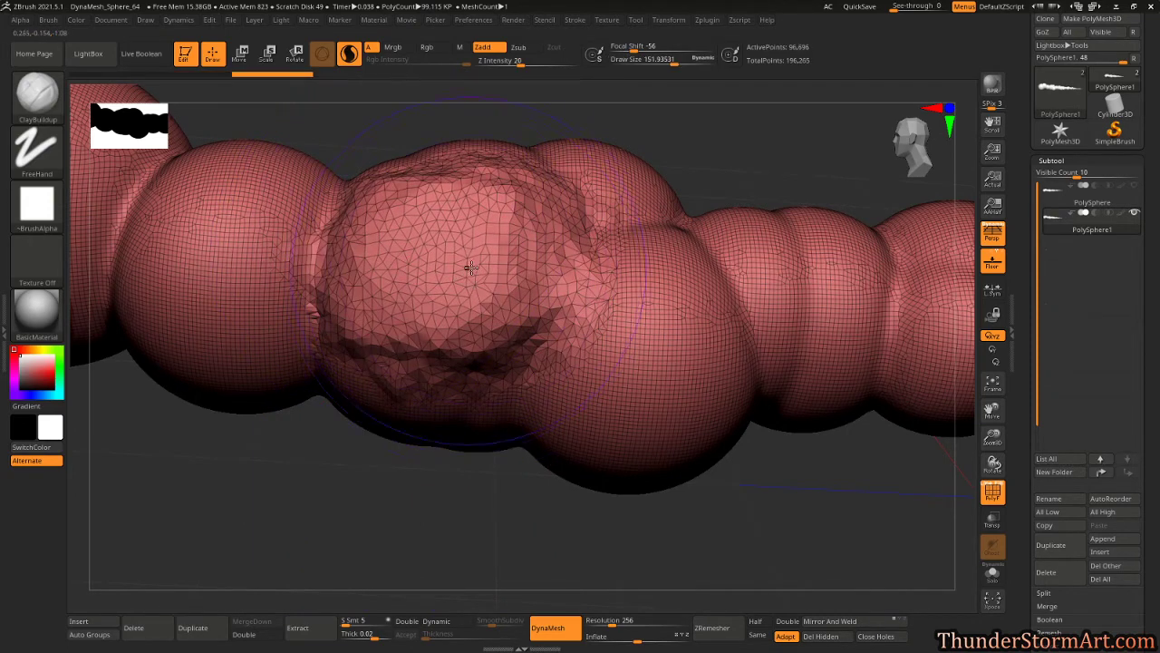
key(shift+f)
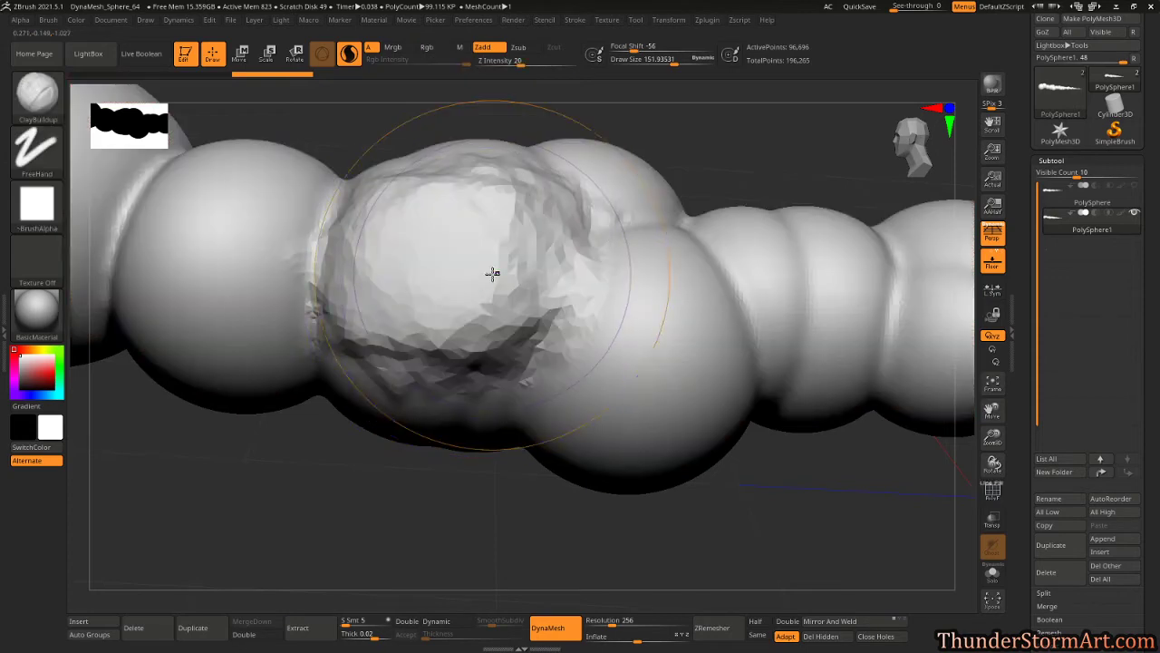
key(shift+f)
key(ctrl+z)
Set the draw size to about 22 and sculpt a wavy ClayBuildup stroke across the middle bulge.
key(s)
drag(401, 469, 389, 471)
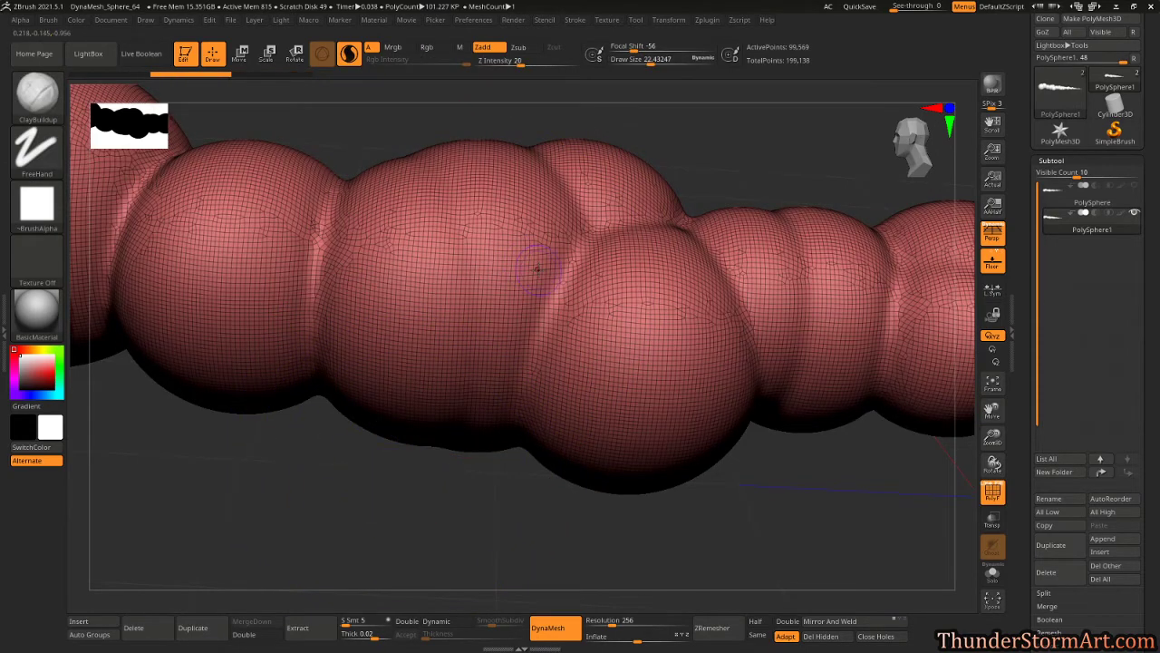
mouse_move(544, 270)
mouse_down()
mouse_move(510, 236)
mouse_move(467, 219)
mouse_move(446, 270)
mouse_move(381, 253)
mouse_move(375, 272)
mouse_up()
Sculpt a second ClayBuildup stroke close up beneath the wavy one and hide the wireframe to inspect both.
mouse_move(441, 276)
ctrl+right_down()
mouse_move(628, 524)
mouse_move(619, 508)
ctrl+right_up()
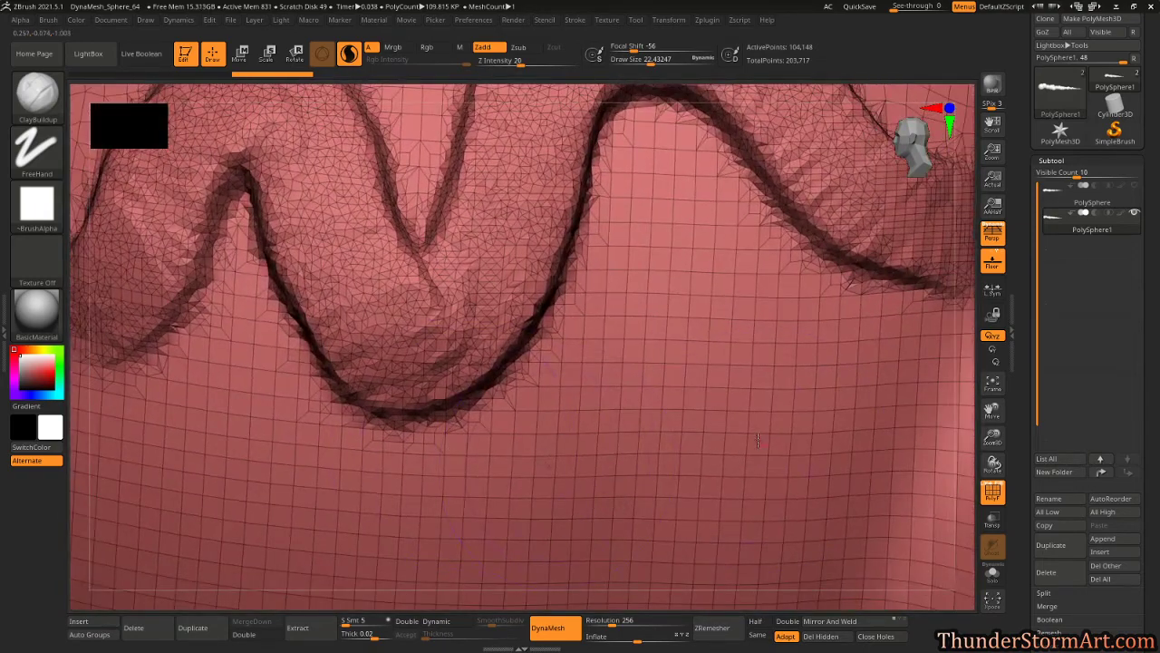
mouse_move(758, 441)
mouse_down()
mouse_move(716, 417)
mouse_move(626, 460)
mouse_move(282, 459)
mouse_move(320, 451)
mouse_up()
key(ctrl)
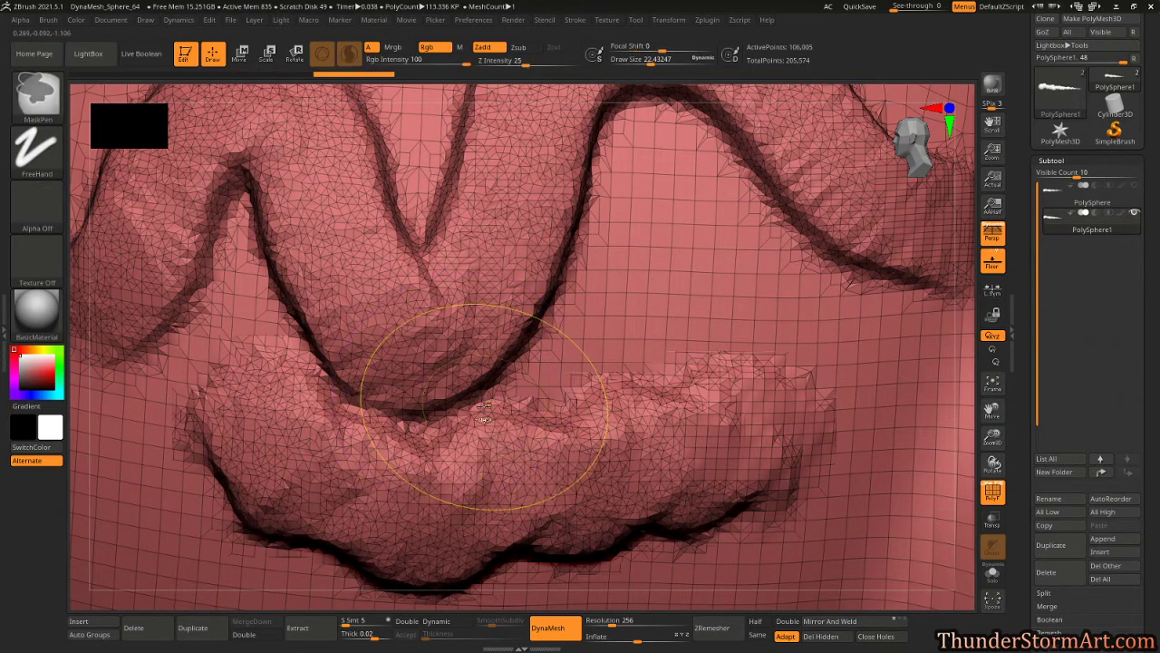
key(shift+f)
mouse_move(645, 403)
alt+right_down()
mouse_move(601, 363)
mouse_move(682, 396)
mouse_move(632, 471)
alt+right_up()
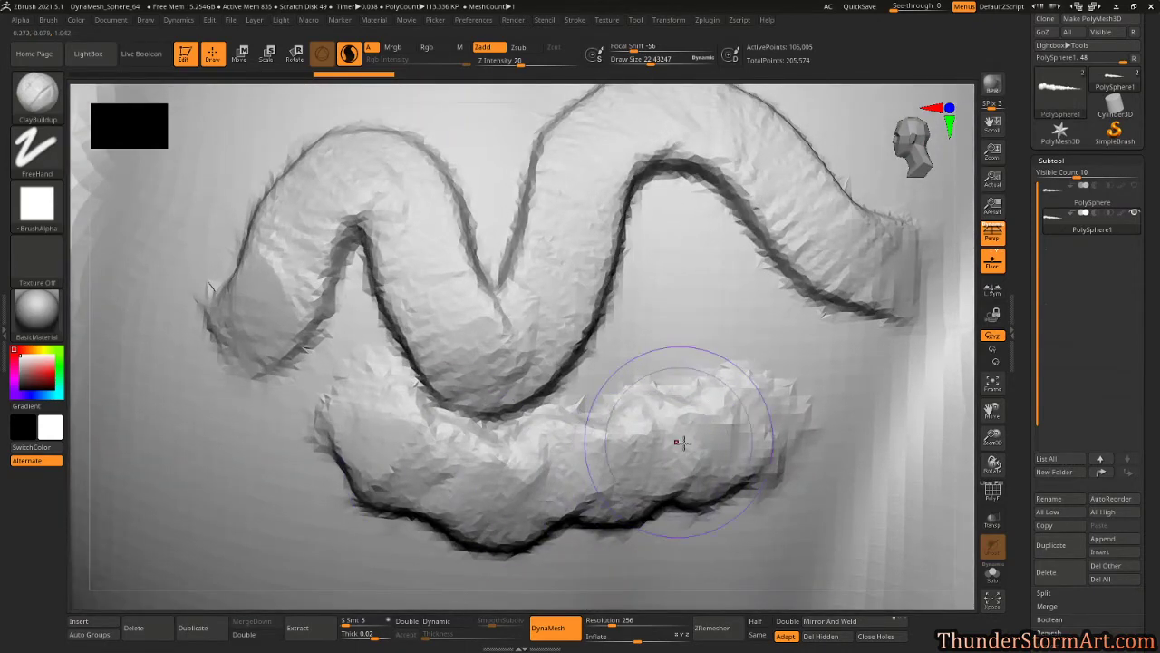
mouse_move(681, 444)
ctrl+right_down()
mouse_move(499, 357)
mouse_move(687, 408)
ctrl+right_up()
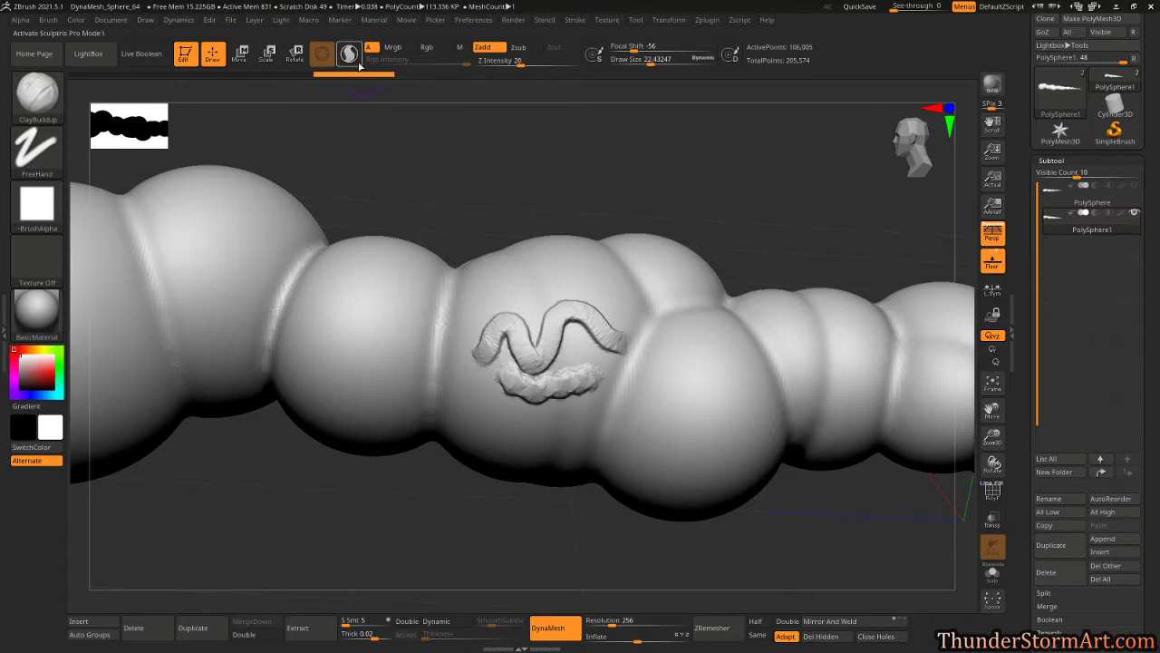
Turn off Sculptris Pro mode and sculpt two ClayBuildup strokes beneath the earlier pair, displaying the wireframe for comparison.
mouse_move(716, 320)
right_down()
mouse_move(629, 260)
mouse_move(617, 264)
mouse_move(590, 354)
mouse_move(741, 317)
mouse_move(647, 324)
right_up()
mouse_move(668, 354)
mouse_down()
mouse_move(639, 344)
mouse_move(614, 359)
mouse_move(462, 313)
mouse_up()
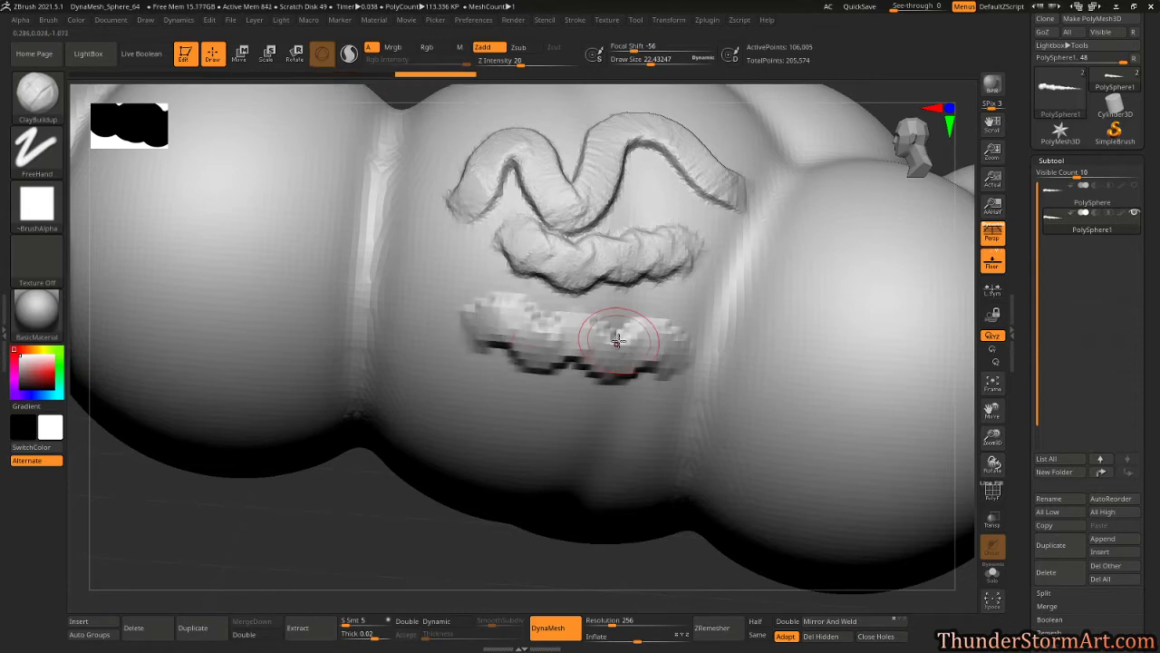
key(shift+f)
drag(658, 424, 451, 381)
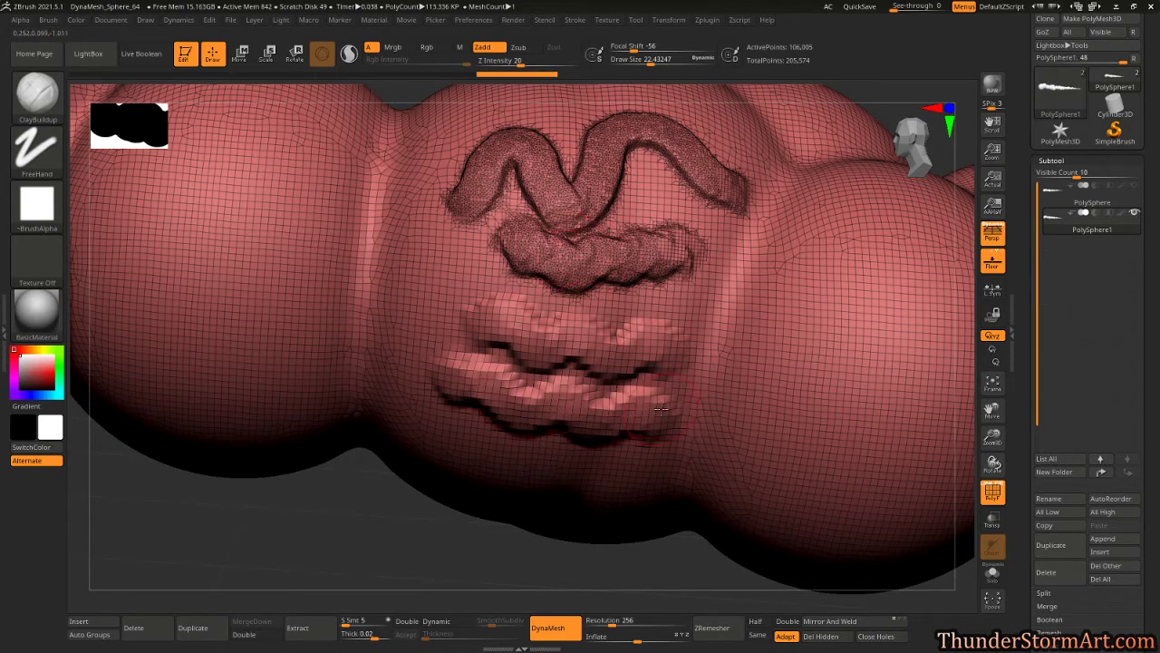
Undo the ClayBuildup test strokes on the middle bulge and turn Sculptris Pro mode back on.
key(ctrl+z)
key(ctrl+z)
key(ctrl+z)
key(ctrl+z)
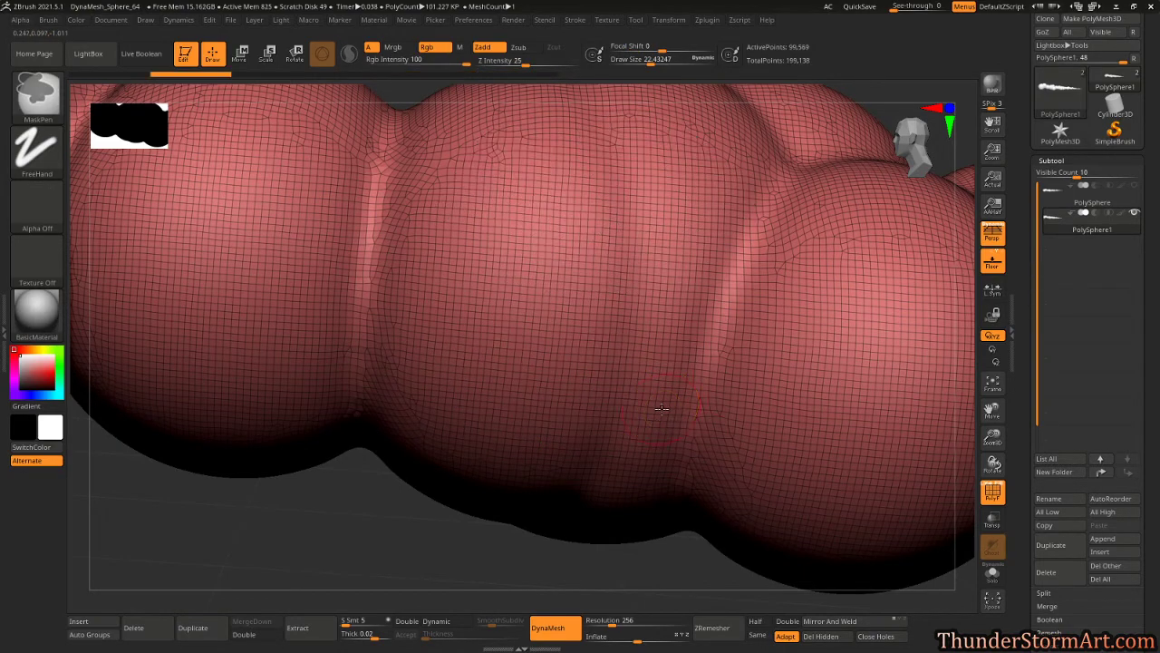
alt+right_drag(662, 408, 529, 324)
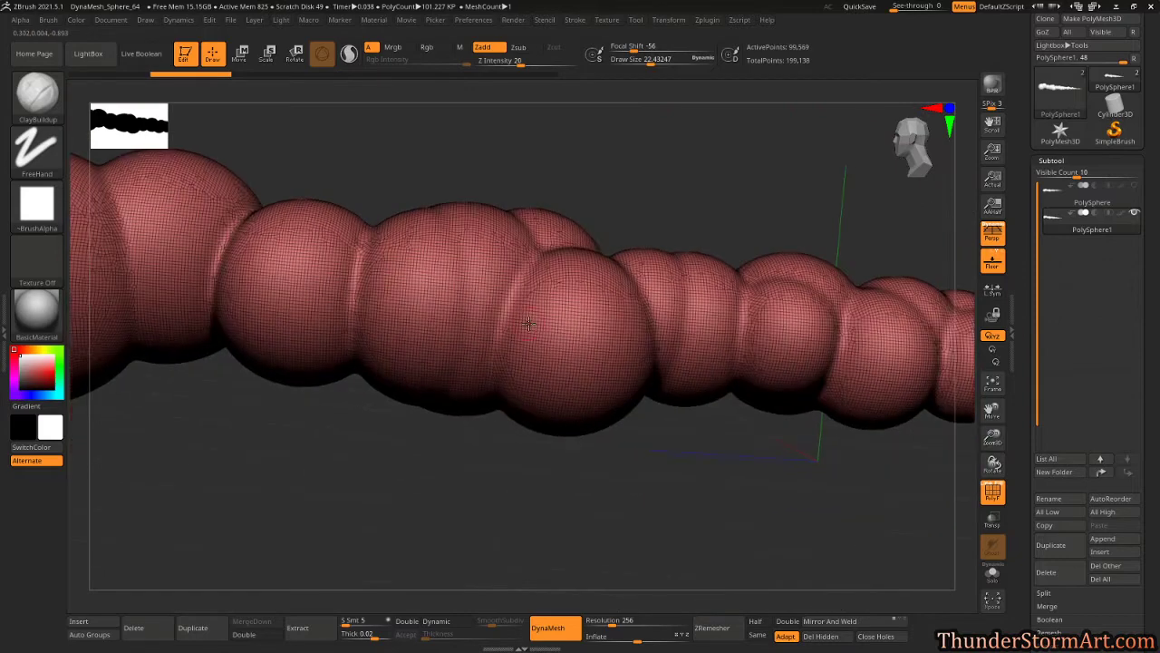
click(350, 54)
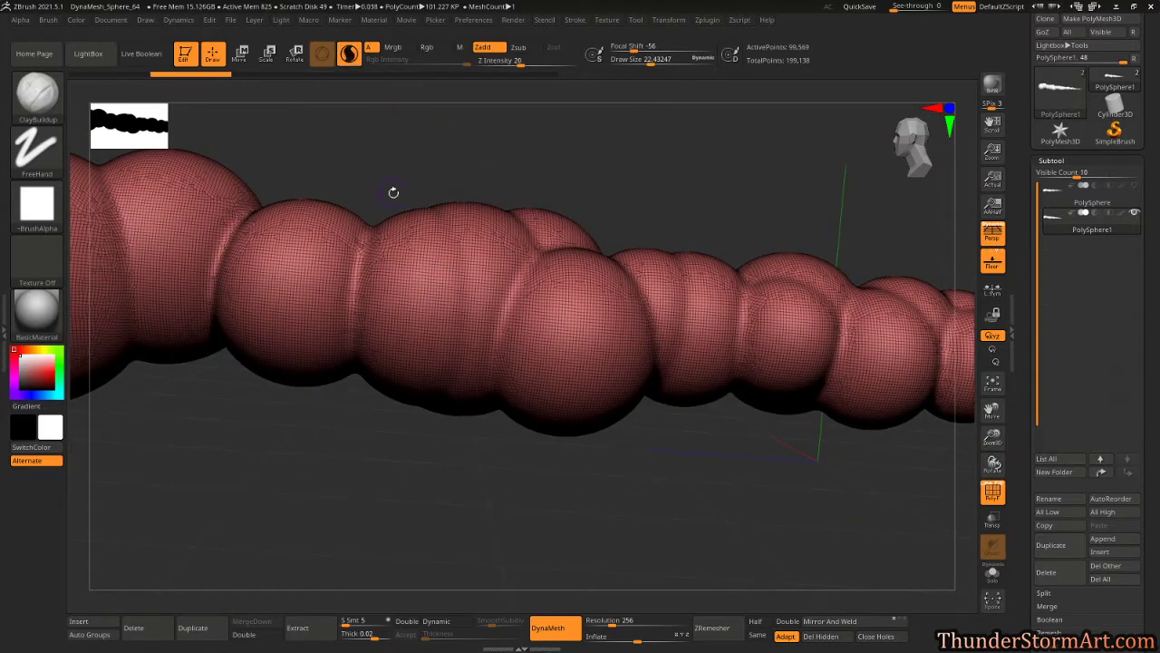
Set the draw size to about 77 and switch to the Move brush.
right_drag(435, 302, 490, 329)
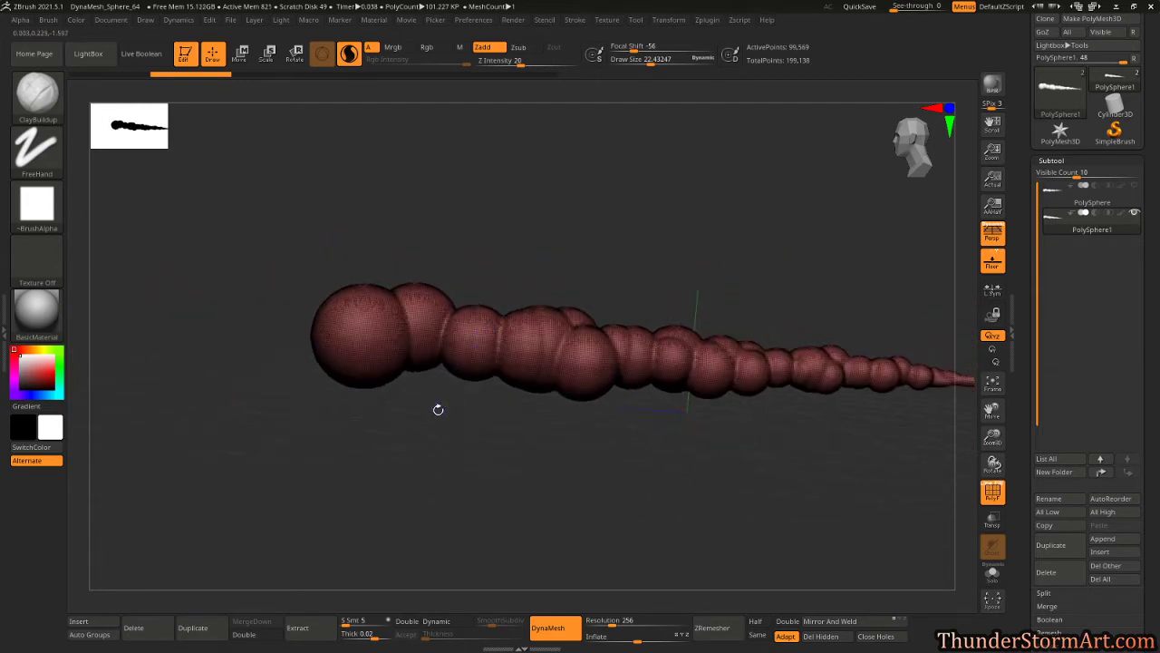
ctrl+right_drag(445, 420, 435, 456)
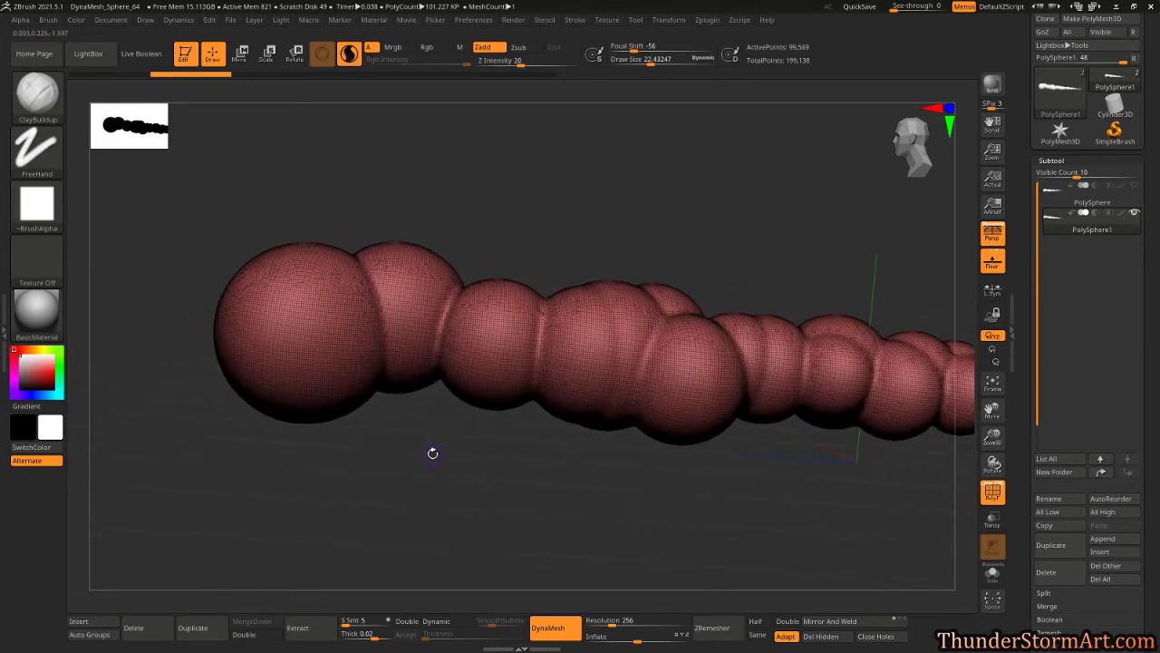
key(s)
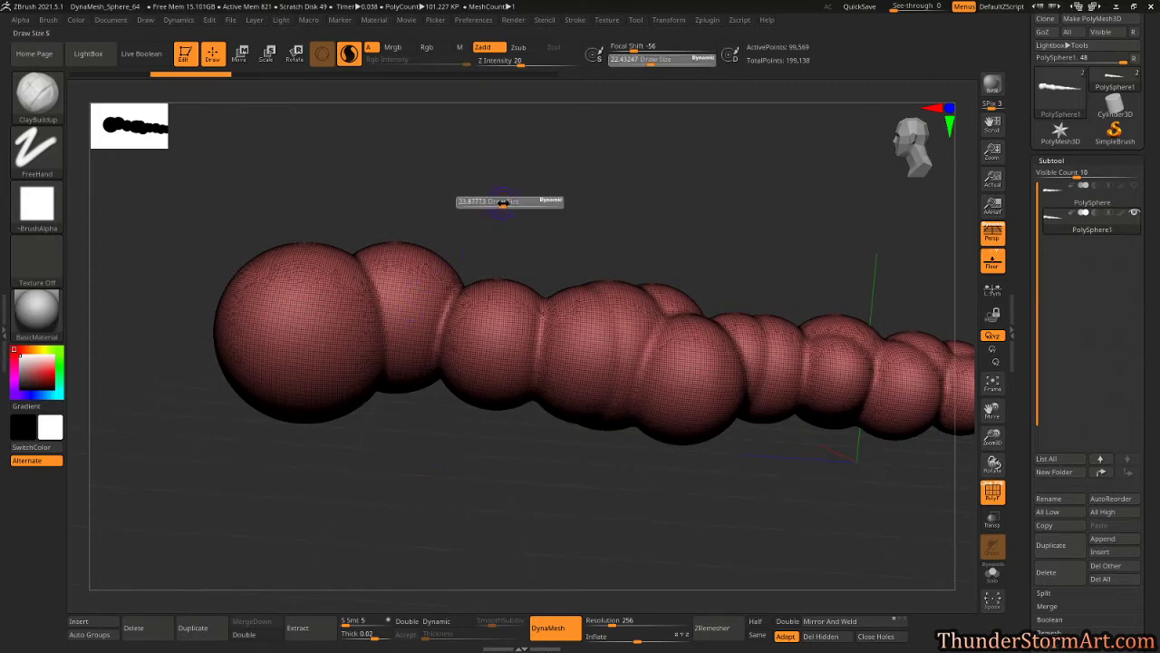
key(b)
key(m)
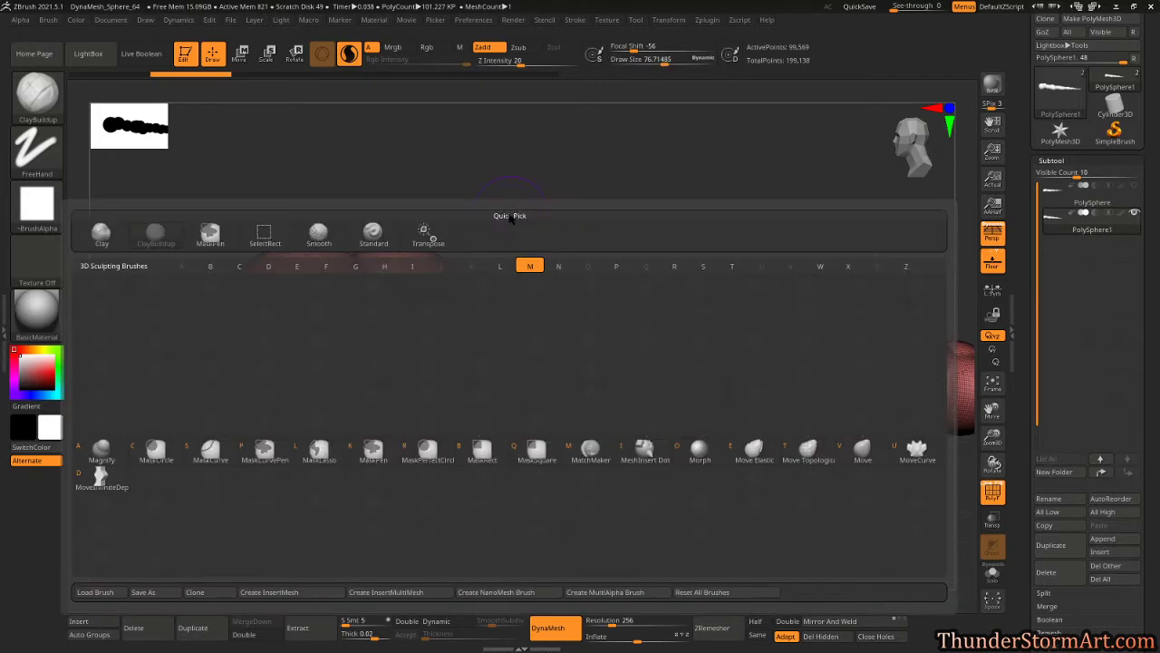
key(v)
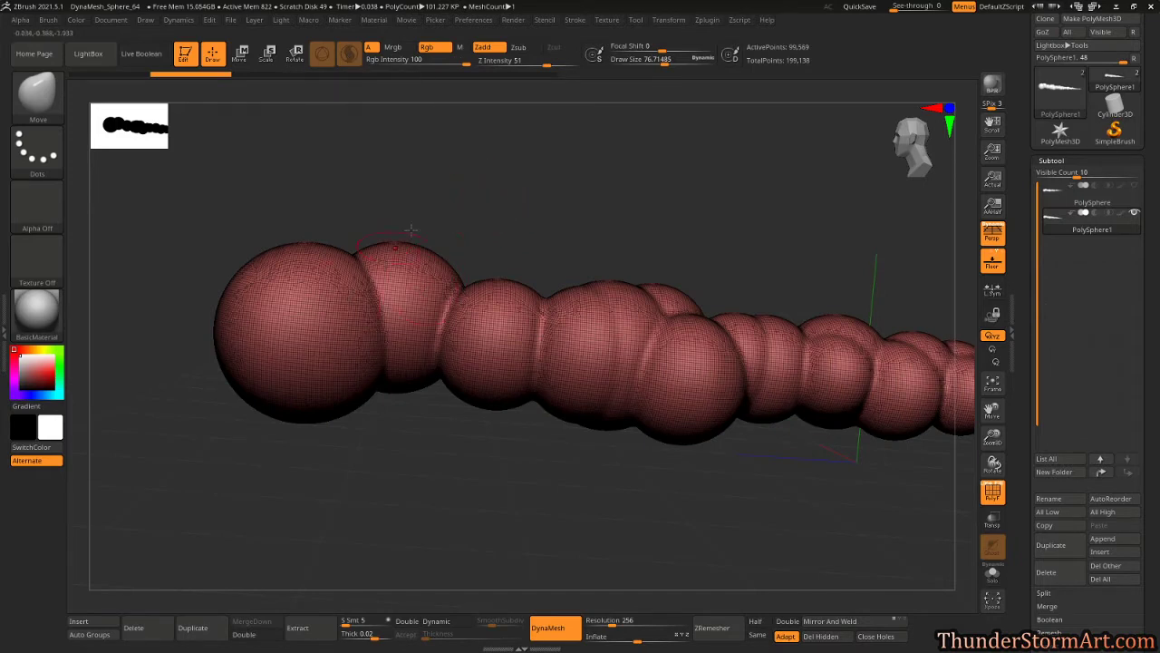
drag(509, 158, 543, 227)
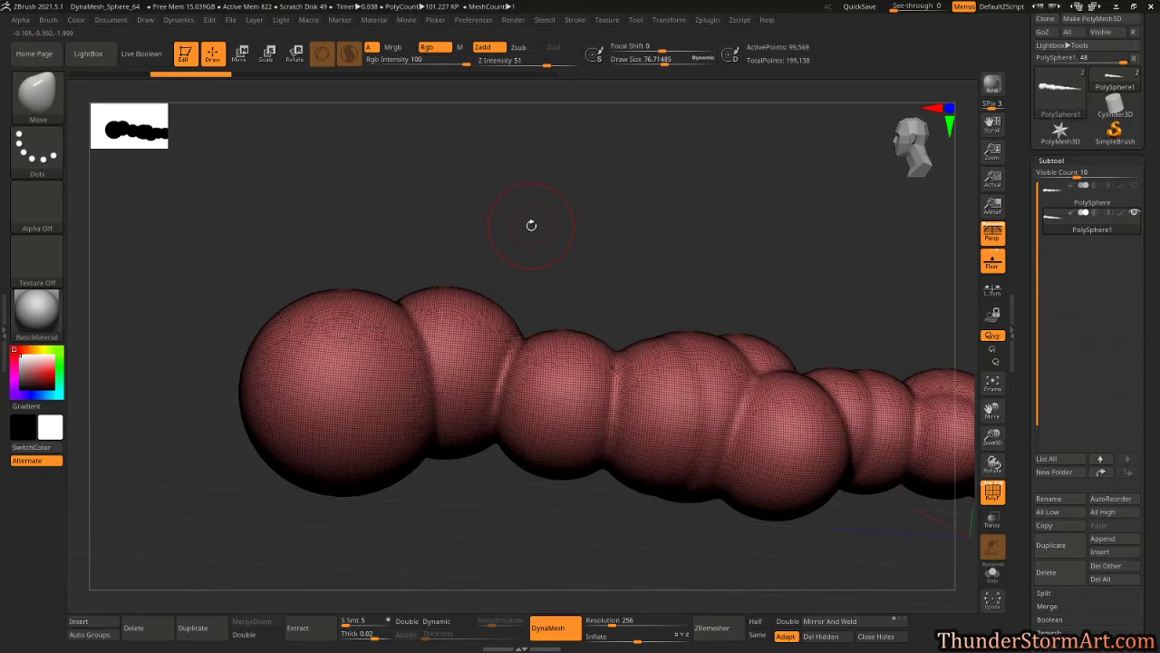
Switch to the SnakeHook brush and set the draw size to about 140.
key(b)
key(s)
key(h)
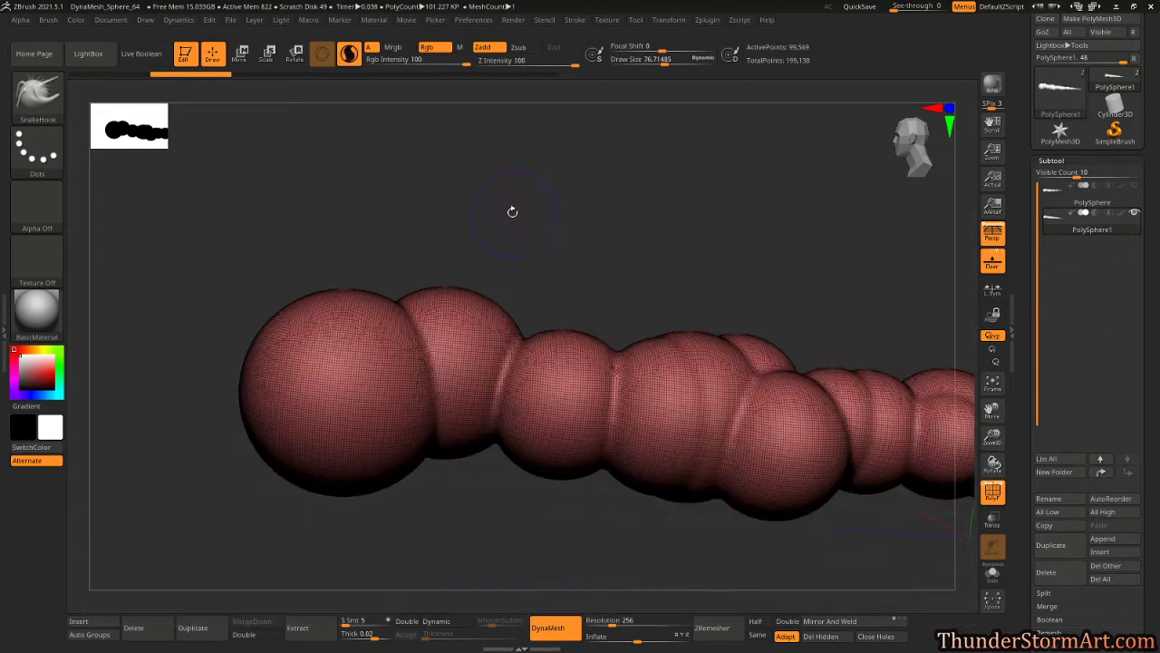
key(s)
mouse_move(444, 177)
mouse_down()
mouse_move(518, 191)
mouse_move(508, 195)
mouse_move(560, 316)
mouse_up()
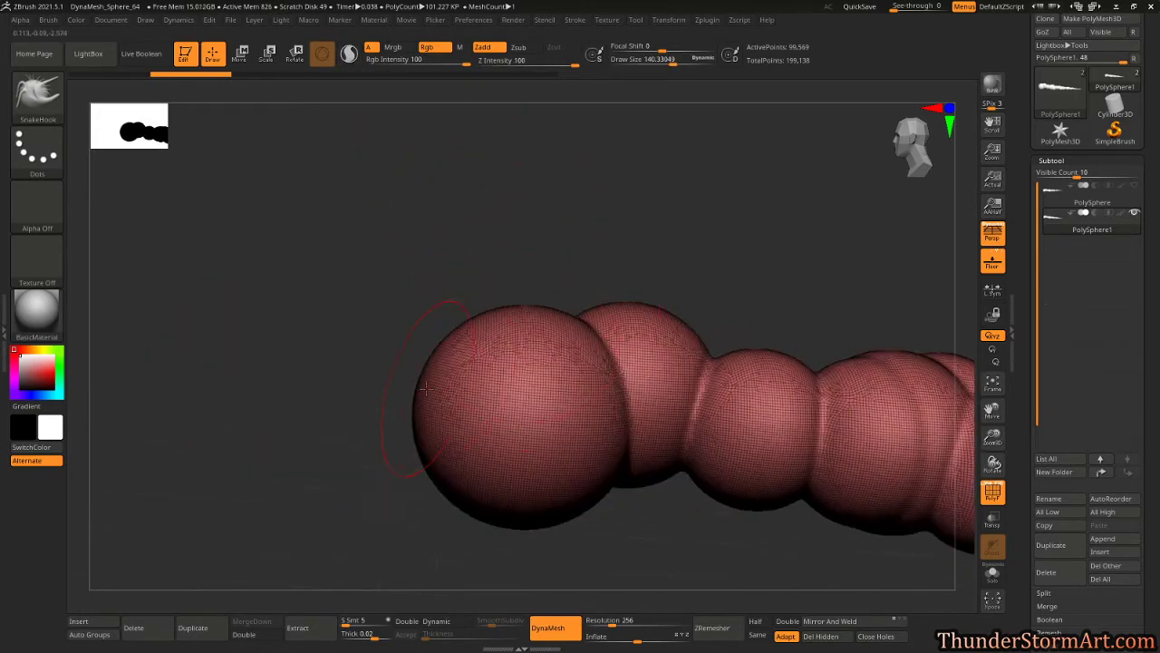
With Sculptris Pro off, try pulling a long SnakeHook strand from the large end sphere, inspect its wireframe, and undo it.
mouse_move(424, 388)
mouse_down()
mouse_move(396, 382)
mouse_move(258, 256)
mouse_move(274, 148)
mouse_move(439, 145)
mouse_move(557, 193)
mouse_move(720, 148)
mouse_move(863, 204)
mouse_move(872, 276)
mouse_up()
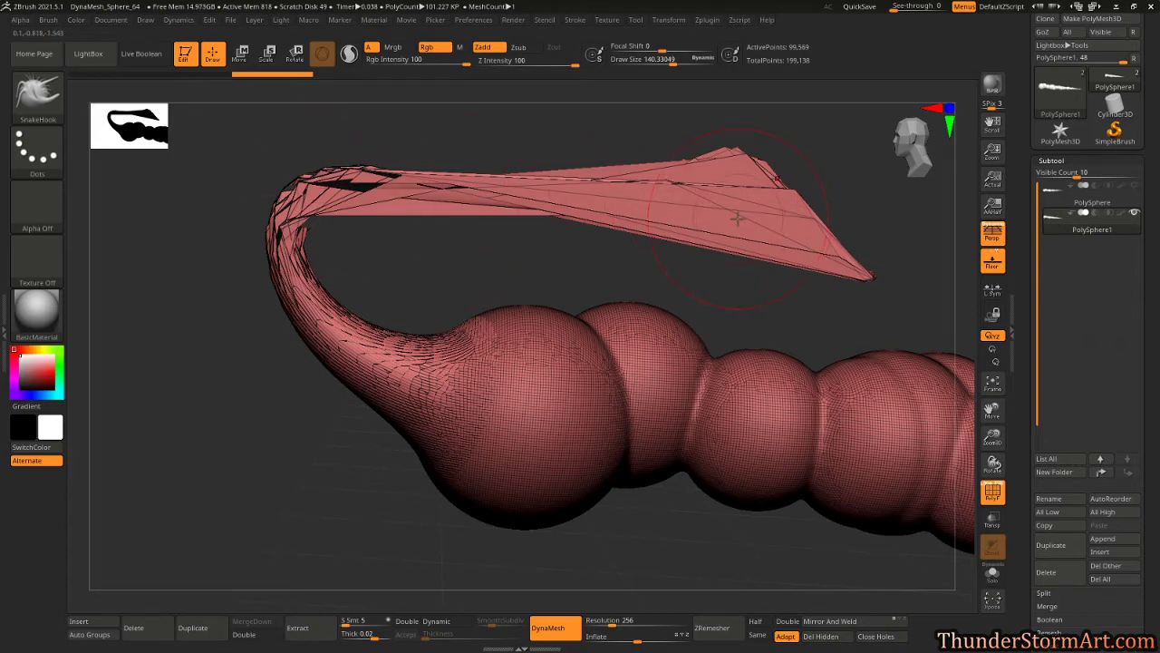
key(shift+f)
key(shift+f)
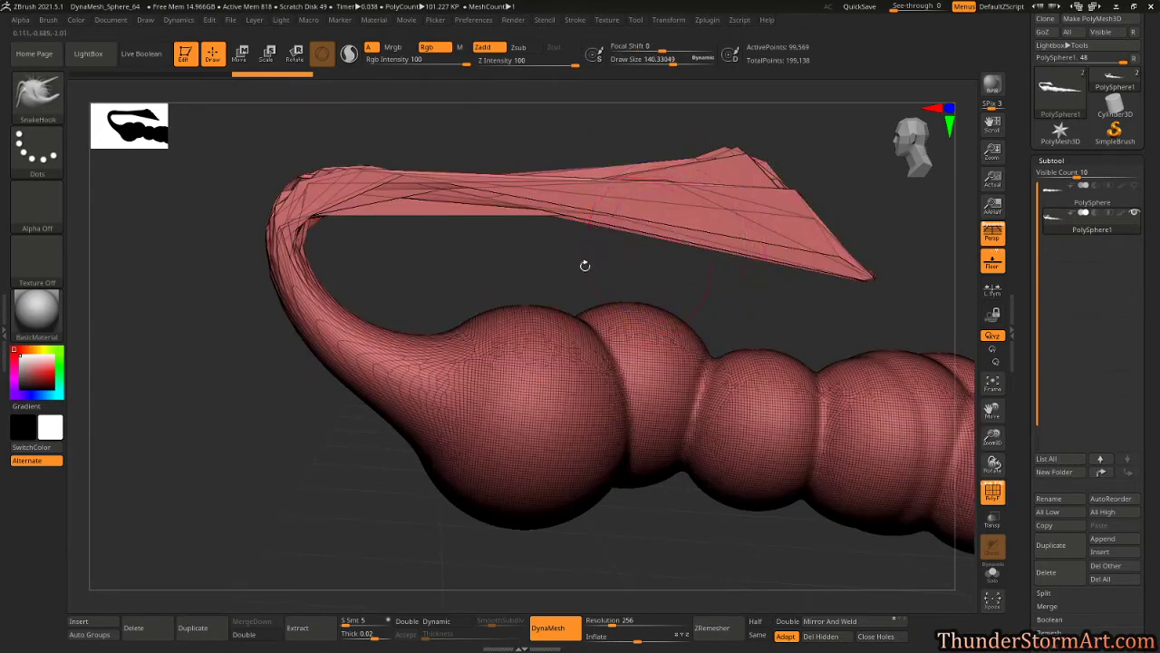
key(ctrl+z)
key(ctrl+z)
Turn on Sculptris Pro, test a curling SnakeHook tendril on the large end sphere, hide the wireframe, and undo the tendril.
click(349, 54)
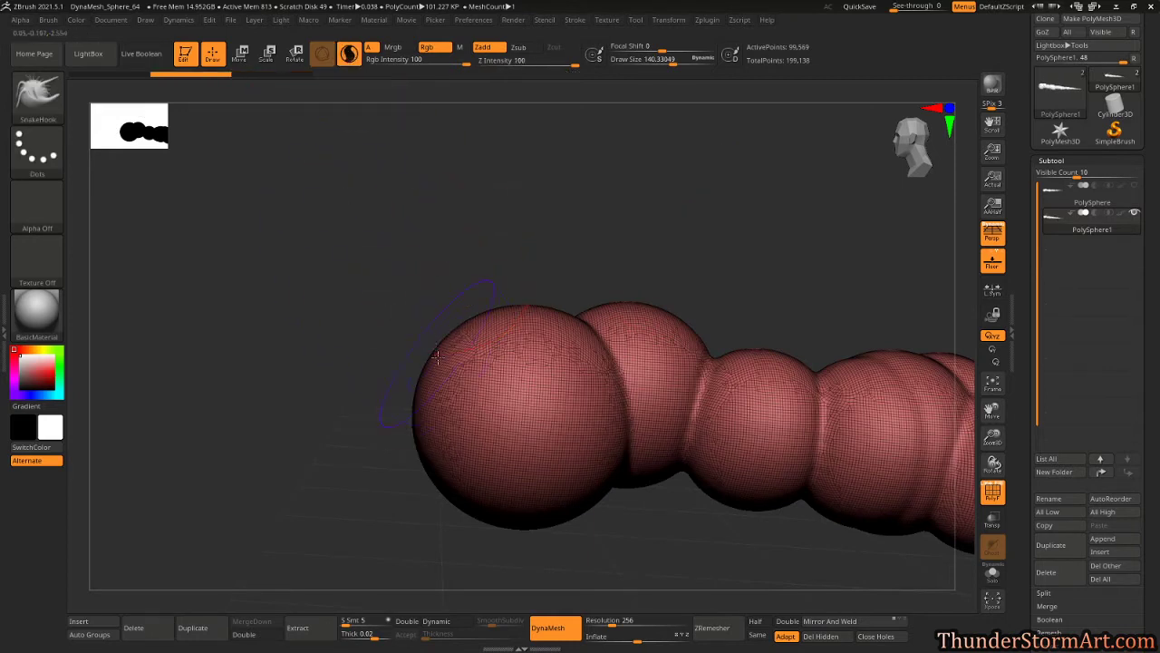
mouse_move(446, 372)
mouse_down()
mouse_move(290, 324)
mouse_move(290, 169)
mouse_move(524, 166)
mouse_move(604, 122)
mouse_move(696, 136)
mouse_up()
mouse_move(679, 219)
mouse_down()
mouse_move(683, 241)
mouse_move(720, 259)
mouse_move(693, 245)
mouse_move(708, 232)
mouse_move(517, 292)
mouse_up()
mouse_move(589, 241)
mouse_down()
mouse_move(666, 252)
mouse_move(642, 262)
mouse_move(616, 202)
mouse_up()
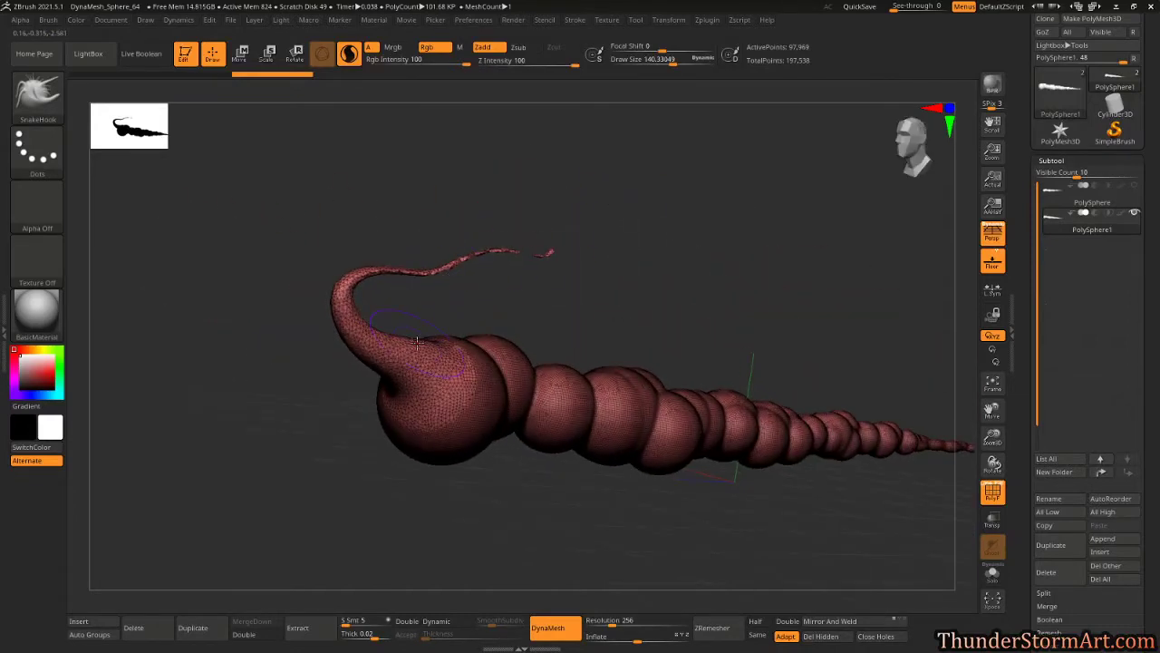
key(shift+f)
mouse_move(598, 322)
mouse_down()
mouse_move(648, 290)
mouse_move(699, 309)
mouse_move(606, 309)
mouse_up()
key(ctrl+z)
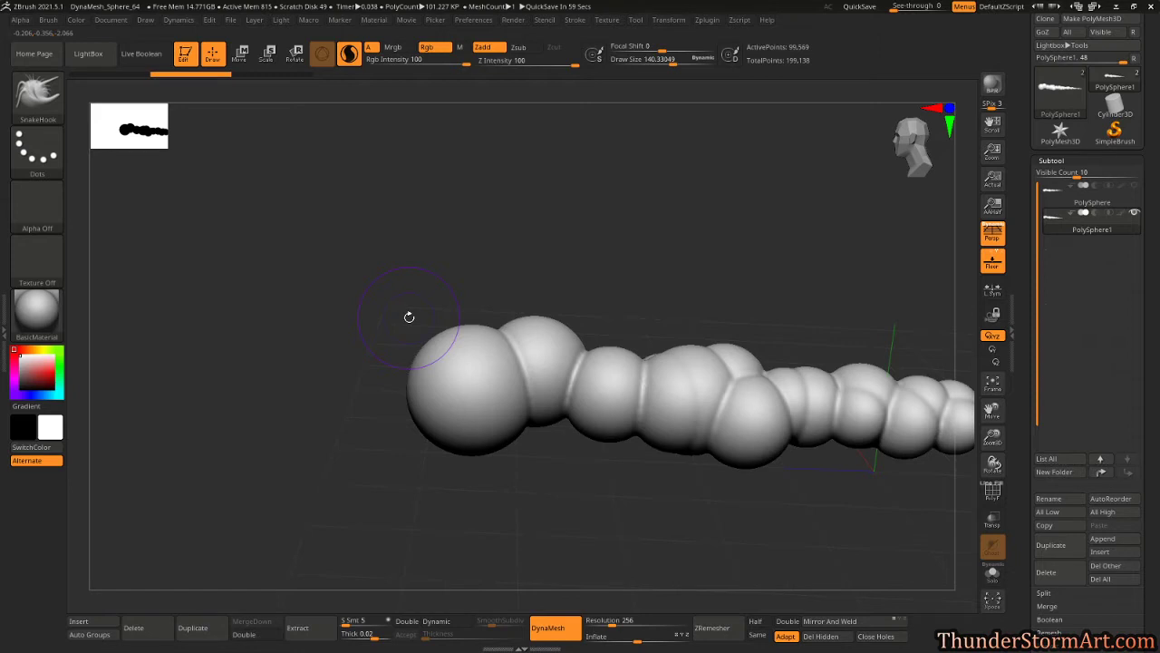
Set the draw size to about 237 and smooth the sphere chain from the large end to the thin tip.
key(s)
click(591, 250)
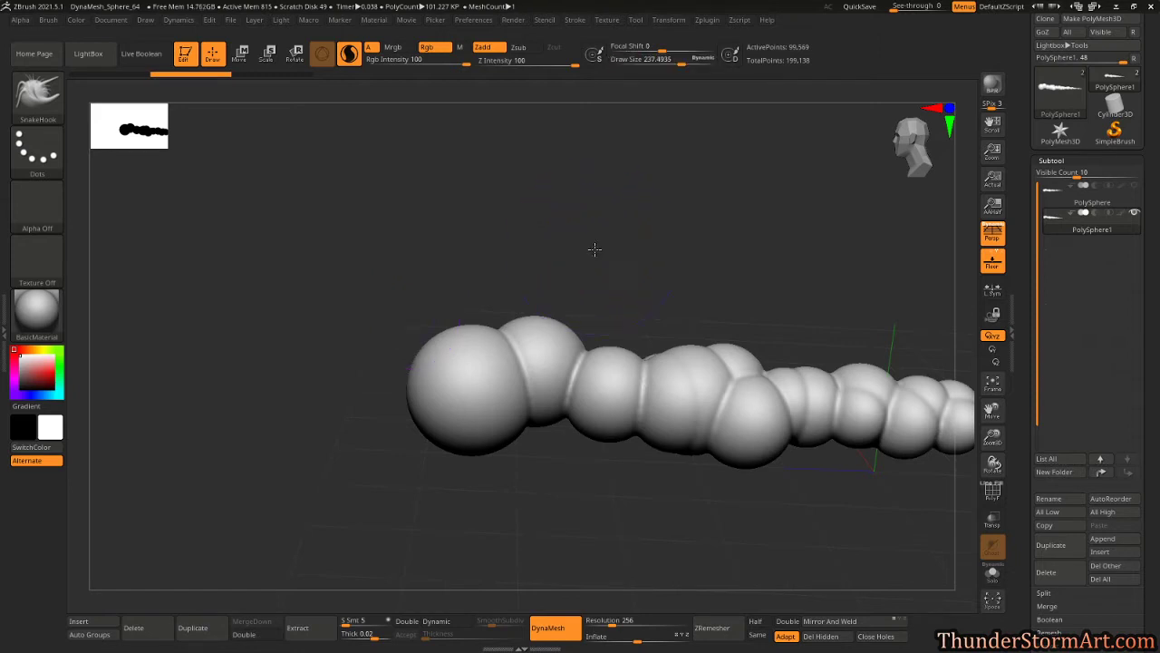
drag(593, 251, 596, 235)
drag(743, 240, 738, 245)
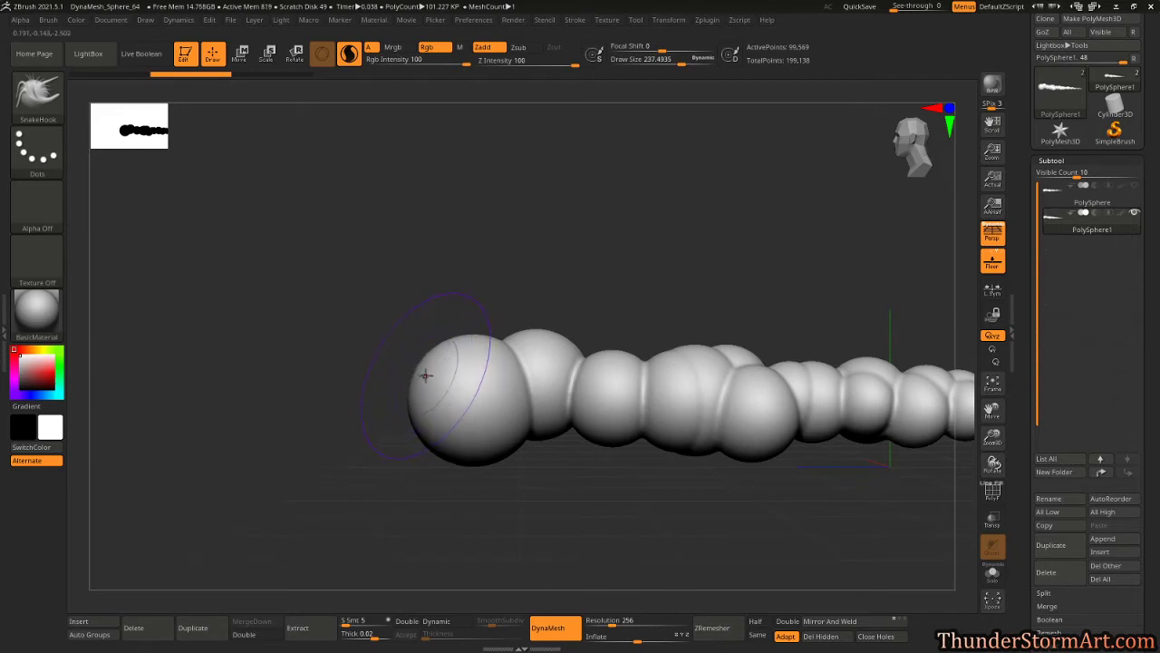
mouse_move(528, 393)
shift+mouse_down()
mouse_move(464, 393)
mouse_move(697, 386)
mouse_move(752, 399)
mouse_move(831, 344)
shift+mouse_up()
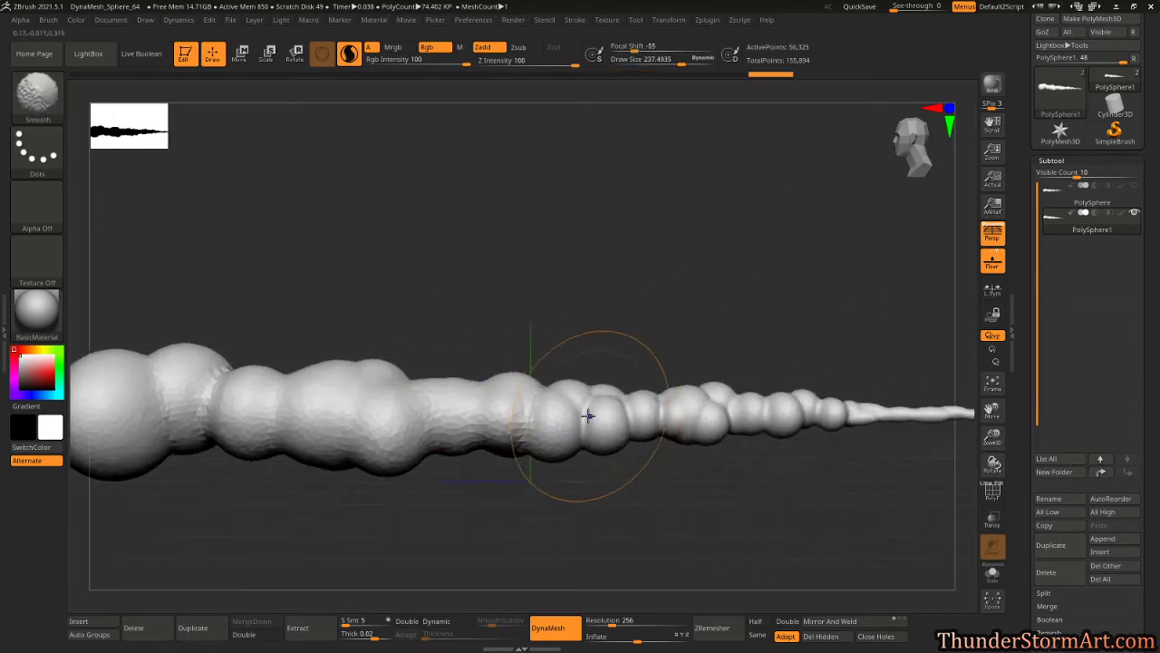
shift+drag(587, 414, 895, 399)
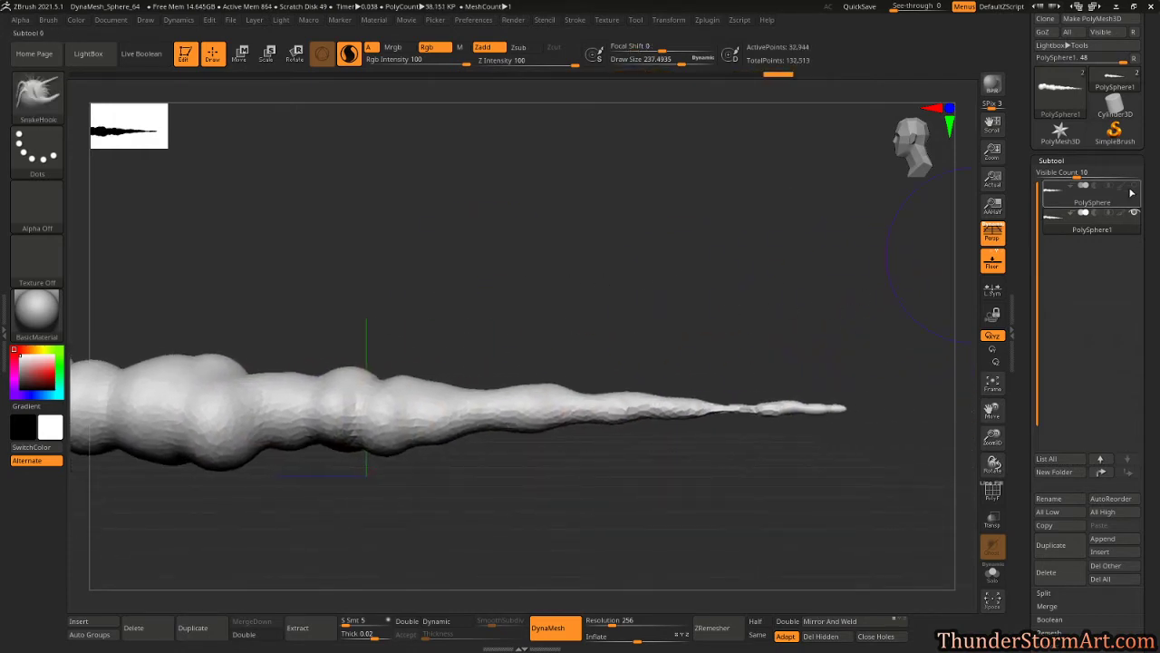
click(1132, 193)
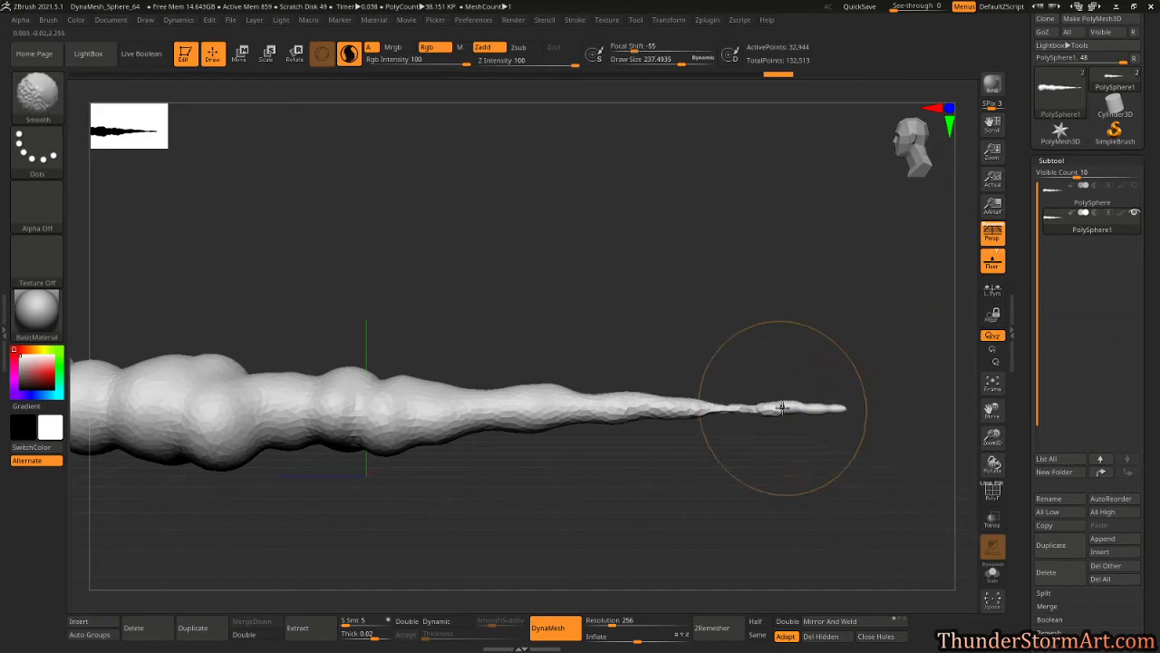
shift+drag(784, 409, 805, 408)
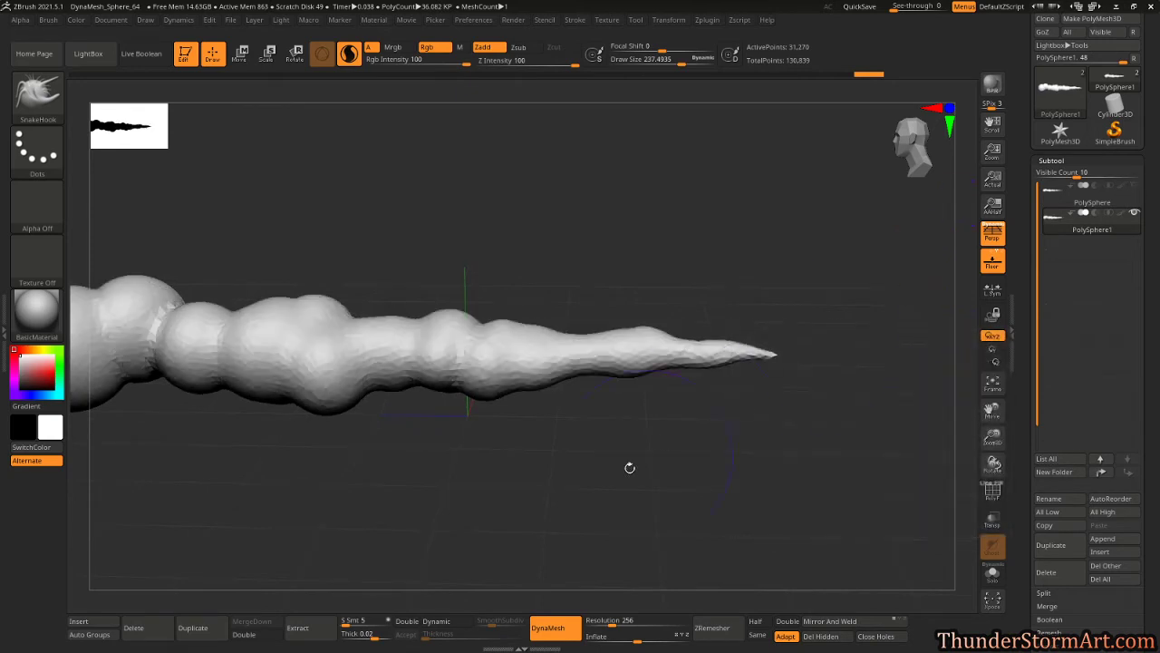
Smooth the creases between the spheres at the large end and along the body from several sides.
alt+drag(629, 466, 853, 465)
mouse_move(542, 218)
alt+mouse_down()
mouse_move(665, 268)
mouse_move(686, 290)
alt+mouse_up()
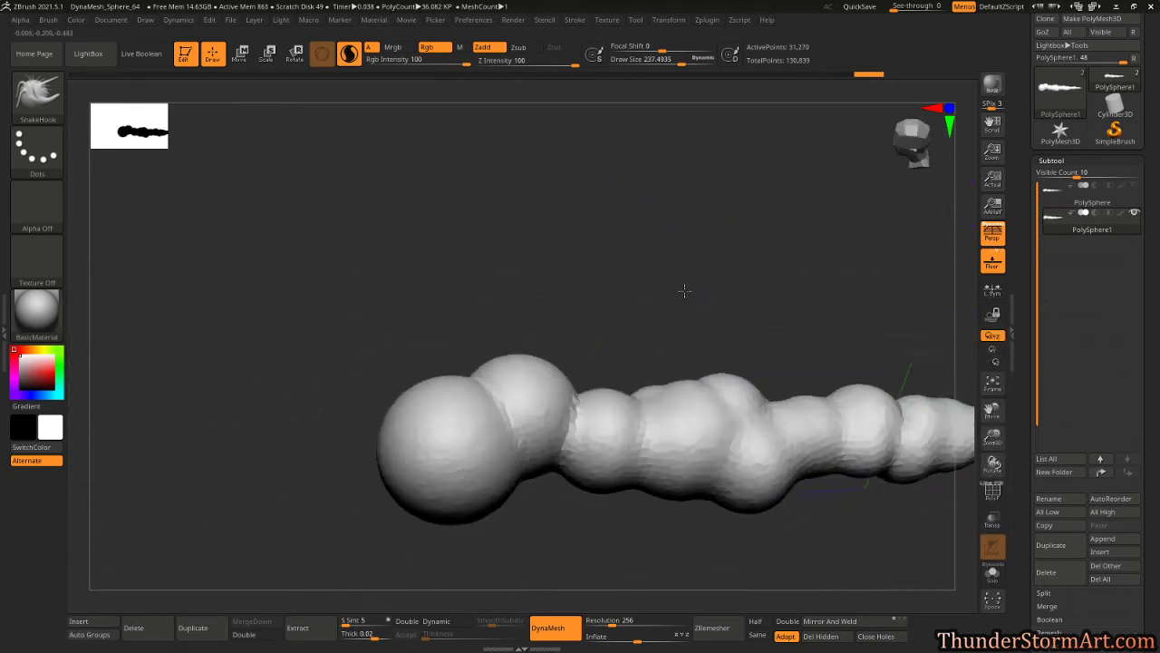
shift+drag(446, 397, 494, 404)
drag(464, 257, 689, 288)
mouse_move(392, 408)
shift+mouse_down()
mouse_move(414, 459)
mouse_move(412, 408)
shift+mouse_up()
drag(589, 313, 762, 317)
mouse_move(324, 419)
shift+mouse_down()
mouse_move(298, 423)
mouse_move(508, 445)
mouse_move(613, 476)
shift+mouse_up()
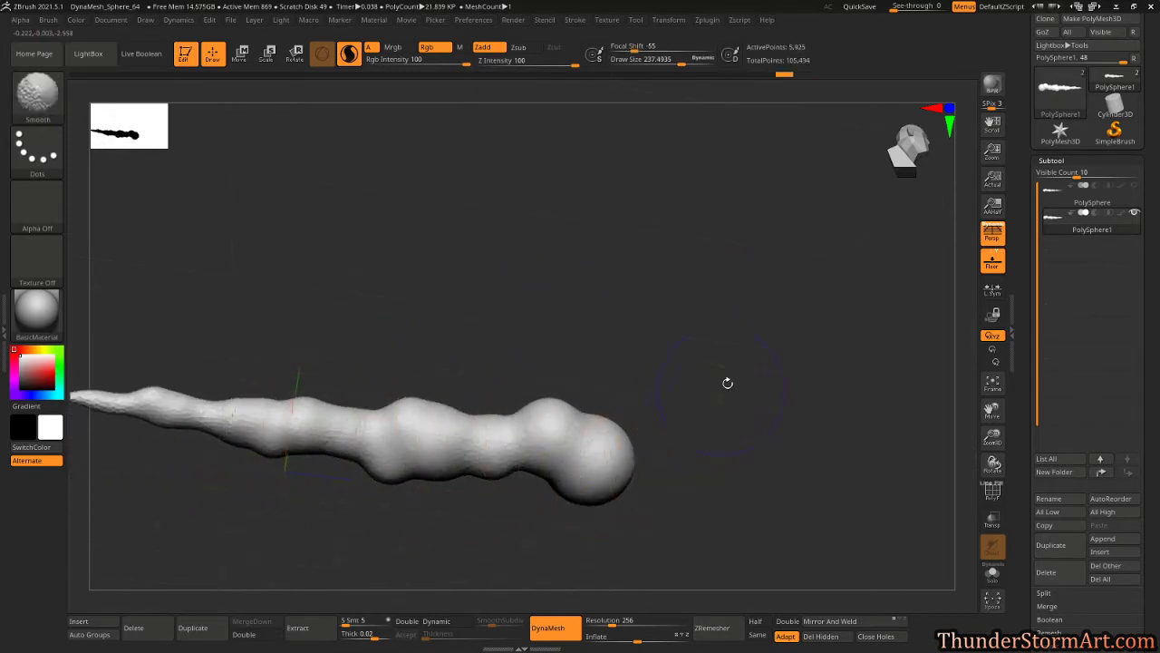
Smooth the middle bulges and the neck behind the large end sphere, and check the result with the wireframe.
mouse_move(703, 350)
alt+mouse_down()
mouse_move(790, 277)
mouse_move(811, 303)
alt+mouse_up()
shift+drag(453, 363, 354, 354)
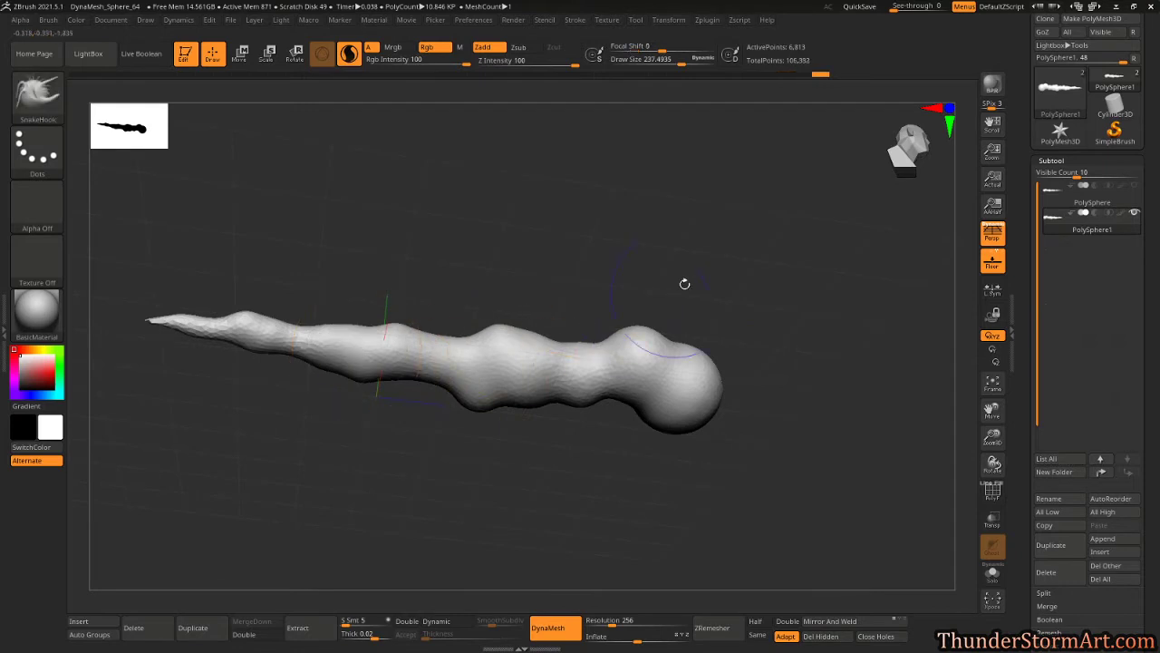
drag(684, 283, 749, 352)
shift+drag(626, 344, 706, 342)
mouse_move(756, 251)
mouse_down()
mouse_move(746, 395)
mouse_move(640, 368)
mouse_up()
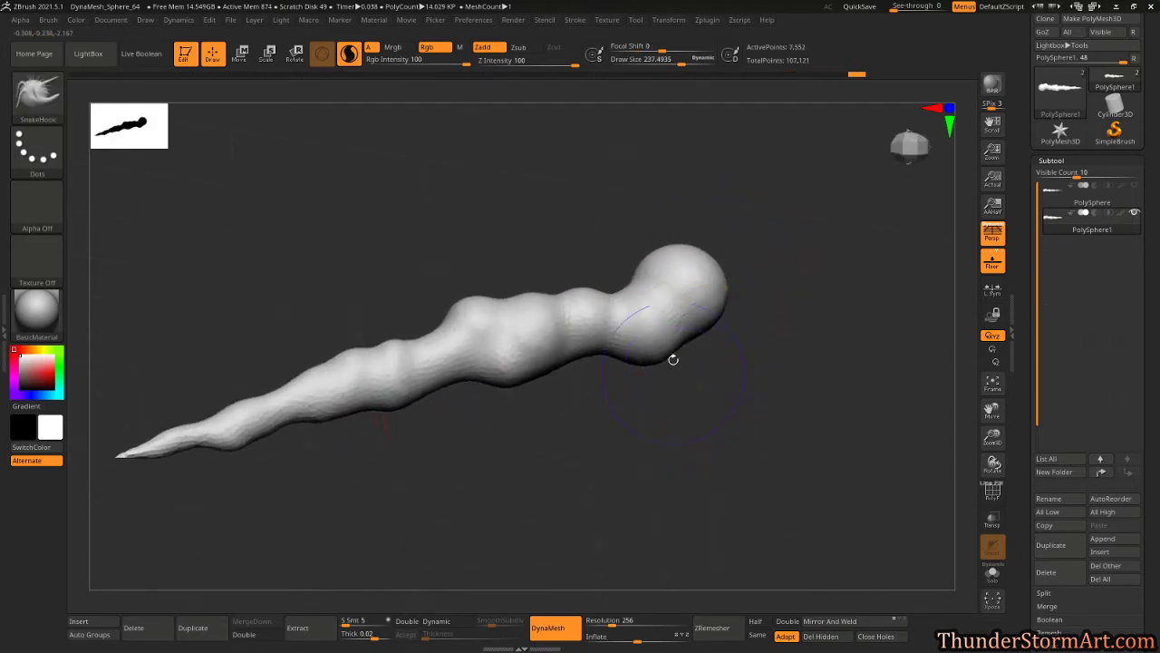
key(shift+f)
key(shift+f)
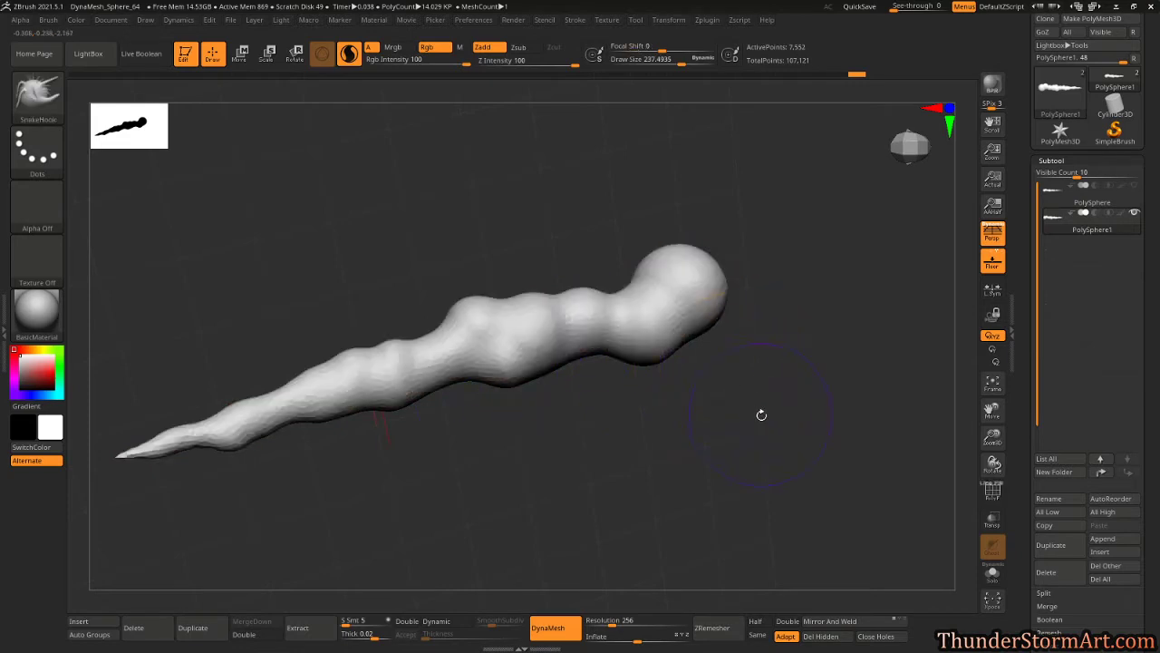
Smooth the transition between the last two spheres at the large end and check the wireframe.
mouse_move(761, 414)
shift+mouse_down()
mouse_move(743, 288)
mouse_move(687, 323)
shift+mouse_up()
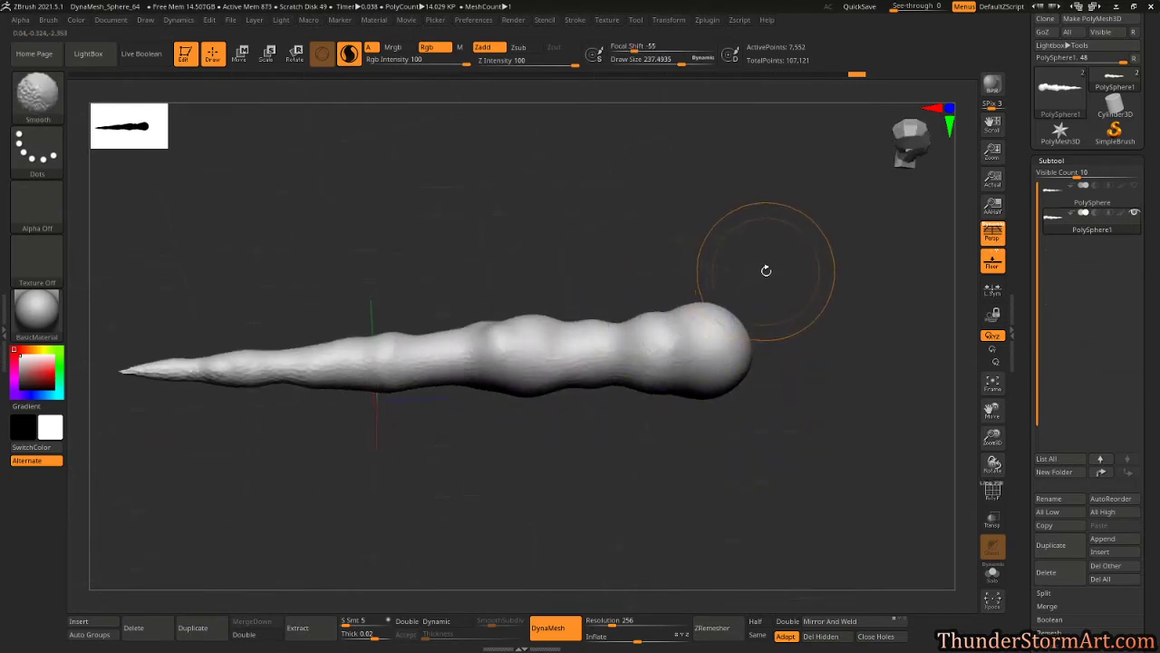
alt+drag(761, 265, 703, 288)
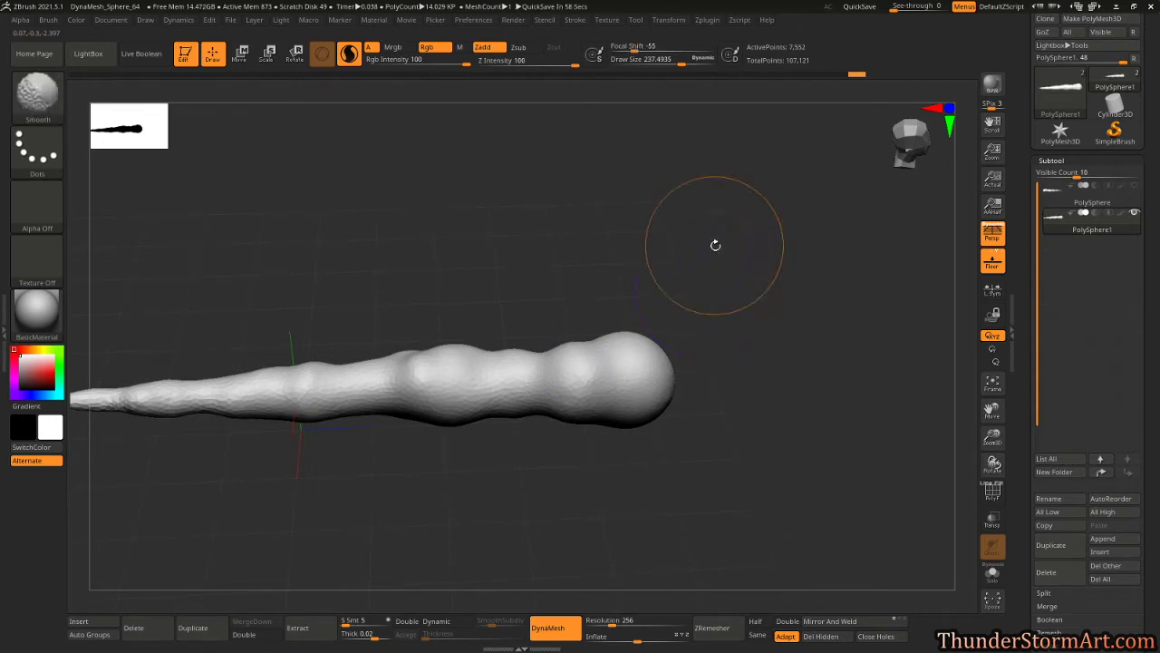
key(shift+f)
mouse_move(675, 276)
mouse_down()
mouse_move(637, 245)
mouse_move(693, 305)
mouse_up()
shift+drag(591, 349, 583, 370)
mouse_move(671, 323)
mouse_down()
mouse_move(719, 326)
mouse_move(607, 332)
mouse_up()
mouse_move(591, 339)
shift+mouse_down()
mouse_move(600, 356)
mouse_move(585, 347)
shift+mouse_up()
mouse_move(738, 267)
mouse_down()
mouse_move(744, 323)
mouse_move(739, 301)
mouse_move(687, 319)
mouse_move(656, 423)
mouse_move(611, 430)
mouse_move(622, 409)
mouse_move(553, 435)
mouse_move(557, 449)
mouse_up()
key(shift+f)
Pull the large end out into a curved flame tip with SnakeHook, using draw sizes of about 322 and 213.
key(s)
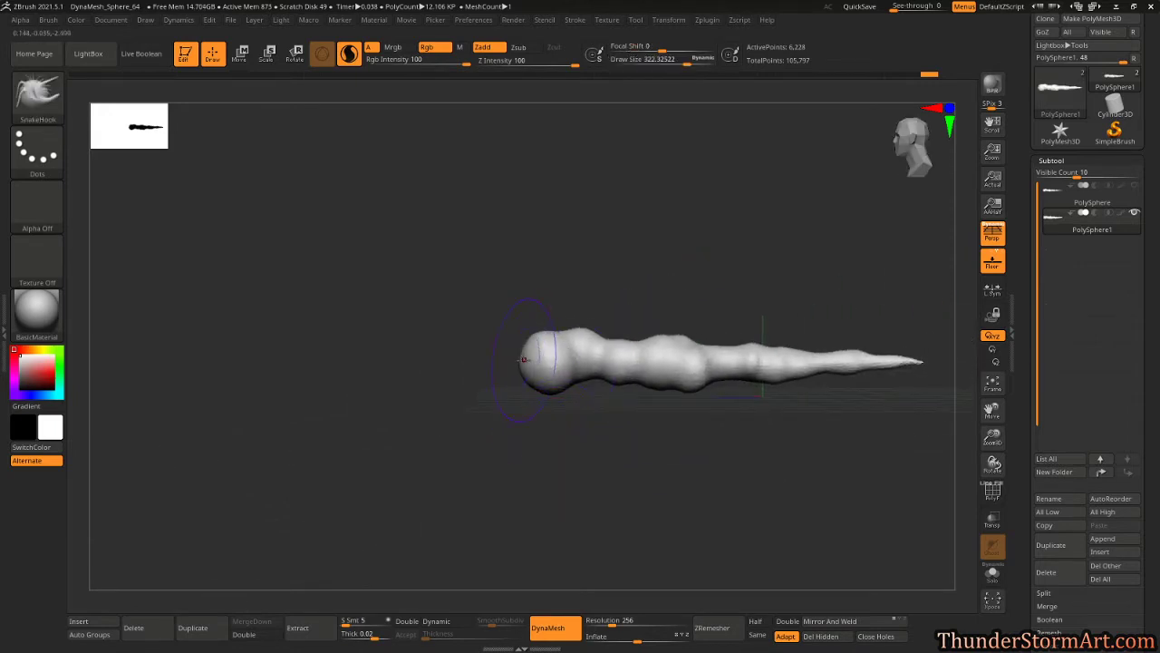
drag(484, 353, 458, 249)
mouse_move(471, 302)
mouse_down()
mouse_move(460, 304)
mouse_move(464, 317)
mouse_move(458, 292)
mouse_up()
key(s)
mouse_move(522, 249)
mouse_down()
mouse_move(460, 248)
mouse_move(474, 295)
mouse_move(457, 291)
mouse_up()
drag(465, 246, 446, 217)
mouse_move(441, 213)
mouse_down()
mouse_move(458, 212)
mouse_move(444, 241)
mouse_move(535, 283)
mouse_up()
mouse_move(504, 325)
mouse_down()
mouse_move(570, 270)
mouse_move(522, 288)
mouse_move(587, 291)
mouse_move(556, 288)
mouse_up()
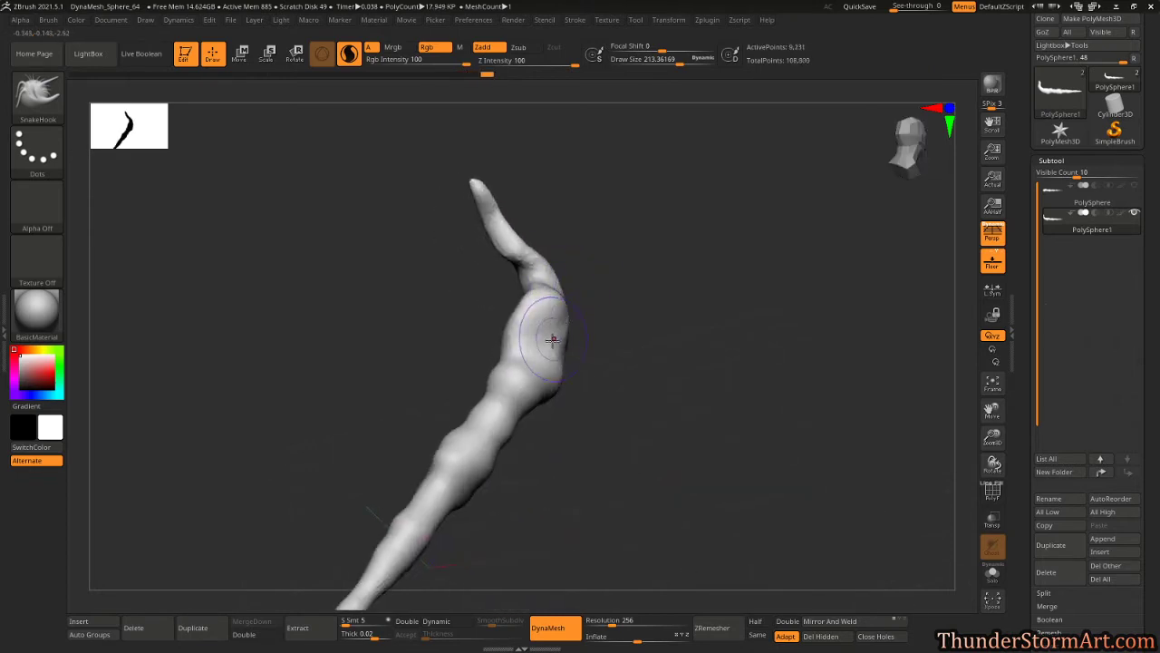
Pull a second flame tongue upward out of the thick end beside the main tip.
mouse_move(552, 339)
mouse_down()
mouse_move(565, 270)
mouse_move(619, 264)
mouse_up()
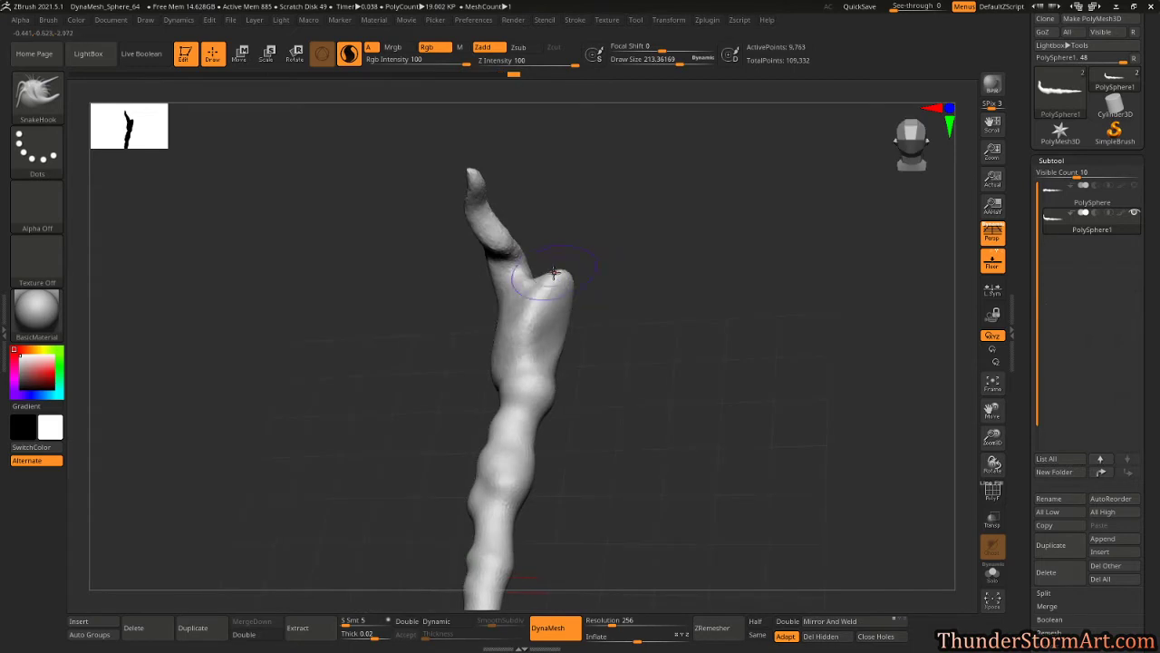
mouse_move(553, 279)
mouse_down()
mouse_move(553, 250)
mouse_move(585, 223)
mouse_move(559, 237)
mouse_up()
key(s)
mouse_move(554, 261)
mouse_down()
mouse_move(567, 235)
mouse_move(552, 232)
mouse_move(524, 186)
mouse_up()
Set the draw size to about 135, shape a small offshoot on the main tip, and lengthen the tip slightly.
key(s)
mouse_move(546, 187)
mouse_down()
mouse_move(580, 197)
mouse_move(580, 218)
mouse_move(542, 244)
mouse_move(661, 163)
mouse_move(666, 181)
mouse_move(658, 194)
mouse_move(488, 243)
mouse_up()
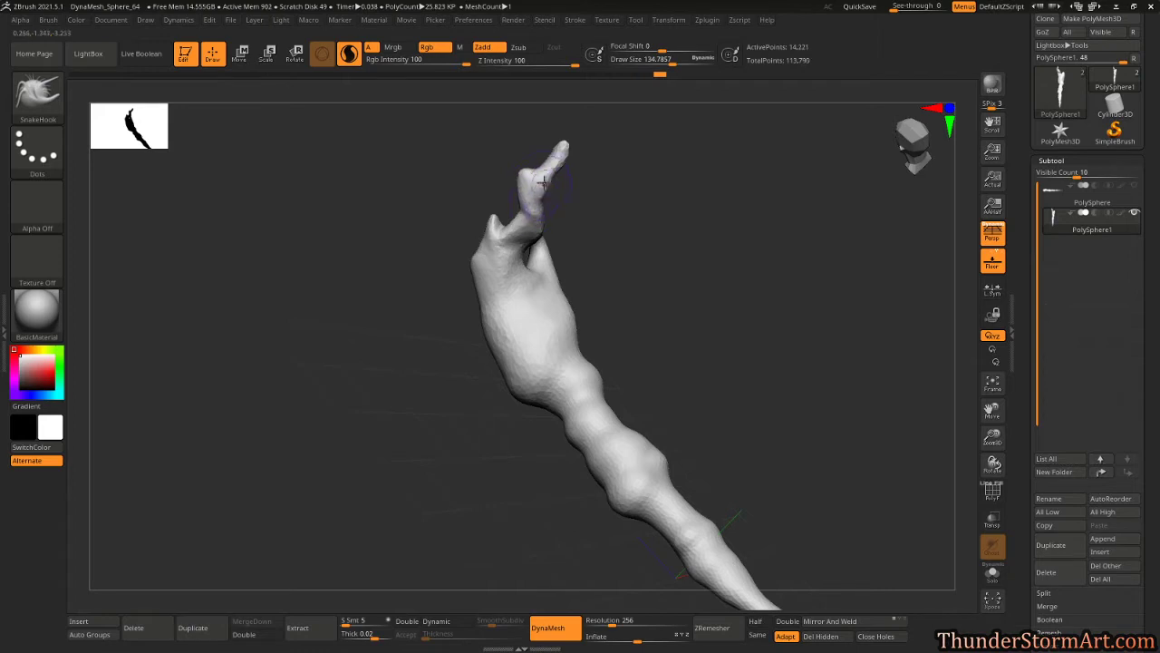
drag(623, 200, 629, 186)
drag(553, 156, 559, 148)
mouse_move(644, 181)
mouse_down()
mouse_move(625, 186)
mouse_move(658, 212)
mouse_move(611, 236)
mouse_move(673, 261)
mouse_up()
Set the draw size to about 184 and pull a new flame tongue upward from the side of the thick end.
key(s)
drag(672, 261, 634, 271)
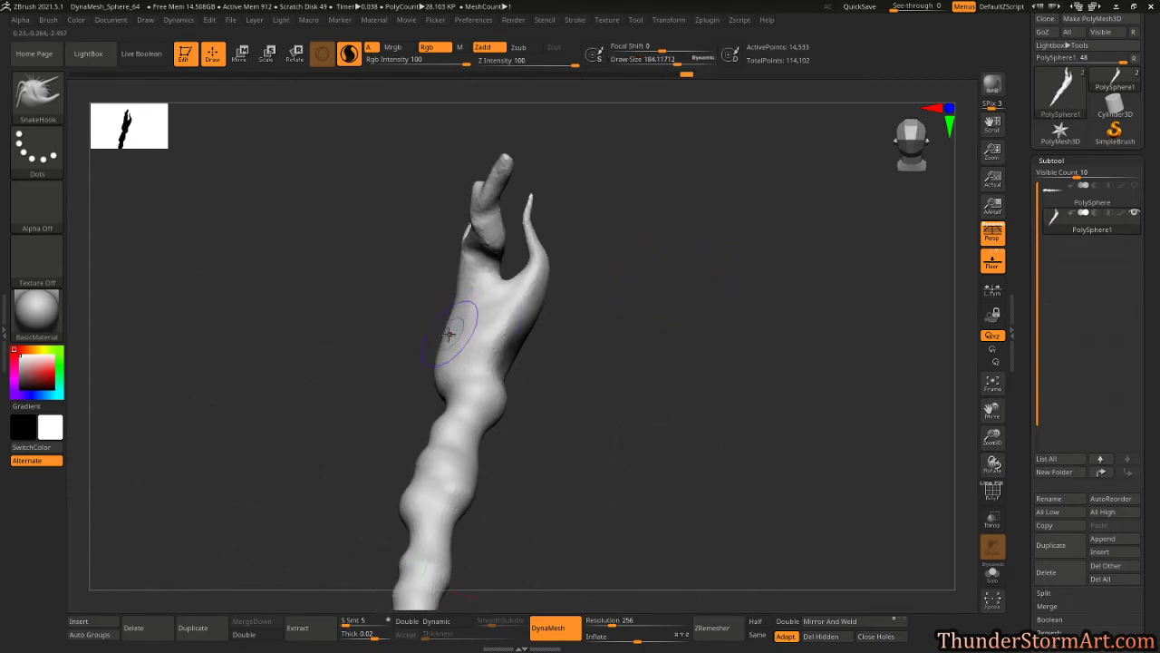
mouse_move(448, 335)
mouse_down()
mouse_move(445, 283)
mouse_move(460, 282)
mouse_up()
drag(605, 244, 615, 199)
Stretch the new side tongue into a long, thin curl with draw sizes of about 124 and 63.
key(s)
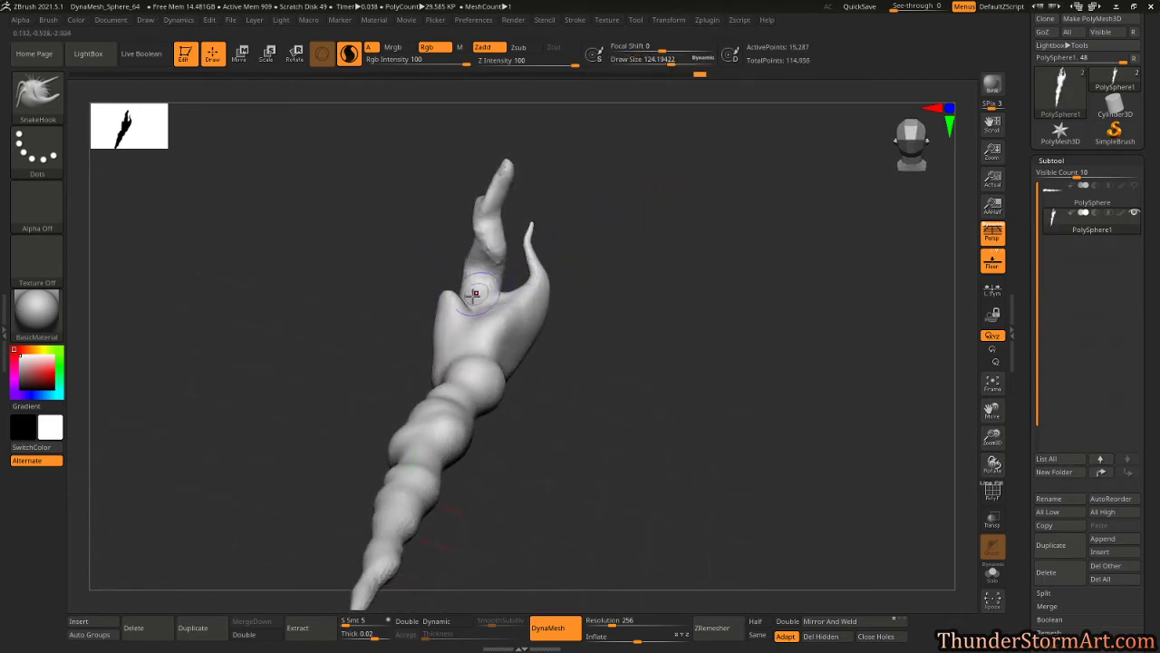
mouse_move(526, 204)
mouse_down()
mouse_move(577, 196)
mouse_move(645, 226)
mouse_move(585, 254)
mouse_move(520, 223)
mouse_move(674, 197)
mouse_move(694, 228)
mouse_move(691, 267)
mouse_move(703, 265)
mouse_up()
mouse_move(548, 314)
mouse_down()
mouse_move(565, 267)
mouse_move(613, 262)
mouse_up()
key(s)
mouse_move(553, 281)
mouse_down()
mouse_move(595, 248)
mouse_move(587, 214)
mouse_up()
Pull a thin curved tendril from the thick end's side and fork the tip of the second tongue.
drag(516, 363, 495, 366)
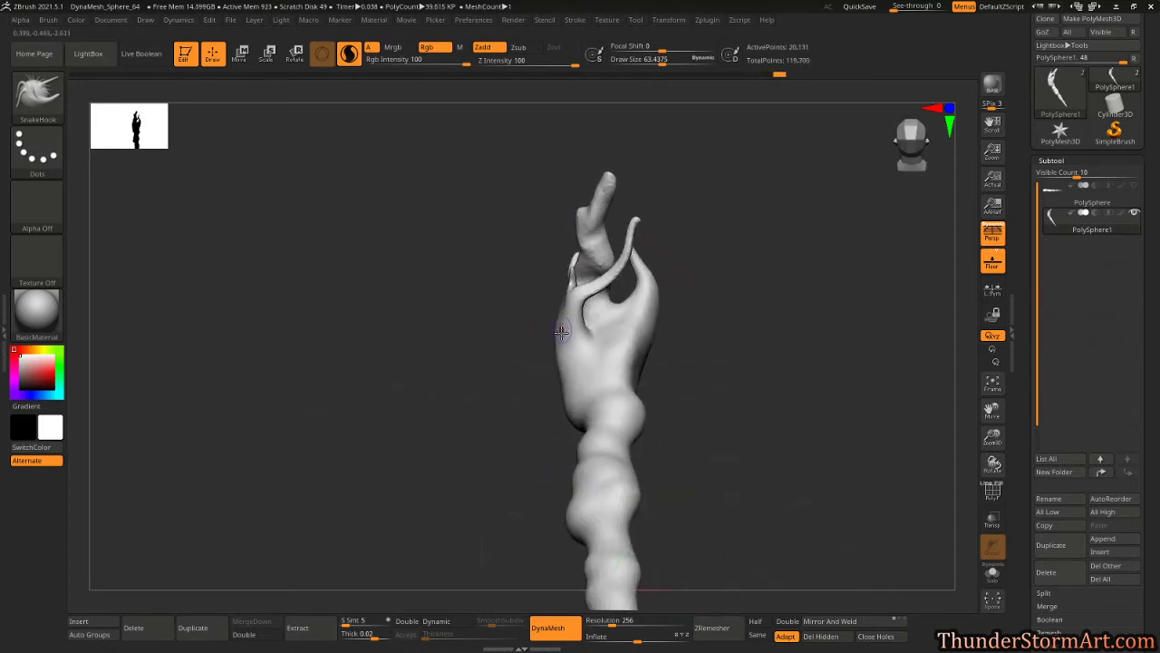
drag(702, 242, 683, 233)
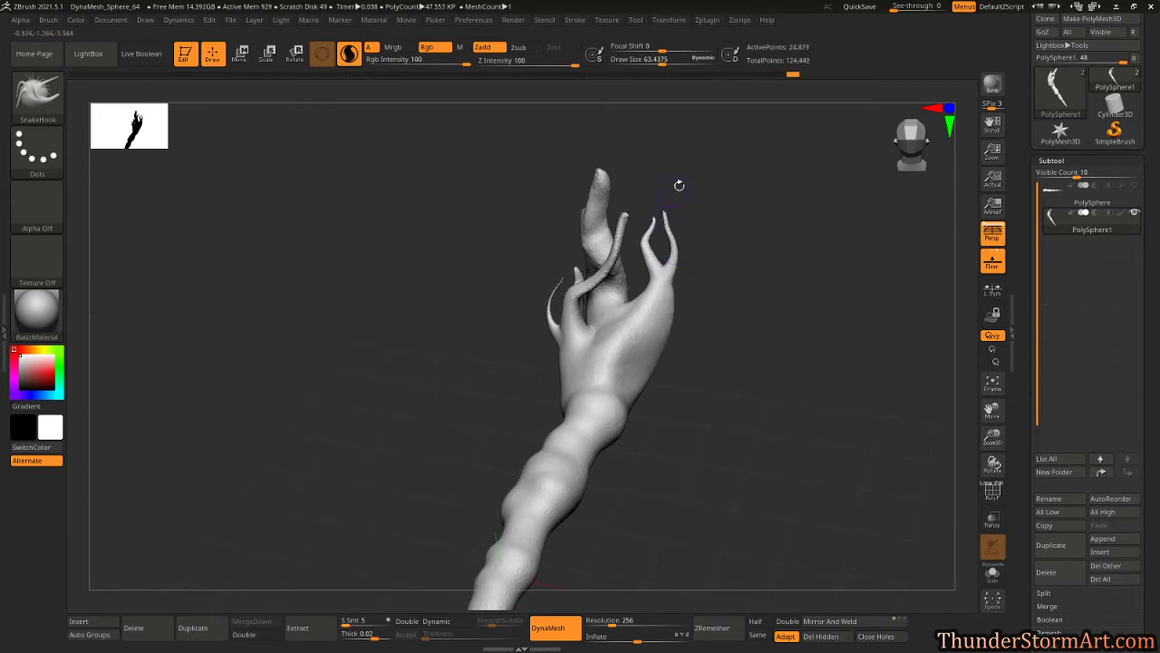
mouse_move(675, 192)
mouse_down()
mouse_move(701, 166)
mouse_move(738, 189)
mouse_move(660, 219)
mouse_move(677, 215)
mouse_move(694, 287)
mouse_move(663, 303)
mouse_move(663, 324)
mouse_up()
Set the draw size to about 135 and pull a short tongue out of the neck below the thick end.
key(s)
drag(555, 446, 524, 425)
mouse_move(635, 304)
mouse_down()
mouse_move(658, 299)
mouse_move(698, 326)
mouse_up()
click(555, 649)
drag(681, 205, 745, 210)
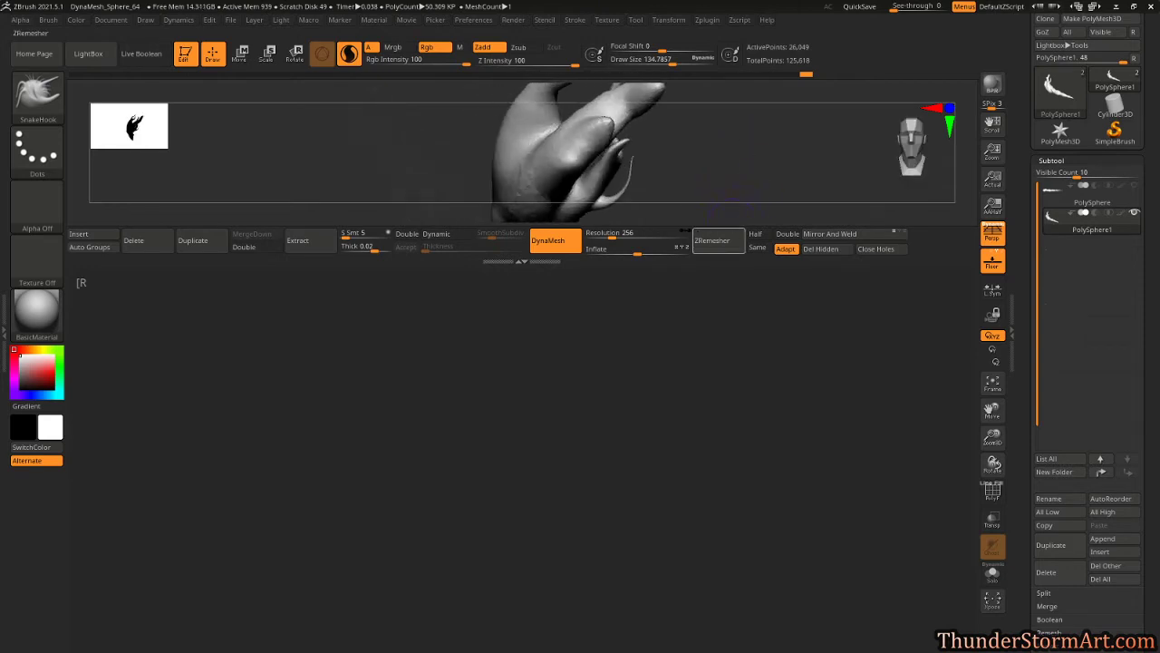
click(521, 263)
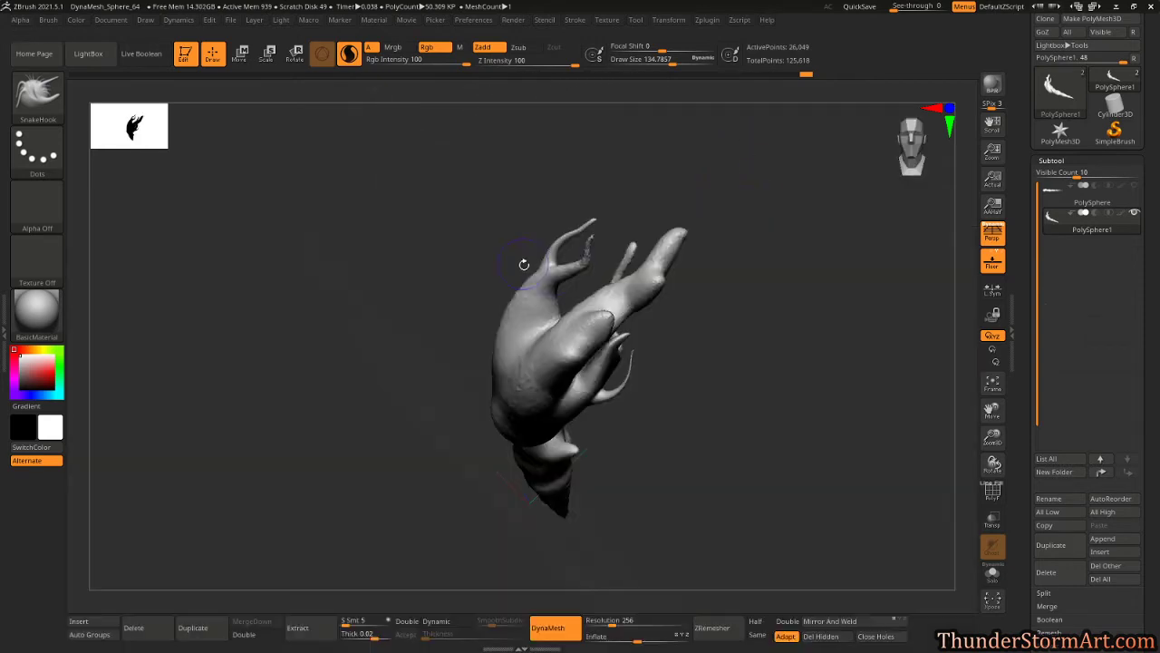
mouse_move(748, 353)
mouse_down()
mouse_move(808, 353)
mouse_move(816, 335)
mouse_move(743, 363)
mouse_move(740, 384)
mouse_move(577, 368)
mouse_move(572, 262)
mouse_move(376, 372)
mouse_move(377, 319)
mouse_up()
Set the draw size to about 105 and draw the short neck tongue out into a long curved tendril.
key(s)
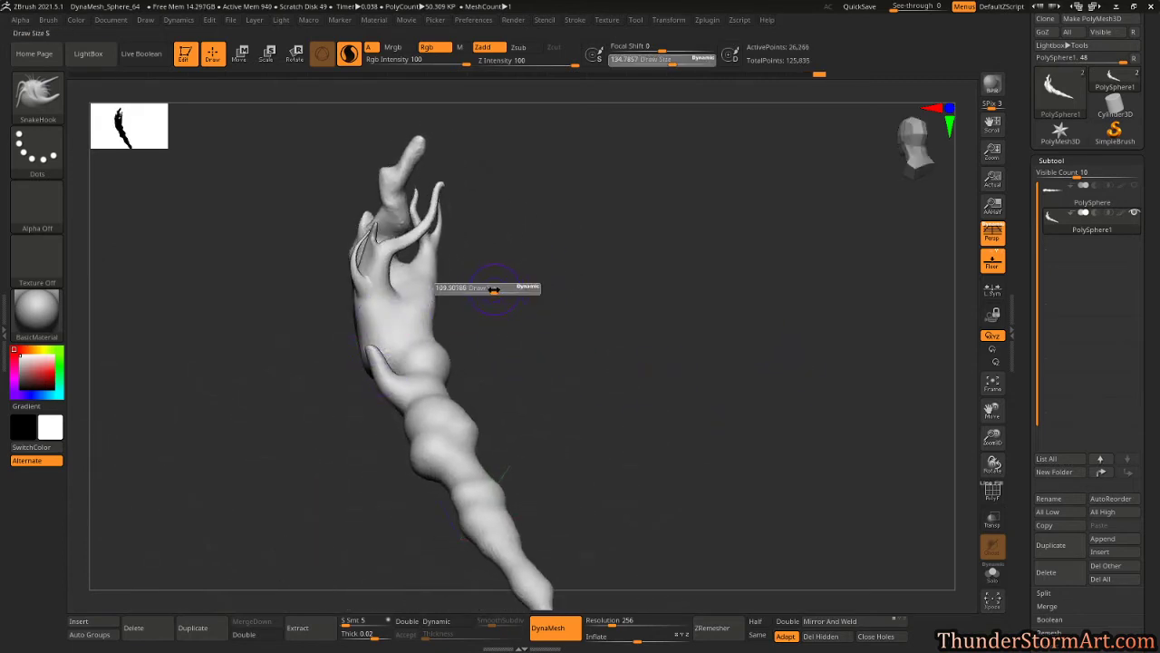
drag(497, 289, 493, 289)
drag(379, 350, 428, 274)
mouse_move(517, 277)
mouse_down()
mouse_move(500, 280)
mouse_move(487, 236)
mouse_up()
drag(411, 288, 481, 274)
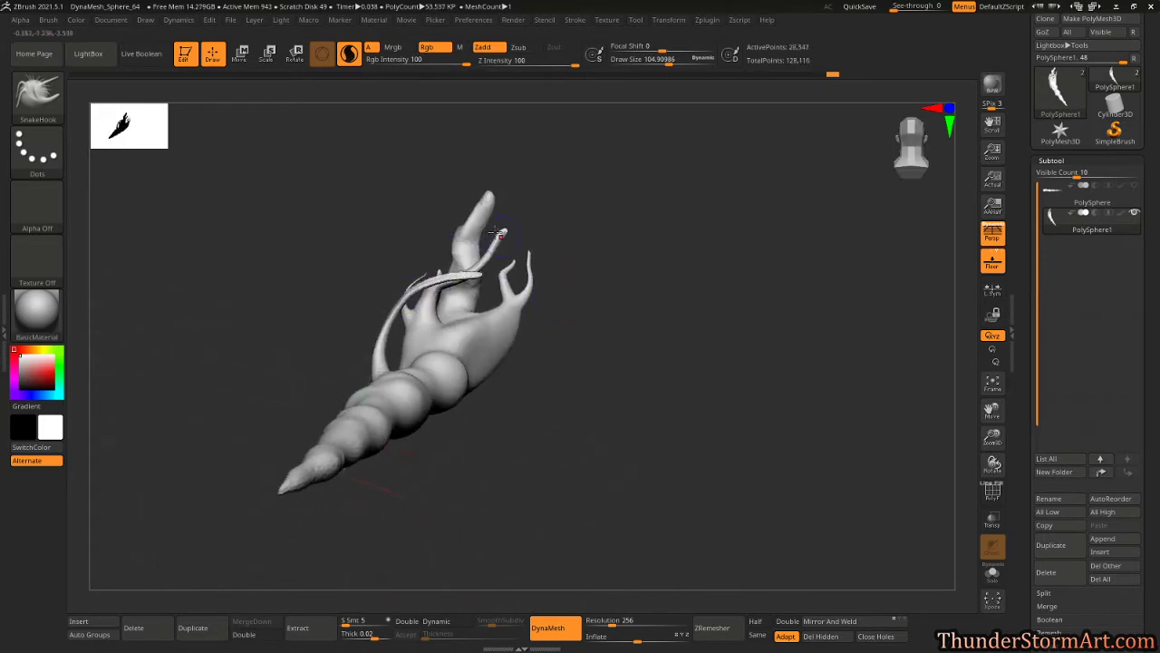
mouse_move(498, 234)
mouse_down()
mouse_move(629, 339)
mouse_move(463, 345)
mouse_move(461, 268)
mouse_up()
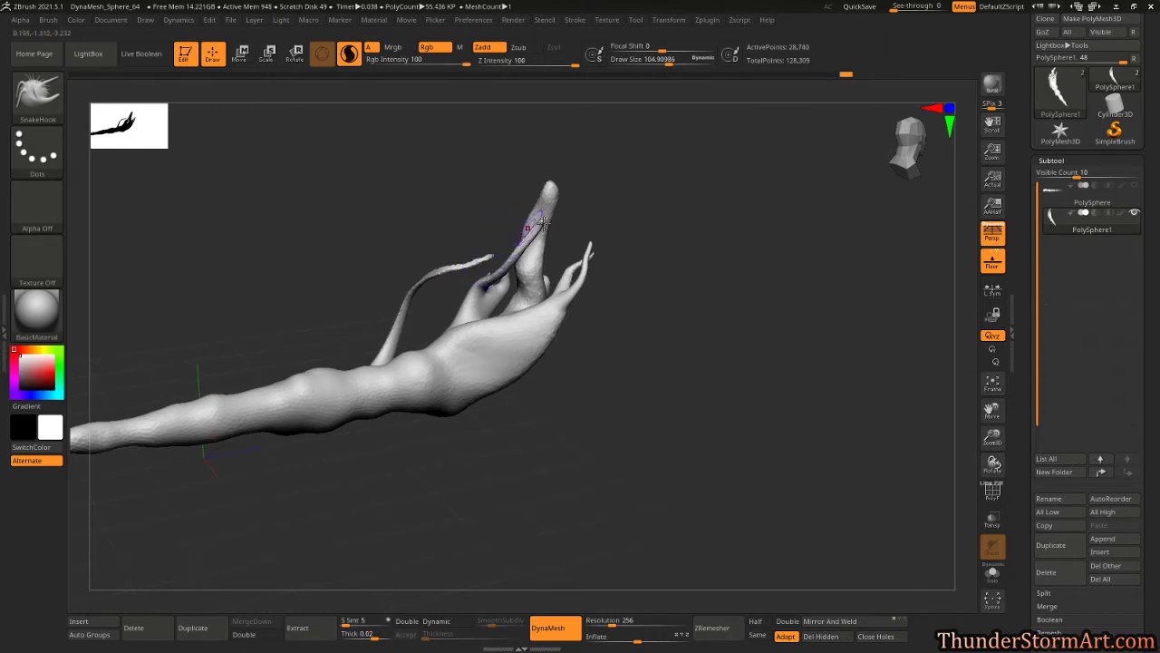
Set the draw size to about 159 and pull a broad tongue outward on the opposite side of the neck.
mouse_move(625, 304)
mouse_down()
mouse_move(694, 350)
mouse_move(756, 345)
mouse_up()
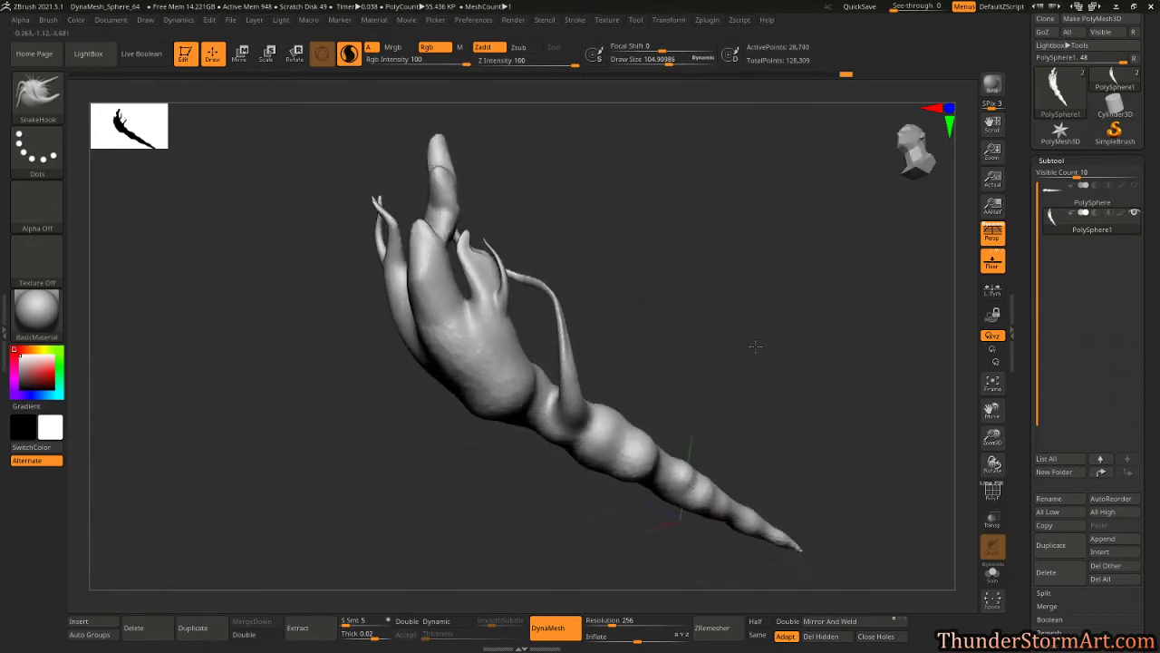
mouse_move(701, 309)
mouse_down()
mouse_move(697, 283)
mouse_move(682, 311)
mouse_move(652, 290)
mouse_move(668, 299)
mouse_move(692, 275)
mouse_move(606, 392)
mouse_move(585, 389)
mouse_move(611, 373)
mouse_move(625, 292)
mouse_move(448, 363)
mouse_up()
key(s)
drag(462, 314, 629, 339)
drag(388, 390, 330, 360)
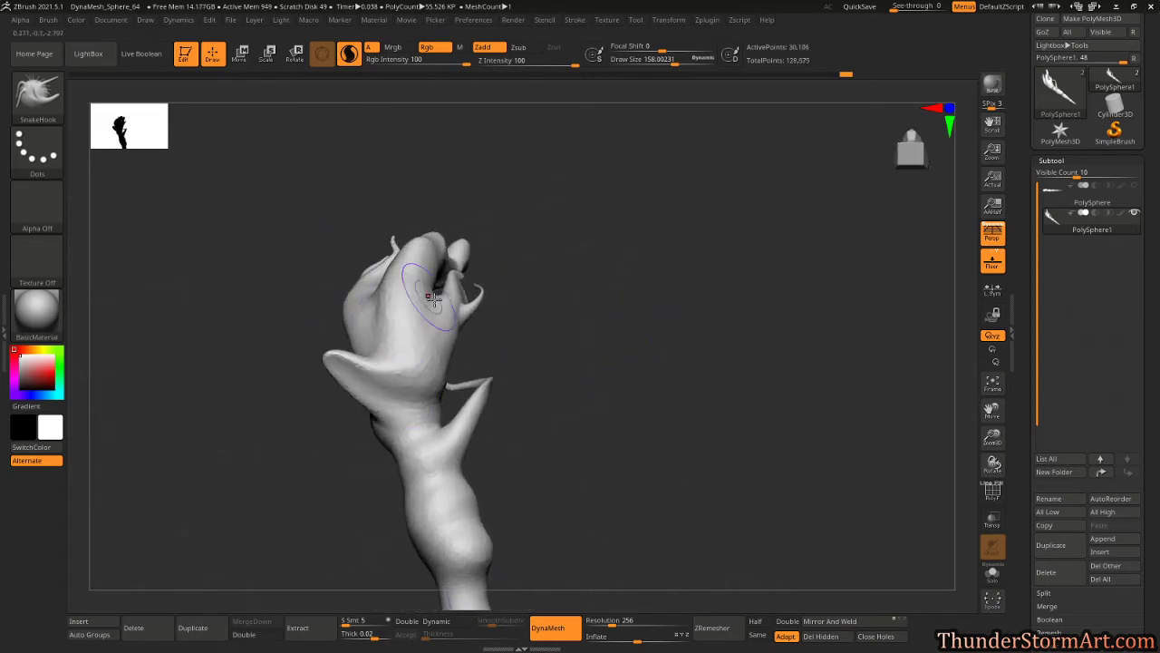
drag(548, 324, 660, 348)
drag(357, 354, 310, 361)
Lengthen the broad tongue along the thick end and split it into two thin strands, using draw sizes of about 110 and 88.
drag(485, 295, 603, 312)
key(s)
drag(464, 359, 379, 311)
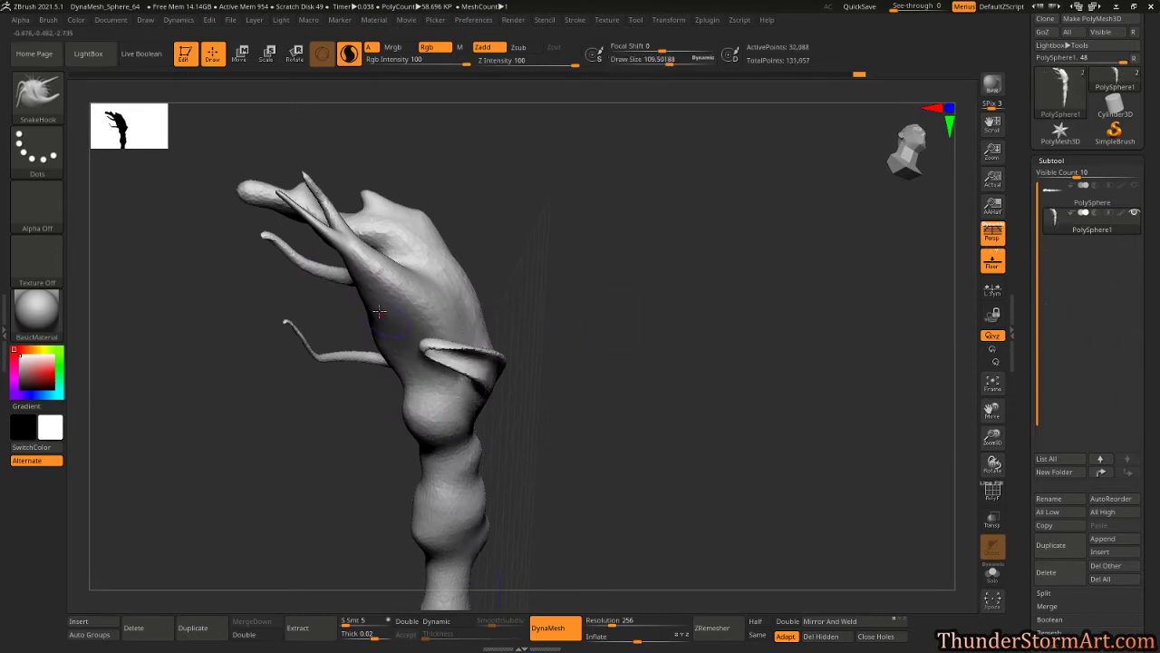
mouse_move(531, 308)
mouse_down()
mouse_move(465, 340)
mouse_move(510, 321)
mouse_move(426, 265)
mouse_move(422, 199)
mouse_up()
key(s)
mouse_move(531, 222)
mouse_down()
mouse_move(518, 236)
mouse_move(570, 198)
mouse_up()
Smooth the area between the main tip and the forked tongue, and refine the fork's pointed ends.
key(shift)
key(shift)
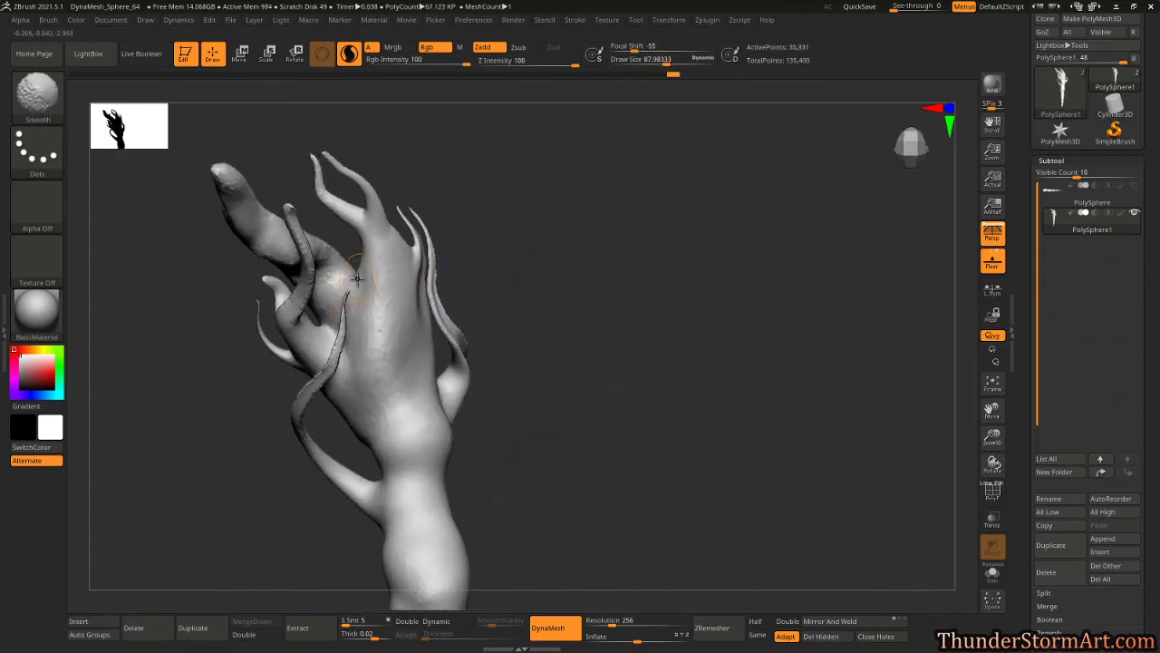
drag(541, 249, 545, 215)
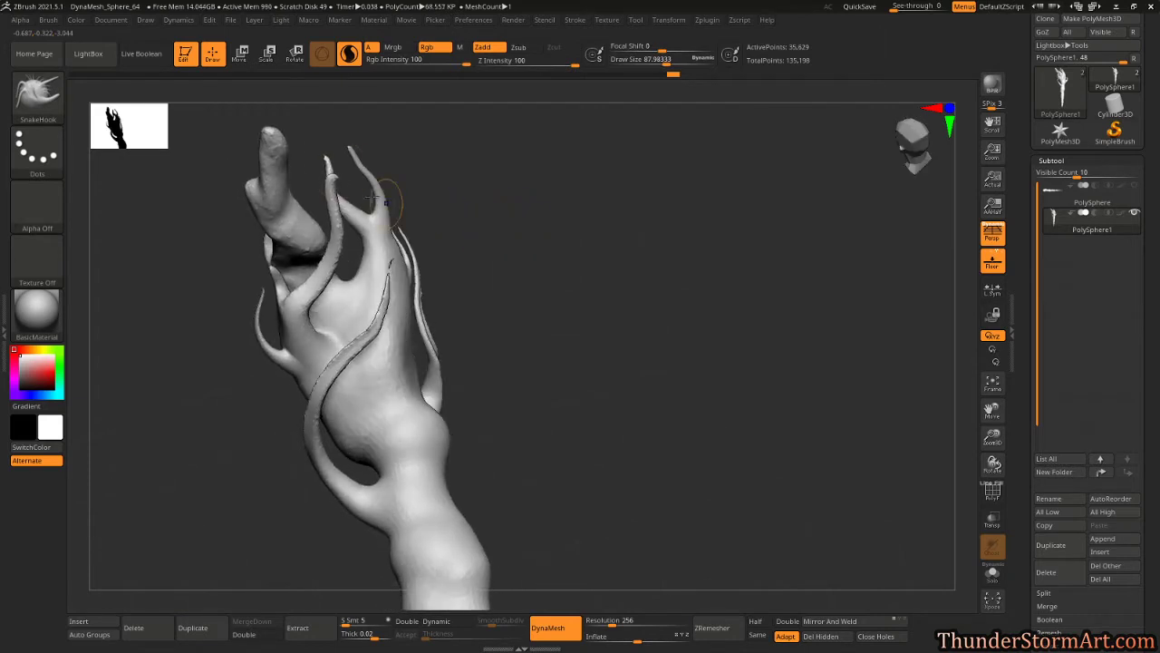
key(shift)
mouse_move(334, 213)
shift+mouse_down()
mouse_move(329, 186)
mouse_move(374, 161)
shift+mouse_up()
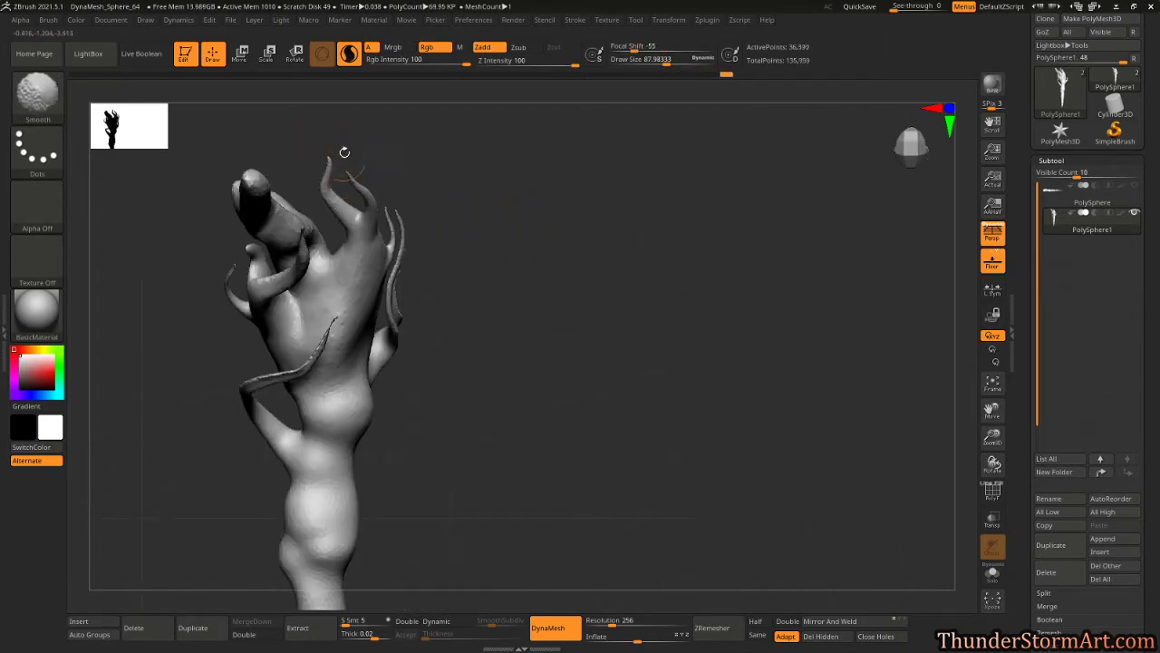
mouse_move(440, 185)
mouse_down()
mouse_move(554, 249)
mouse_move(421, 252)
mouse_up()
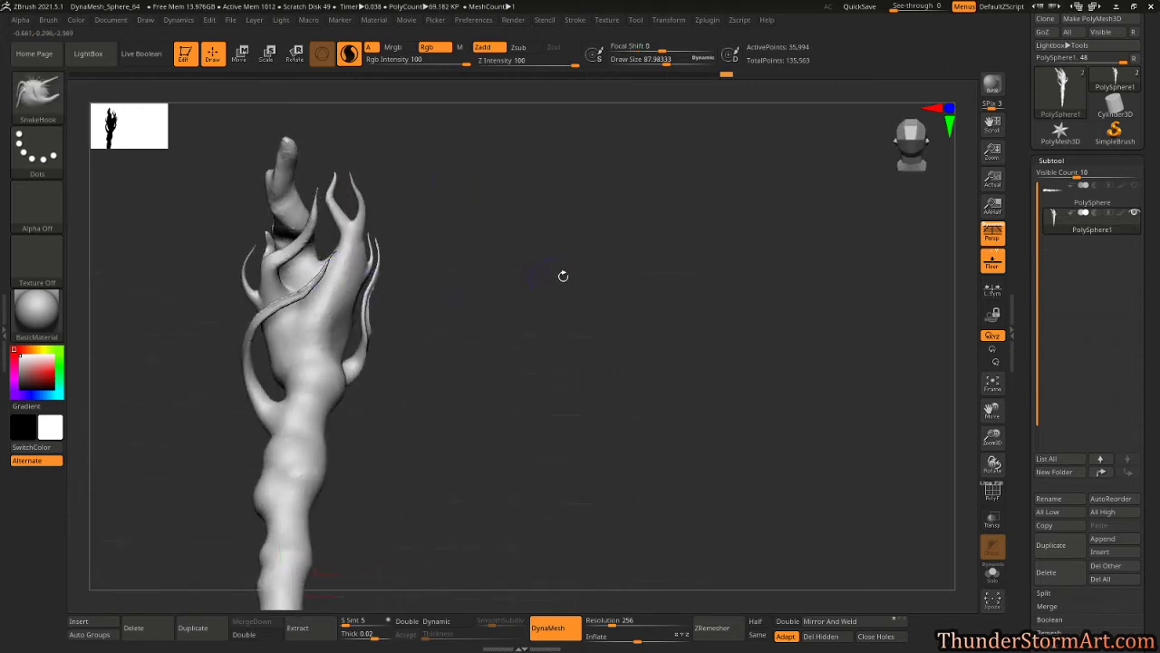
Set the draw size to about 135 and reshape the base of the small tongues on the side of the thick end.
mouse_move(563, 275)
mouse_down()
mouse_move(528, 267)
mouse_move(616, 238)
mouse_move(618, 321)
mouse_move(655, 285)
mouse_move(624, 285)
mouse_move(658, 286)
mouse_move(621, 228)
mouse_move(630, 262)
mouse_up()
key(s)
drag(565, 291, 571, 291)
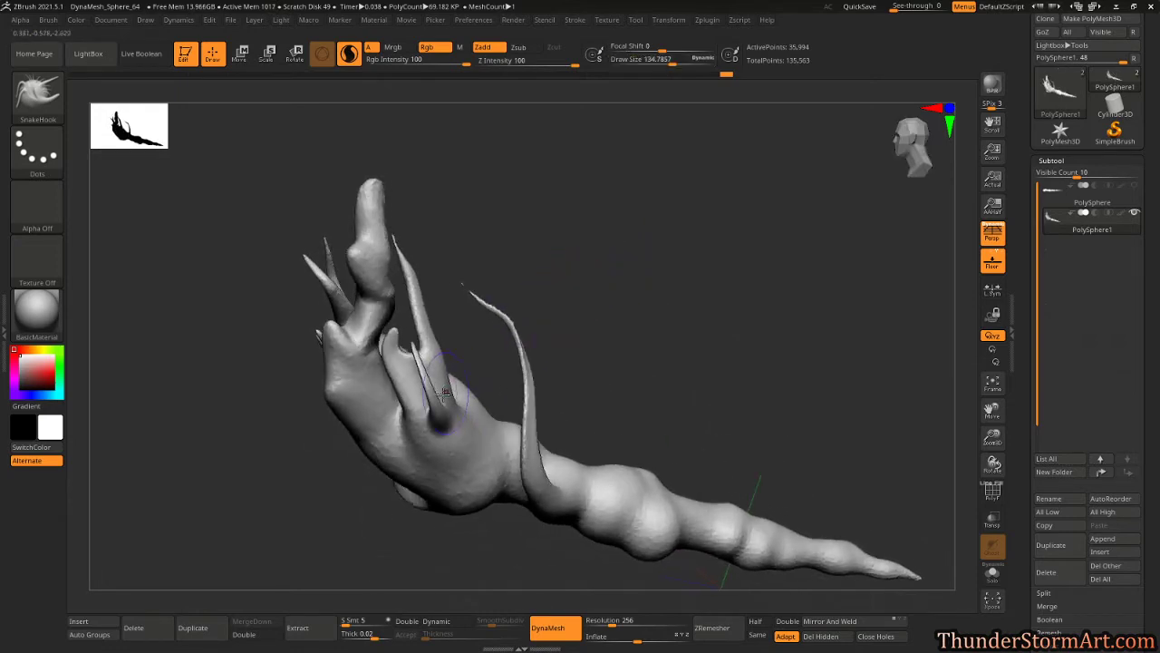
mouse_move(430, 393)
mouse_down()
mouse_move(437, 419)
mouse_move(392, 393)
mouse_up()
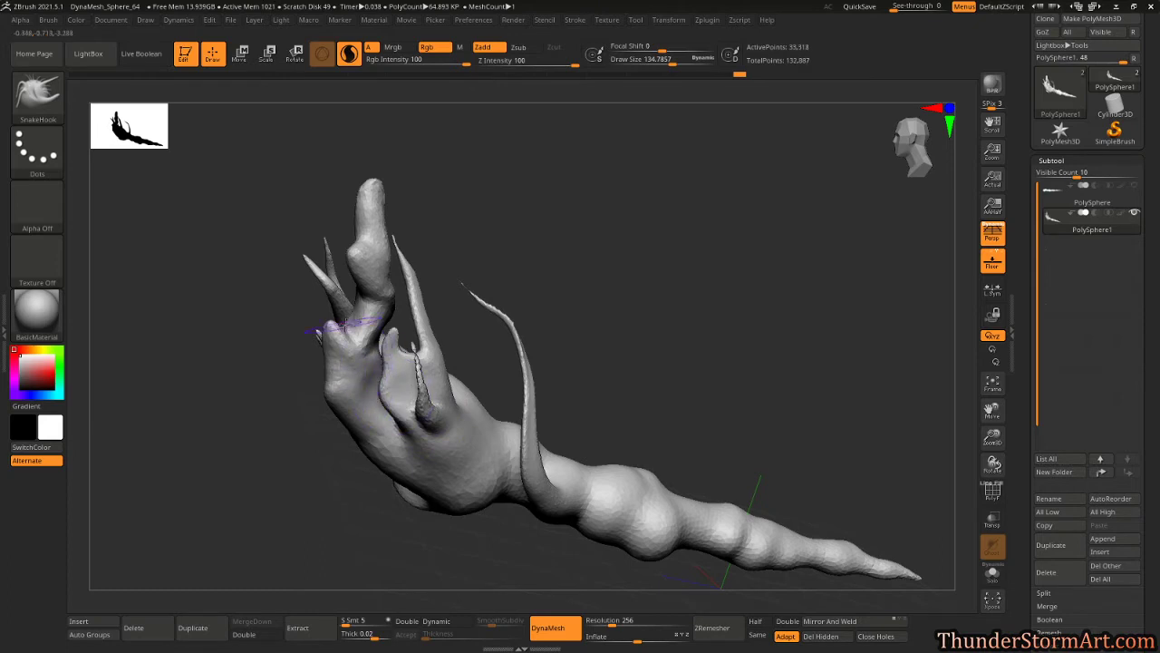
Set the draw size to about 70, pull a small spike from the thick end and a thin wavy tendril from the main tip.
key(s)
click(517, 226)
drag(339, 329, 322, 264)
mouse_move(512, 213)
mouse_down()
mouse_move(568, 219)
mouse_move(376, 264)
mouse_move(483, 159)
mouse_up()
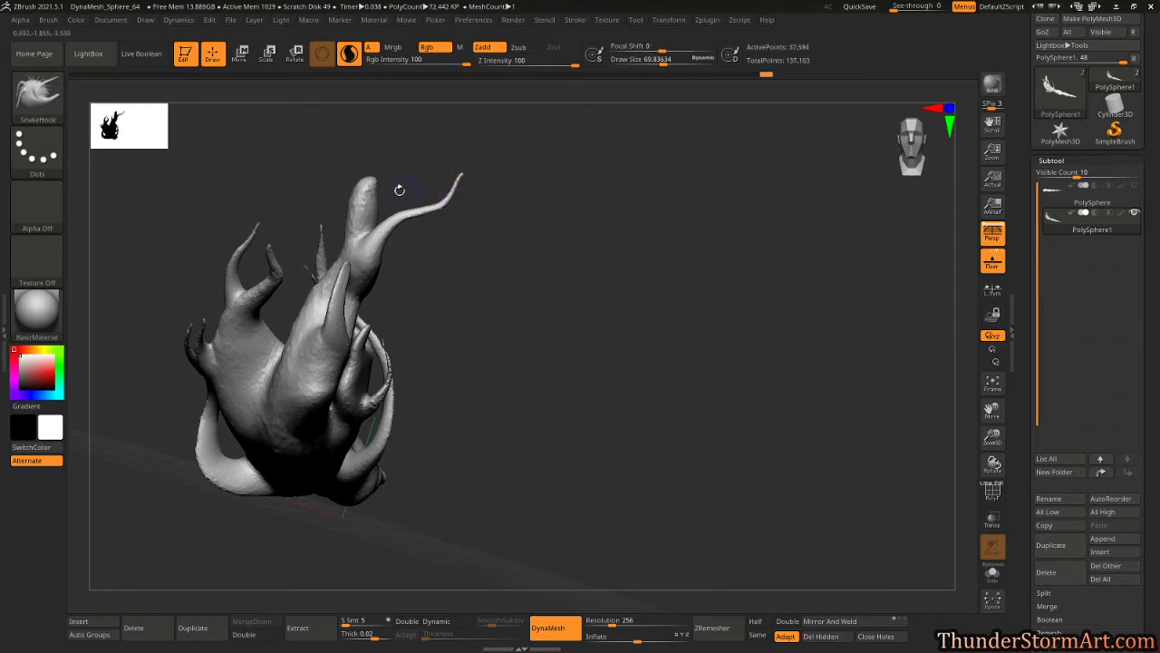
Stretch the blunt main tip into a tapered, curling flame end.
mouse_move(387, 180)
mouse_down()
mouse_move(548, 254)
mouse_move(577, 287)
mouse_move(335, 143)
mouse_up()
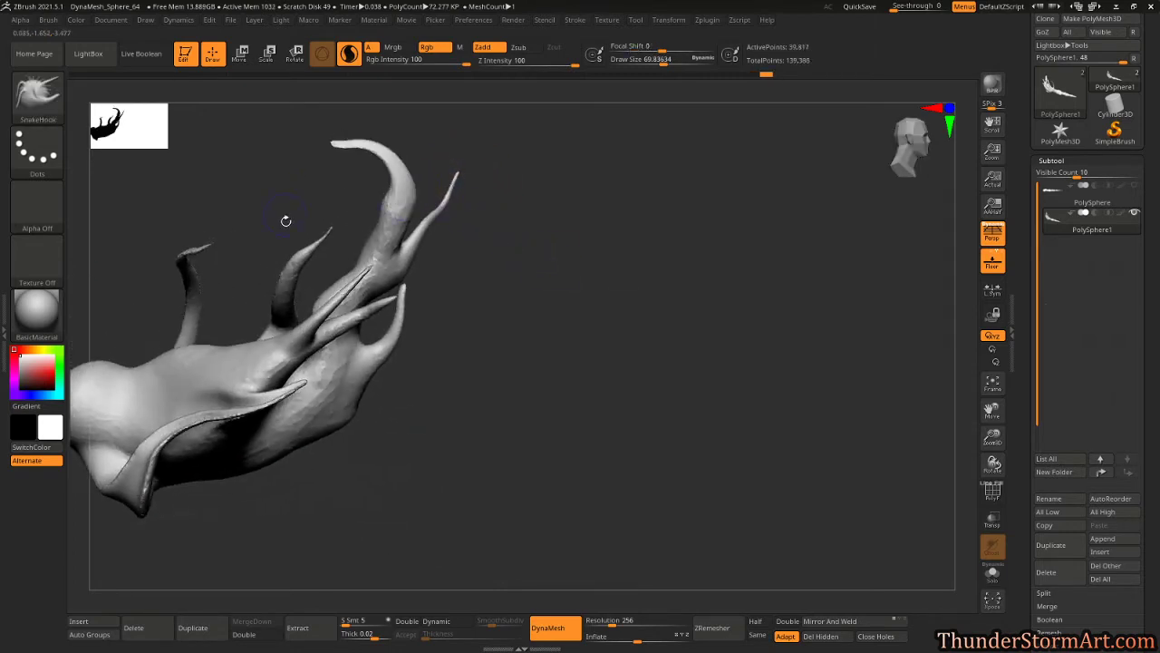
drag(567, 252, 655, 311)
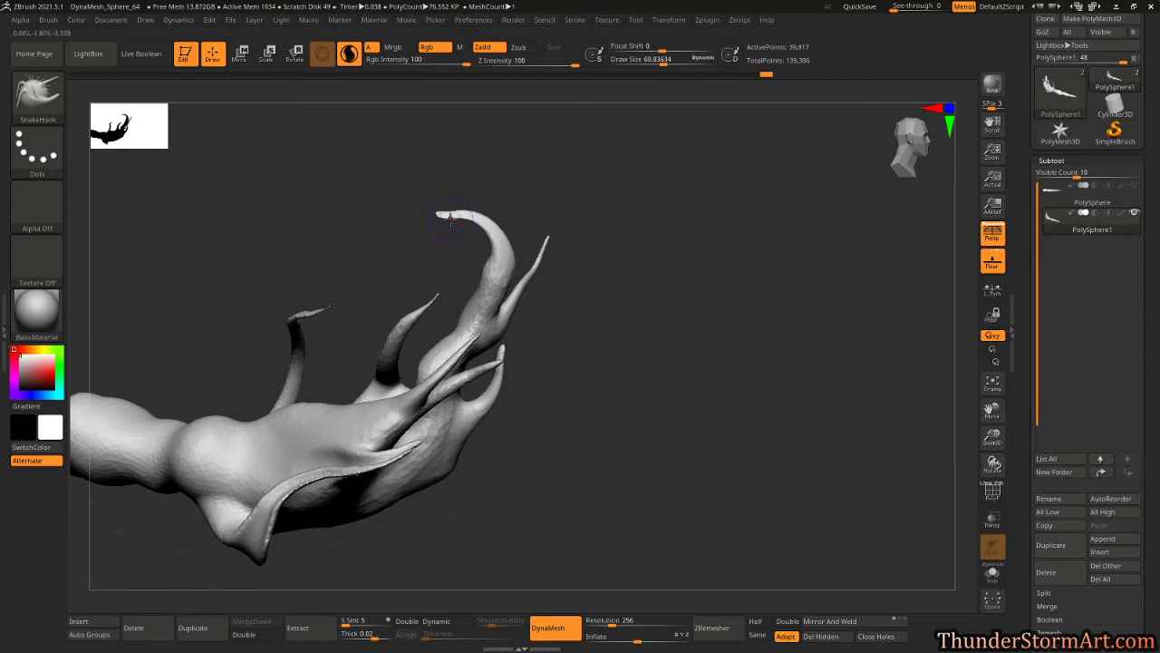
mouse_move(553, 272)
mouse_down()
mouse_move(640, 292)
mouse_move(574, 288)
mouse_up()
Pull another curved tendril out from the base of the main tip and curl its end.
drag(453, 337, 524, 290)
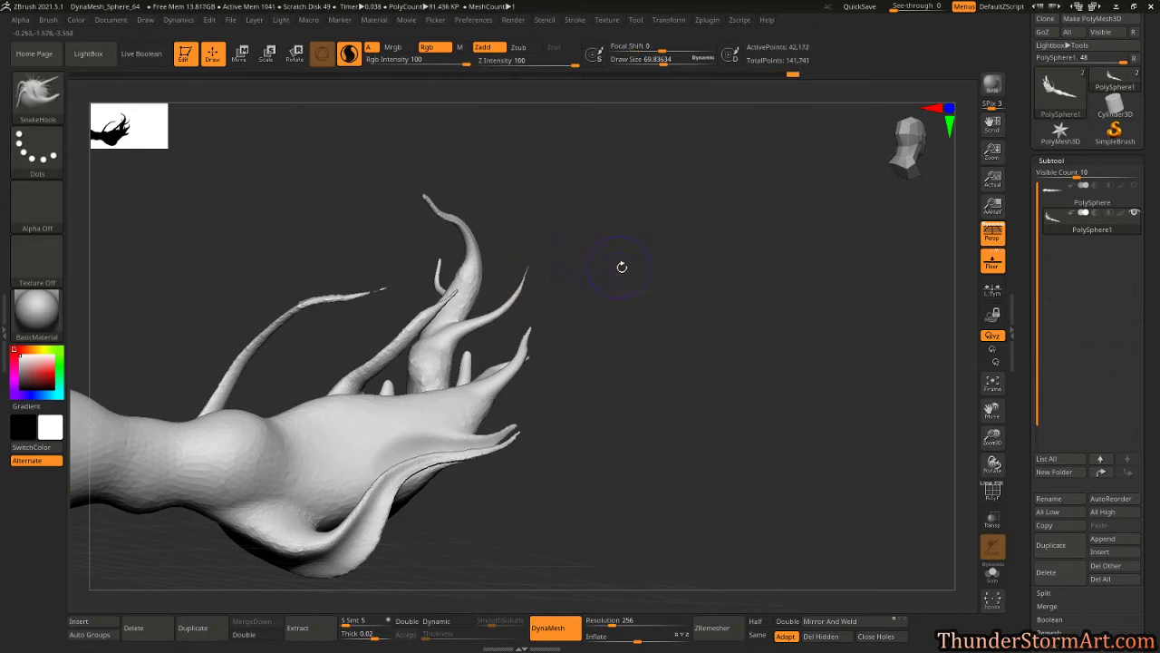
mouse_move(621, 264)
mouse_down()
mouse_move(660, 313)
mouse_move(586, 265)
mouse_up()
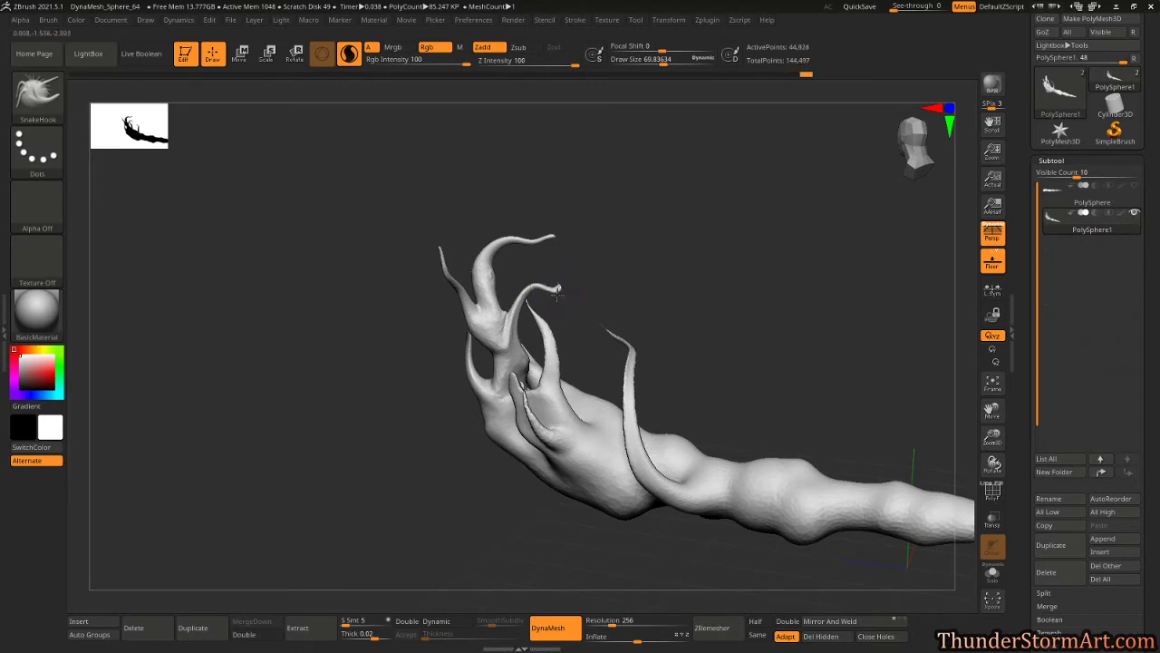
mouse_move(645, 274)
alt+mouse_down()
mouse_move(627, 251)
mouse_move(669, 220)
mouse_move(590, 272)
alt+mouse_up()
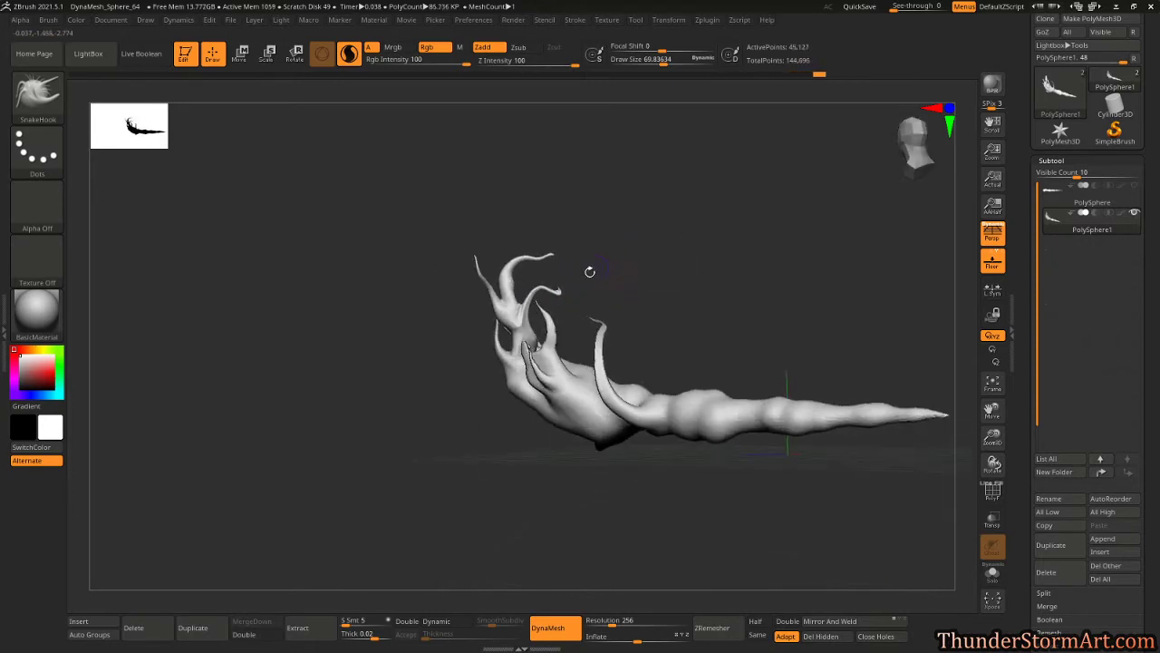
Set the draw size to about 124 and pull a new tongue upward from the front of the thick end.
mouse_move(521, 323)
shift+mouse_down()
mouse_move(526, 304)
mouse_move(644, 251)
mouse_move(758, 241)
mouse_move(699, 277)
mouse_move(752, 260)
mouse_move(740, 242)
mouse_move(707, 252)
mouse_move(669, 321)
mouse_move(708, 324)
mouse_move(714, 351)
shift+mouse_up()
key(s)
mouse_move(604, 414)
mouse_down()
mouse_move(630, 370)
mouse_move(705, 324)
mouse_up()
key(s)
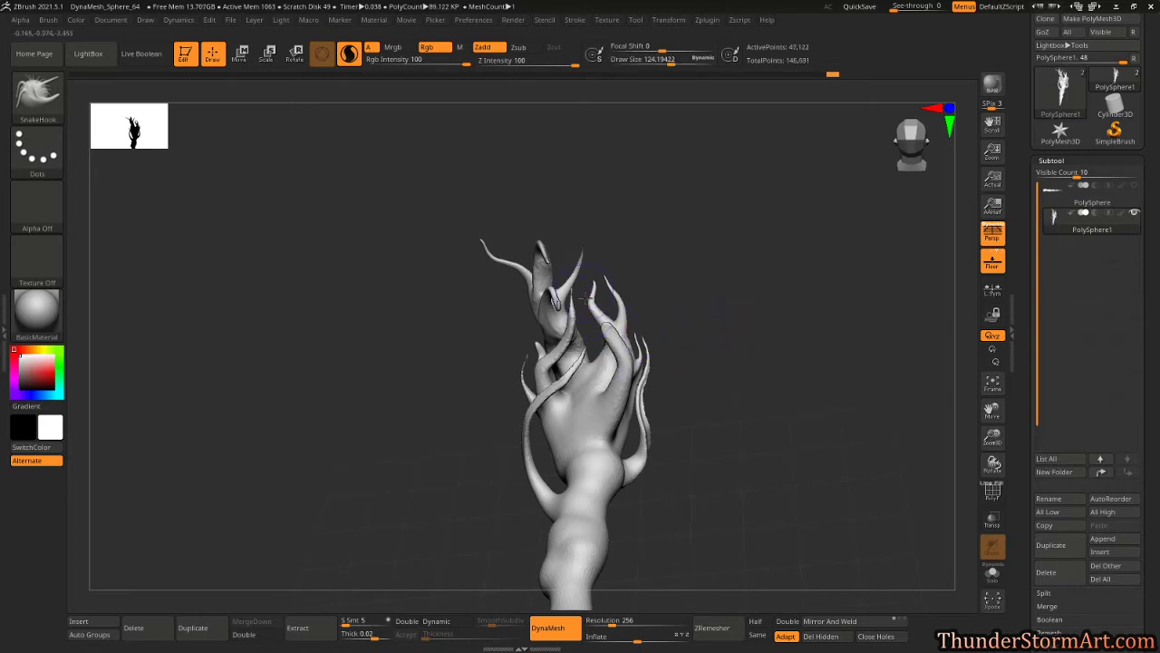
Set the draw size to about 73, lengthen the front tongue, and pull a side branch out of it.
key(s)
drag(651, 269, 645, 270)
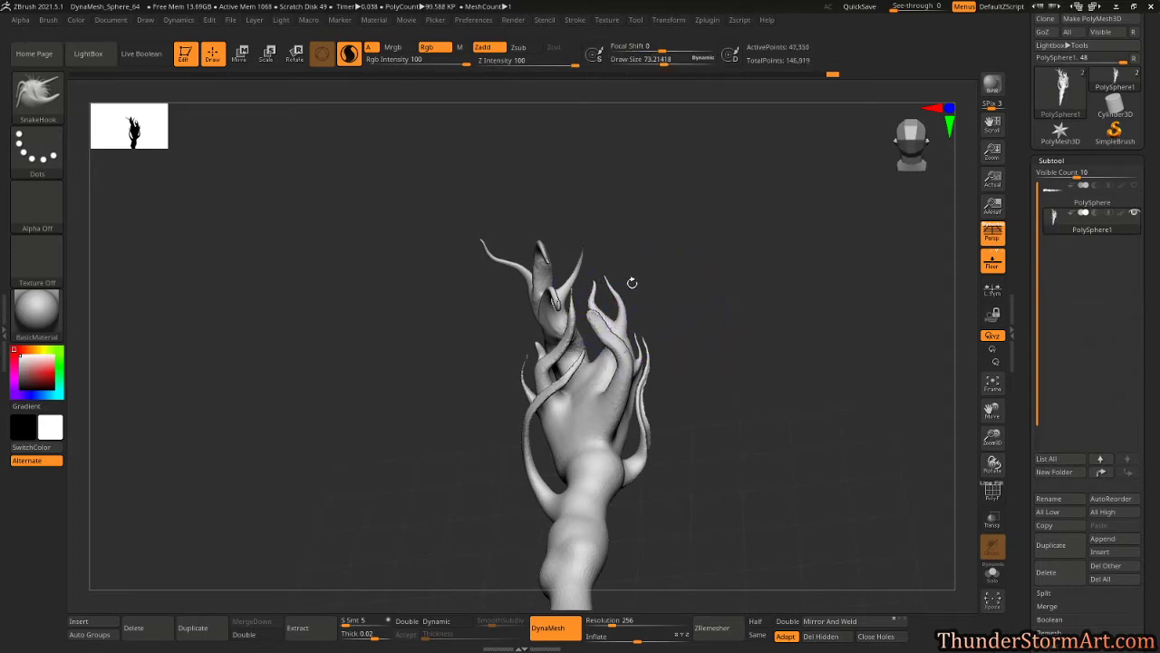
drag(593, 313, 586, 302)
drag(674, 276, 636, 278)
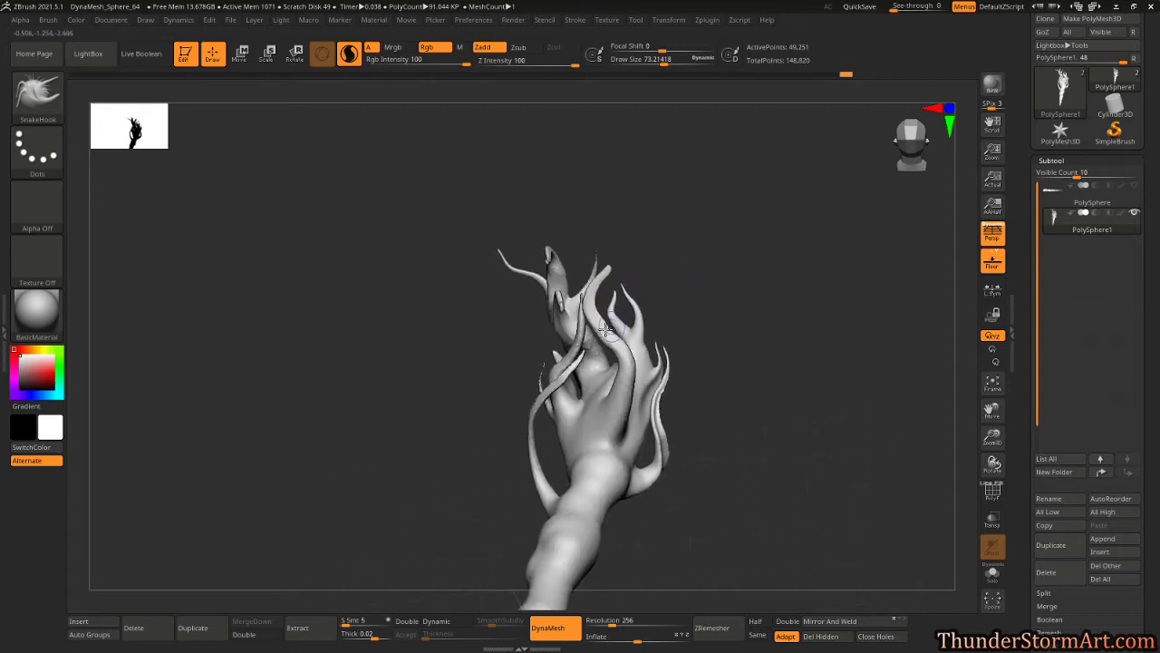
drag(606, 334, 566, 317)
Smooth the front tongue and its branch toward their tips.
key(shift)
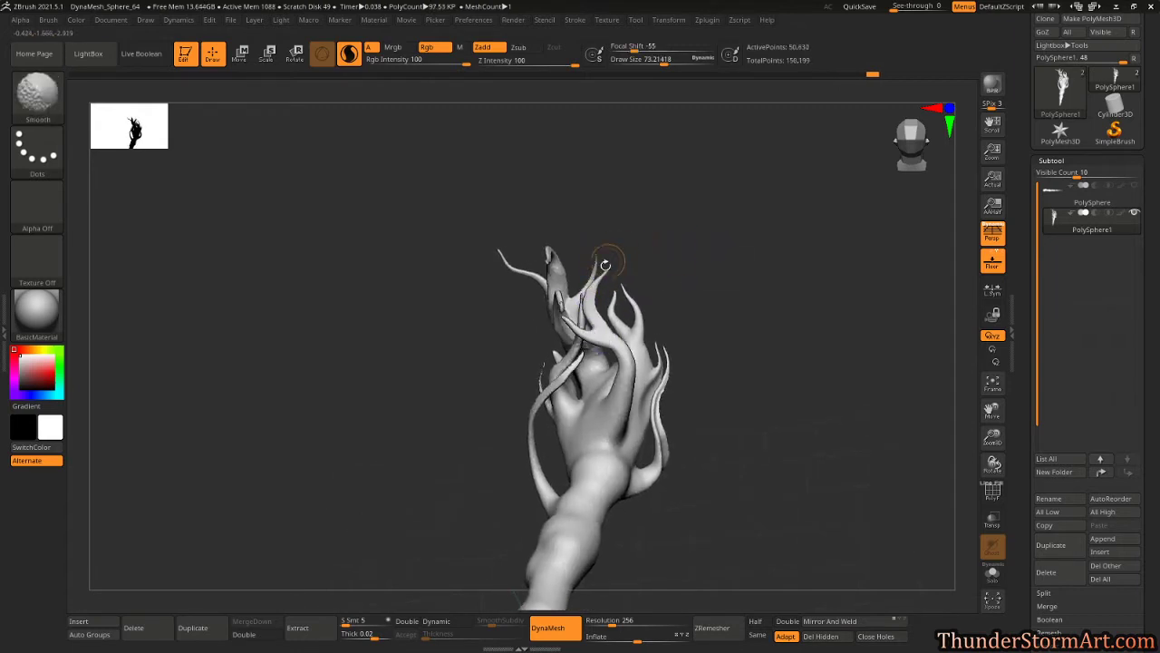
drag(679, 238, 736, 217)
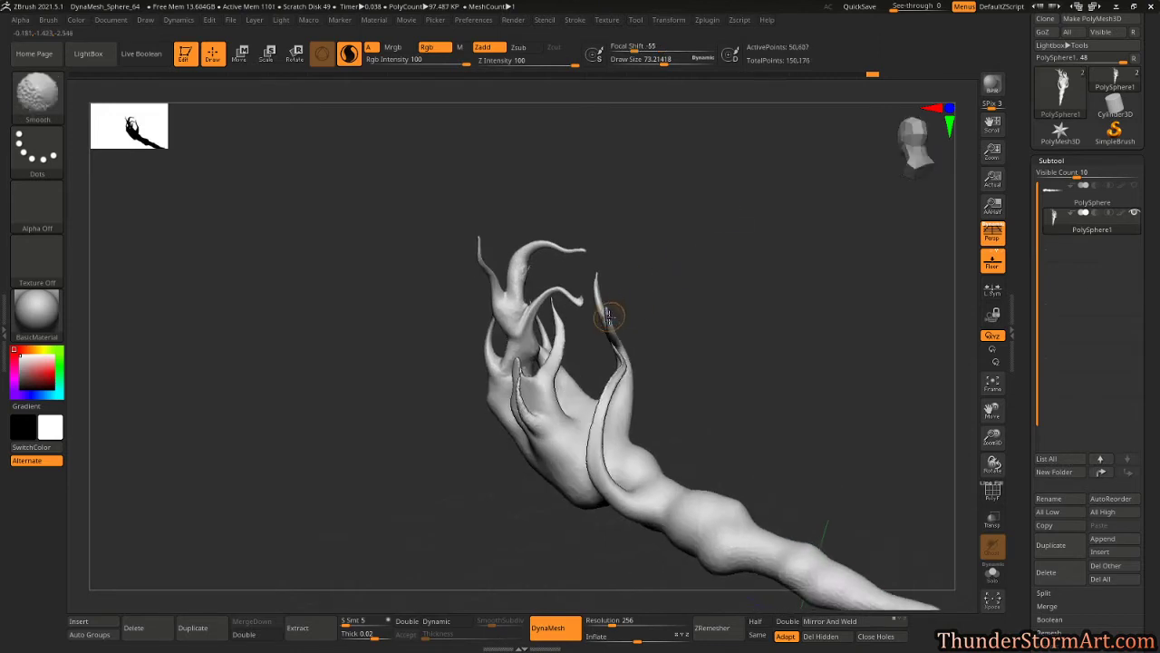
shift+drag(609, 317, 617, 294)
Pull a large curved tongue outward from the underside of the thick end, using a draw size of about 146.
alt+drag(722, 267, 717, 268)
mouse_move(751, 253)
mouse_down()
mouse_move(735, 244)
mouse_move(710, 276)
mouse_up()
key(s)
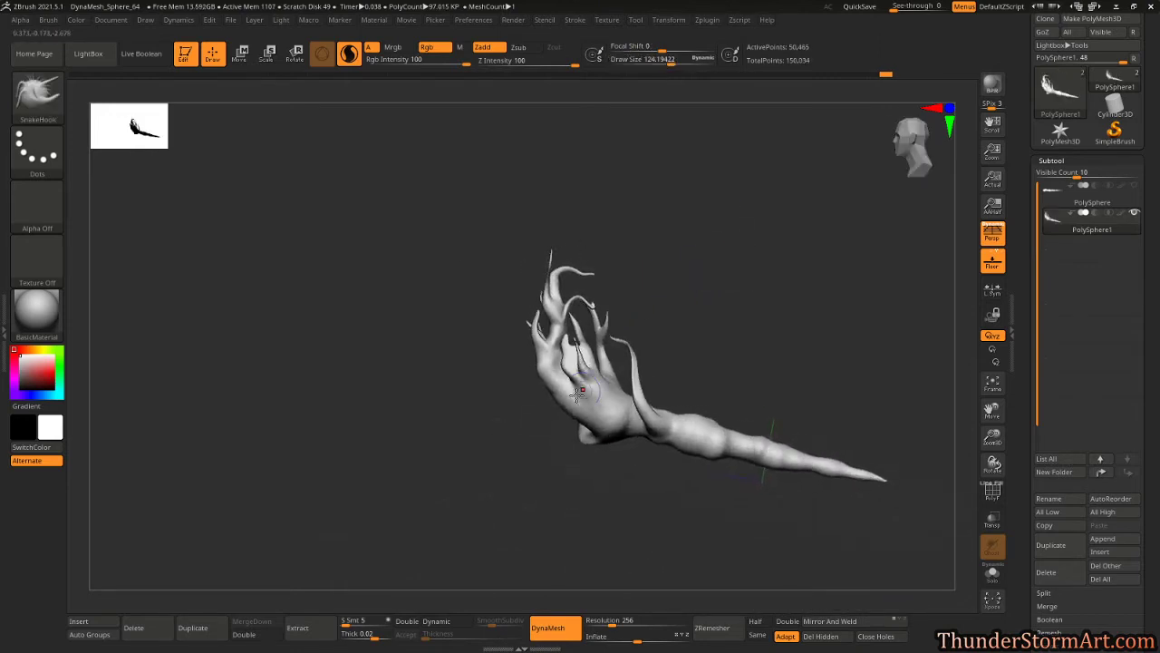
key(s)
drag(646, 299, 646, 297)
mouse_move(559, 410)
mouse_down()
mouse_move(529, 371)
mouse_move(490, 355)
mouse_up()
key(s)
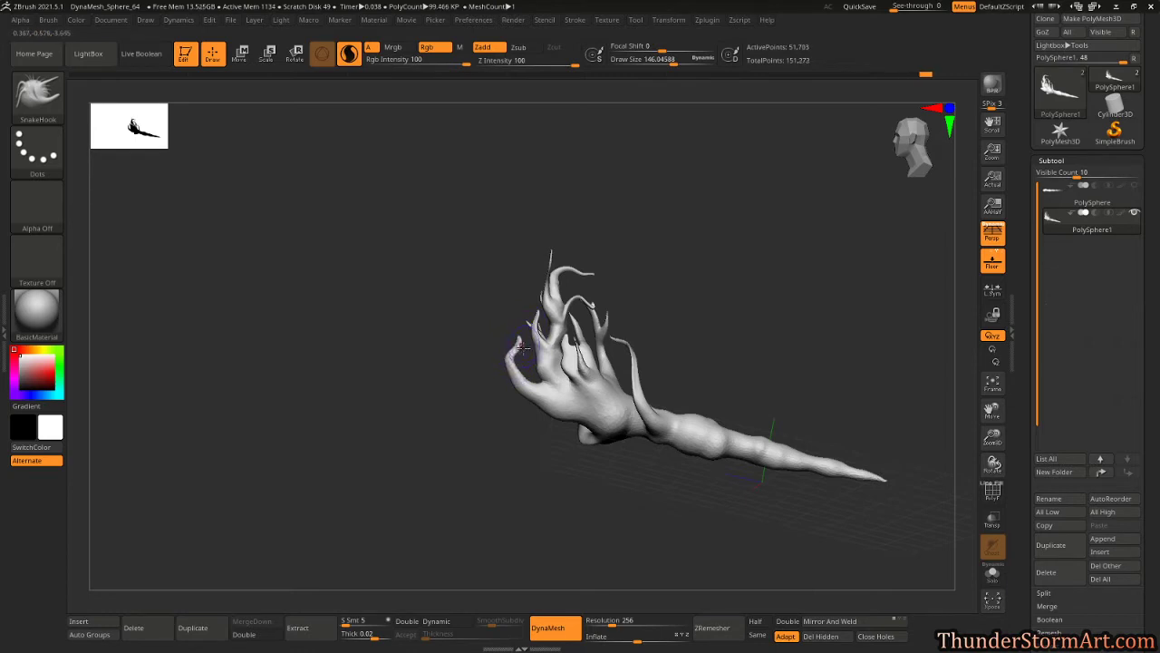
Set the draw size to about 213 and bulge out the base of the large underside tongue.
mouse_move(692, 264)
mouse_down()
mouse_move(774, 244)
mouse_move(692, 300)
mouse_move(535, 366)
mouse_up()
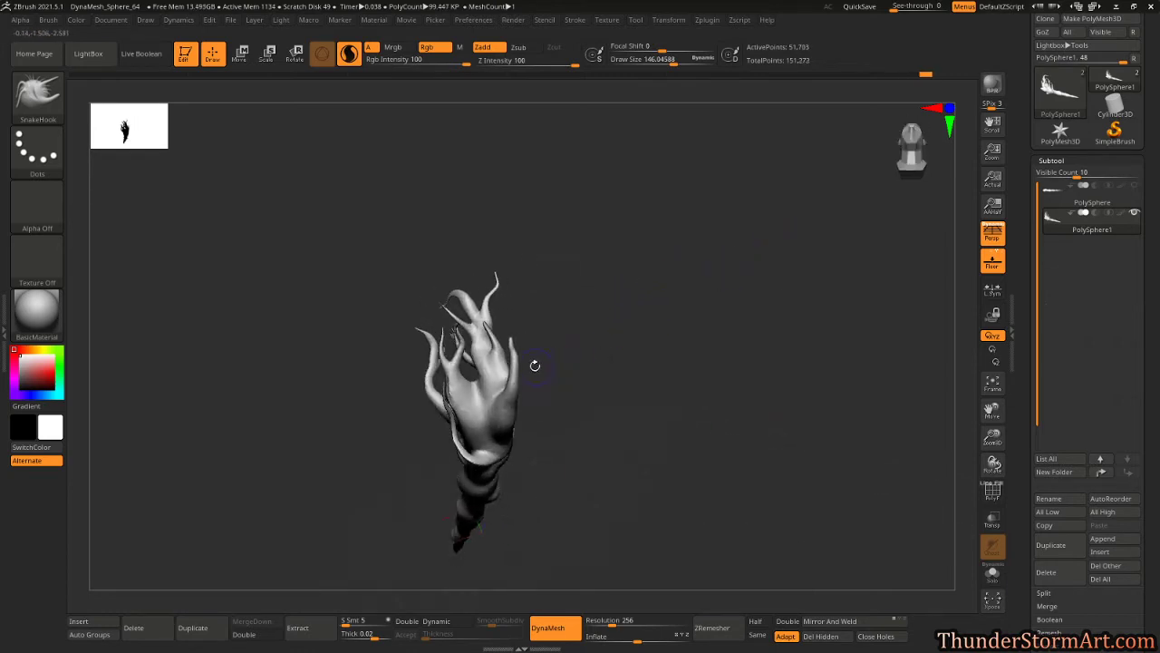
key(s)
drag(594, 329, 599, 329)
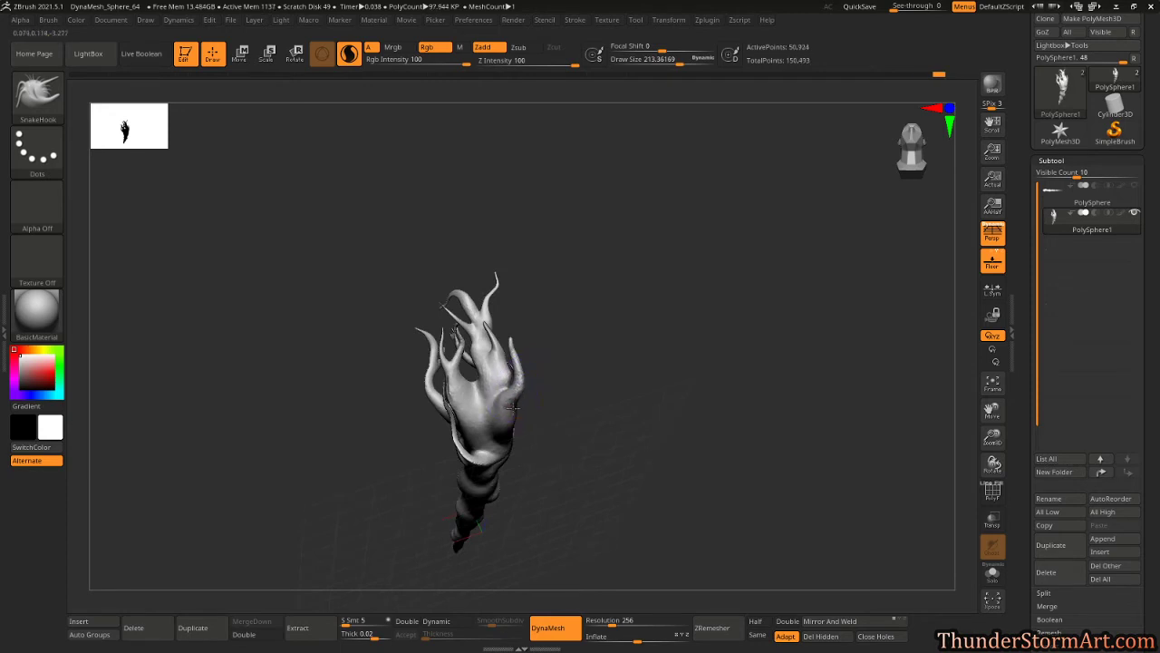
mouse_move(514, 408)
mouse_down()
mouse_move(524, 396)
mouse_move(516, 359)
mouse_up()
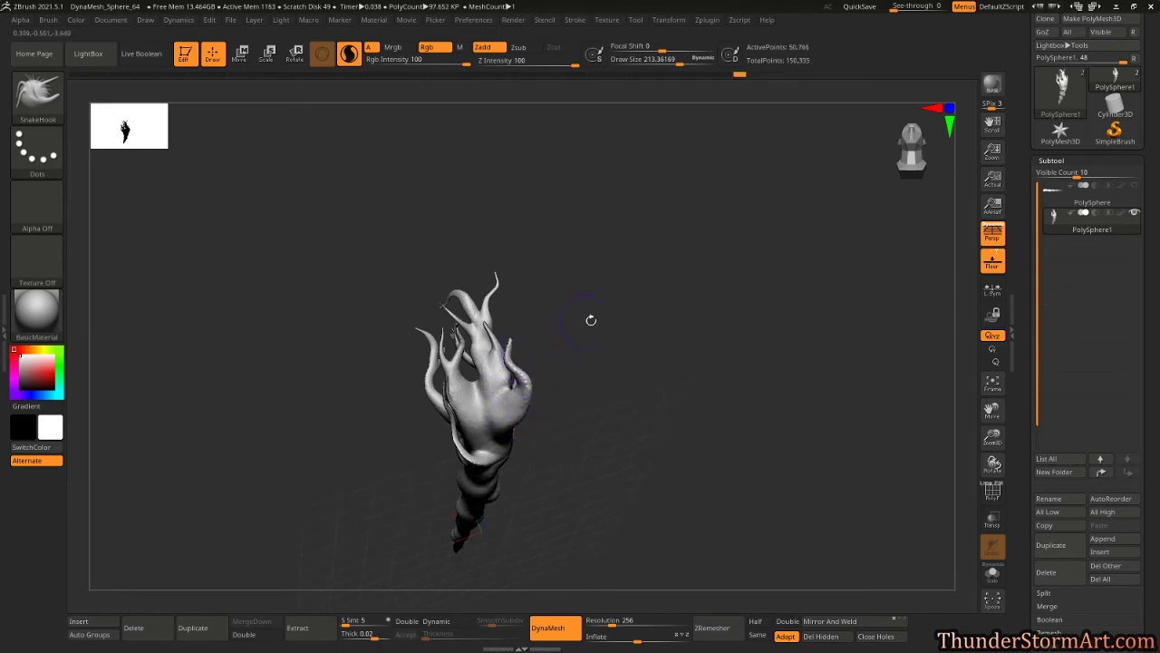
Set the draw size to about 206 and reshape the central flame mass between the surrounding tongues.
mouse_move(590, 320)
mouse_down()
mouse_move(608, 329)
mouse_move(604, 308)
mouse_move(577, 301)
mouse_move(596, 322)
mouse_up()
key(s)
drag(490, 315, 489, 312)
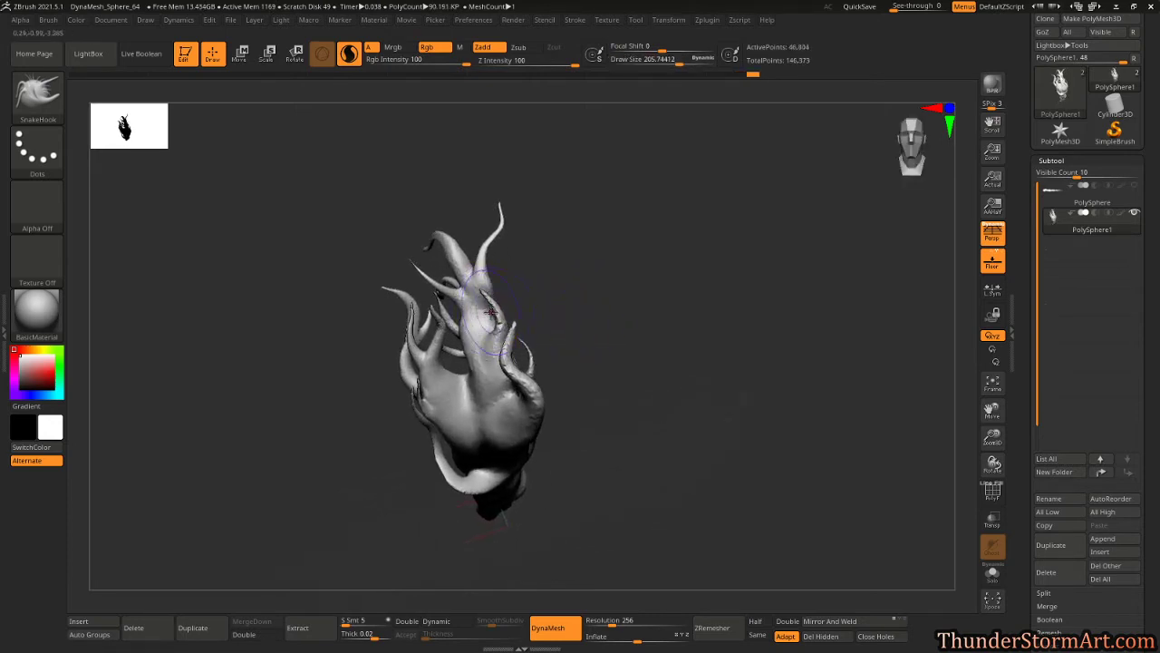
mouse_move(614, 278)
mouse_down()
mouse_move(617, 252)
mouse_move(622, 293)
mouse_move(490, 363)
mouse_up()
drag(431, 393, 468, 321)
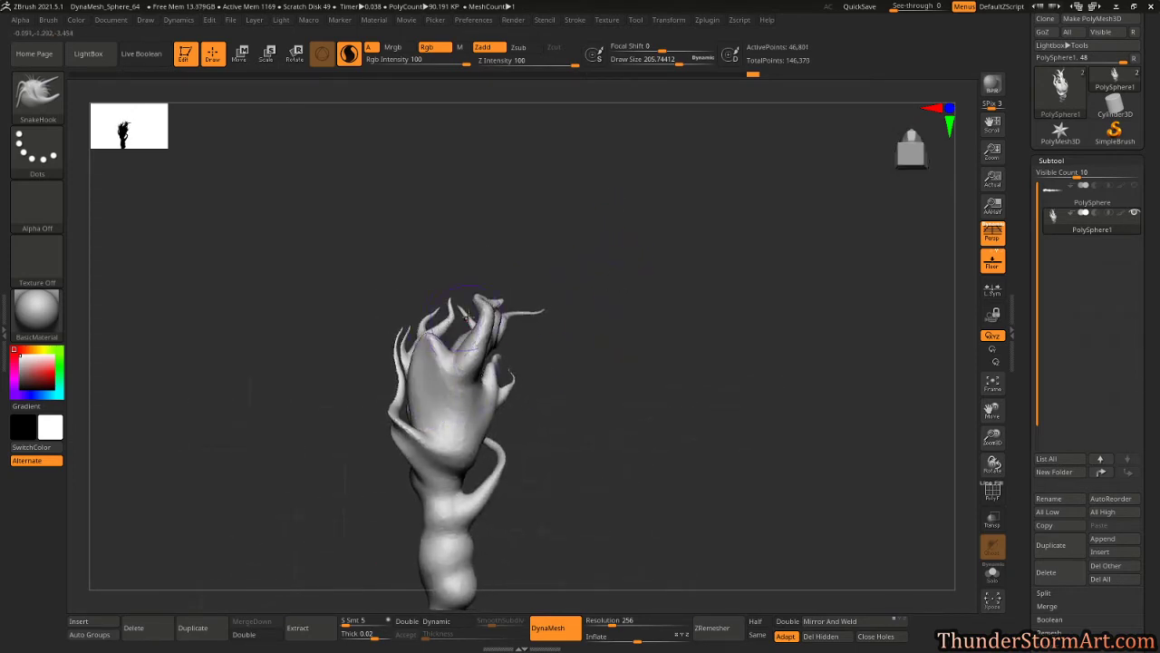
Pull a new tongue upward from the hollow in the flame's body with a draw size of about 105 and smooth its base.
mouse_move(597, 238)
mouse_down()
mouse_move(614, 303)
mouse_move(604, 296)
mouse_move(580, 317)
mouse_move(580, 304)
mouse_up()
key(s)
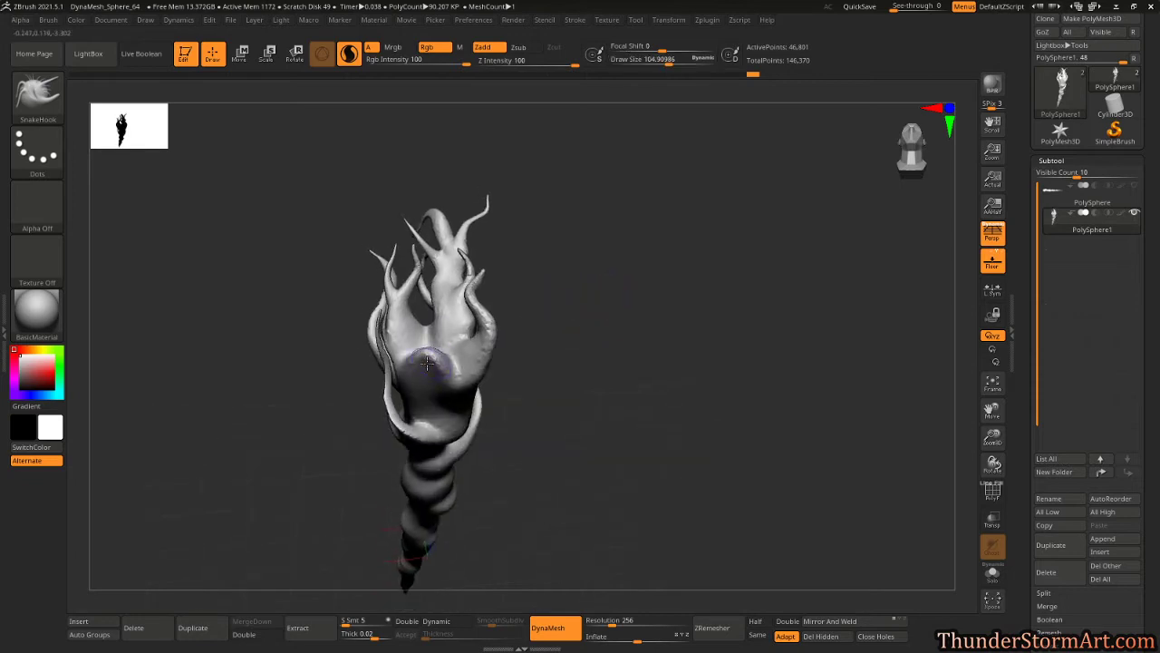
drag(428, 364, 457, 284)
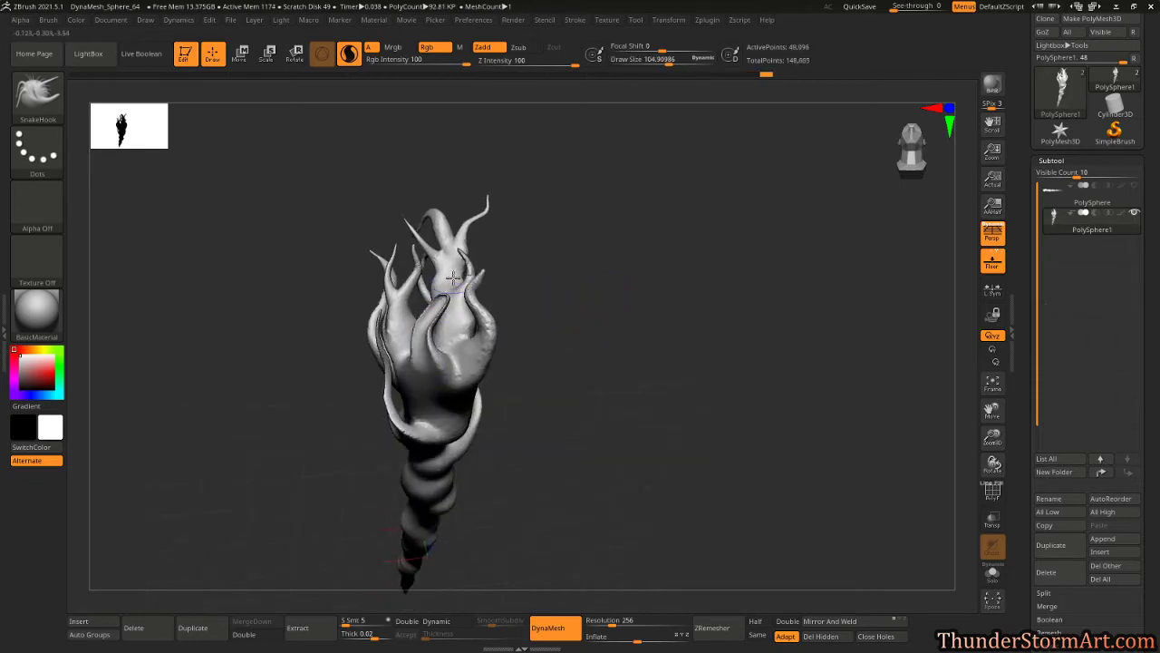
key(shift)
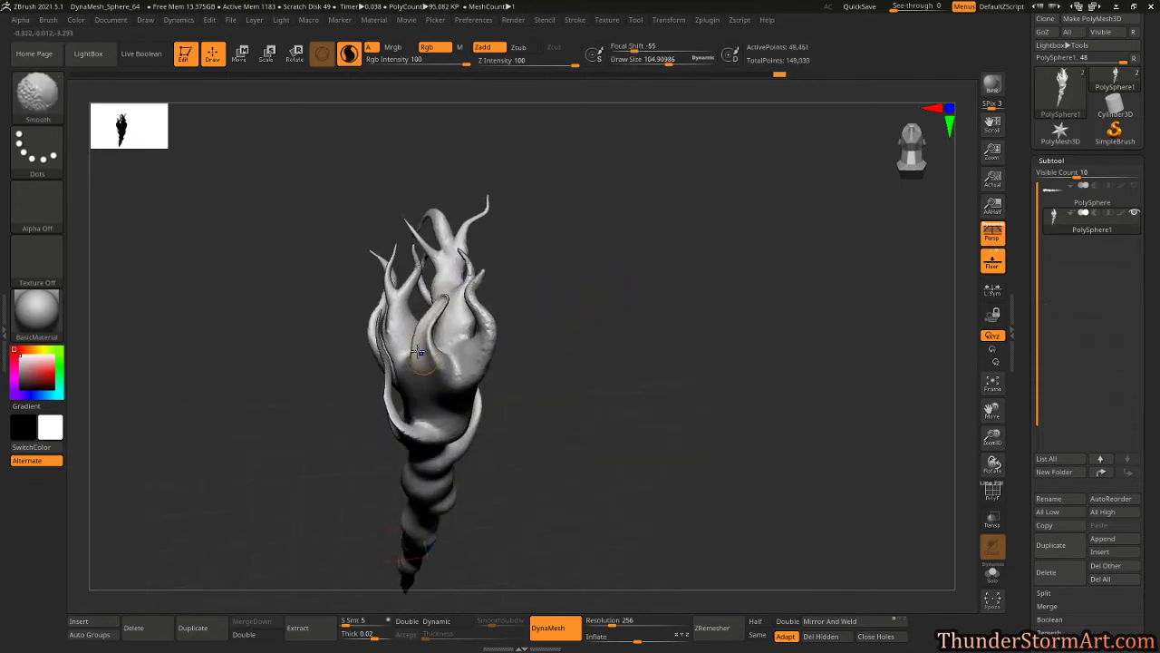
Set the draw size to about 92, extend the new tongue into a curling tip, and smooth it.
mouse_move(573, 233)
mouse_down()
mouse_move(547, 266)
mouse_move(562, 249)
mouse_up()
key(s)
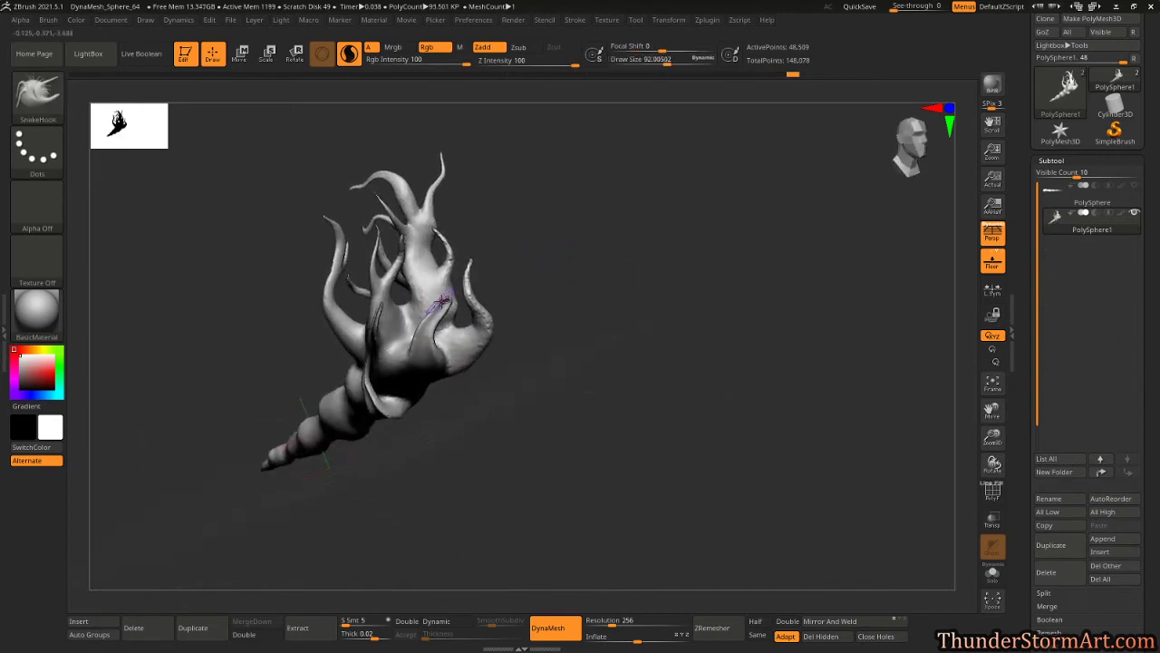
key(shift)
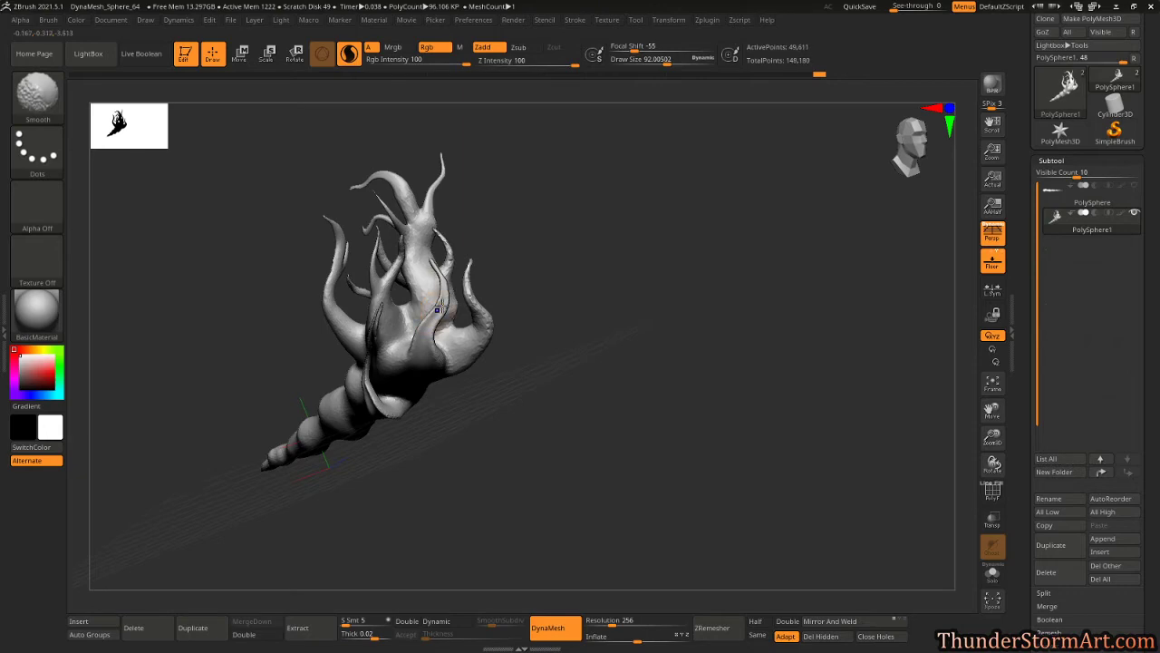
mouse_move(558, 251)
mouse_down()
mouse_move(590, 233)
mouse_move(553, 253)
mouse_move(636, 242)
mouse_move(651, 274)
mouse_up()
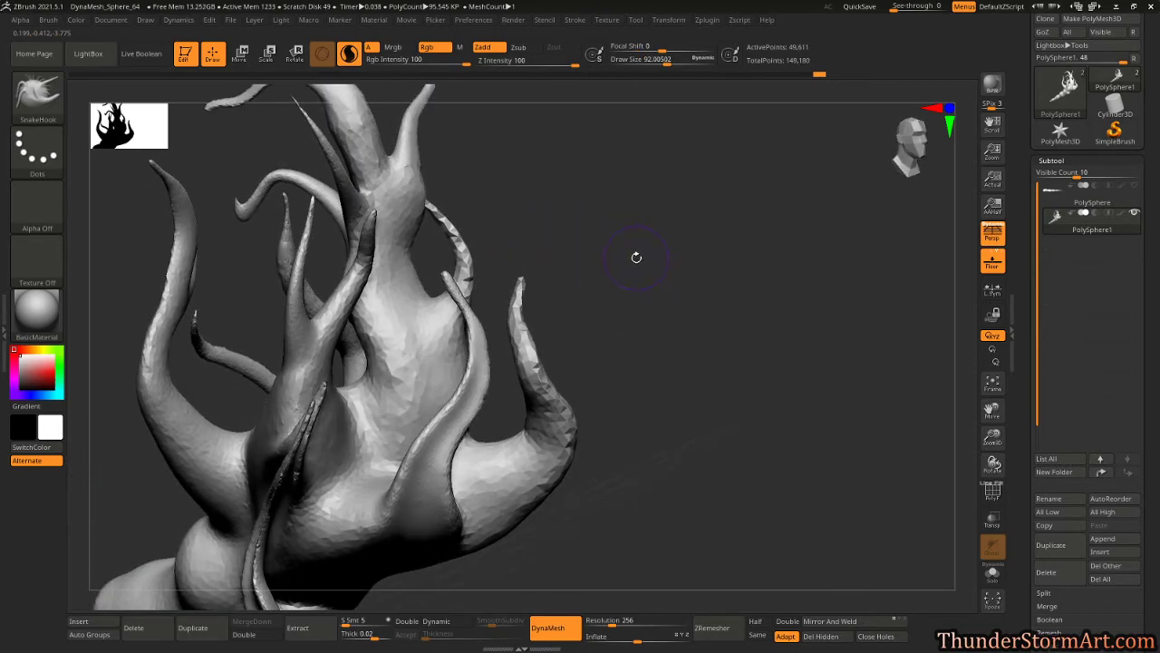
Narrow the new tongue's tip to a point with the Pinch brush and smooth around it.
key(b)
key(p)
key(i)
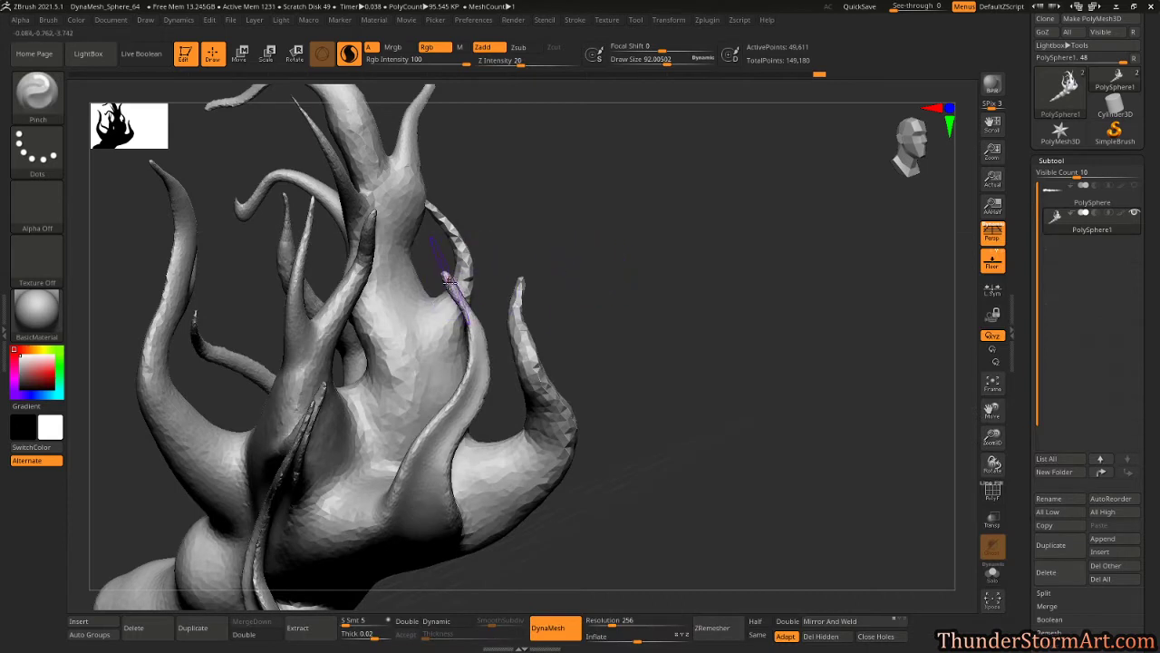
drag(448, 284, 448, 272)
key(shift)
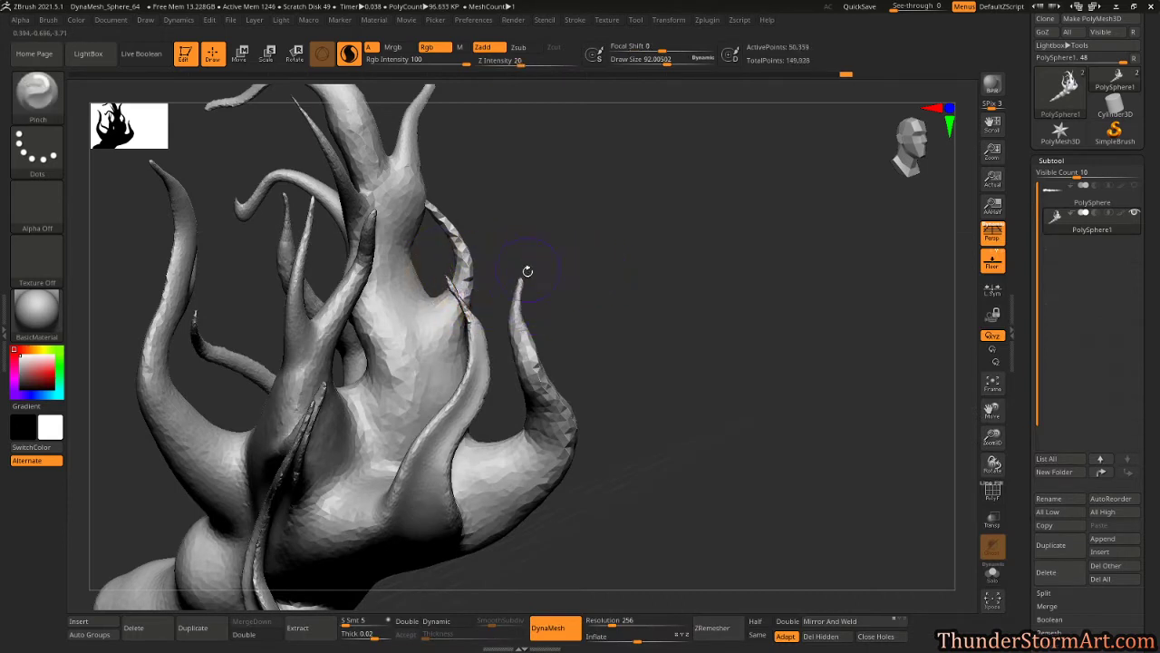
Pinch and smooth the tips of the upper flame tongues.
mouse_move(532, 259)
mouse_down()
mouse_move(566, 233)
mouse_move(614, 291)
mouse_move(570, 219)
mouse_move(540, 221)
mouse_up()
drag(442, 365, 443, 348)
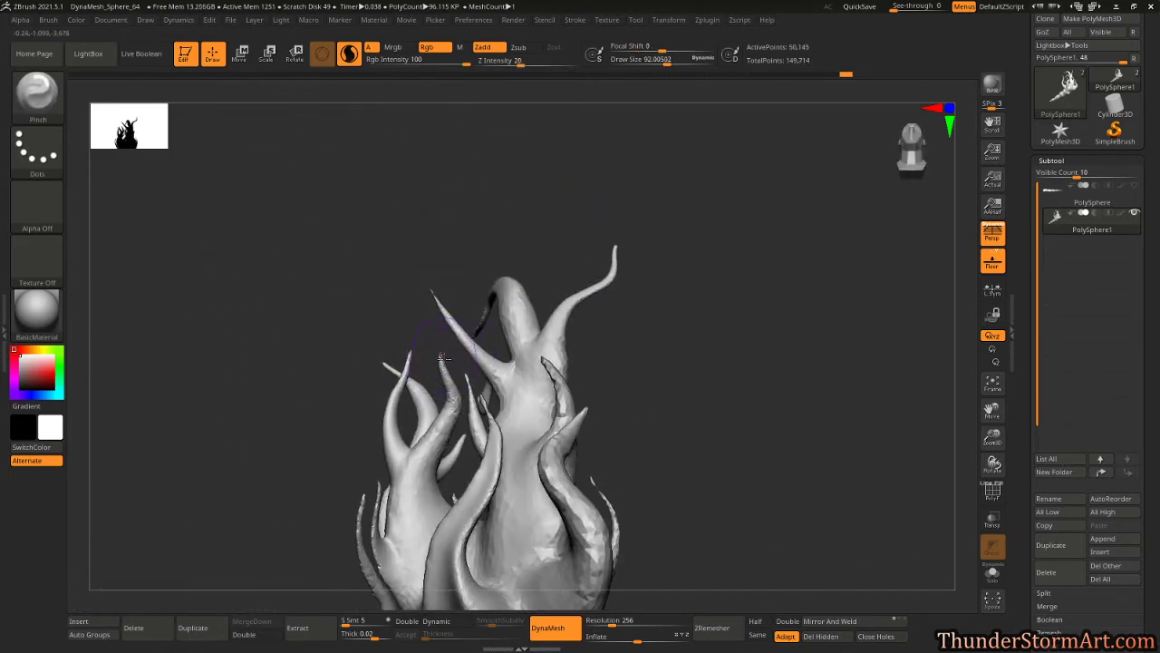
ctrl+drag(436, 257, 439, 286)
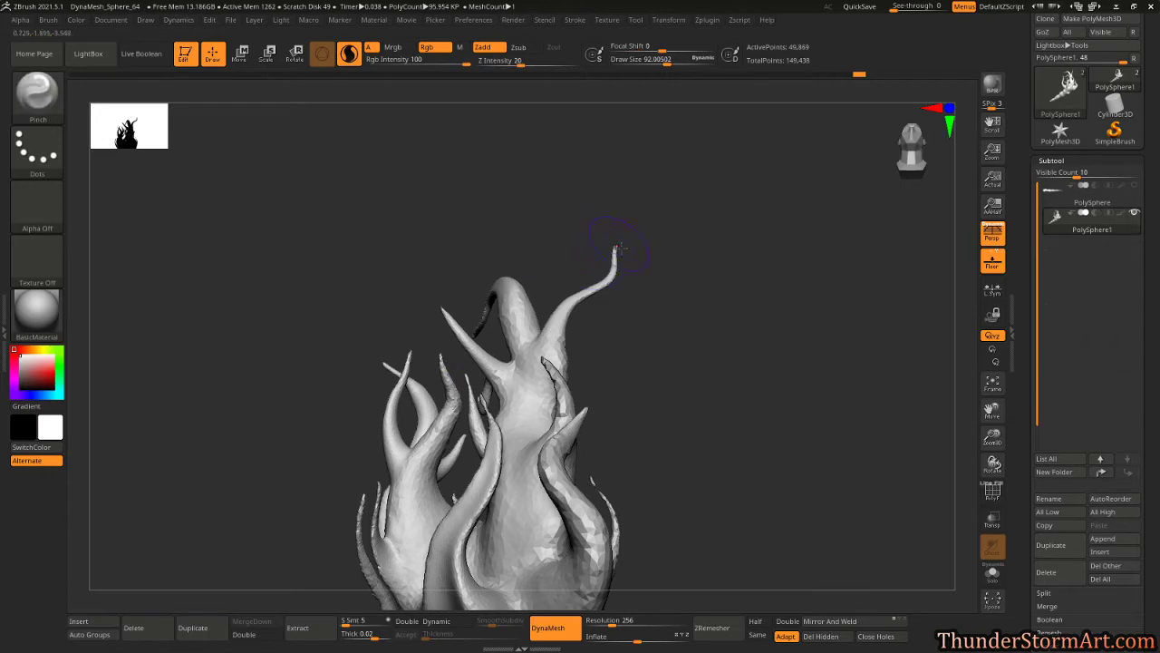
mouse_move(615, 263)
shift+mouse_down()
mouse_move(622, 241)
mouse_move(709, 265)
shift+mouse_up()
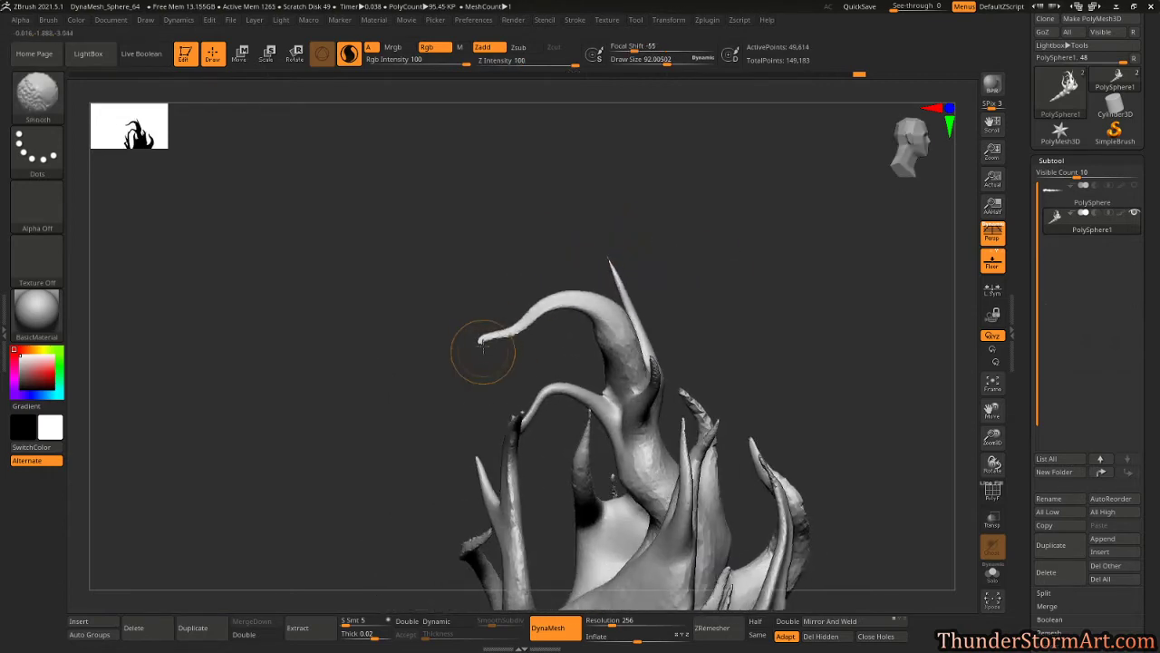
mouse_move(525, 375)
mouse_down()
mouse_move(585, 381)
mouse_move(659, 345)
mouse_move(651, 354)
mouse_up()
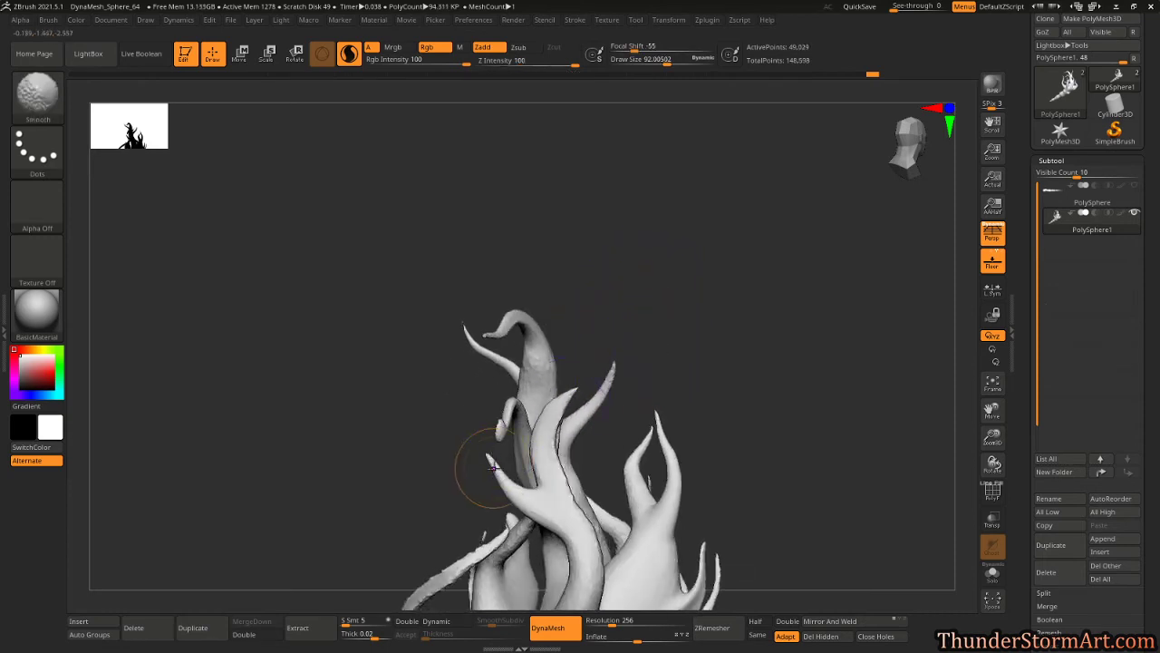
Smooth and pinch the short tongues' tips around the remaining sides of the flame.
shift+drag(488, 455, 528, 406)
ctrl+drag(639, 307, 667, 279)
mouse_move(667, 279)
mouse_down()
mouse_move(681, 273)
mouse_move(716, 296)
mouse_move(658, 336)
mouse_move(650, 277)
mouse_move(679, 275)
mouse_move(685, 290)
mouse_move(605, 290)
mouse_move(515, 355)
mouse_move(635, 353)
mouse_move(677, 275)
mouse_move(695, 302)
mouse_move(668, 343)
mouse_move(622, 324)
mouse_move(676, 394)
mouse_move(584, 338)
mouse_up()
key(shift)
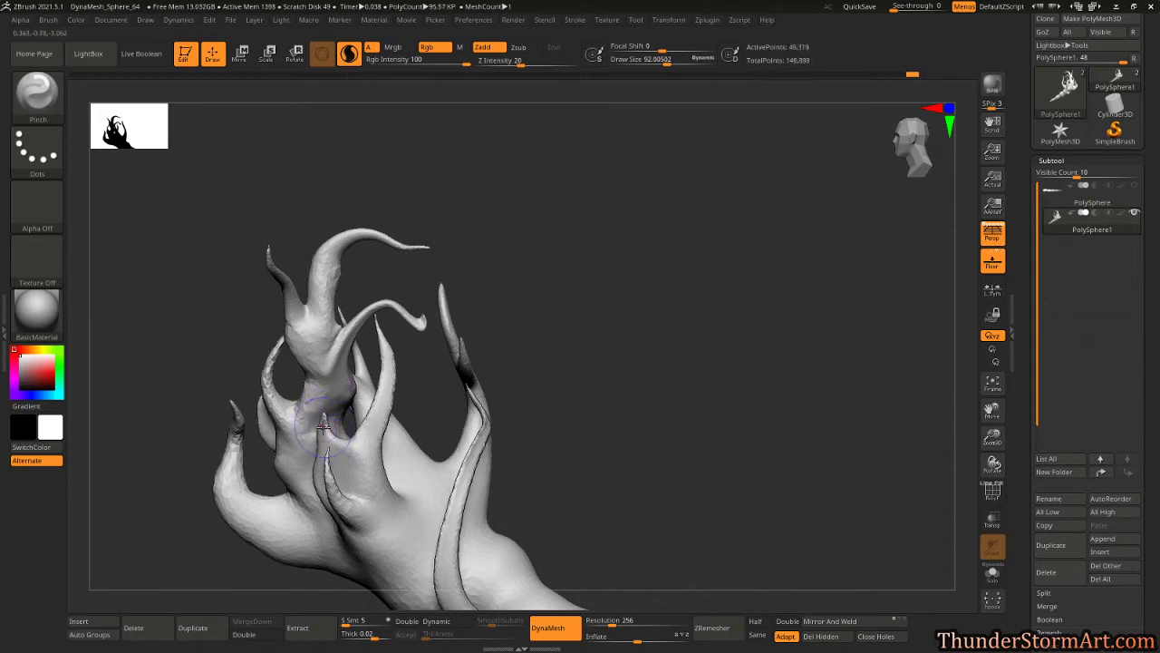
drag(573, 272, 696, 282)
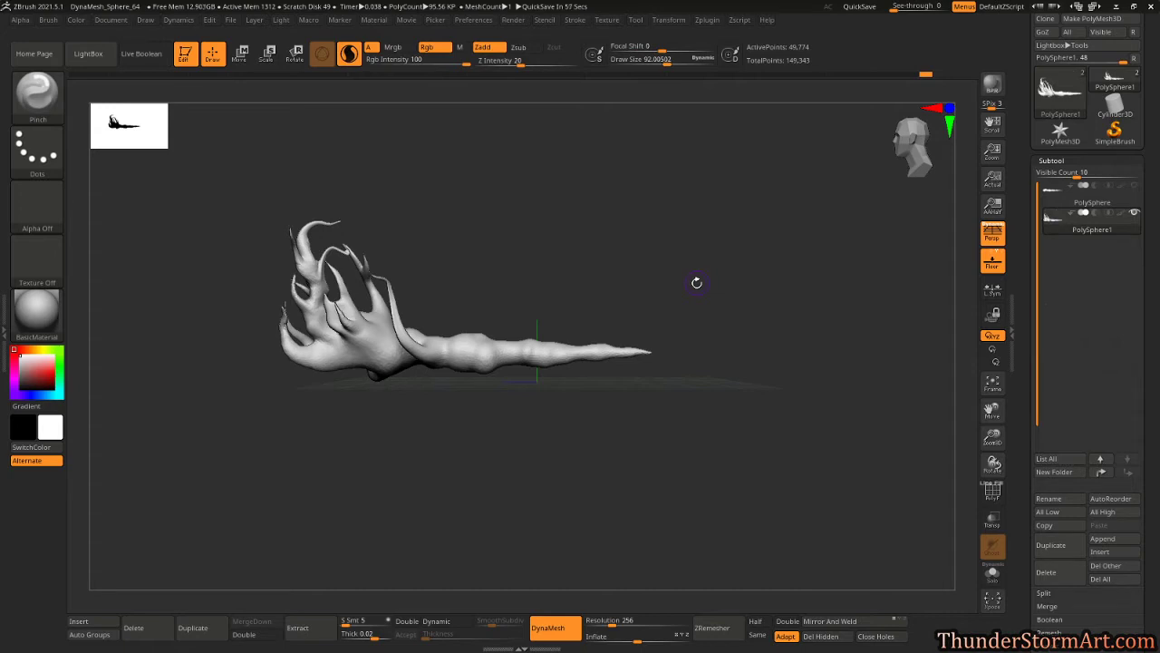
Show the original PolySphere chain subtool alongside the flame and scale it up uniformly.
click(1133, 187)
mouse_move(679, 254)
mouse_down()
mouse_move(569, 270)
mouse_move(690, 257)
mouse_up()
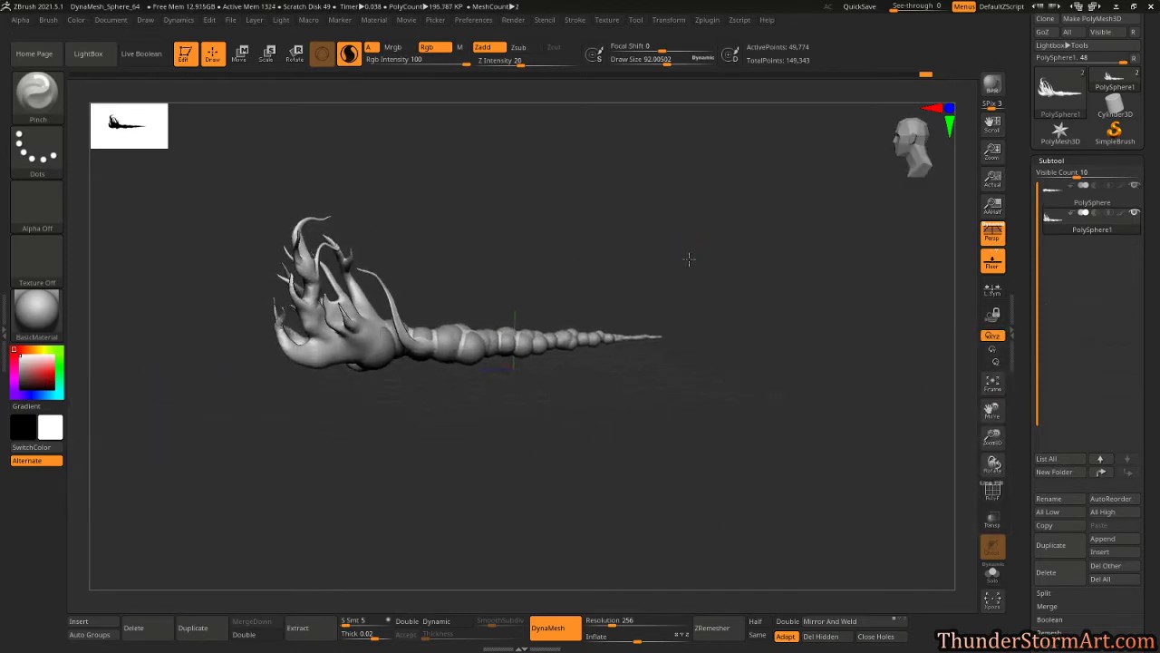
click(1047, 196)
key(e)
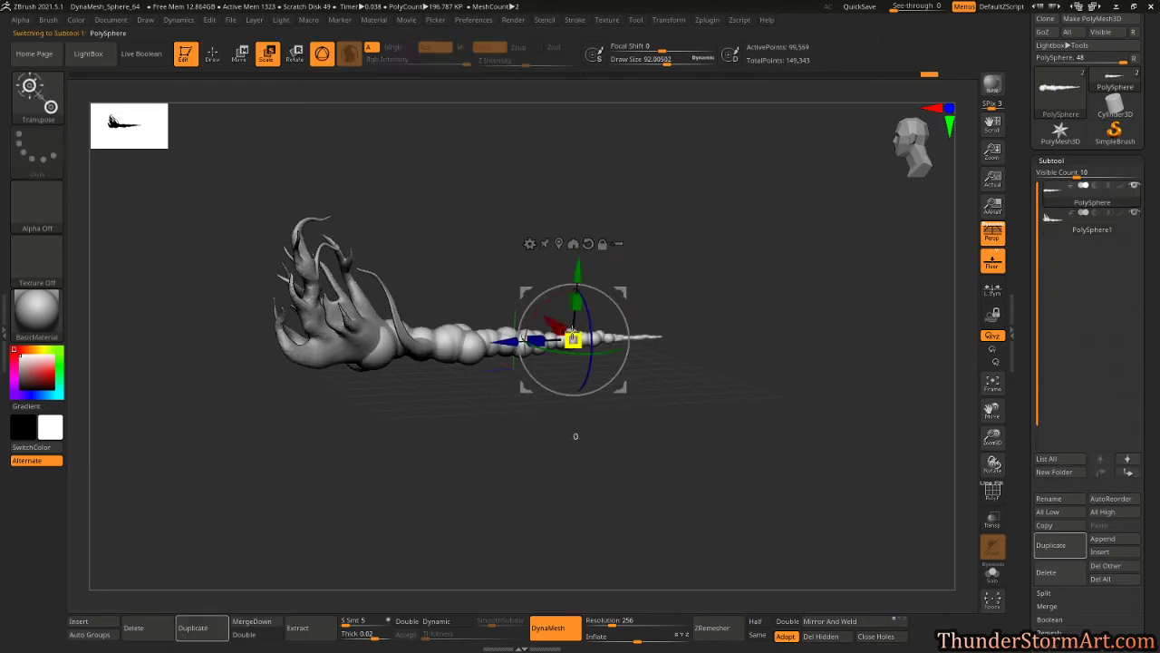
drag(573, 338, 596, 313)
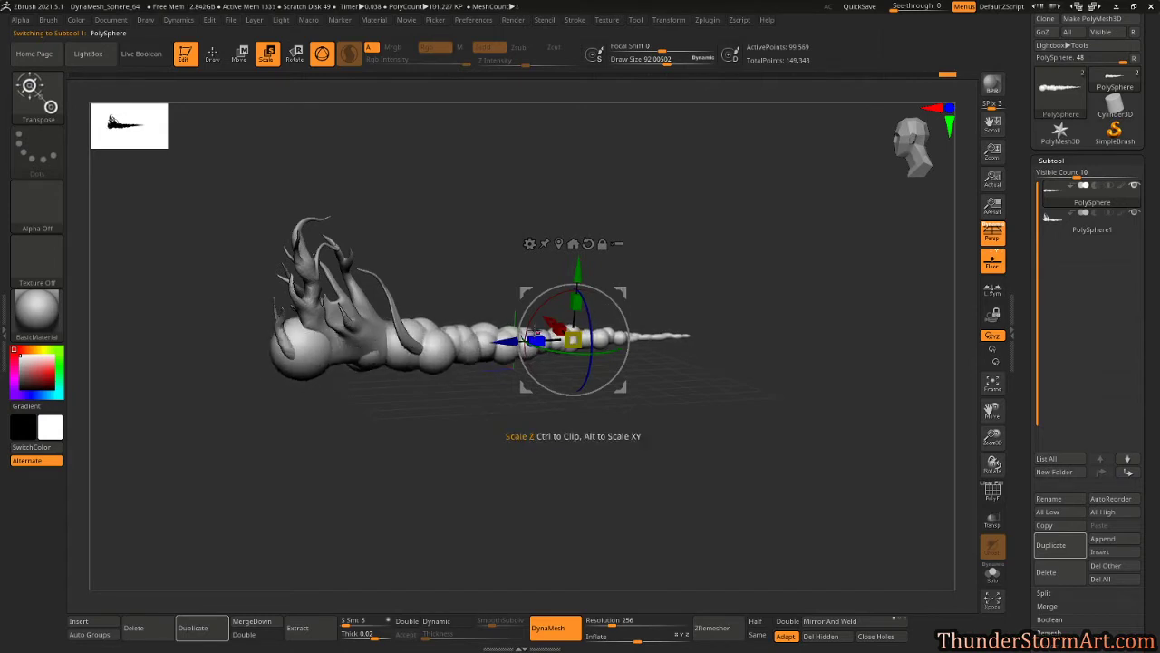
Move the enlarged sphere chain along its length, toward its thin end.
drag(535, 333, 569, 339)
mouse_move(590, 455)
mouse_down()
mouse_move(549, 456)
mouse_move(619, 443)
mouse_move(585, 459)
mouse_move(460, 456)
mouse_move(448, 482)
mouse_move(509, 494)
mouse_move(572, 487)
mouse_move(575, 472)
mouse_up()
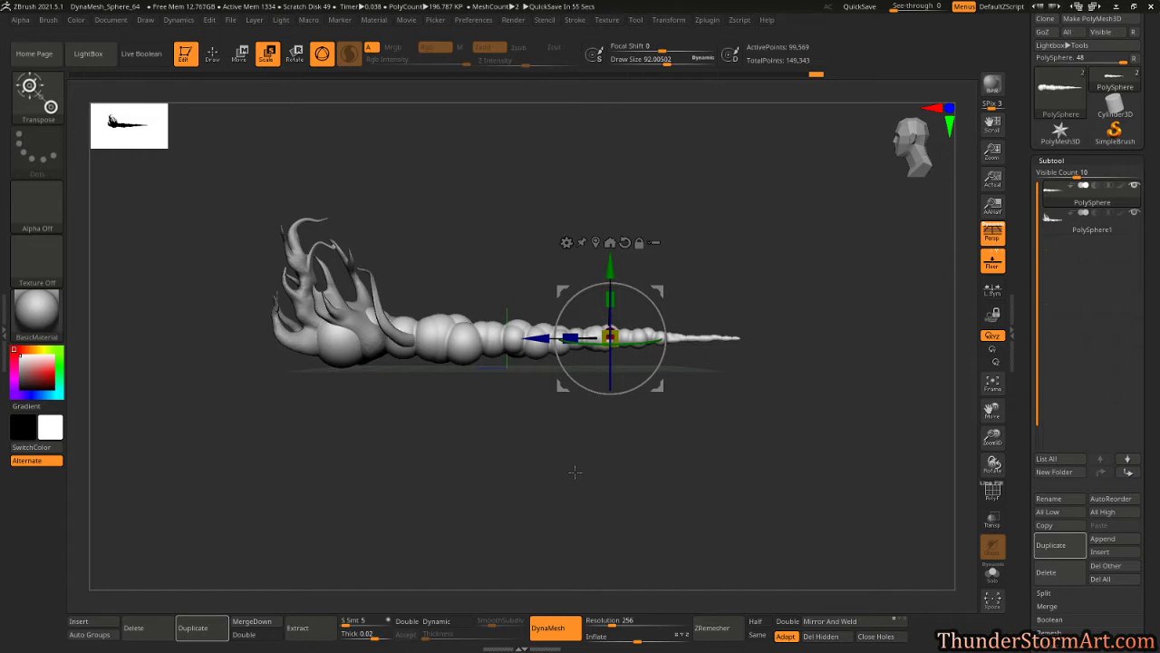
drag(560, 194, 708, 257)
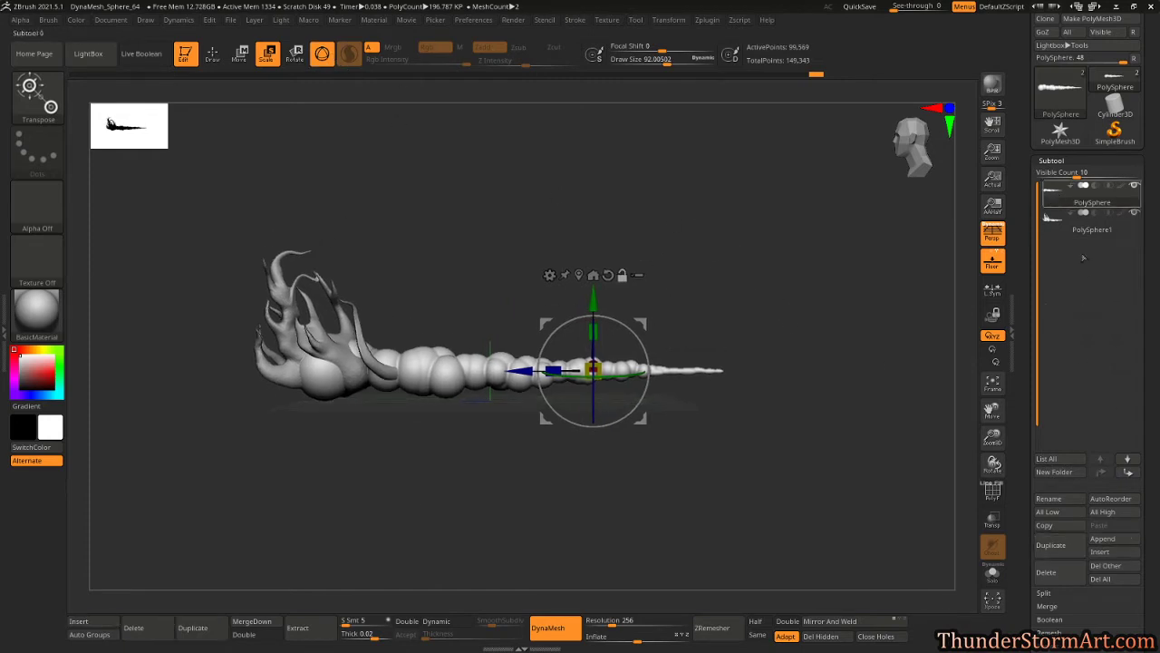
Duplicate the enlarged sphere chain and turn on transparency so the other subtools show through.
click(1051, 545)
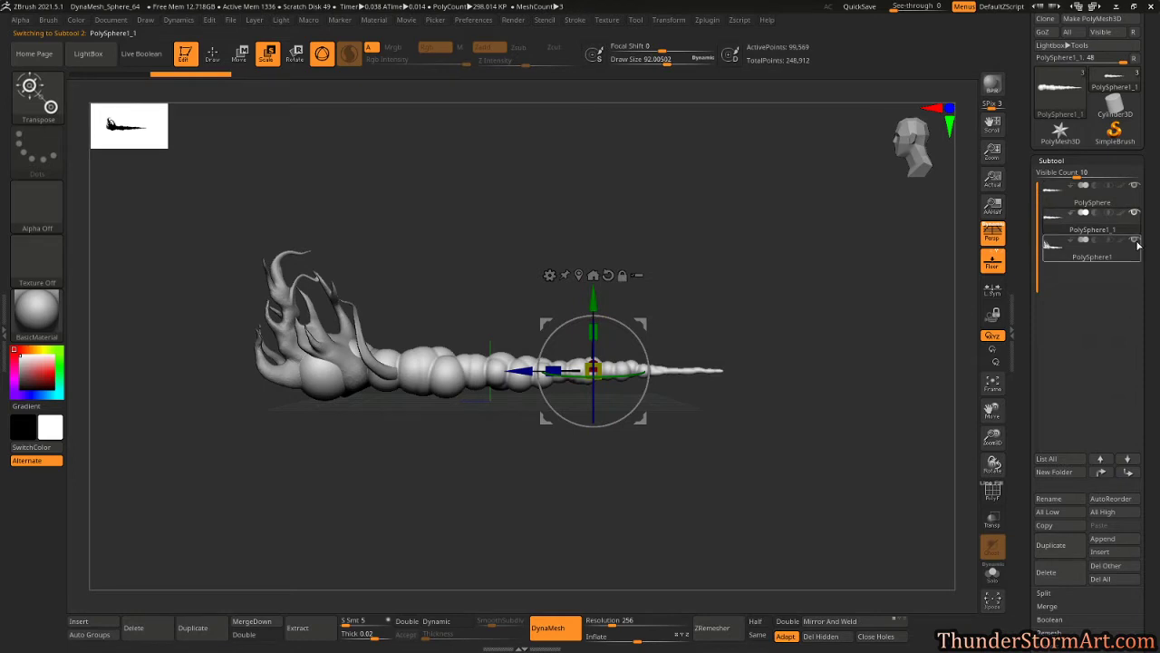
click(1135, 241)
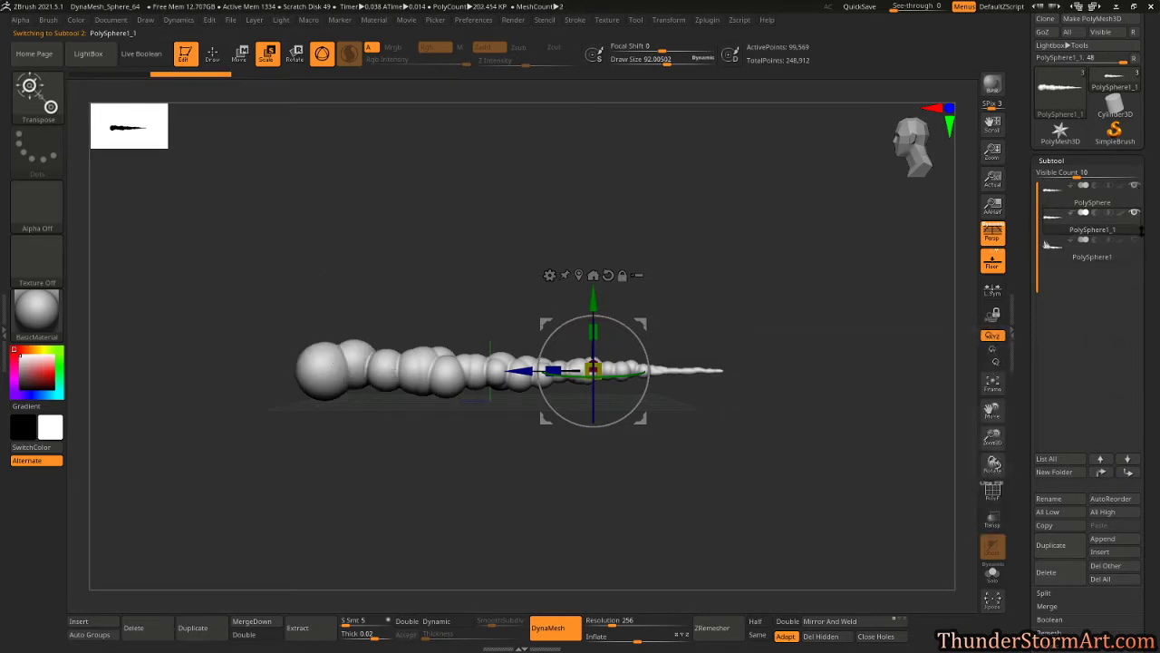
click(1135, 240)
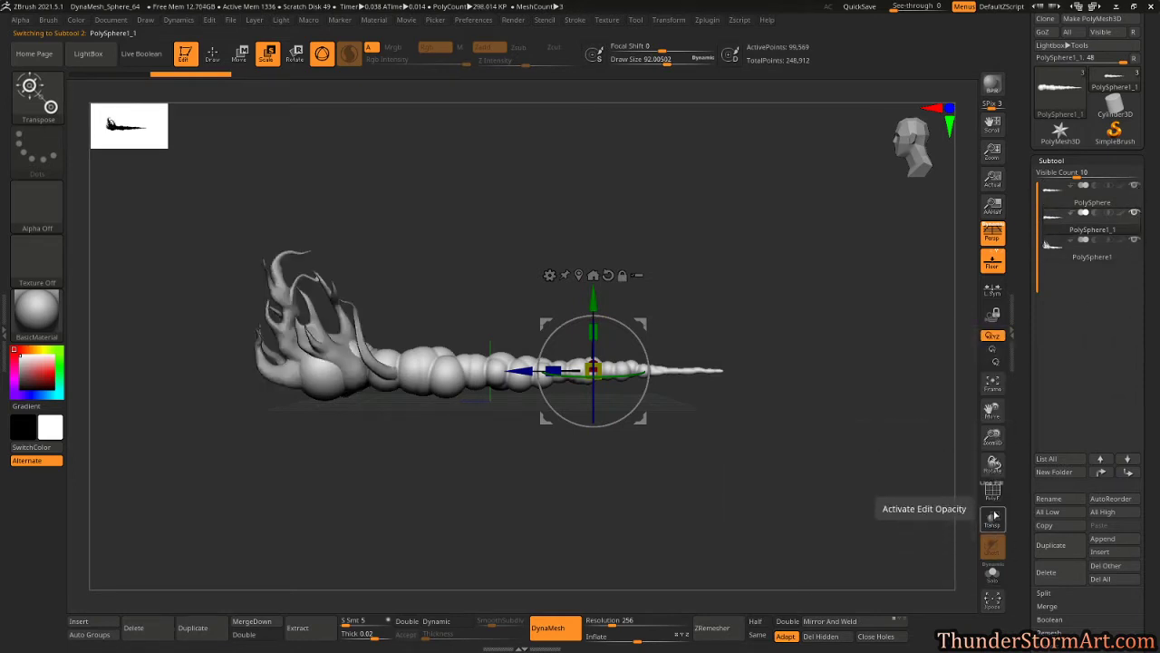
click(993, 520)
alt+drag(673, 498, 699, 505)
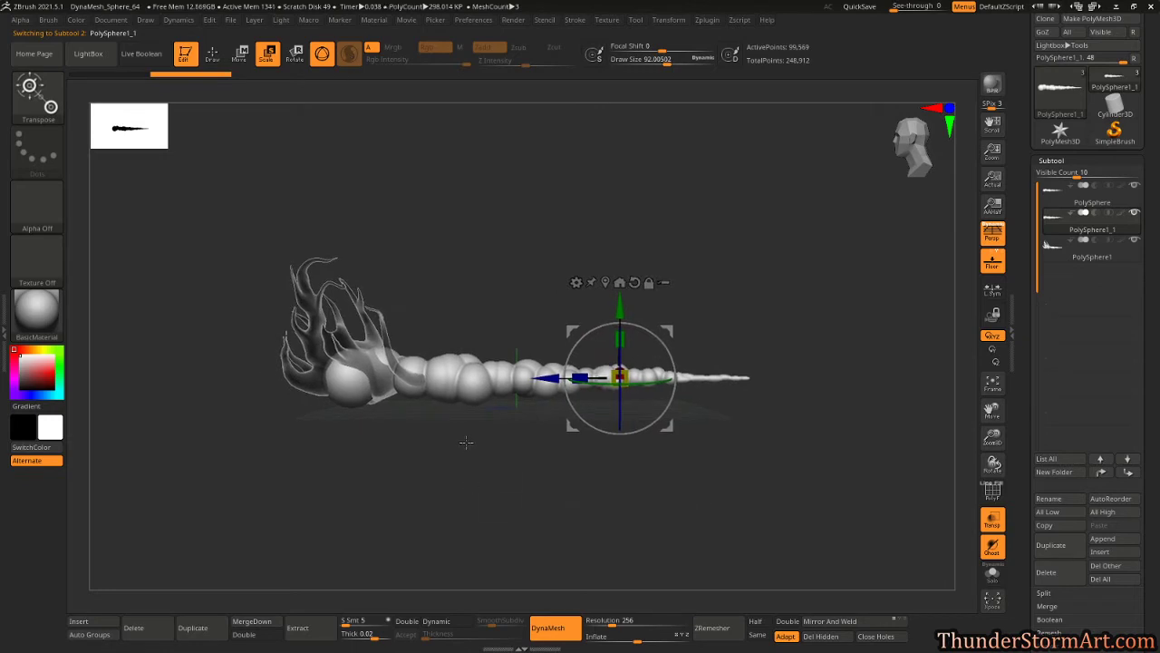
Set the draw size to about 441 and smooth the duplicated sphere chain along its length.
key(q)
key(s)
drag(467, 462, 487, 463)
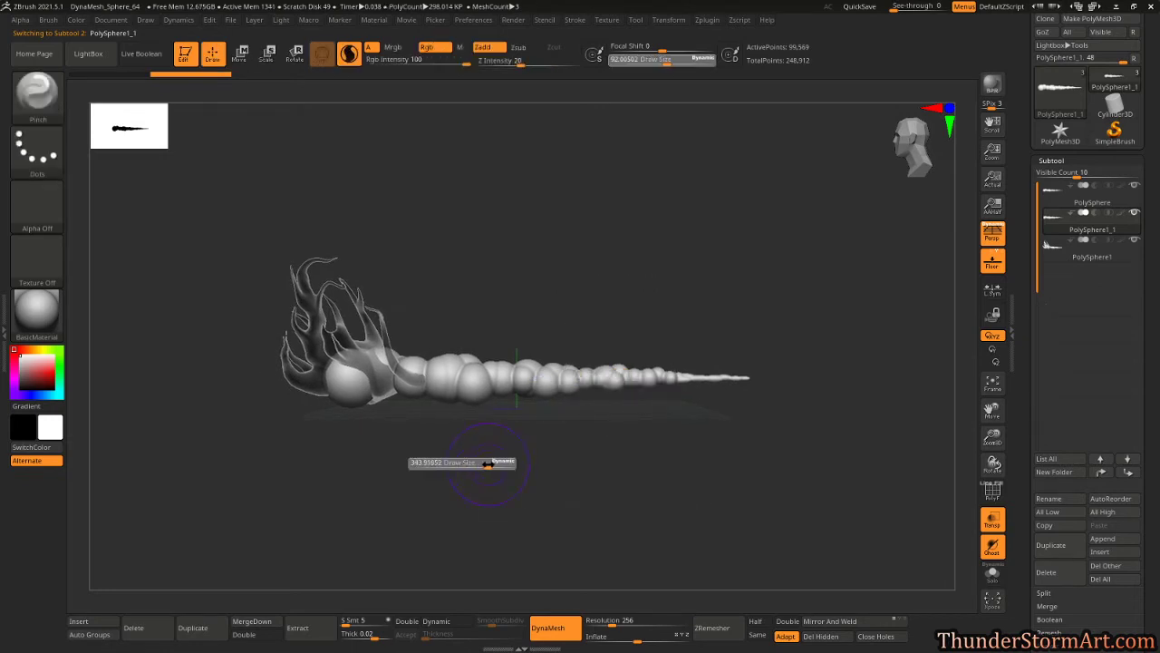
mouse_move(347, 378)
shift+mouse_down()
mouse_move(535, 390)
mouse_move(716, 379)
mouse_move(685, 375)
shift+mouse_up()
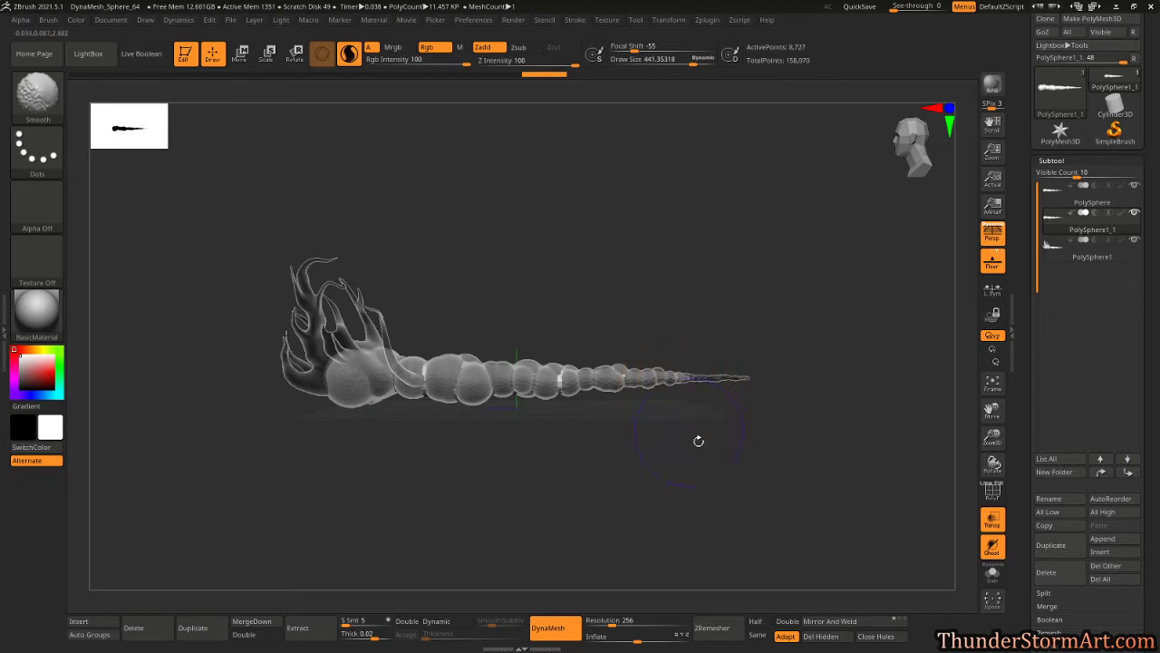
alt+drag(699, 441, 715, 468)
shift+drag(491, 380, 369, 380)
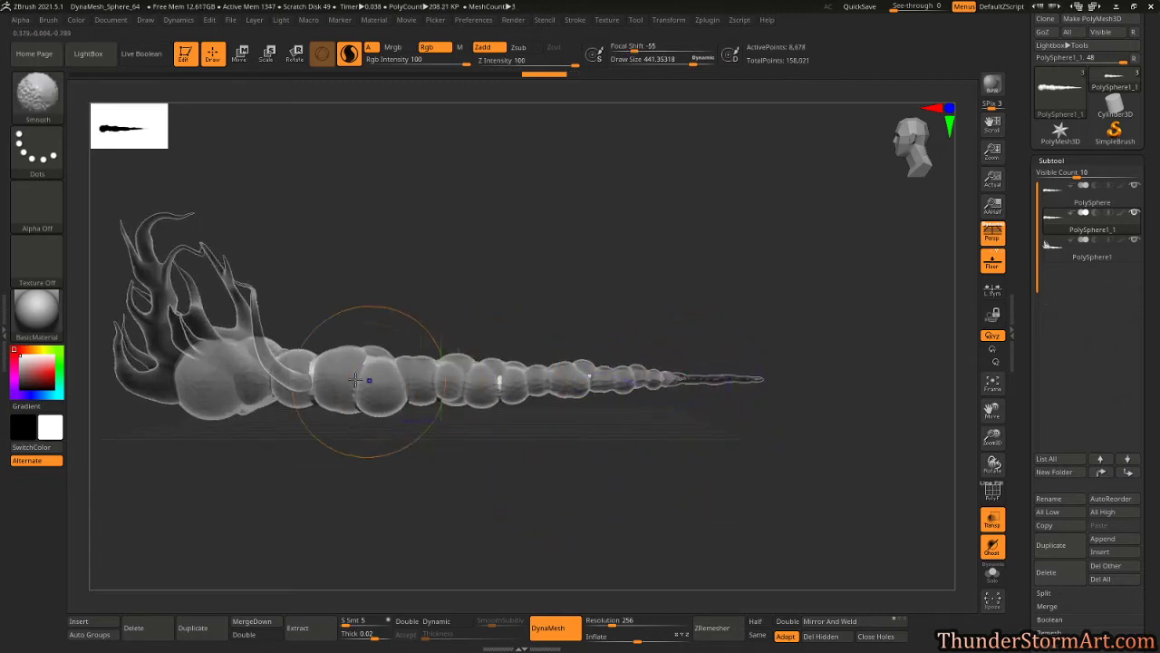
mouse_move(414, 471)
alt+mouse_down()
mouse_move(525, 451)
mouse_move(399, 494)
mouse_move(399, 513)
mouse_move(411, 483)
alt+mouse_up()
Inflate the duplicated chain from its thick end toward the thin end using the Inflat brush at a draw size of about 642.
key(b)
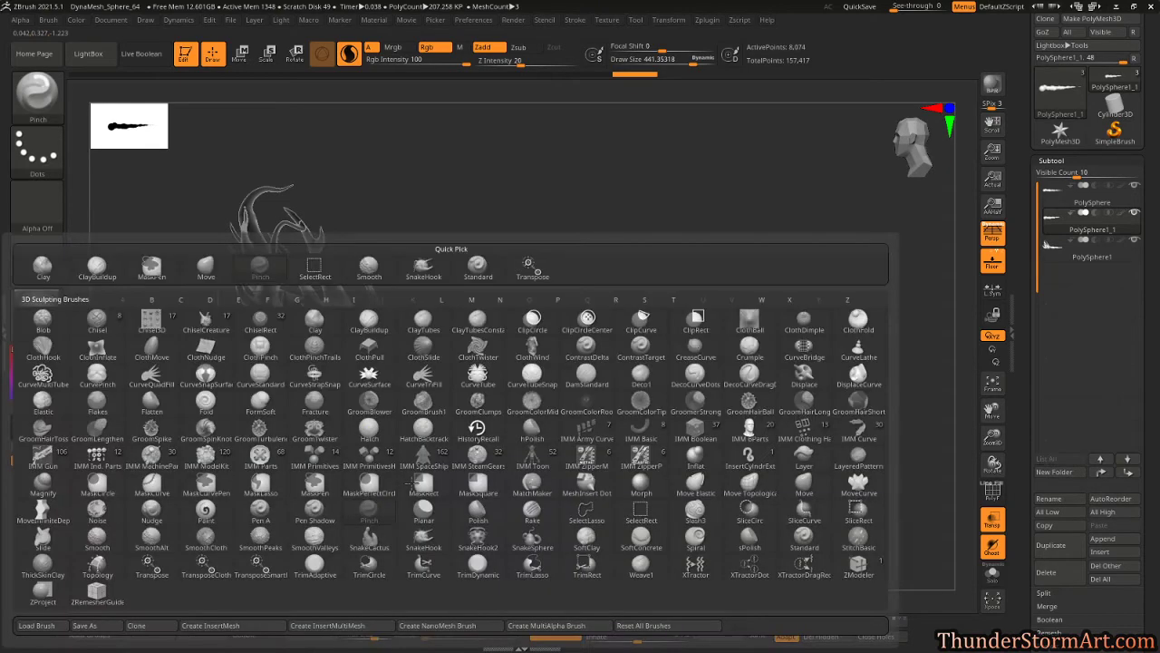
key(i)
key(n)
key(s)
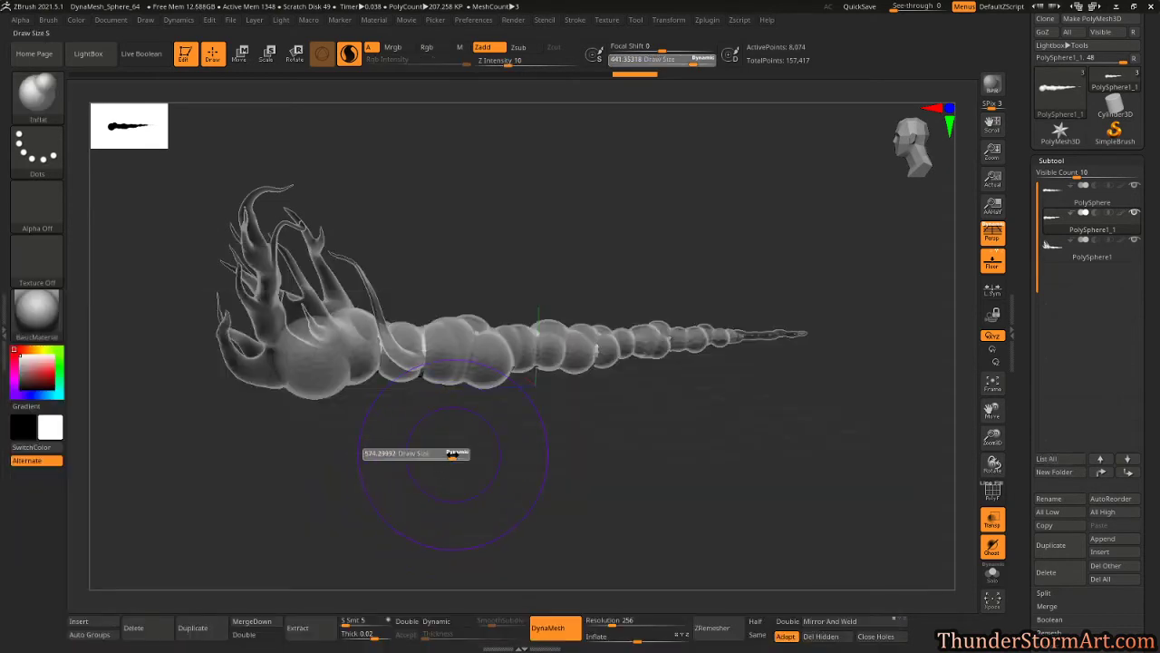
drag(458, 453, 479, 453)
drag(319, 336, 634, 342)
mouse_move(580, 437)
ctrl+mouse_down()
mouse_move(686, 495)
mouse_move(664, 501)
mouse_move(623, 445)
mouse_move(746, 377)
mouse_move(739, 427)
mouse_move(770, 456)
mouse_move(697, 480)
ctrl+mouse_up()
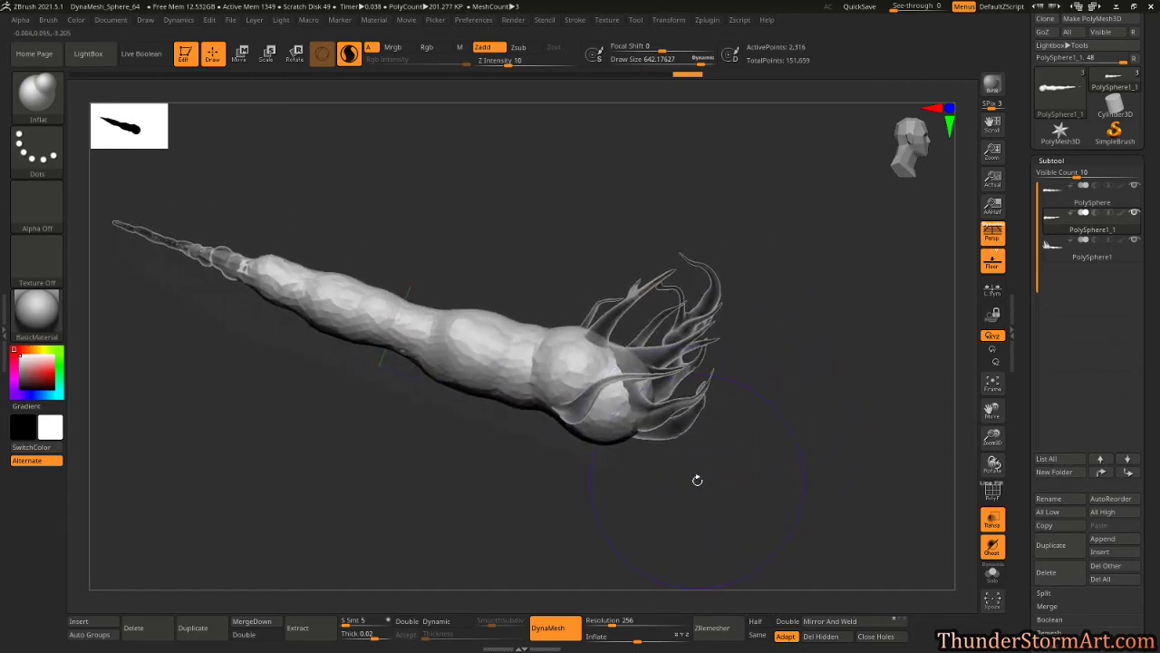
Pull a thick tongue out of the duplicated chain's thick end with SnakeHook at a draw size of about 469.
key(b)
key(s)
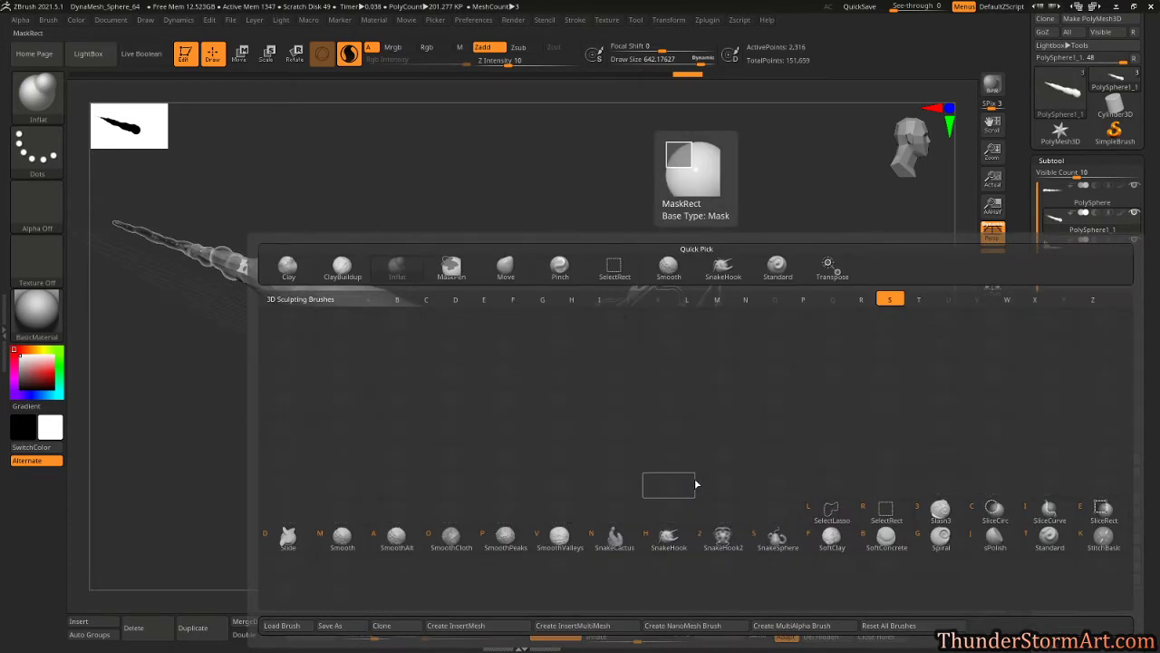
key(h)
drag(675, 476, 689, 466)
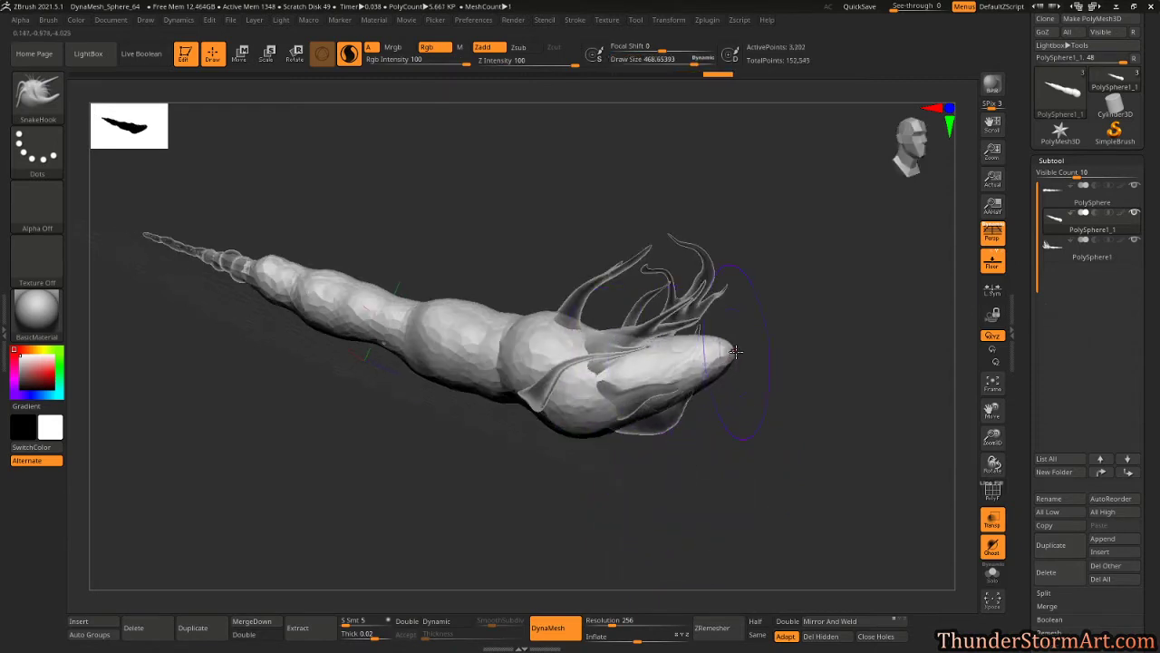
drag(785, 331, 778, 311)
Pull a second broad lobe out of the thick end, beside the first thick tongue.
mouse_move(758, 486)
mouse_down()
mouse_move(761, 427)
mouse_move(798, 453)
mouse_move(841, 418)
mouse_move(707, 402)
mouse_move(798, 402)
mouse_move(760, 358)
mouse_up()
mouse_move(675, 390)
mouse_down()
mouse_move(657, 385)
mouse_move(642, 353)
mouse_up()
drag(489, 309, 468, 292)
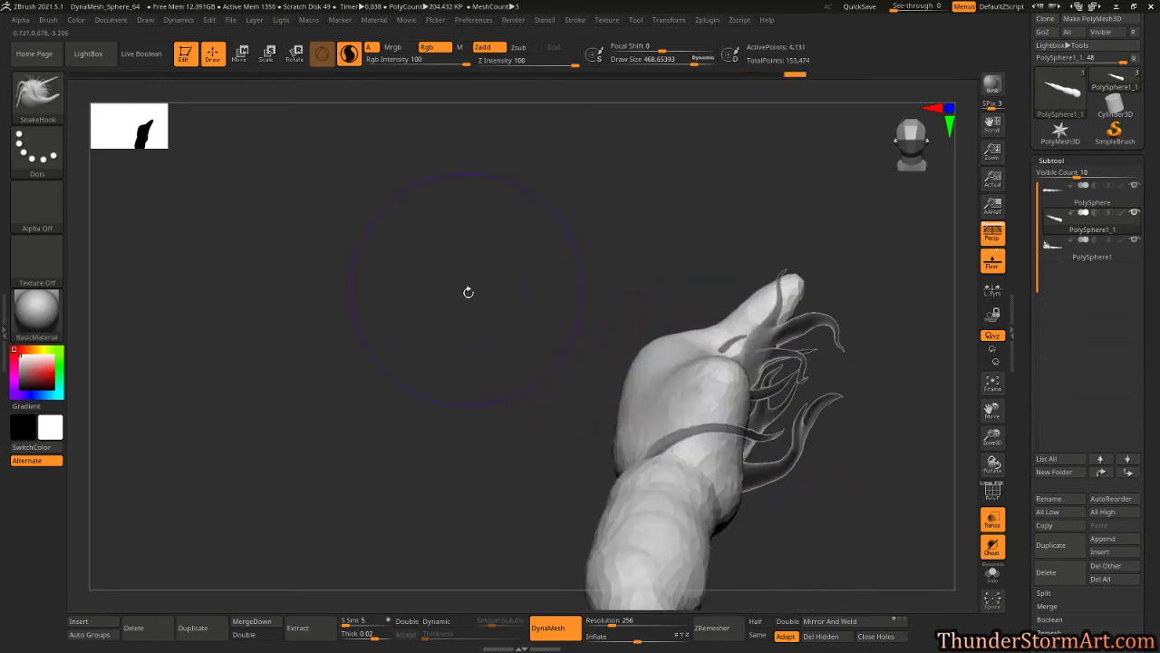
mouse_move(839, 453)
mouse_down()
mouse_move(729, 442)
mouse_move(769, 483)
mouse_move(804, 436)
mouse_up()
mouse_move(850, 500)
alt+mouse_down()
mouse_move(736, 358)
mouse_move(743, 407)
mouse_move(347, 324)
mouse_move(389, 445)
mouse_move(241, 432)
alt+mouse_up()
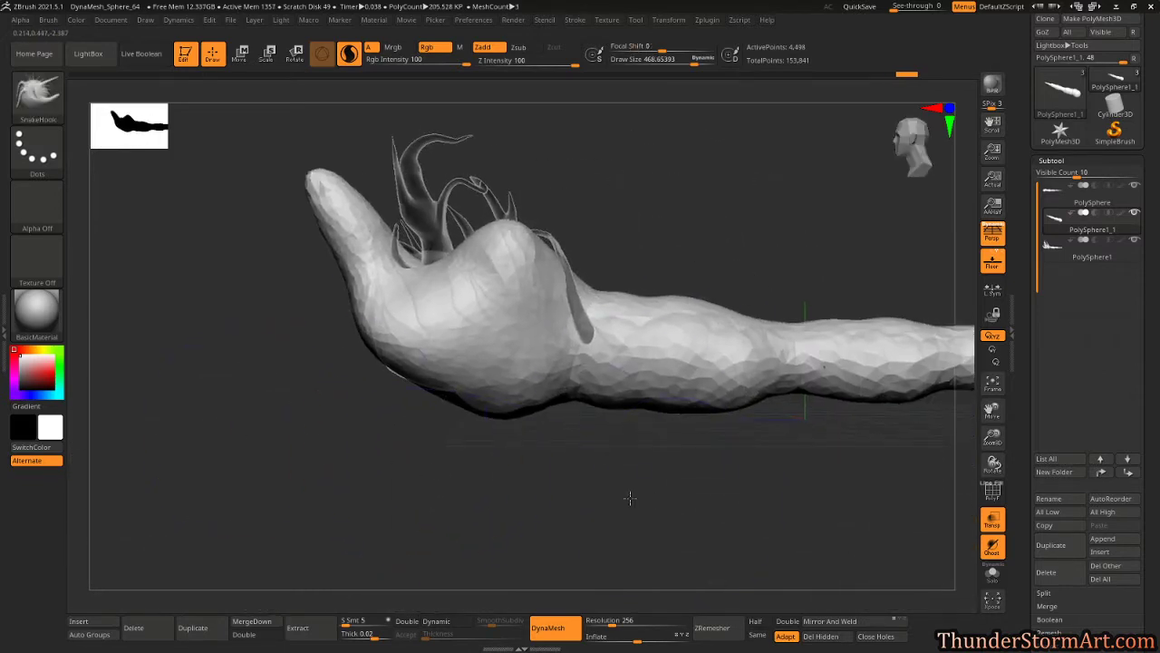
mouse_move(630, 498)
alt+mouse_down()
mouse_move(536, 518)
mouse_move(608, 501)
alt+mouse_up()
drag(604, 510, 634, 454)
drag(662, 366, 699, 379)
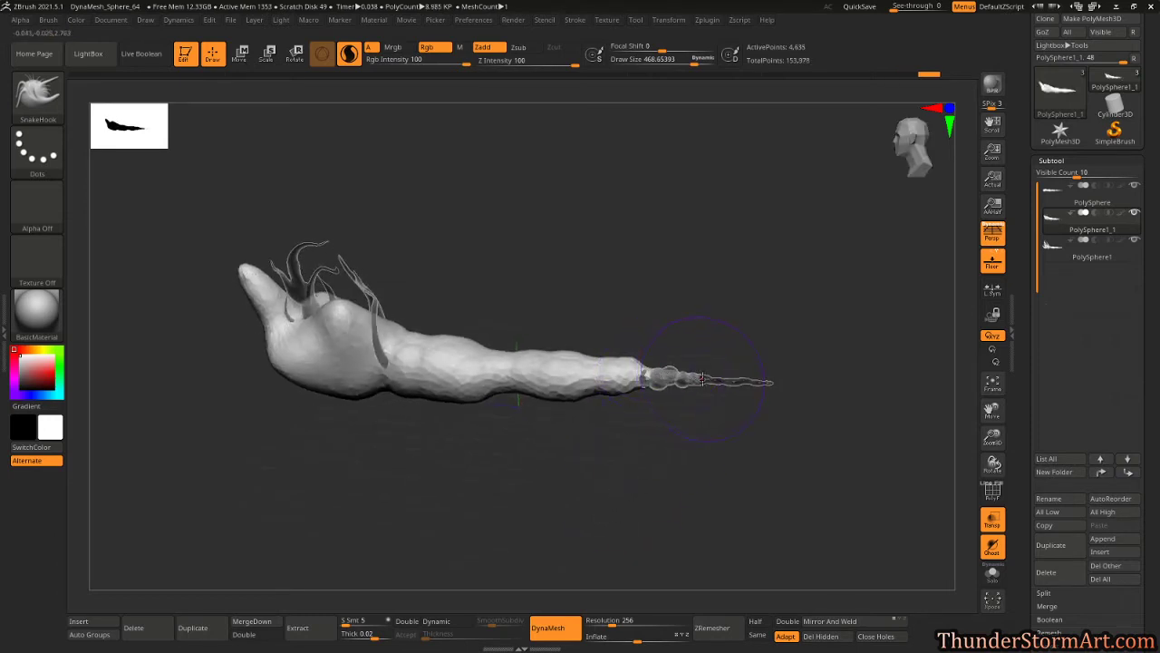
key(ctrl+z)
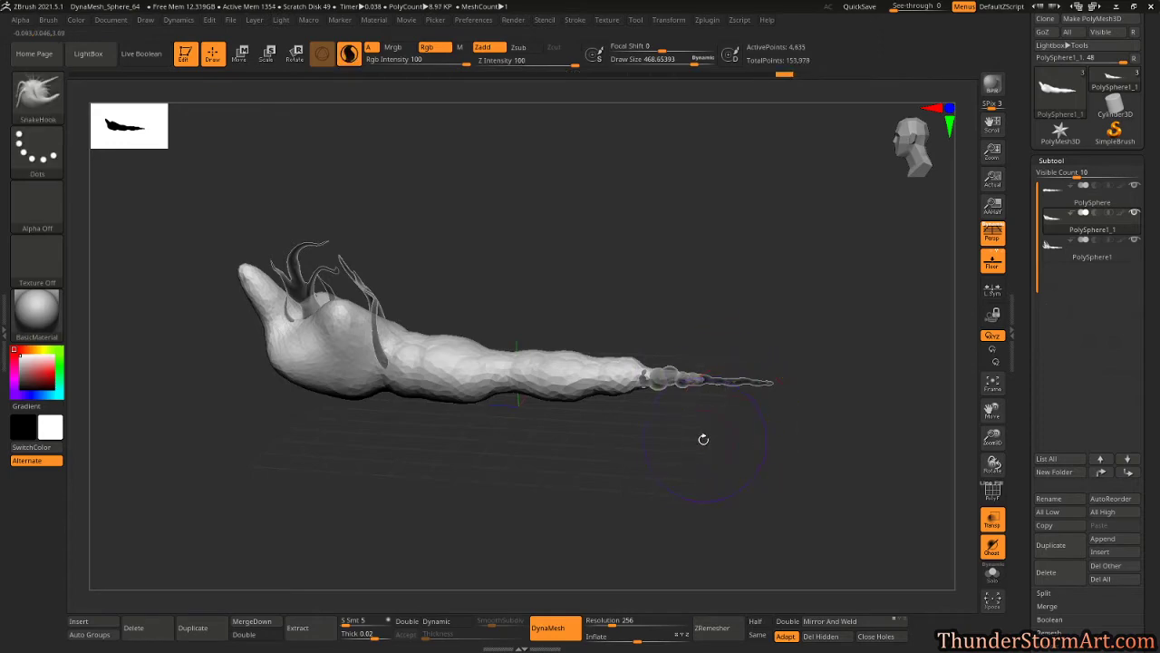
Smooth the duplicated chain's thin end and thicken it with the Inflat brush.
shift+drag(732, 383, 736, 387)
key(b)
key(i)
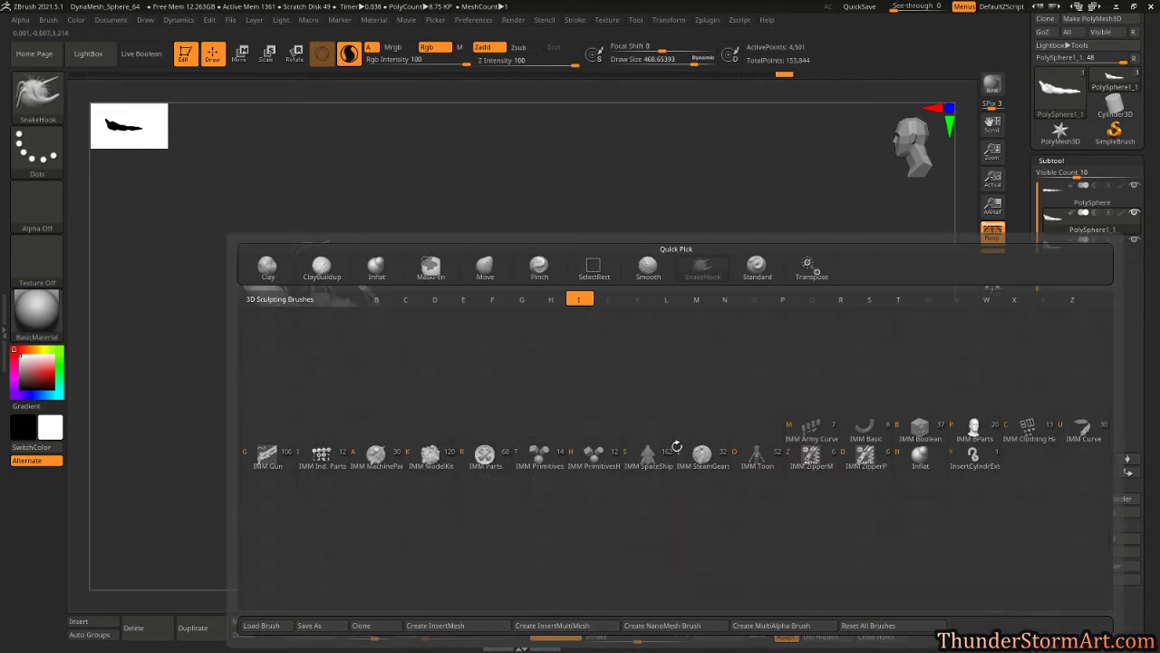
key(n)
drag(660, 377, 682, 383)
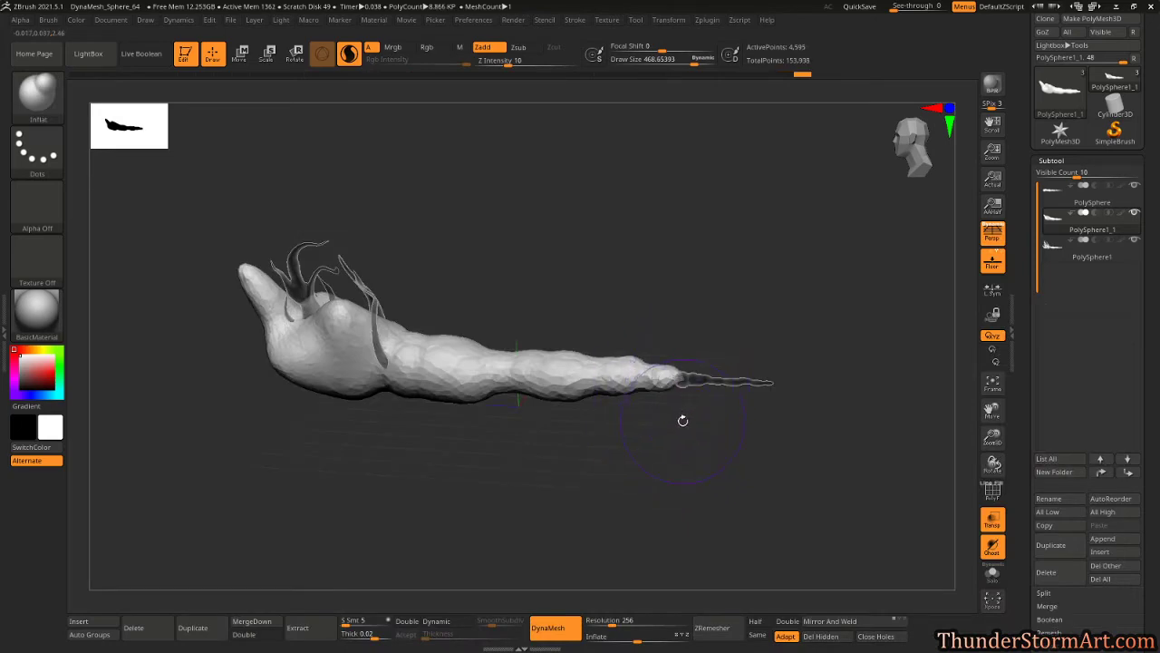
Stretch the thin end over the inner chain's tip with SnakeHook at a draw size of about 344.
key(b)
key(s)
key(h)
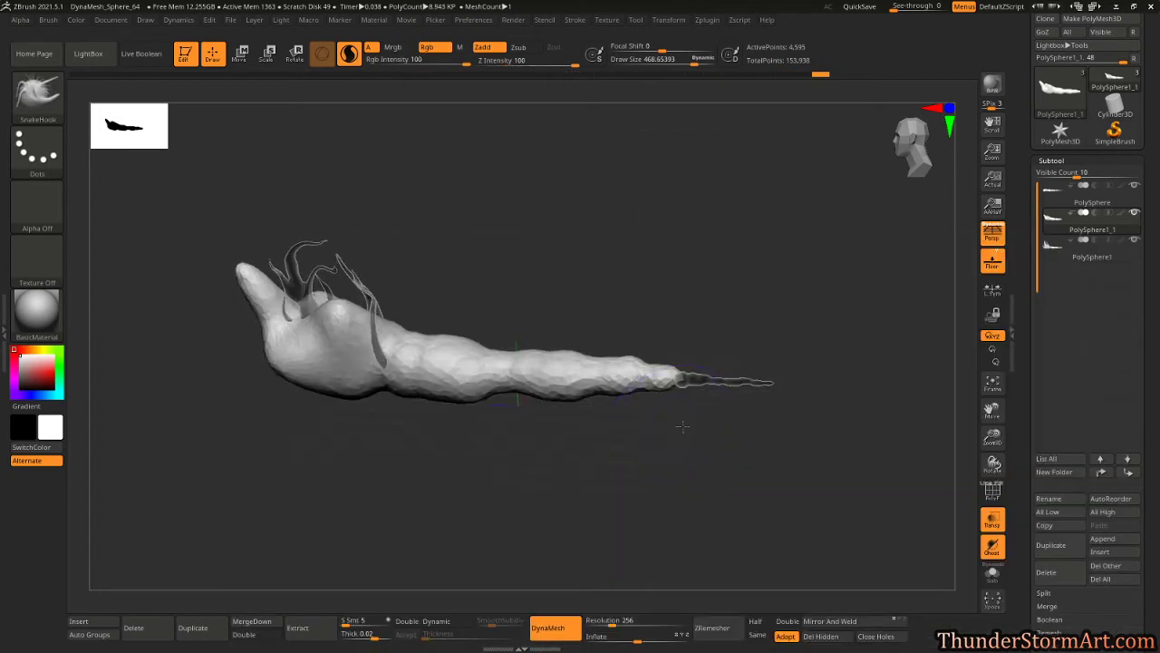
key(s)
drag(684, 426, 695, 402)
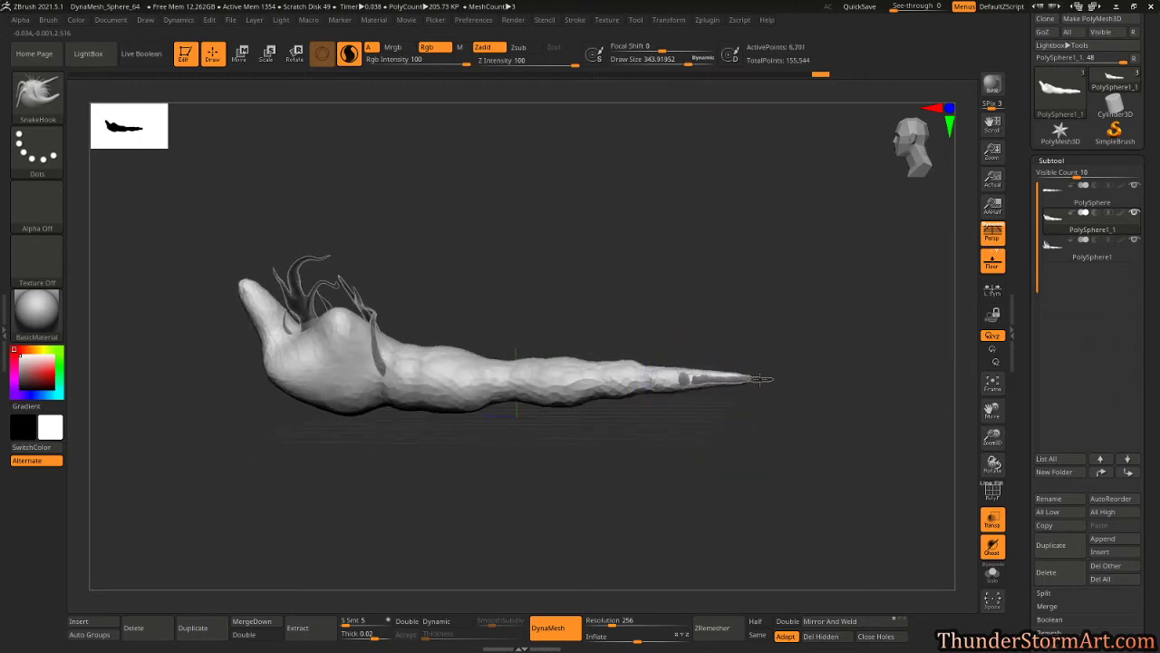
drag(744, 444, 747, 534)
key(ctrl+z)
drag(747, 428, 738, 473)
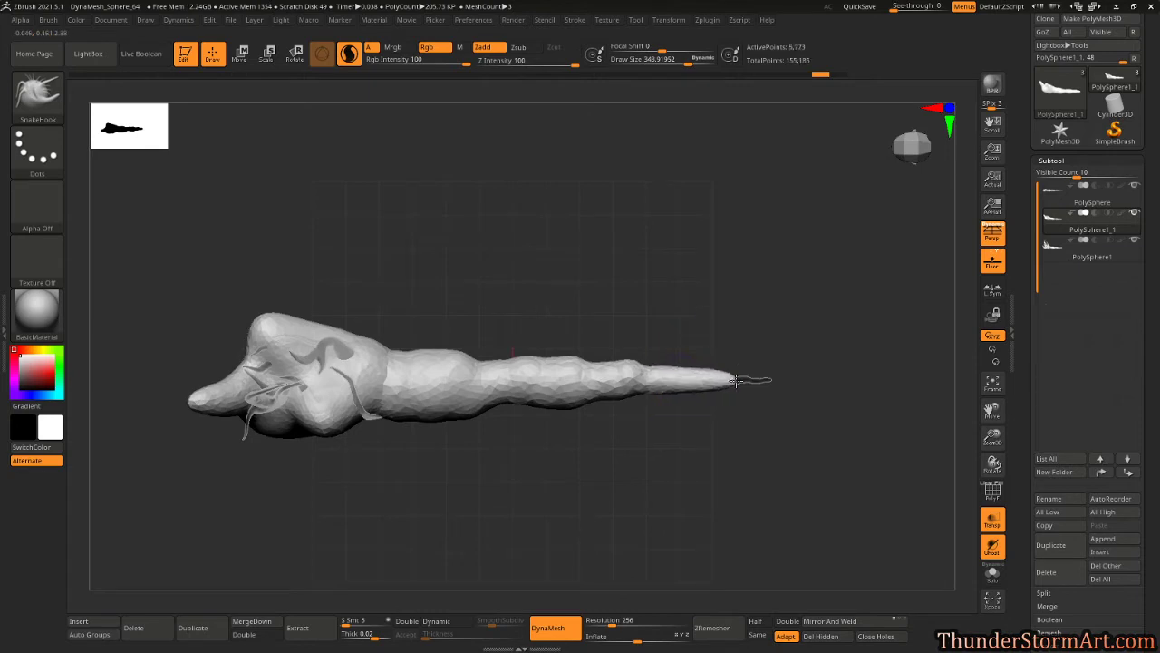
right_drag(756, 435, 729, 354)
Sharpen the thin end's tip with the Pinch brush at a draw size of about 512.
key(b)
key(p)
key(i)
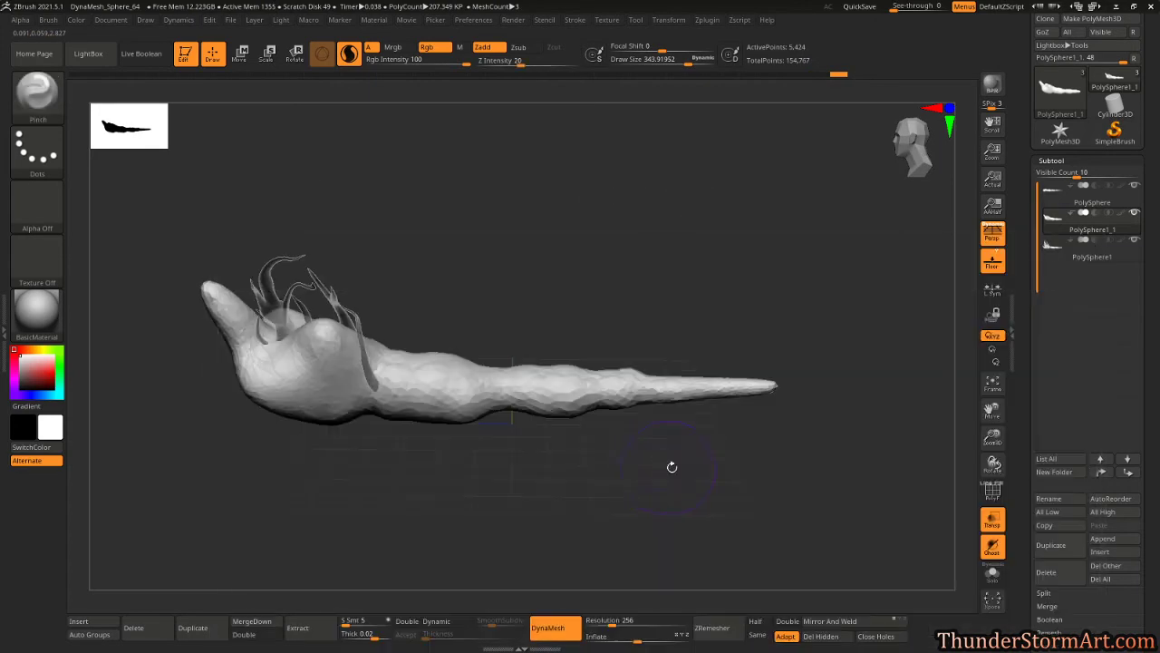
key(s)
drag(696, 458, 754, 439)
key(s)
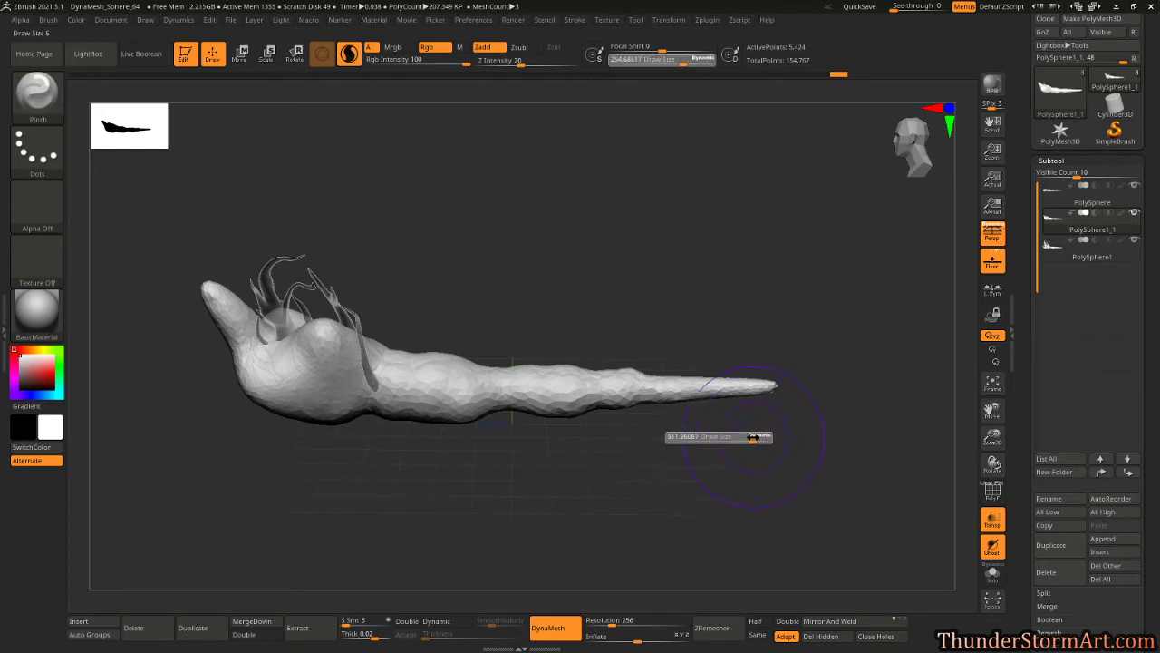
drag(742, 388, 744, 390)
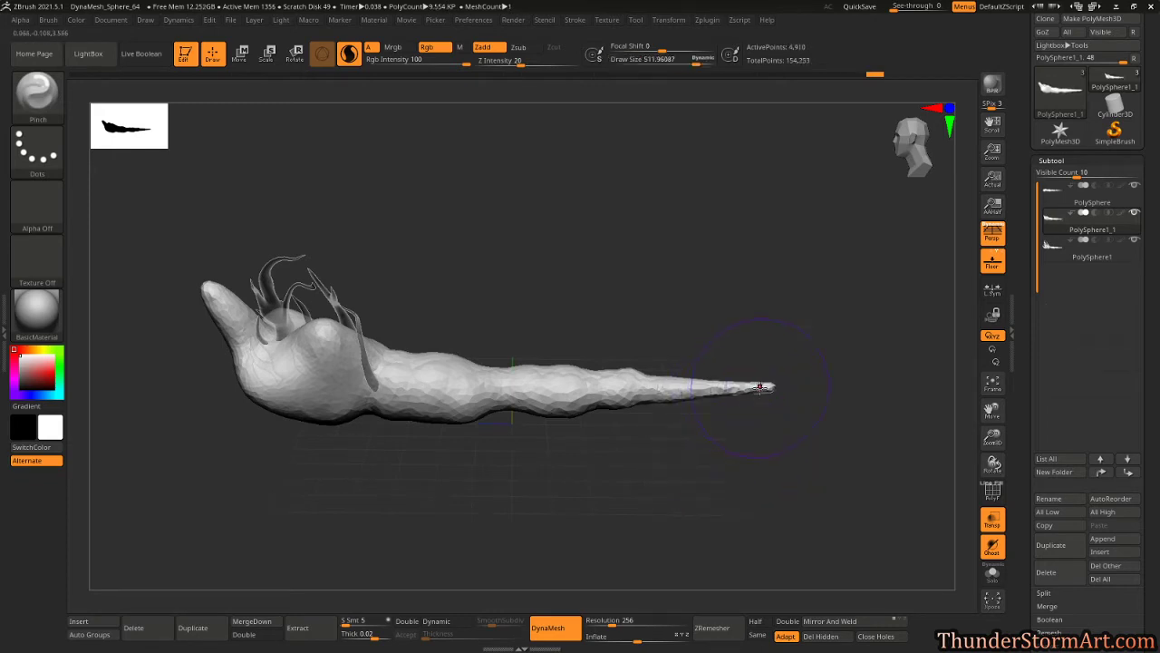
drag(791, 495, 731, 426)
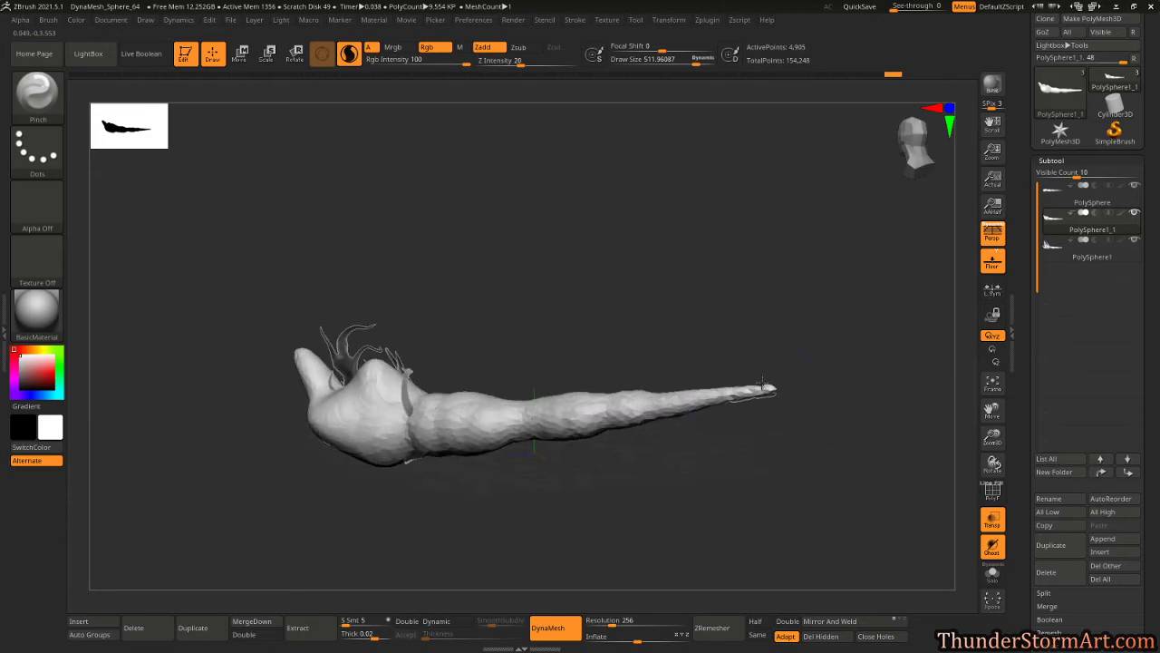
Reshape the narrow tip with the Move brush, nudging its end slightly outward and down.
key(b)
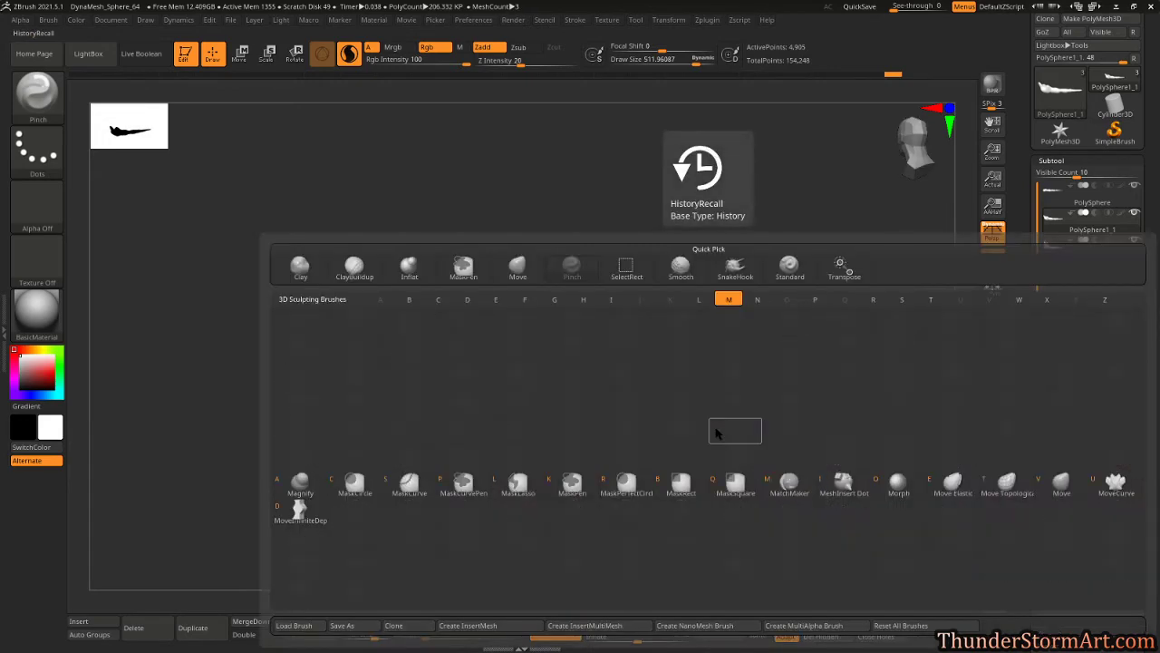
key(m)
key(v)
right_drag(765, 401, 779, 456)
mouse_move(779, 457)
alt+mouse_down()
mouse_move(711, 434)
mouse_move(678, 385)
mouse_move(688, 374)
alt+mouse_up()
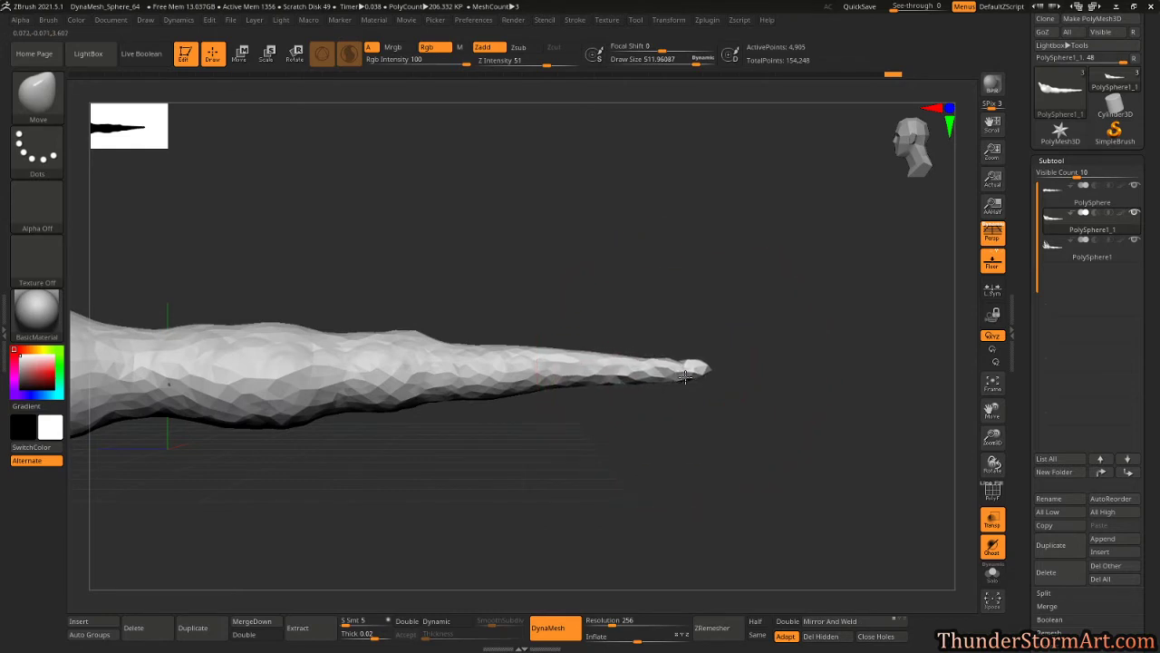
drag(614, 367, 601, 376)
drag(701, 367, 705, 372)
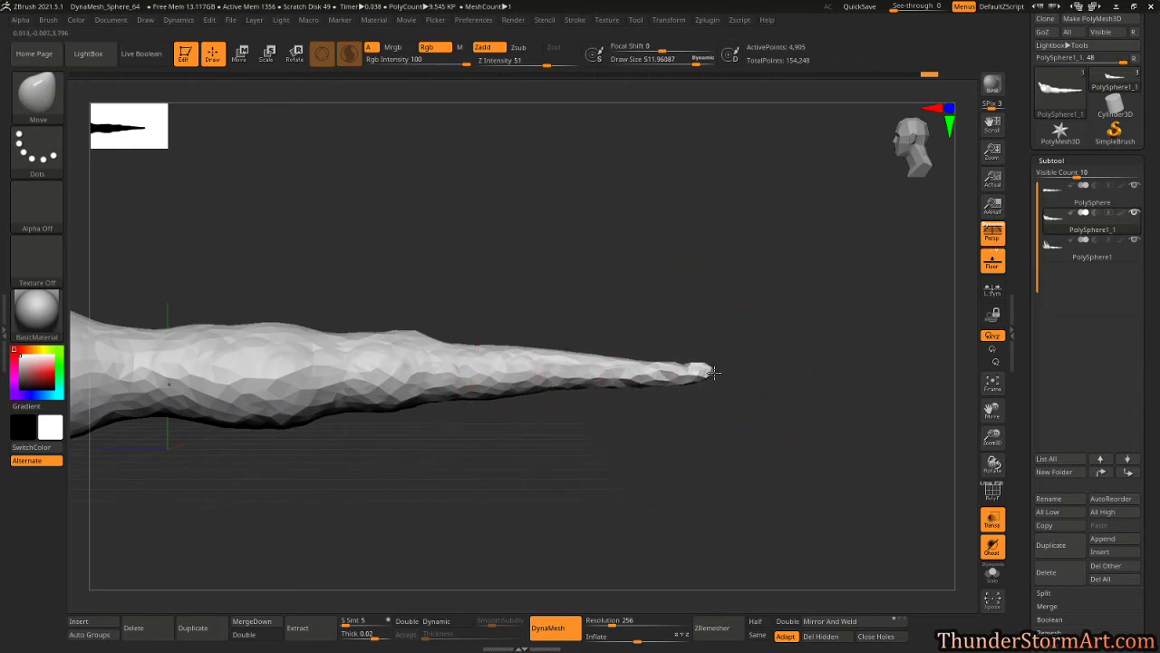
mouse_move(679, 441)
alt+mouse_down()
mouse_move(559, 433)
mouse_move(585, 472)
mouse_move(518, 498)
mouse_move(536, 456)
mouse_move(445, 454)
alt+mouse_up()
drag(445, 455, 418, 455)
right_drag(419, 455, 540, 332)
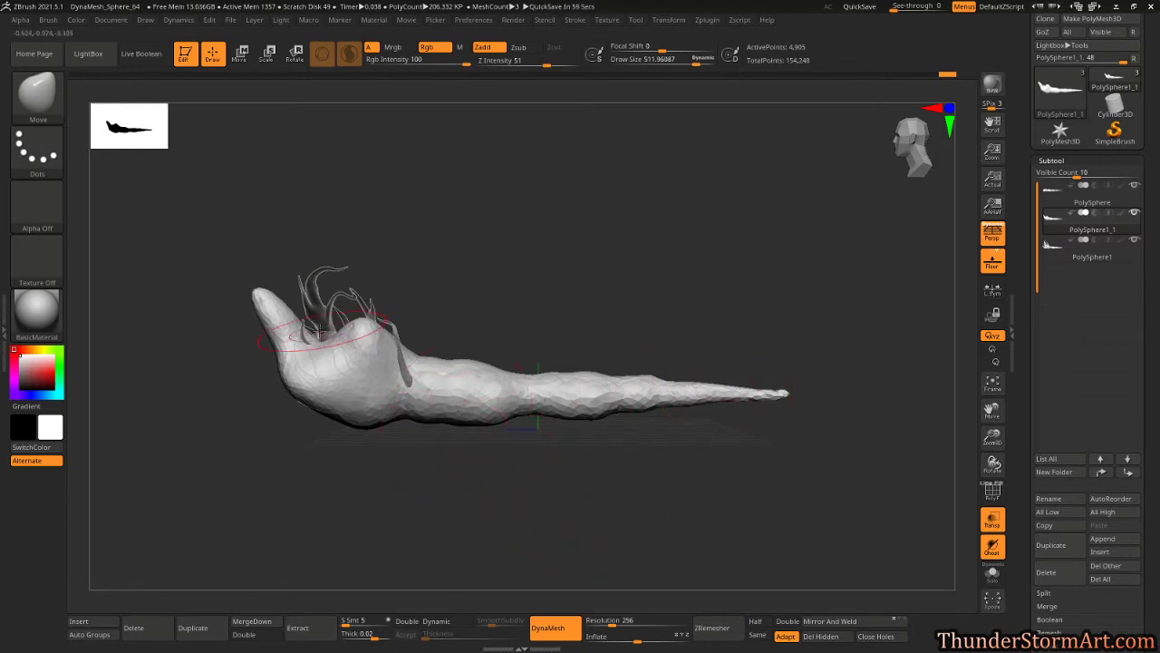
alt+drag(669, 500, 561, 464)
mouse_move(264, 410)
mouse_down()
mouse_move(294, 456)
mouse_move(293, 407)
mouse_move(337, 423)
mouse_move(316, 409)
mouse_move(261, 410)
mouse_up()
alt+drag(483, 470, 501, 485)
drag(655, 510, 658, 510)
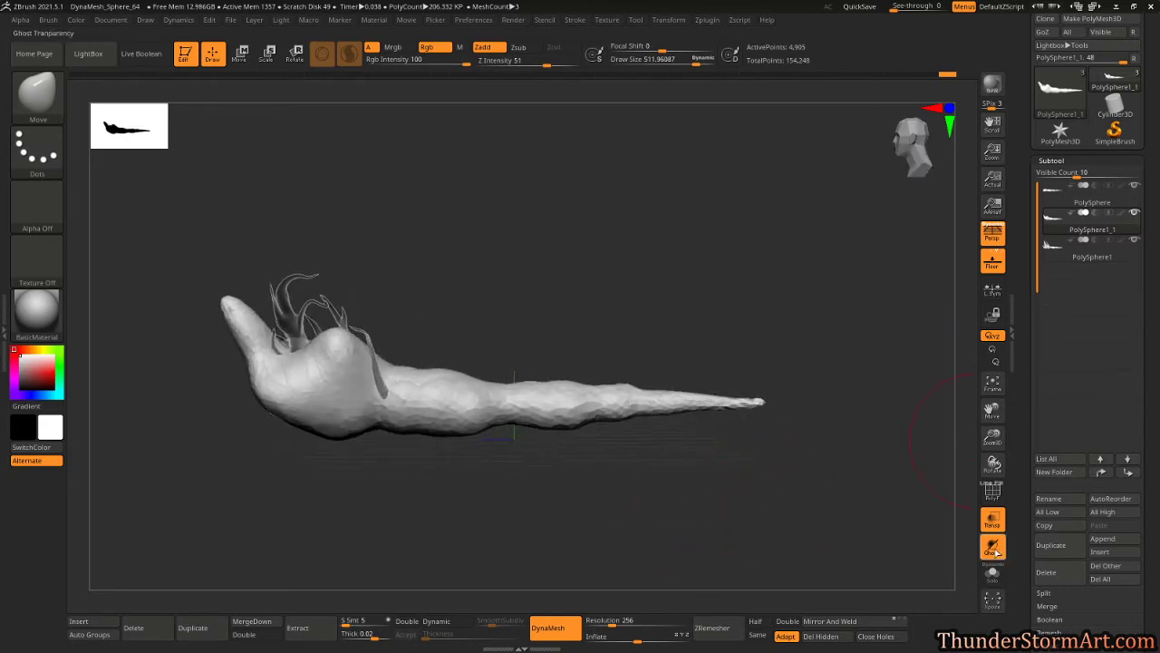
Turn off ghost transparency, isolate the duplicated chain with Solo and show its polygon wireframe.
click(994, 547)
click(993, 519)
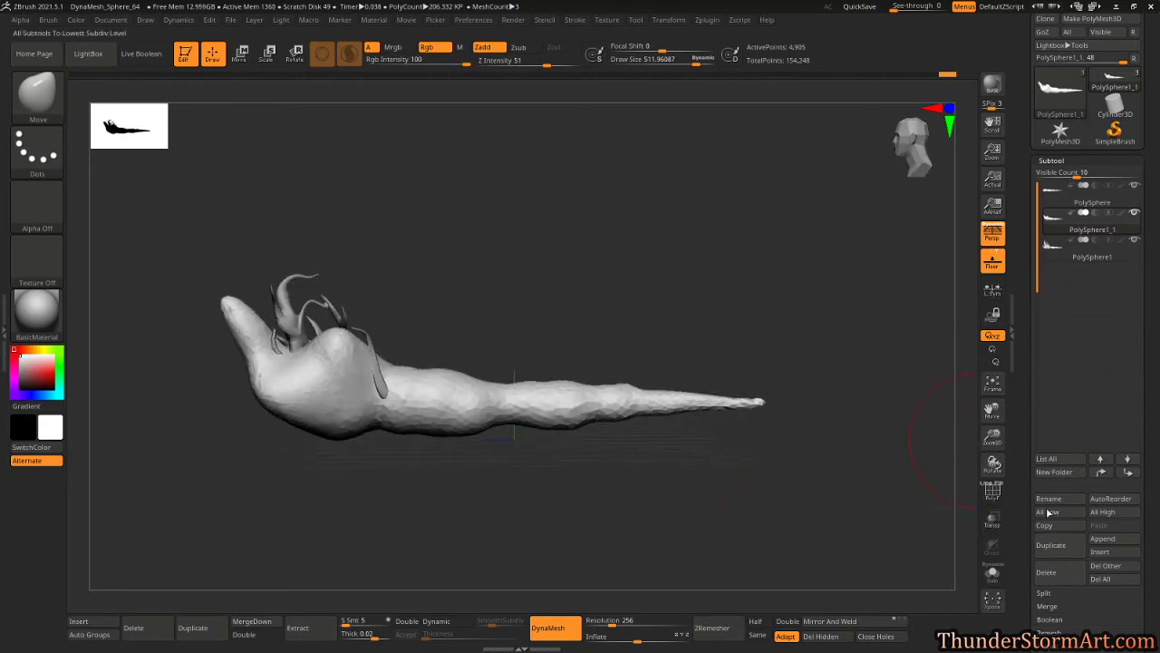
click(993, 573)
key(shift+f)
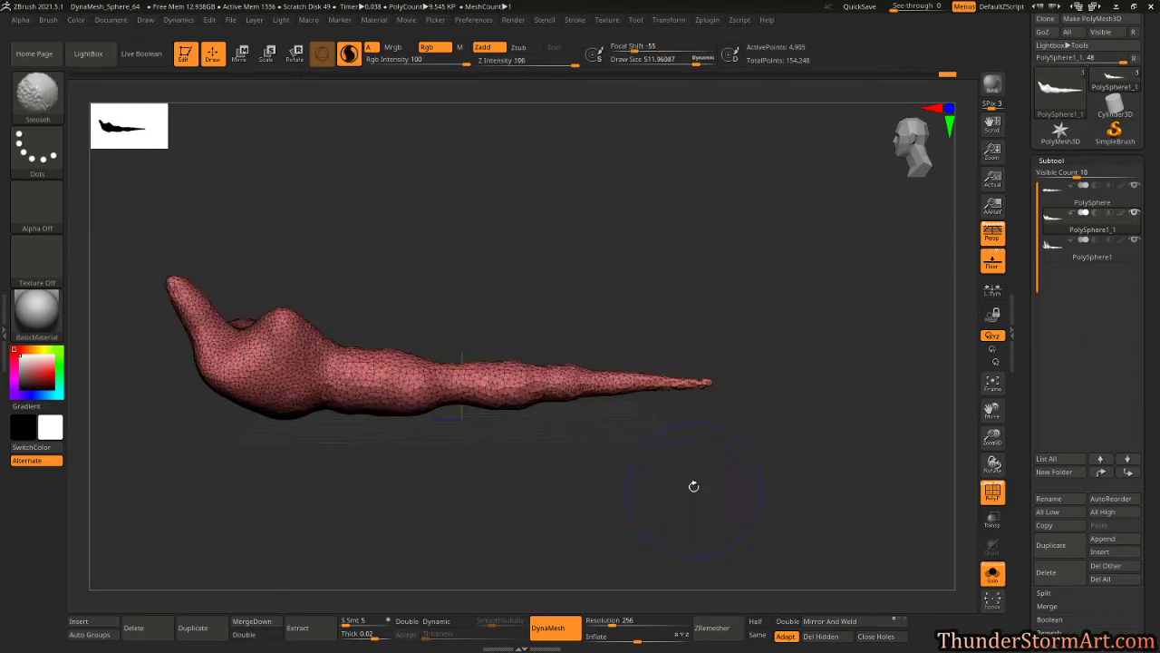
Remesh the isolated chain with DynaMesh at a resolution of 256.
scroll(1157, 482, down, 6)
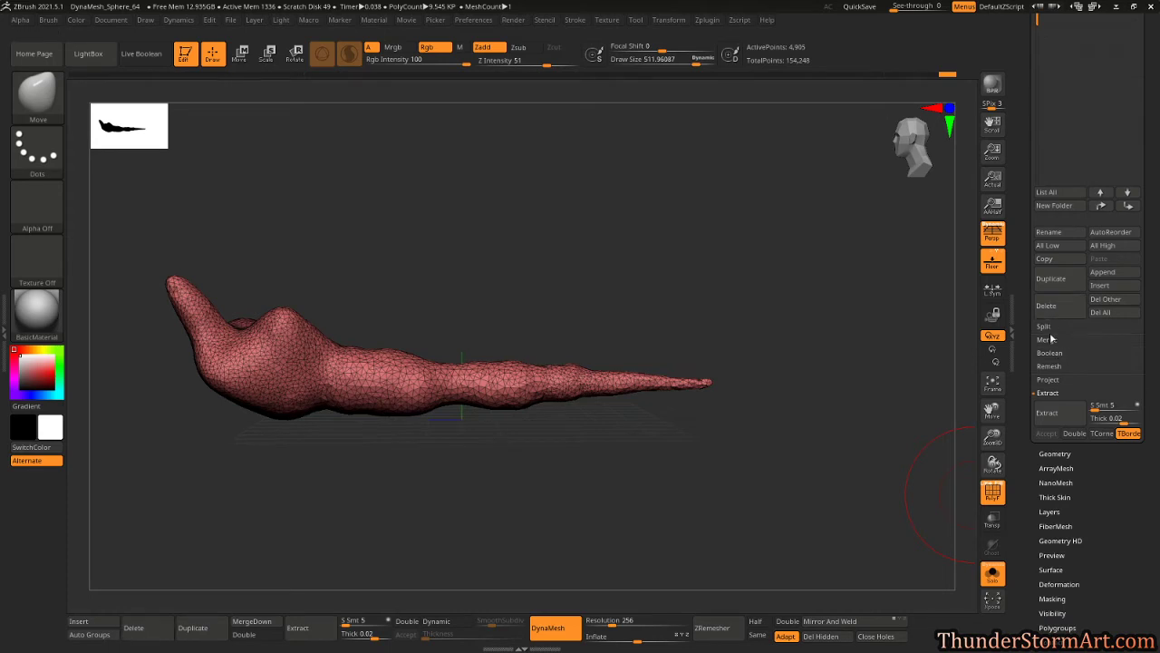
click(1055, 454)
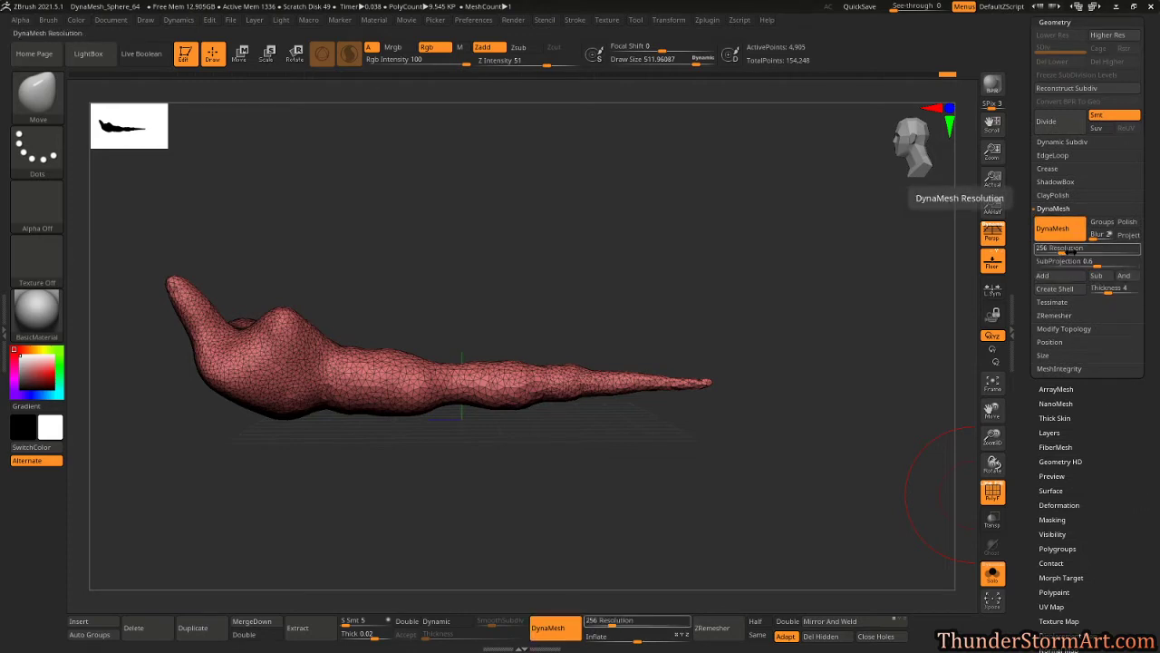
ctrl+drag(635, 459, 668, 479)
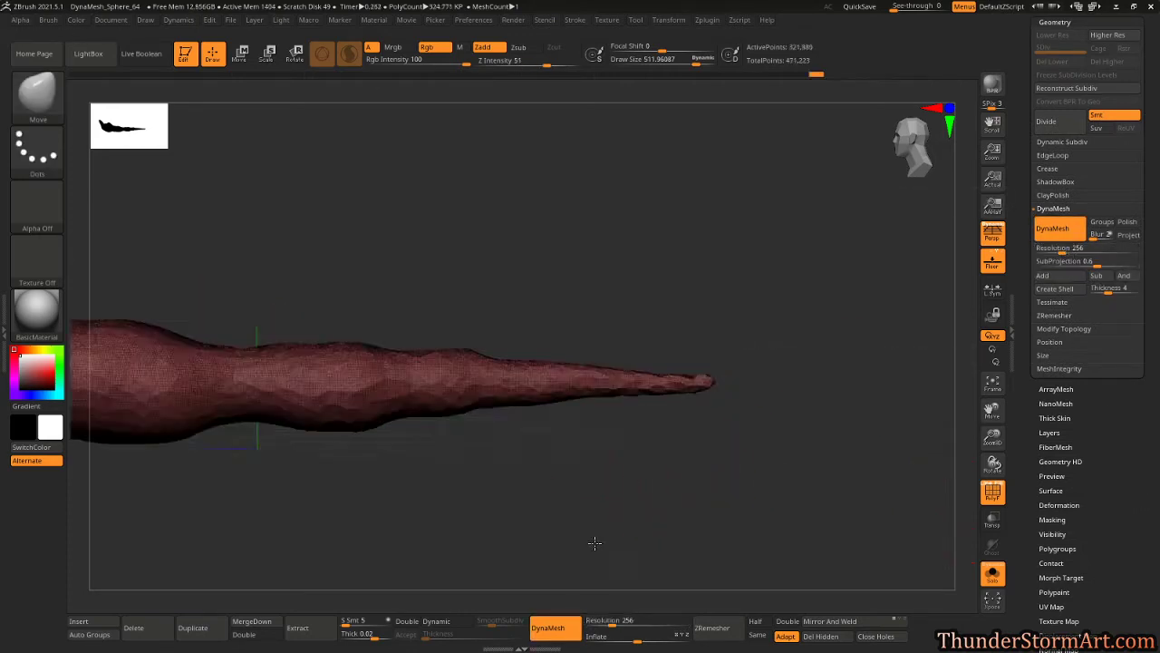
drag(661, 645, 669, 595)
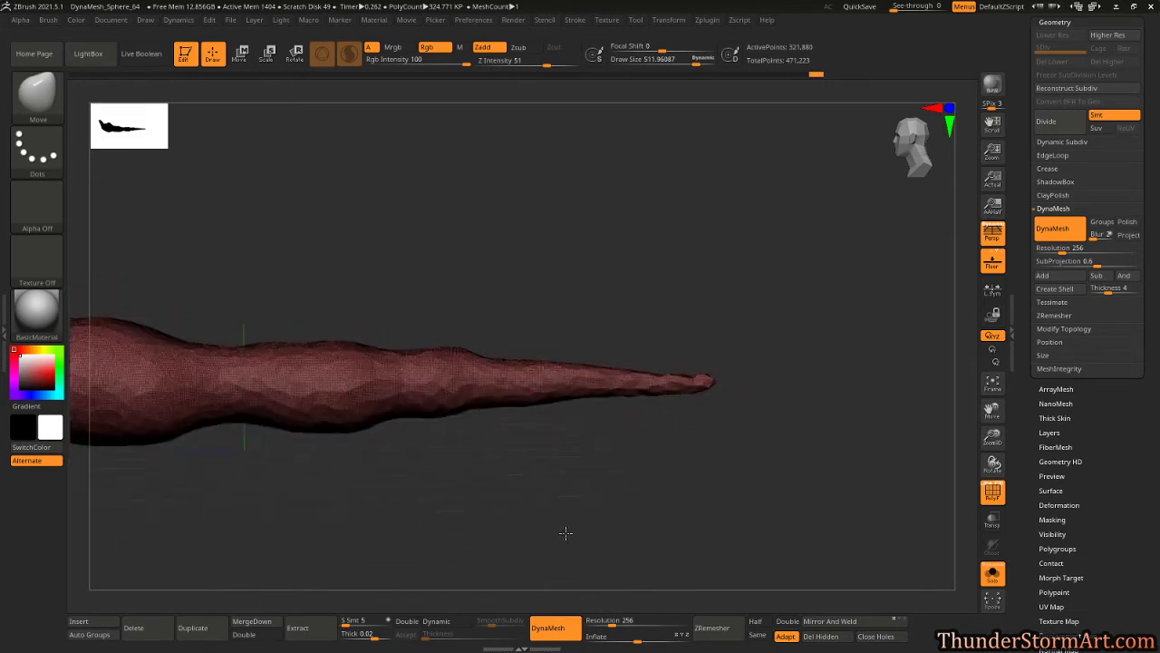
Soften the remeshed chain's faceted surface with the Polish By Features deformation and a Relax of about 23.
drag(1139, 476, 1147, 447)
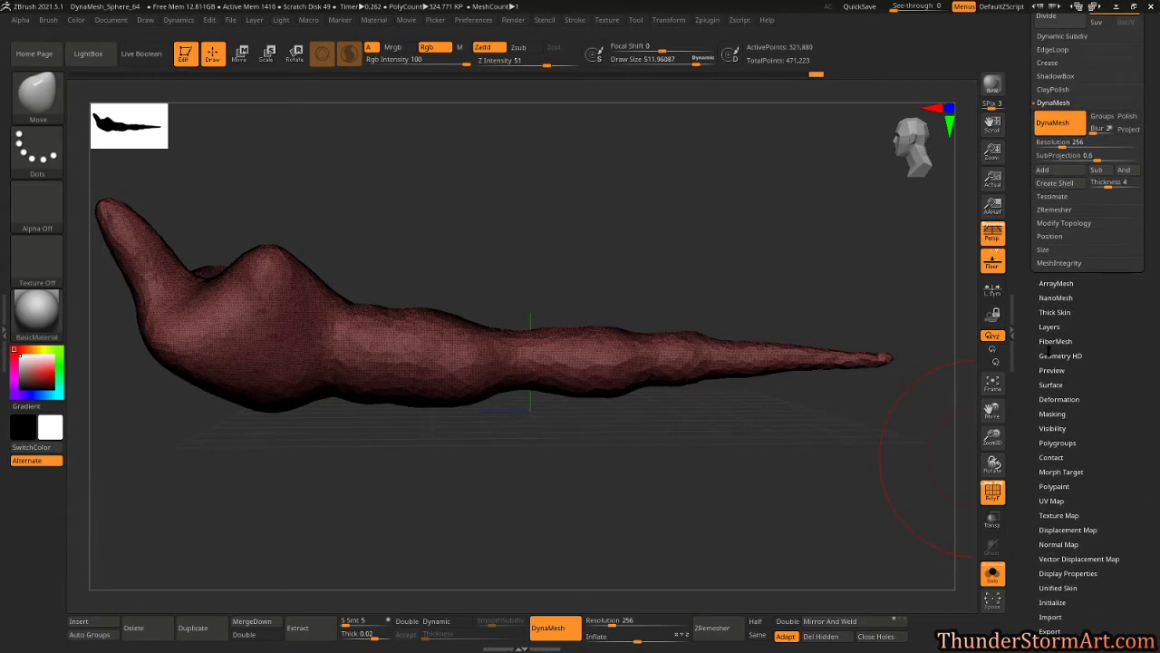
click(1057, 400)
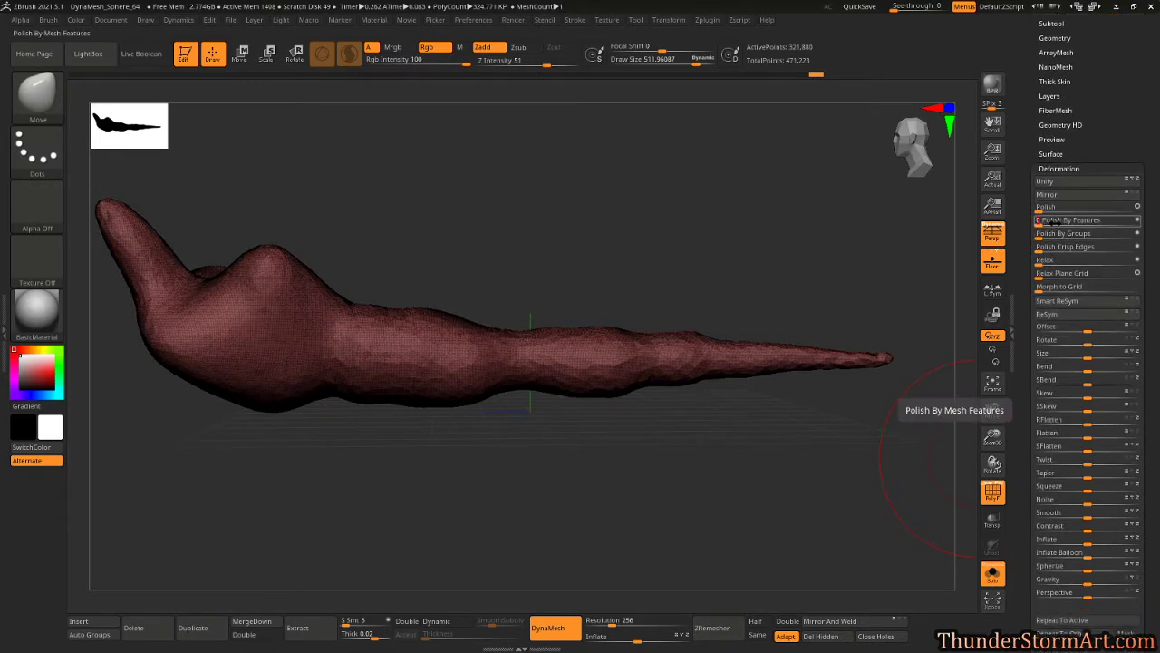
click(1041, 220)
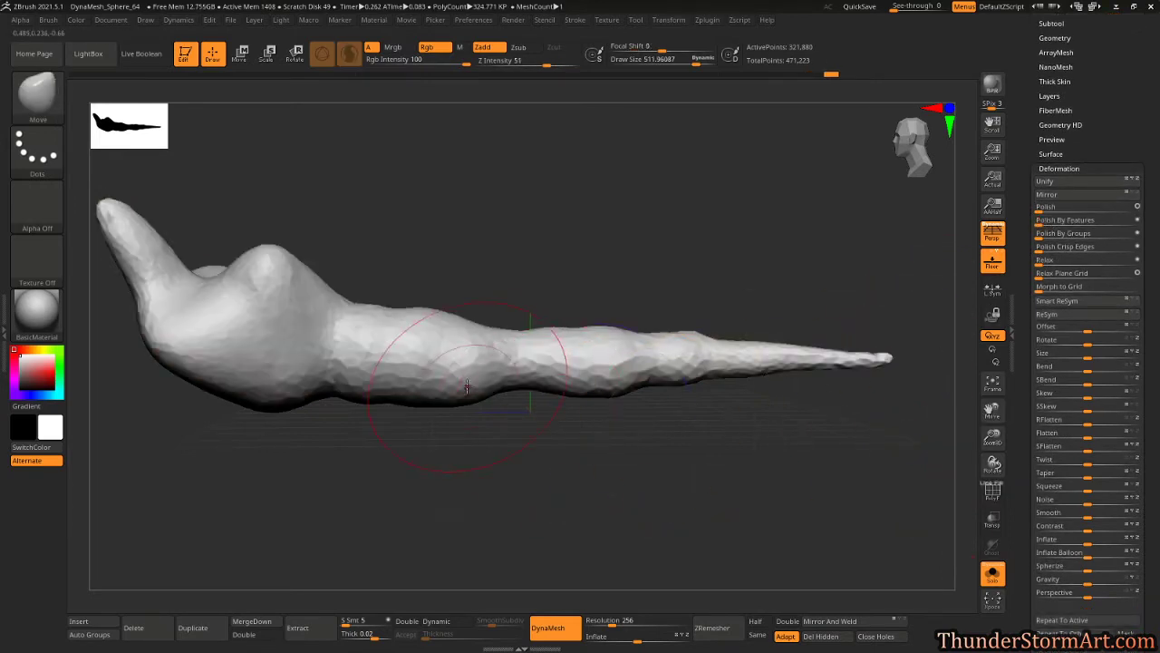
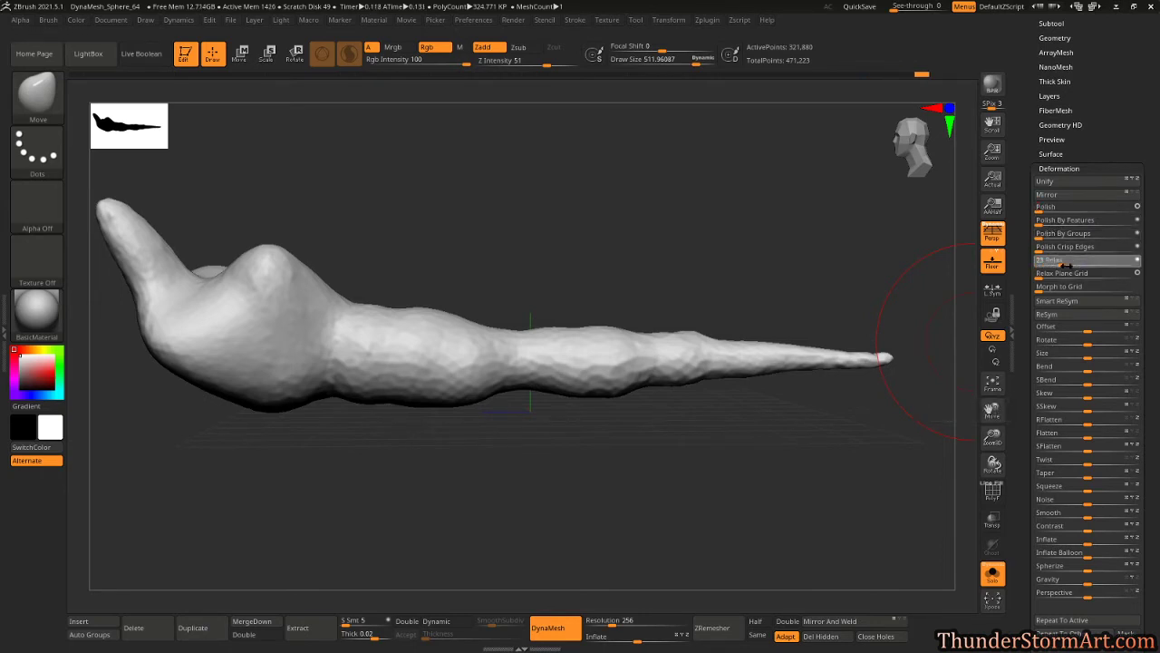
Smooth away the remaining facets on both sides of the chain and its thick lobes at a draw size of about 512.
shift+drag(436, 371, 426, 339)
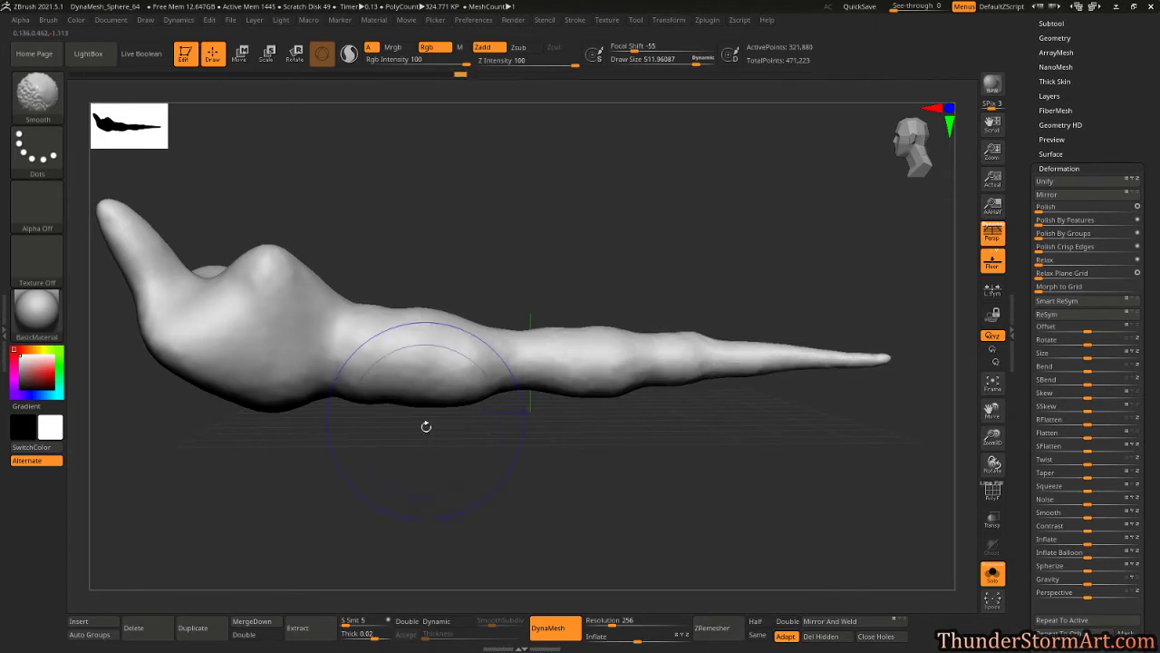
mouse_move(425, 422)
mouse_down()
mouse_move(508, 390)
mouse_move(563, 347)
mouse_up()
shift+drag(479, 358, 389, 364)
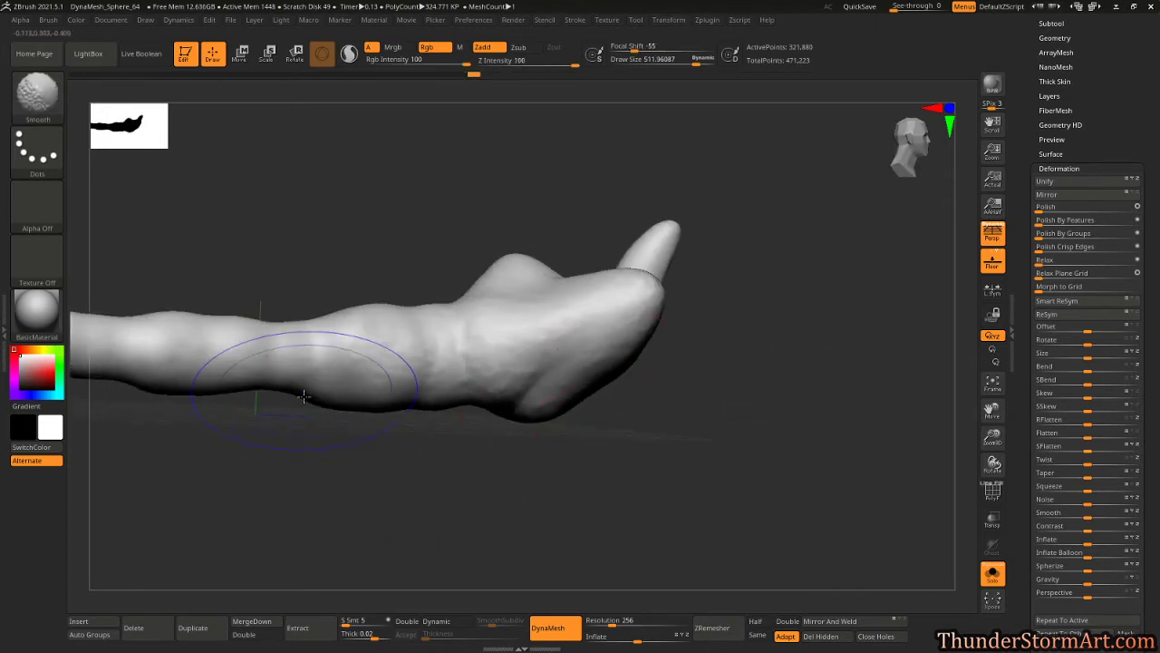
alt+drag(392, 496, 544, 506)
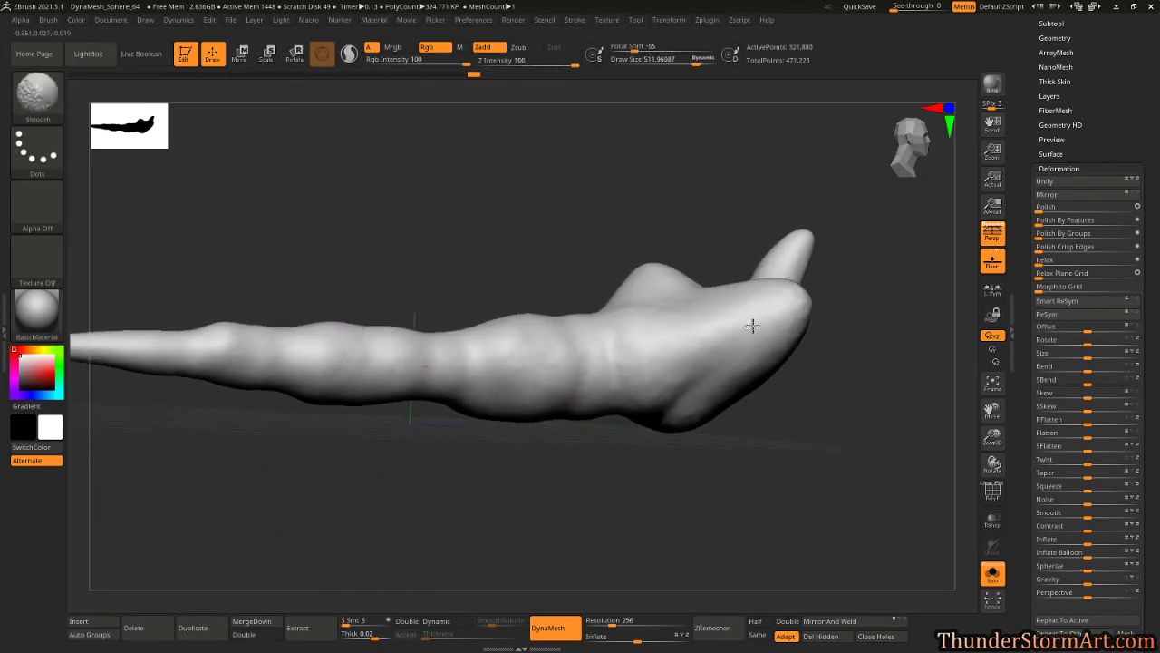
mouse_move(758, 426)
mouse_down()
mouse_move(764, 505)
mouse_move(665, 459)
mouse_move(731, 517)
mouse_move(661, 360)
mouse_up()
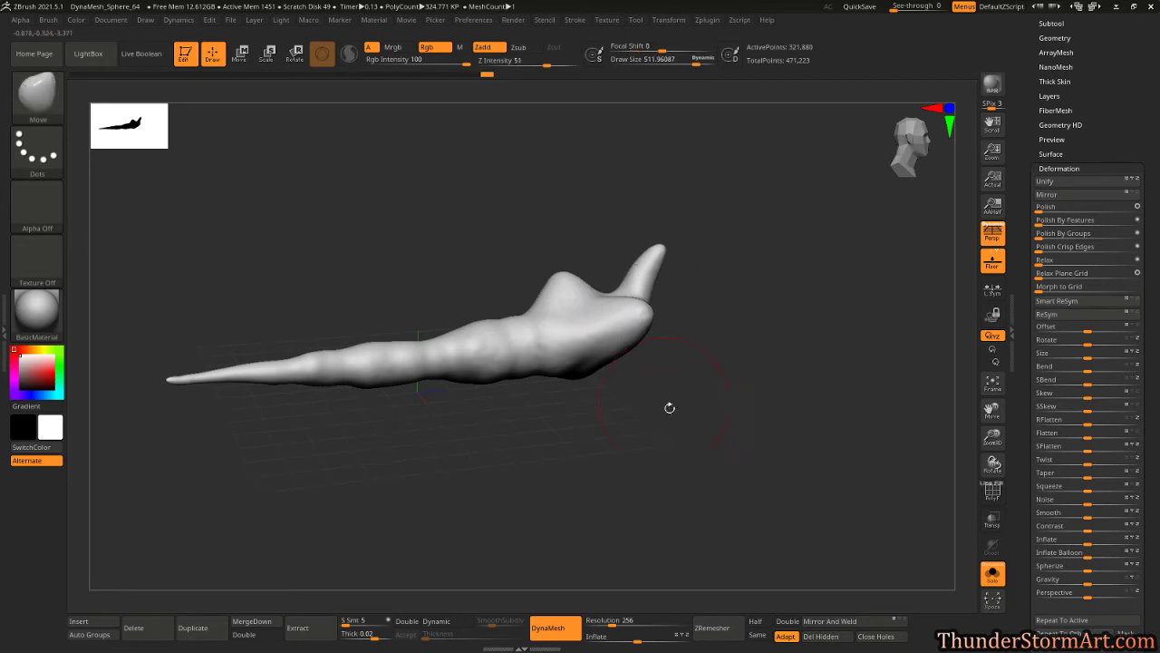
Paint a wavy mask band from the thick end's tongue across the lobe to the chain's middle at a draw size of about 80.
mouse_move(668, 407)
mouse_down()
mouse_move(544, 425)
mouse_move(562, 430)
mouse_move(525, 467)
mouse_move(674, 490)
mouse_move(509, 502)
mouse_up()
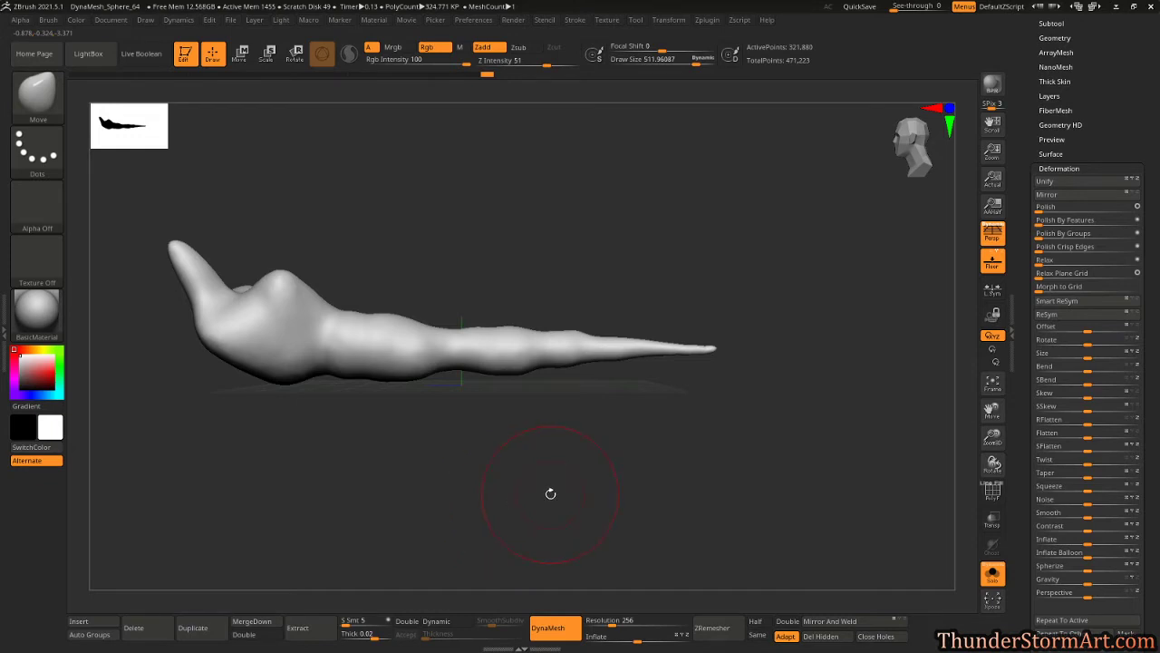
key(s)
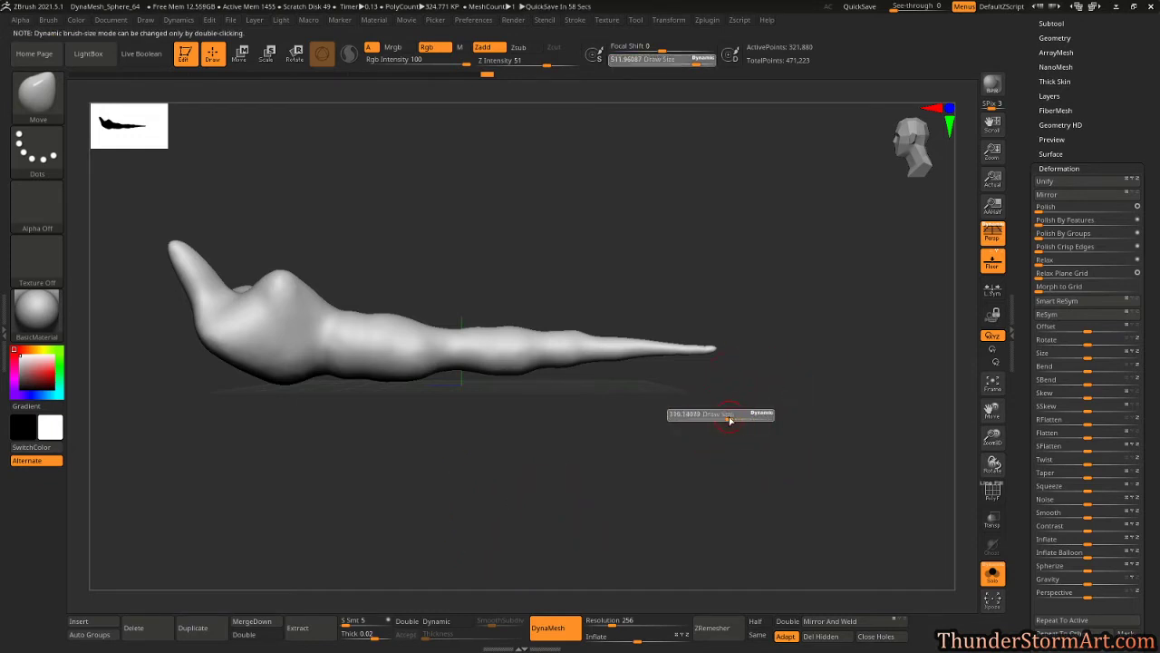
drag(729, 419, 765, 464)
key(s)
click(748, 405)
mouse_move(765, 464)
mouse_down()
mouse_move(746, 459)
mouse_move(750, 402)
mouse_move(741, 394)
mouse_move(734, 422)
mouse_move(738, 402)
mouse_up()
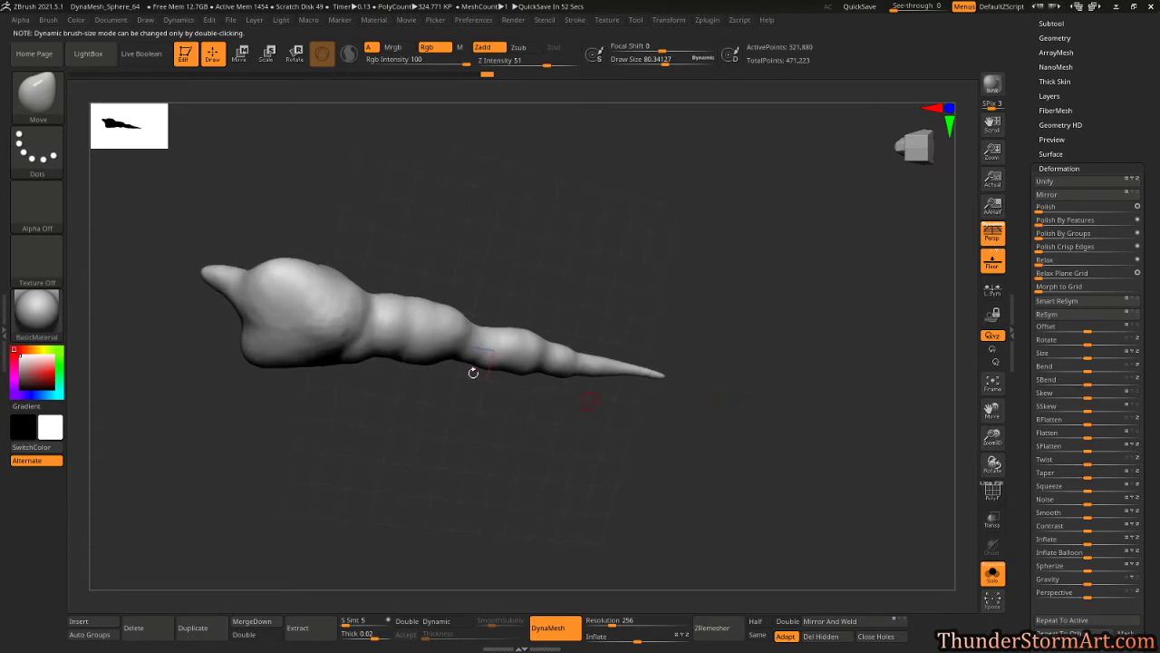
key(shift)
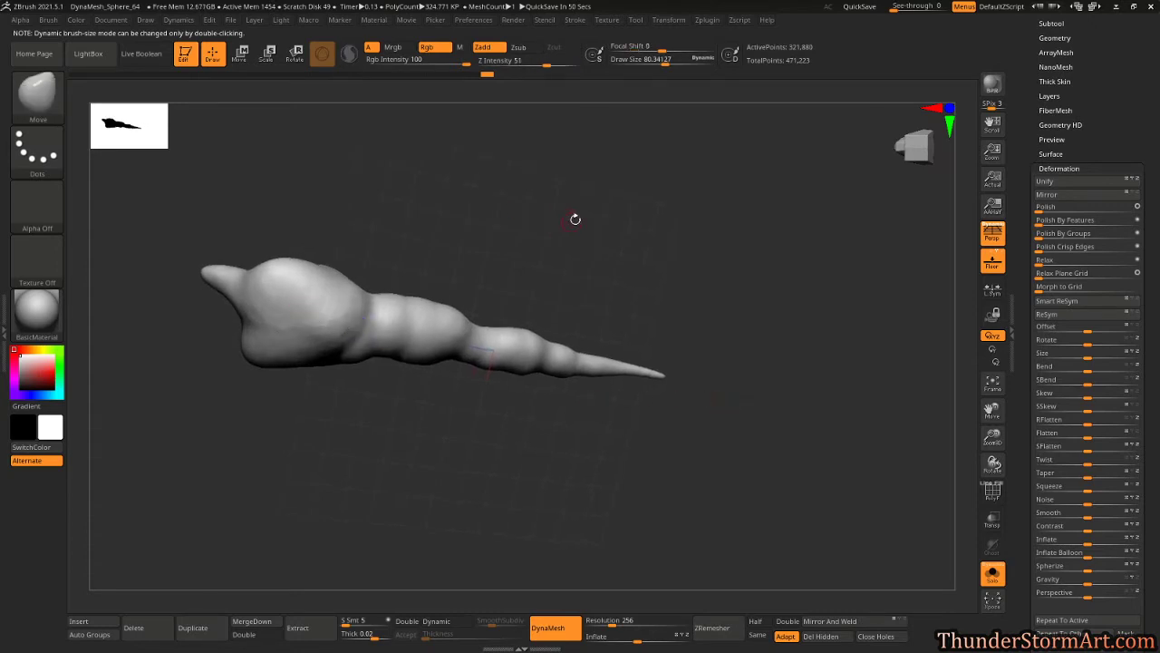
drag(572, 218, 434, 315)
mouse_move(365, 262)
mouse_down()
mouse_move(427, 262)
mouse_move(319, 327)
mouse_up()
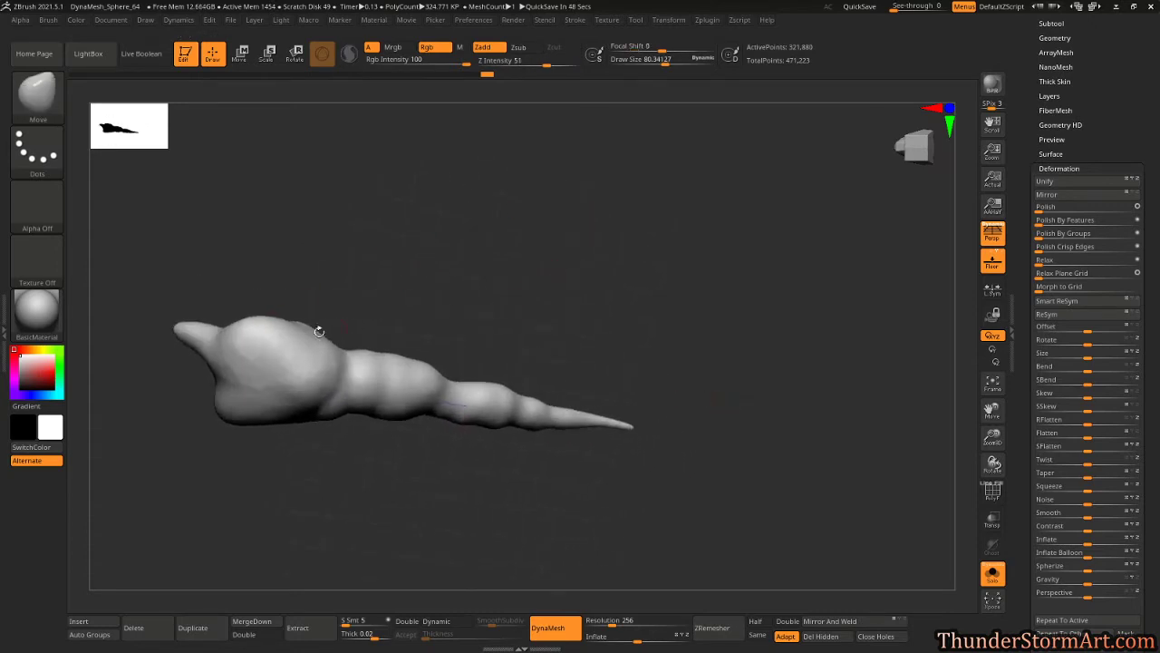
key(ctrl)
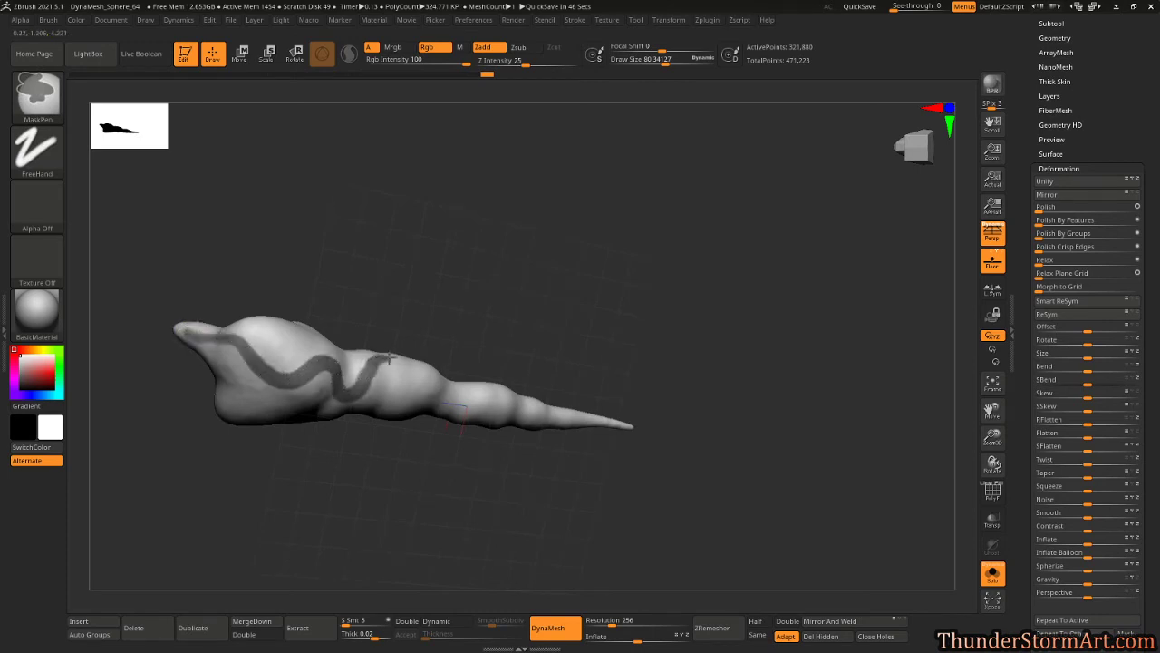
ctrl+drag(390, 359, 406, 365)
Extend the wavy mask band along the side of the chain towards its thin end.
mouse_move(454, 263)
mouse_down()
mouse_move(458, 342)
mouse_move(405, 336)
mouse_move(458, 307)
mouse_up()
mouse_move(521, 237)
ctrl+mouse_down()
mouse_move(544, 212)
mouse_move(531, 203)
mouse_move(532, 311)
ctrl+mouse_up()
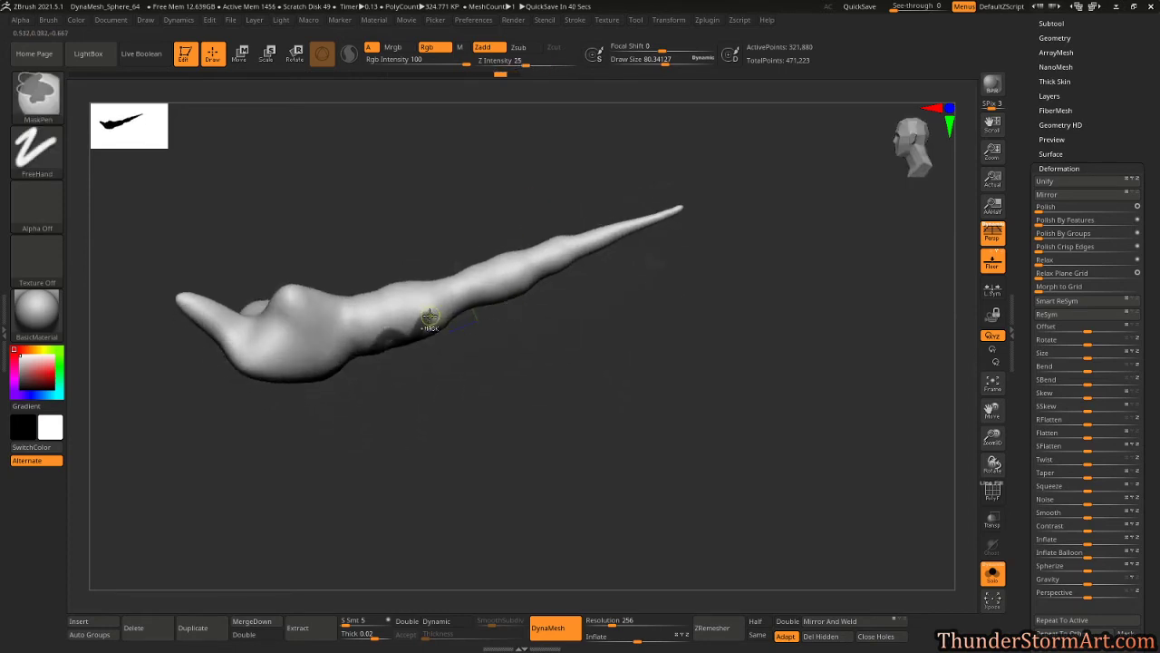
ctrl+drag(430, 318, 505, 265)
drag(567, 183, 570, 186)
mouse_move(439, 314)
ctrl+mouse_down()
mouse_move(426, 322)
mouse_move(508, 266)
ctrl+mouse_up()
mouse_move(567, 172)
mouse_down()
mouse_move(555, 247)
mouse_move(535, 215)
mouse_move(559, 135)
mouse_move(529, 270)
mouse_move(531, 345)
mouse_up()
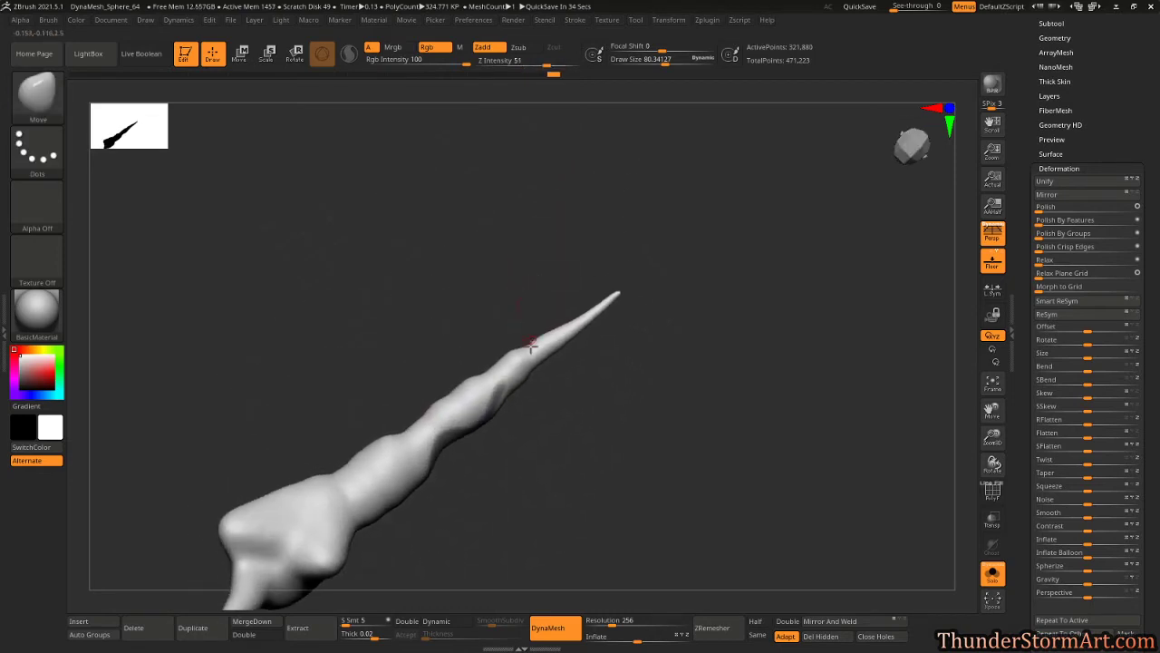
Continue the mask with narrower strokes onto the tapering end at a draw size of about 42.
key(s)
drag(557, 387, 536, 387)
key(ctrl)
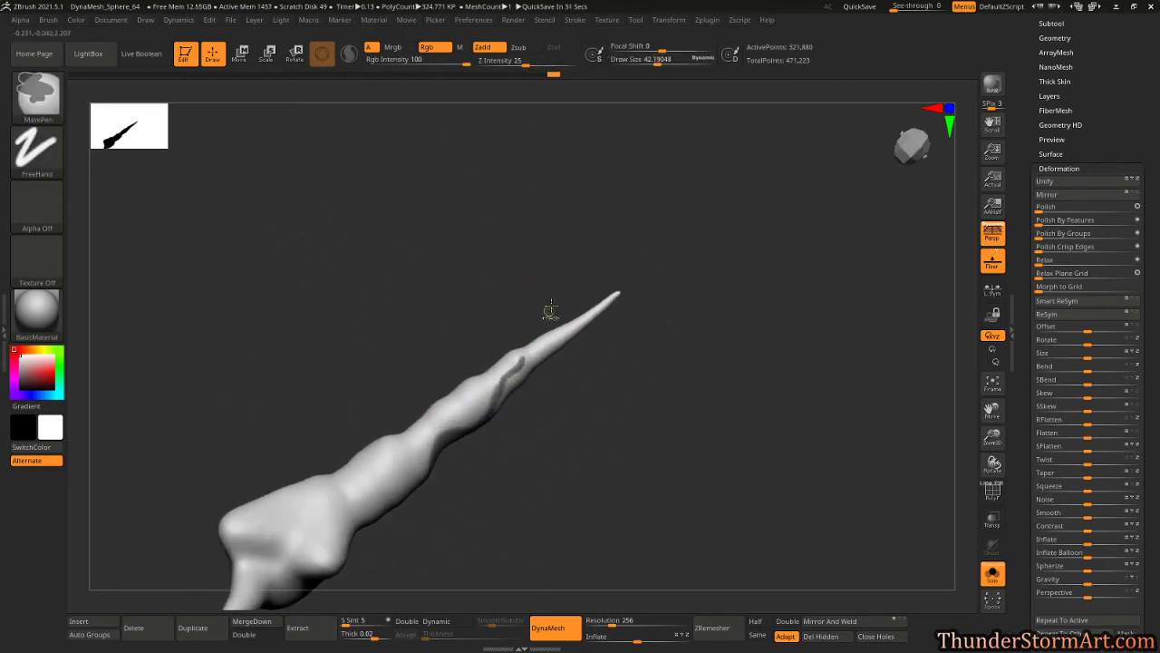
mouse_move(550, 311)
mouse_down()
mouse_move(531, 358)
mouse_move(559, 313)
mouse_up()
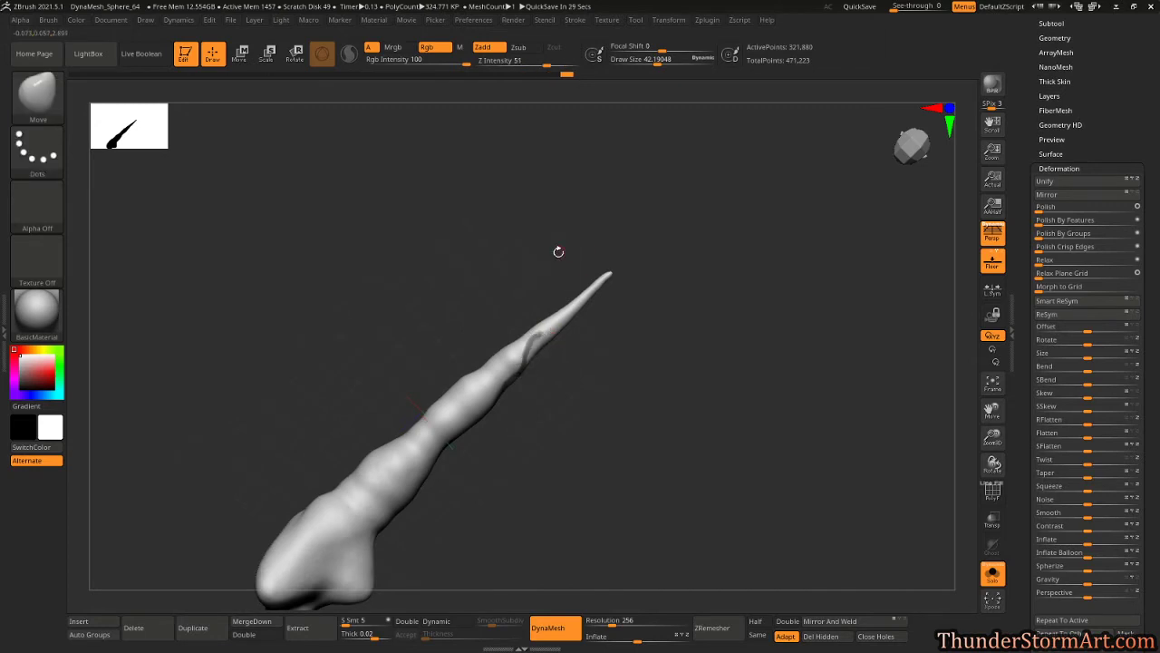
drag(559, 252, 580, 261)
ctrl+drag(535, 338, 554, 312)
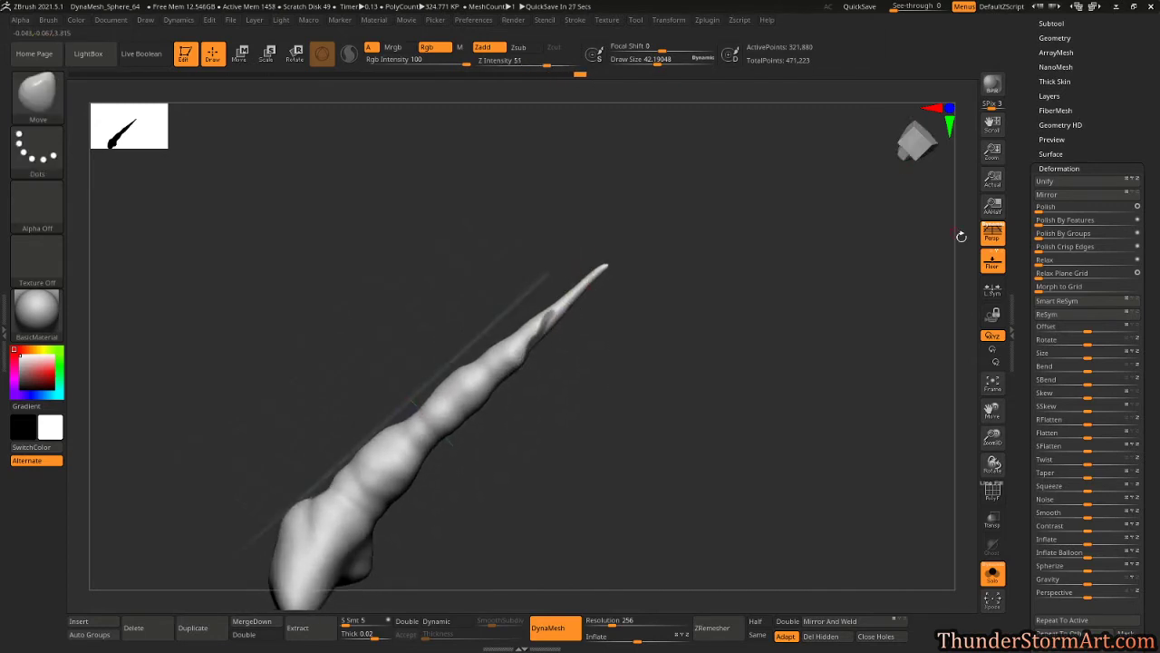
Hide the floor grid and carry the mask up to the flame's tip at a draw size of about 24.
click(983, 262)
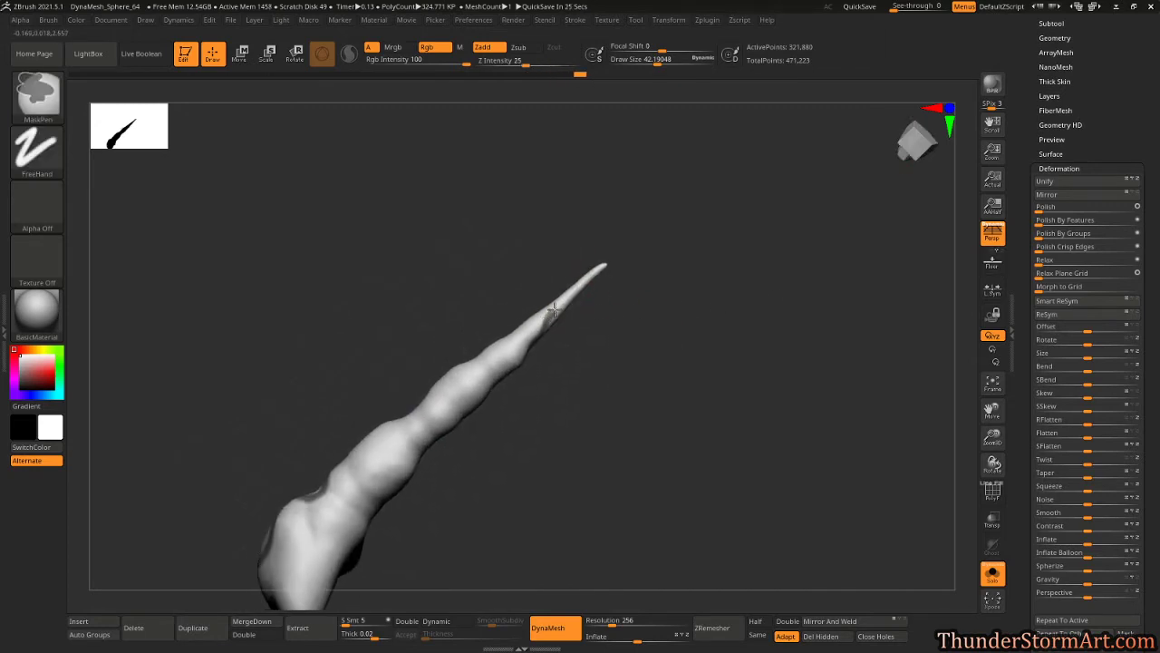
key(s)
mouse_move(650, 289)
mouse_down()
mouse_move(698, 403)
mouse_move(640, 385)
mouse_up()
ctrl+drag(565, 341, 582, 327)
drag(582, 259, 602, 272)
mouse_move(590, 320)
ctrl+mouse_down()
mouse_move(613, 272)
mouse_move(682, 223)
ctrl+mouse_up()
mouse_move(721, 264)
mouse_down()
mouse_move(751, 291)
mouse_move(712, 272)
mouse_move(695, 277)
mouse_up()
ctrl+drag(651, 240, 610, 280)
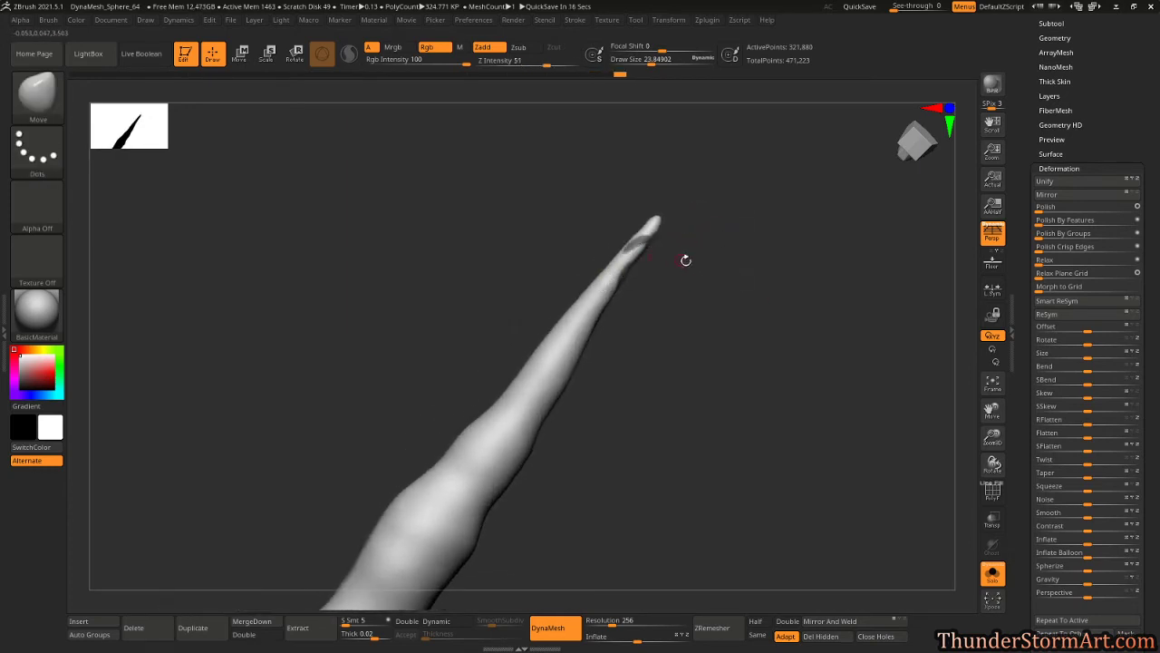
Paint thin winding mask lines from the tip back down the tapered end.
drag(684, 260, 649, 265)
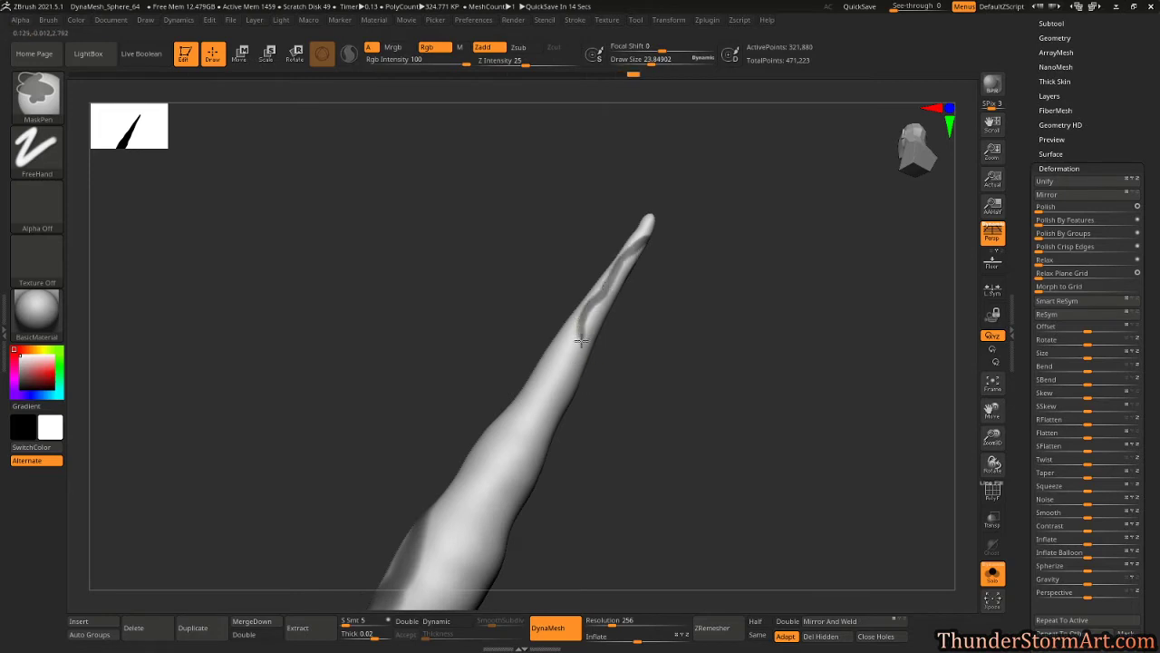
mouse_move(666, 318)
mouse_down()
mouse_move(583, 382)
mouse_move(647, 341)
mouse_move(635, 357)
mouse_move(556, 409)
mouse_up()
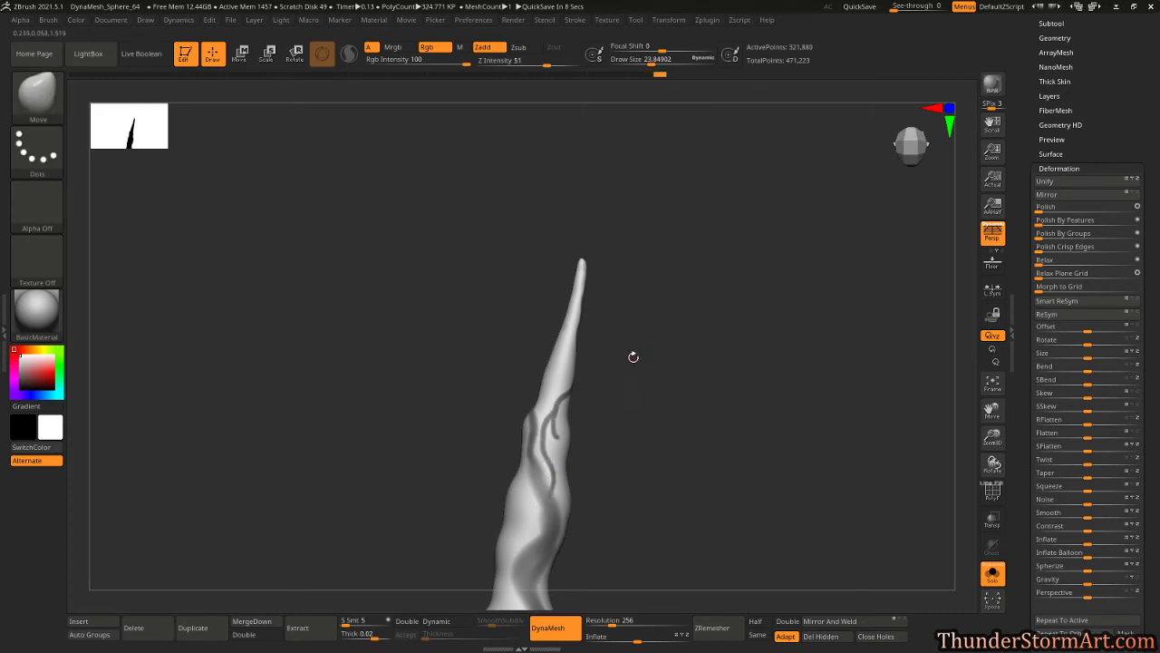
mouse_move(632, 354)
mouse_down()
mouse_move(643, 394)
mouse_move(694, 414)
mouse_move(652, 329)
mouse_move(672, 326)
mouse_move(613, 393)
mouse_move(547, 293)
mouse_up()
drag(572, 337, 545, 321)
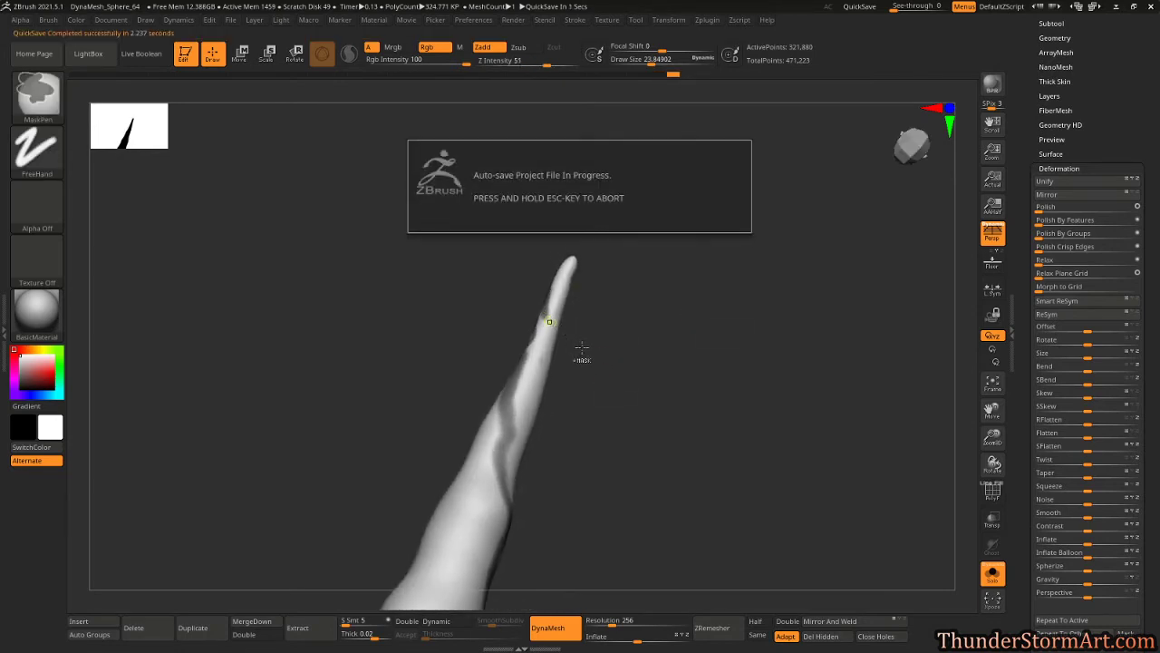
Mask short branching curls between the existing lines on the tapered section.
drag(585, 345, 514, 345)
key(ctrl)
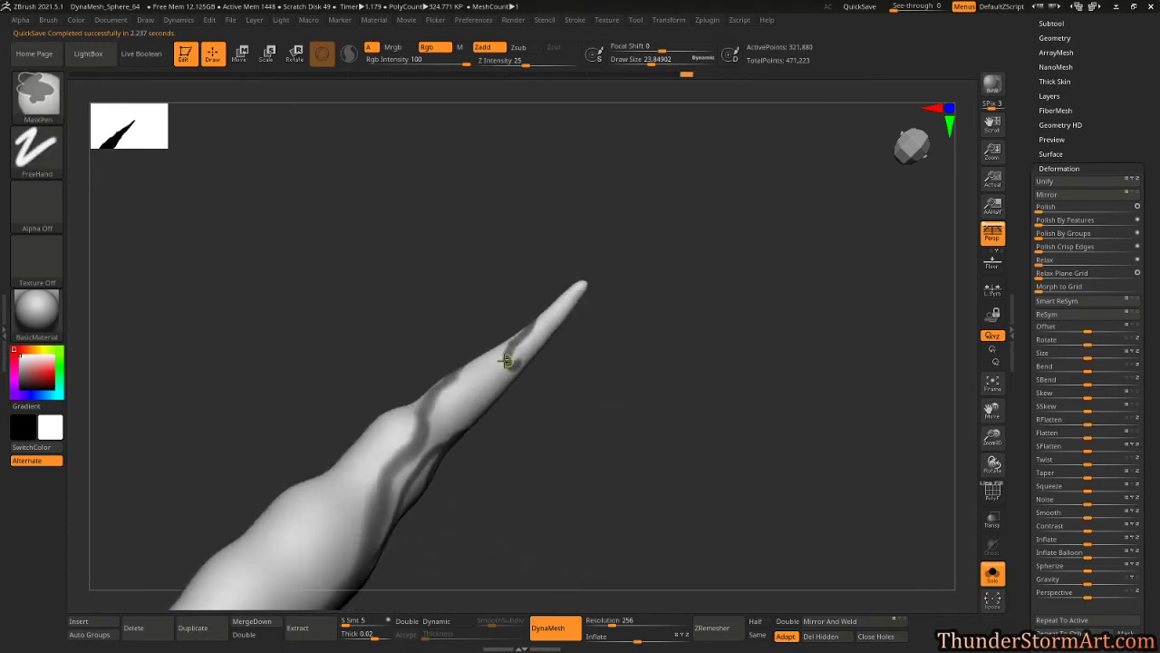
drag(546, 398, 518, 363)
ctrl+drag(464, 390, 426, 384)
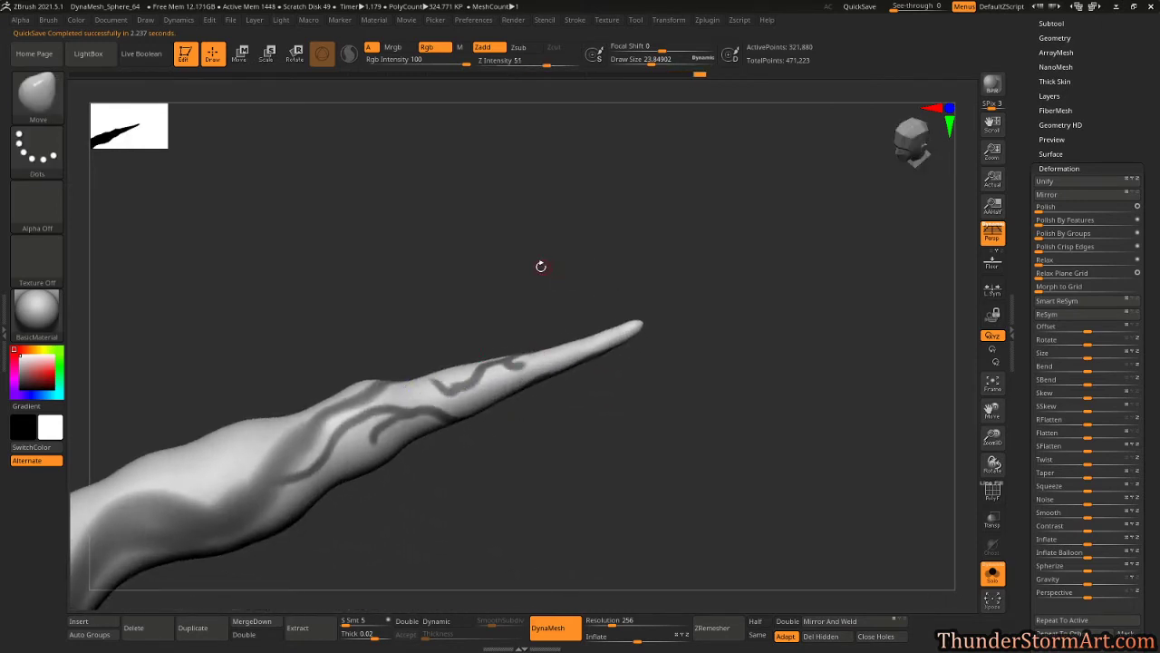
drag(541, 267, 581, 319)
key(ctrl)
drag(562, 363, 518, 373)
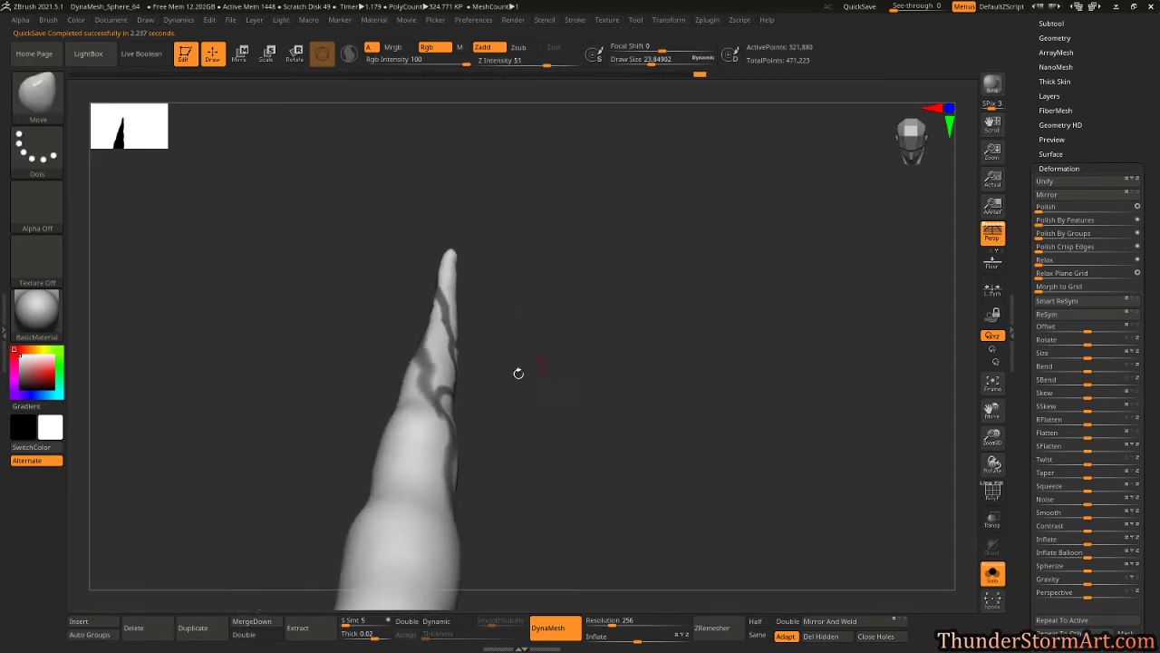
Wrap the thin mask lines around the unmasked side of the flame just below the tip.
key(ctrl)
key(ctrl)
mouse_move(608, 345)
mouse_down()
mouse_move(605, 363)
mouse_move(447, 394)
mouse_move(430, 362)
mouse_up()
key(ctrl)
key(ctrl)
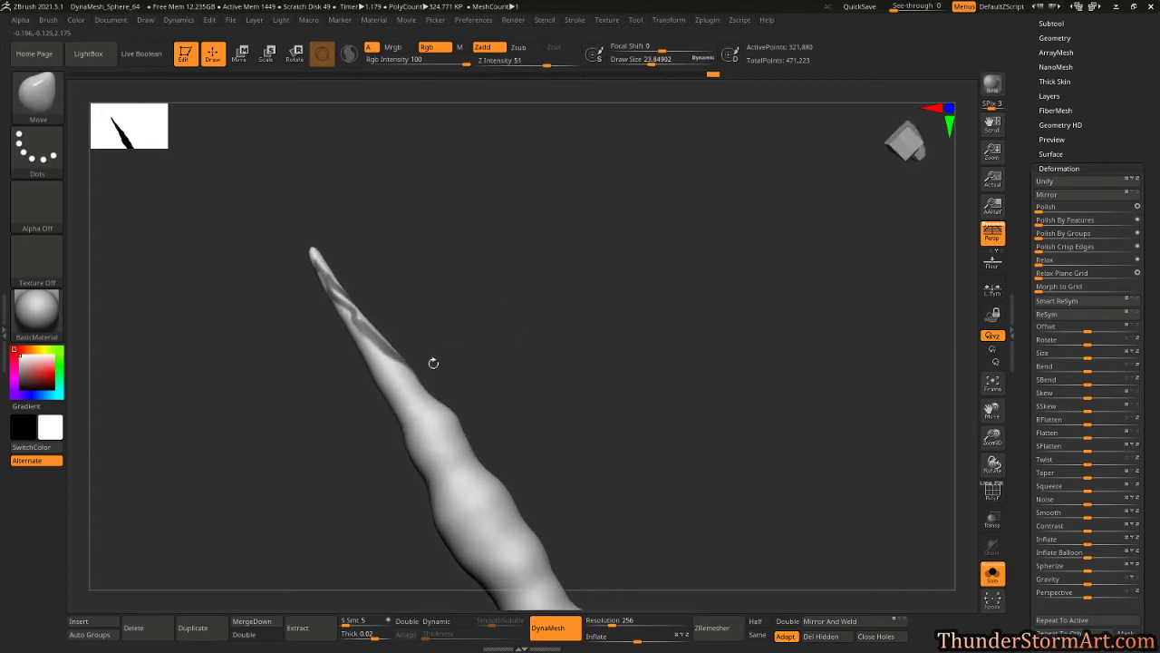
key(ctrl)
drag(502, 356, 476, 361)
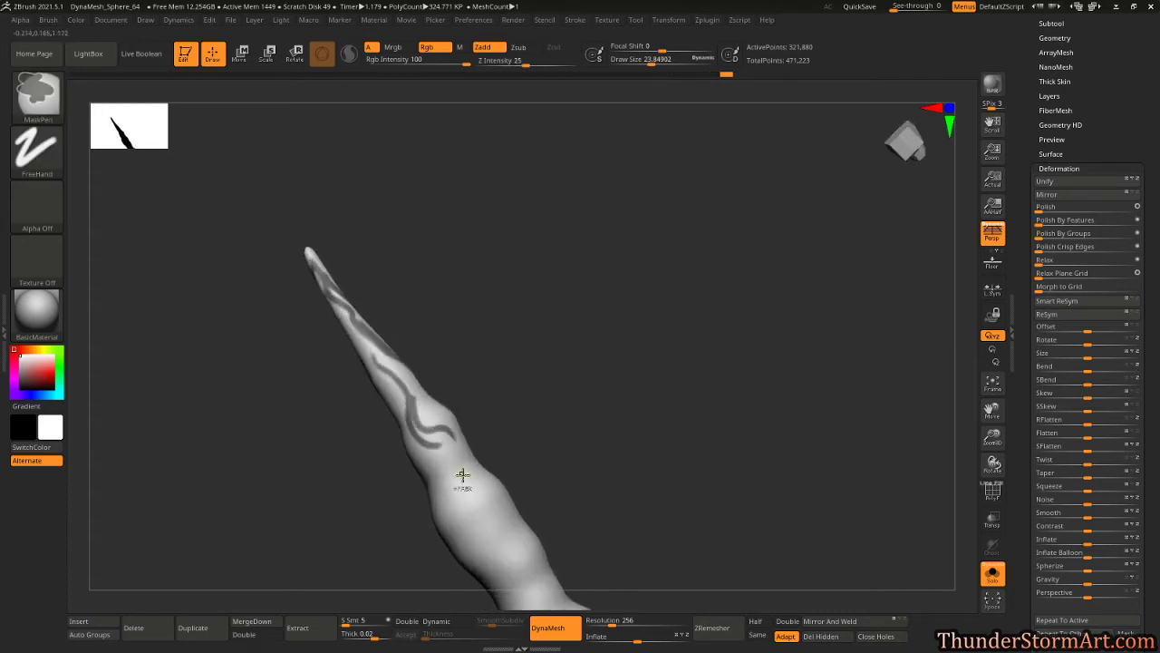
Add a curved mask branch with a hooked end on the first bulge below the tapered tip.
key(ctrl)
mouse_move(462, 474)
mouse_down()
mouse_move(508, 384)
mouse_move(451, 432)
mouse_up()
key(ctrl)
key(ctrl)
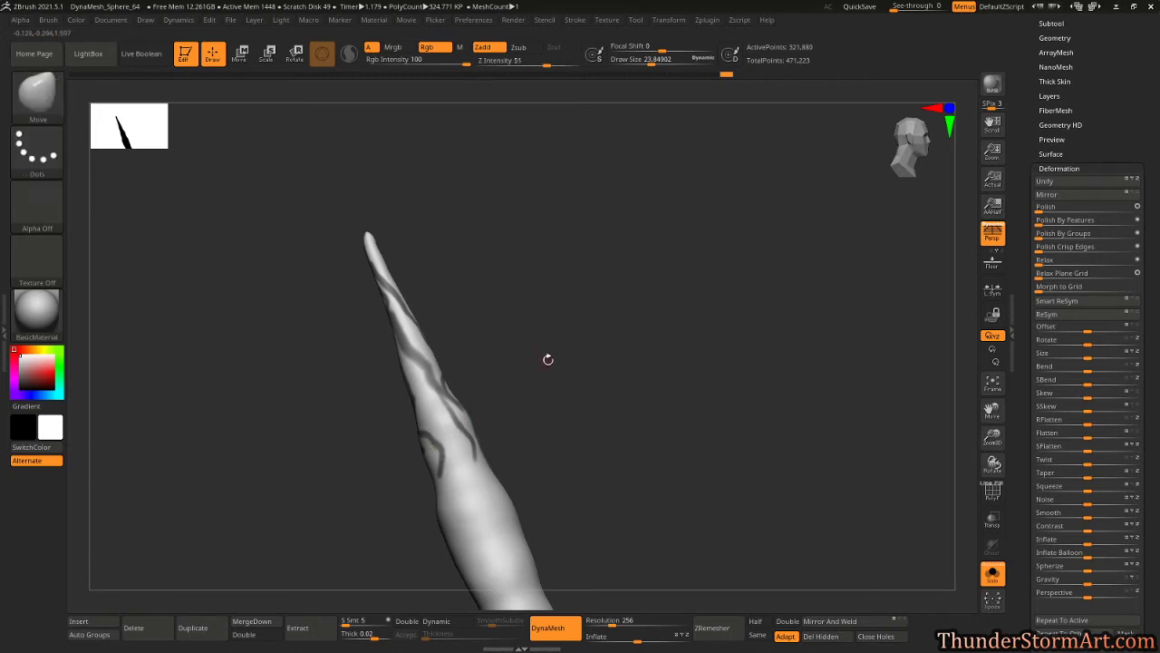
mouse_move(548, 360)
mouse_down()
mouse_move(562, 278)
mouse_move(570, 302)
mouse_move(448, 303)
mouse_up()
key(ctrl)
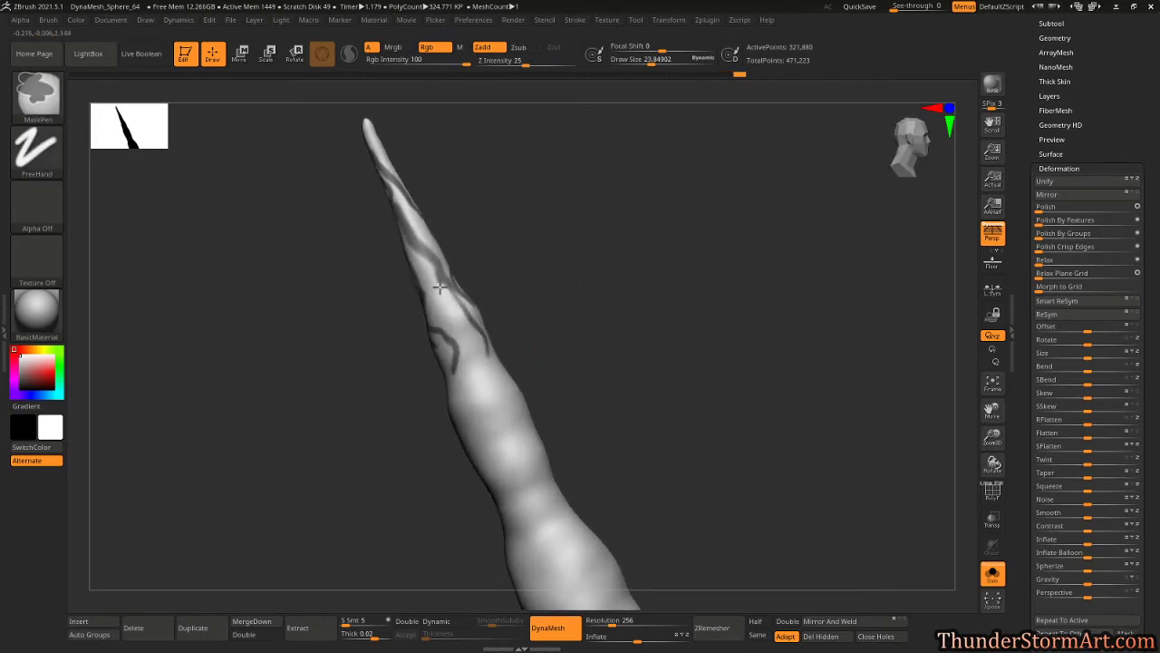
Link the separate mask lines around the first bulge and extend them down towards the thicker body.
mouse_move(534, 311)
mouse_down()
mouse_move(546, 287)
mouse_move(475, 345)
mouse_up()
key(ctrl)
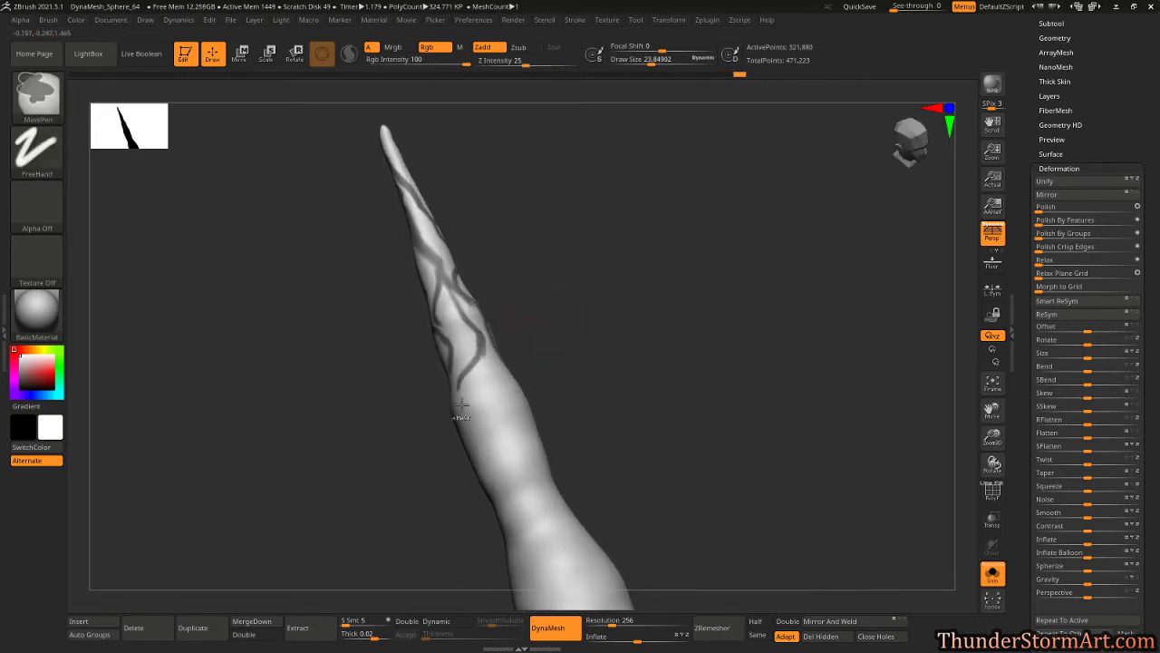
key(ctrl)
mouse_move(461, 406)
mouse_down()
mouse_move(585, 303)
mouse_move(483, 388)
mouse_up()
key(ctrl)
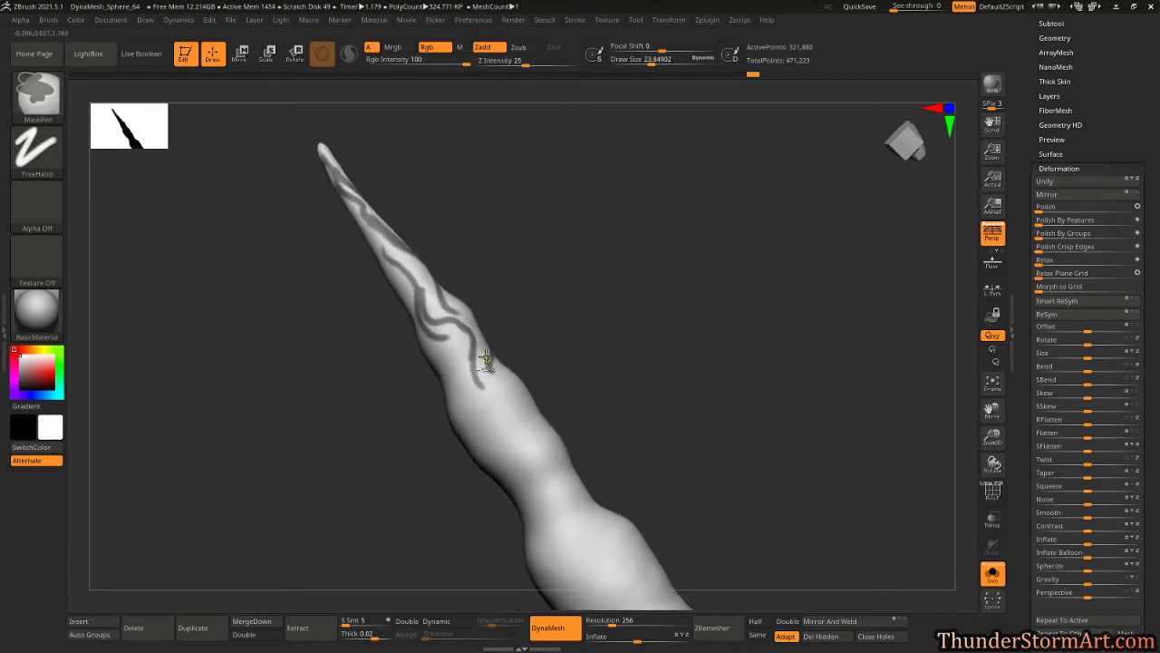
mouse_move(556, 323)
mouse_down()
mouse_move(602, 251)
mouse_move(547, 260)
mouse_up()
Paint broader mask bands below the thin lines at a draw size of about 57.
key(s)
key(ctrl)
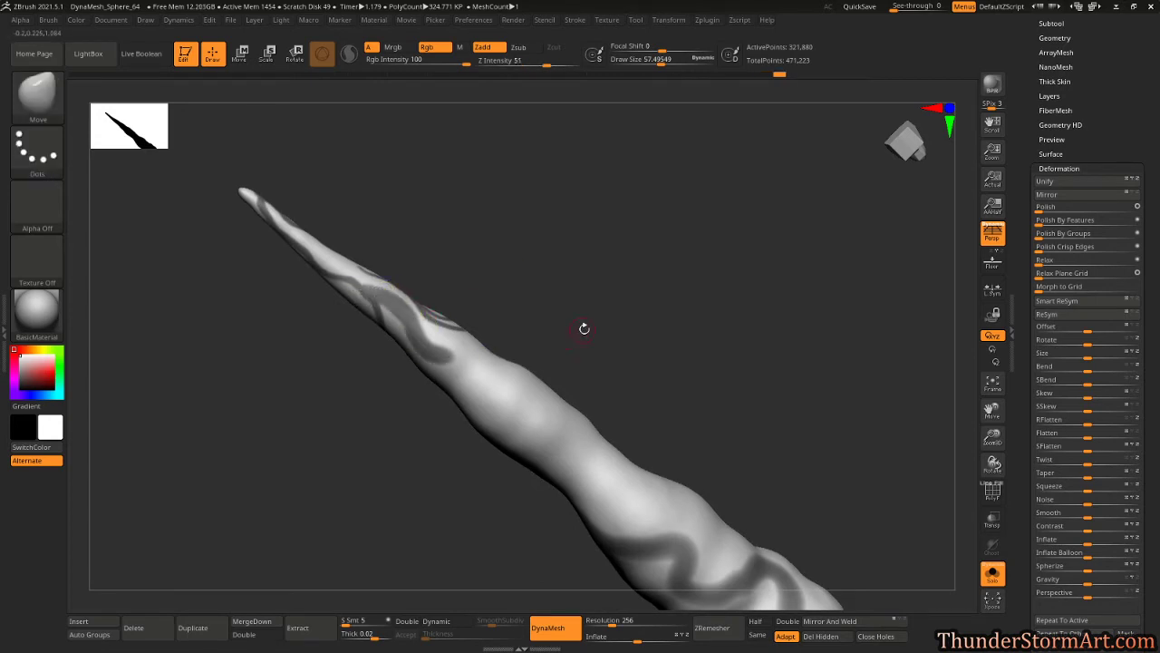
drag(583, 329, 434, 358)
key(ctrl)
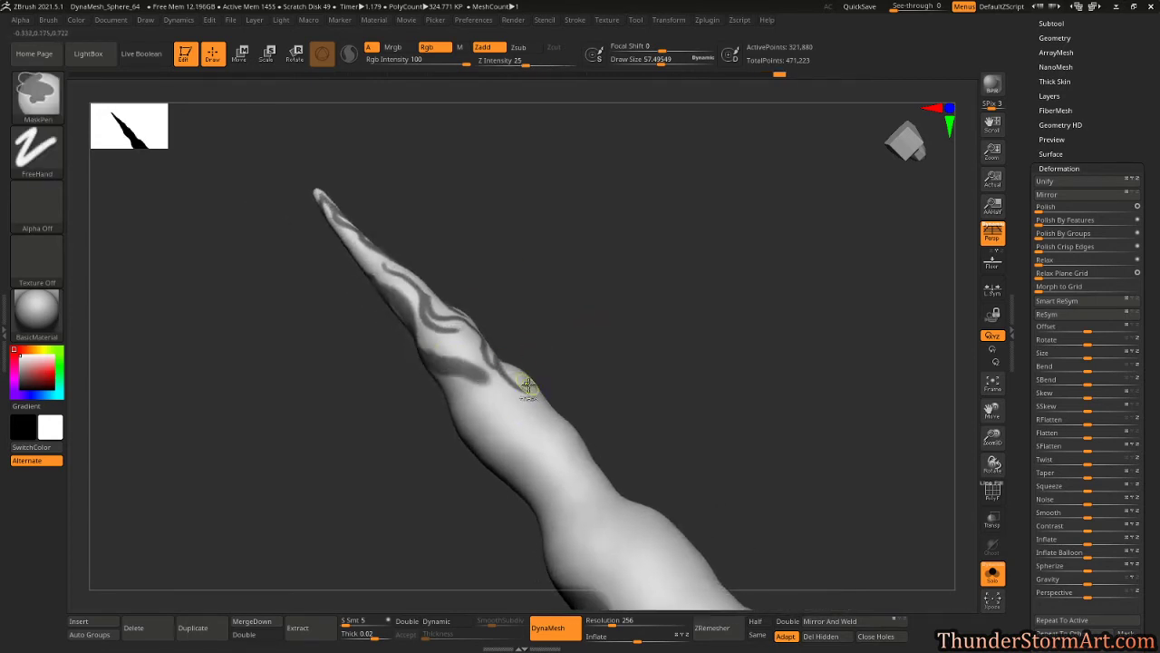
drag(602, 341, 555, 347)
key(ctrl)
mouse_move(523, 403)
mouse_down()
mouse_move(629, 311)
mouse_move(467, 381)
mouse_up()
Paint a winding mask band down the bulges in the chain's middle, ending it in a hooked curl.
key(ctrl)
mouse_move(567, 339)
mouse_down()
mouse_move(512, 348)
mouse_move(598, 347)
mouse_move(608, 363)
mouse_move(563, 386)
mouse_move(582, 326)
mouse_move(593, 339)
mouse_up()
key(ctrl)
key(ctrl)
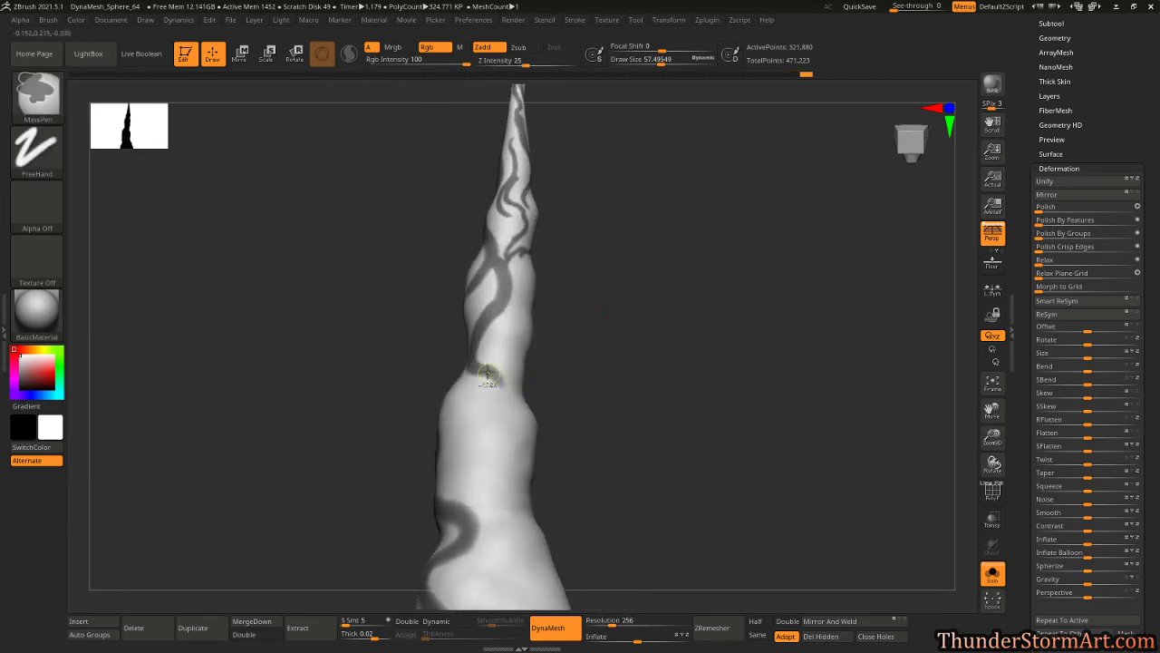
drag(584, 388, 549, 376)
key(ctrl)
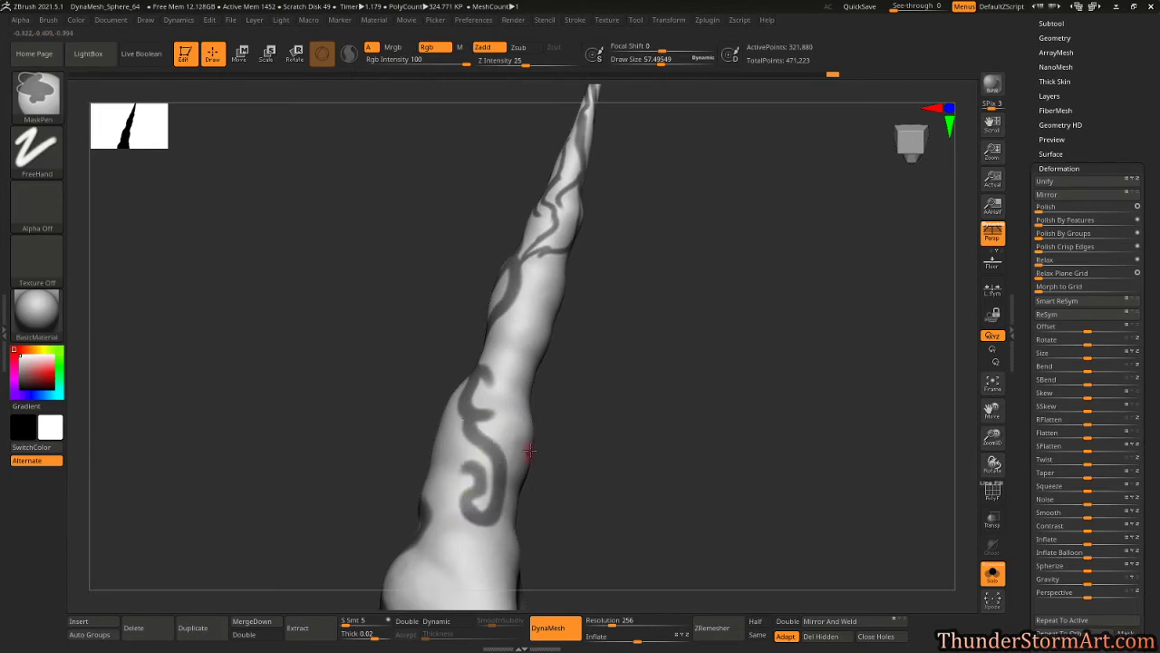
Extend the curled mask band from the middle bulge onto the large lobe at the thick end.
alt+drag(635, 374, 670, 236)
ctrl+drag(511, 368, 440, 435)
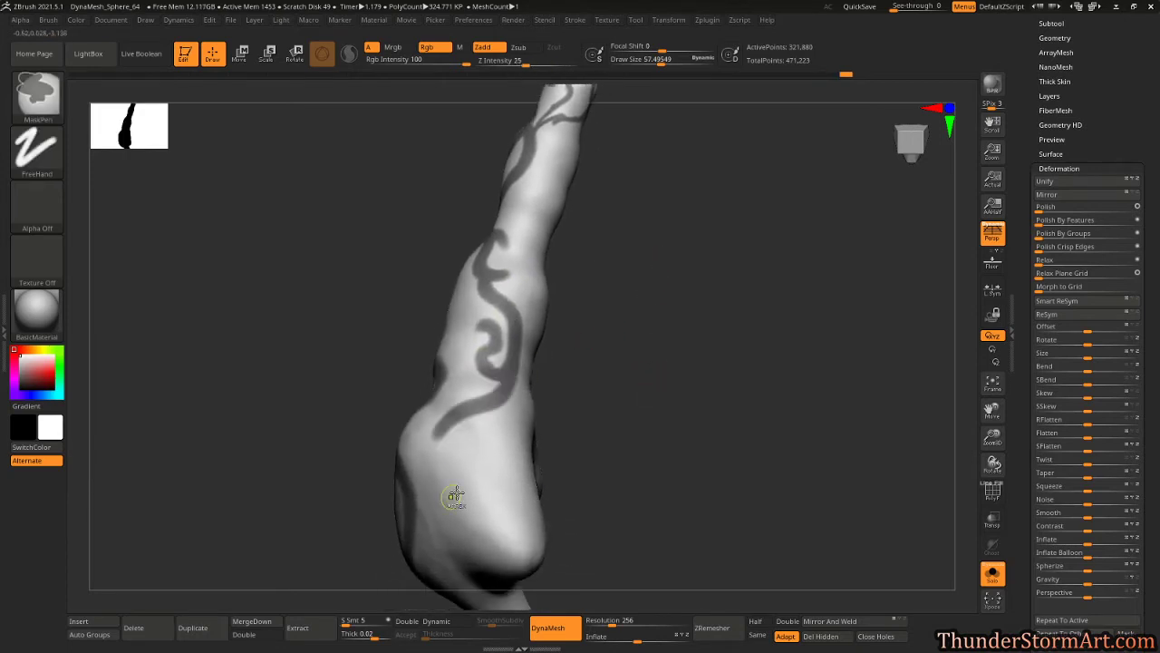
mouse_move(455, 494)
mouse_down()
mouse_move(642, 339)
mouse_move(547, 381)
mouse_move(596, 366)
mouse_move(572, 358)
mouse_move(549, 372)
mouse_move(493, 449)
mouse_up()
key(ctrl)
Mask broad curved bands over the thick end's lobes and tongue at a draw size of about 110.
key(s)
key(ctrl)
mouse_move(601, 390)
mouse_down()
mouse_move(618, 277)
mouse_move(667, 331)
mouse_up()
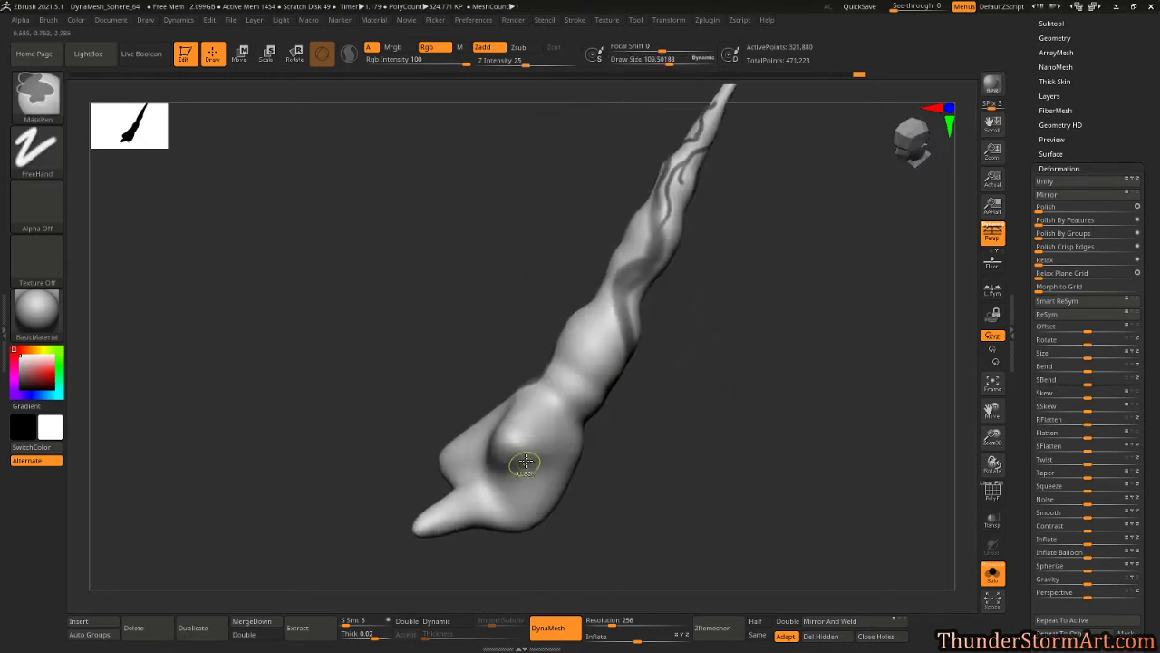
mouse_move(571, 361)
mouse_down()
mouse_move(678, 426)
mouse_move(675, 298)
mouse_move(521, 332)
mouse_move(561, 321)
mouse_up()
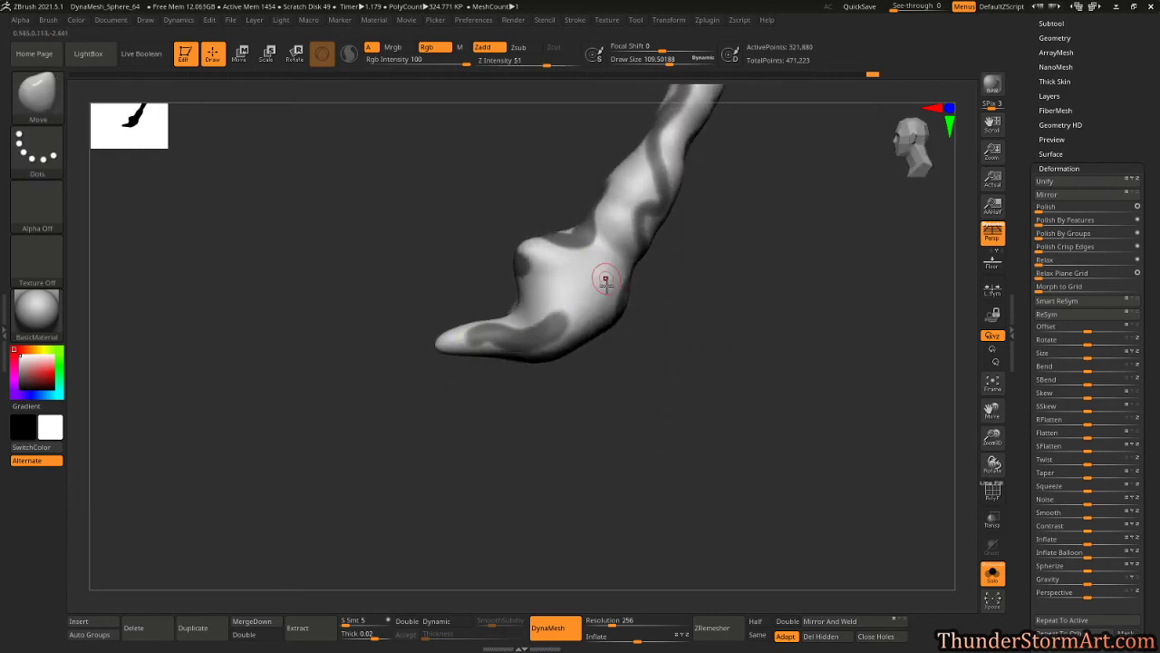
drag(617, 399, 601, 362)
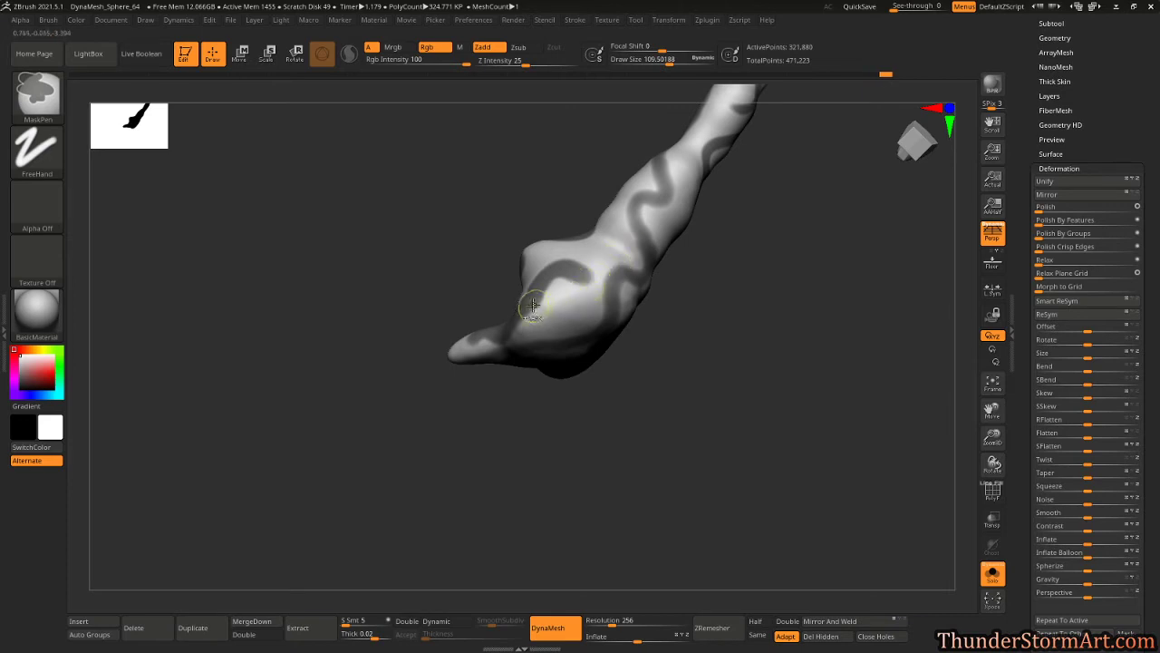
Add finer mask strokes between the broad bands on the thick lobe at a draw size of about 63.
alt+drag(727, 273, 671, 366)
key(s)
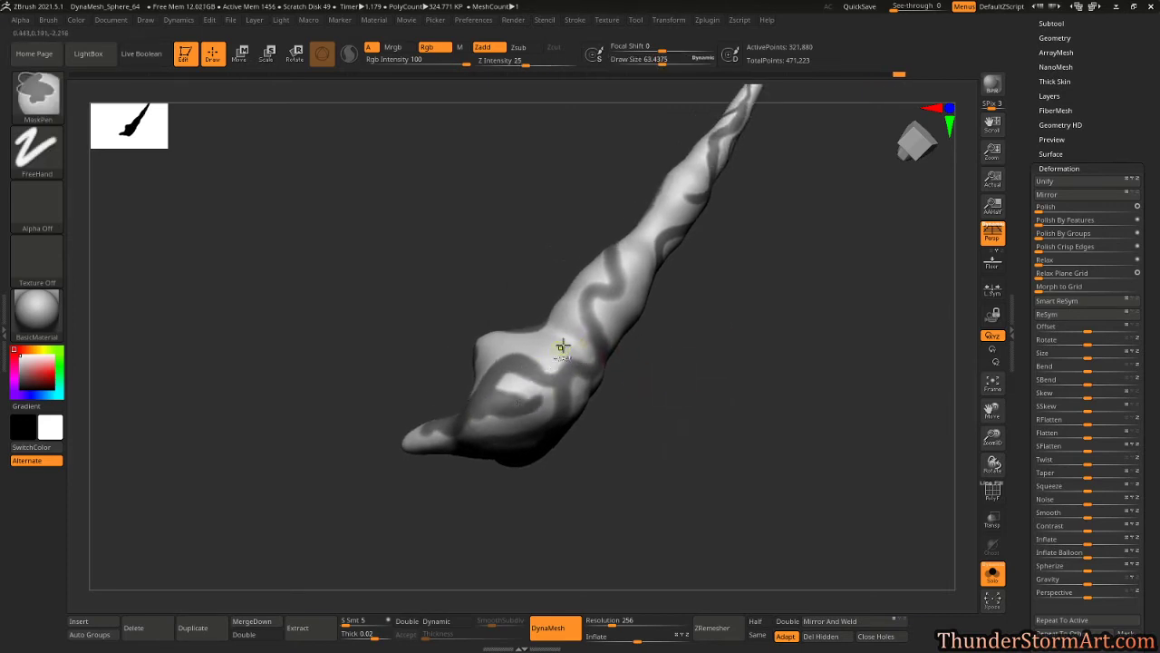
drag(647, 409, 551, 393)
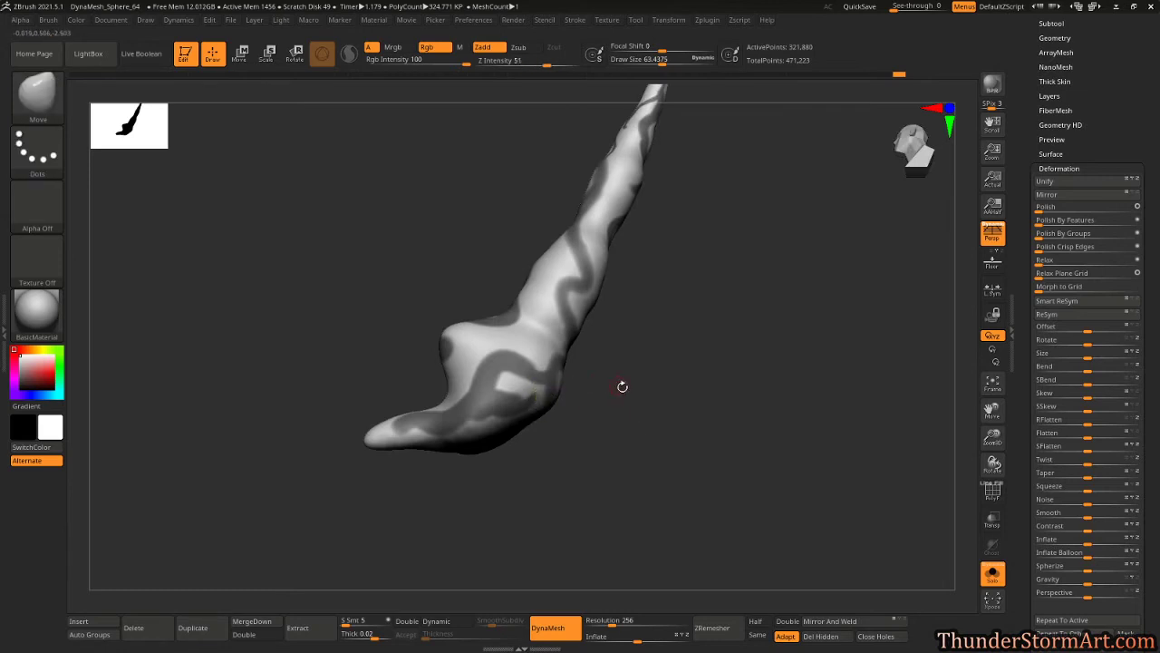
Mask curved bands and a hooked curl on the side of the thick end, around its protruding knob.
drag(623, 386, 559, 367)
key(ctrl)
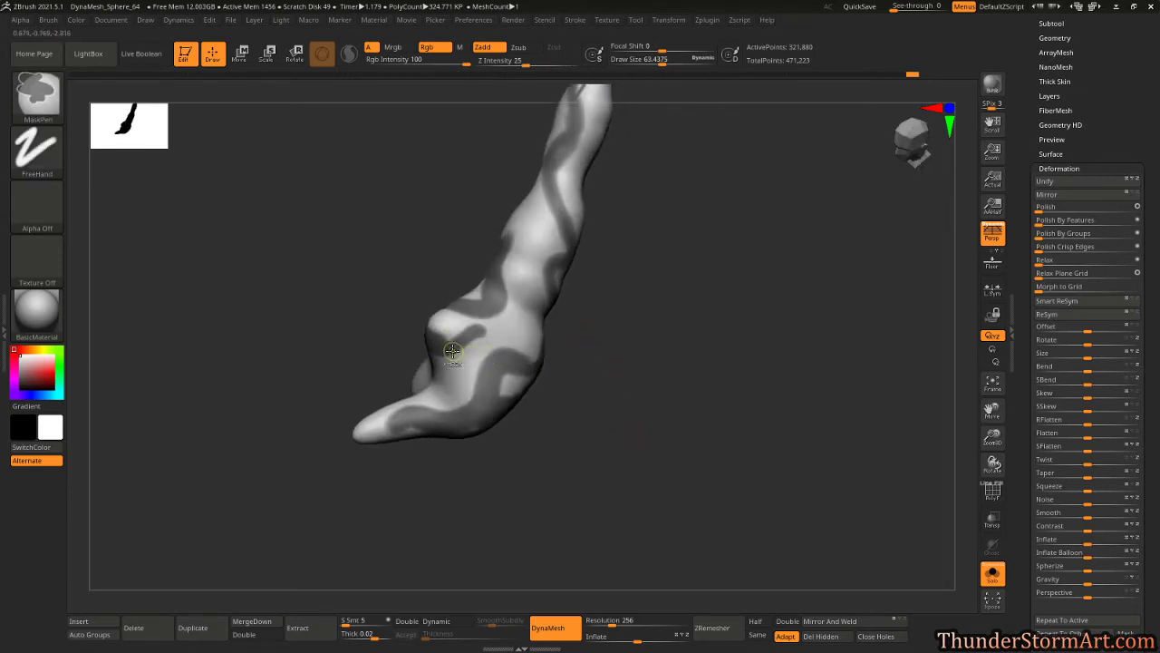
mouse_move(639, 327)
mouse_down()
mouse_move(604, 336)
mouse_move(548, 291)
mouse_up()
key(ctrl)
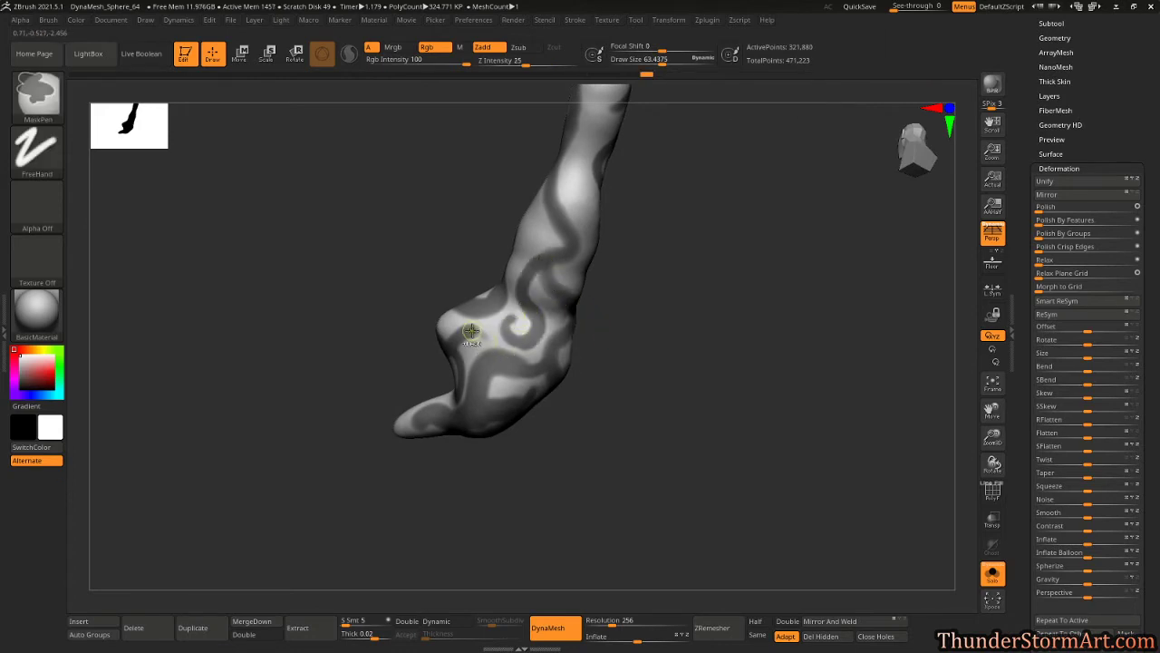
mouse_move(687, 274)
mouse_down()
mouse_move(692, 290)
mouse_move(668, 242)
mouse_move(655, 339)
mouse_move(632, 314)
mouse_move(491, 371)
mouse_up()
key(ctrl)
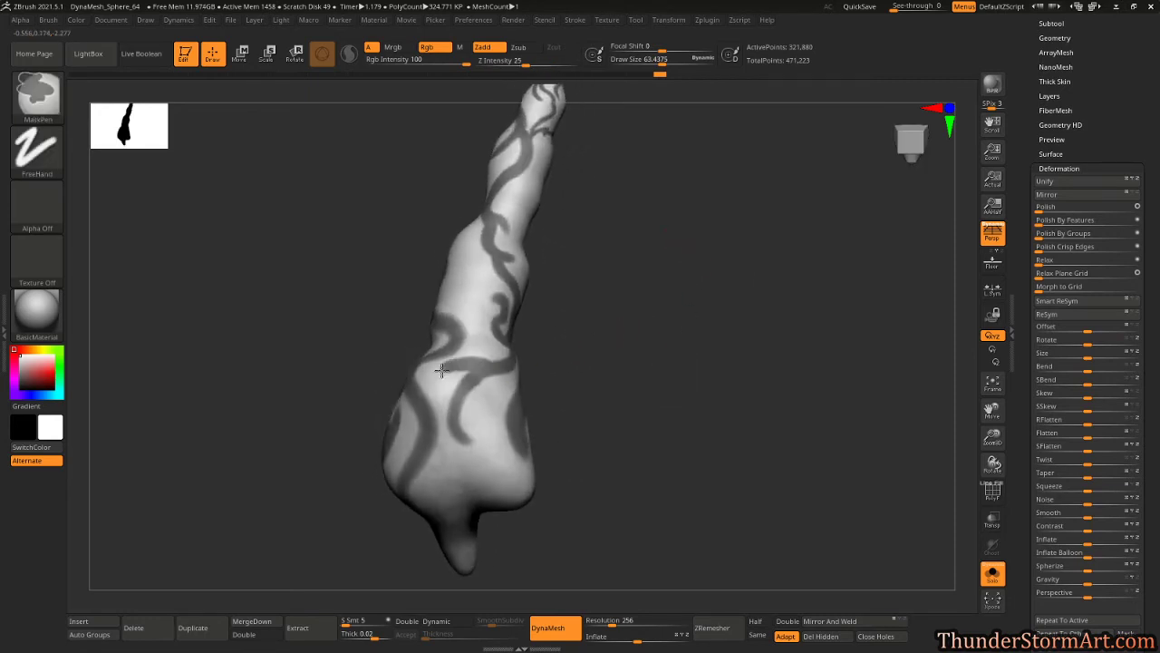
Extend the mask bands across the back of the thick lobe and onto the knobs above the tongue.
drag(598, 369, 474, 415)
mouse_move(614, 399)
mouse_down()
mouse_move(546, 419)
mouse_move(652, 335)
mouse_move(493, 290)
mouse_up()
key(ctrl)
key(ctrl)
mouse_move(596, 405)
mouse_down()
mouse_move(649, 331)
mouse_move(645, 306)
mouse_up()
key(ctrl)
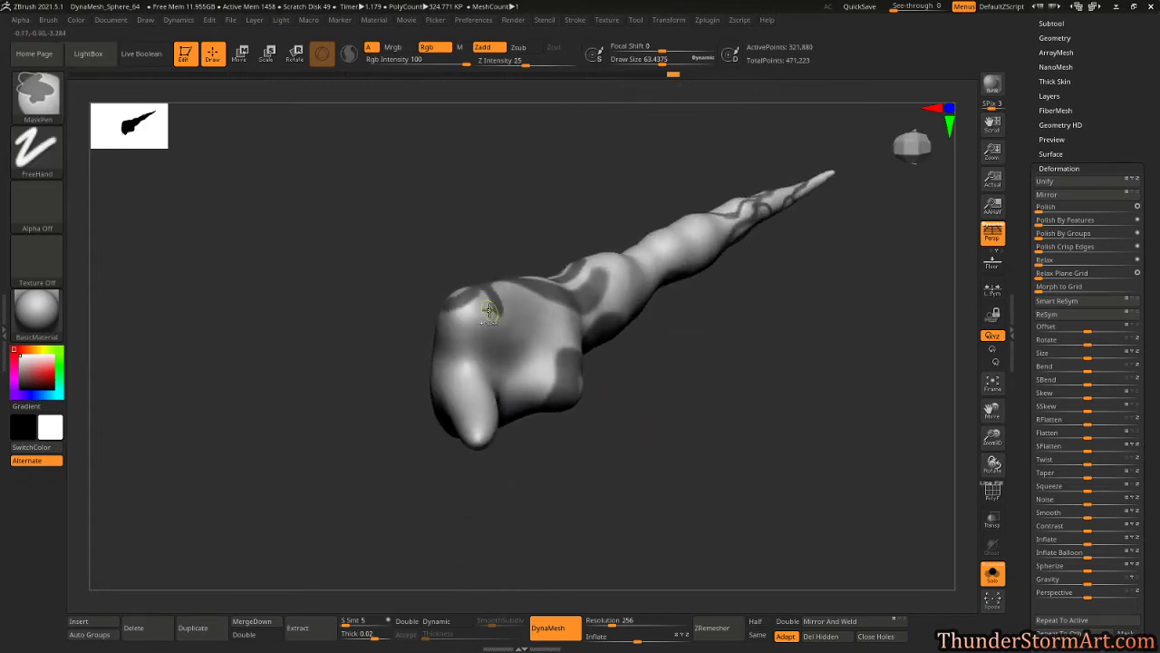
drag(448, 334, 681, 396)
key(ctrl)
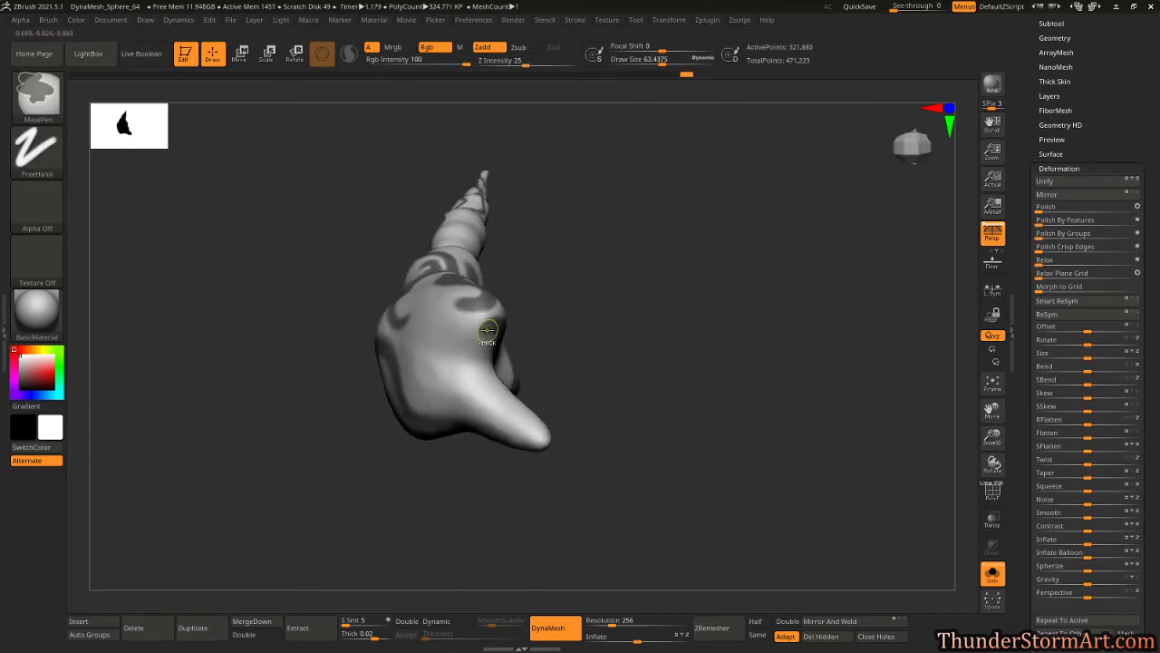
Paint a mask band ending in a spiral curl on the broad lobe, with a curved band beside it.
mouse_move(599, 352)
mouse_down()
mouse_move(631, 407)
mouse_move(413, 259)
mouse_up()
key(ctrl)
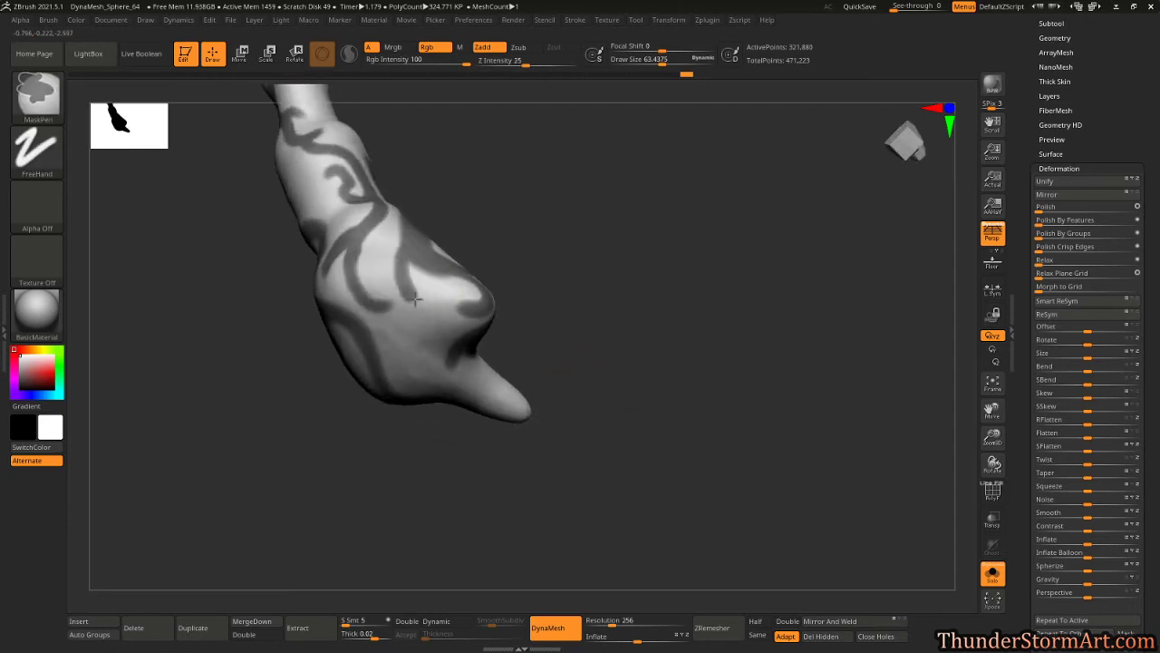
ctrl+drag(411, 332, 413, 322)
drag(586, 314, 580, 256)
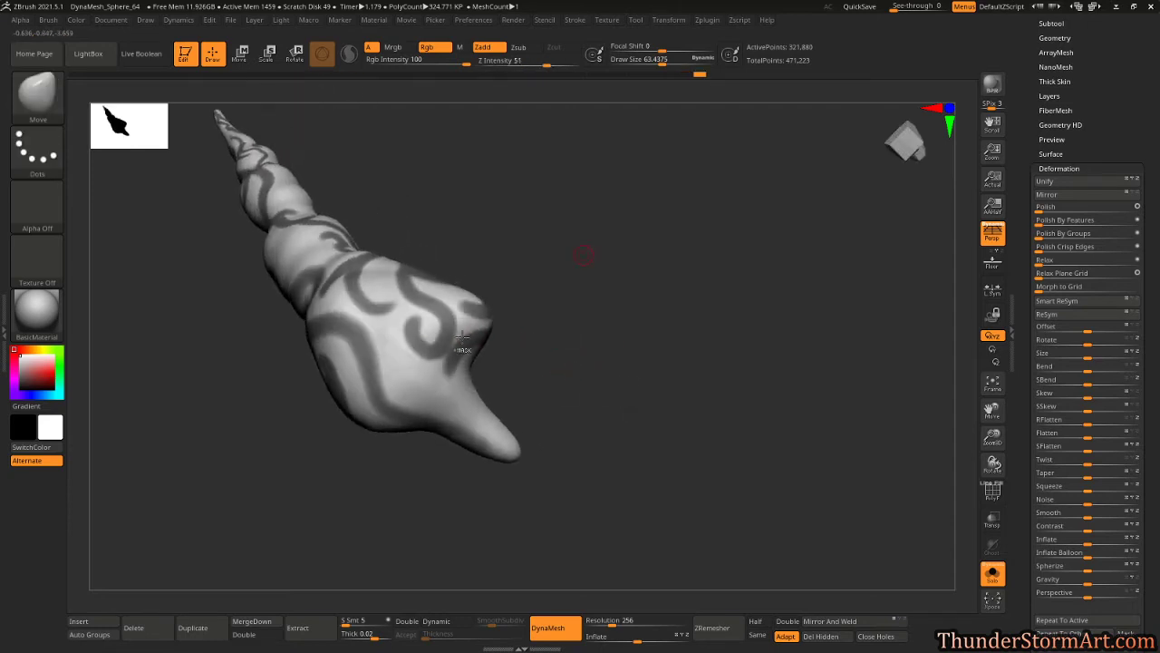
mouse_move(365, 334)
ctrl+mouse_down()
mouse_move(380, 369)
mouse_move(439, 396)
ctrl+mouse_up()
drag(588, 377, 521, 357)
key(ctrl)
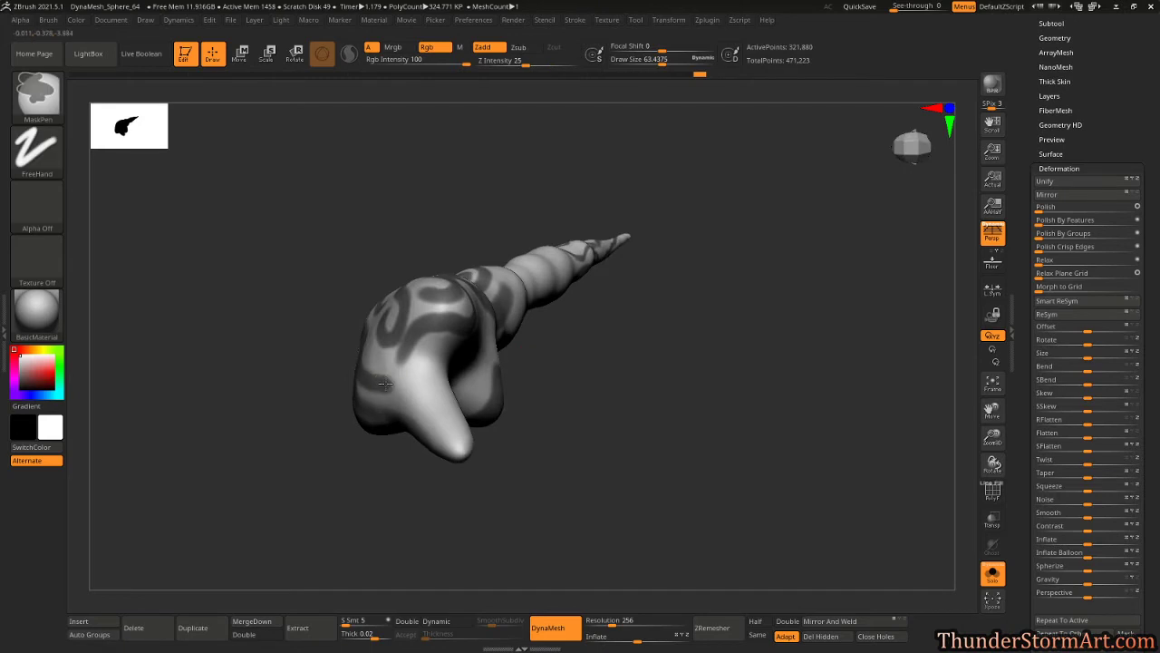
Mask hooked bands at the base of the tongue and around the side knobs of the thick end.
drag(583, 409, 464, 416)
ctrl+drag(391, 389, 408, 421)
mouse_move(446, 459)
mouse_down()
mouse_move(503, 498)
mouse_move(581, 503)
mouse_up()
key(ctrl)
drag(560, 432, 505, 386)
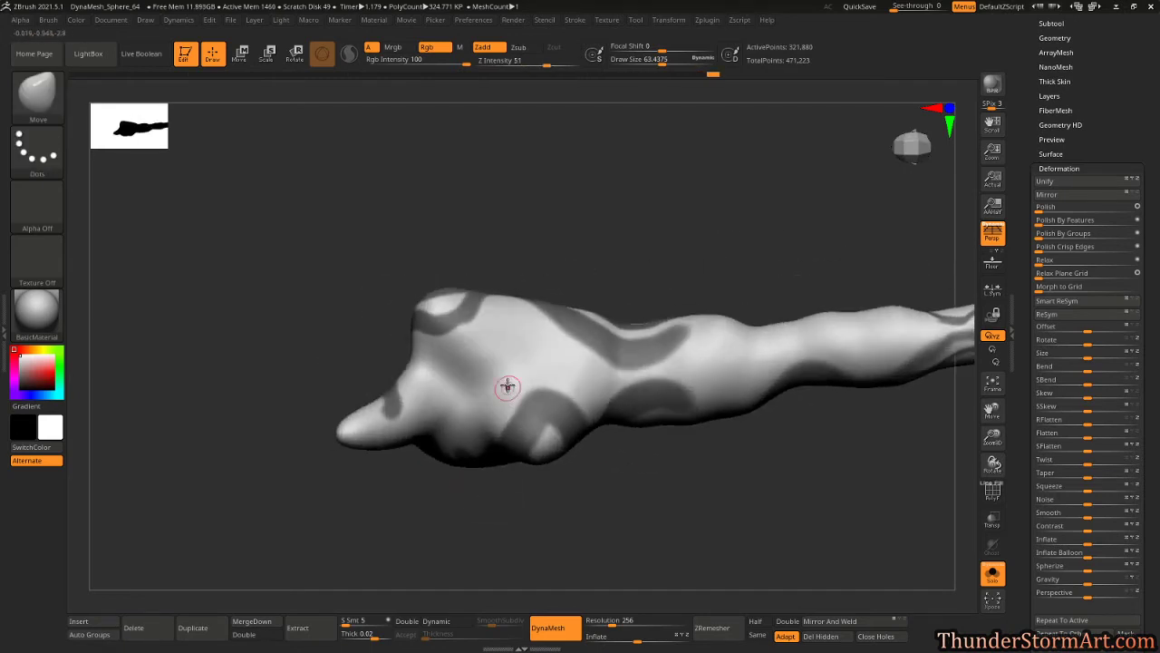
key(ctrl)
key(ctrl)
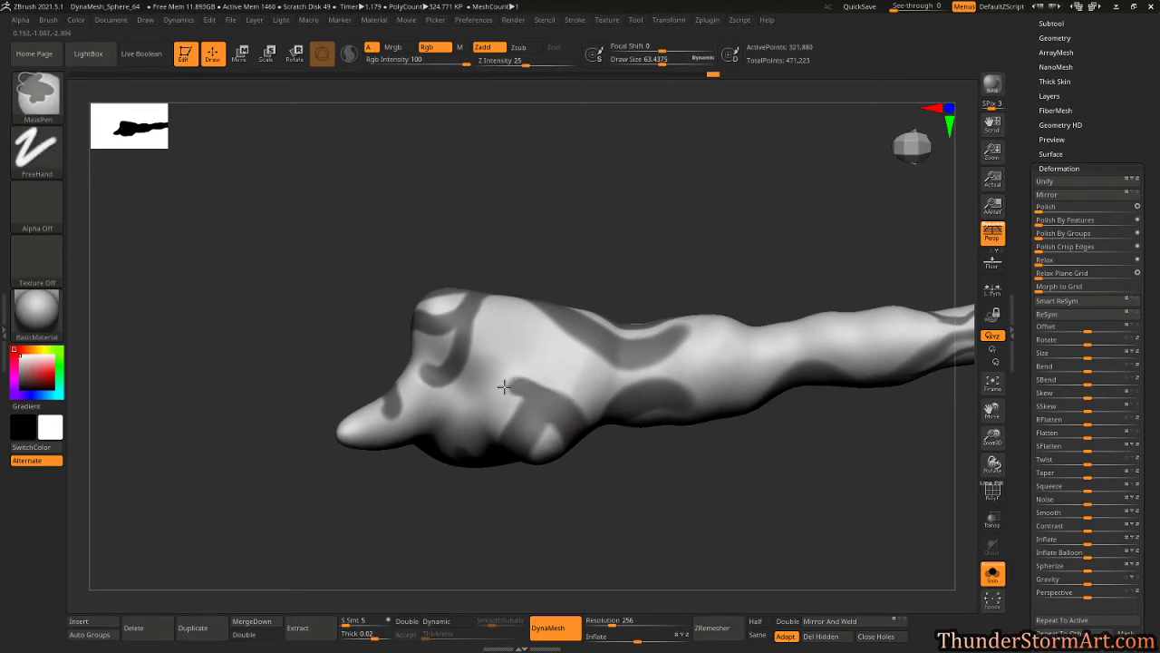
drag(565, 517, 485, 434)
key(ctrl)
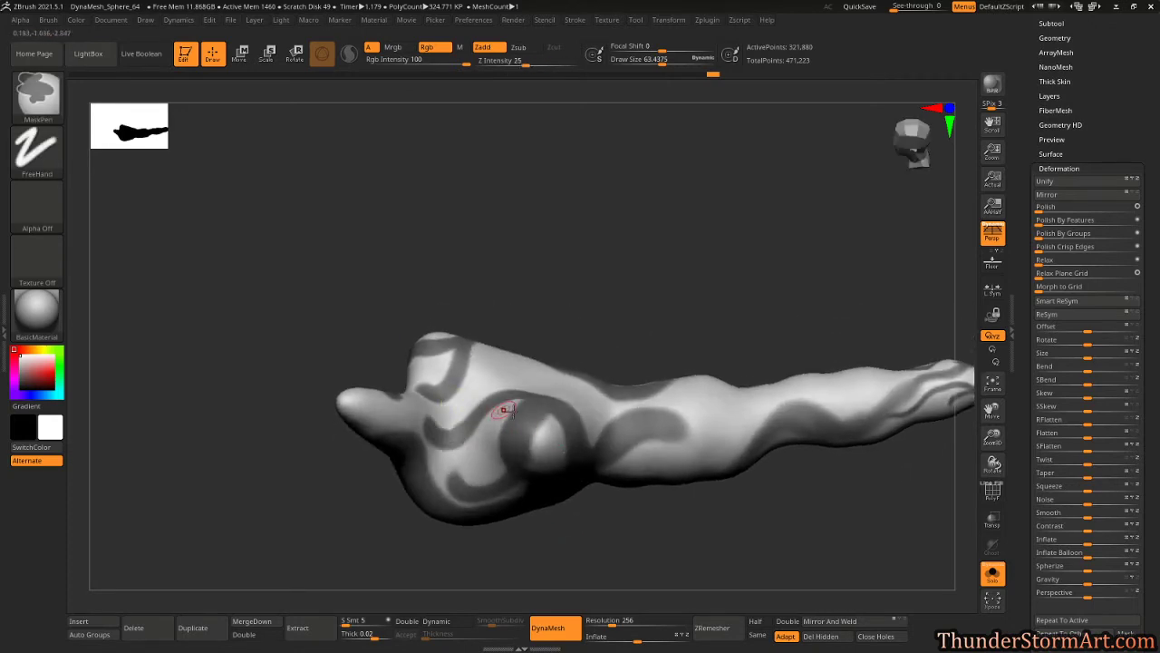
Add branching curved mask bands on the flank between the thick end's knobs and the first bulge.
drag(614, 275, 613, 417)
key(ctrl)
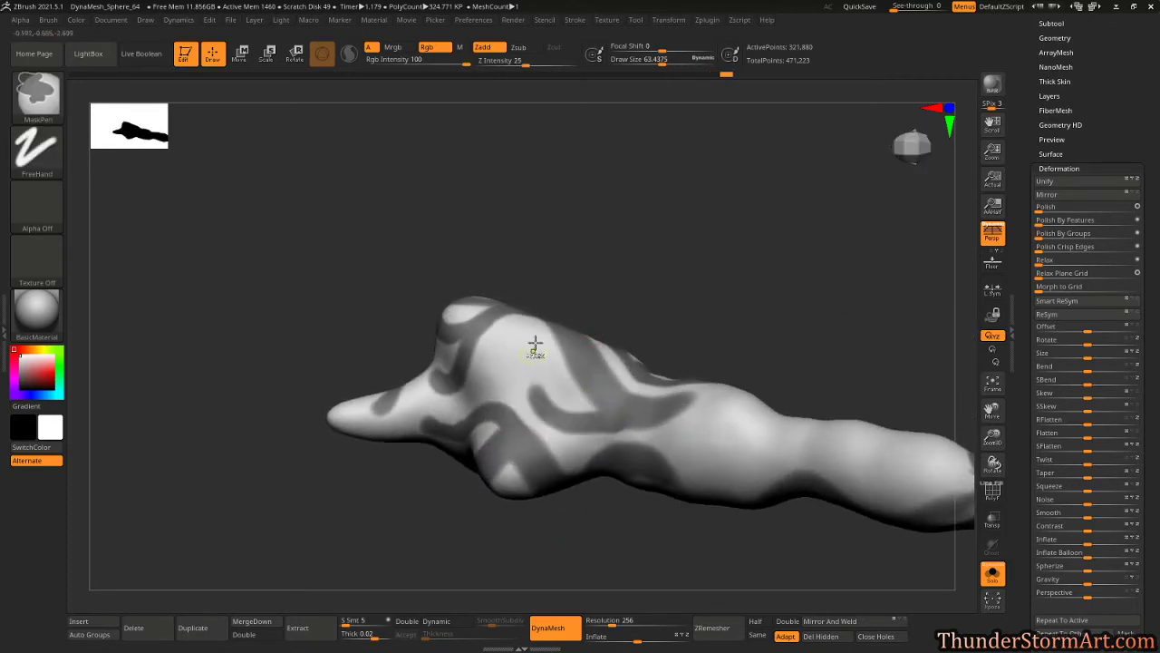
ctrl+drag(534, 391, 487, 380)
mouse_move(620, 245)
mouse_down()
mouse_move(645, 228)
mouse_move(653, 154)
mouse_move(641, 319)
mouse_move(702, 306)
mouse_move(726, 315)
mouse_move(681, 443)
mouse_move(694, 469)
mouse_move(617, 280)
mouse_up()
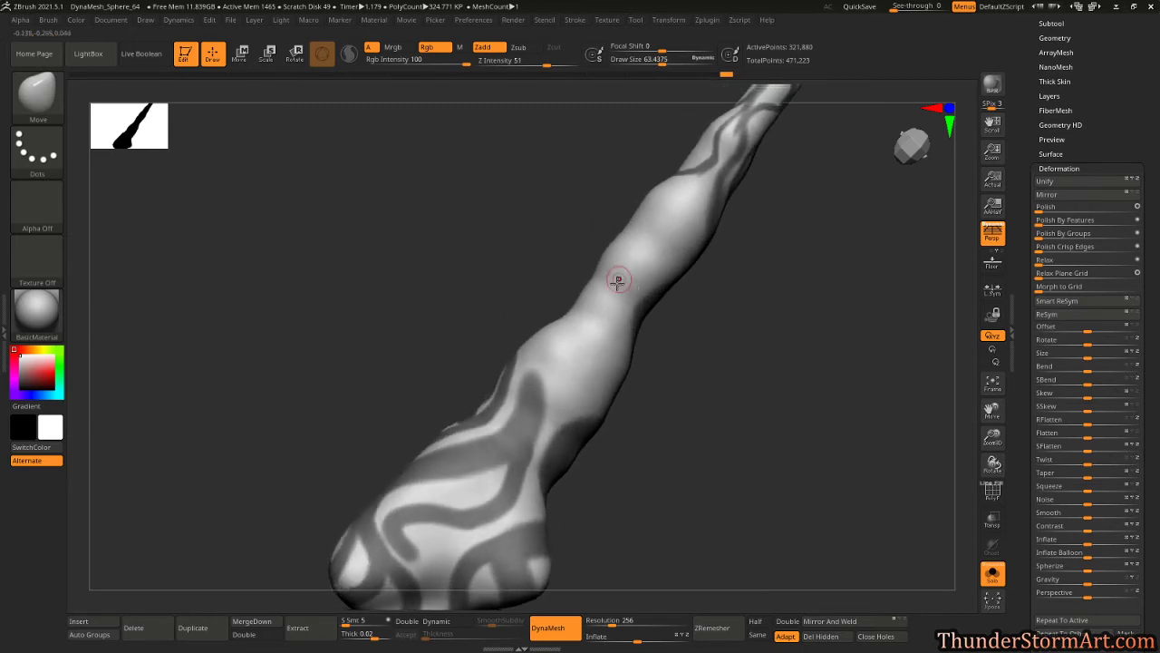
Mask a winding band down the bulge above the thick end, curling its lower end into a spiral.
key(ctrl)
ctrl+drag(594, 370, 566, 377)
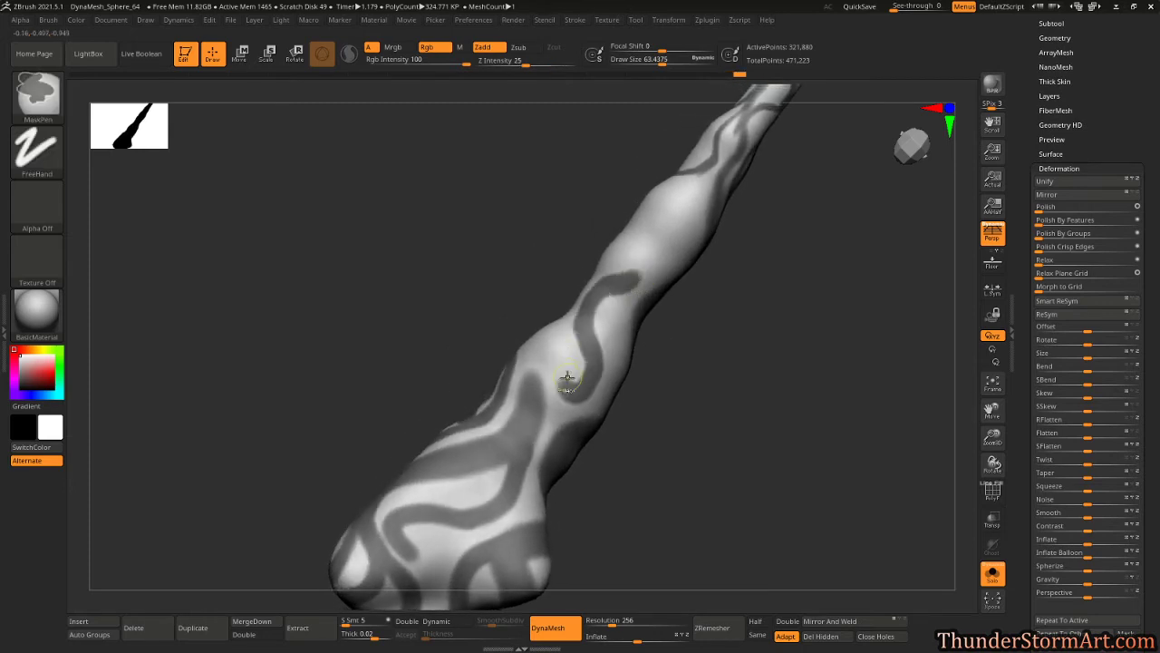
mouse_move(689, 390)
mouse_down()
mouse_move(720, 408)
mouse_move(564, 311)
mouse_move(551, 362)
mouse_up()
mouse_move(680, 324)
mouse_down()
mouse_move(671, 407)
mouse_move(651, 338)
mouse_up()
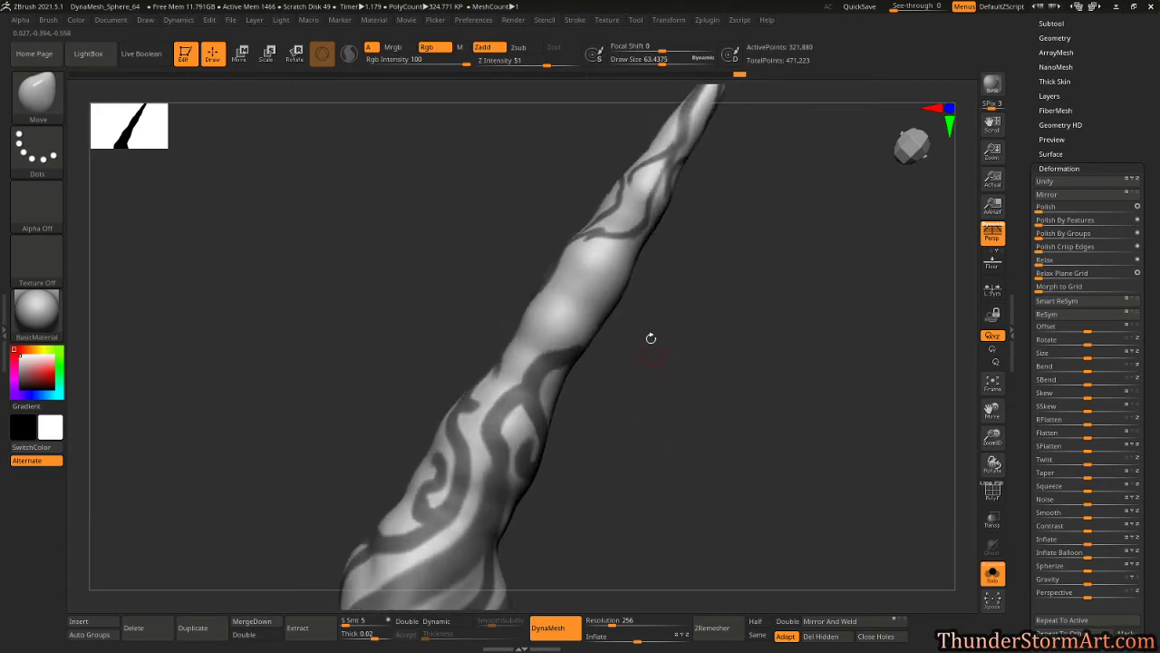
Lower the draw size to about 47 and mask finer winding strokes on the bare middle bulge, undoing one stray stroke.
key(s)
drag(660, 279, 656, 279)
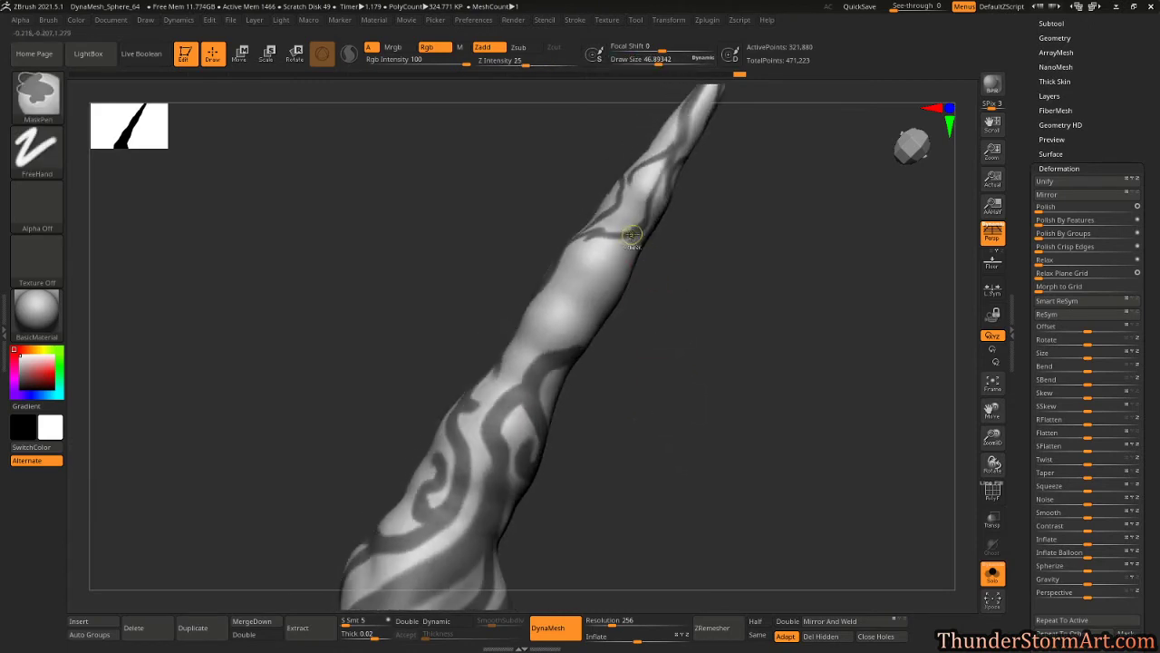
ctrl+drag(632, 235, 588, 323)
mouse_move(674, 344)
mouse_down()
mouse_move(626, 360)
mouse_move(615, 348)
mouse_up()
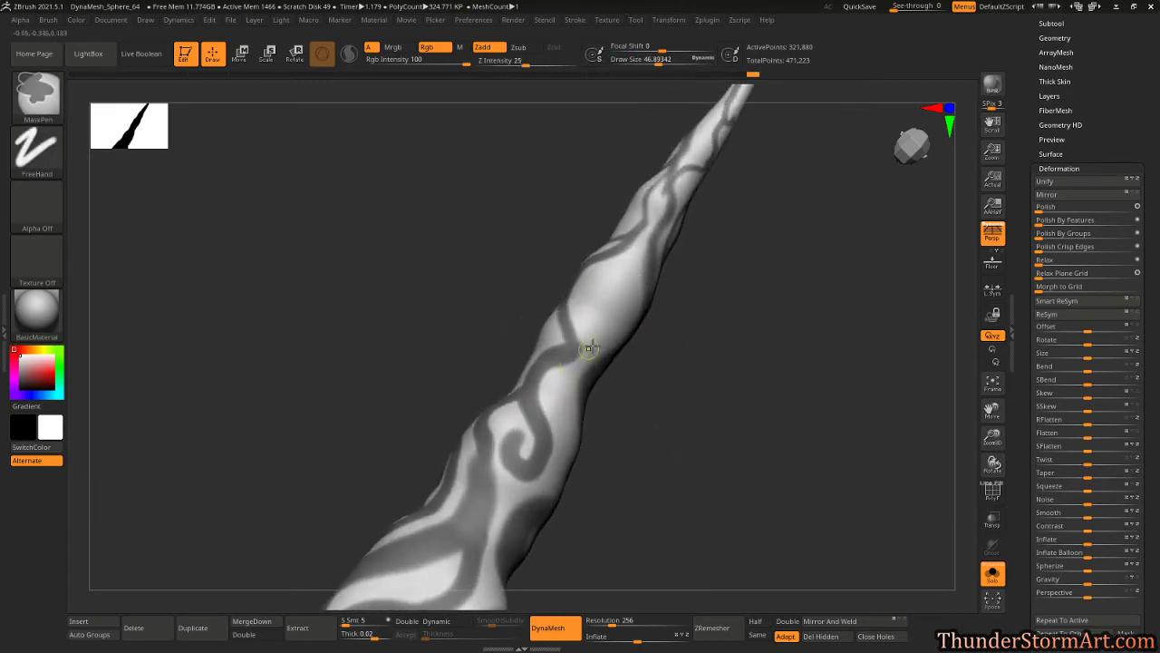
key(ctrl+z)
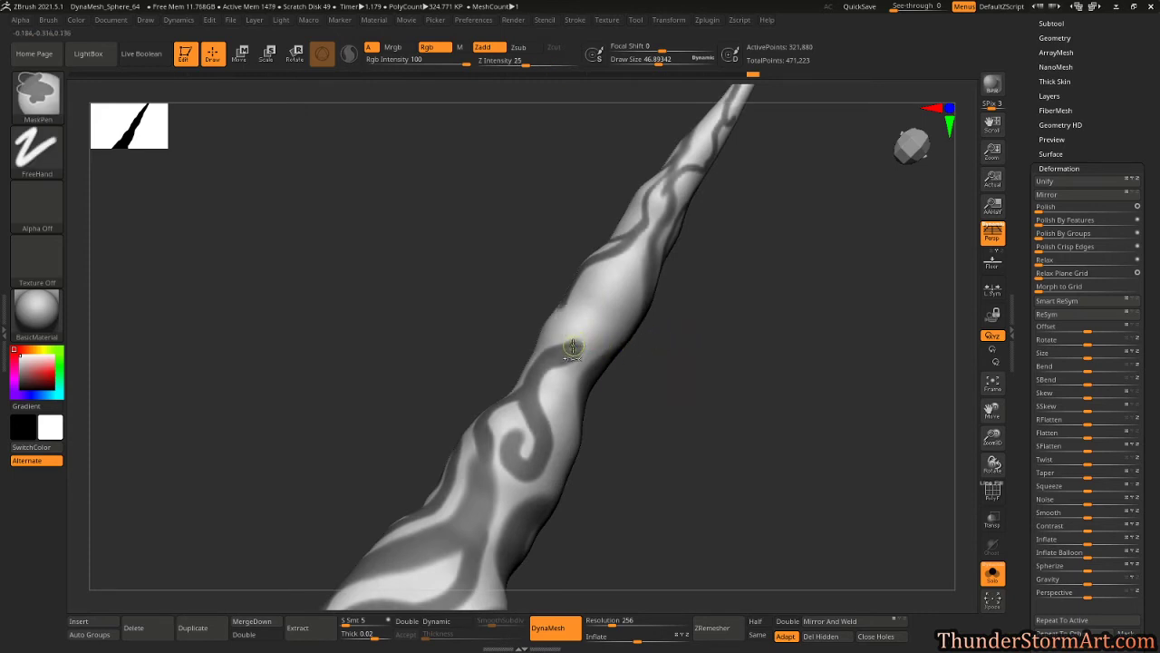
drag(683, 350, 755, 365)
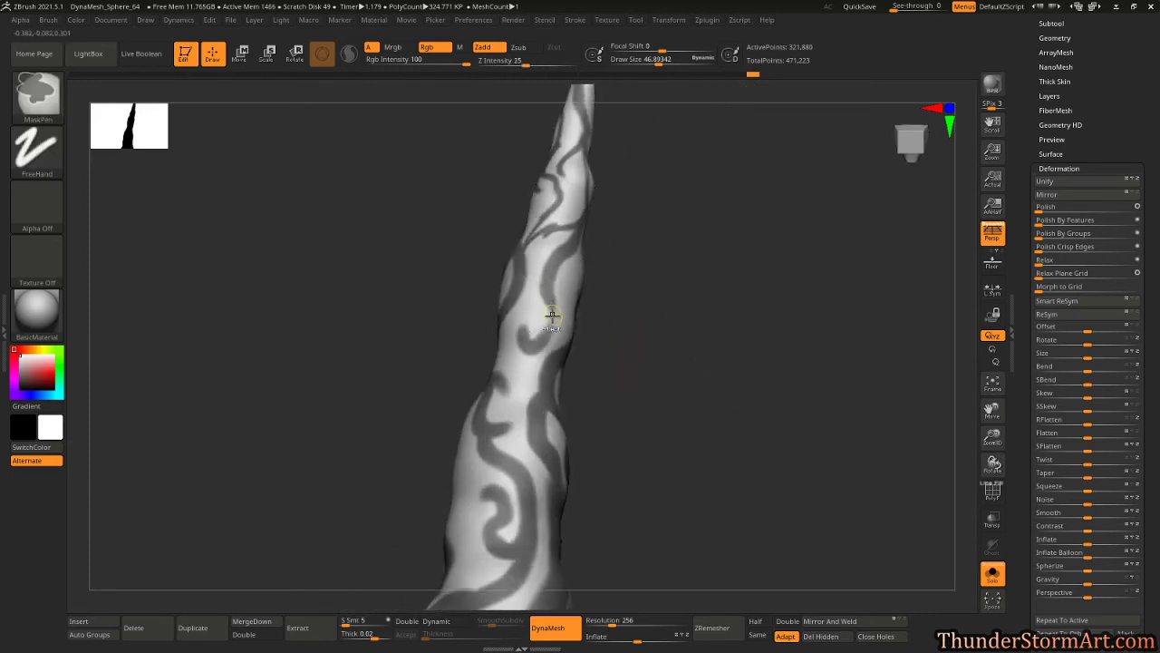
Mask hooked strokes down the chain's middle bulges to the neck of the thick lobe.
mouse_move(616, 342)
mouse_down()
mouse_move(572, 336)
mouse_move(583, 337)
mouse_move(523, 395)
mouse_up()
mouse_move(515, 438)
ctrl+mouse_down()
mouse_move(552, 491)
mouse_move(541, 484)
ctrl+mouse_up()
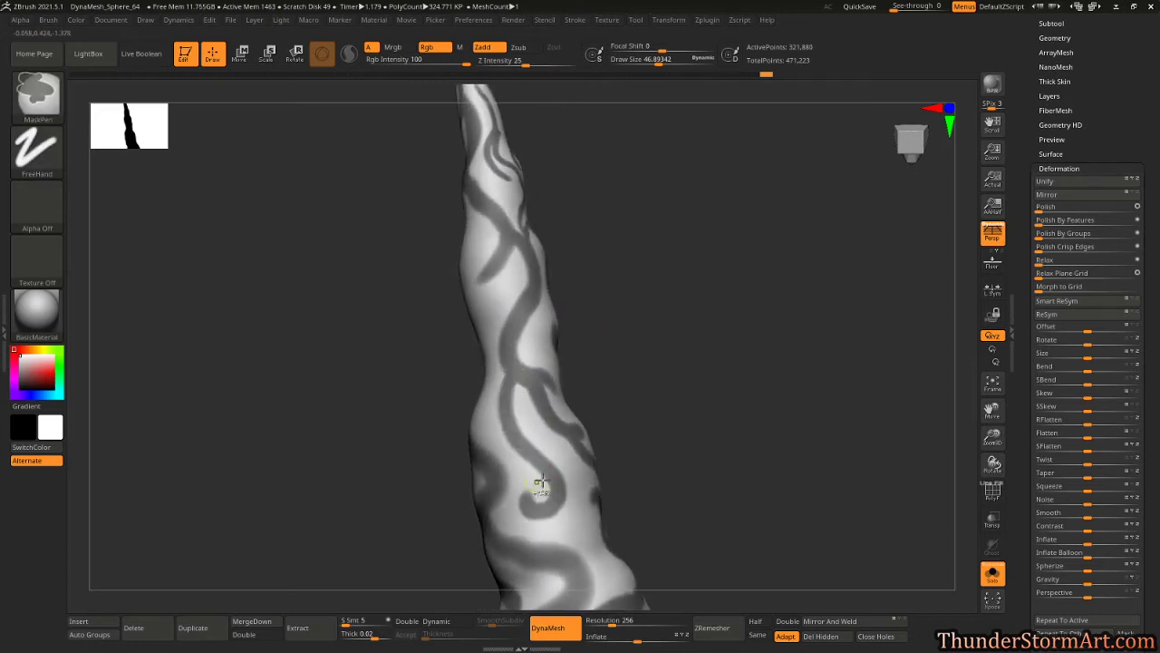
drag(684, 404, 683, 218)
ctrl+drag(524, 386, 580, 405)
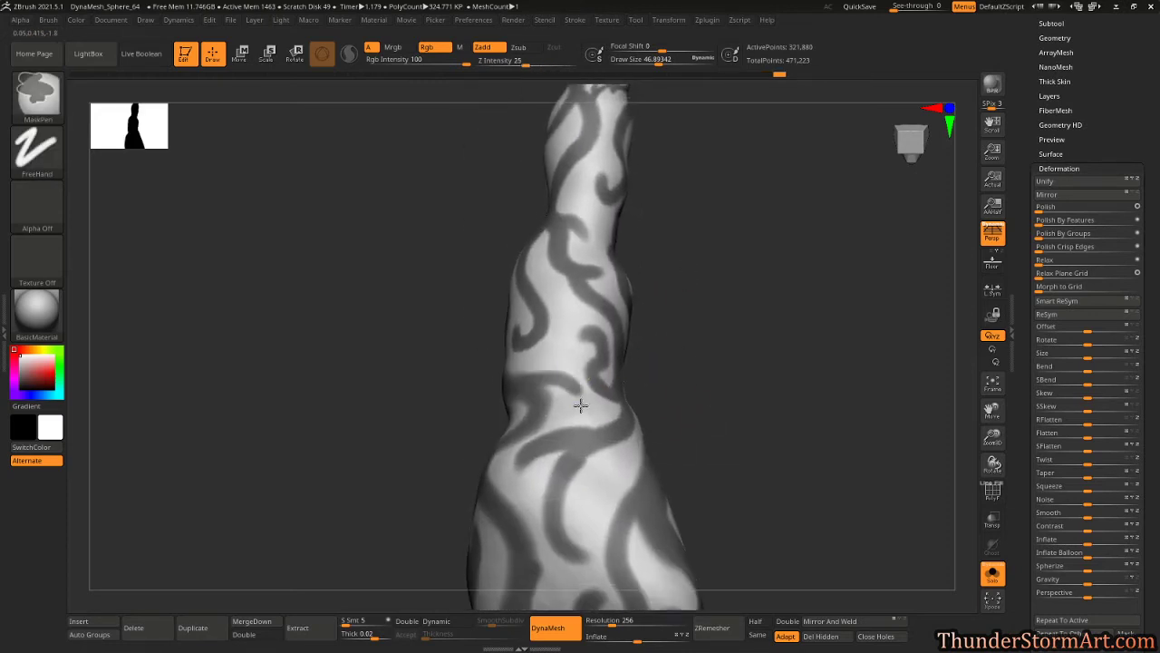
mouse_move(682, 361)
mouse_down()
mouse_move(749, 339)
mouse_move(694, 321)
mouse_move(630, 391)
mouse_up()
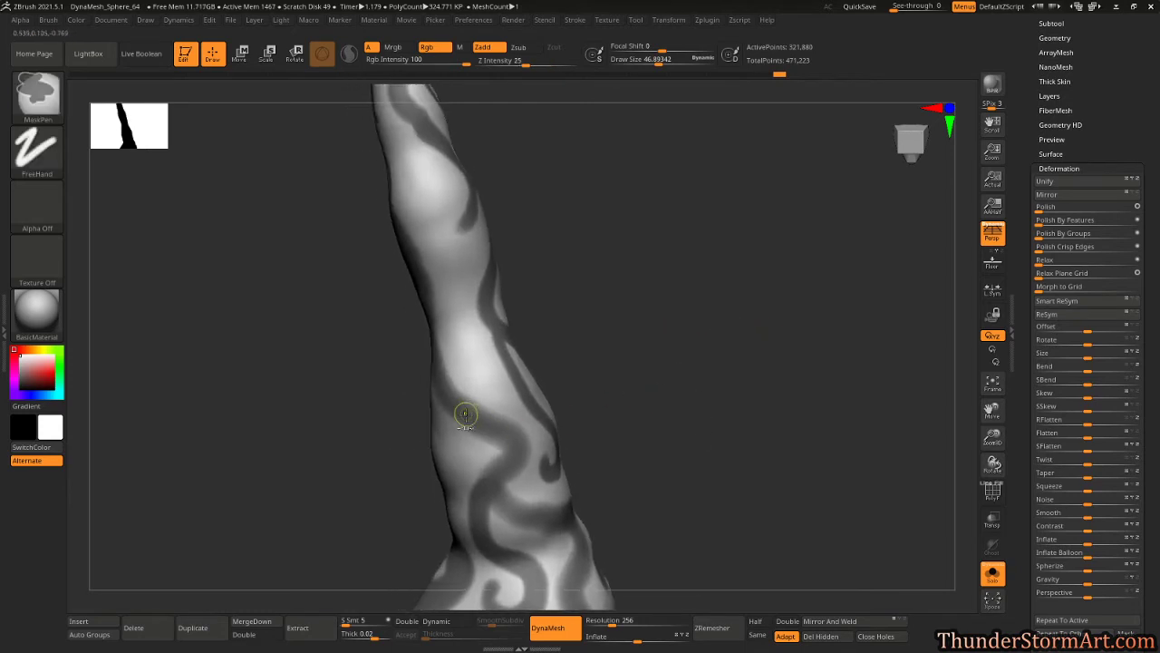
Paint winding bands with curled ends along the bare side of the chain's middle bulges.
drag(629, 339, 664, 355)
key(ctrl)
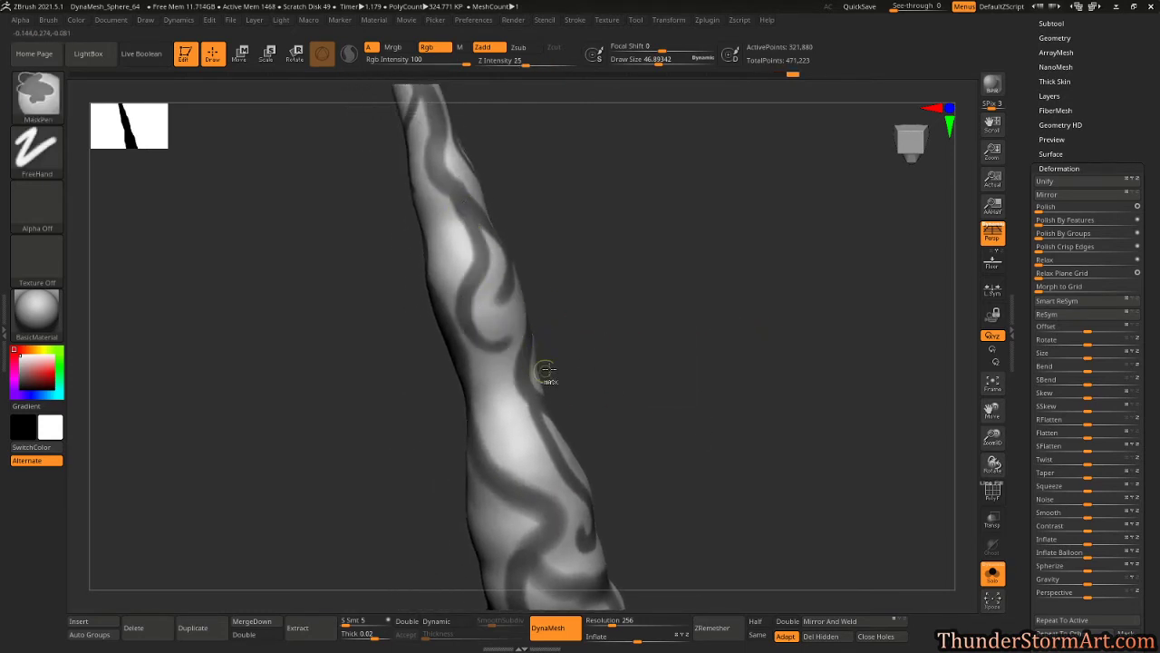
drag(564, 365, 570, 345)
ctrl+drag(515, 370, 511, 437)
drag(629, 334, 680, 322)
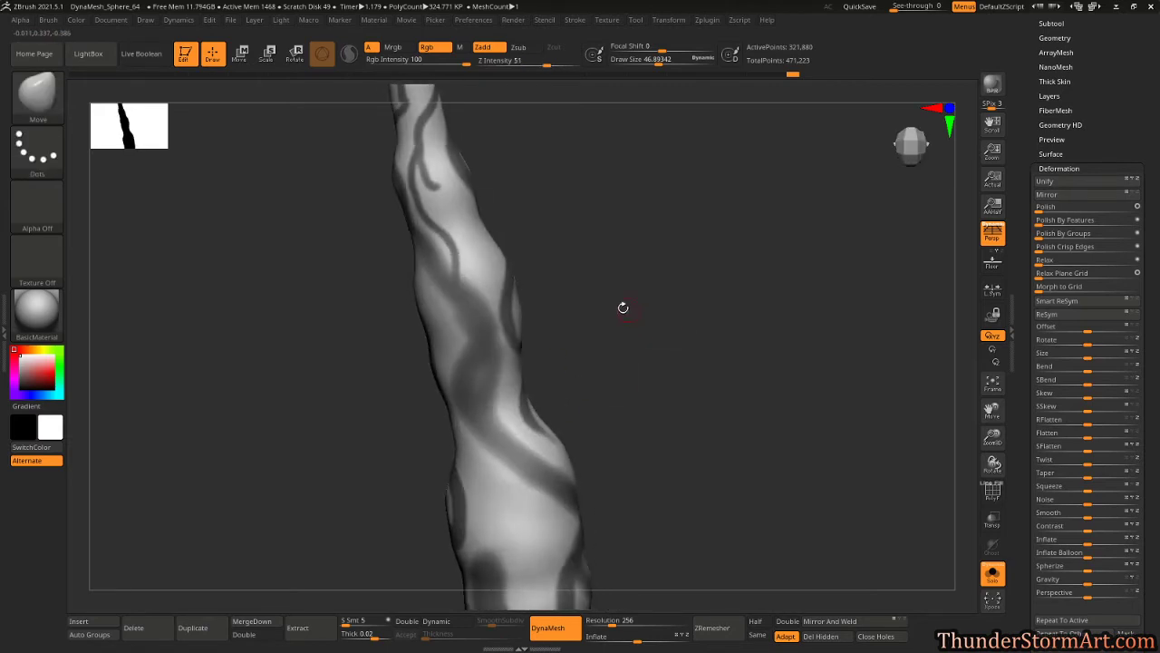
Continue the thin wavy mask lines from the tapering part down into the bands above the spiral curl.
key(ctrl)
drag(587, 292, 682, 260)
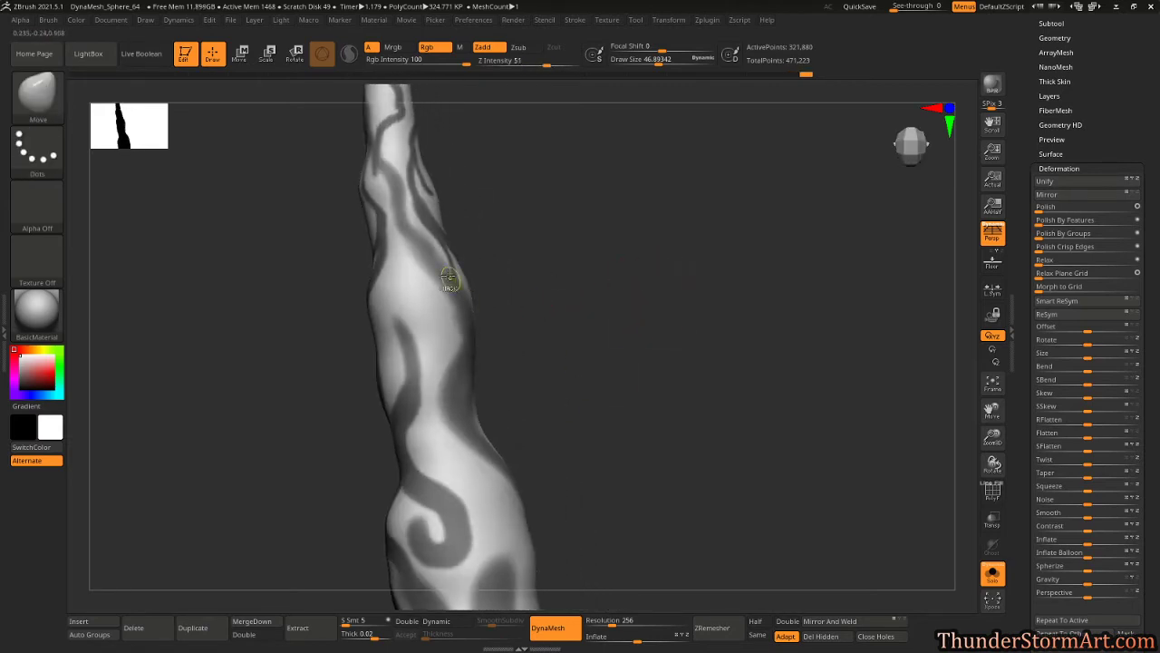
ctrl+drag(449, 277, 441, 336)
drag(533, 292, 566, 279)
key(ctrl)
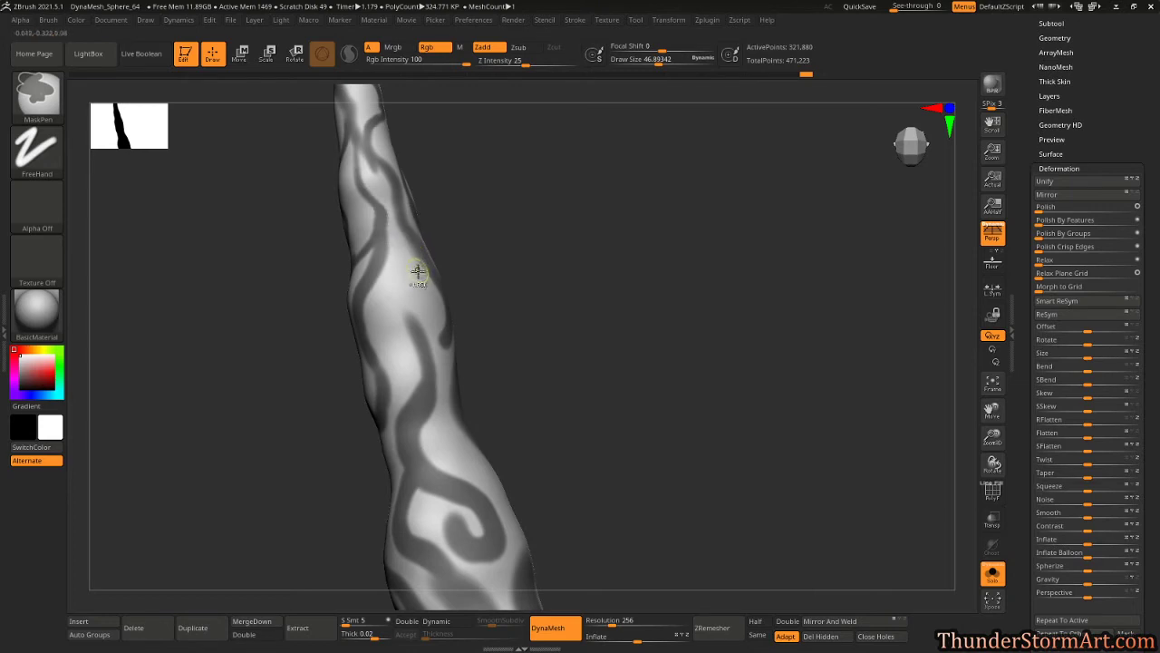
mouse_move(408, 240)
ctrl+mouse_down()
mouse_move(441, 336)
mouse_move(384, 299)
ctrl+mouse_up()
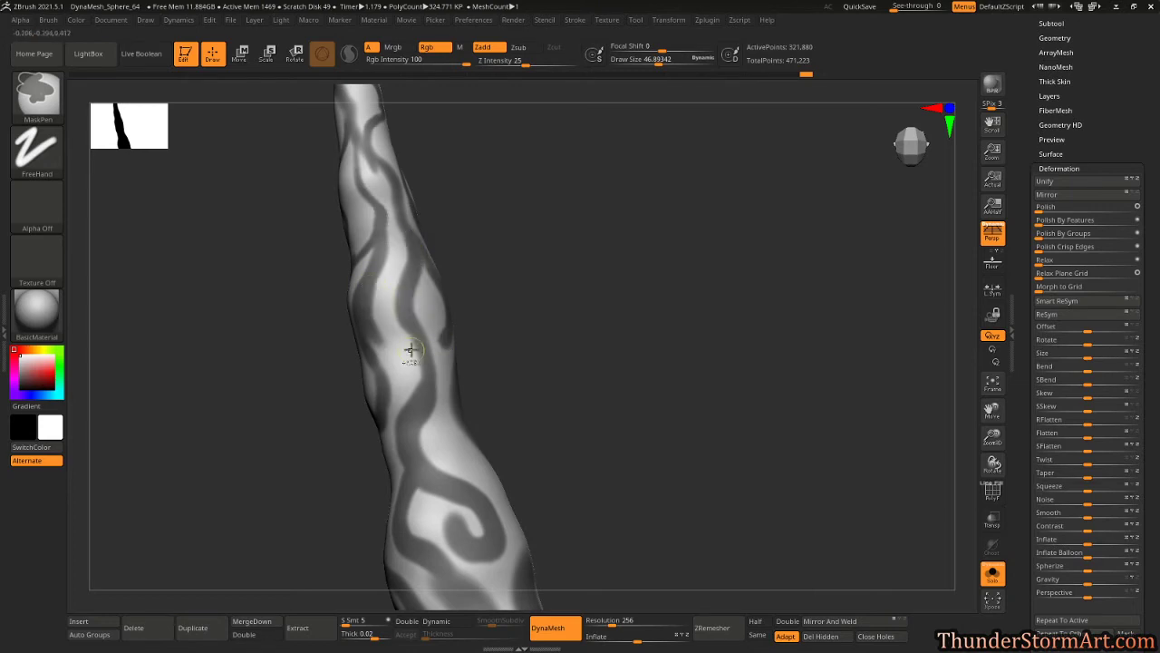
Add forked mask strokes on the bulges beside and below the spiral curl.
mouse_move(625, 345)
mouse_down()
mouse_move(611, 370)
mouse_move(499, 321)
mouse_up()
key(ctrl)
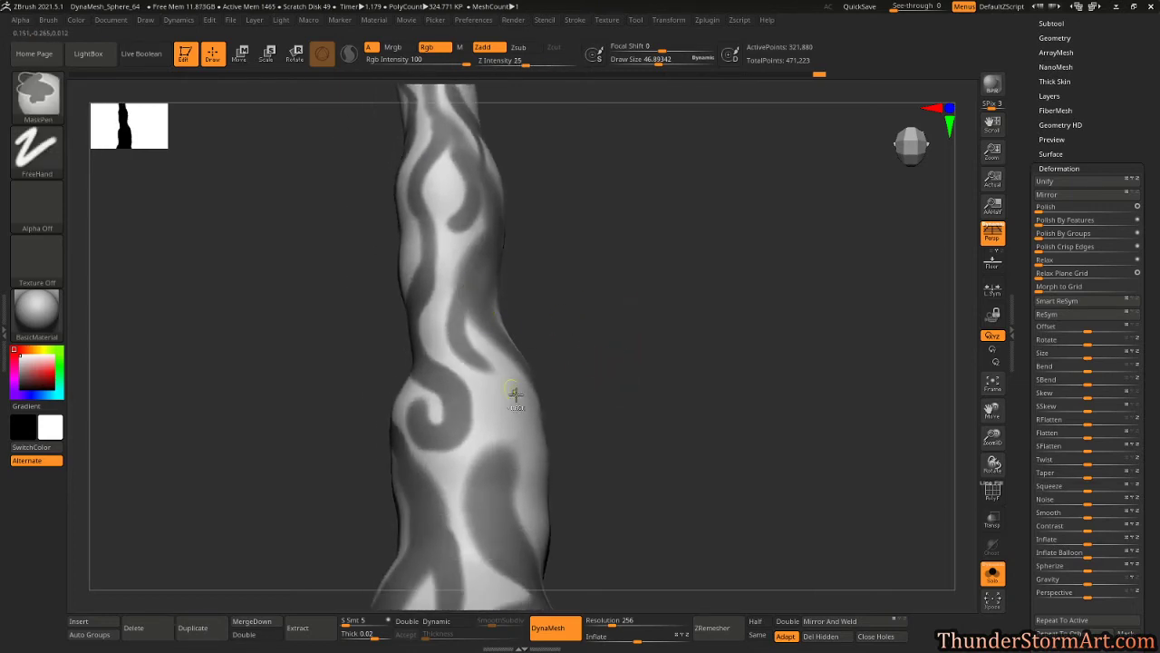
mouse_move(674, 329)
alt+mouse_down()
mouse_move(669, 341)
mouse_move(629, 333)
alt+mouse_up()
key(ctrl)
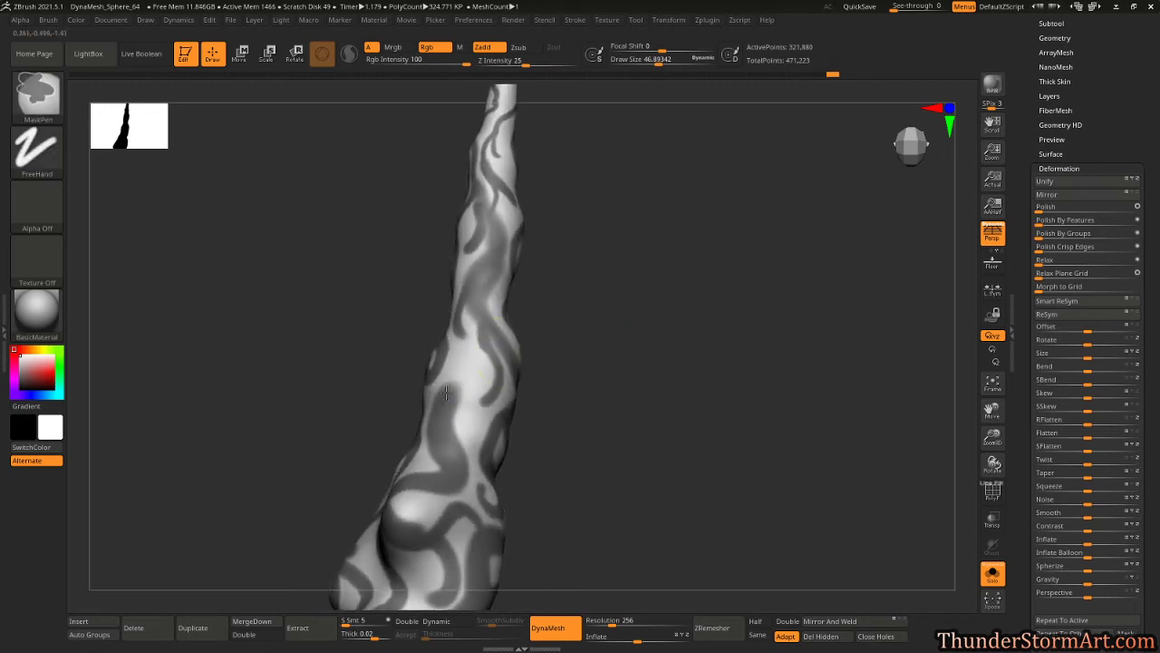
Fill the remaining gaps around the knob and along the middle bulges with short curved mask strokes.
mouse_move(503, 312)
mouse_down()
mouse_move(662, 299)
mouse_move(701, 321)
mouse_move(653, 316)
mouse_move(647, 298)
mouse_up()
key(ctrl)
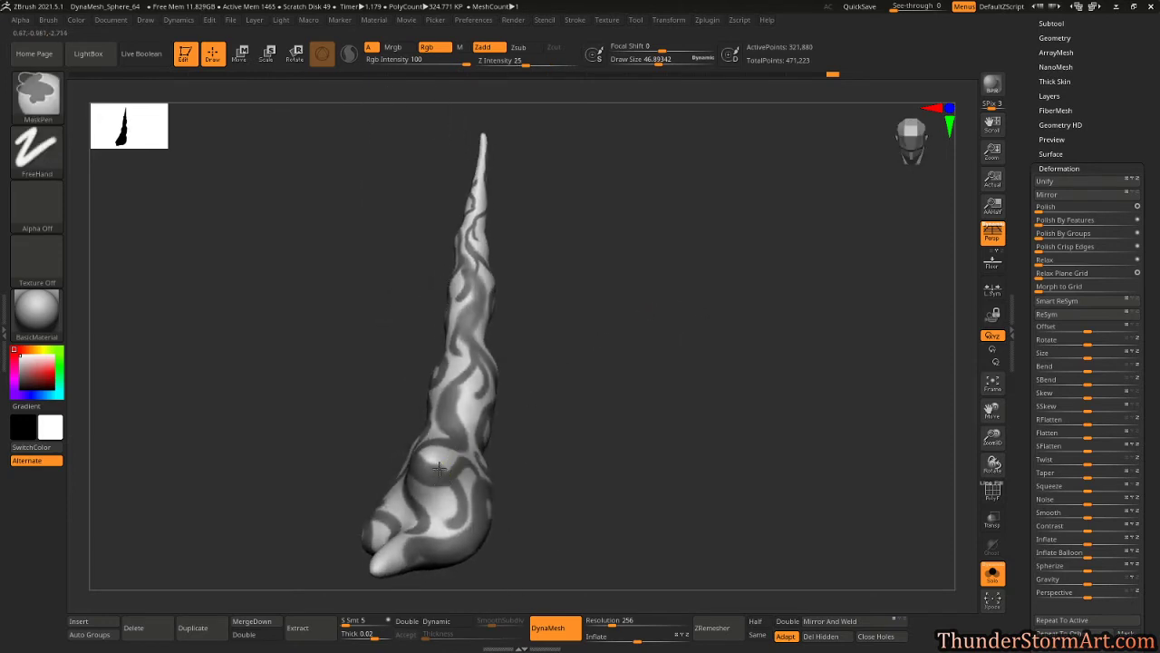
mouse_move(578, 404)
mouse_down()
mouse_move(521, 392)
mouse_move(562, 387)
mouse_up()
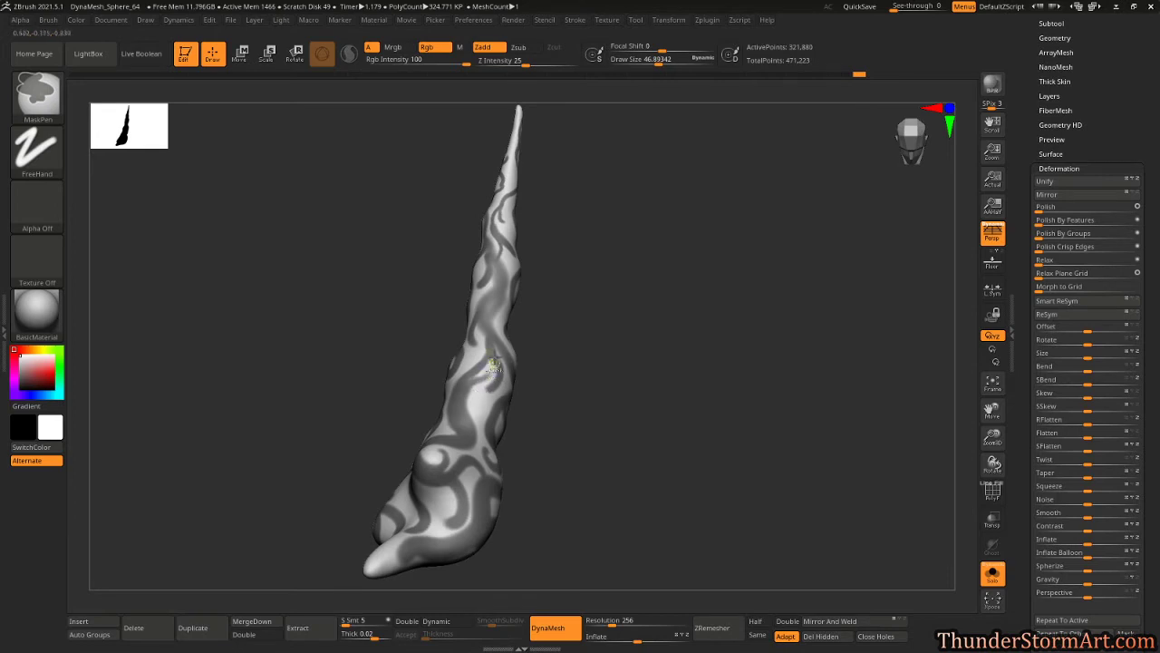
mouse_move(596, 350)
mouse_down()
mouse_move(652, 317)
mouse_move(650, 293)
mouse_move(601, 321)
mouse_move(593, 362)
mouse_up()
key(ctrl)
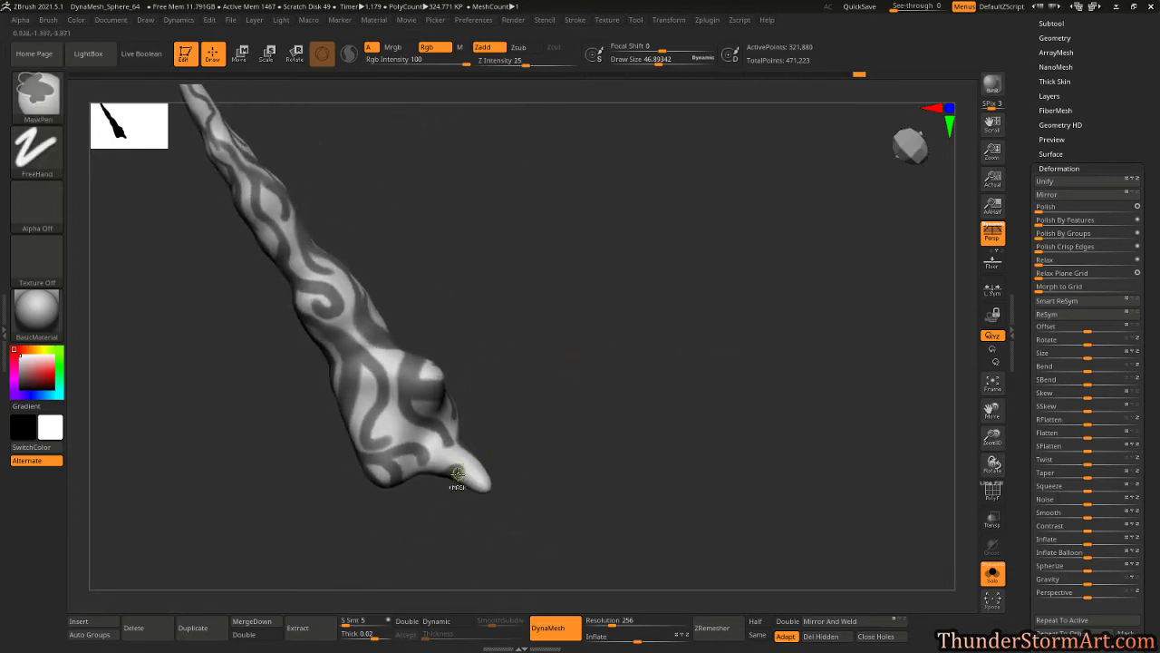
Mask curved flame bands around the tongue at the thick end, up to its tip.
mouse_move(483, 480)
mouse_down()
mouse_move(546, 355)
mouse_move(554, 257)
mouse_move(453, 496)
mouse_move(502, 352)
mouse_move(476, 502)
mouse_up()
key(ctrl)
key(ctrl)
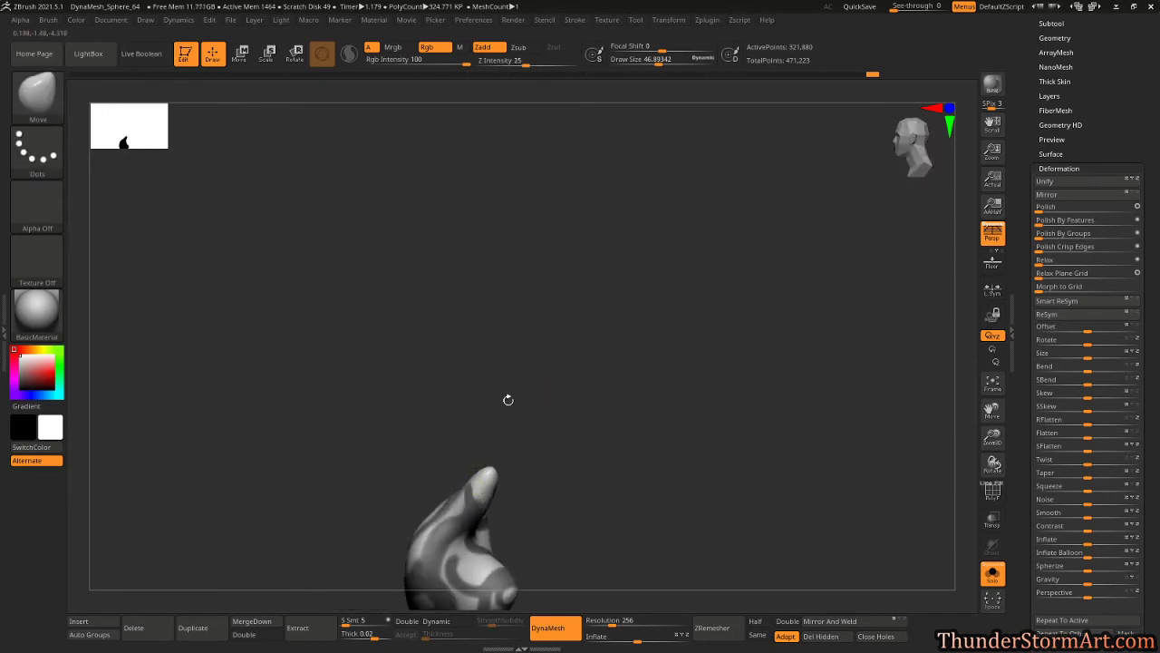
mouse_move(507, 399)
mouse_down()
mouse_move(539, 471)
mouse_move(476, 501)
mouse_up()
key(ctrl)
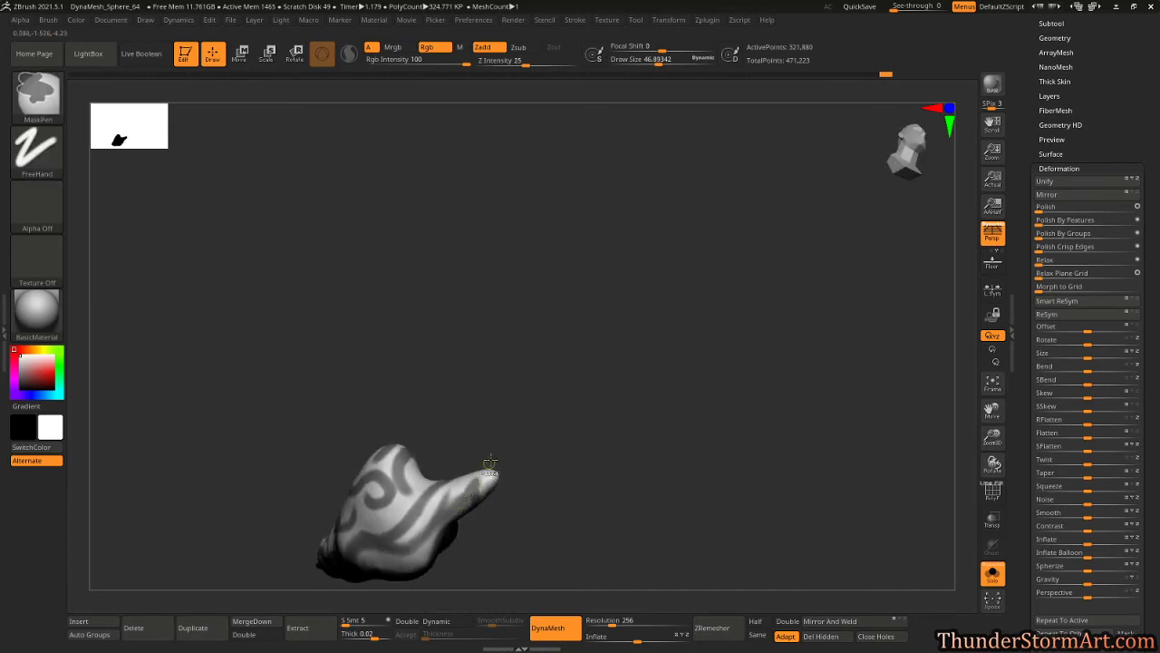
key(ctrl)
mouse_move(482, 455)
mouse_down()
mouse_move(539, 461)
mouse_move(481, 476)
mouse_up()
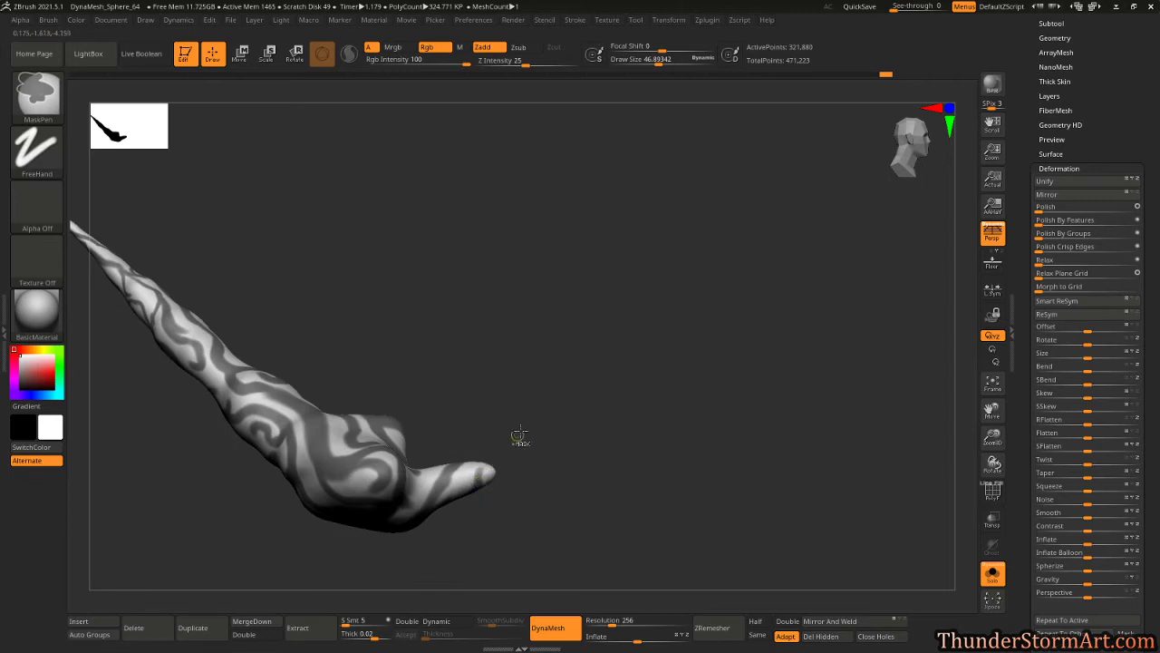
Mask short flame strokes on the tongue's remaining sides and on the bulges around its base.
mouse_move(517, 436)
mouse_down()
mouse_move(542, 458)
mouse_move(554, 495)
mouse_move(538, 422)
mouse_move(492, 477)
mouse_move(513, 393)
mouse_move(474, 476)
mouse_up()
drag(536, 396, 534, 476)
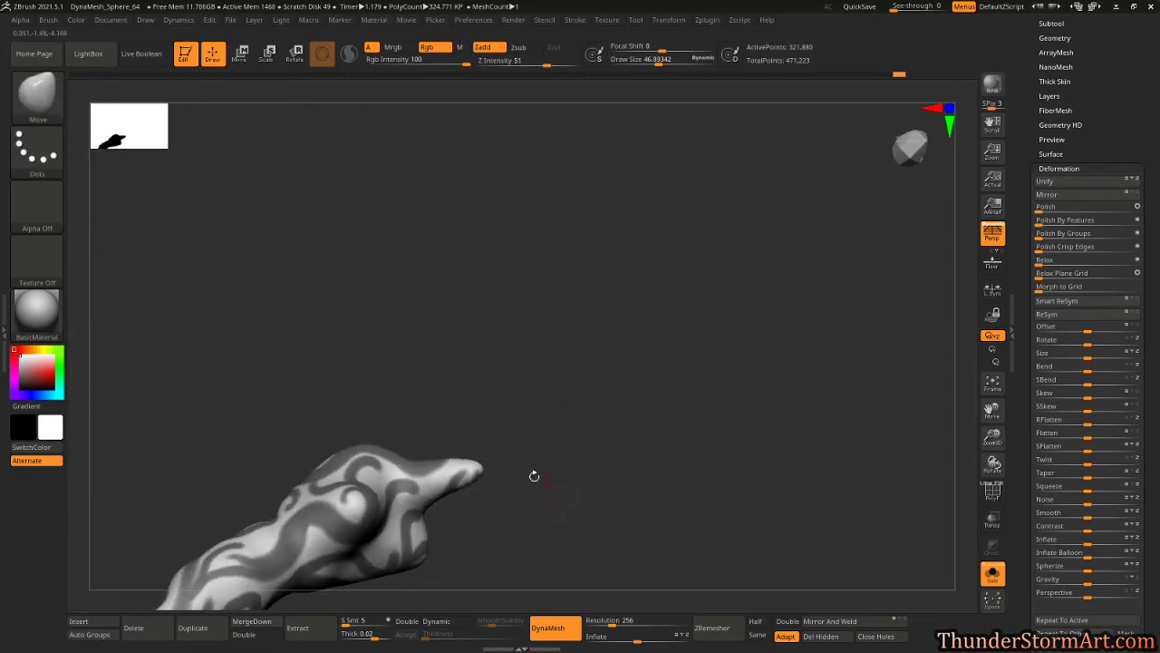
mouse_move(514, 432)
mouse_down()
mouse_move(514, 468)
mouse_move(481, 407)
mouse_move(510, 459)
mouse_move(450, 464)
mouse_up()
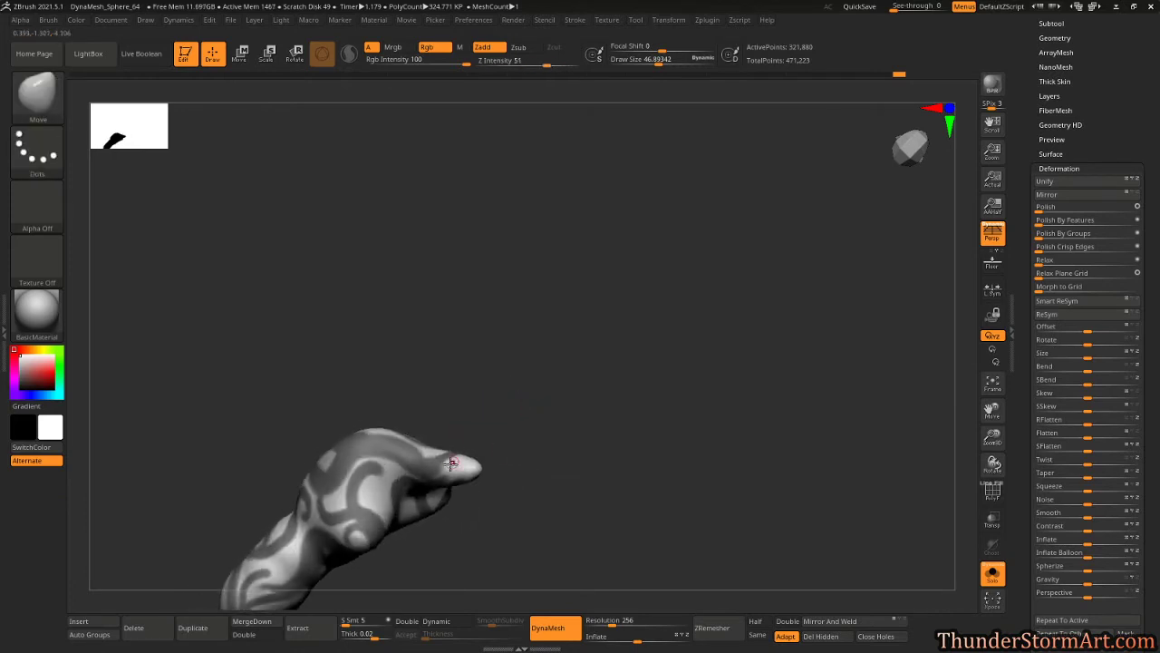
key(ctrl)
drag(563, 370, 540, 438)
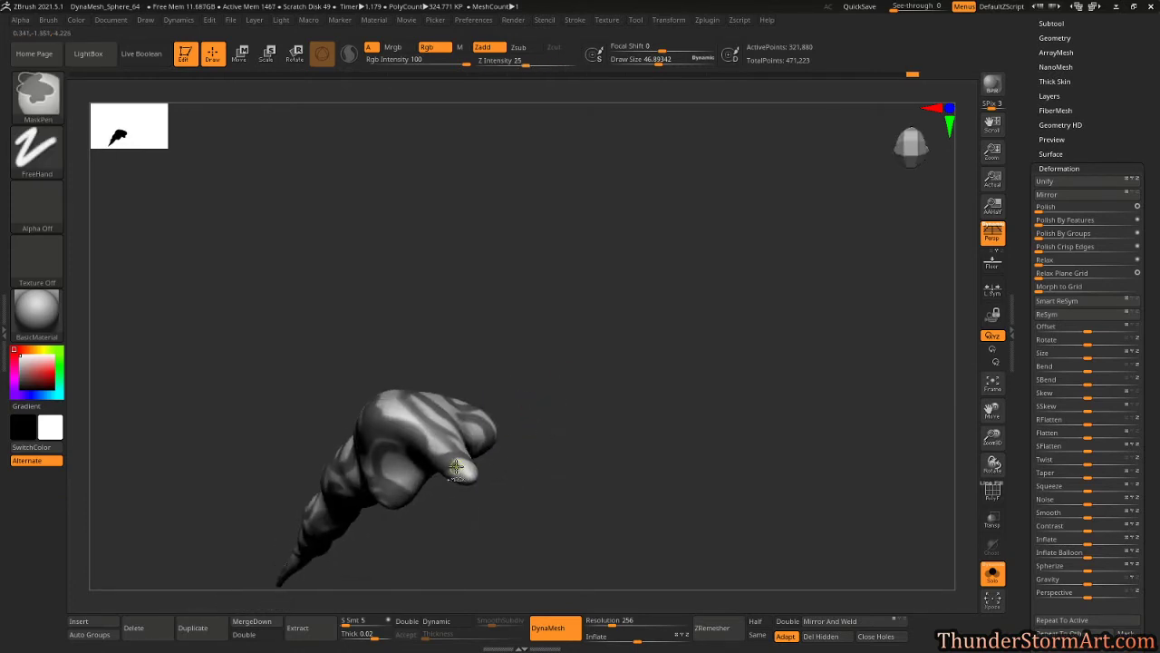
mouse_move(556, 396)
mouse_down()
mouse_move(603, 422)
mouse_move(553, 429)
mouse_up()
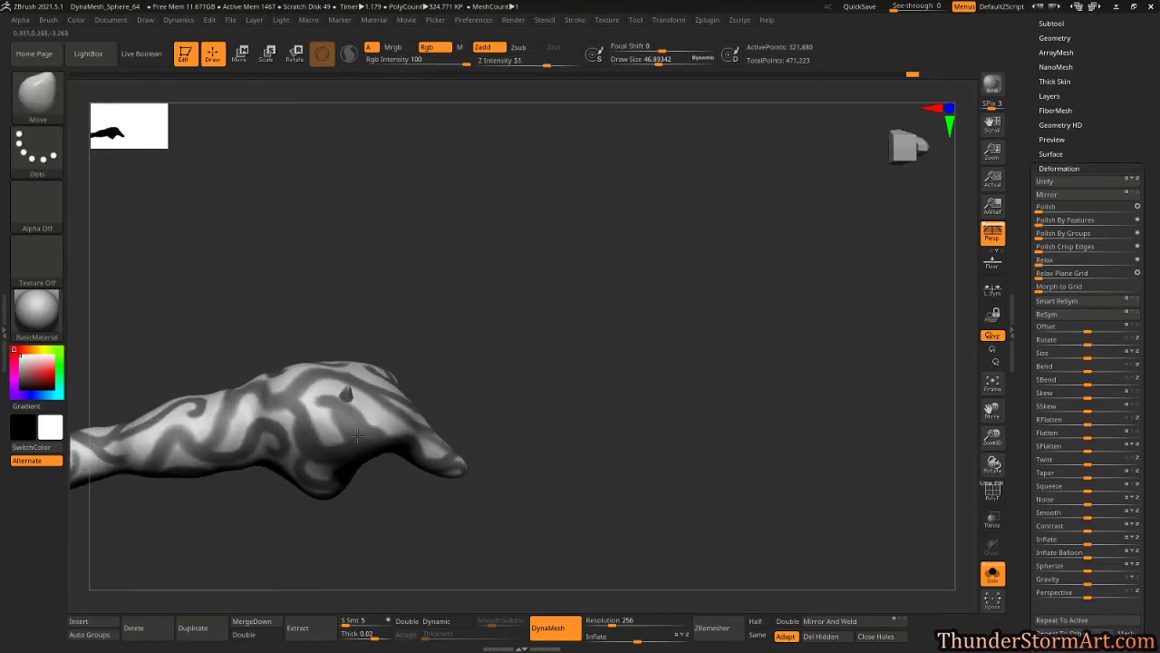
Undo the stray Move stroke on the bulge behind the tongue and refine the curved mask bands there.
key(ctrl+z)
key(ctrl)
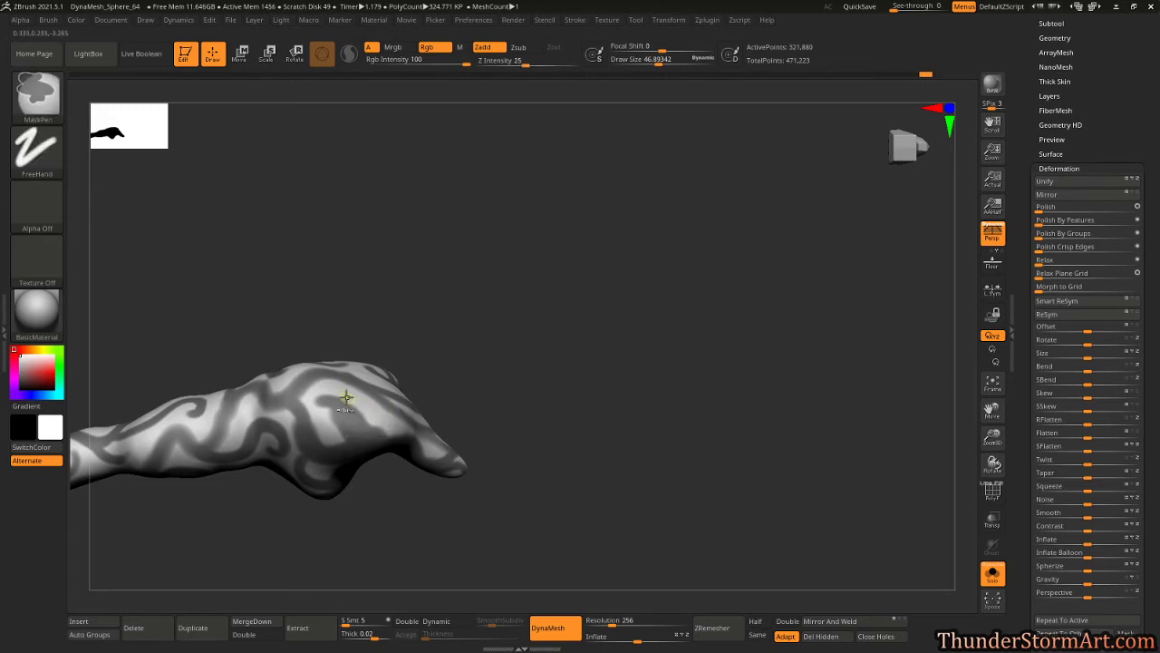
mouse_move(497, 319)
mouse_down()
mouse_move(443, 300)
mouse_move(433, 319)
mouse_up()
key(ctrl)
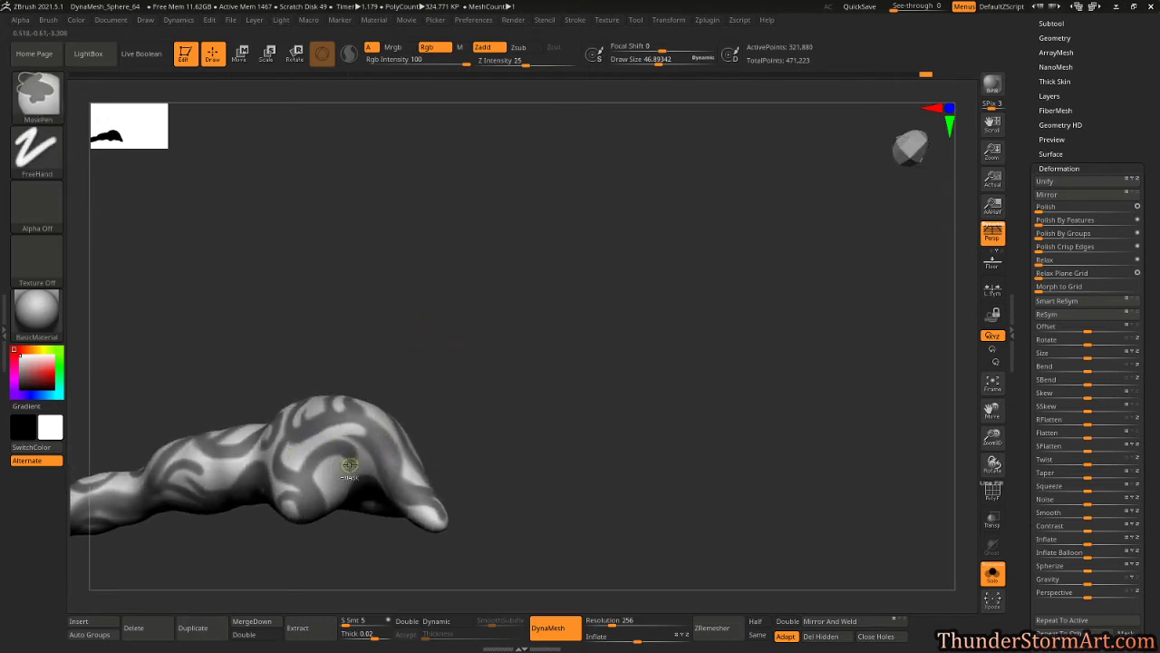
mouse_move(492, 344)
mouse_down()
mouse_move(474, 334)
mouse_move(474, 347)
mouse_up()
mouse_move(422, 414)
mouse_down()
mouse_move(543, 321)
mouse_move(535, 293)
mouse_move(492, 477)
mouse_up()
Add hooked mask strokes at the tongue's base and touch up the curls on the adjoining bulges.
key(ctrl)
key(ctrl)
mouse_move(628, 382)
mouse_down()
mouse_move(640, 298)
mouse_move(604, 370)
mouse_up()
key(ctrl)
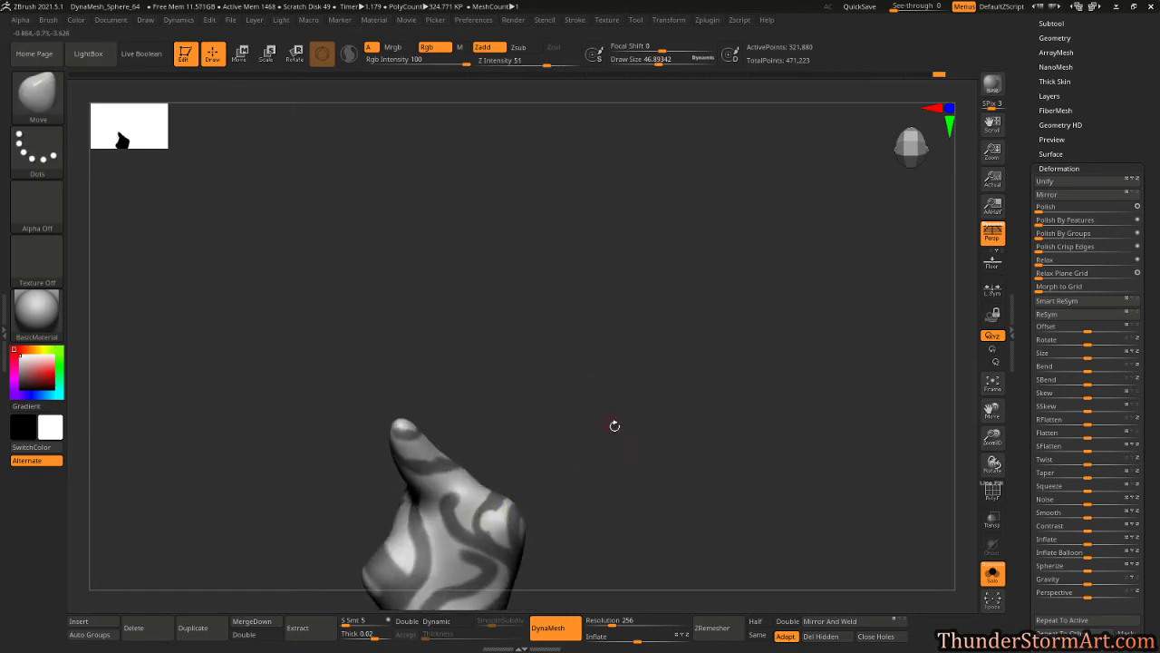
mouse_move(614, 422)
mouse_down()
mouse_move(611, 362)
mouse_move(606, 371)
mouse_move(586, 357)
mouse_move(634, 371)
mouse_move(665, 293)
mouse_move(589, 355)
mouse_up()
key(ctrl)
key(ctrl)
key(ctrl)
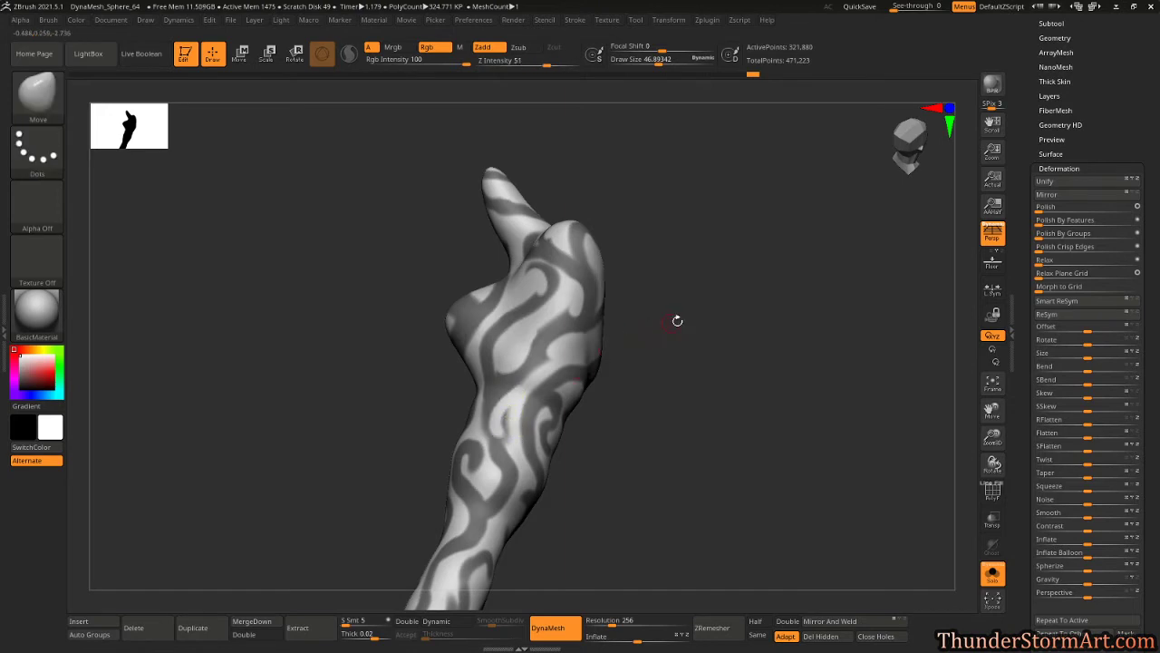
Refine the mask curls around the knob and the bulges below it, rounding out the unmasked gaps.
mouse_move(677, 320)
mouse_down()
mouse_move(717, 326)
mouse_move(706, 336)
mouse_up()
drag(611, 402, 535, 461)
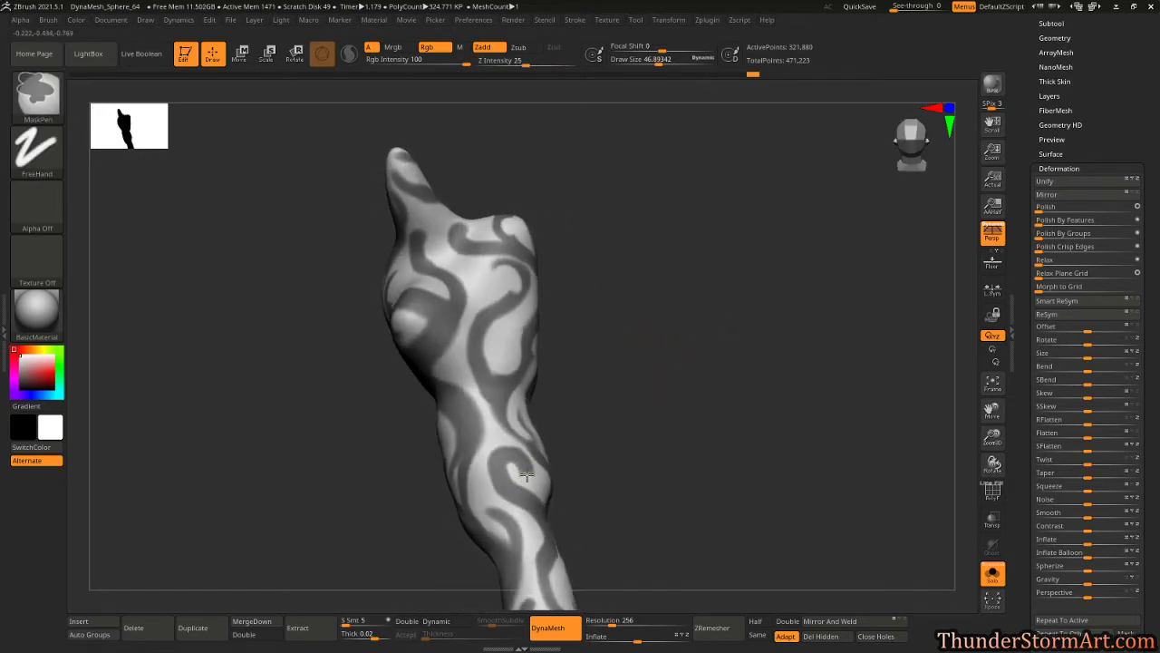
drag(596, 384, 578, 394)
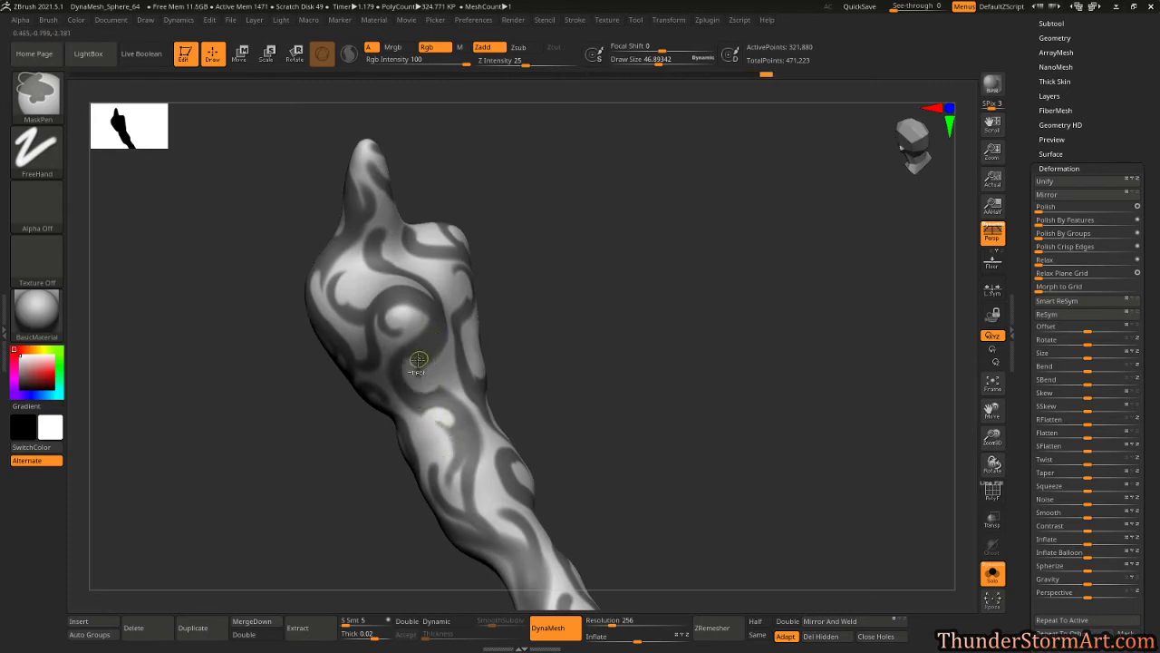
mouse_move(570, 306)
mouse_down()
mouse_move(601, 233)
mouse_move(526, 324)
mouse_move(487, 341)
mouse_up()
drag(490, 259, 474, 259)
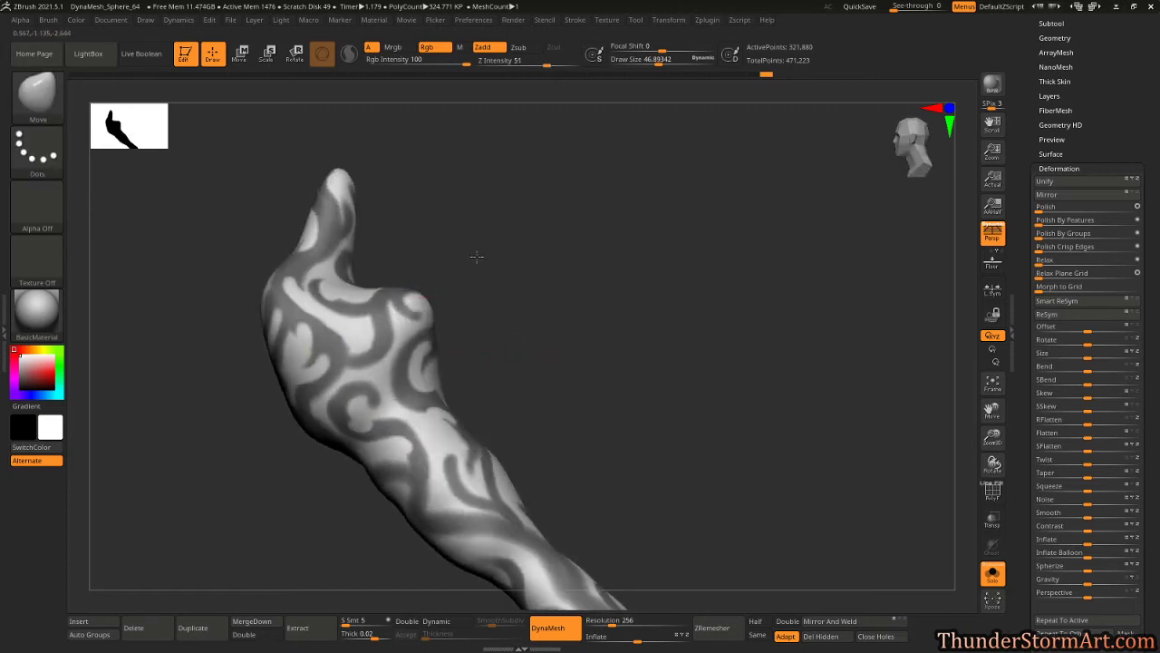
drag(523, 220, 560, 294)
Touch up the mask bands on the opposite side of the thick end and down along the tapering bulges.
mouse_move(312, 188)
ctrl+mouse_down()
mouse_move(319, 147)
mouse_move(405, 173)
mouse_move(507, 226)
mouse_move(493, 220)
mouse_move(534, 182)
mouse_move(548, 188)
ctrl+mouse_up()
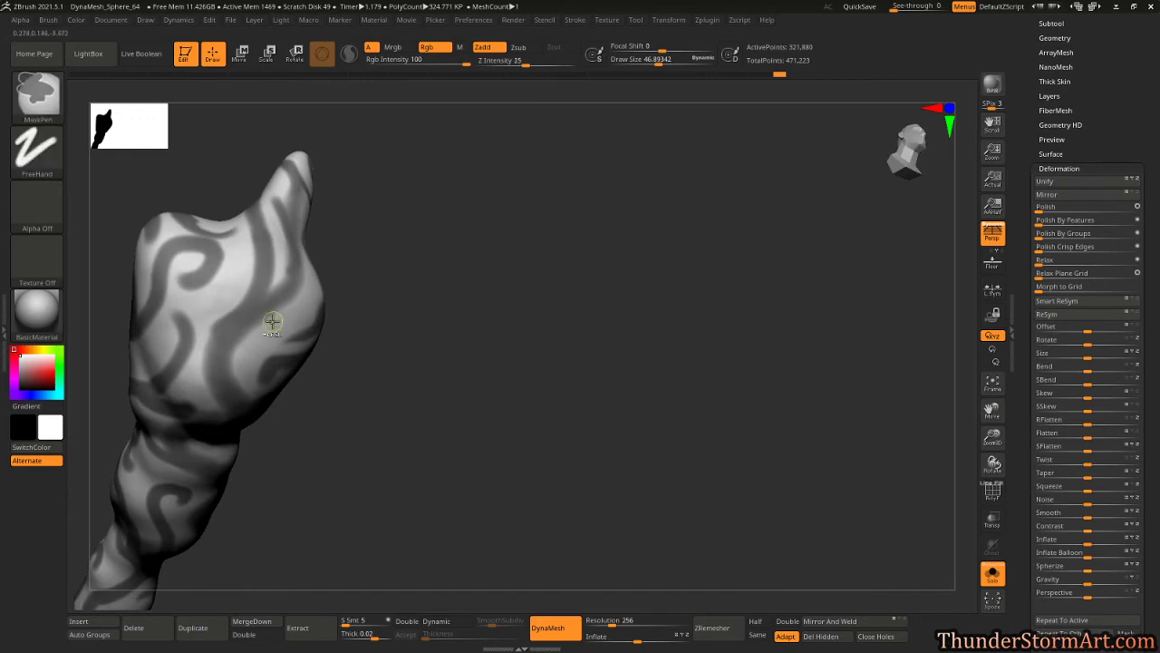
alt+drag(530, 312, 592, 278)
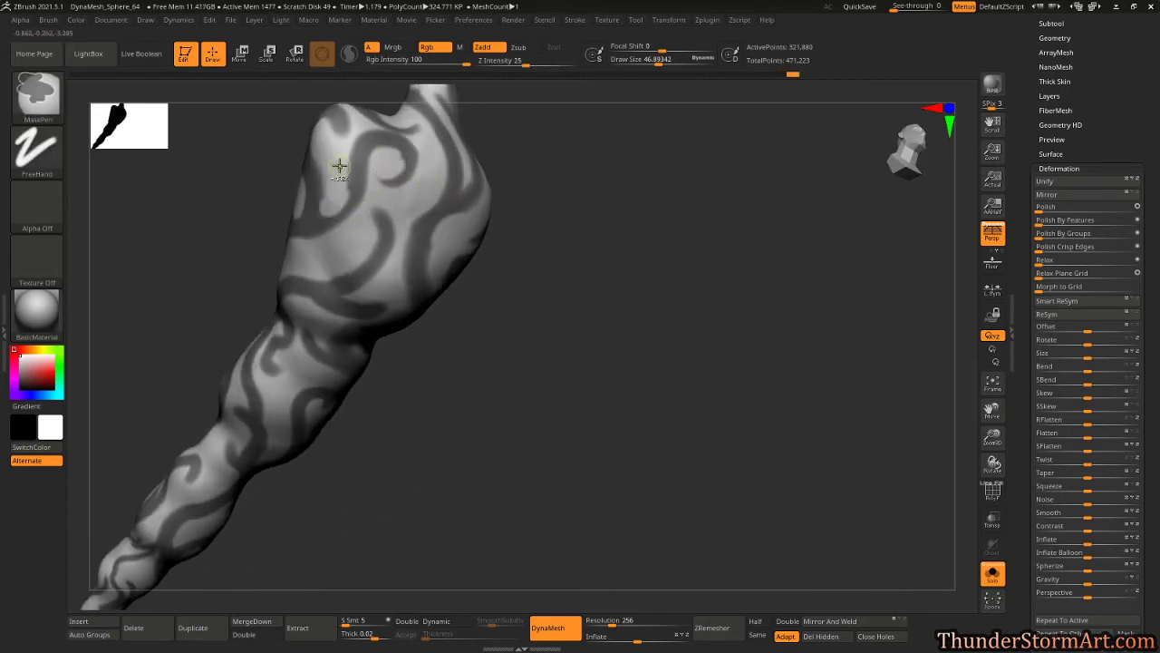
mouse_move(552, 305)
mouse_down()
mouse_move(569, 288)
mouse_move(247, 369)
mouse_up()
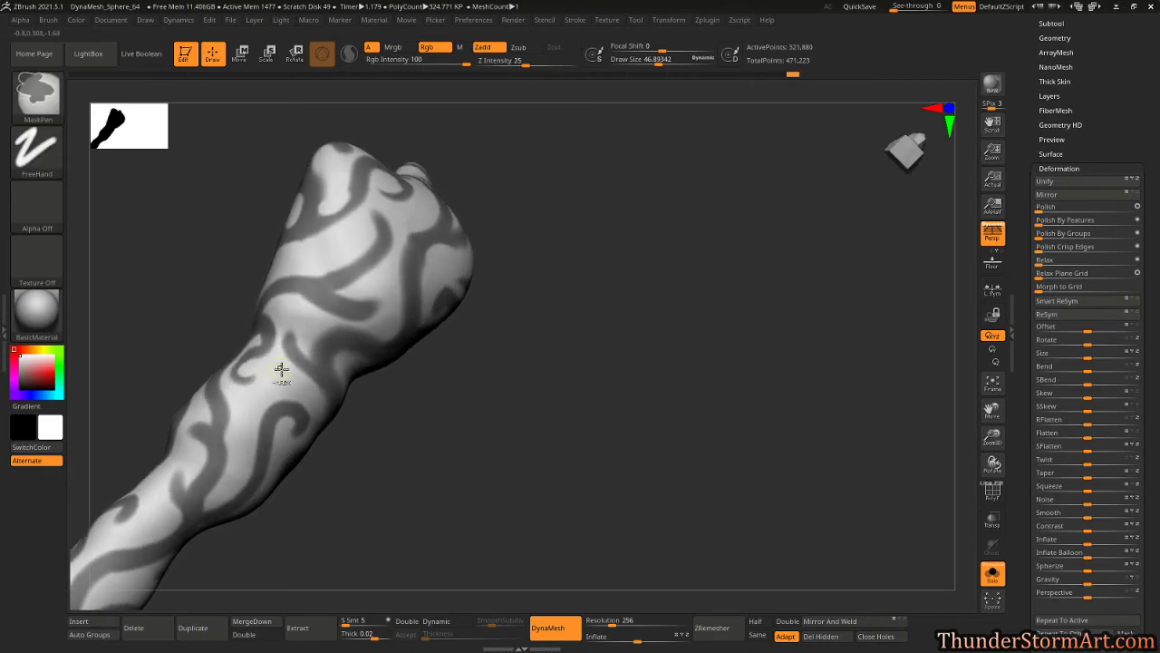
ctrl+alt+drag(297, 428, 290, 417)
mouse_move(514, 397)
alt+mouse_down()
mouse_move(657, 275)
mouse_move(538, 349)
mouse_move(435, 365)
alt+mouse_up()
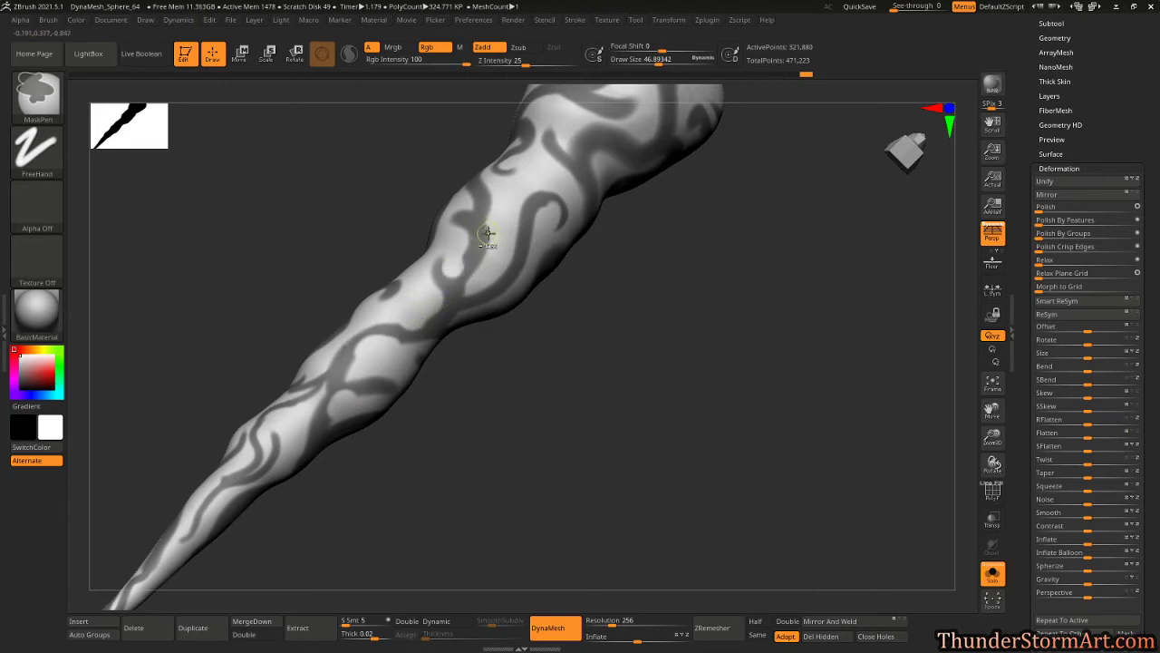
mouse_move(604, 308)
mouse_down()
mouse_move(663, 324)
mouse_move(465, 245)
mouse_up()
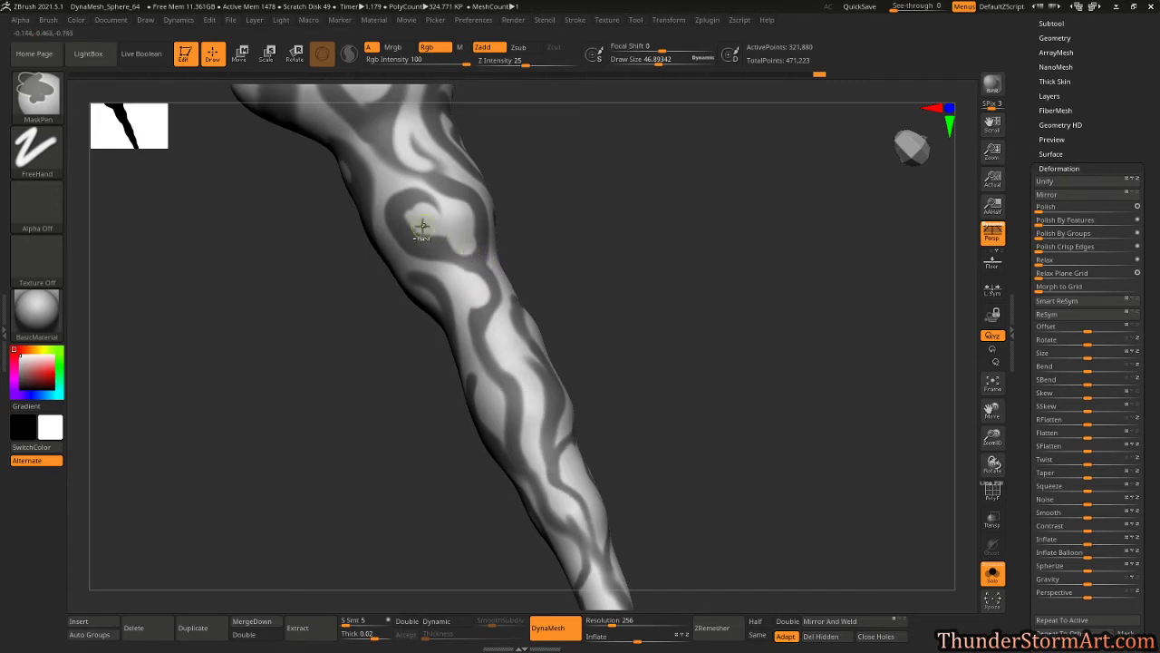
Erase rounded notches out of the wide mask bands along the middle bulges to shape them like flames.
drag(464, 211, 512, 373)
drag(599, 317, 531, 293)
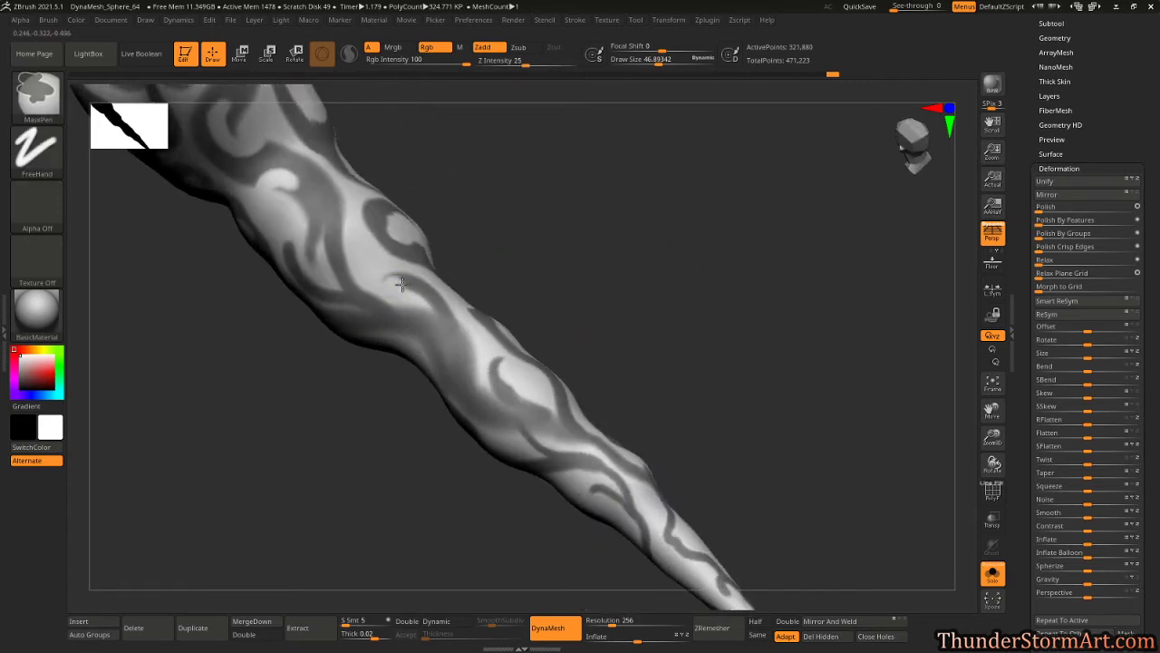
mouse_move(473, 343)
ctrl+alt+mouse_down()
mouse_move(485, 364)
mouse_move(572, 230)
ctrl+alt+mouse_up()
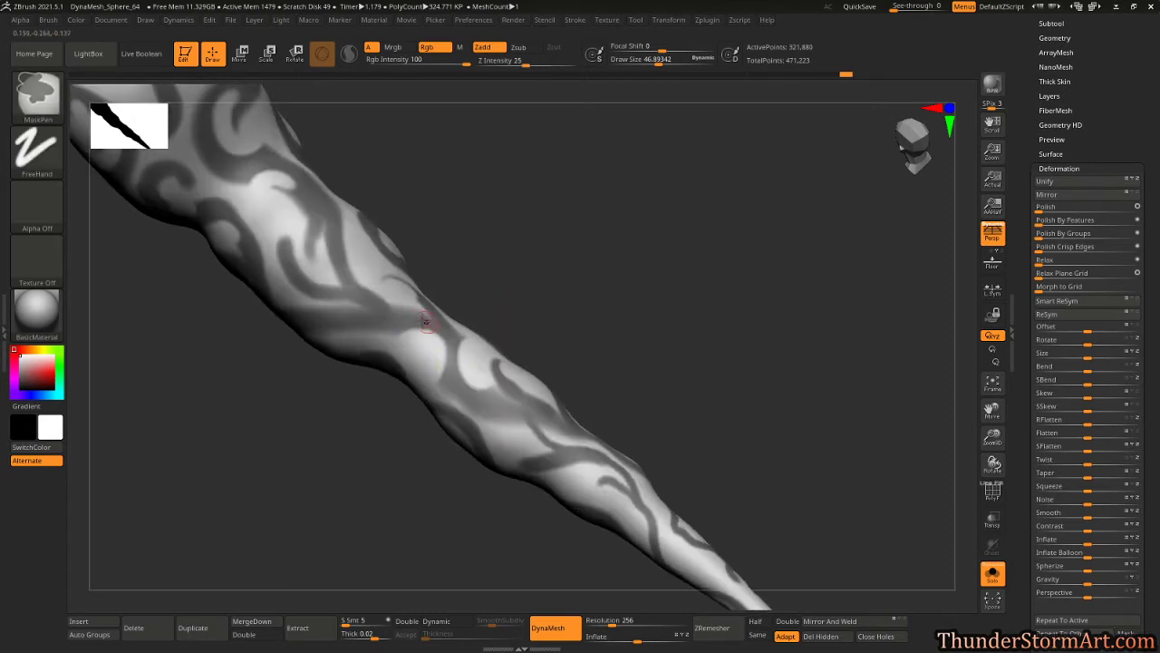
ctrl+alt+drag(356, 316, 371, 305)
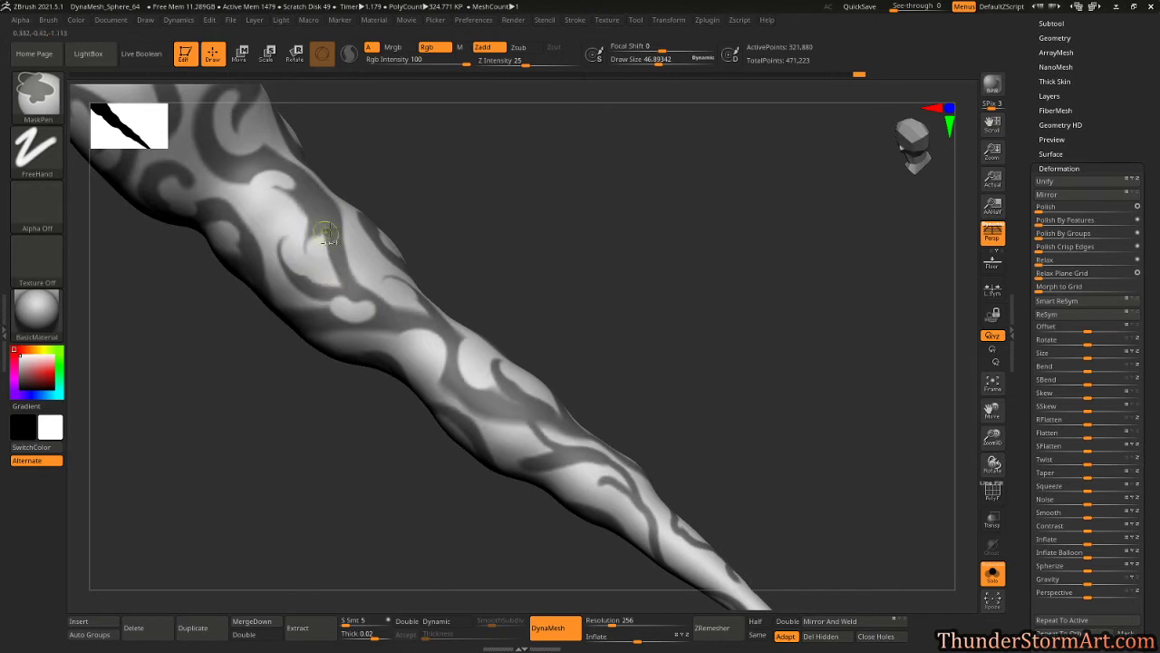
drag(489, 237, 305, 324)
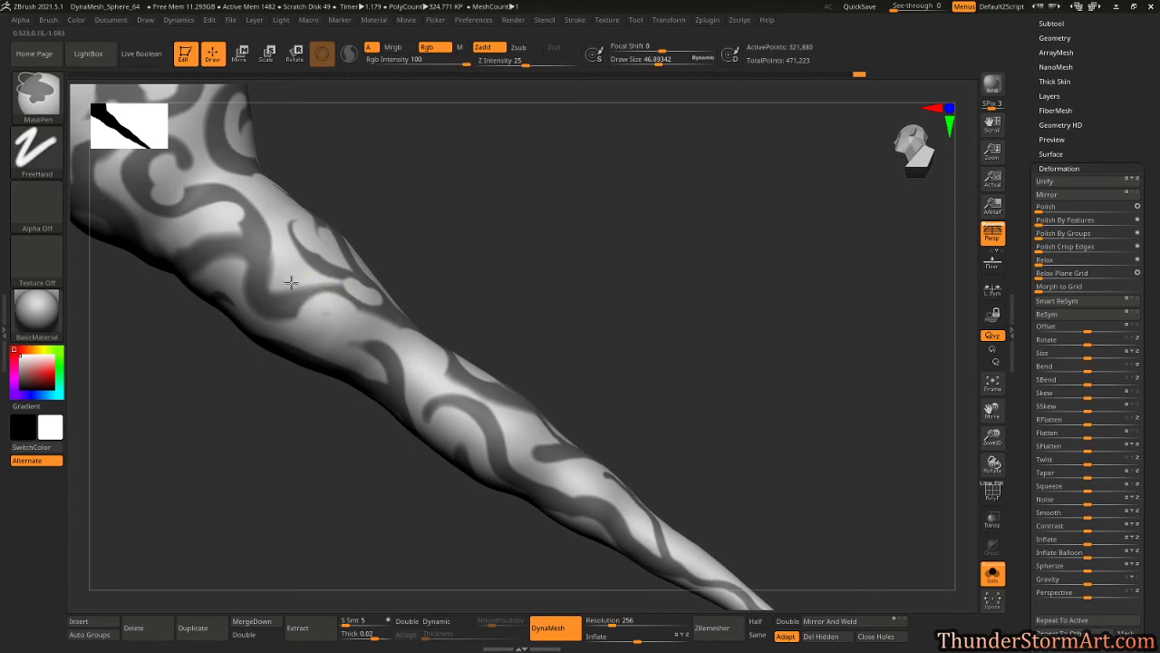
Carve rounded ends into the mask bands from the middle bulges up over the thick end.
drag(436, 190, 224, 247)
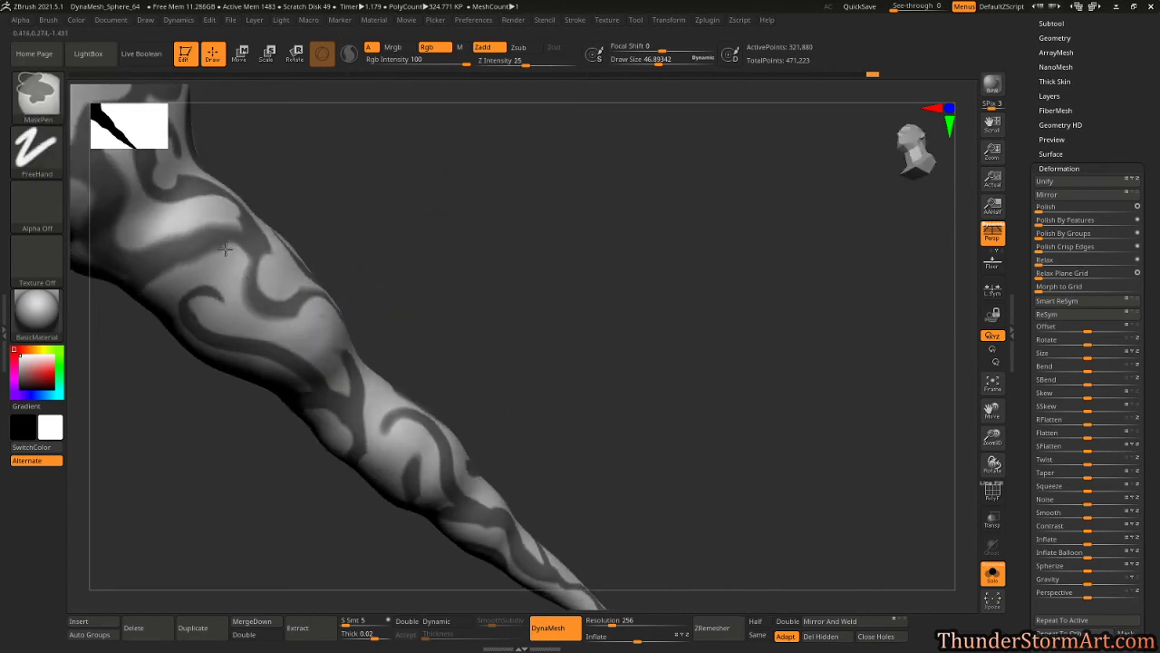
drag(423, 251, 398, 293)
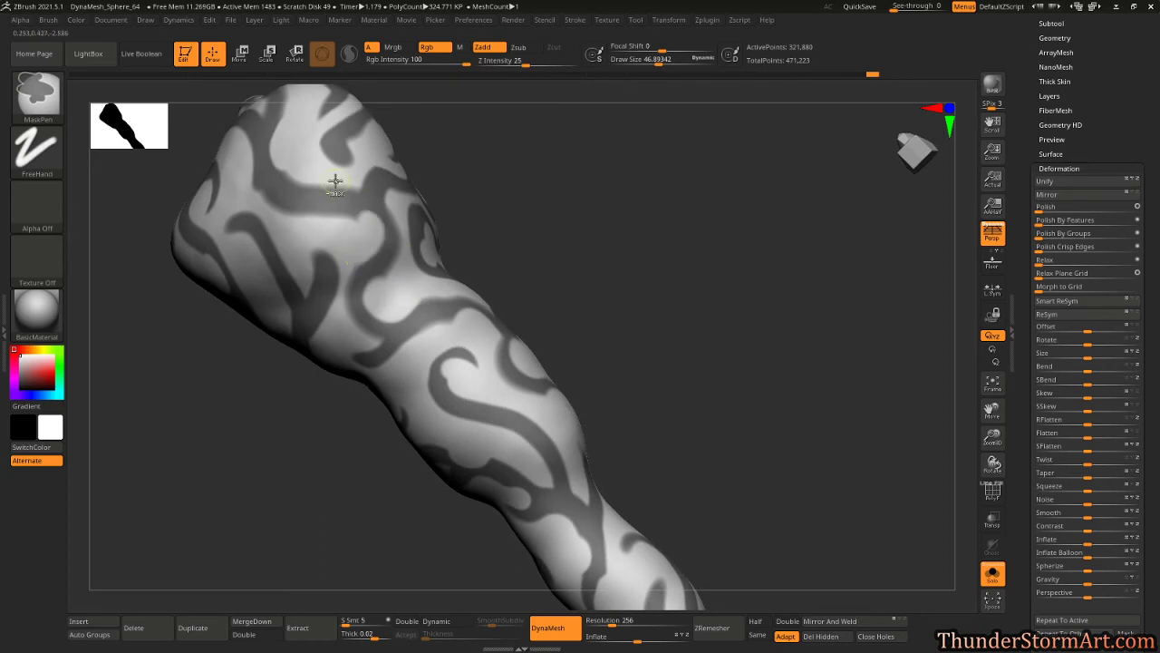
mouse_move(466, 262)
mouse_down()
mouse_move(597, 229)
mouse_move(552, 235)
mouse_up()
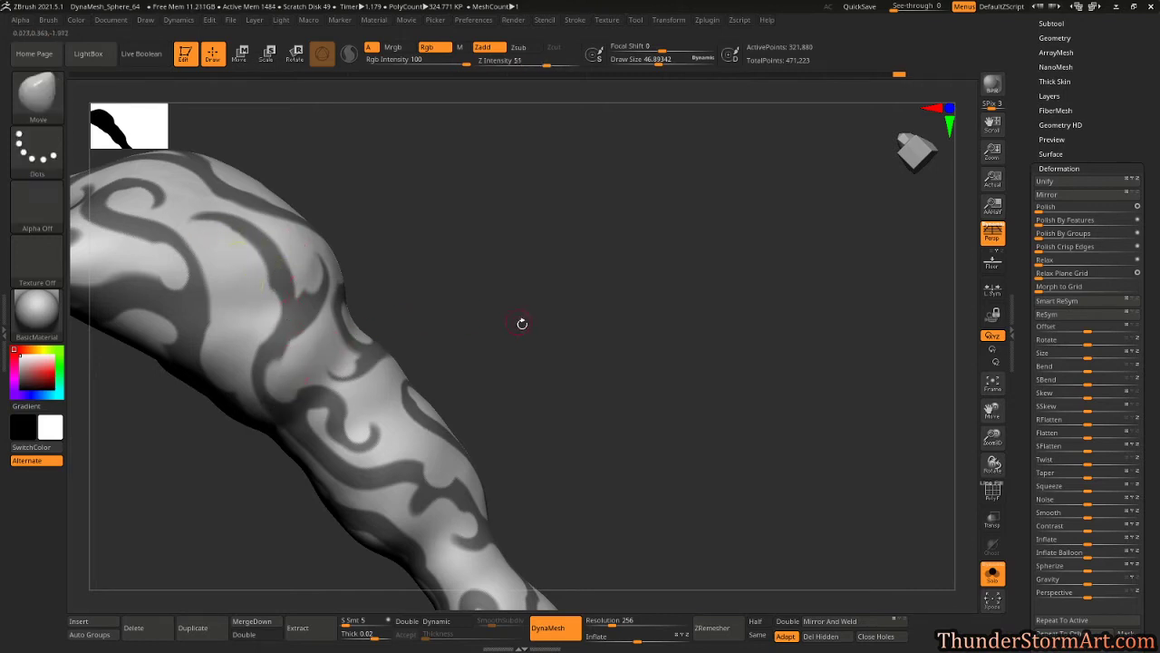
mouse_move(522, 323)
mouse_down()
mouse_move(552, 278)
mouse_move(459, 352)
mouse_up()
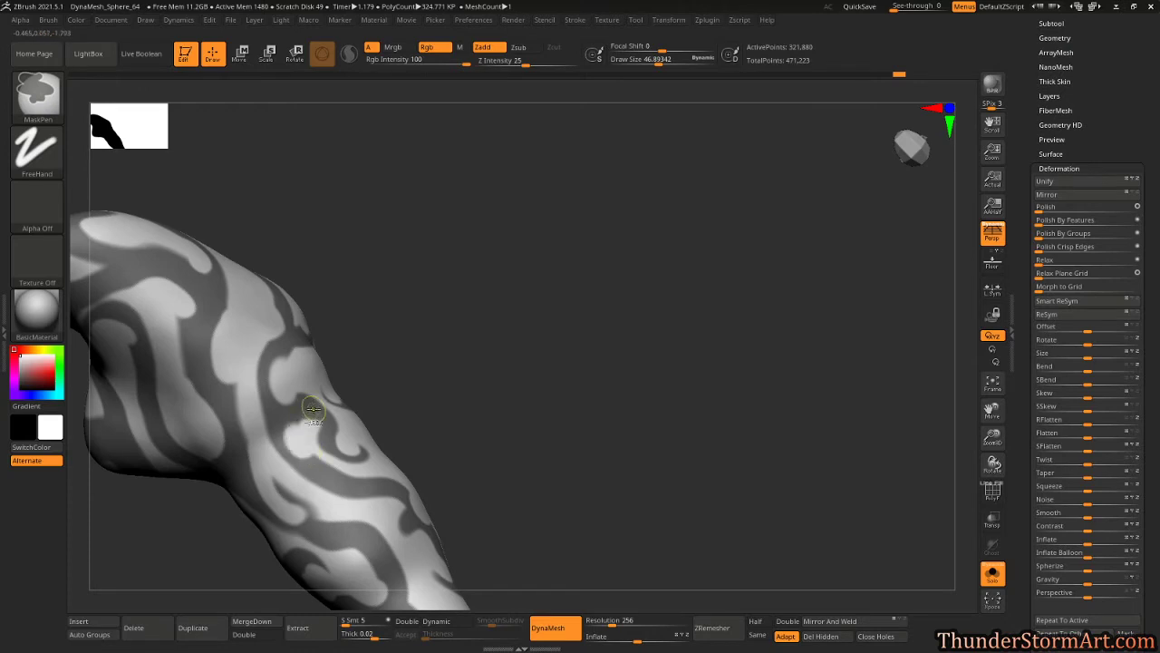
Undo the last mask changes, including a trial clearing of the whole mask.
mouse_move(567, 310)
mouse_down()
mouse_move(630, 313)
mouse_move(503, 333)
mouse_move(565, 215)
mouse_move(550, 286)
mouse_move(500, 291)
mouse_move(511, 308)
mouse_move(533, 297)
mouse_up()
key(ctrl+z)
mouse_move(474, 366)
mouse_down()
mouse_move(560, 329)
mouse_move(541, 344)
mouse_move(595, 399)
mouse_up()
key(ctrl+z)
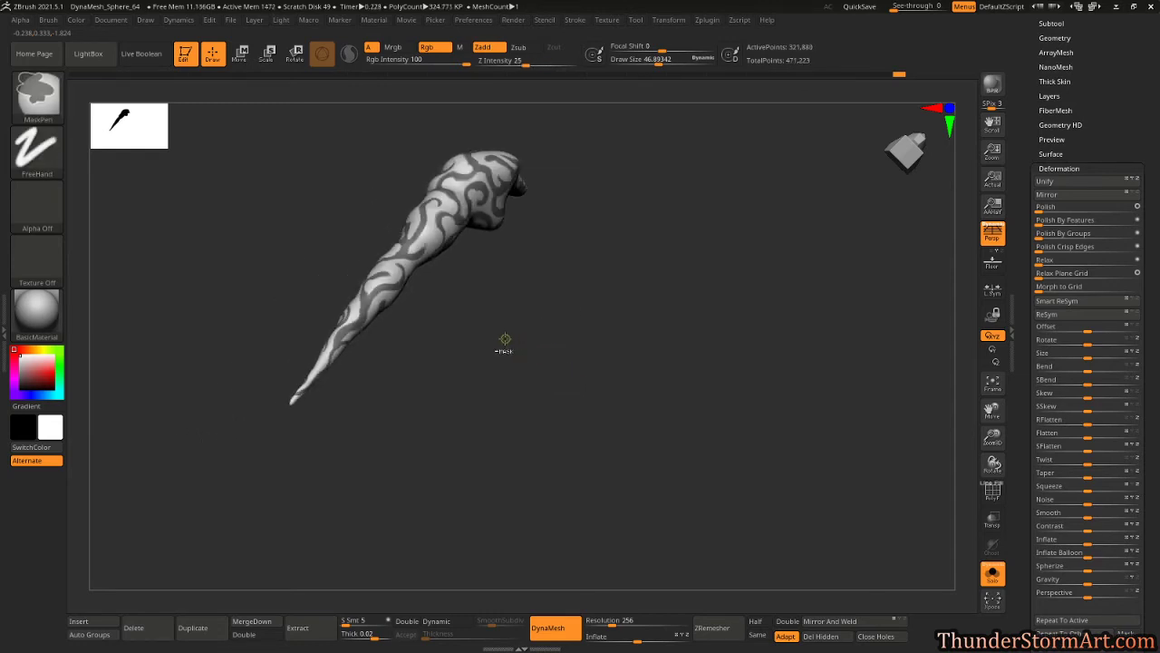
mouse_move(542, 340)
ctrl+mouse_down()
mouse_move(601, 399)
mouse_move(675, 279)
mouse_move(502, 408)
mouse_move(601, 412)
mouse_move(570, 402)
mouse_move(622, 339)
ctrl+mouse_up()
key(ctrl+z)
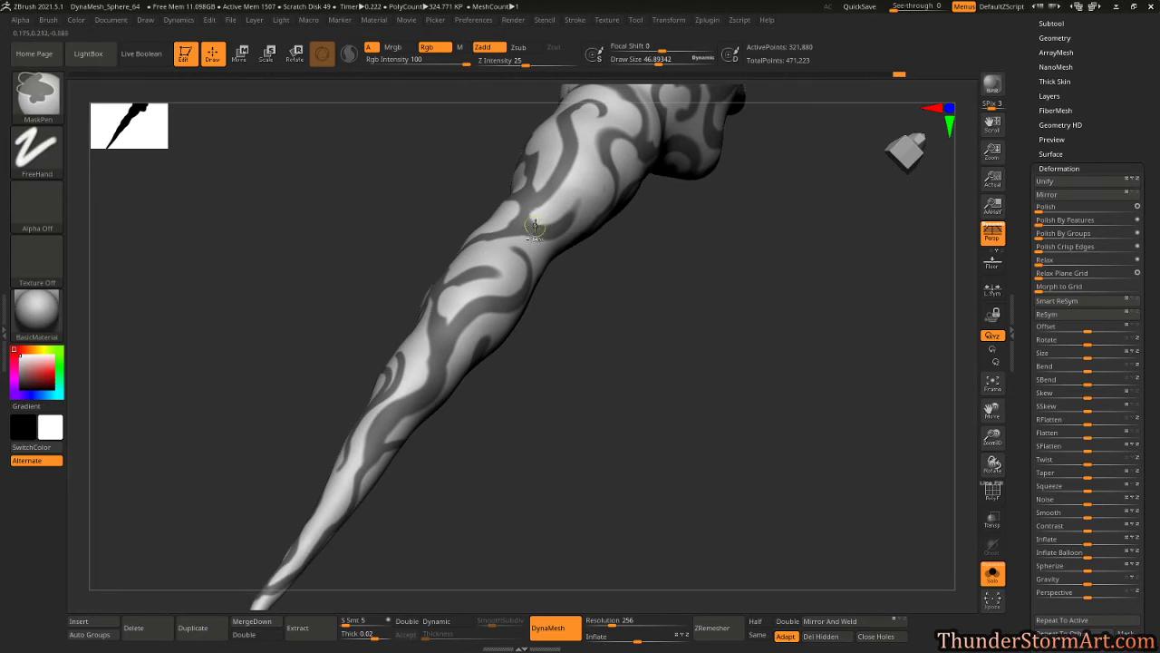
Reduce the brush draw size to about 23.85 and cut small notches into the mask lines near the thin tip.
key(s)
key(ctrl)
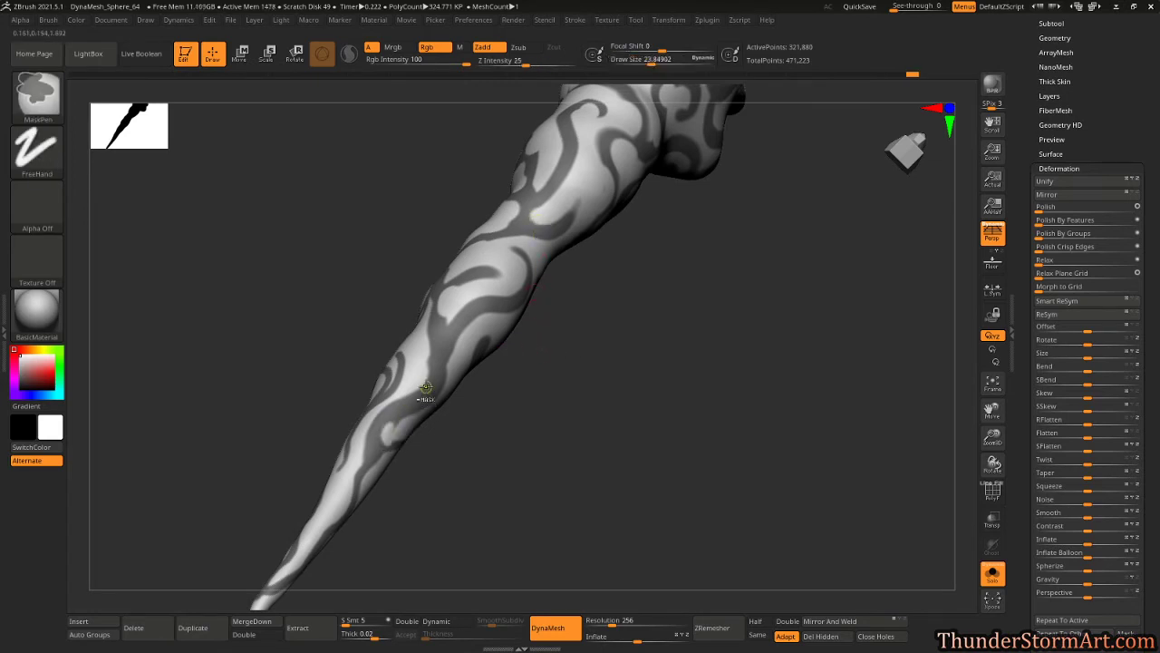
drag(487, 415, 544, 427)
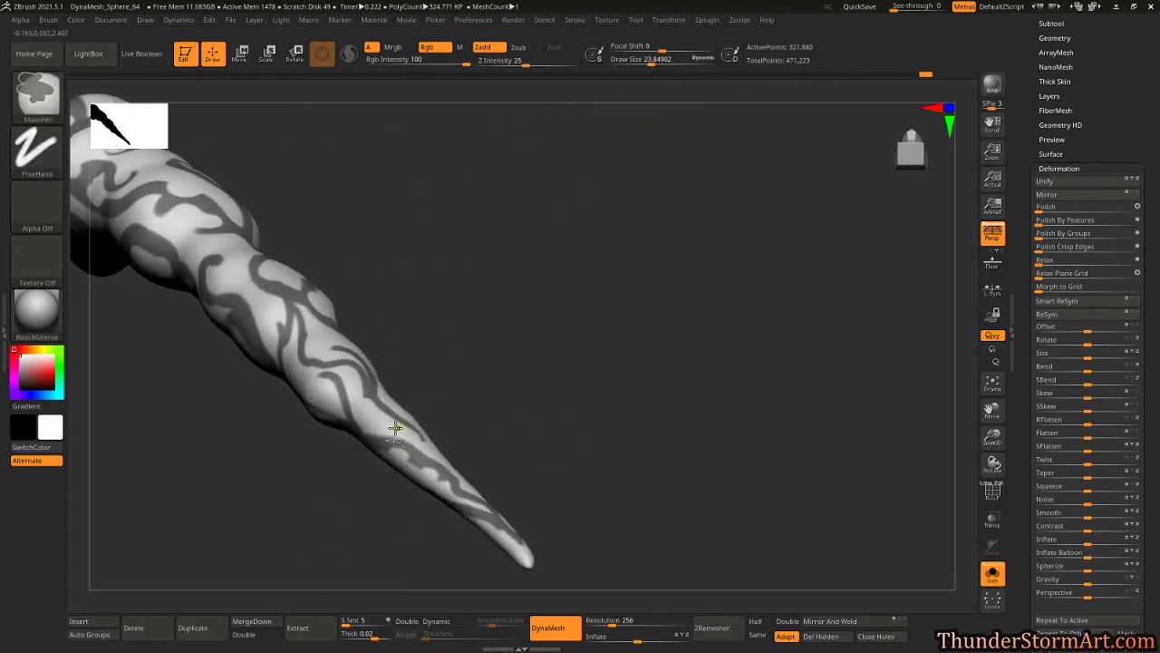
drag(390, 418, 518, 389)
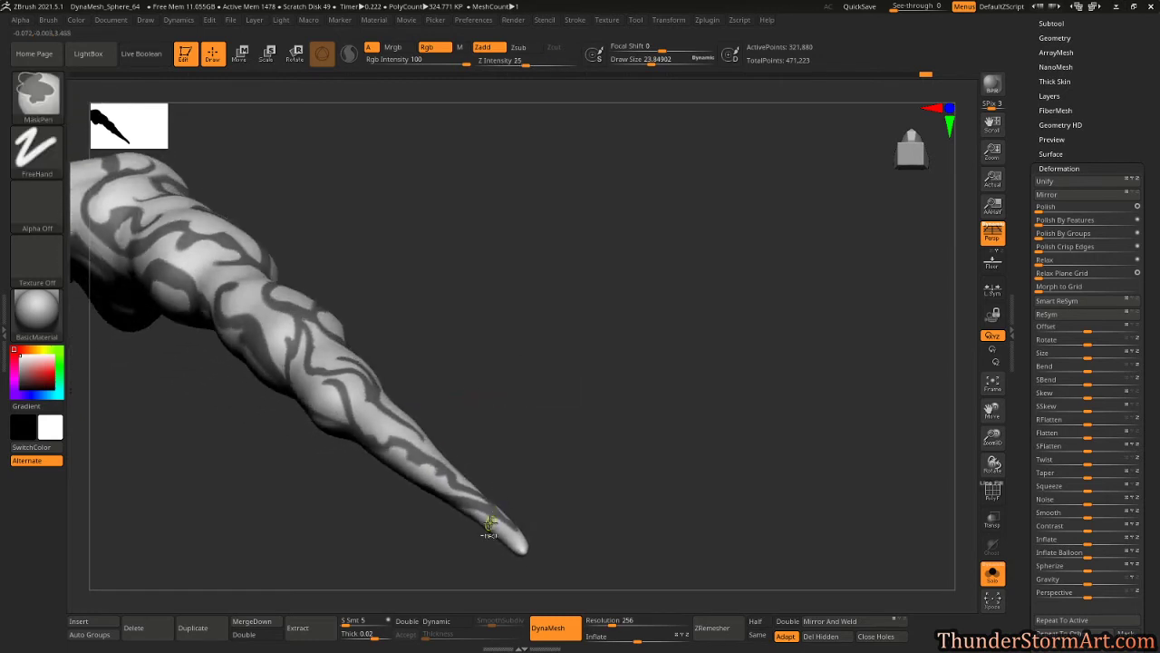
mouse_move(501, 462)
mouse_down()
mouse_move(572, 300)
mouse_move(645, 269)
mouse_move(678, 224)
mouse_move(595, 303)
mouse_up()
key(ctrl)
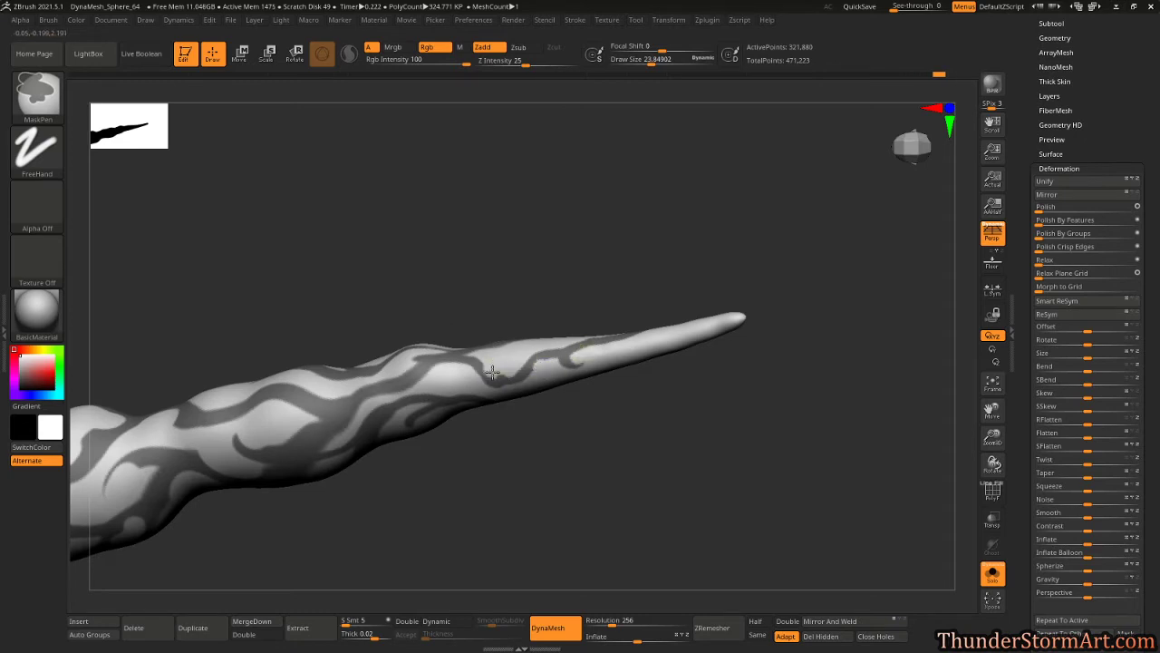
Carve small rounded notches into the mask bands with the finer brush, from the tapering part up to the thick end.
mouse_move(487, 361)
mouse_down()
mouse_move(479, 435)
mouse_move(336, 428)
mouse_up()
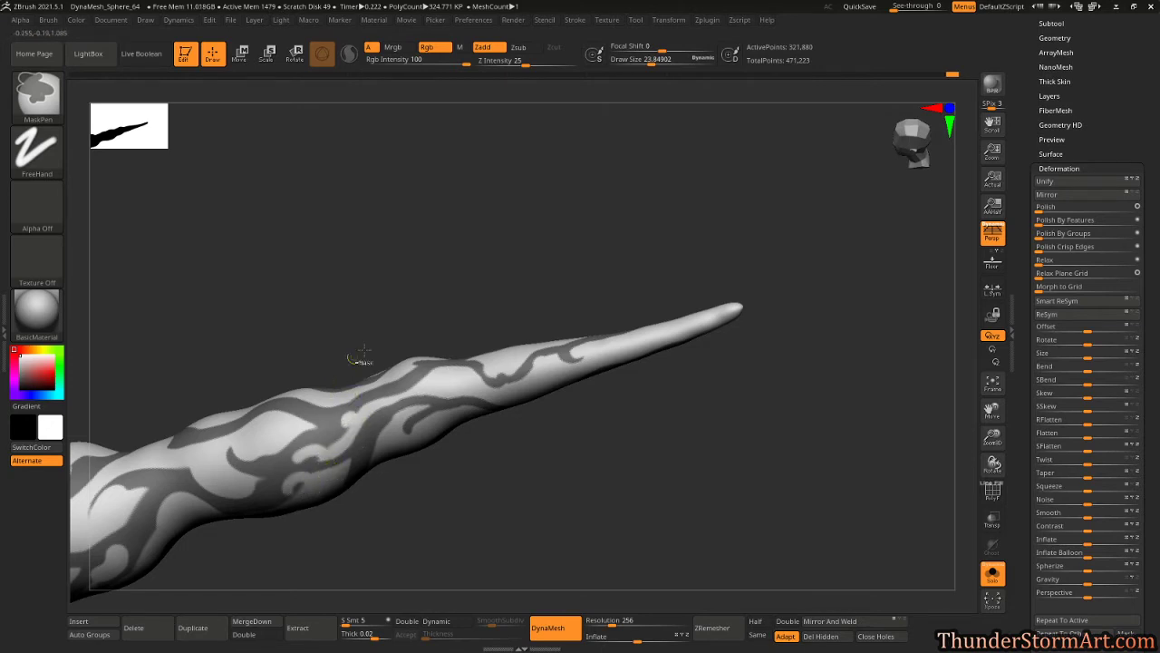
mouse_move(363, 352)
mouse_down()
mouse_move(427, 456)
mouse_move(382, 429)
mouse_move(407, 445)
mouse_move(382, 459)
mouse_up()
mouse_move(493, 512)
alt+mouse_down()
mouse_move(572, 342)
mouse_move(531, 335)
alt+mouse_up()
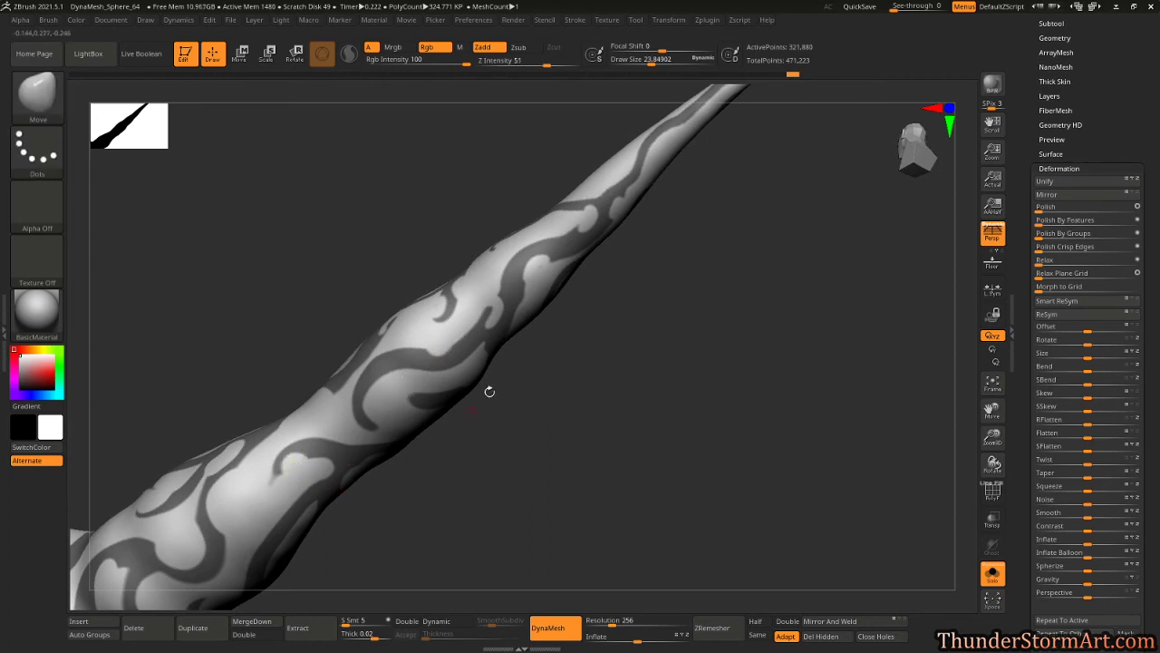
drag(598, 366, 412, 366)
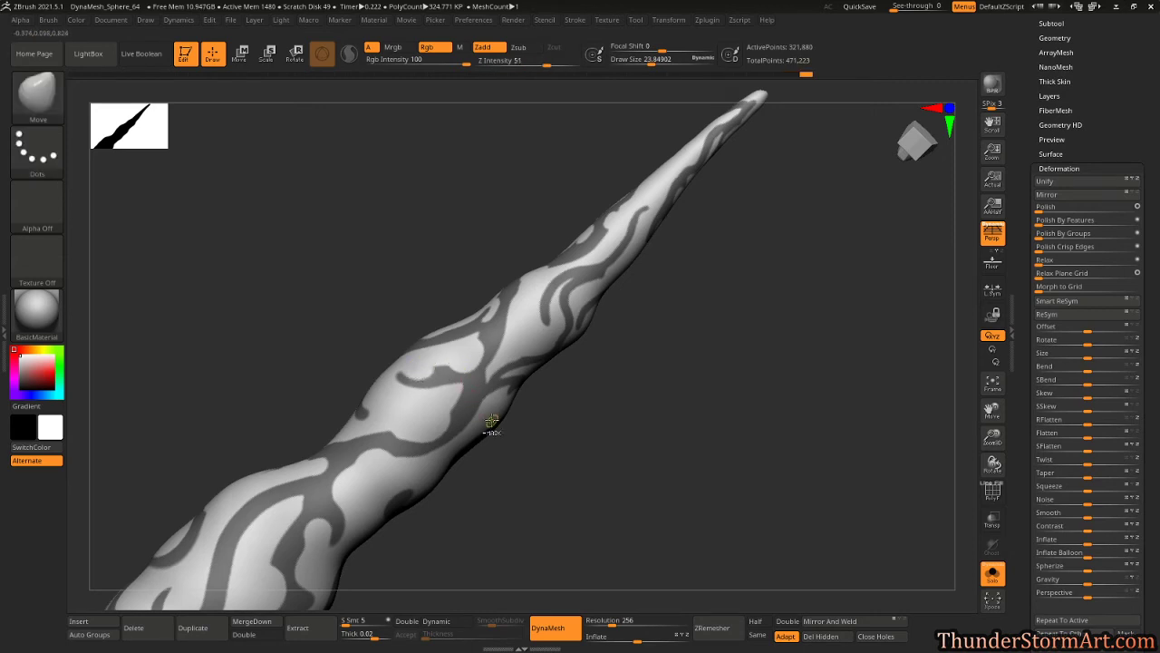
alt+drag(508, 495, 732, 270)
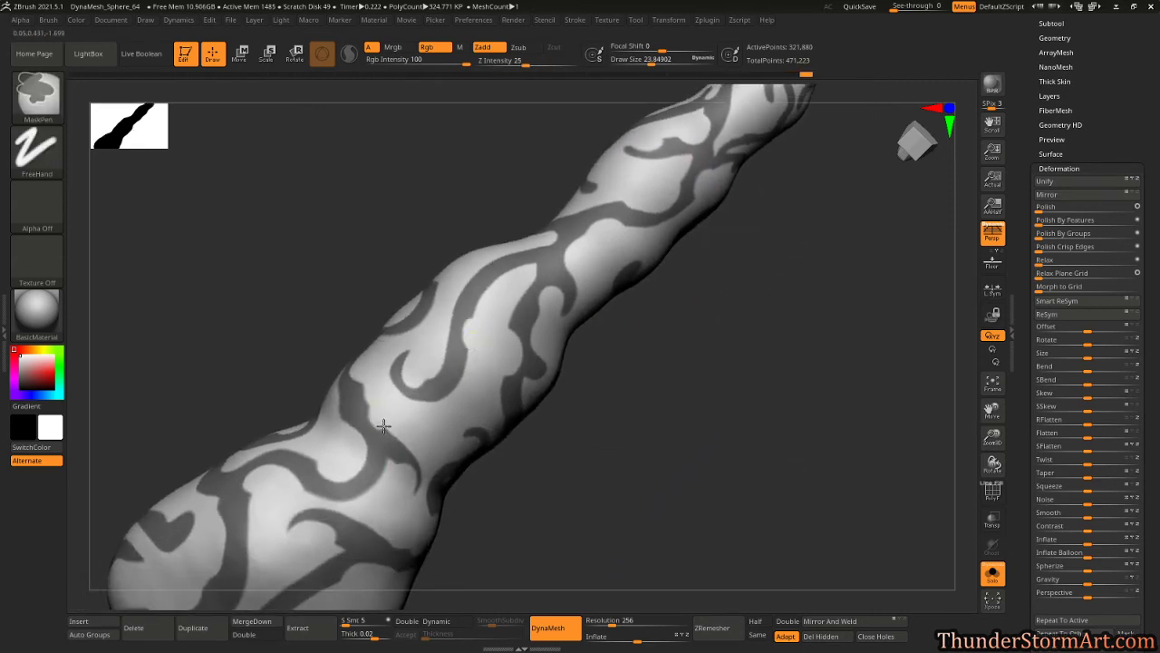
mouse_move(705, 422)
alt+mouse_down()
mouse_move(578, 426)
mouse_move(586, 399)
mouse_move(523, 435)
alt+mouse_up()
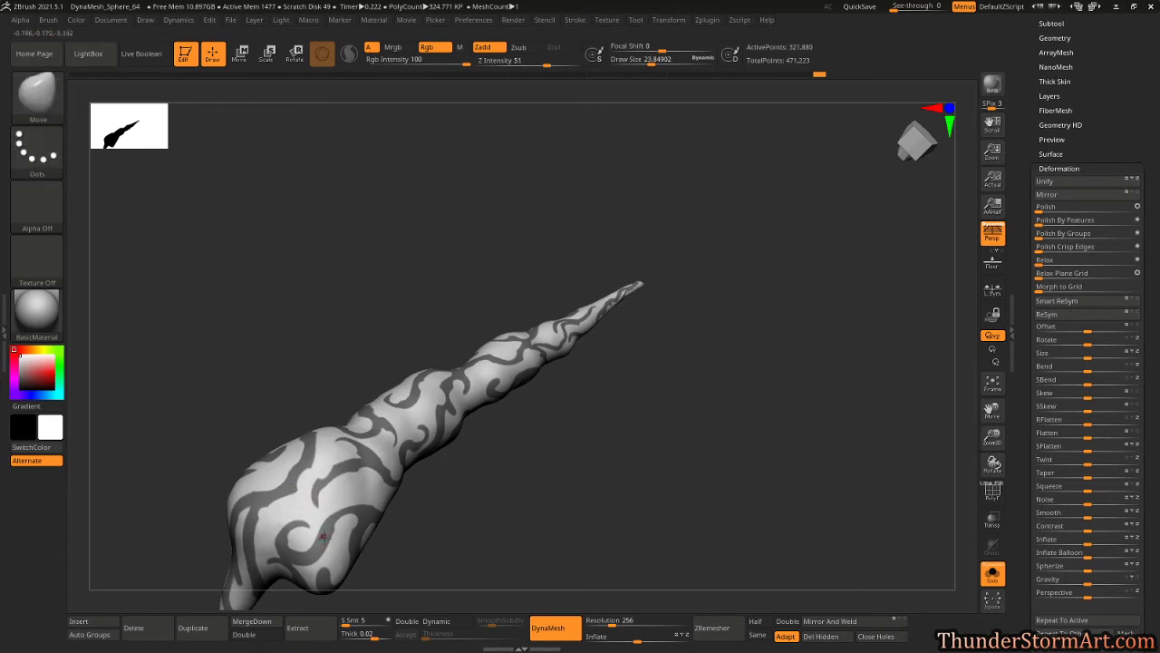
Touch up the painted swirl mask around the thick knobby end of the wand-shaped mesh.
mouse_move(512, 514)
alt+mouse_down()
mouse_move(536, 499)
mouse_move(593, 383)
alt+mouse_up()
mouse_move(594, 383)
mouse_down()
mouse_move(481, 373)
mouse_move(446, 395)
mouse_up()
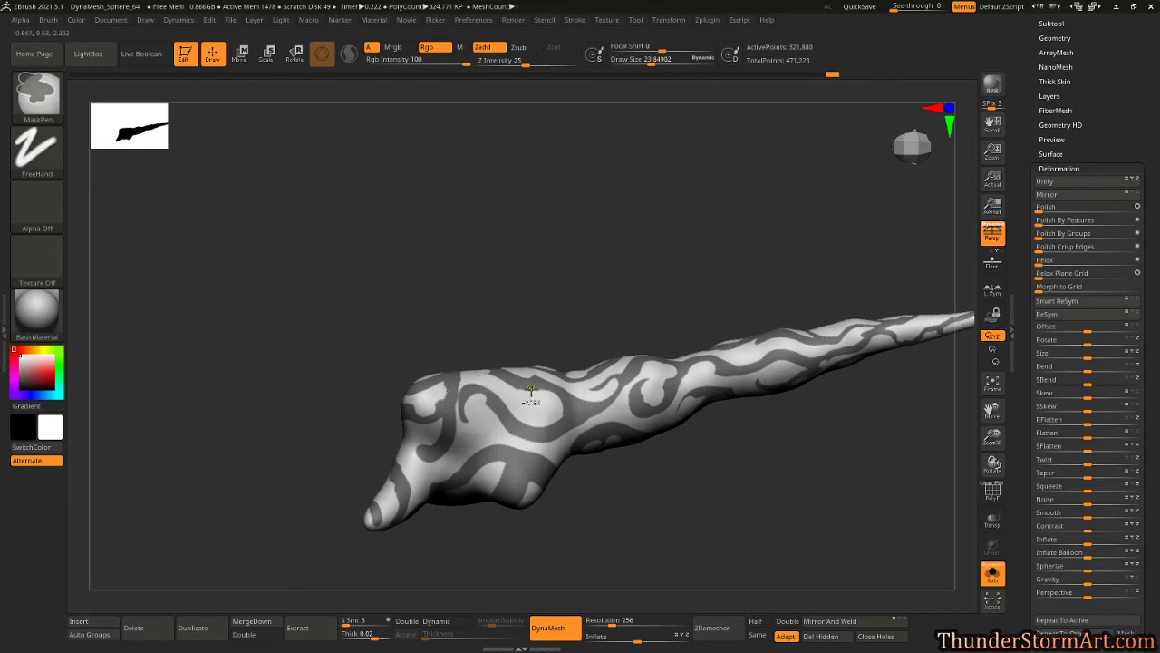
drag(533, 487, 525, 446)
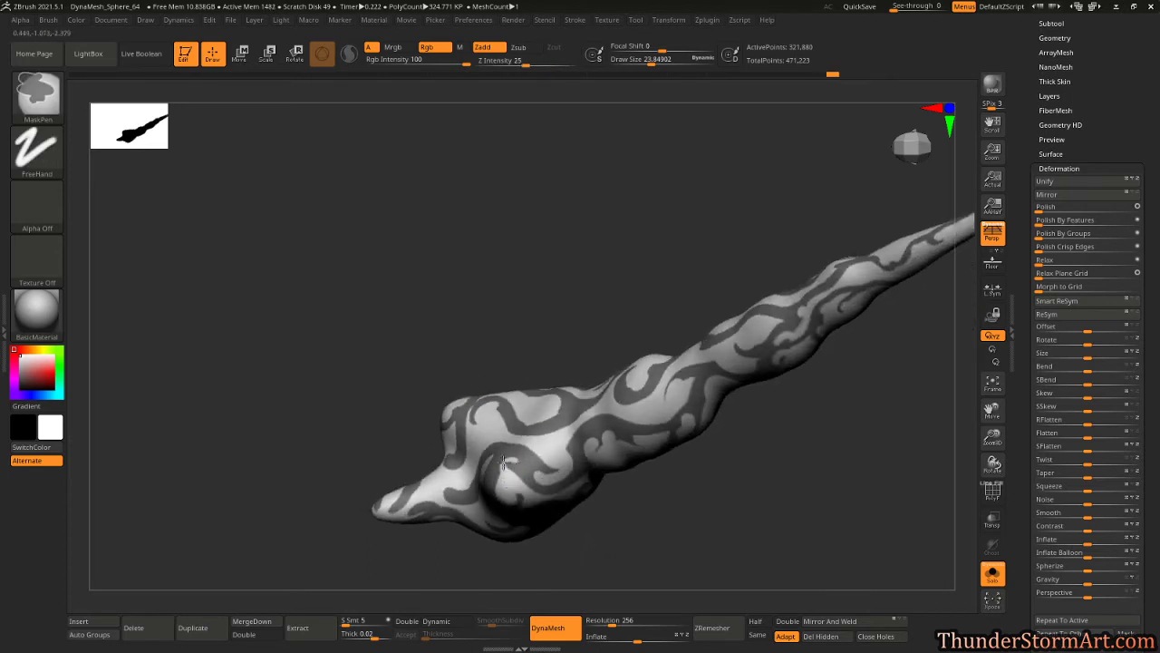
mouse_move(527, 471)
mouse_down()
mouse_move(575, 552)
mouse_move(536, 517)
mouse_up()
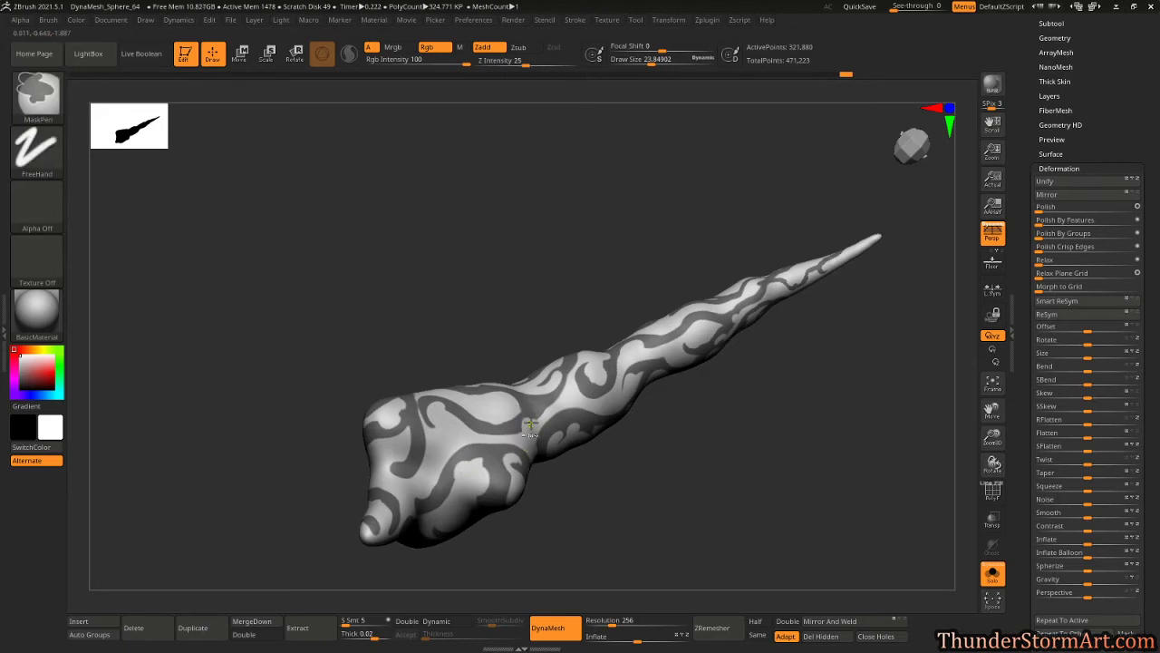
mouse_move(447, 435)
ctrl+mouse_down()
mouse_move(432, 450)
mouse_move(438, 462)
ctrl+mouse_up()
mouse_move(431, 492)
right_down()
mouse_move(522, 553)
mouse_move(483, 494)
mouse_move(562, 329)
mouse_move(565, 285)
right_up()
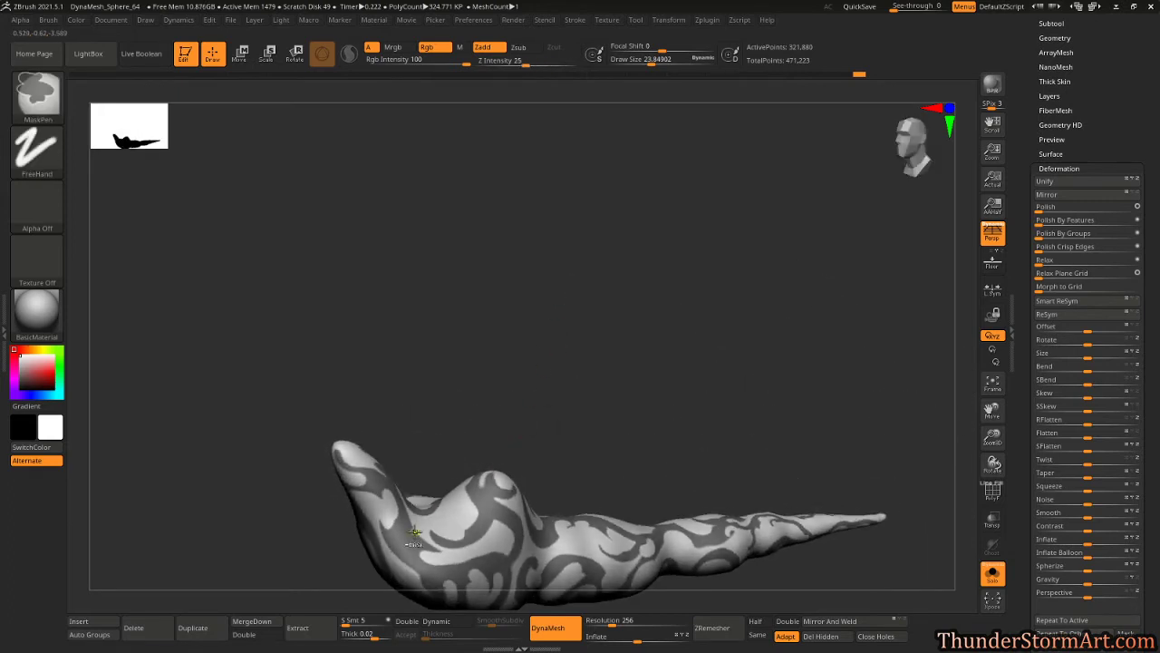
mouse_move(518, 371)
right_down()
mouse_move(459, 350)
mouse_move(505, 259)
mouse_move(574, 255)
mouse_move(443, 360)
right_up()
key(ctrl)
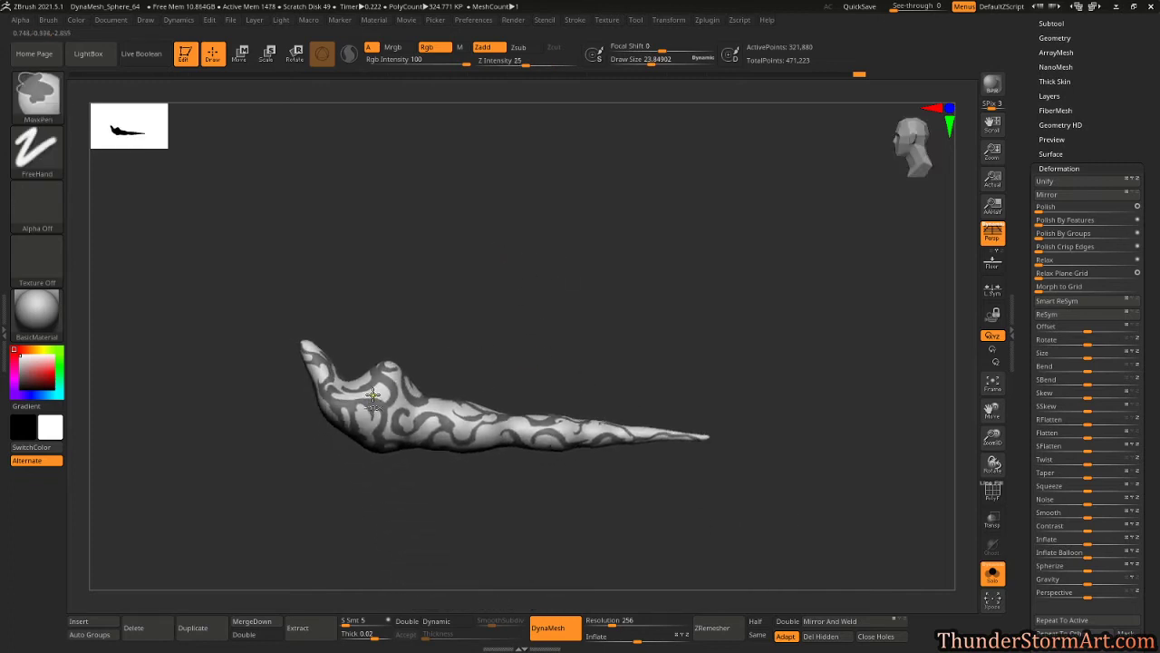
ctrl+drag(391, 372, 386, 365)
mouse_move(637, 326)
right_down()
mouse_move(663, 241)
mouse_move(750, 259)
mouse_move(707, 319)
mouse_move(645, 339)
mouse_move(677, 393)
mouse_move(646, 389)
mouse_move(725, 293)
mouse_move(716, 384)
mouse_move(804, 269)
mouse_move(707, 329)
mouse_move(738, 383)
mouse_move(767, 345)
mouse_move(673, 374)
mouse_move(713, 299)
mouse_move(632, 361)
right_up()
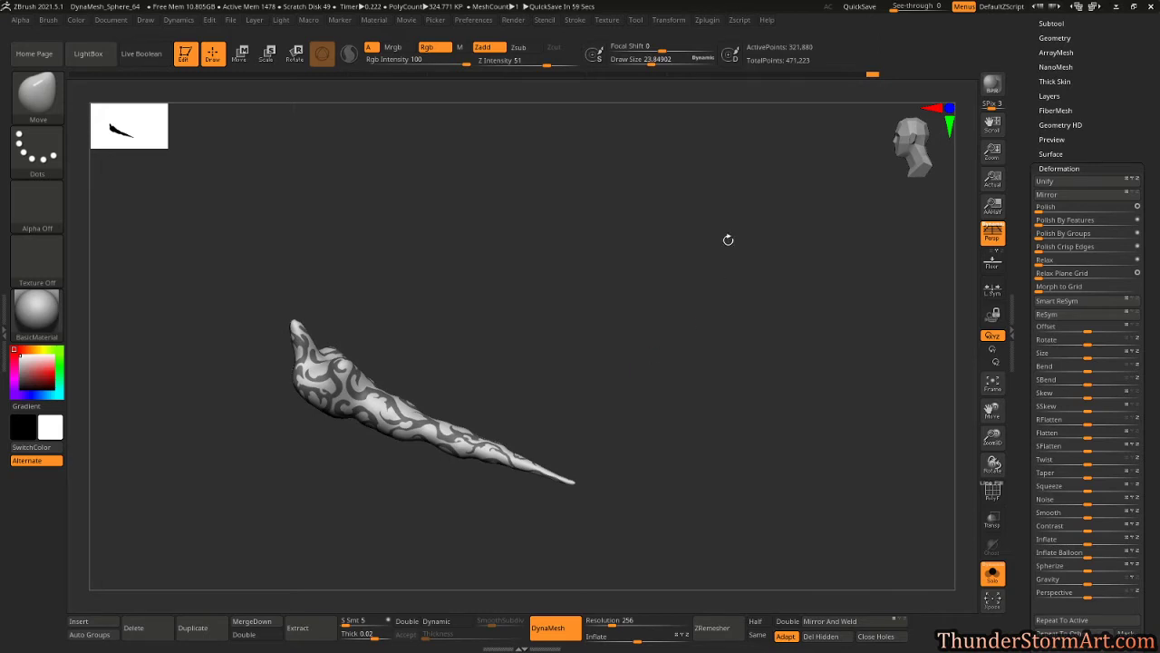
Open the subtool list and bring up the Extract settings for the masked mesh PolySphere1_1.
drag(1157, 163, 1156, 249)
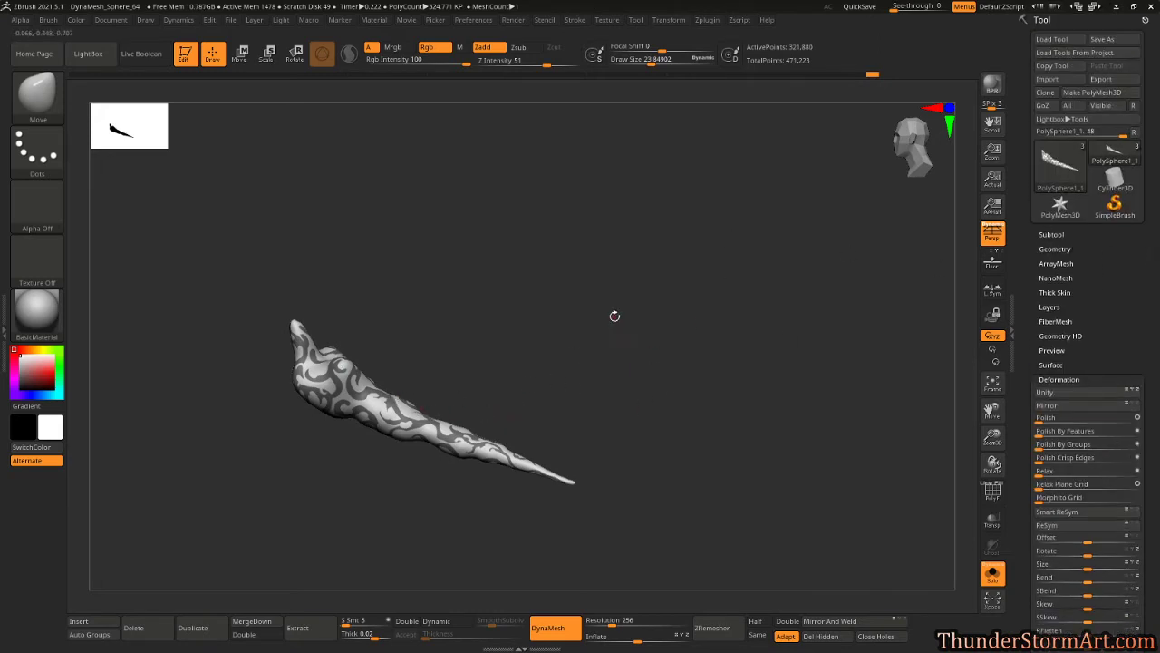
click(1062, 235)
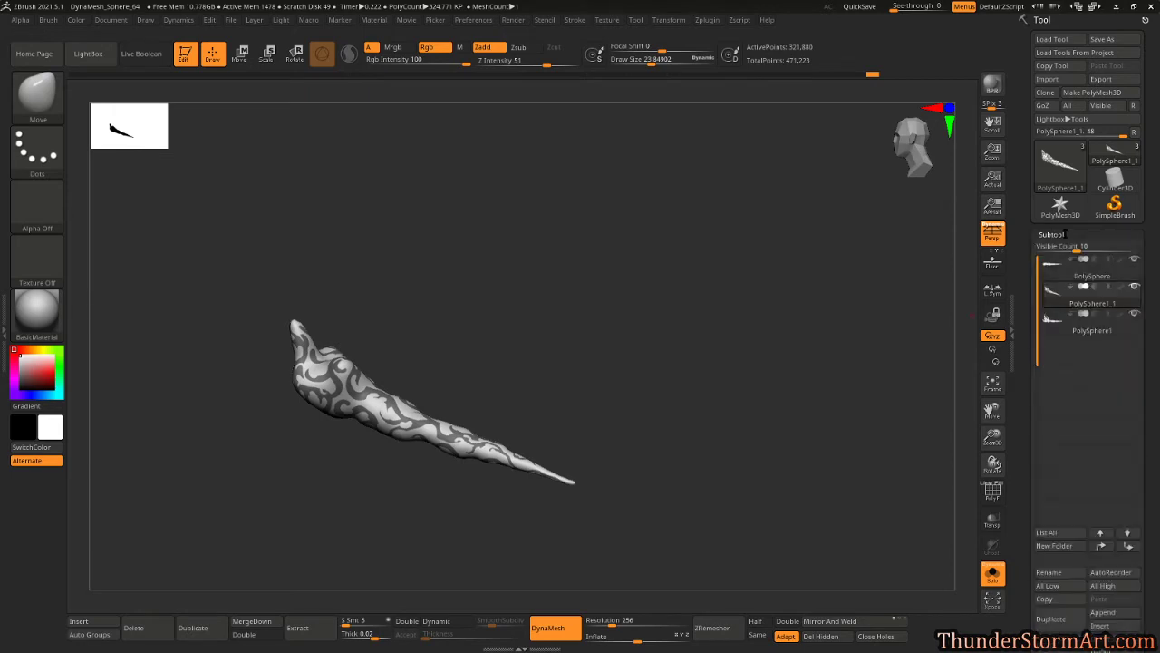
scroll(1158, 290, down, 1)
scroll(1107, 460, down, 3)
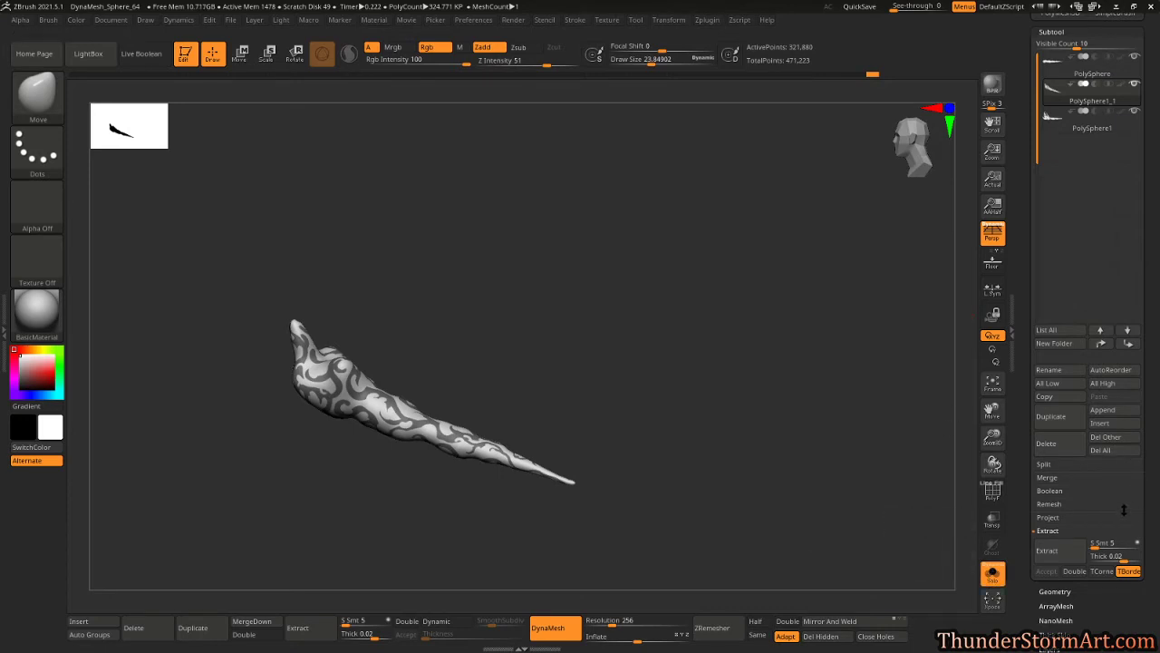
mouse_move(661, 298)
mouse_down()
mouse_move(674, 282)
mouse_move(651, 280)
mouse_up()
alt+drag(630, 281, 643, 323)
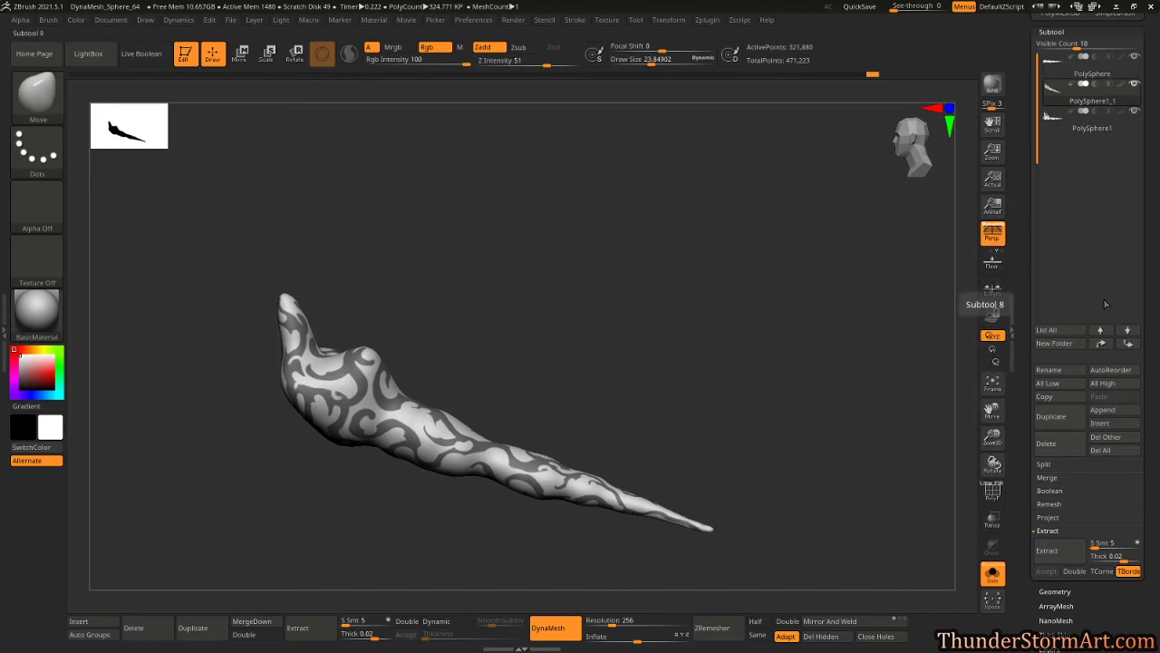
scroll(1088, 335, down, 1)
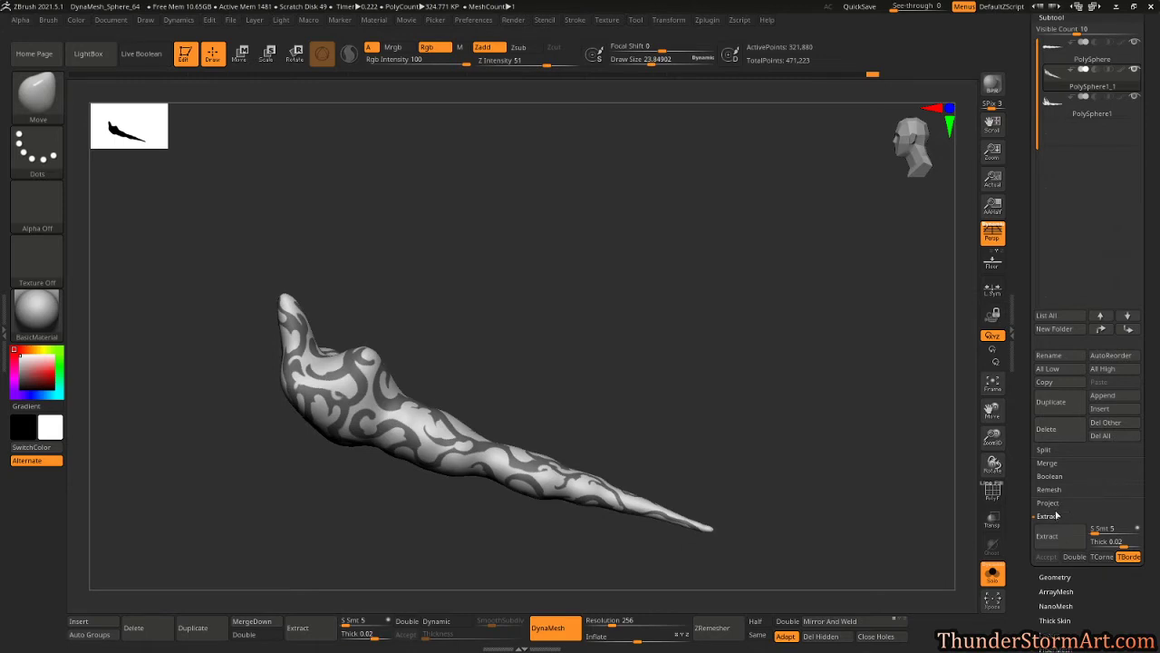
Preview an extraction of the masked swirls at thickness 0.02 with S Smt 5.
click(1111, 541)
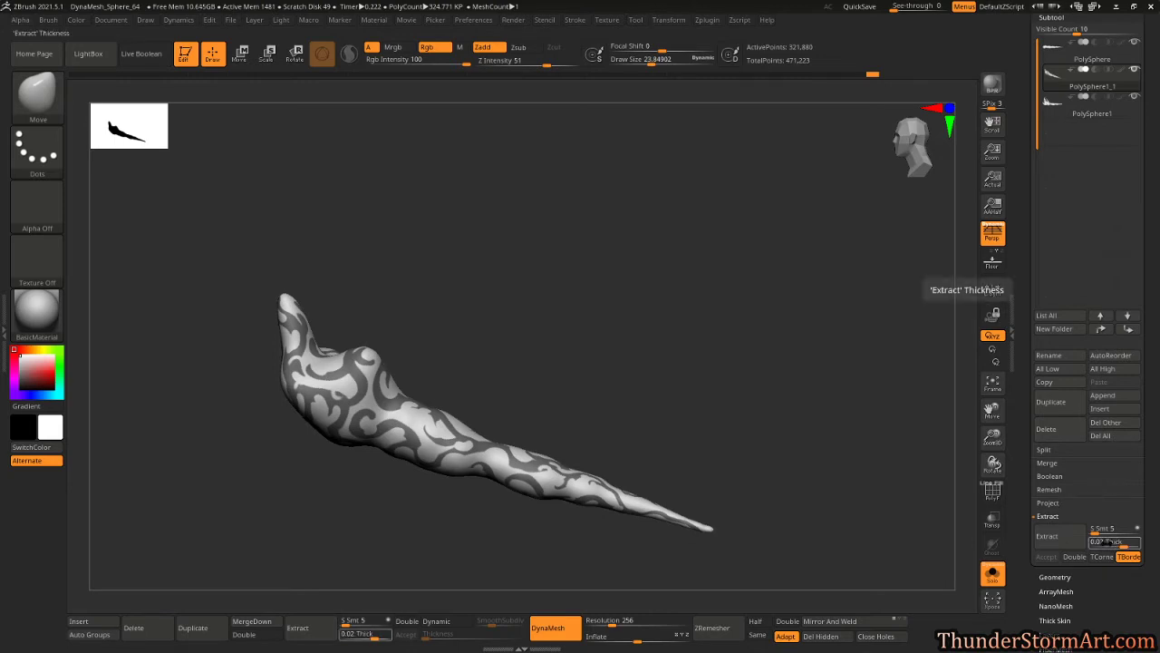
click(1108, 542)
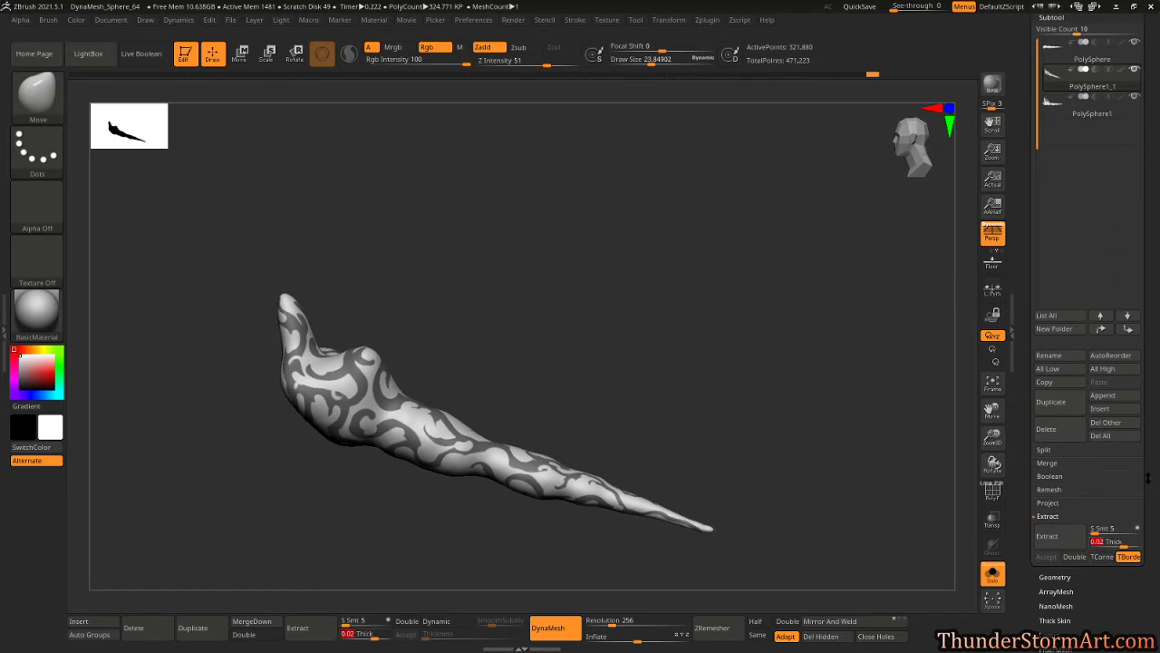
scroll(1147, 478, down, 3)
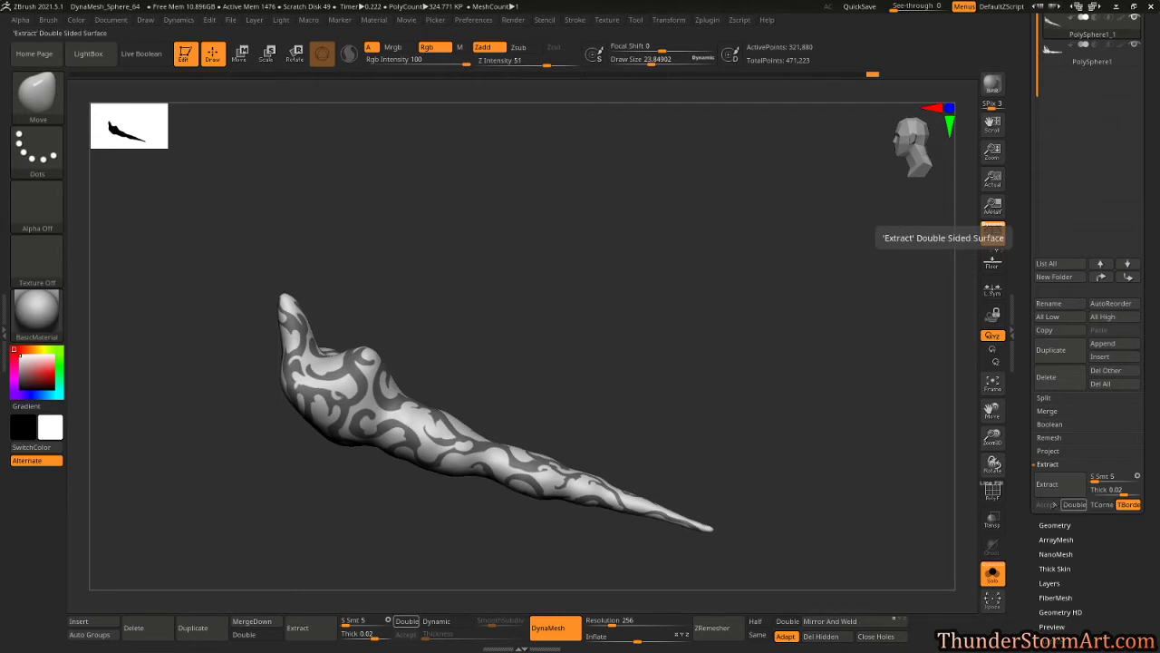
drag(686, 339, 670, 301)
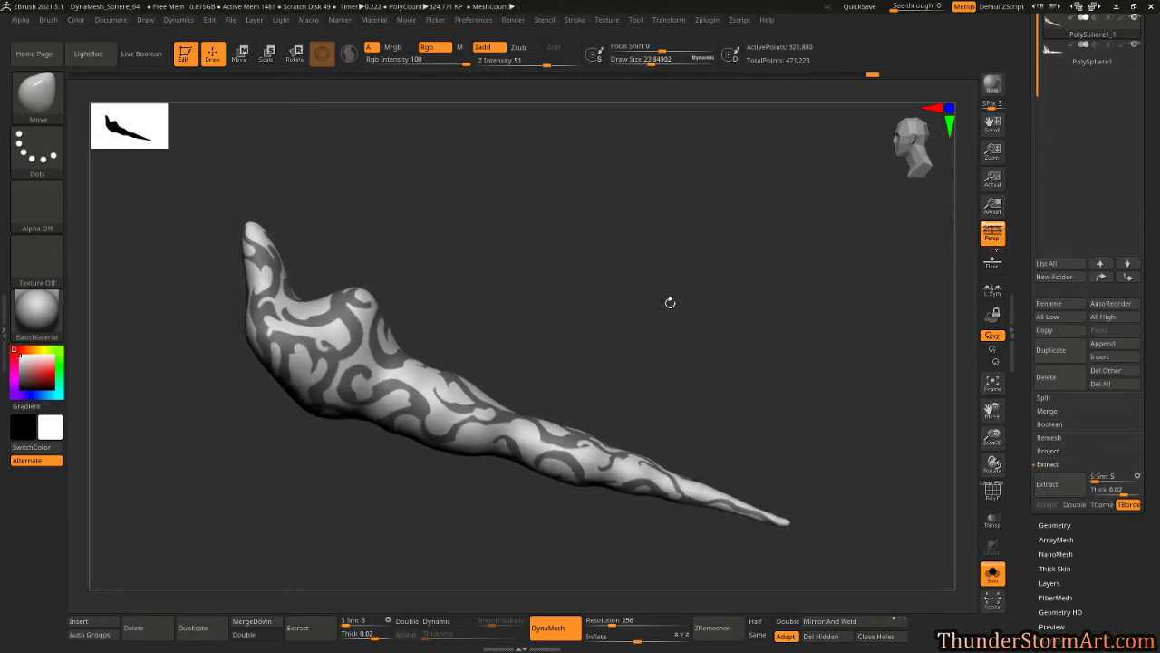
click(1056, 485)
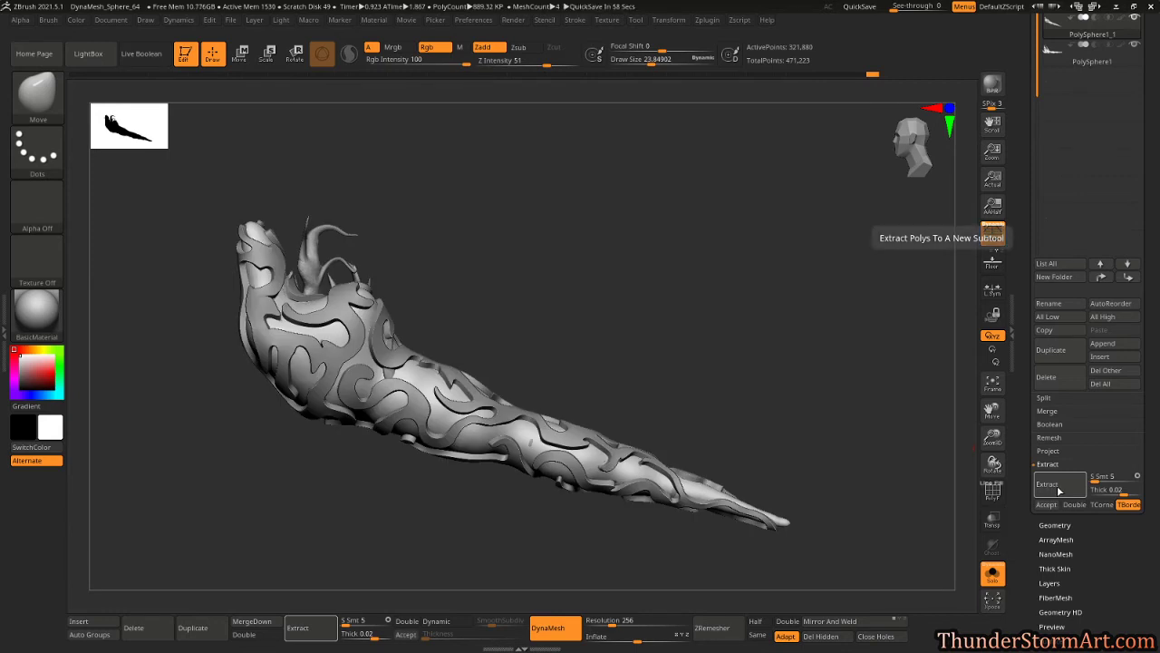
drag(792, 346, 789, 340)
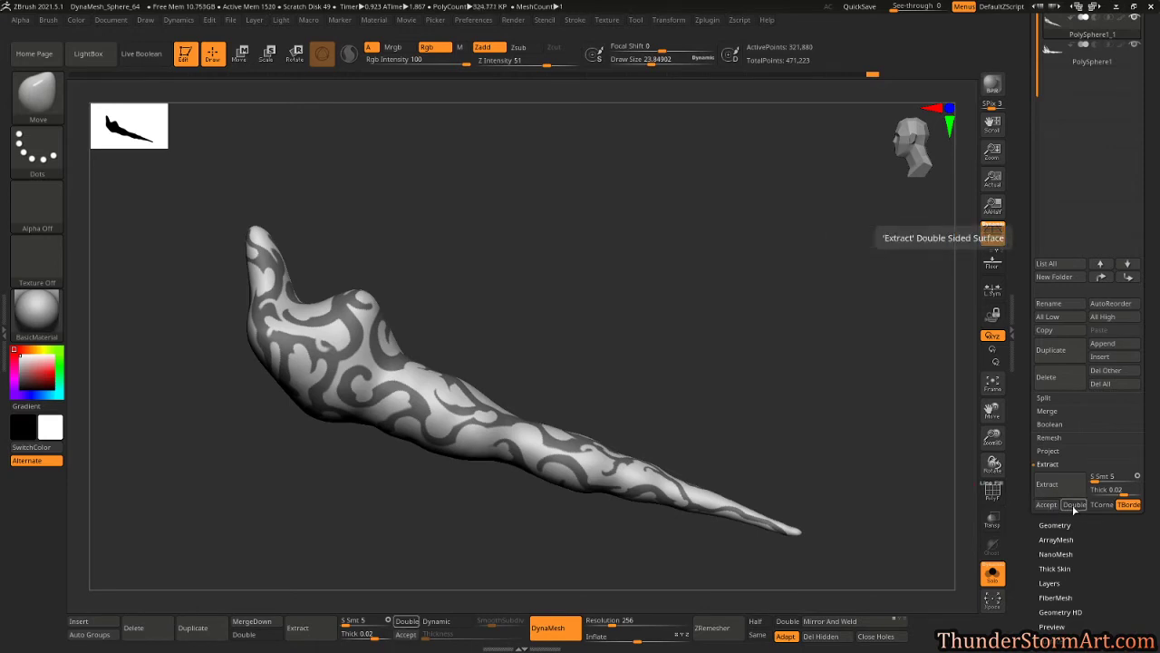
Turn on Double and TCorner, set the extract thickness to 0.01, and preview the extraction.
click(1074, 505)
key(f)
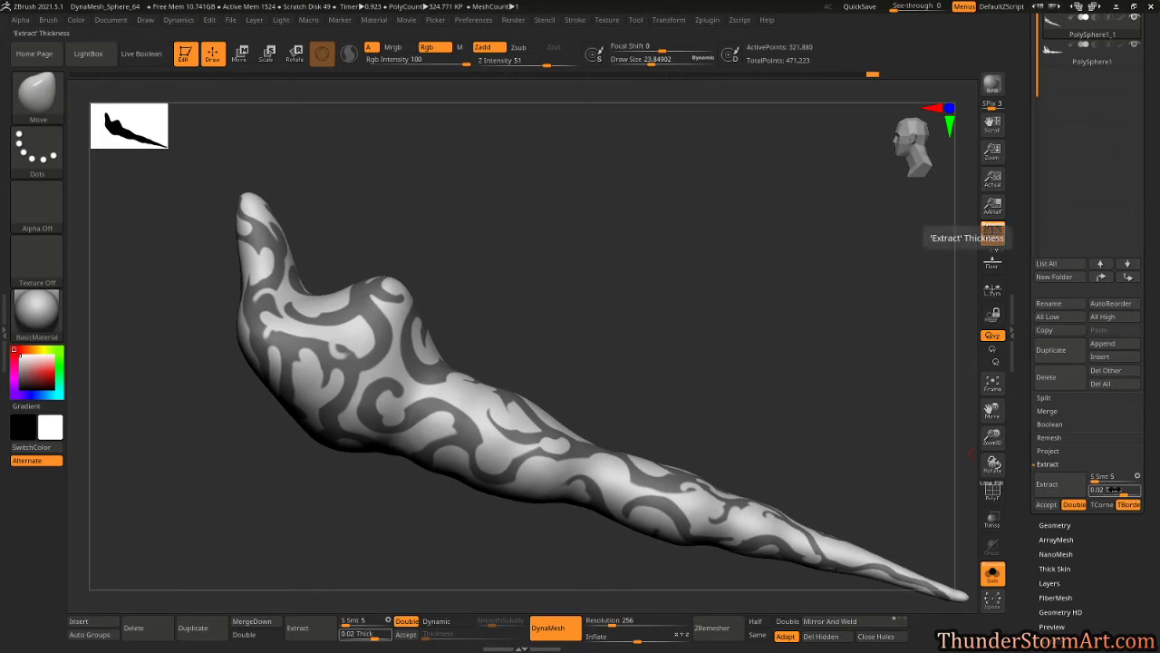
click(1101, 489)
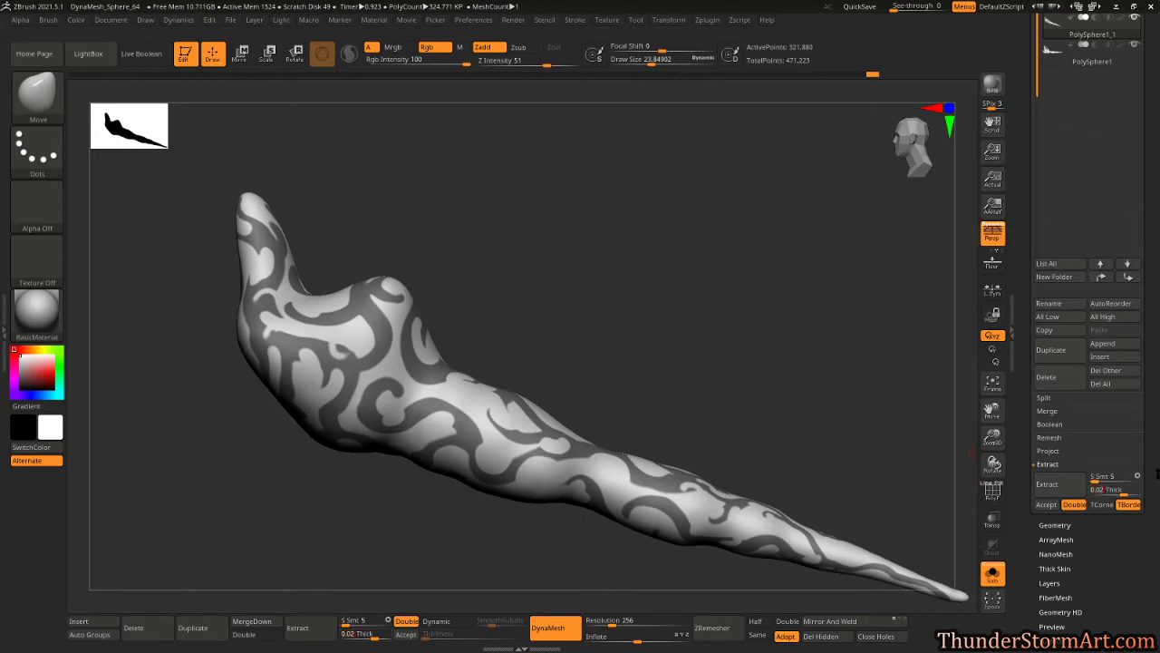
text(0.01)
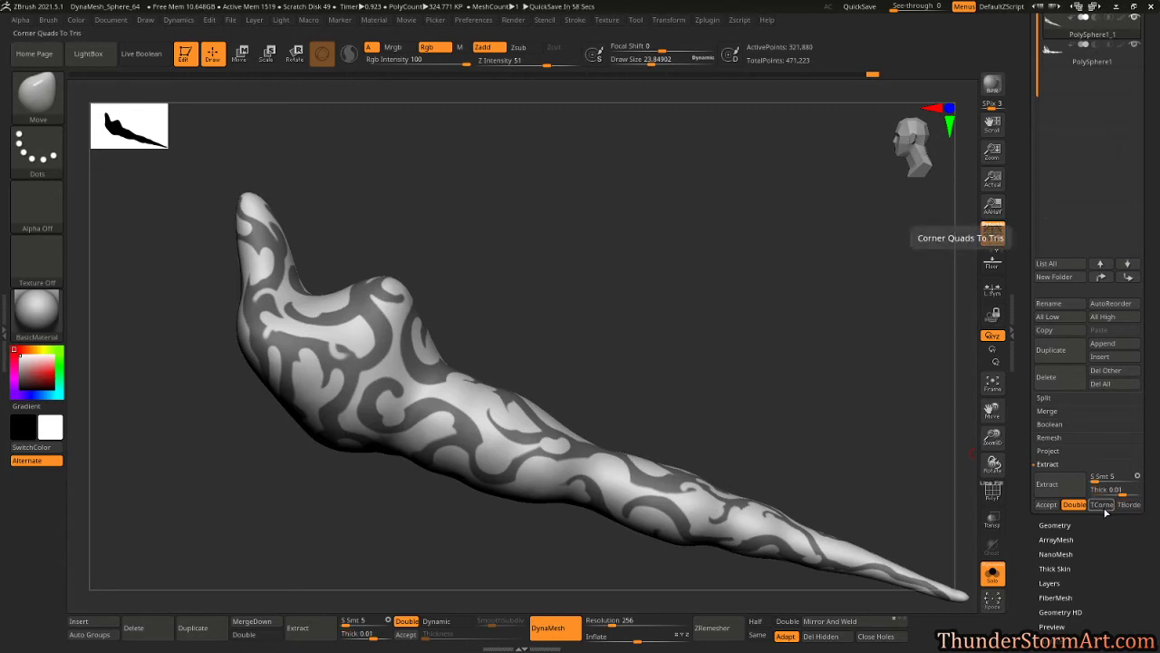
click(1103, 505)
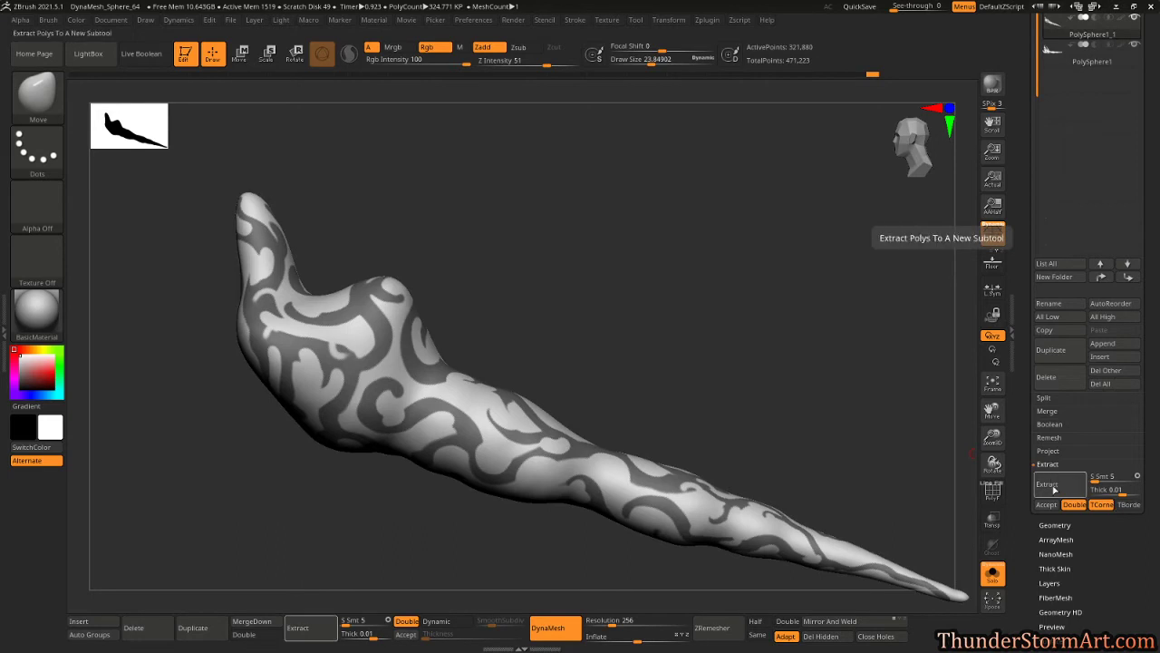
click(1053, 489)
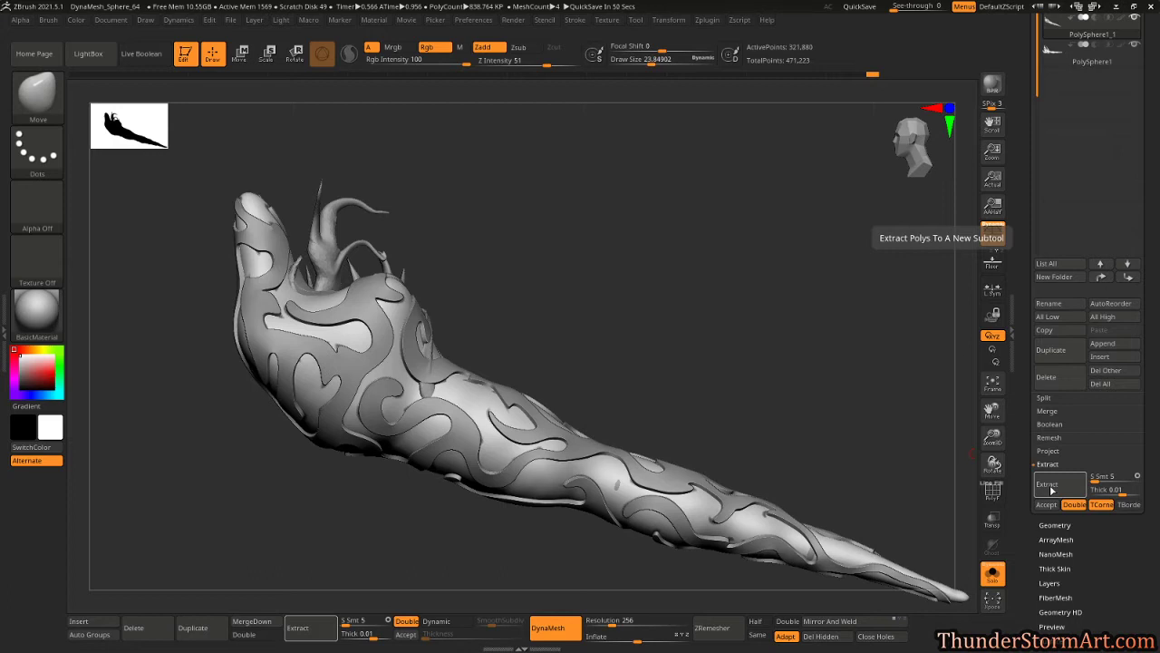
Extract the masked swirls again at thickness 0.01 and accept the result as a new subtool.
click(1106, 489)
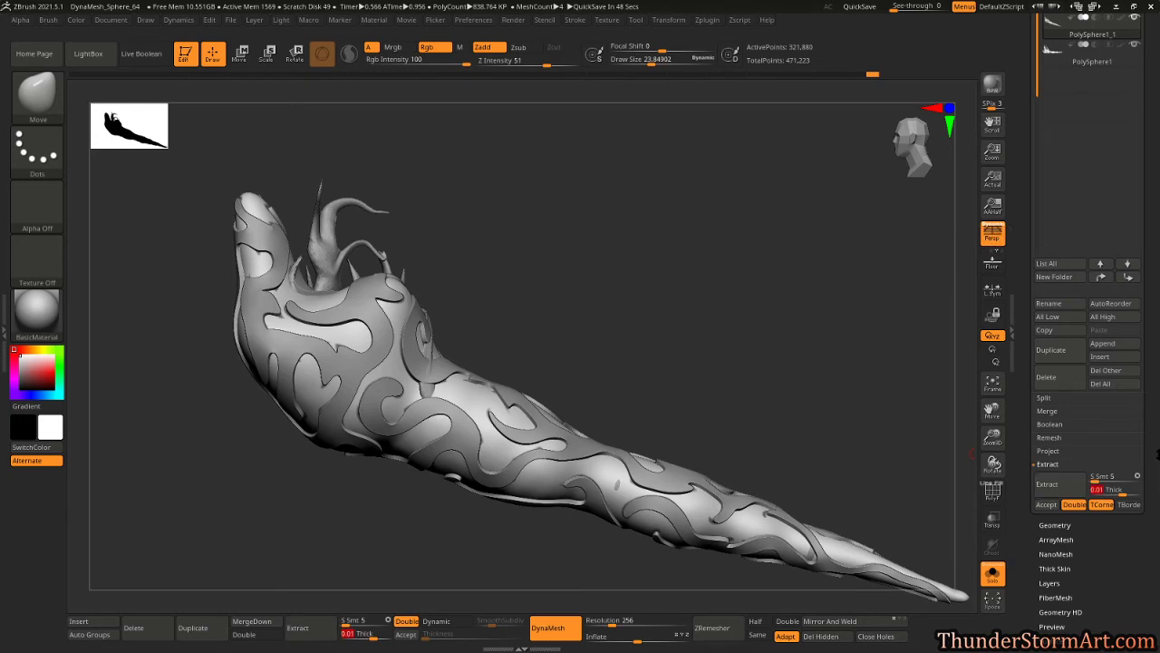
key(Return)
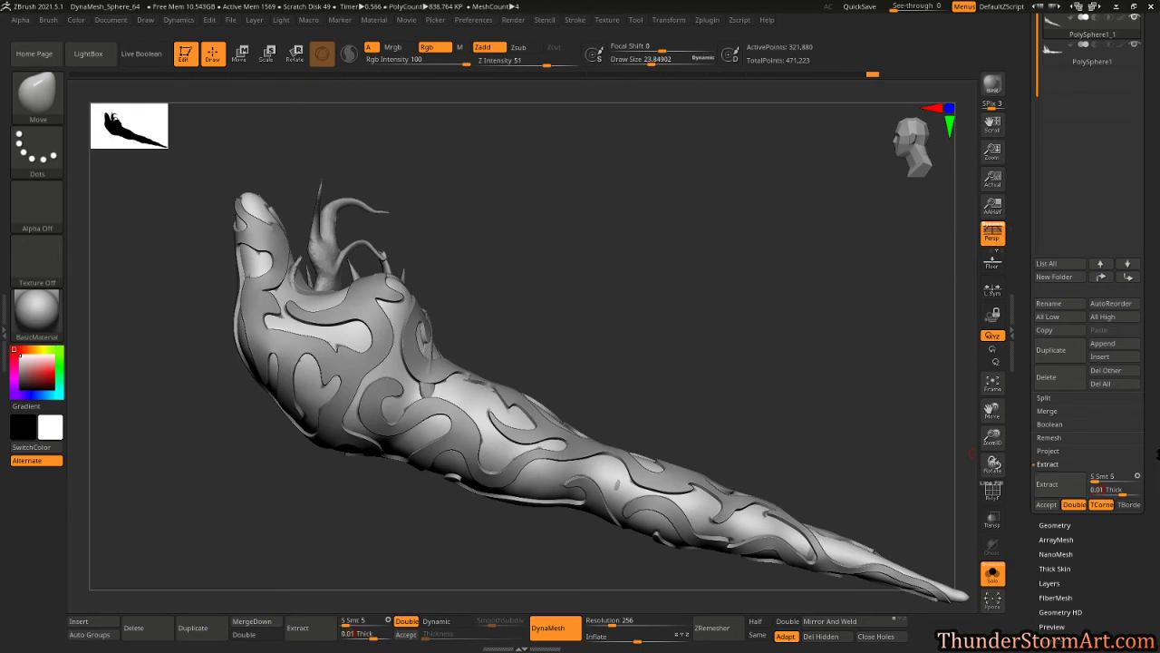
click(1049, 485)
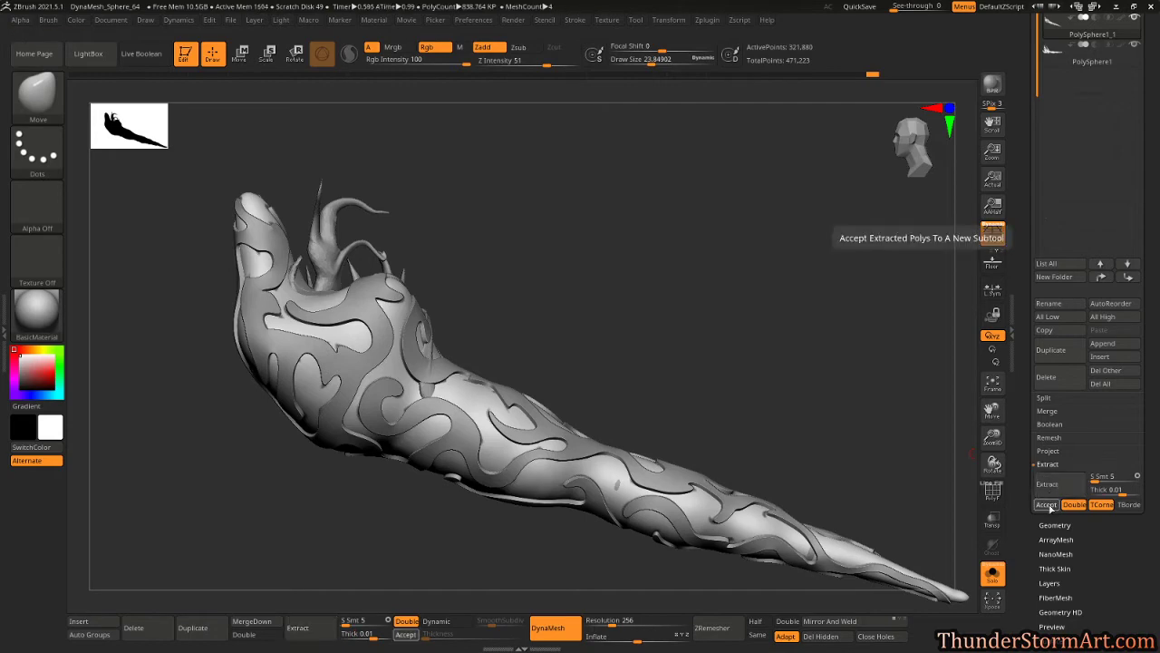
click(1047, 505)
Clear the mask on the extracted swirl shell and examine the shell from several sides, including its polygroup wireframe.
drag(784, 348, 777, 311)
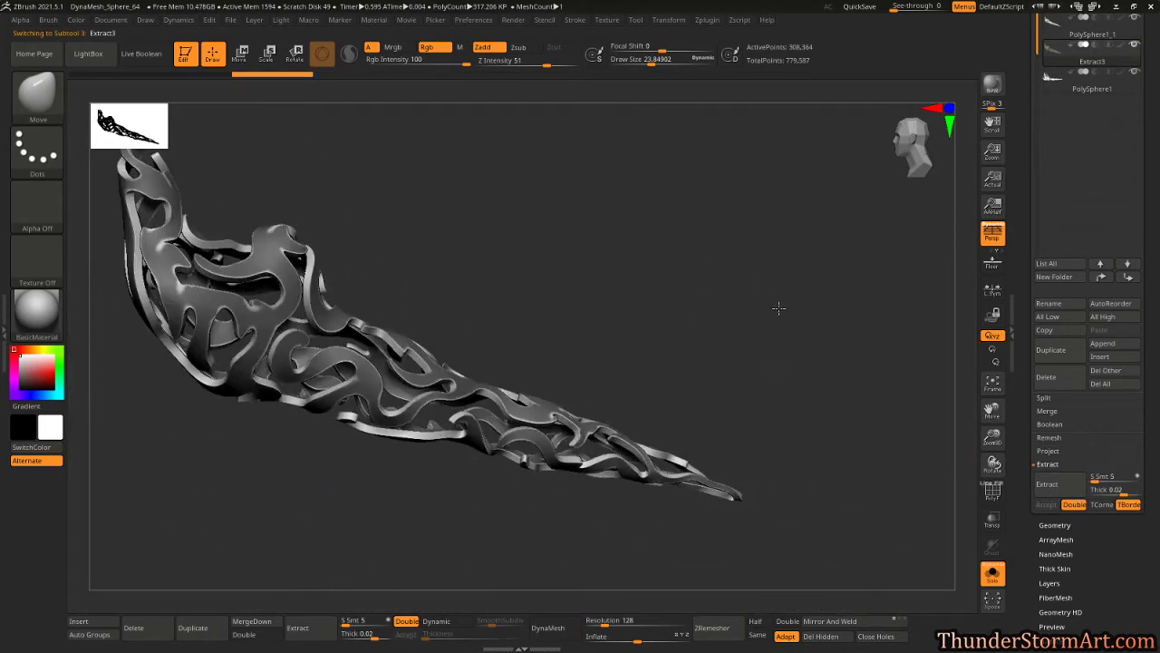
drag(647, 263, 621, 395)
drag(311, 286, 547, 285)
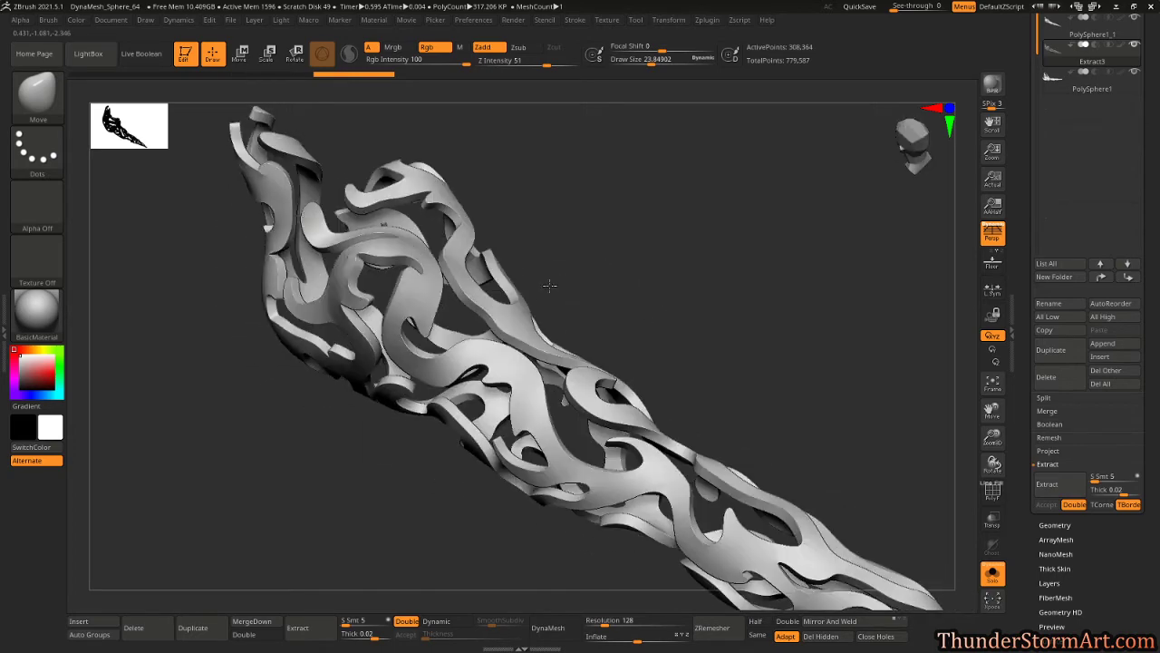
key(shift+f)
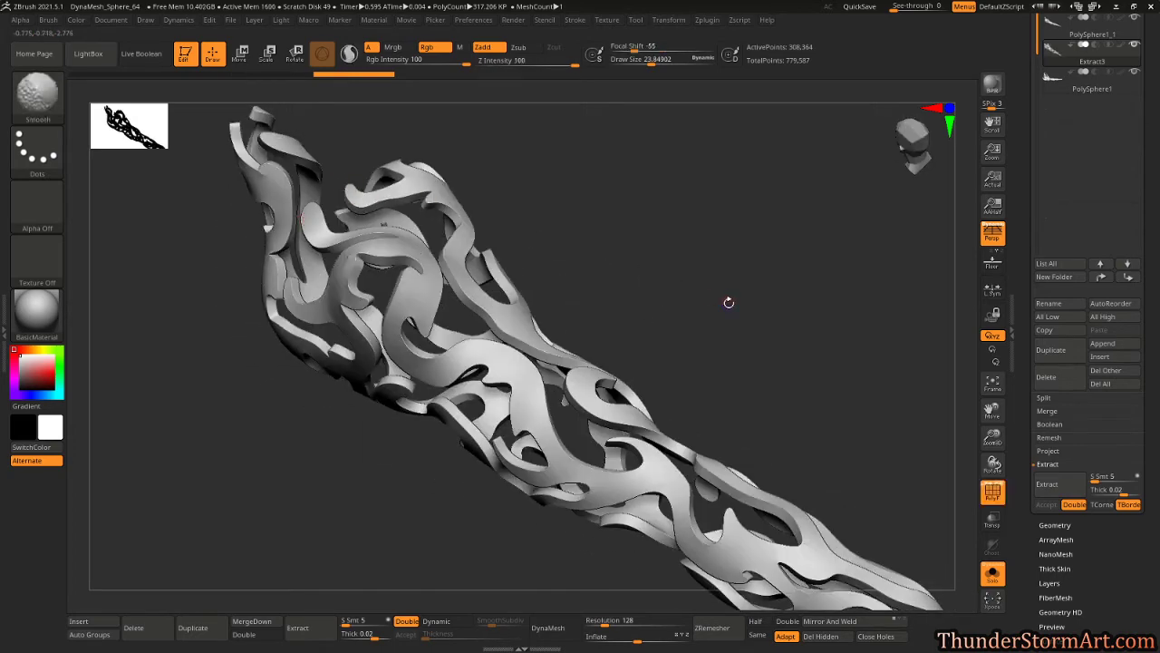
key(shift)
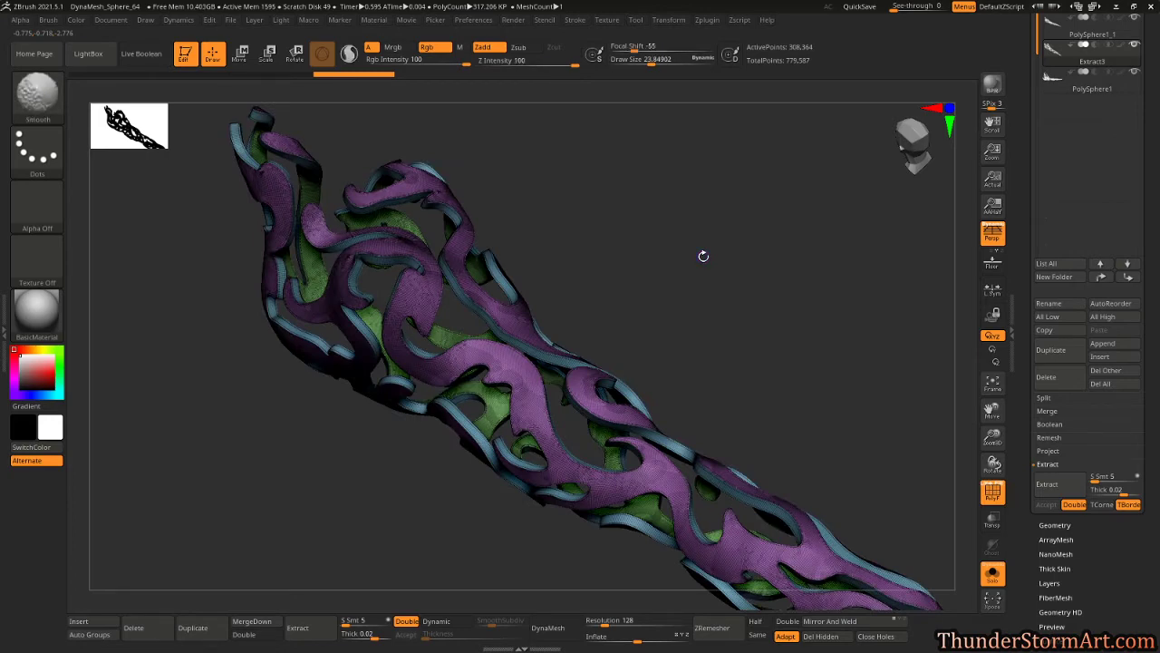
key(shift+f)
mouse_move(741, 282)
mouse_down()
mouse_move(715, 269)
mouse_move(777, 268)
mouse_move(716, 270)
mouse_up()
drag(580, 294, 387, 205)
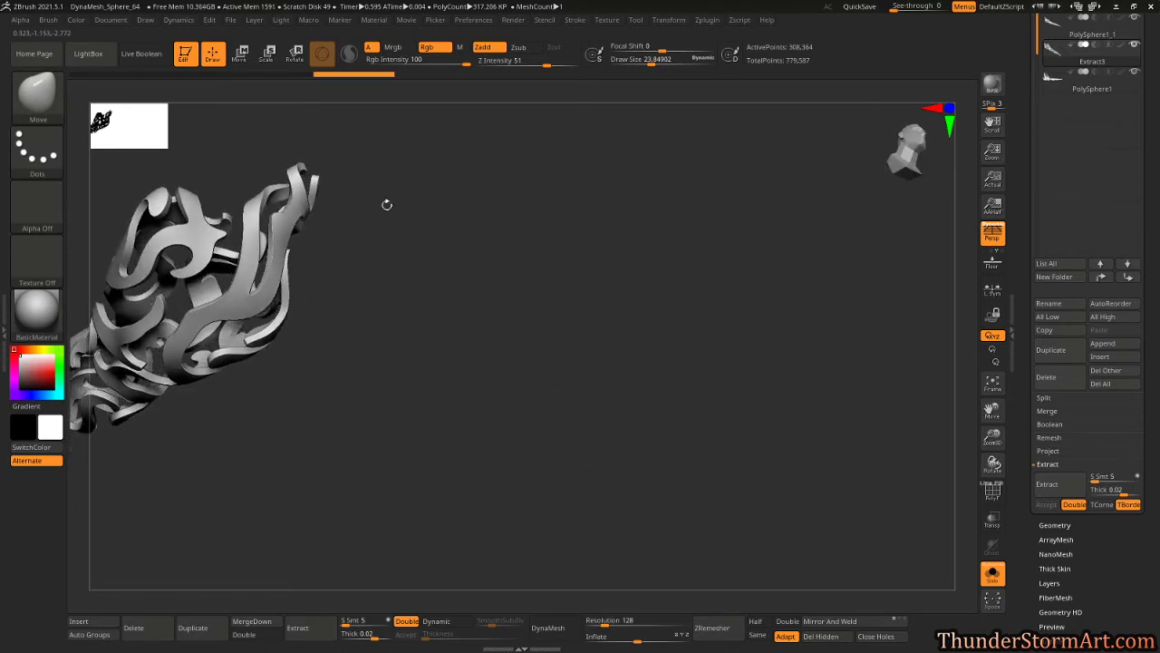
drag(319, 181, 622, 299)
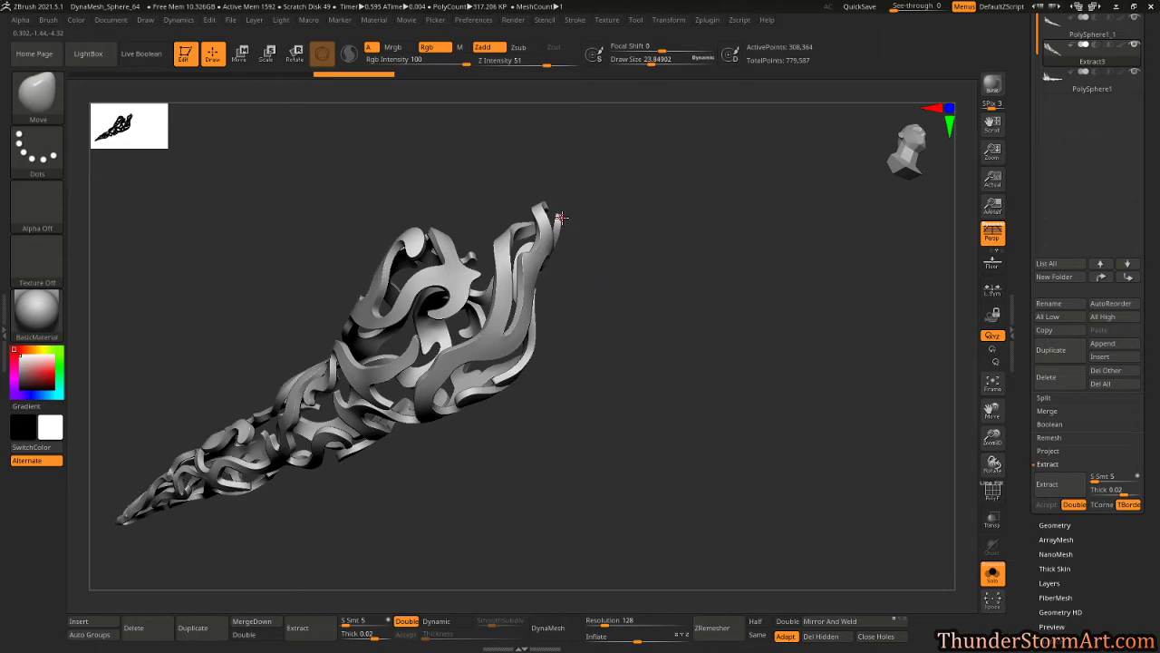
mouse_move(565, 221)
mouse_down()
mouse_move(629, 278)
mouse_move(658, 278)
mouse_move(598, 292)
mouse_move(630, 297)
mouse_up()
Undo the mask clearing on the extracted shell and make the PolySphere1_1 subtool active.
ctrl+click(652, 305)
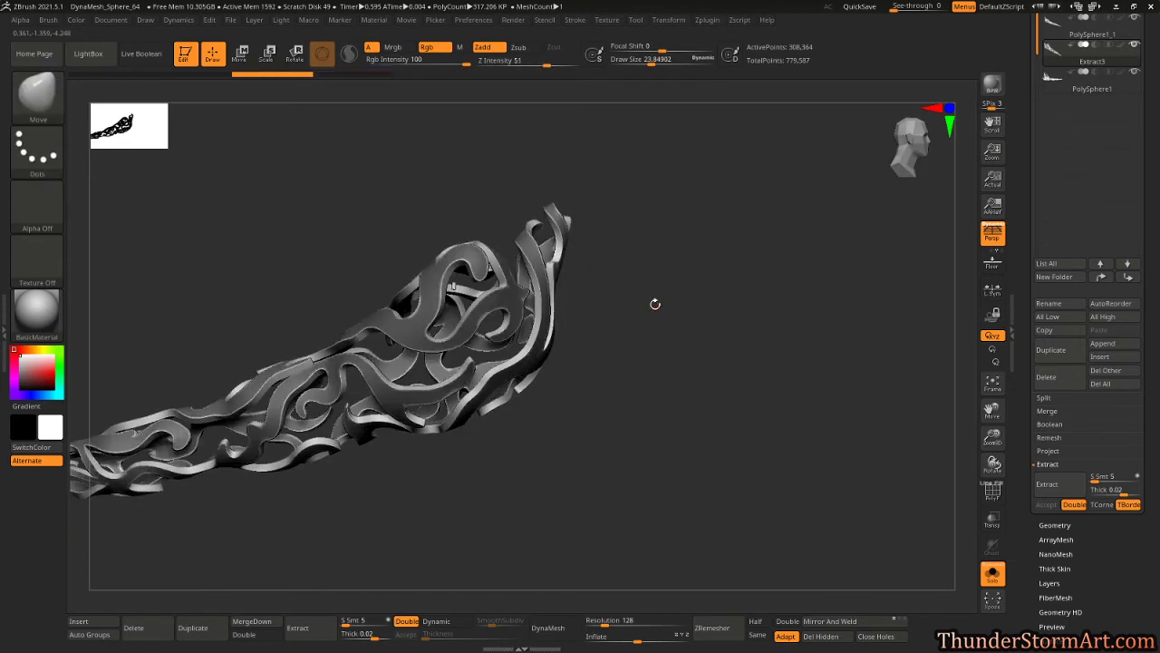
key(ctrl+z)
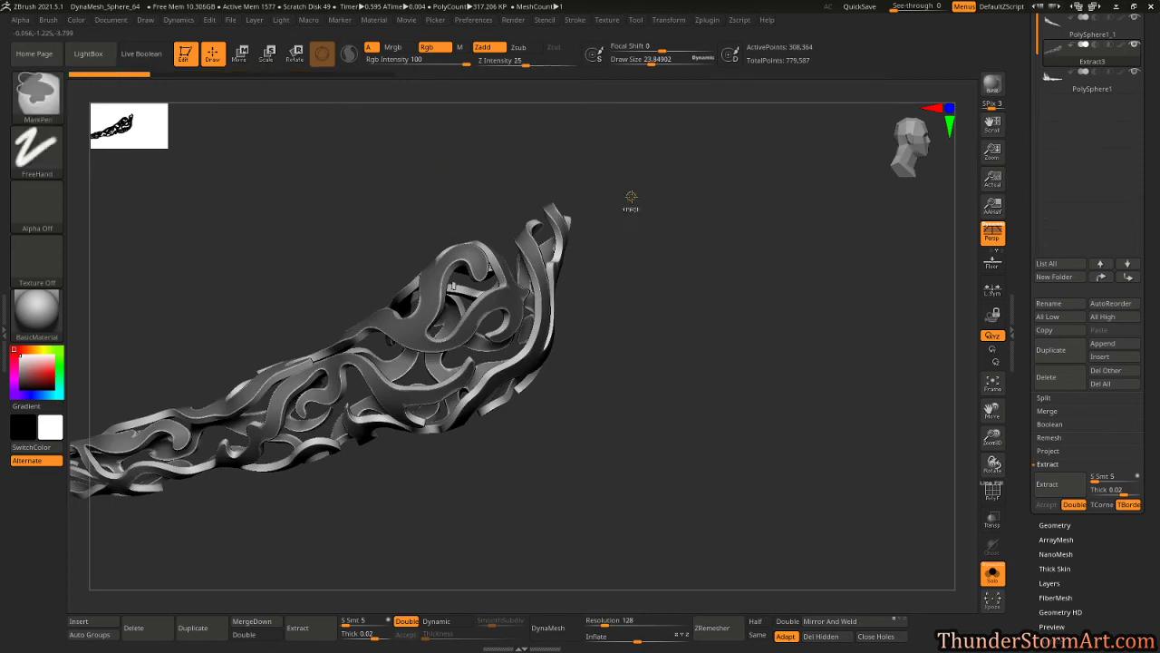
scroll(1062, 165, up, 3)
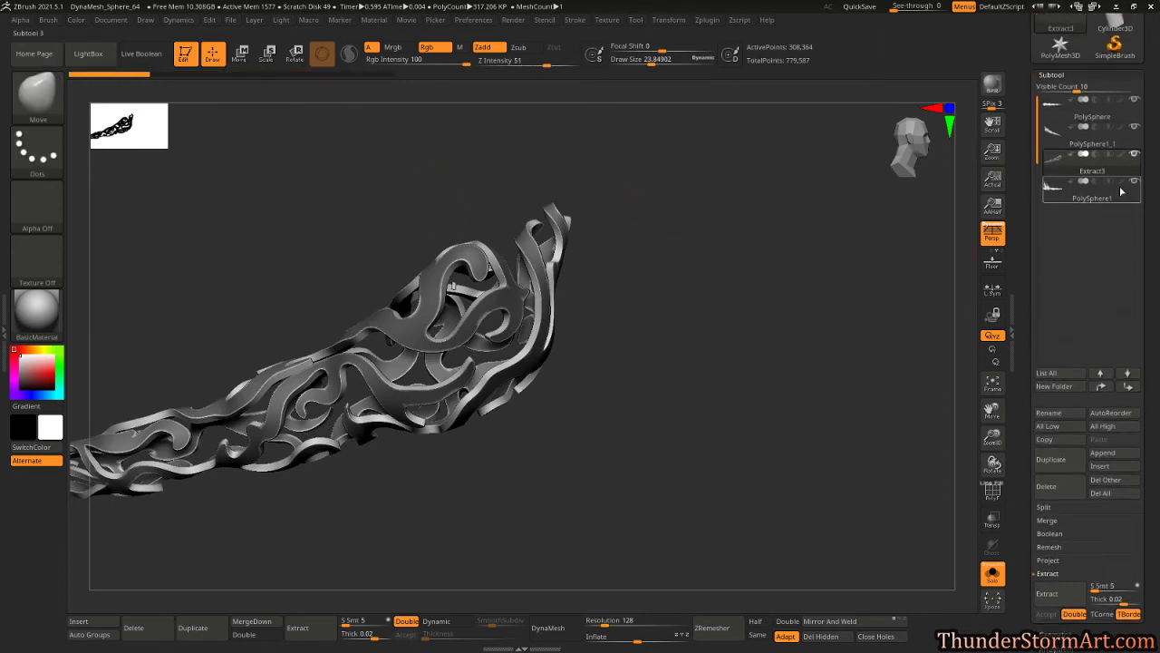
click(1054, 141)
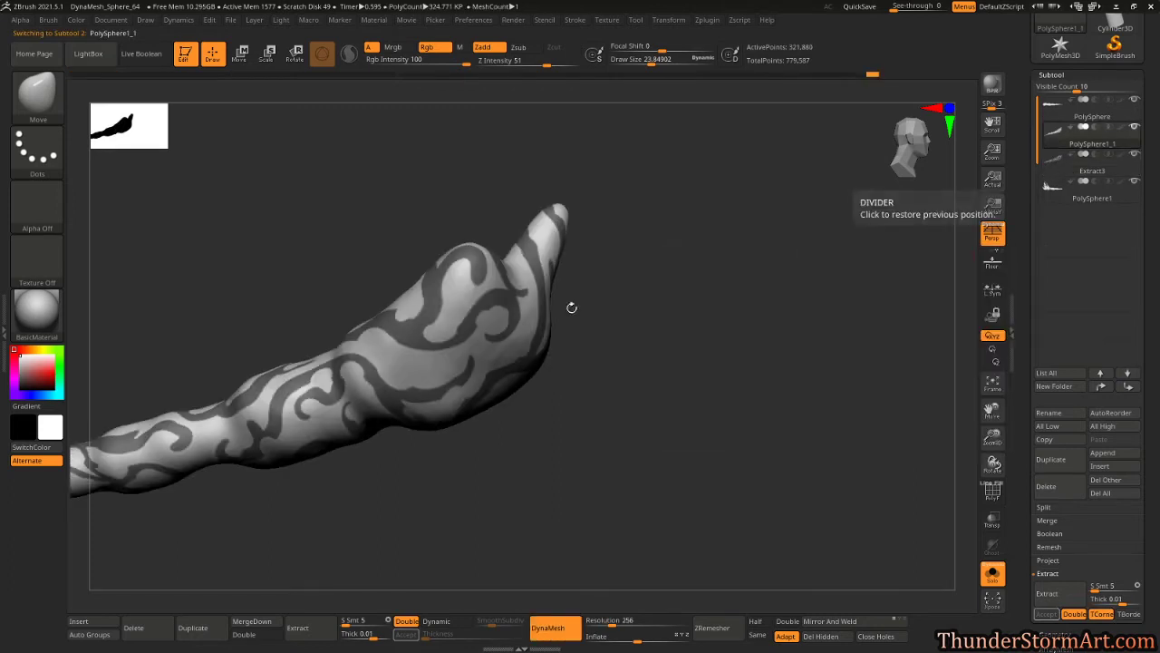
Delete the thicker Extract3 shell and make the masked PolySphere1_1 subtool active.
click(1088, 162)
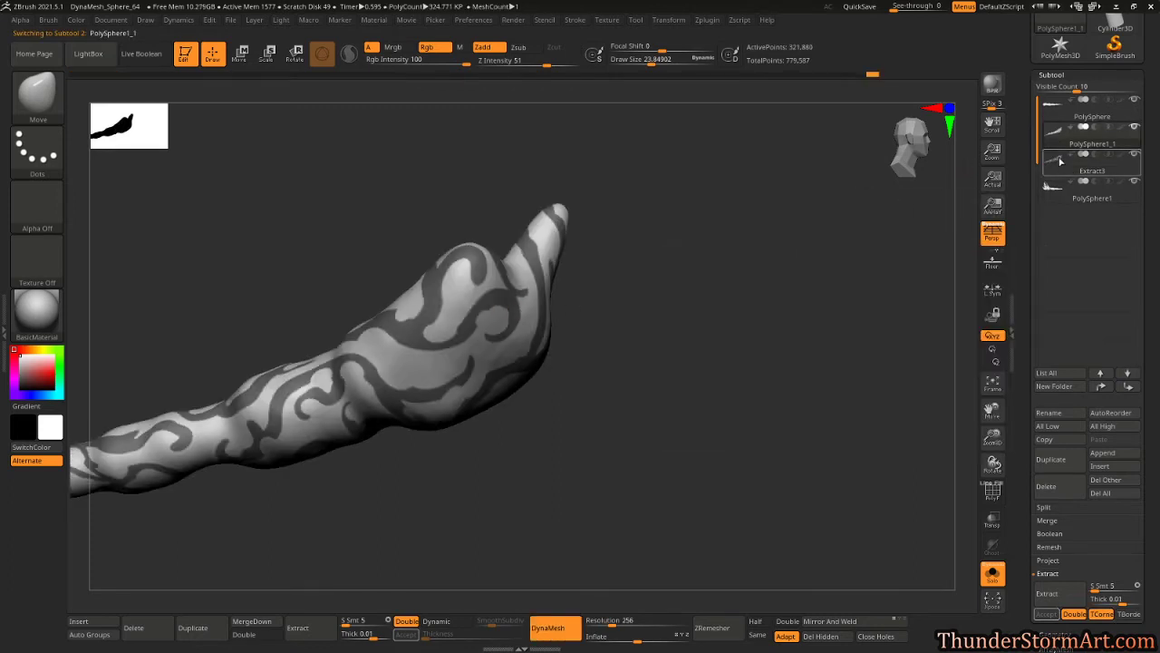
click(1066, 491)
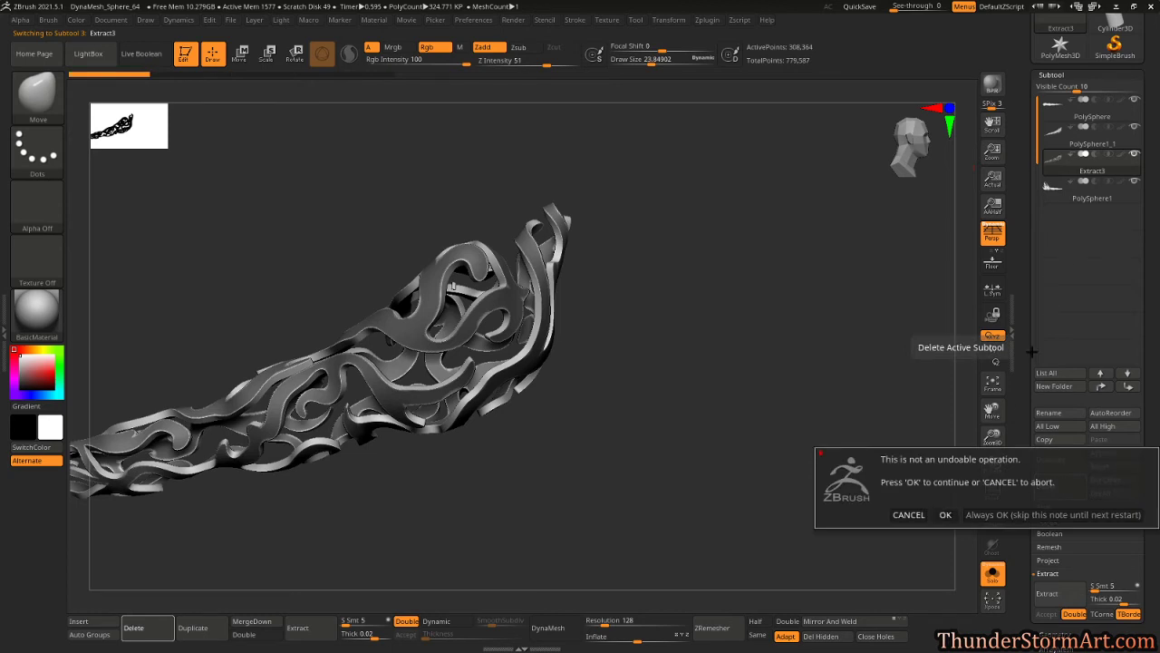
click(946, 515)
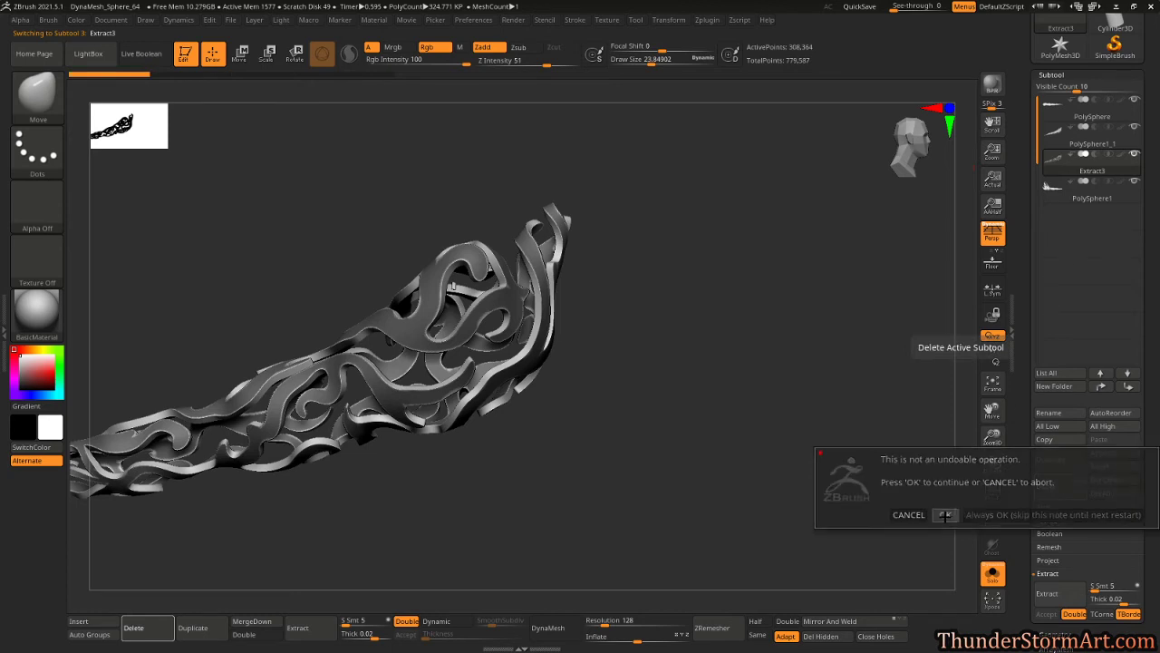
click(1052, 136)
Set the extract thickness to 0.005, turn on TBorder, and preview the extraction of the masked swirls.
drag(1156, 547, 1144, 378)
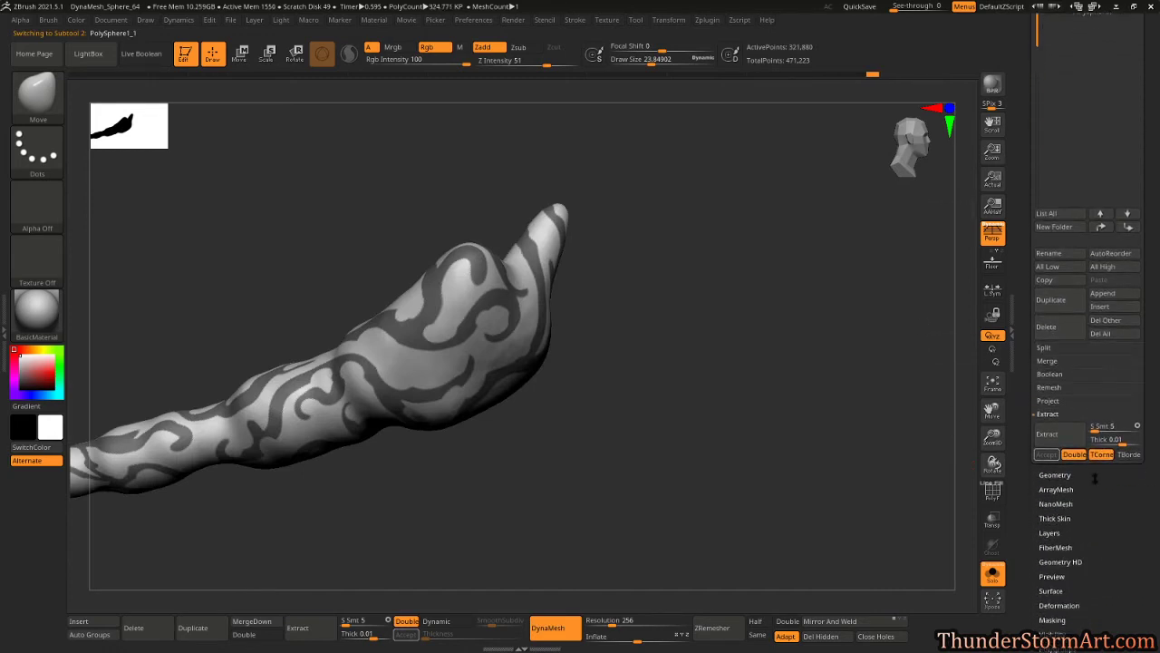
click(1115, 441)
click(1114, 440)
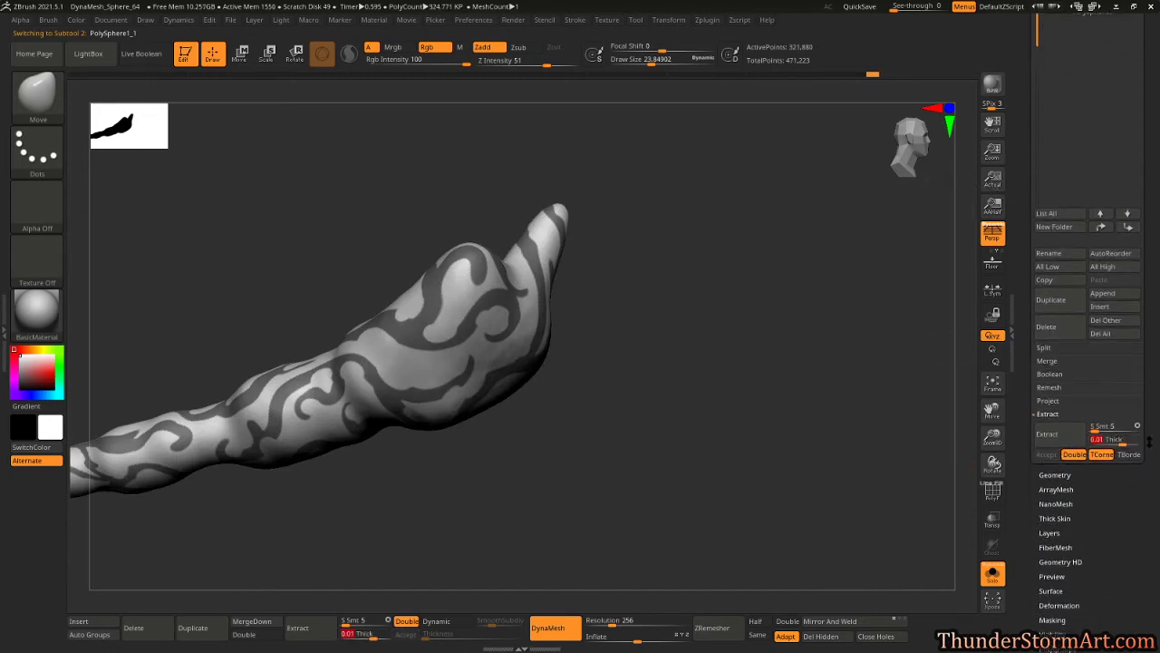
key(Return)
text(05)
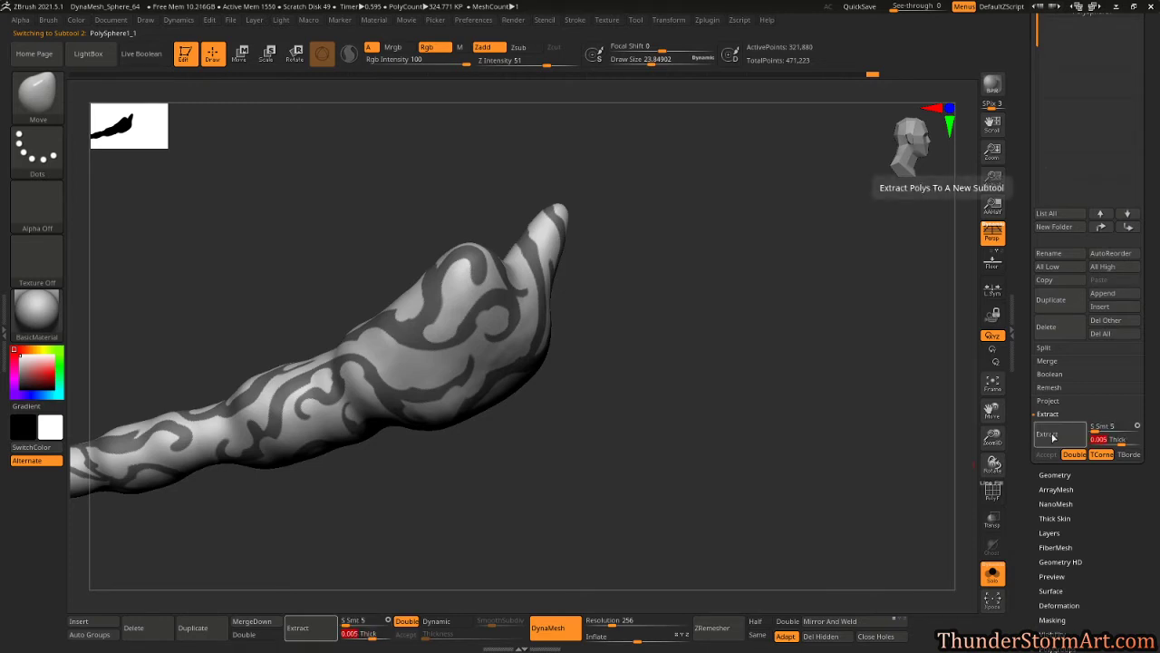
click(1131, 456)
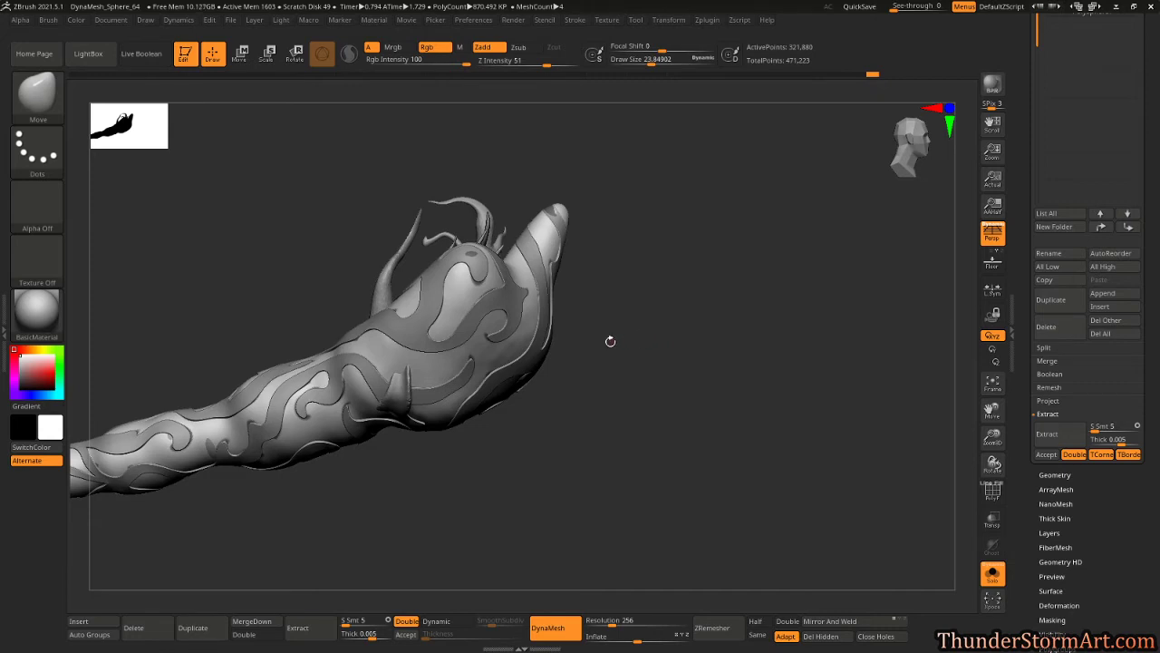
Compare the extraction with TCorner off, turn TCorner back on, and accept the re-extracted swirls as a new subtool.
click(1102, 454)
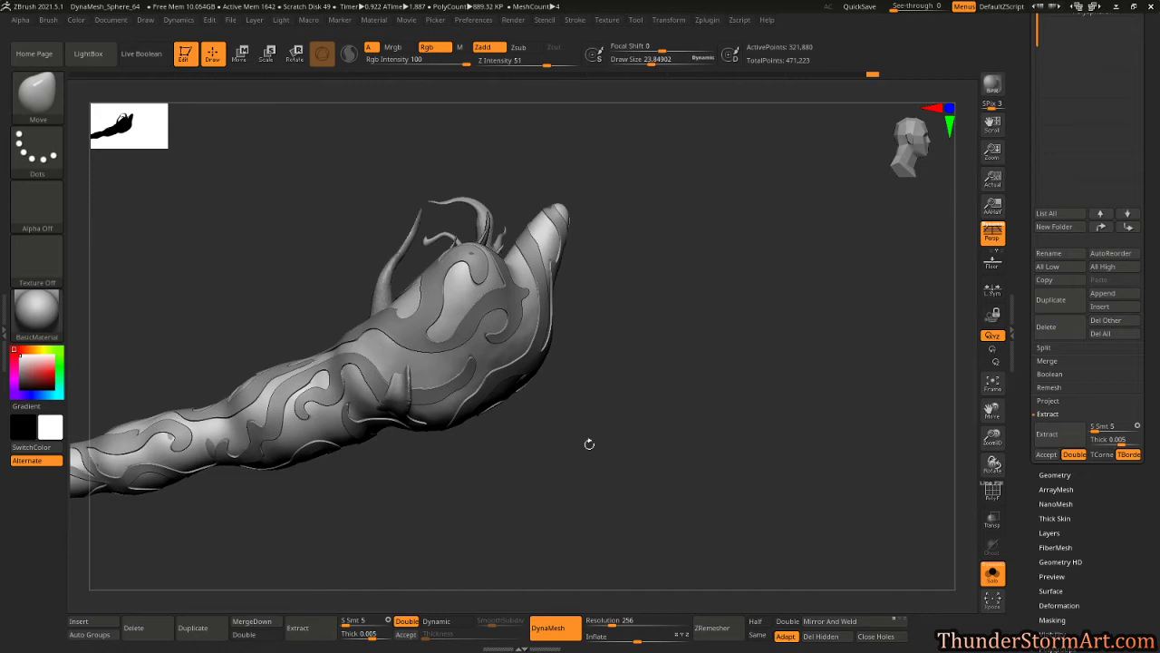
click(1101, 454)
click(1052, 433)
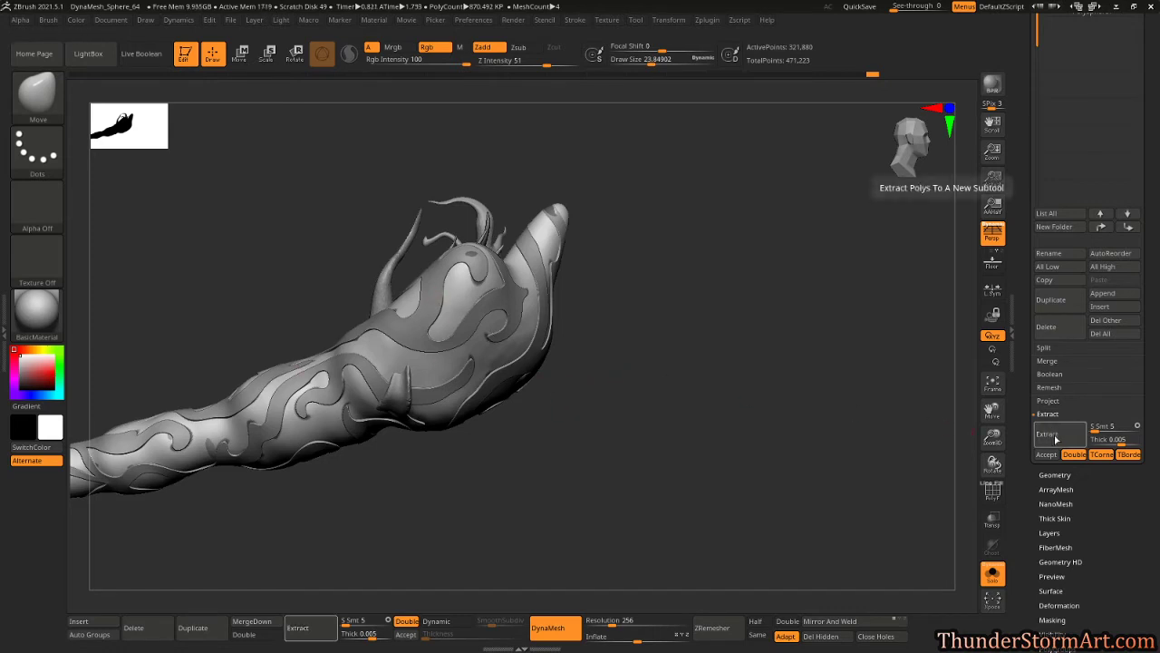
click(1048, 454)
Clear the mask on the new swirl shell, and turn off Solo with PolySphere1_1 hidden to show the shell around the wand core.
mouse_move(771, 409)
mouse_down()
mouse_move(735, 384)
mouse_move(759, 420)
mouse_move(751, 413)
mouse_move(770, 391)
mouse_up()
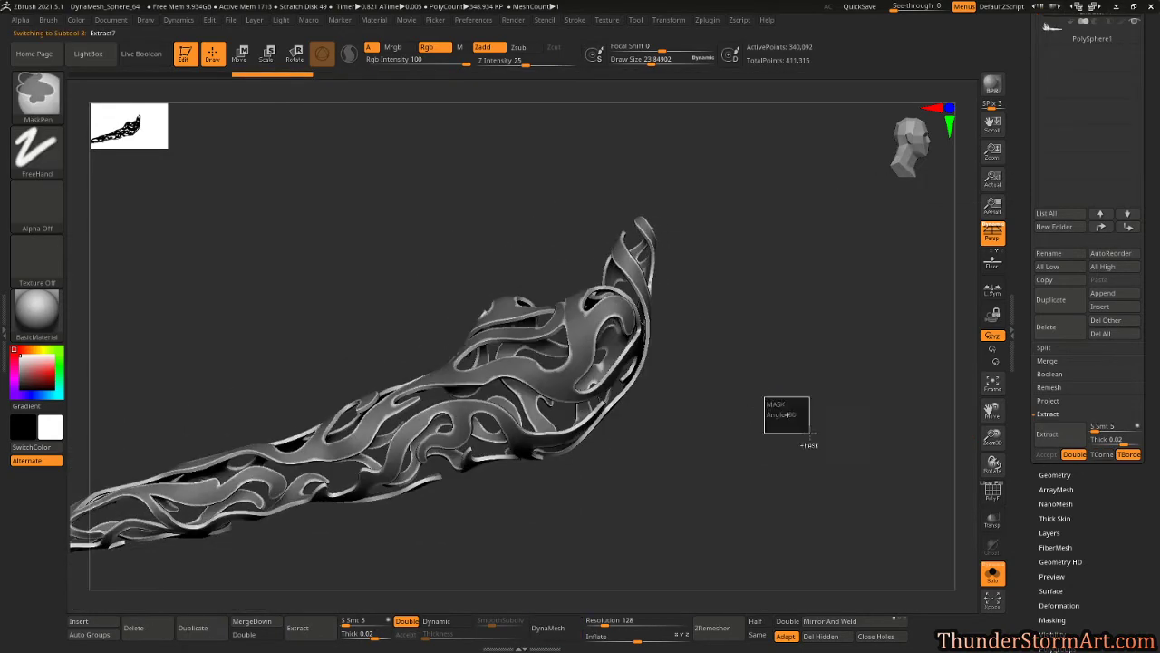
drag(807, 446, 759, 430)
drag(715, 442, 720, 325)
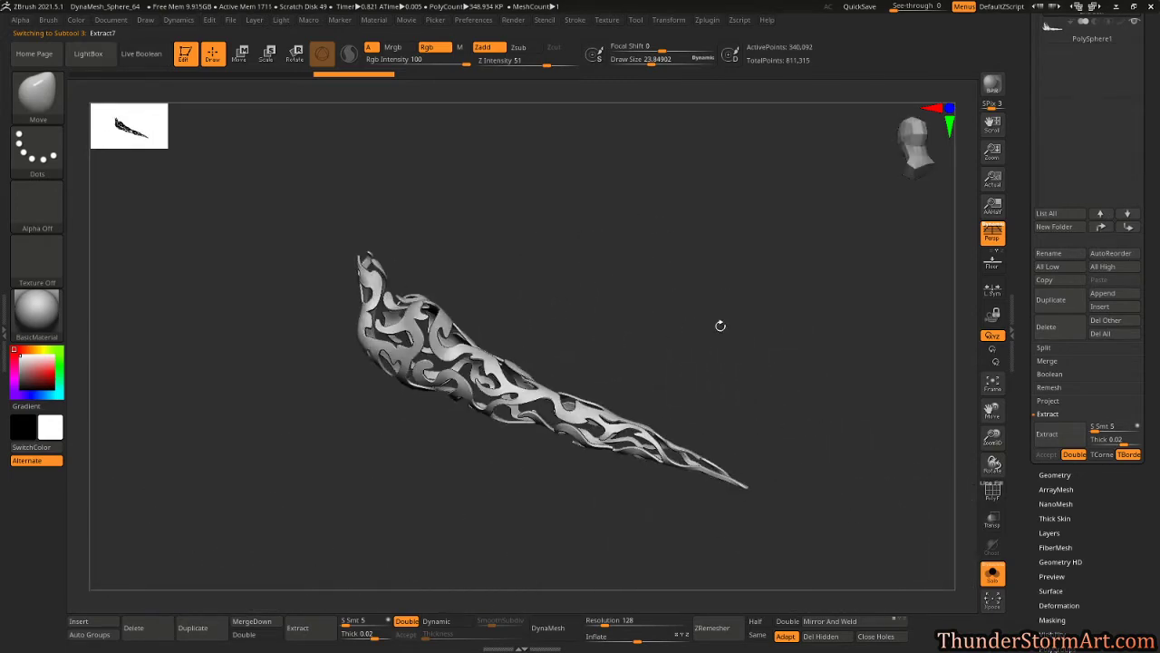
drag(1159, 152, 1147, 260)
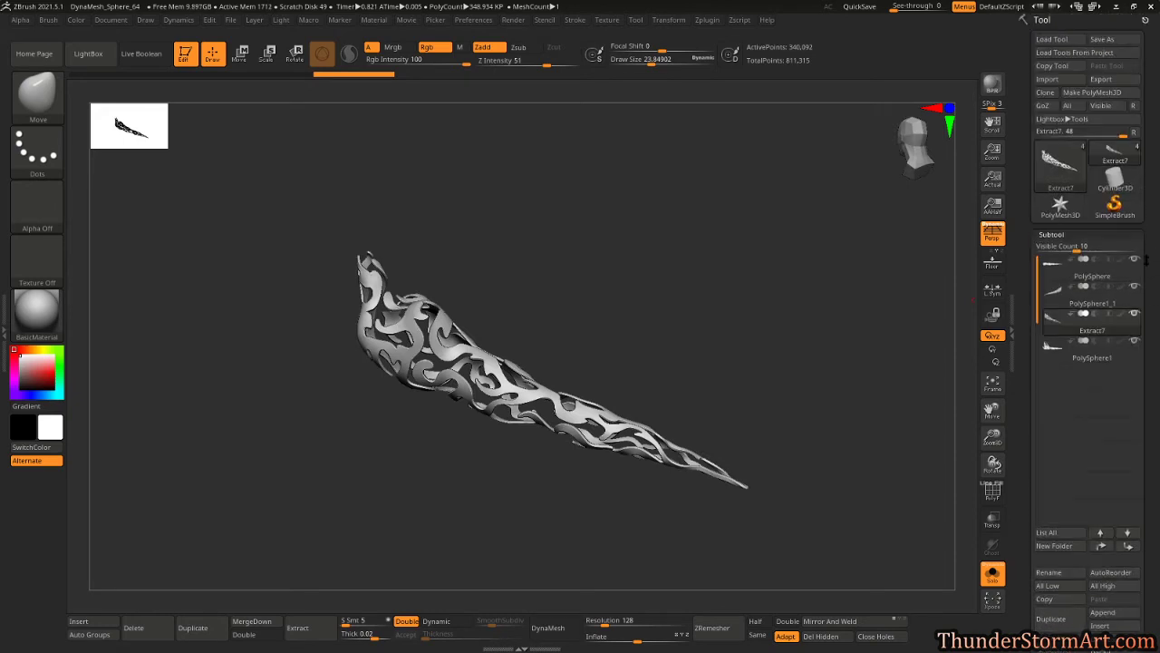
click(993, 576)
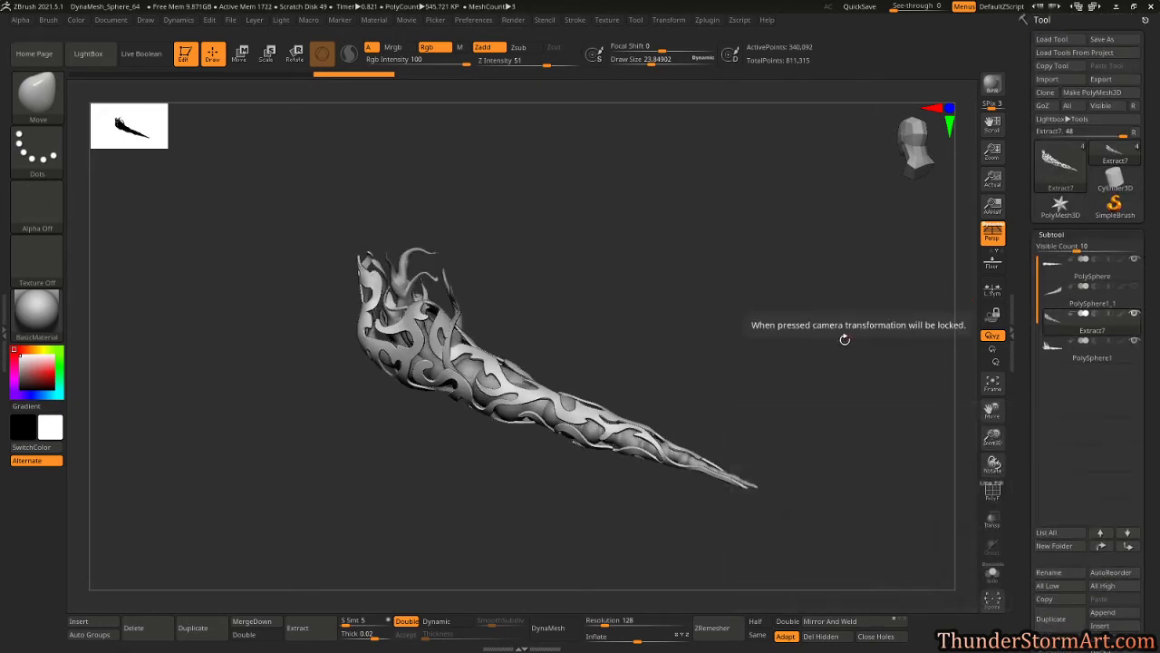
drag(842, 337, 652, 381)
Enlarge the draw size to about 716 and smooth the swirl shell along the wand's head and shaft from both sides.
drag(600, 342, 483, 405)
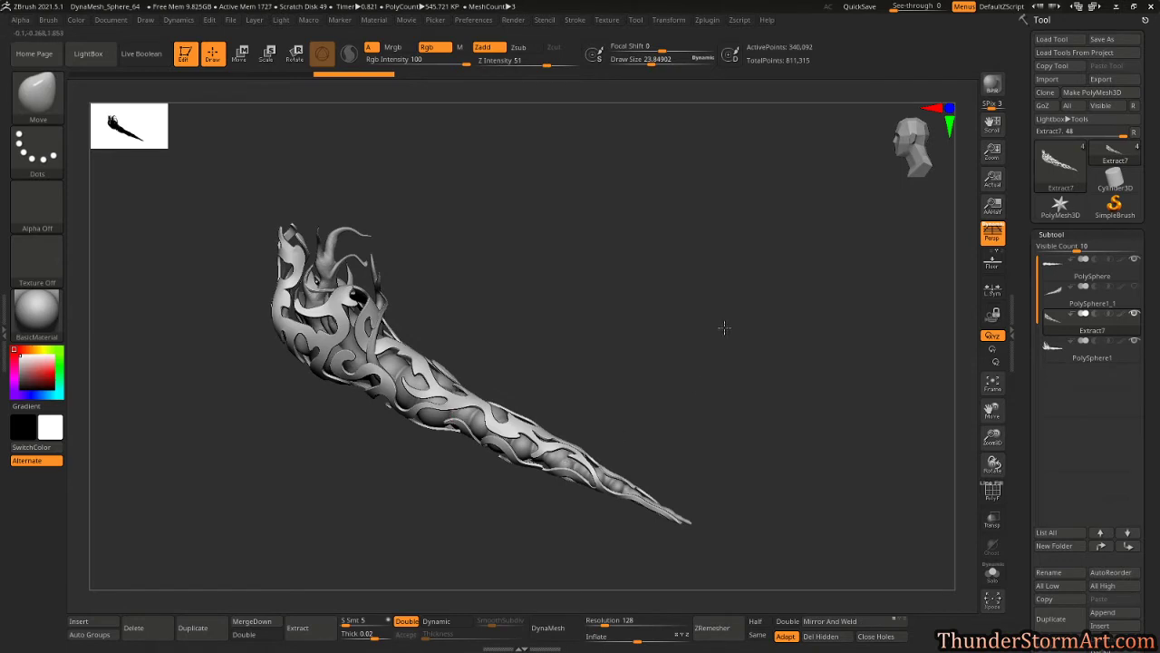
mouse_move(724, 327)
mouse_down()
mouse_move(697, 393)
mouse_move(850, 438)
mouse_move(907, 432)
mouse_move(679, 287)
mouse_move(619, 271)
mouse_move(640, 293)
mouse_move(619, 278)
mouse_move(635, 291)
mouse_move(640, 332)
mouse_move(606, 258)
mouse_move(673, 270)
mouse_move(689, 294)
mouse_move(671, 272)
mouse_move(612, 257)
mouse_move(649, 277)
mouse_move(653, 318)
mouse_move(569, 279)
mouse_up()
key(s)
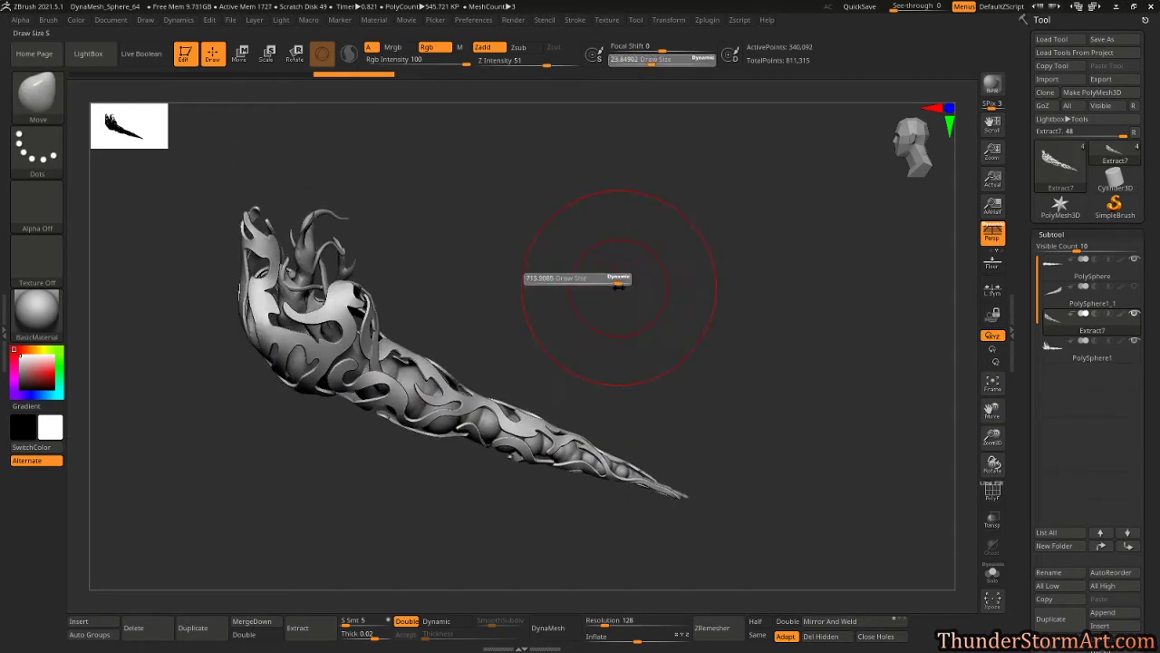
mouse_move(272, 290)
shift+mouse_down()
mouse_move(276, 304)
mouse_move(259, 245)
mouse_move(266, 303)
shift+mouse_up()
shift+drag(341, 318, 386, 388)
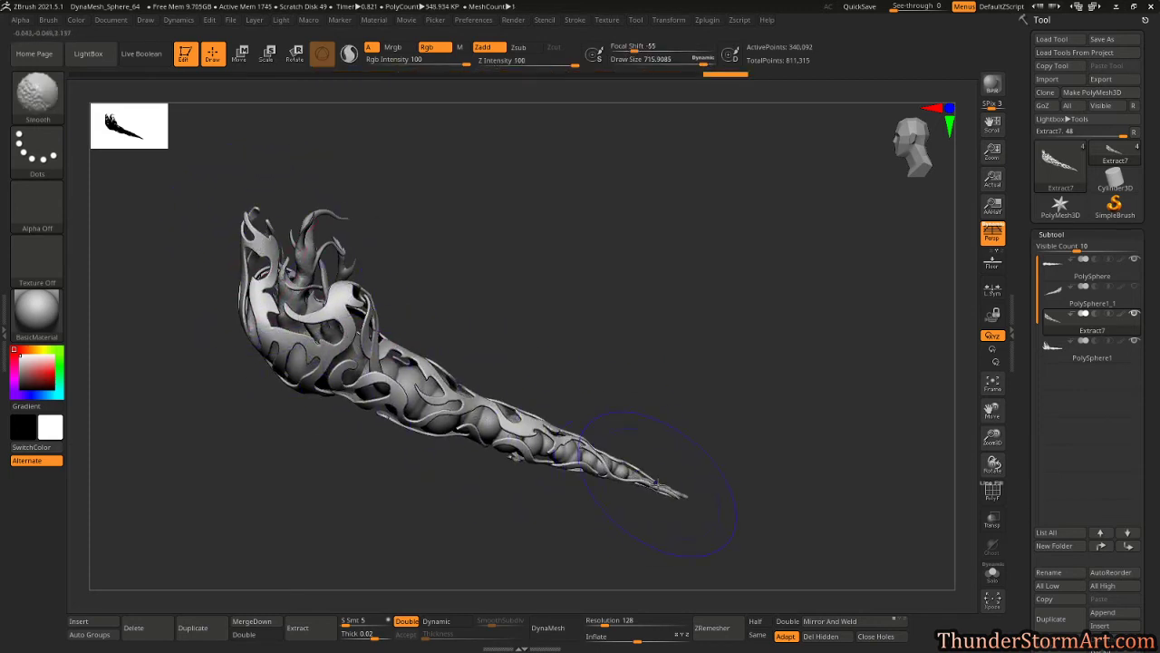
drag(593, 332, 627, 339)
shift+drag(579, 292, 567, 313)
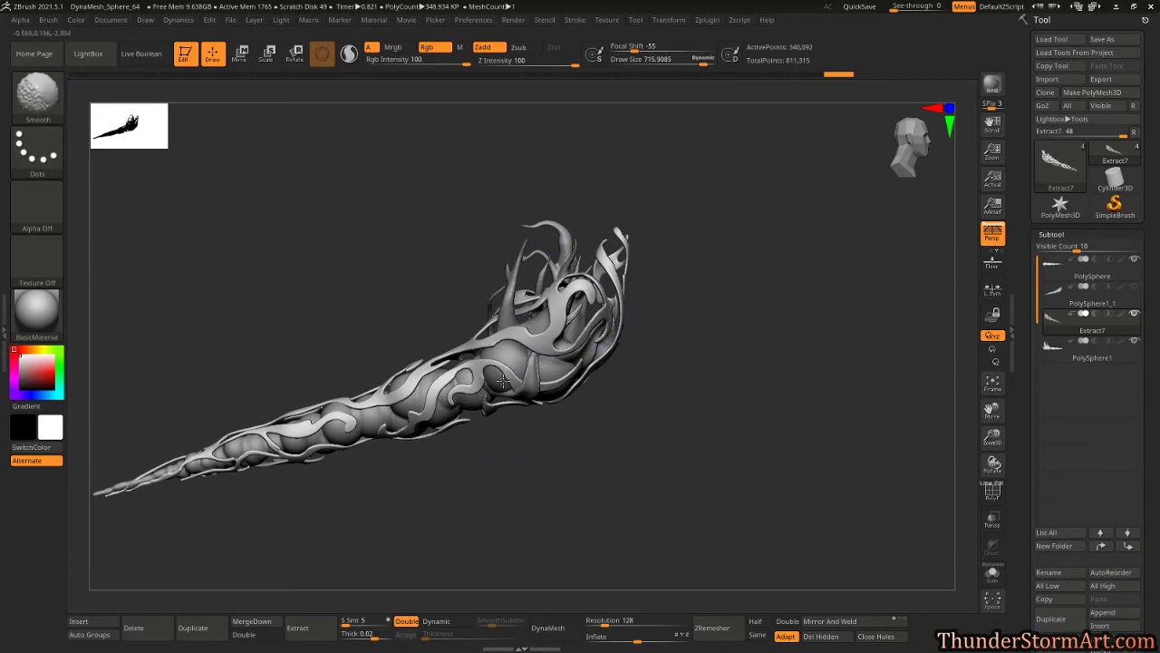
alt+drag(429, 513, 663, 458)
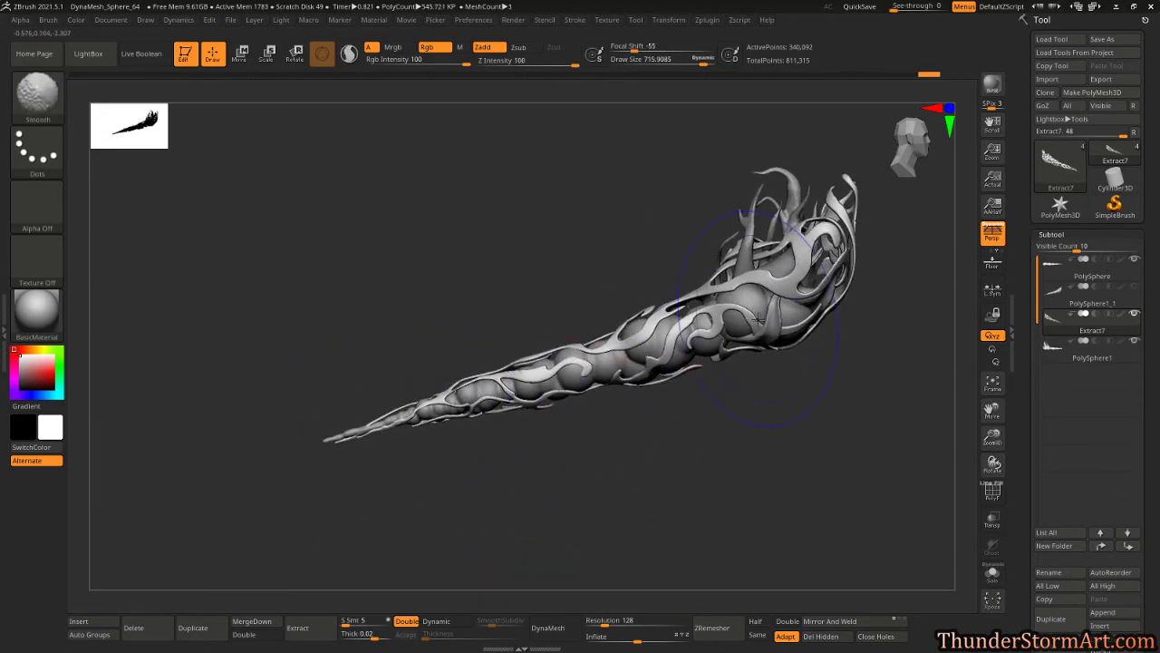
drag(766, 399, 818, 474)
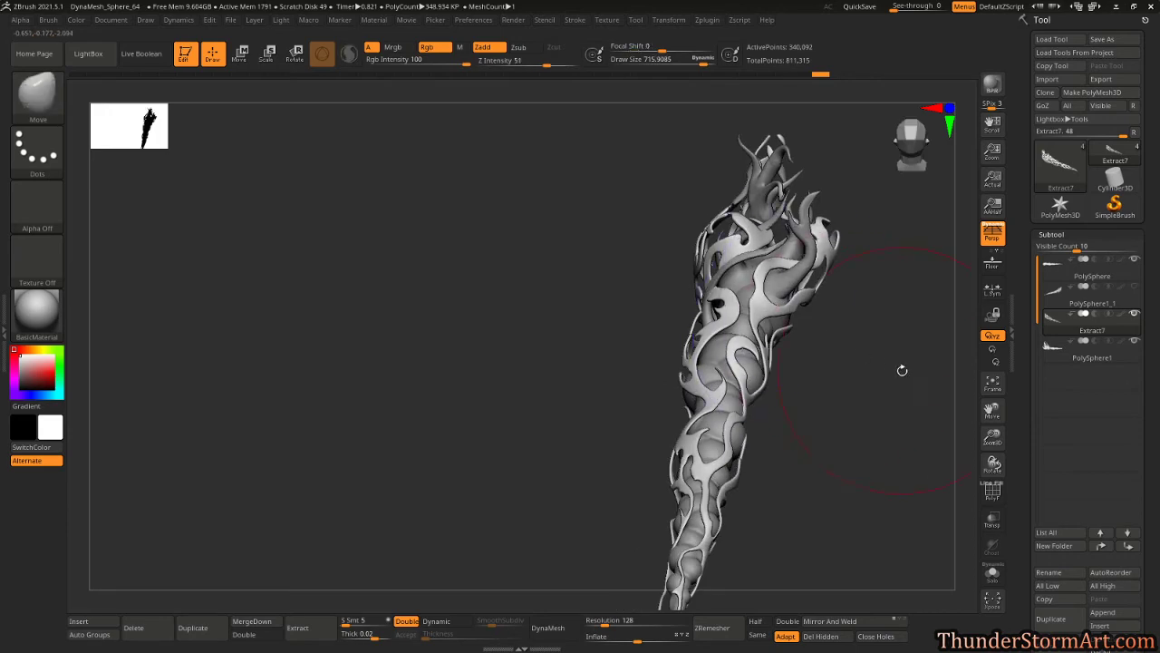
mouse_move(902, 369)
mouse_down()
mouse_move(780, 370)
mouse_move(848, 381)
mouse_up()
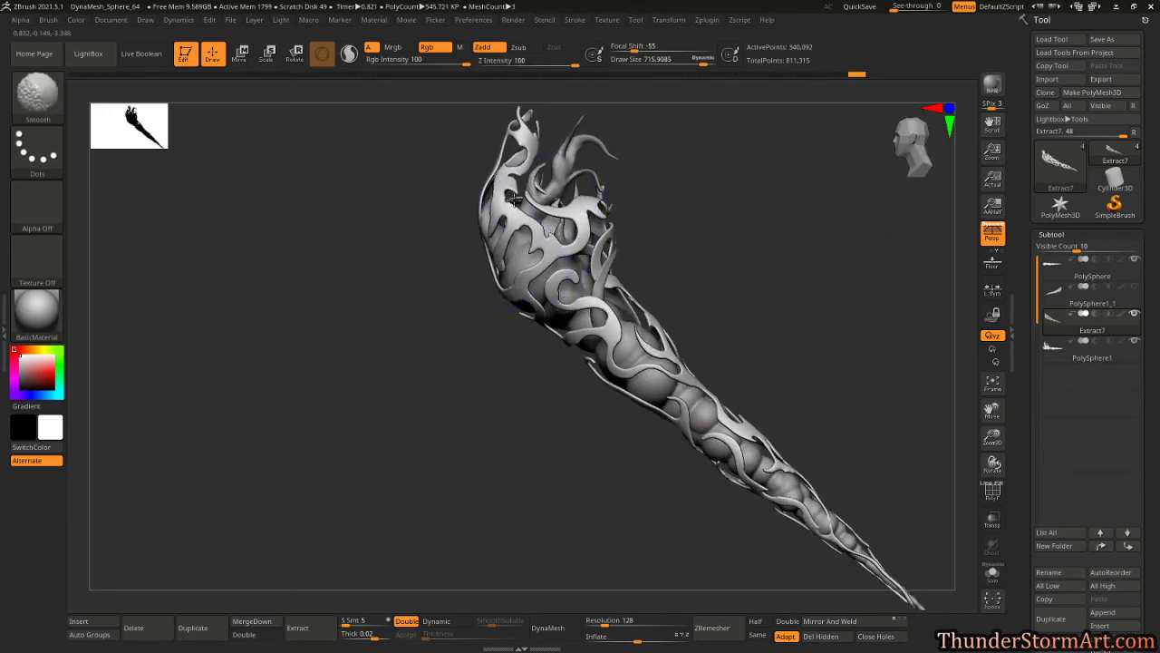
Select the Move brush and smooth the shell's strands and tips around the wand's head from several angles.
key(b)
key(m)
key(v)
mouse_move(820, 272)
mouse_down()
mouse_move(588, 292)
mouse_move(370, 177)
mouse_move(640, 324)
mouse_move(438, 292)
mouse_up()
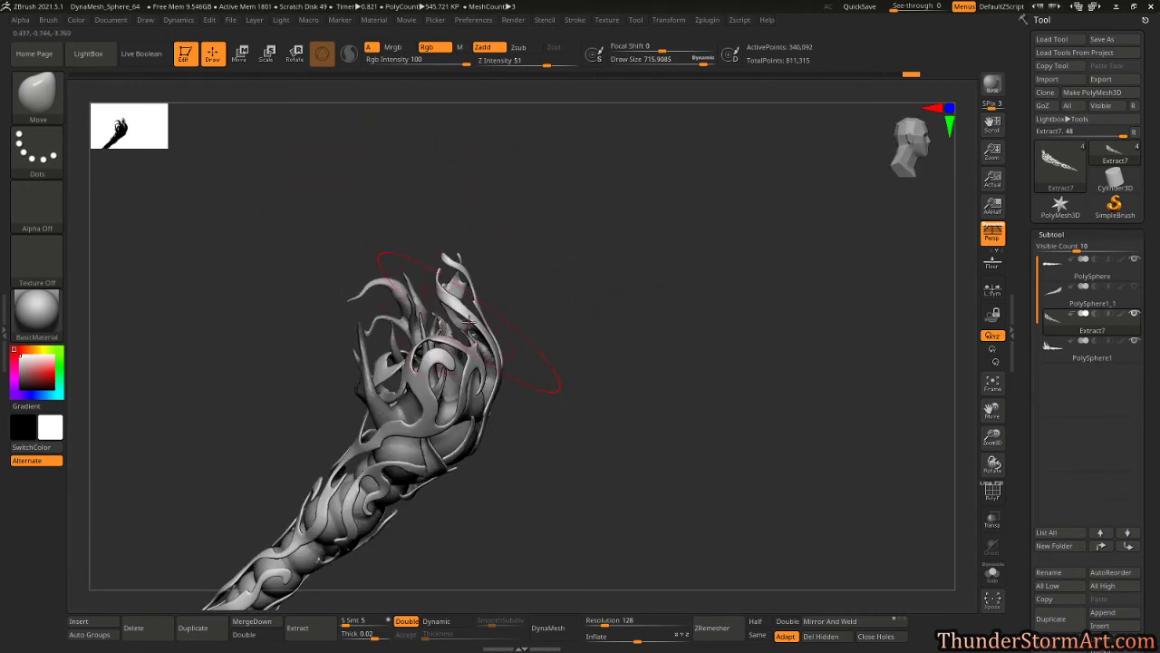
drag(595, 302, 492, 313)
mouse_move(452, 270)
mouse_down()
mouse_move(581, 306)
mouse_move(645, 303)
mouse_move(671, 324)
mouse_move(620, 314)
mouse_up()
key(shift)
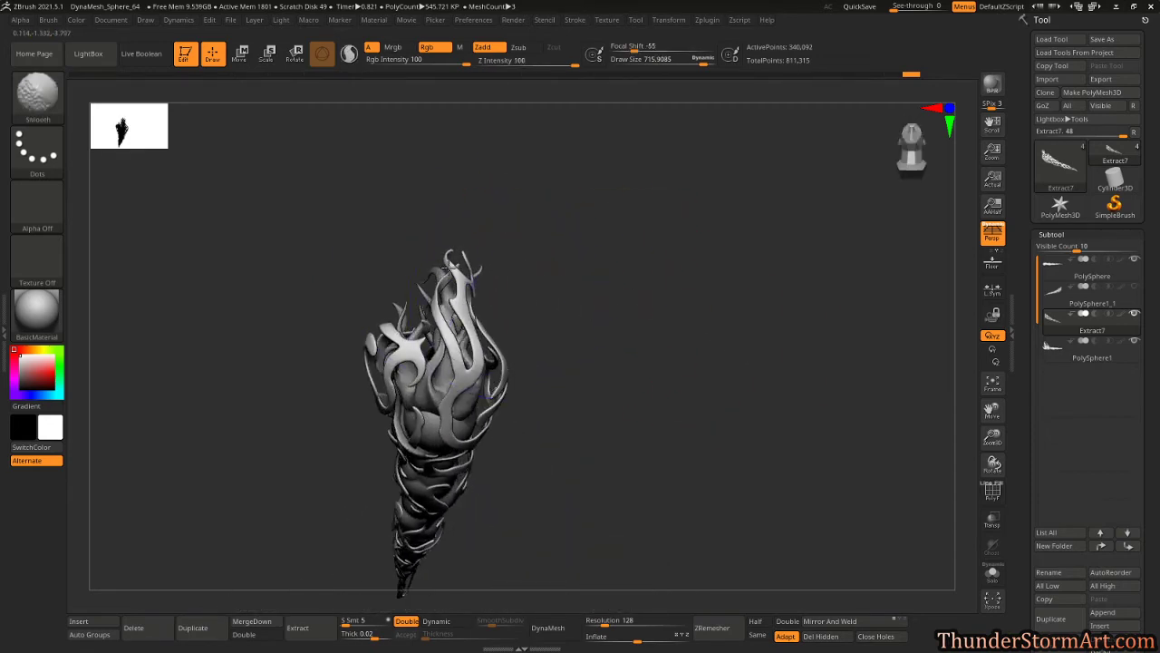
alt+drag(632, 425, 663, 313)
shift+drag(450, 249, 462, 223)
mouse_move(611, 427)
alt+mouse_down()
mouse_move(676, 310)
mouse_move(643, 420)
mouse_move(605, 330)
mouse_move(593, 371)
mouse_move(643, 324)
mouse_move(669, 317)
alt+mouse_up()
key(shift)
key(shift)
shift+drag(364, 269, 379, 266)
mouse_move(577, 325)
mouse_down()
mouse_move(609, 293)
mouse_move(602, 245)
mouse_up()
shift+drag(337, 195, 319, 227)
Render a BPR preview of the whole wand with its swirl shell and view it from the side.
mouse_move(478, 236)
mouse_down()
mouse_move(541, 270)
mouse_move(685, 297)
mouse_move(680, 214)
mouse_move(625, 314)
mouse_move(560, 278)
mouse_move(596, 355)
mouse_move(628, 329)
mouse_move(565, 311)
mouse_move(593, 327)
mouse_move(806, 326)
mouse_up()
click(993, 83)
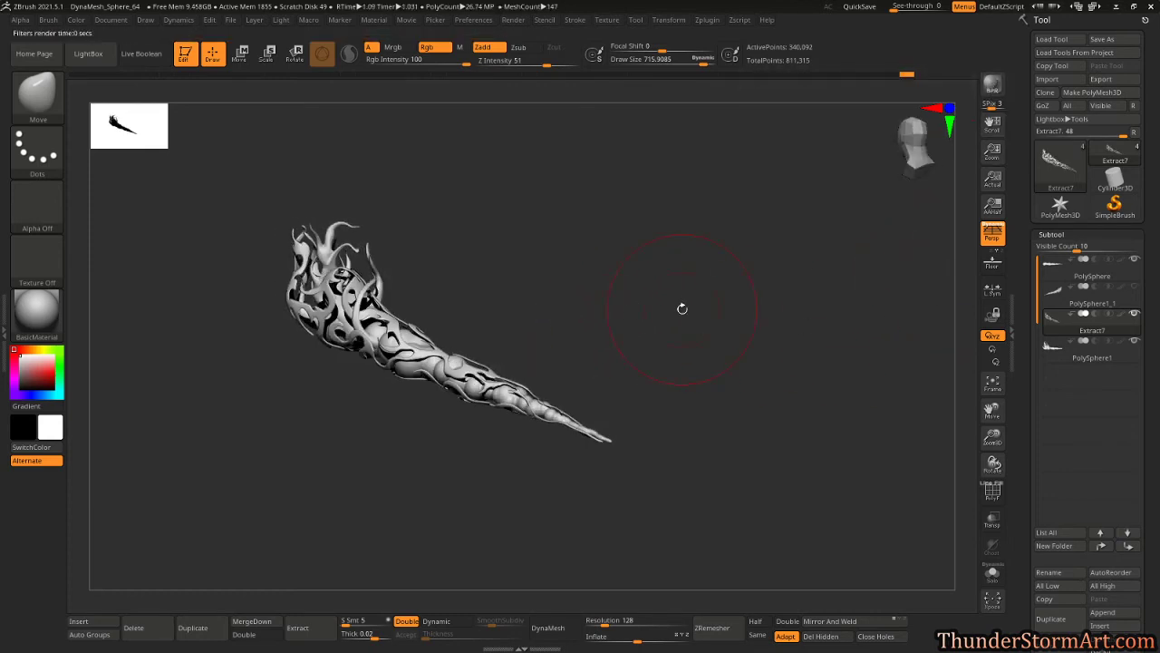
drag(684, 306, 495, 360)
alt+drag(638, 244, 656, 259)
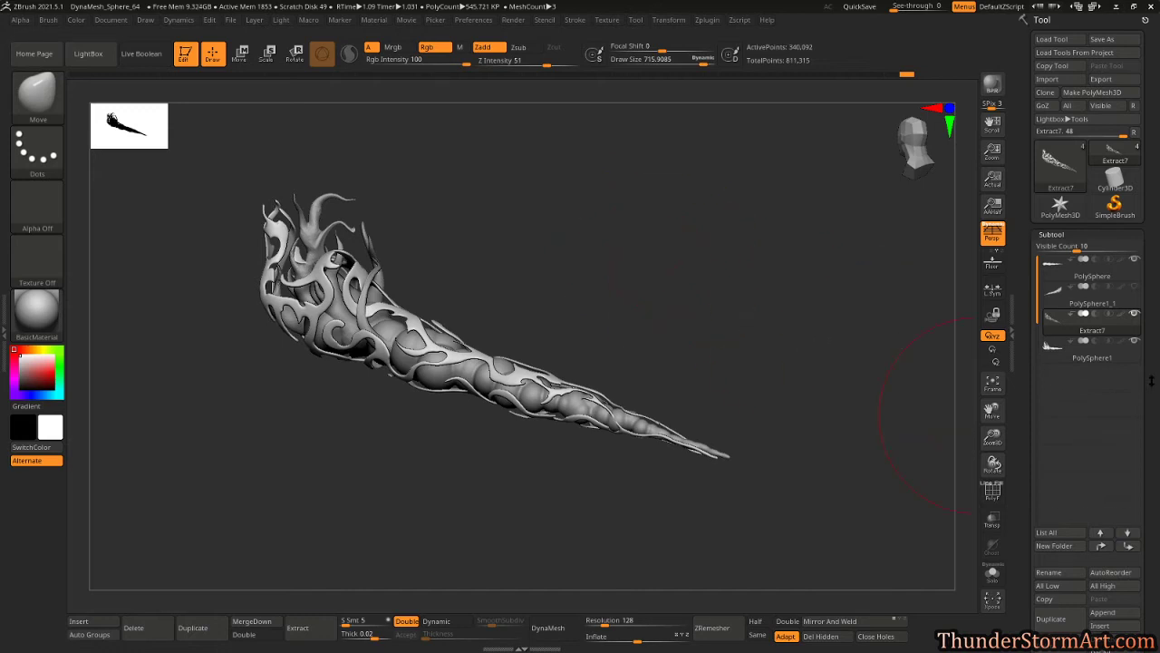
Make the PolySphere core subtool active and hide the extracted swirl shell.
drag(1152, 380, 1146, 373)
click(1052, 262)
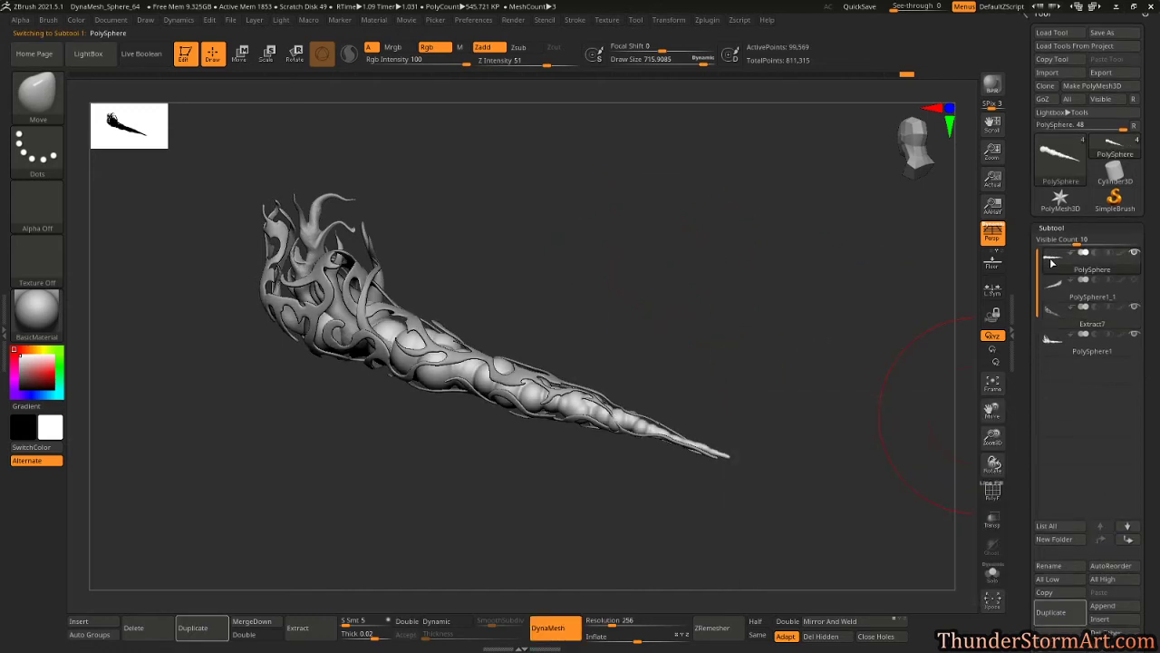
drag(899, 302, 741, 292)
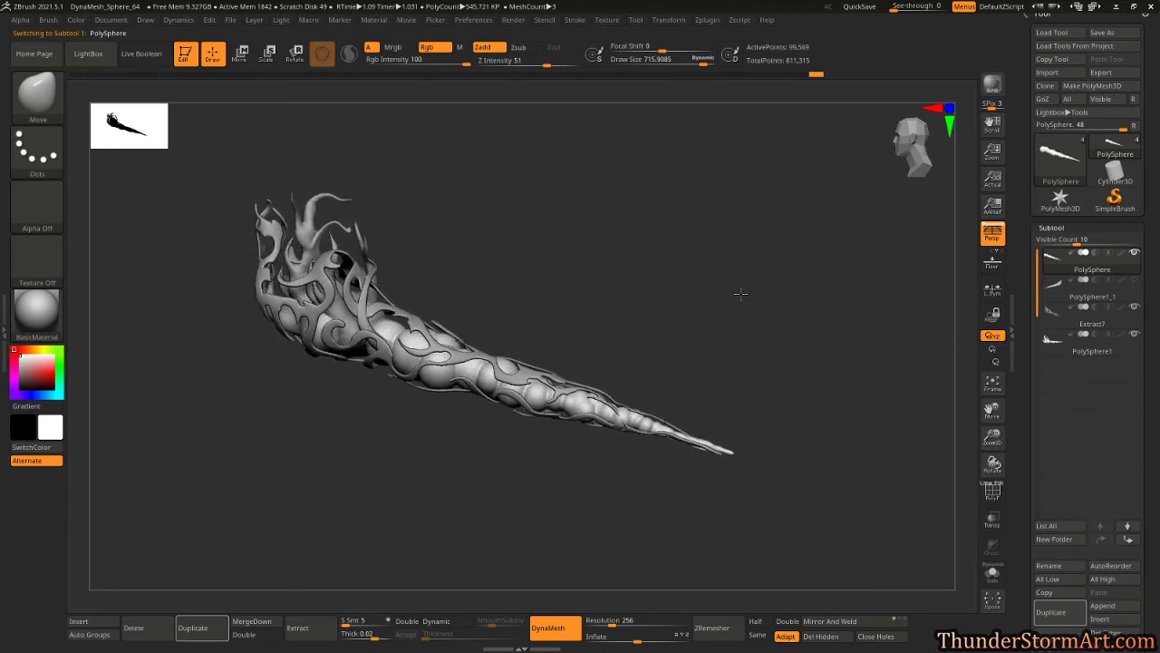
click(1134, 307)
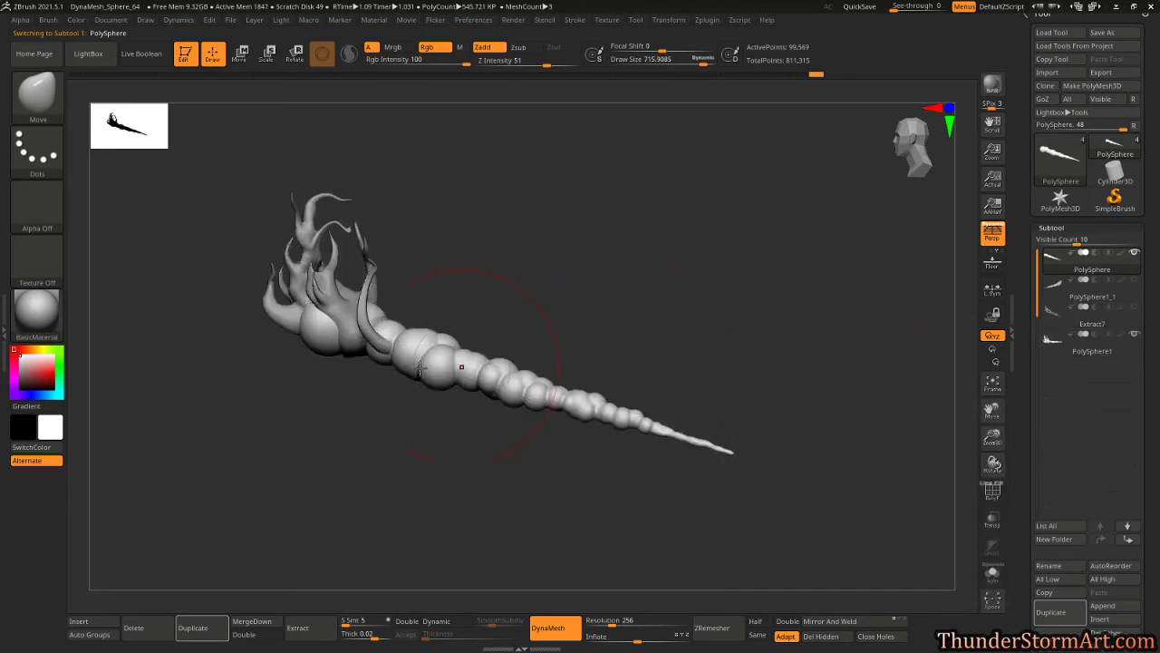
drag(528, 310, 689, 272)
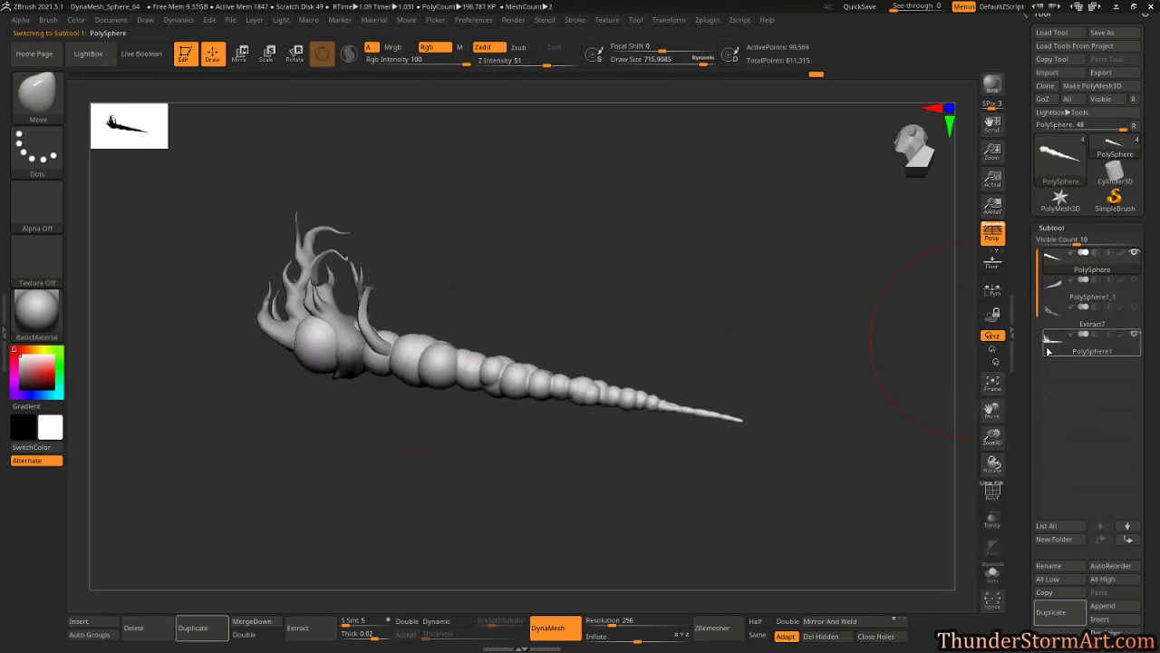
Move PolySphere1 directly below PolySphere in the subtool order and merge the two subtools.
drag(1057, 288, 1059, 289)
alt+drag(715, 296, 676, 275)
drag(1159, 477, 1159, 377)
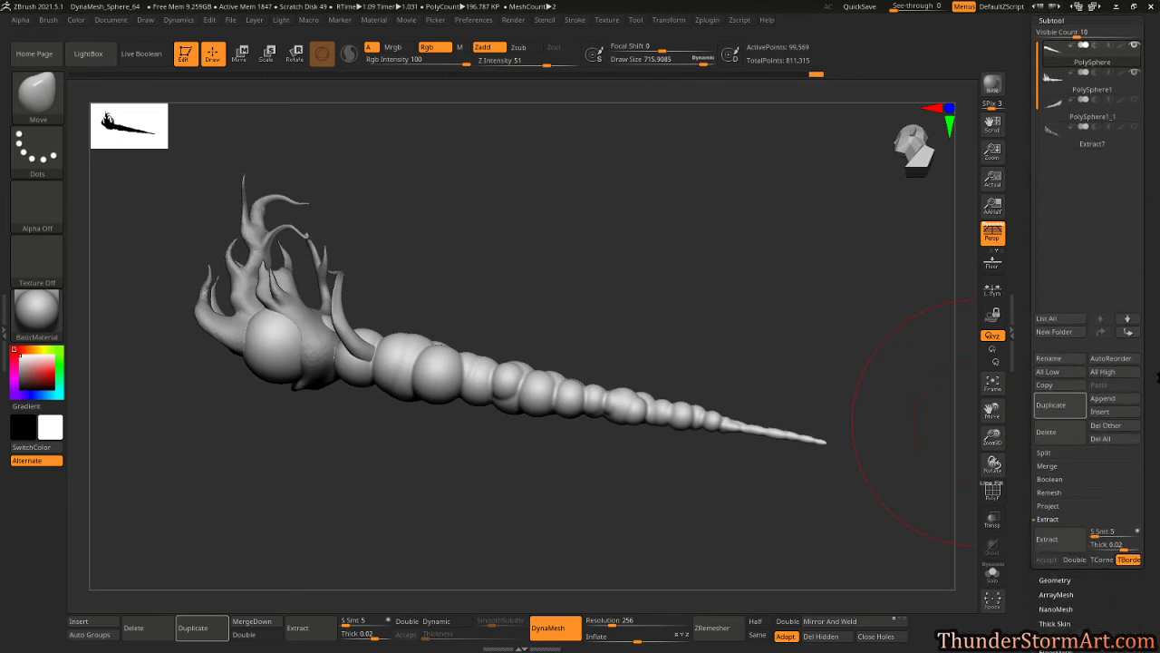
click(1057, 468)
click(1053, 478)
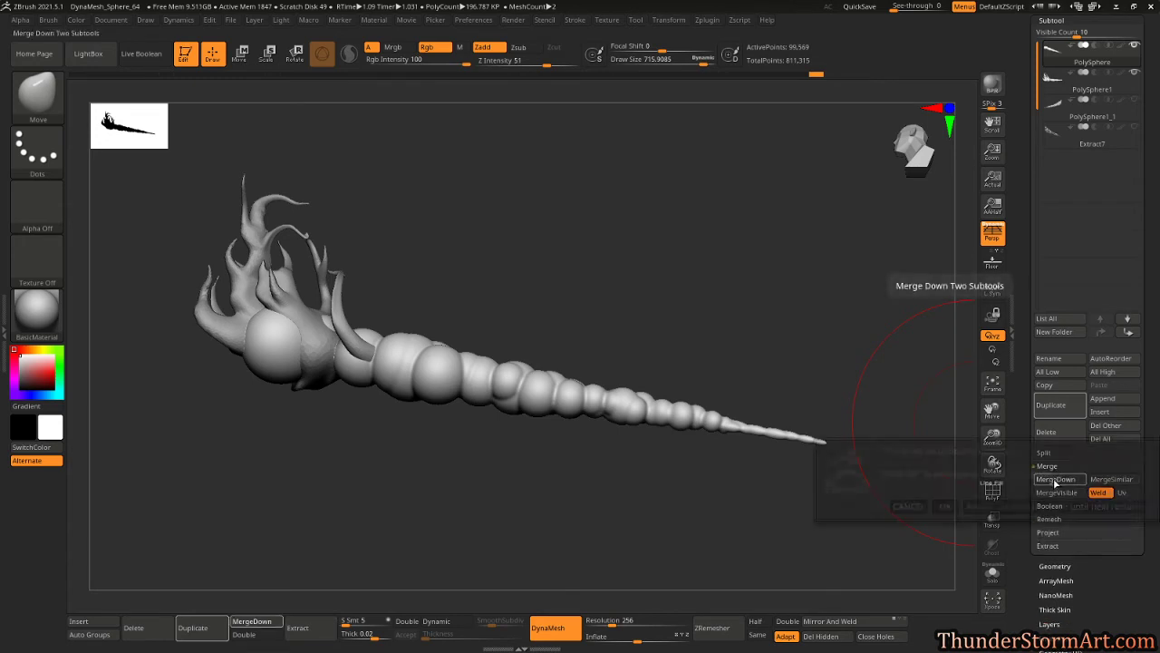
click(944, 506)
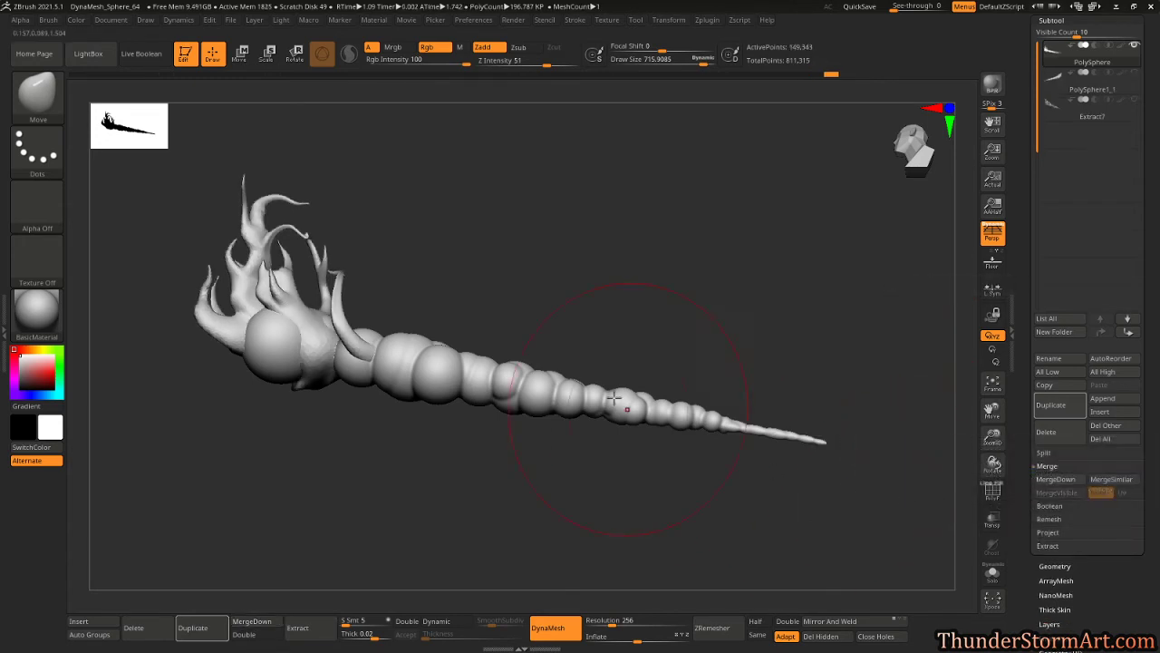
Update the DynaMesh of the merged wand at resolution 256 and smooth its surface along the head and shaft.
drag(535, 274, 562, 292)
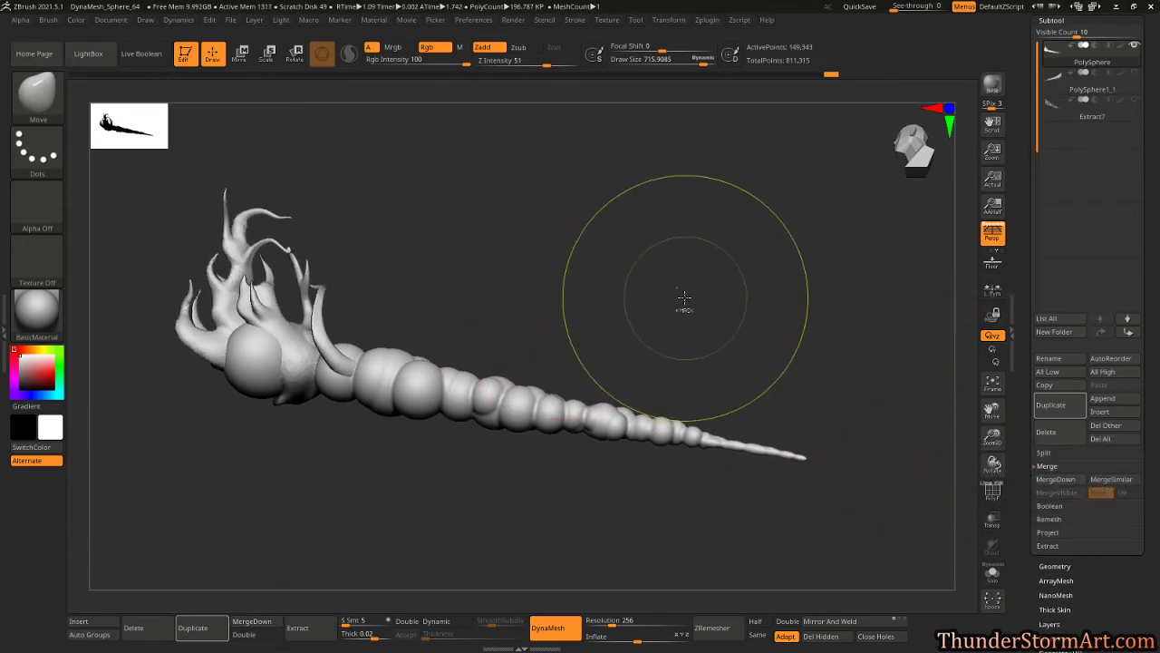
drag(732, 331, 660, 323)
mouse_move(269, 353)
shift+mouse_down()
mouse_move(243, 246)
mouse_move(262, 317)
mouse_move(414, 385)
mouse_move(563, 412)
shift+mouse_up()
mouse_move(514, 274)
mouse_down()
mouse_move(566, 292)
mouse_move(488, 294)
mouse_move(538, 298)
mouse_move(563, 285)
mouse_move(554, 314)
mouse_move(593, 324)
mouse_move(581, 312)
mouse_up()
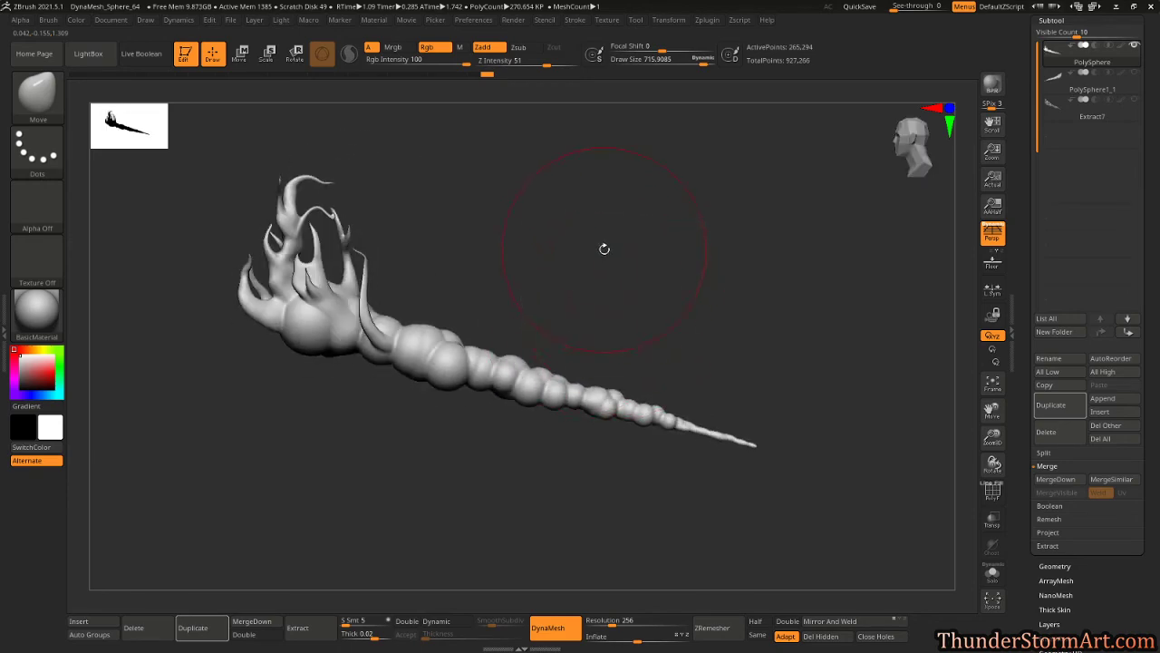
Select the DamStandard brush and set its draw size to about 60 for the wand's shaft.
key(b)
key(d)
key(s)
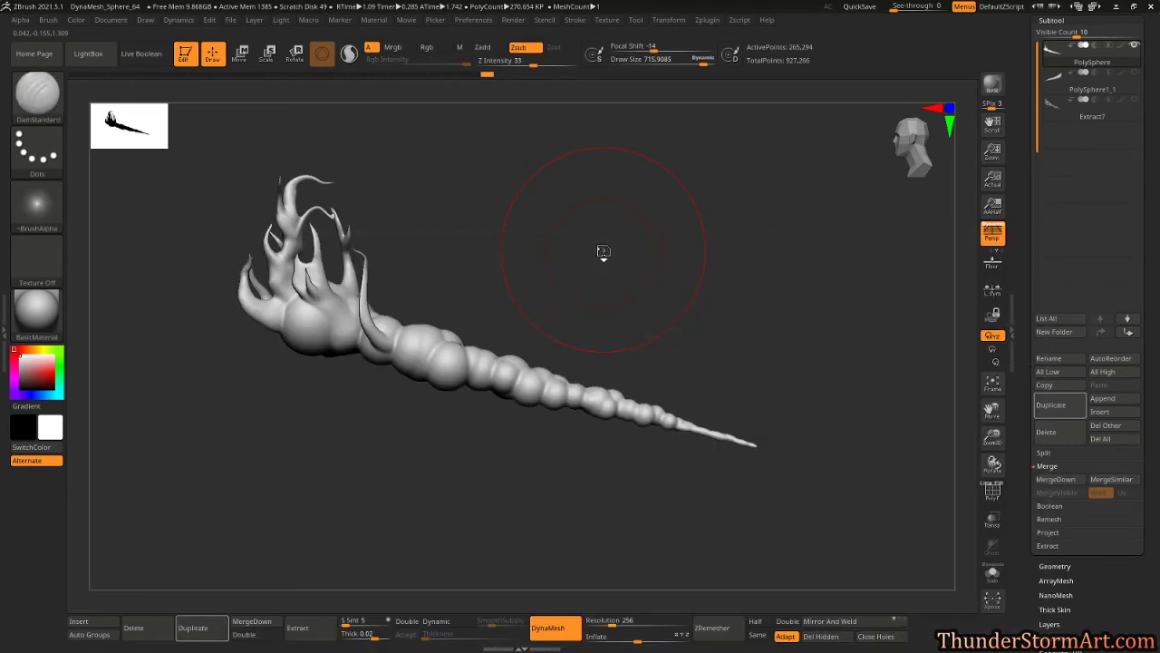
key(s)
mouse_move(630, 274)
mouse_down()
mouse_move(590, 271)
mouse_move(663, 295)
mouse_move(614, 253)
mouse_move(650, 293)
mouse_up()
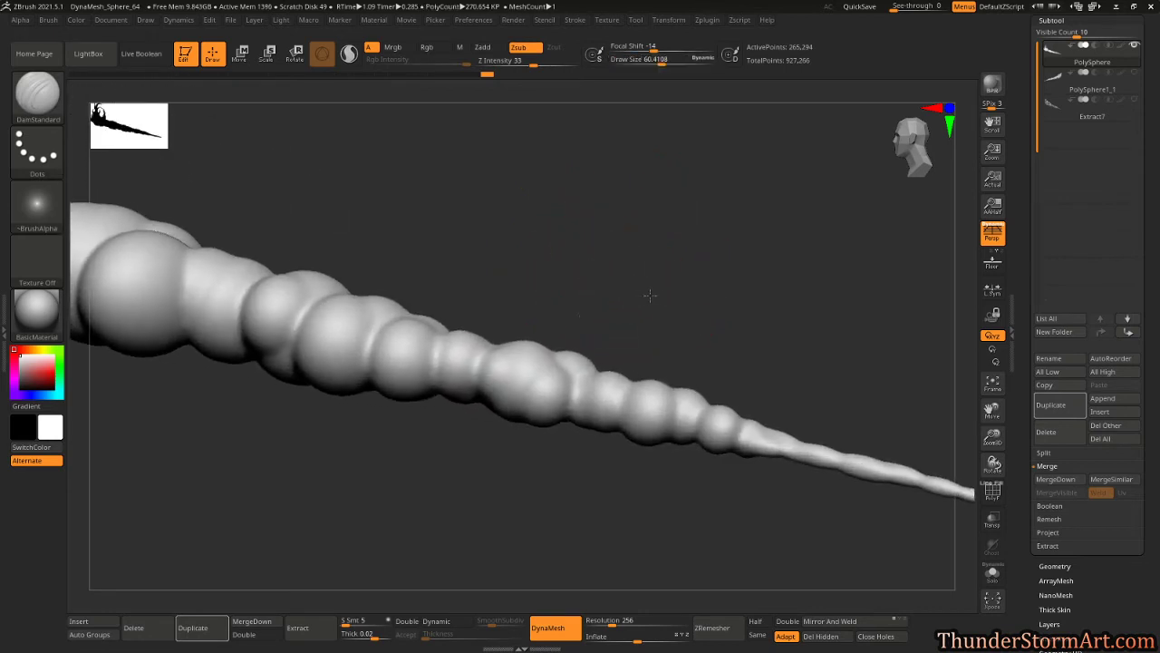
mouse_move(356, 360)
mouse_down()
mouse_move(334, 325)
mouse_move(397, 348)
mouse_up()
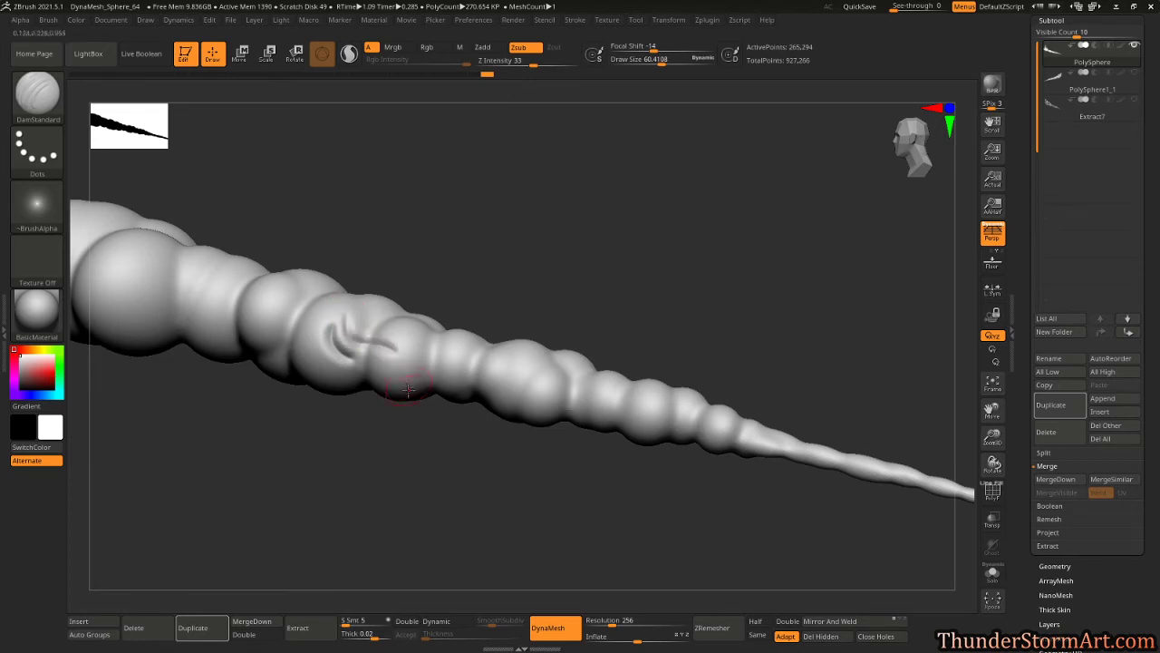
key(ctrl+z)
key(ctrl+z)
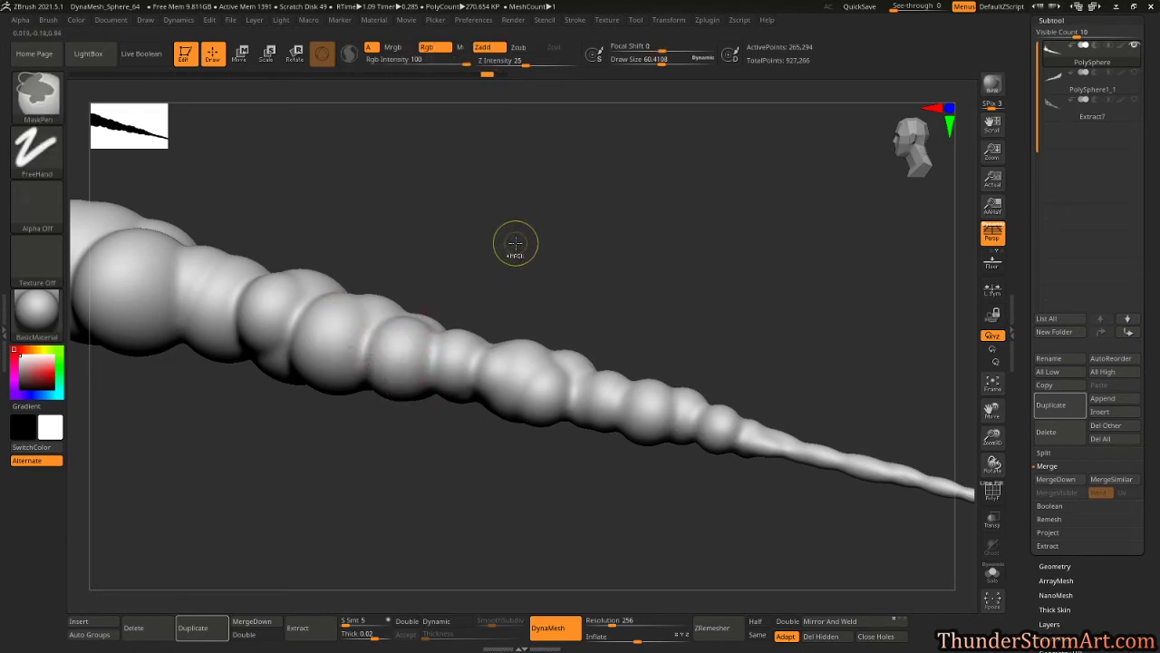
Carve DamStandard wrinkles into the bulges along the middle of the shaft, lowering the Z Intensity to 18.
drag(513, 238, 477, 289)
drag(376, 359, 406, 349)
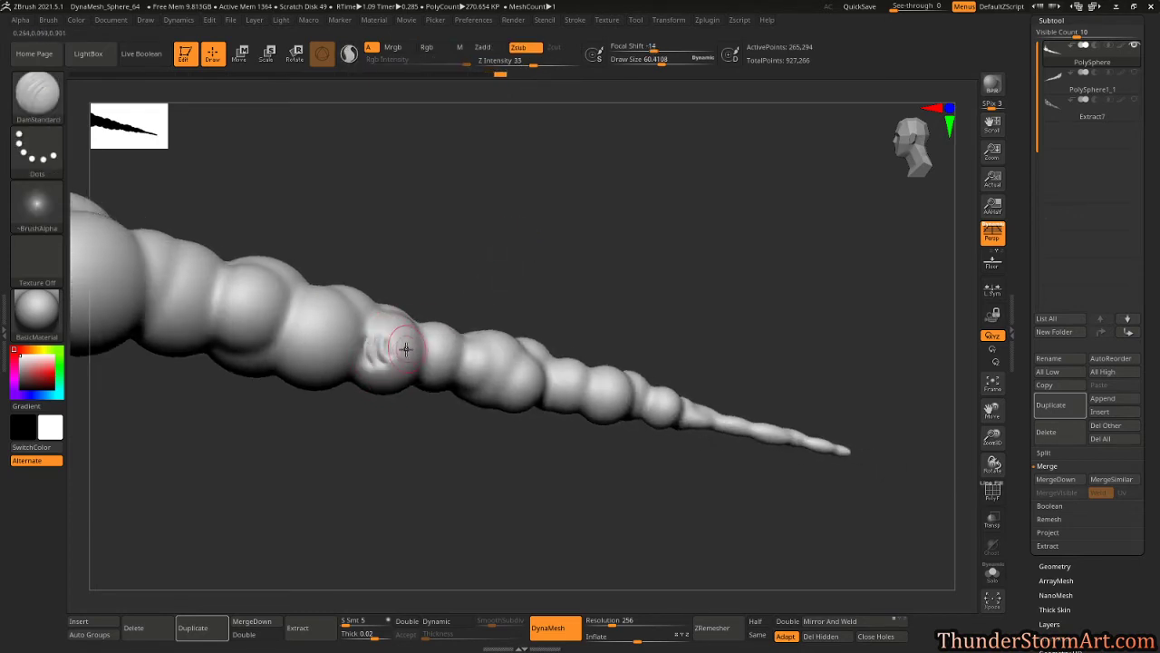
mouse_move(471, 240)
mouse_down()
mouse_move(511, 202)
mouse_move(575, 197)
mouse_move(679, 148)
mouse_move(559, 228)
mouse_move(577, 245)
mouse_up()
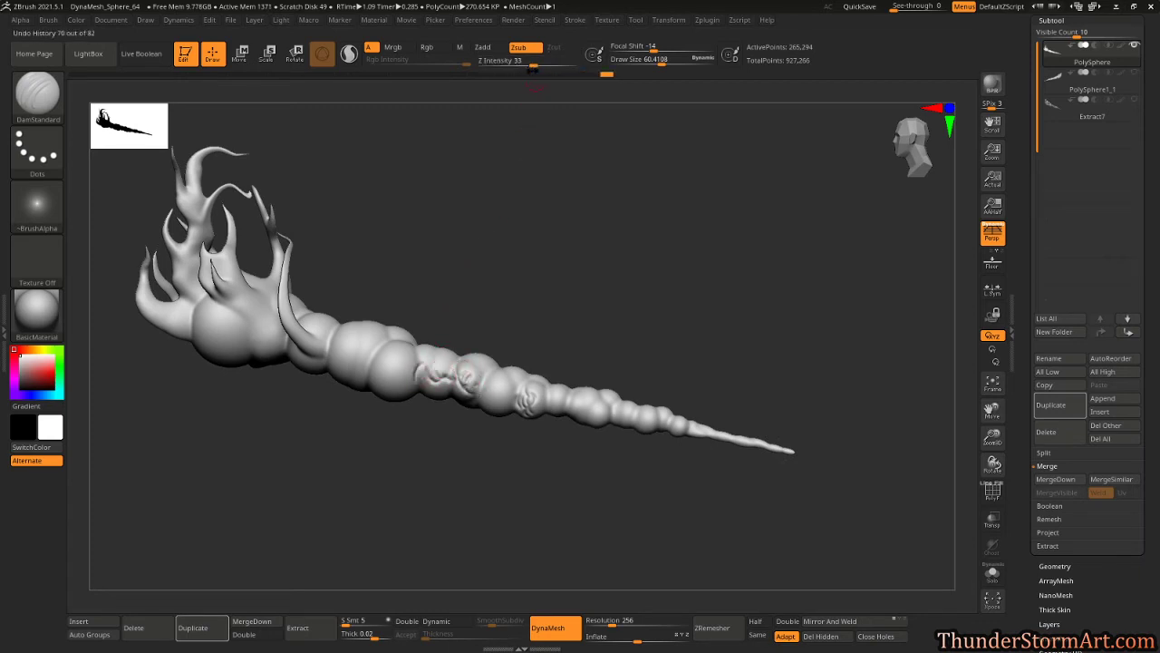
drag(533, 65, 518, 65)
drag(417, 347, 417, 356)
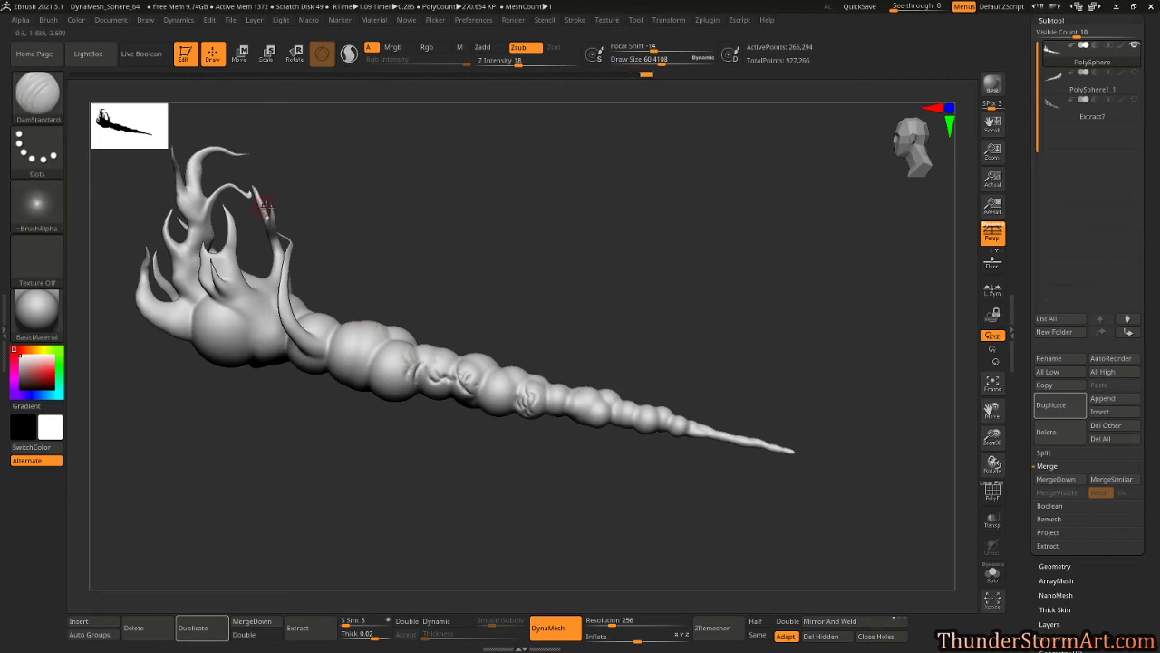
Assign Alpha 60 to the DamStandard brush and carve a first set of fine grooves into a mid-shaft bulge.
click(38, 211)
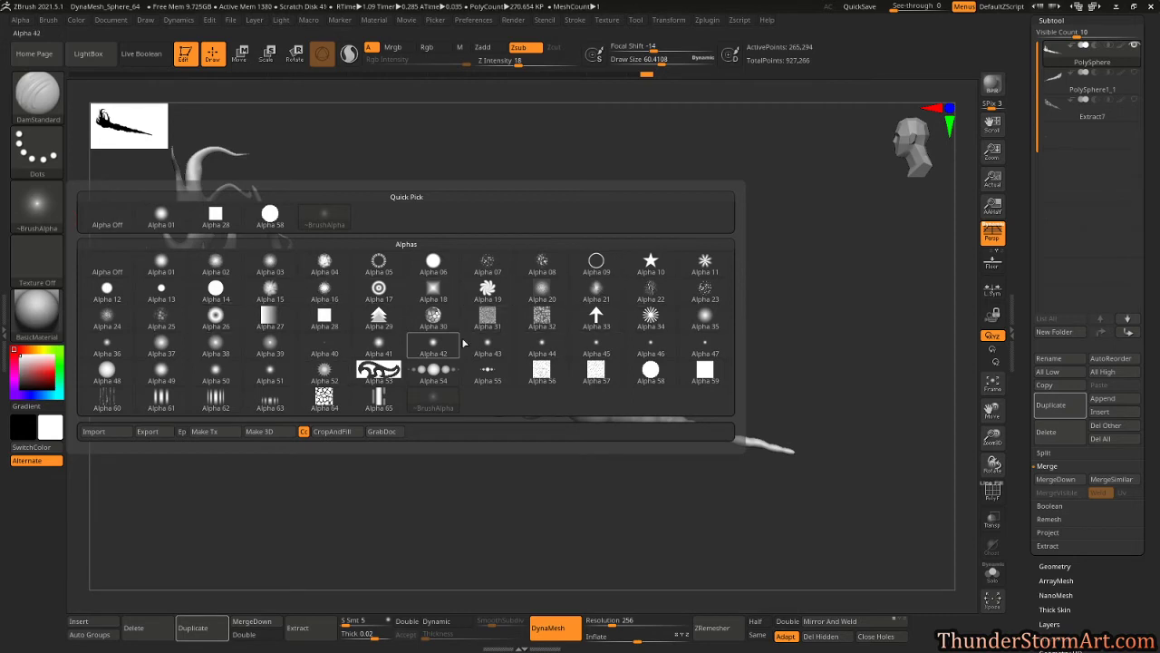
mouse_move(578, 331)
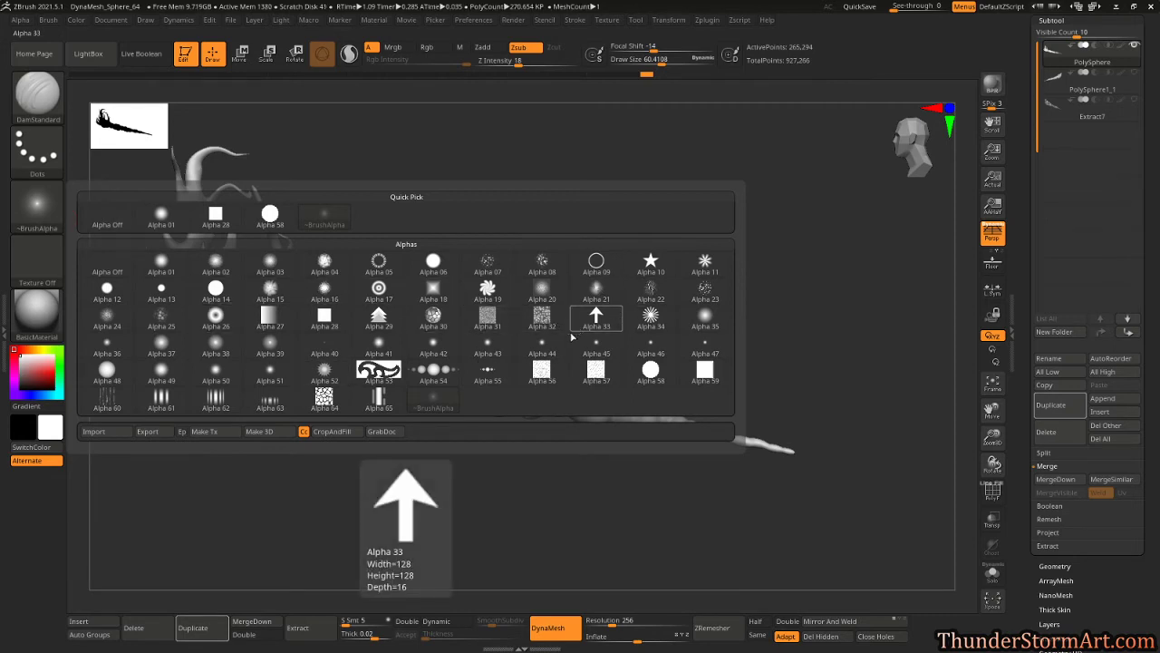
click(113, 411)
alt+drag(496, 328, 601, 306)
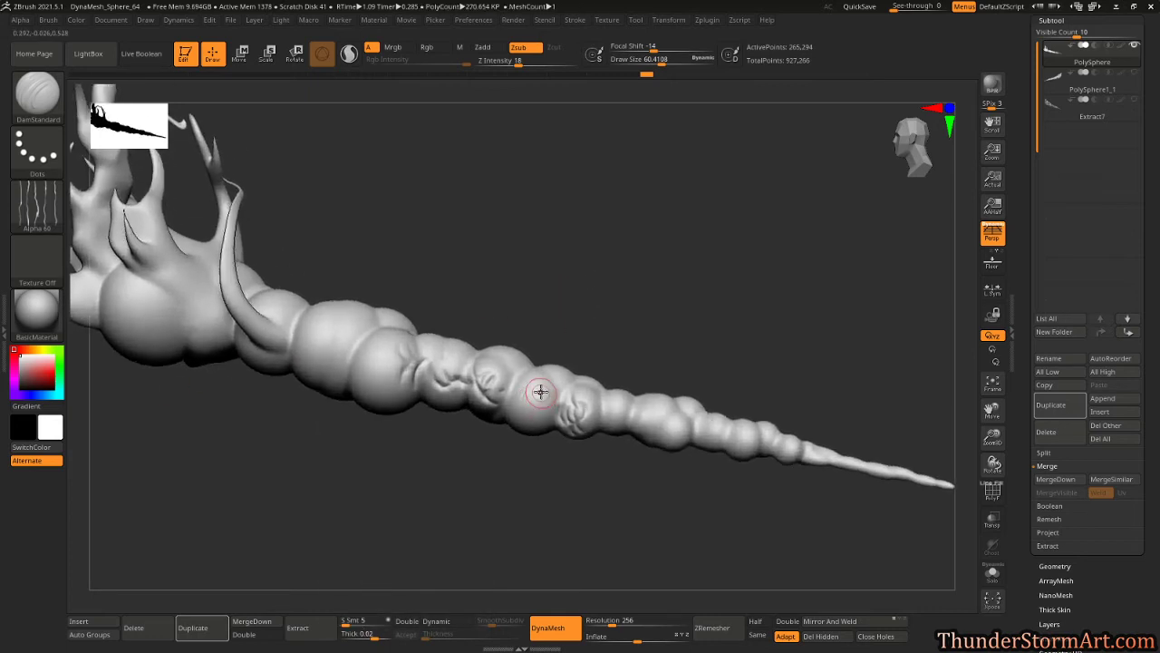
ctrl+right_drag(540, 392, 552, 406)
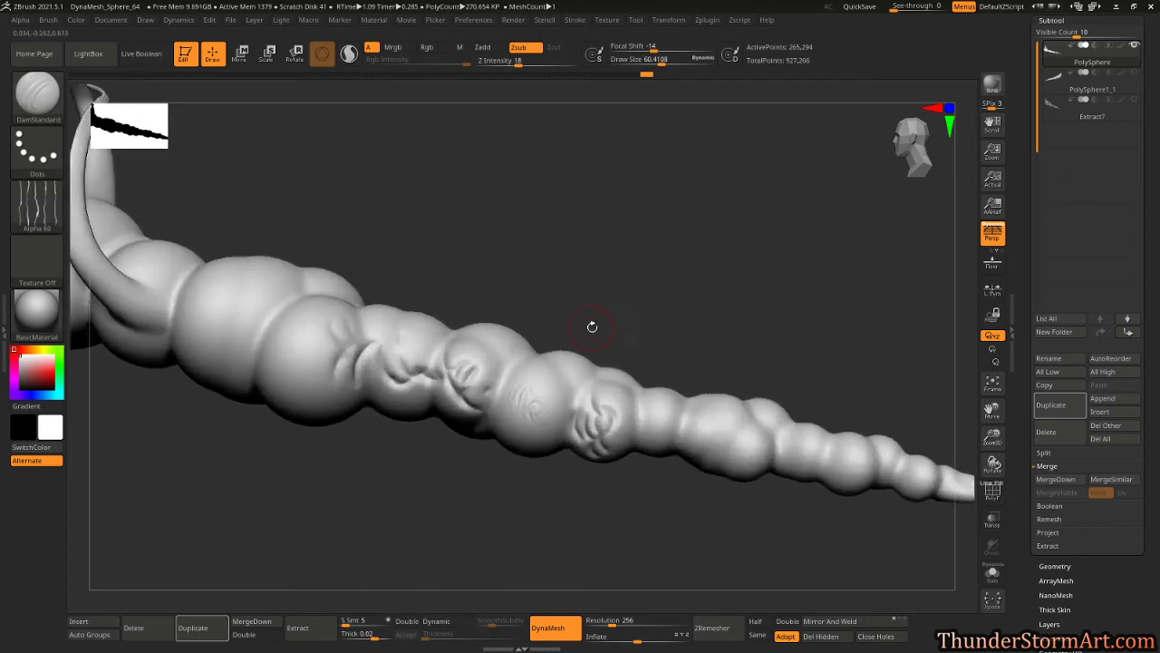
Set the Z Intensity to 21 and draw size to about 96, and carve bark-like grooves over the mid-shaft bulges.
drag(518, 65, 522, 66)
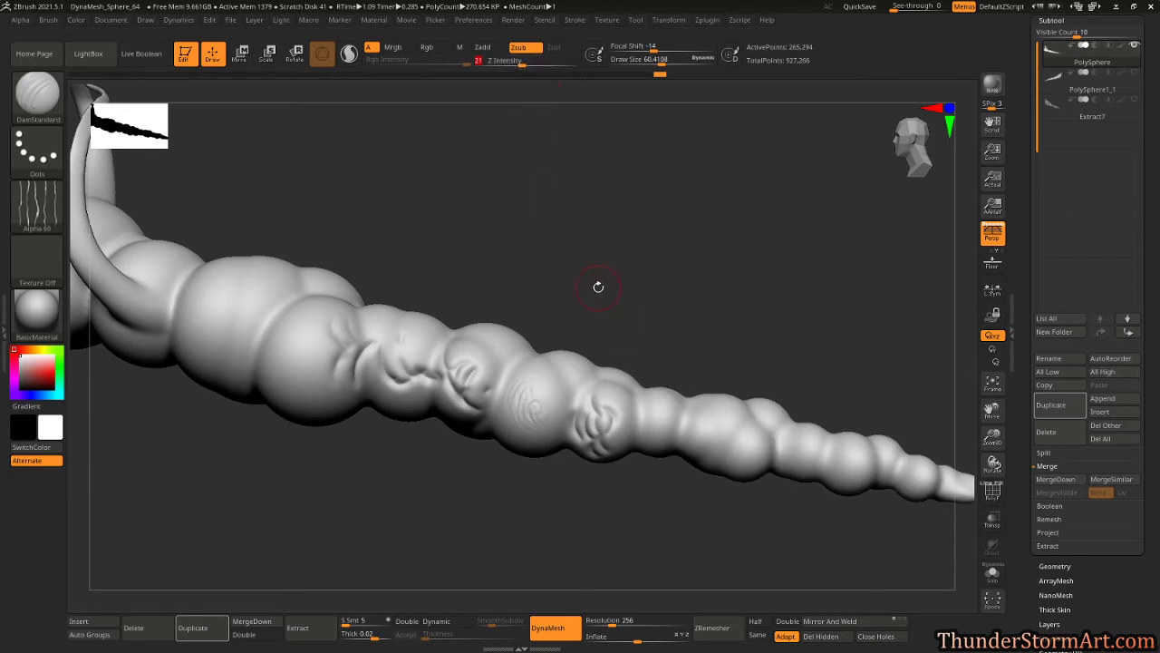
key(s)
drag(598, 288, 604, 289)
mouse_move(562, 399)
mouse_down()
mouse_move(549, 377)
mouse_move(537, 410)
mouse_up()
drag(628, 403, 640, 413)
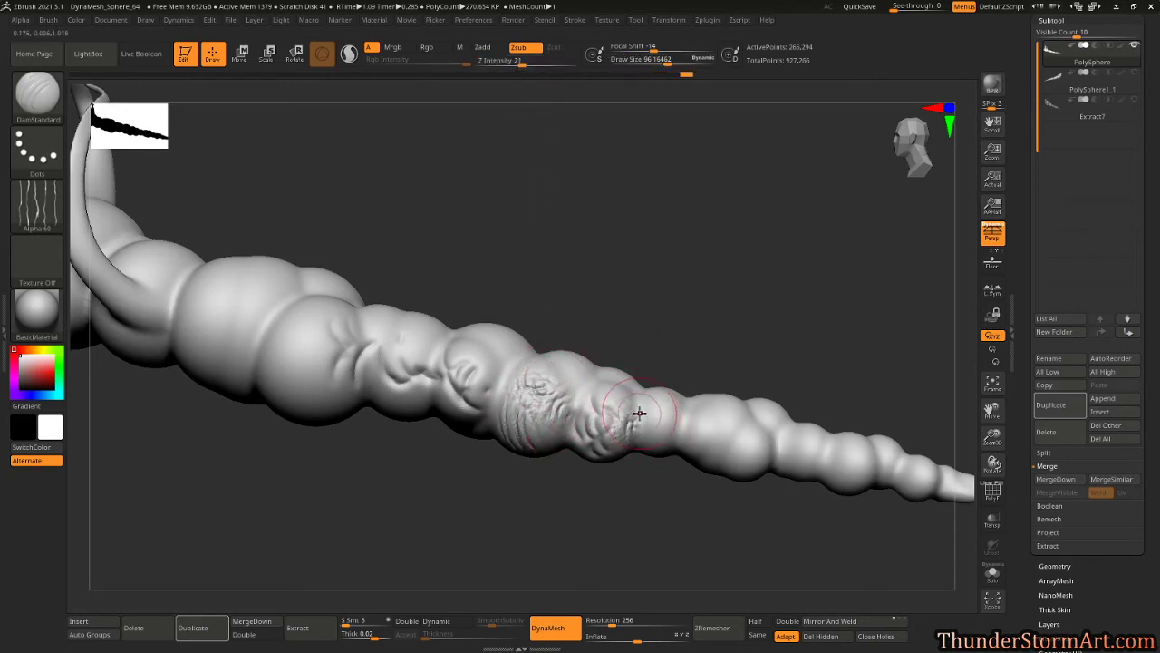
Carve grooves along the wand's thin tip and over the small bulges just behind it.
drag(697, 258, 731, 248)
mouse_move(728, 236)
right_down()
mouse_move(720, 265)
mouse_move(675, 265)
mouse_move(684, 358)
right_up()
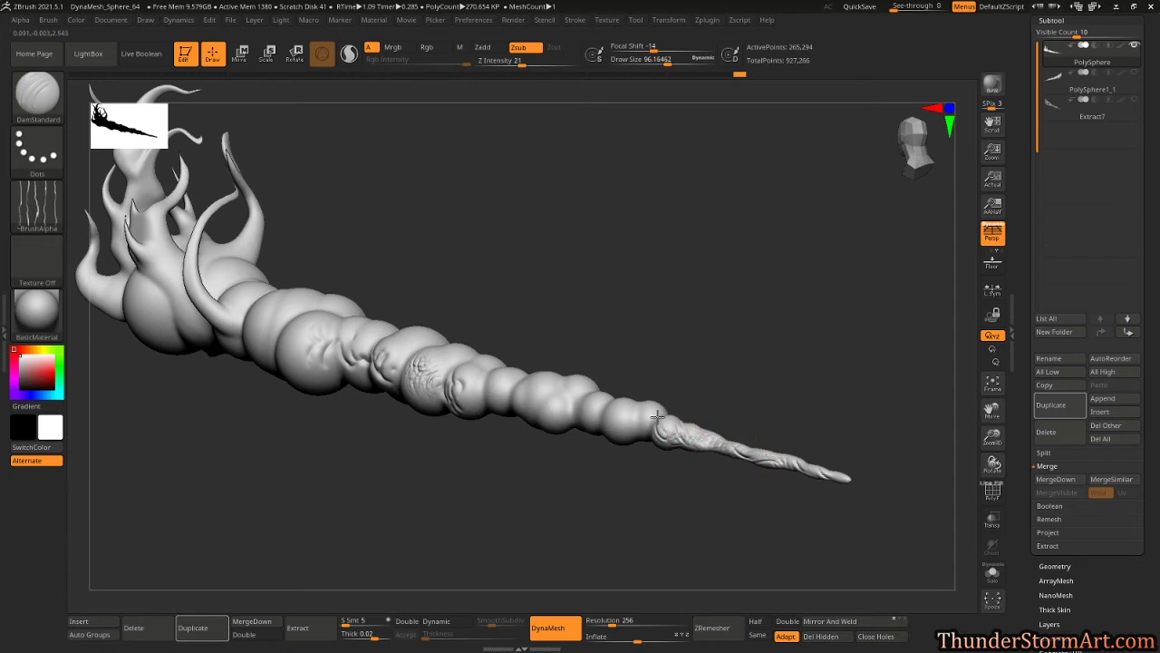
drag(644, 414, 611, 410)
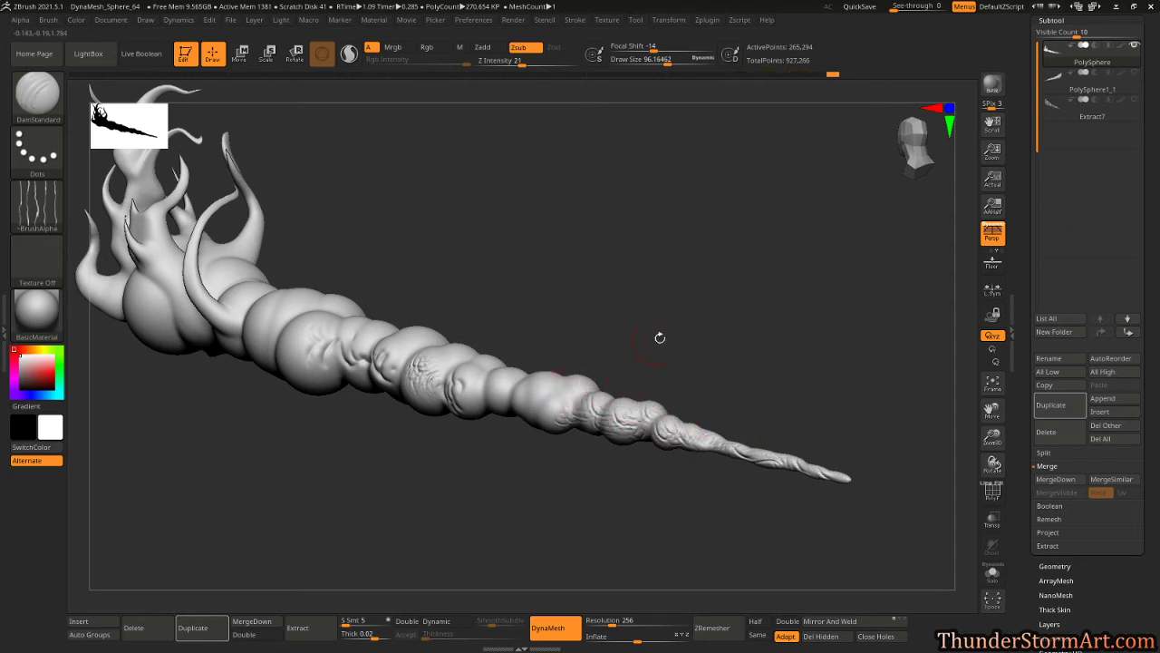
Carve the same grooves into the lower-shaft bulges on the untextured sides of the wand.
mouse_move(660, 337)
mouse_down()
mouse_move(669, 407)
mouse_move(539, 404)
mouse_move(523, 355)
mouse_move(551, 354)
mouse_up()
mouse_move(649, 304)
mouse_down()
mouse_move(623, 359)
mouse_move(564, 379)
mouse_move(588, 359)
mouse_move(626, 366)
mouse_move(597, 383)
mouse_move(604, 374)
mouse_up()
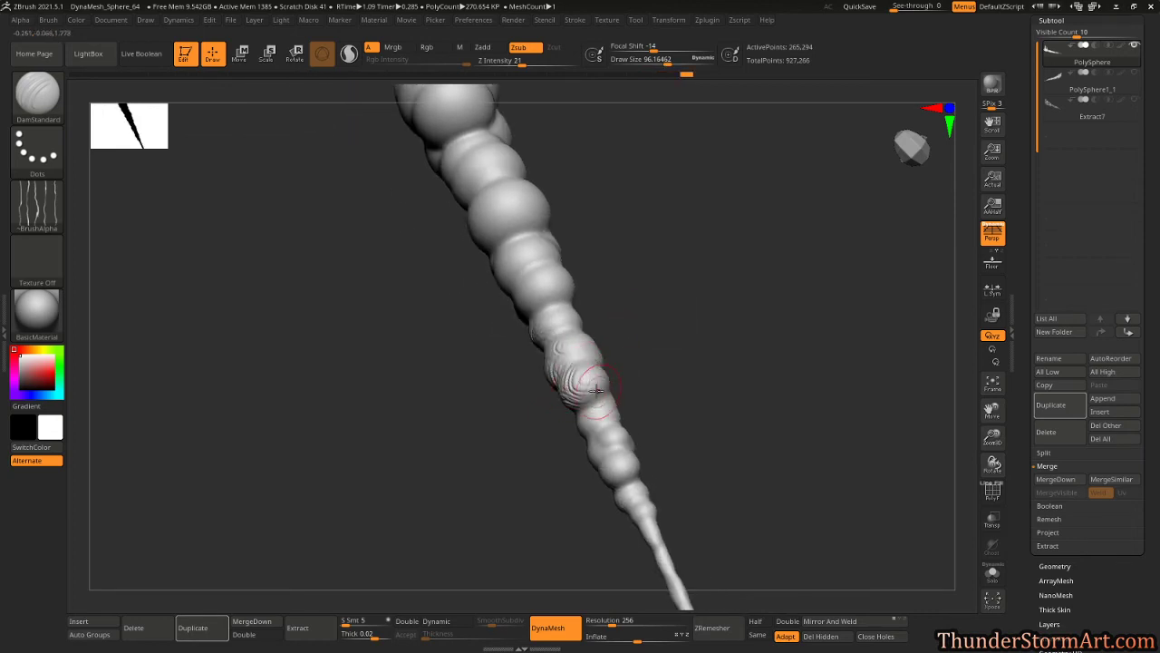
mouse_move(647, 343)
mouse_down()
mouse_move(605, 365)
mouse_move(596, 394)
mouse_move(607, 389)
mouse_move(580, 337)
mouse_up()
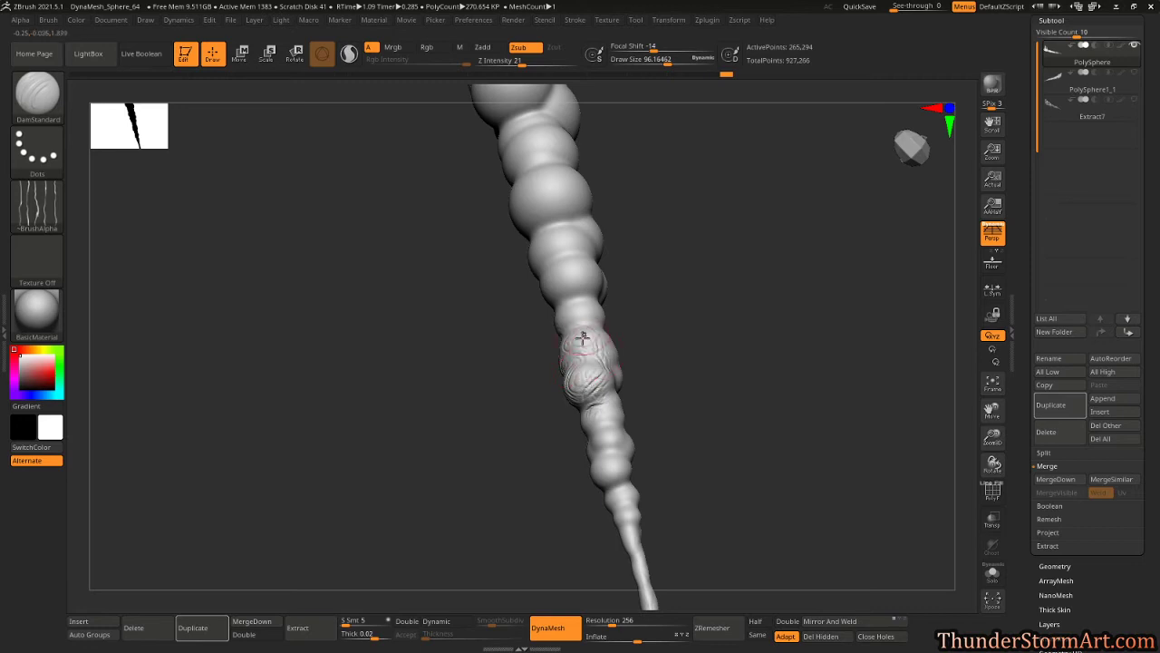
mouse_move(699, 276)
mouse_down()
mouse_move(741, 248)
mouse_move(748, 187)
mouse_move(678, 243)
mouse_up()
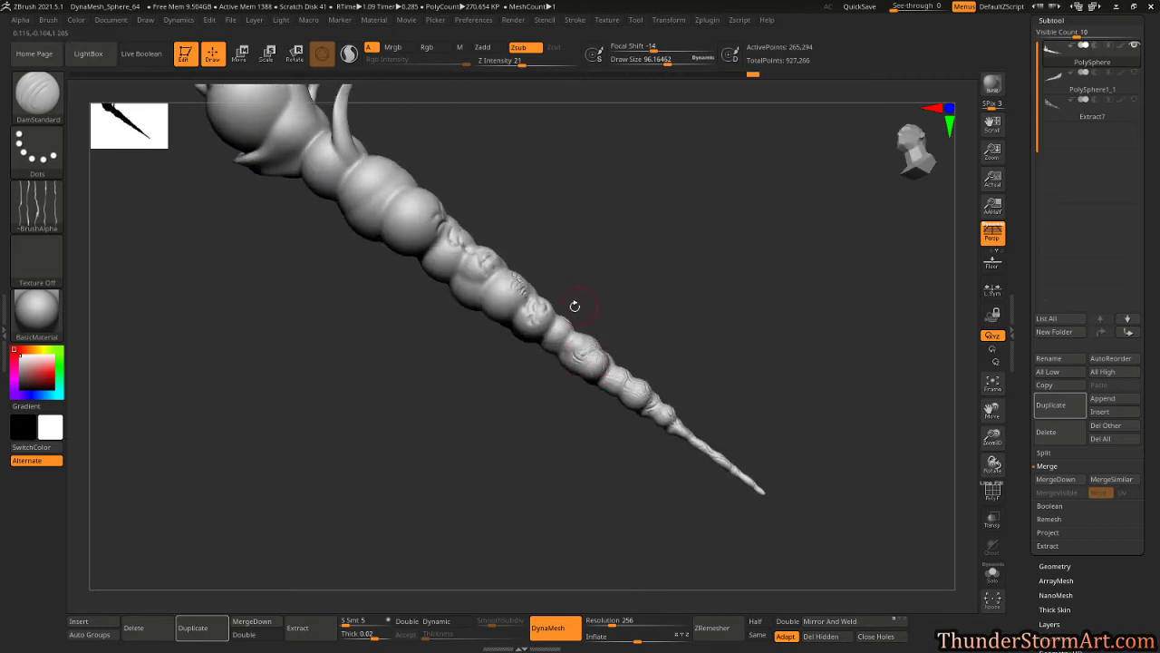
drag(525, 316, 506, 285)
Carve flowing grooves into the large bulge below the wand's head and the base of the adjoining tendril.
drag(587, 237, 640, 156)
alt+drag(551, 209, 641, 360)
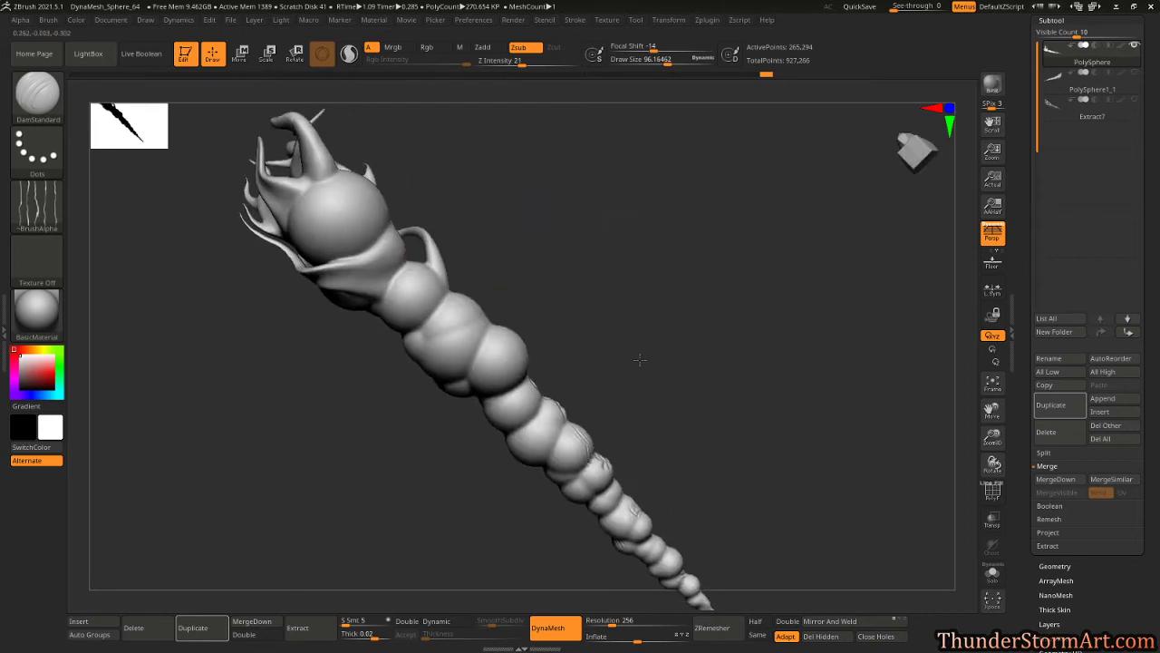
mouse_move(640, 360)
right_down()
mouse_move(631, 334)
mouse_move(508, 334)
right_up()
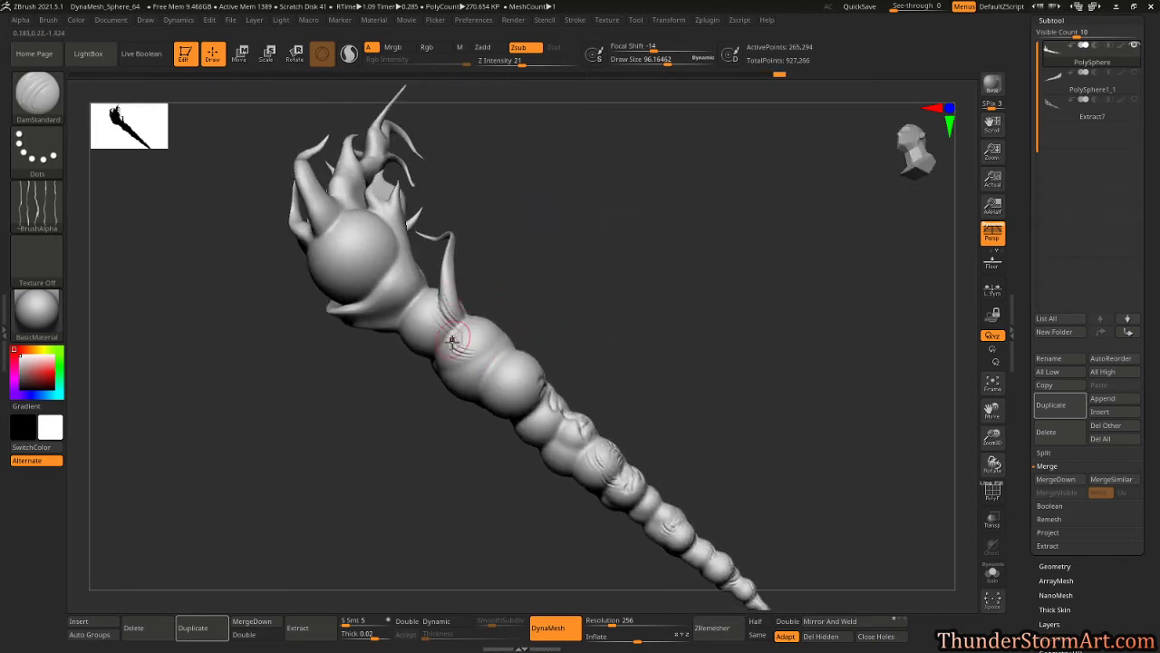
drag(452, 340, 491, 361)
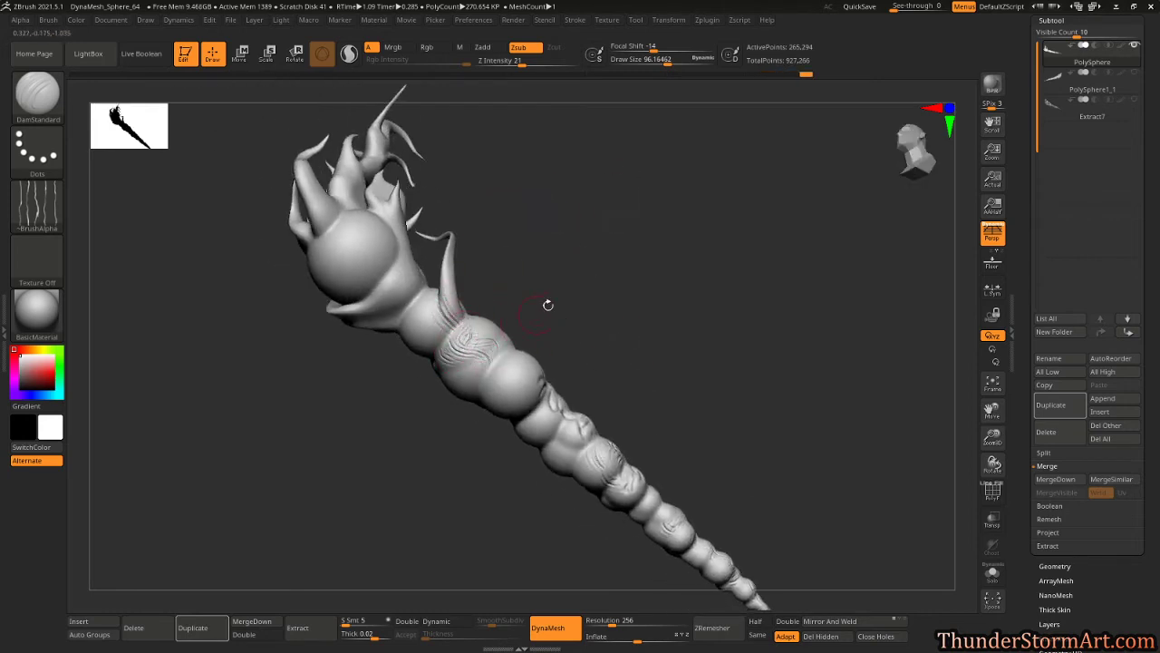
Enlarge the draw size to about 237 and carve grooves up the neck and across the head sphere.
key(s)
drag(563, 292, 577, 293)
right_drag(578, 293, 587, 296)
mouse_move(410, 315)
mouse_down()
mouse_move(435, 341)
mouse_move(408, 289)
mouse_move(337, 265)
mouse_move(386, 229)
mouse_up()
Switch the brush alpha to Alpha 63, with Z Intensity 5 and a draw size of about 158.
click(38, 206)
click(272, 403)
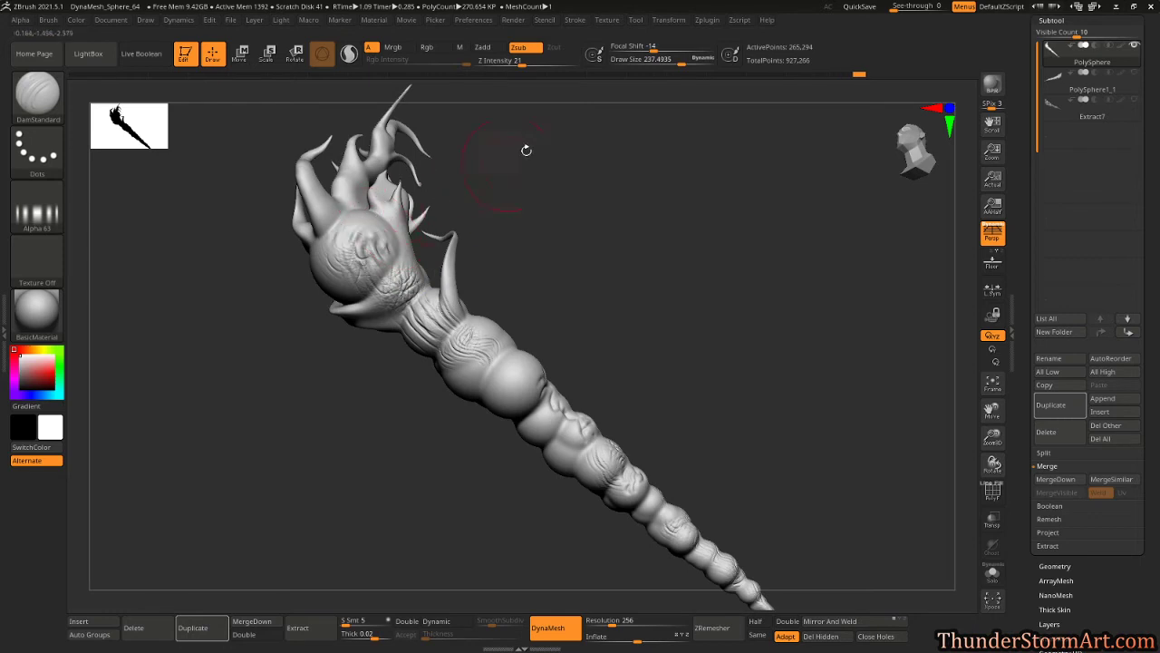
click(526, 62)
text(5)
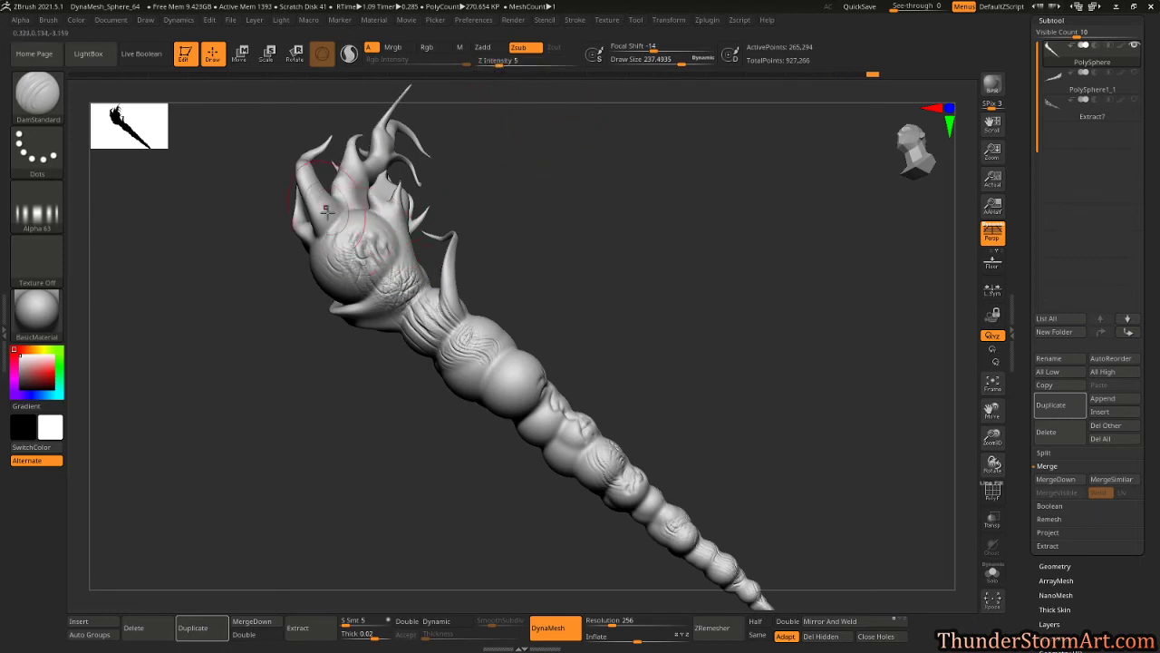
text(s)
drag(521, 196, 518, 197)
Reduce the Smooth brush's intensity and soften the grooves on the large bulge below the neck.
mouse_move(475, 355)
shift+mouse_down()
mouse_move(466, 330)
mouse_move(441, 325)
shift+mouse_up()
key(ctrl+z)
key(shift)
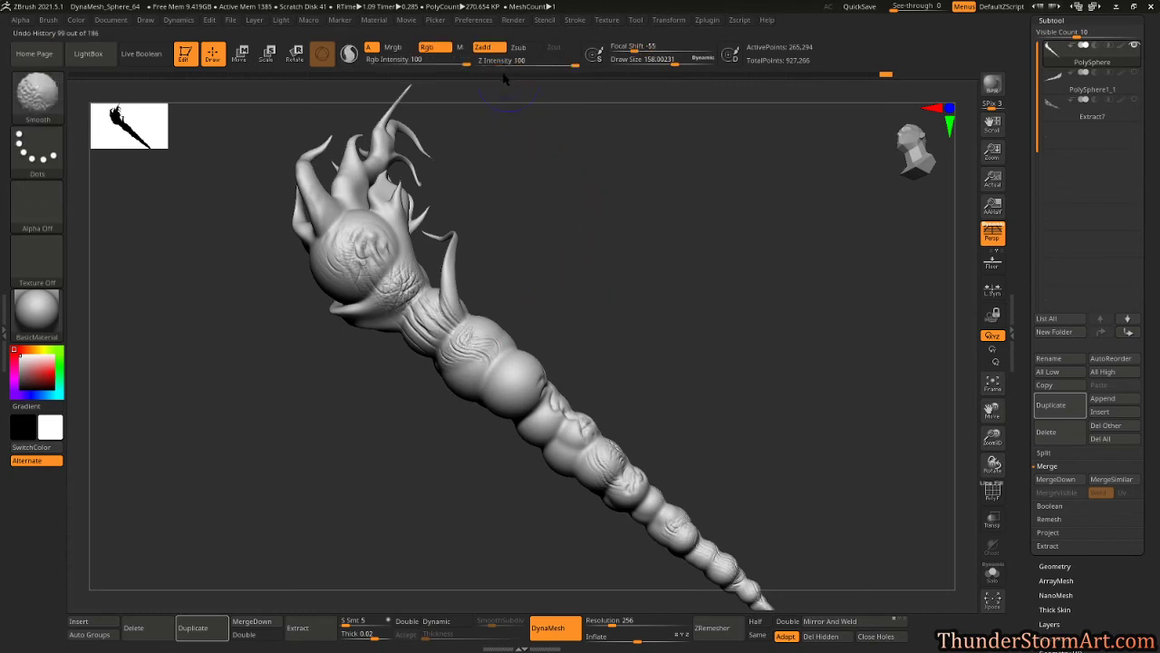
shift+drag(533, 63, 500, 63)
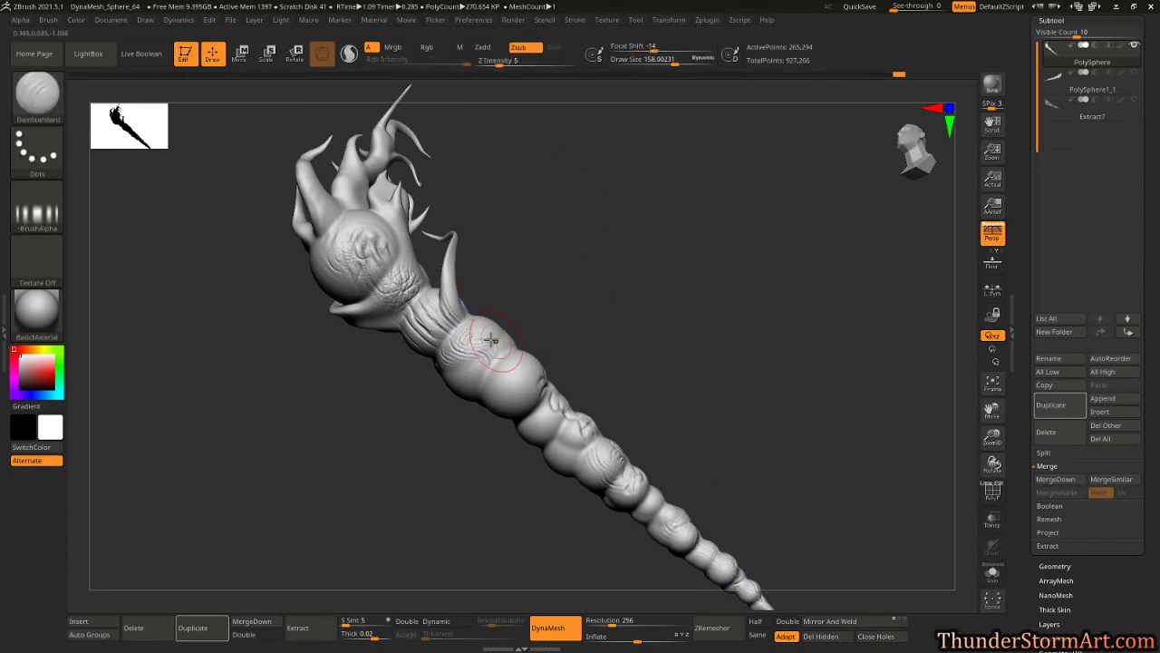
key(shift)
Brush a subtle Alpha 63 texture over the neck, the large upper bulges and down the shaft.
mouse_move(457, 326)
mouse_down()
mouse_move(439, 302)
mouse_move(420, 303)
mouse_move(564, 223)
mouse_up()
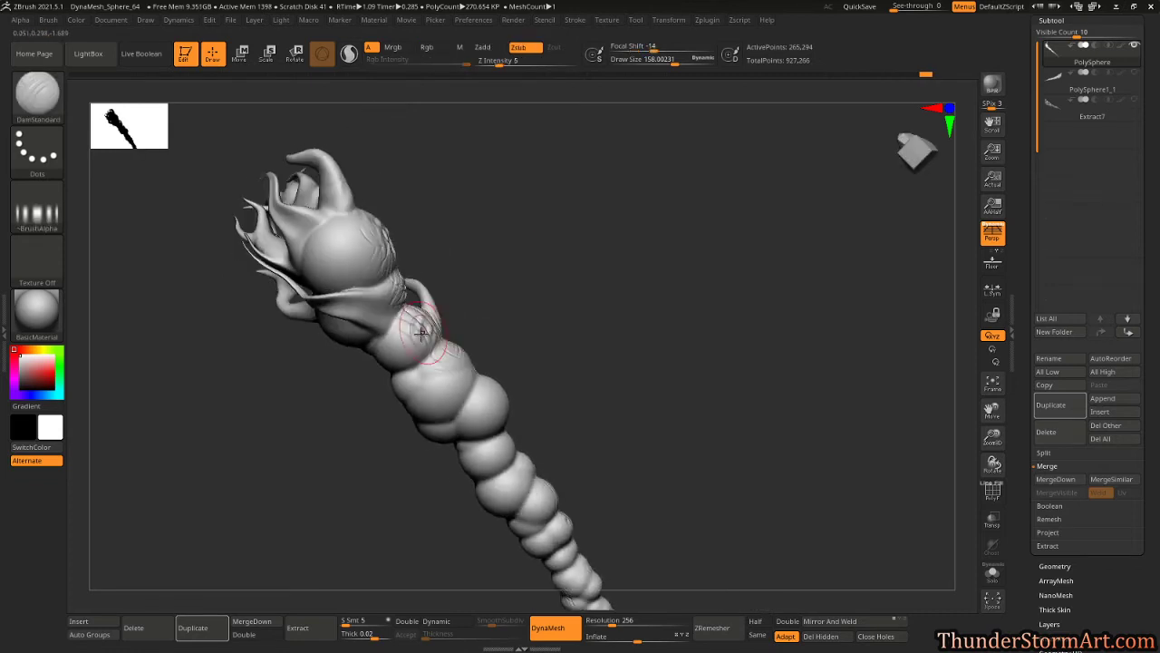
drag(421, 331, 413, 326)
drag(435, 379, 426, 372)
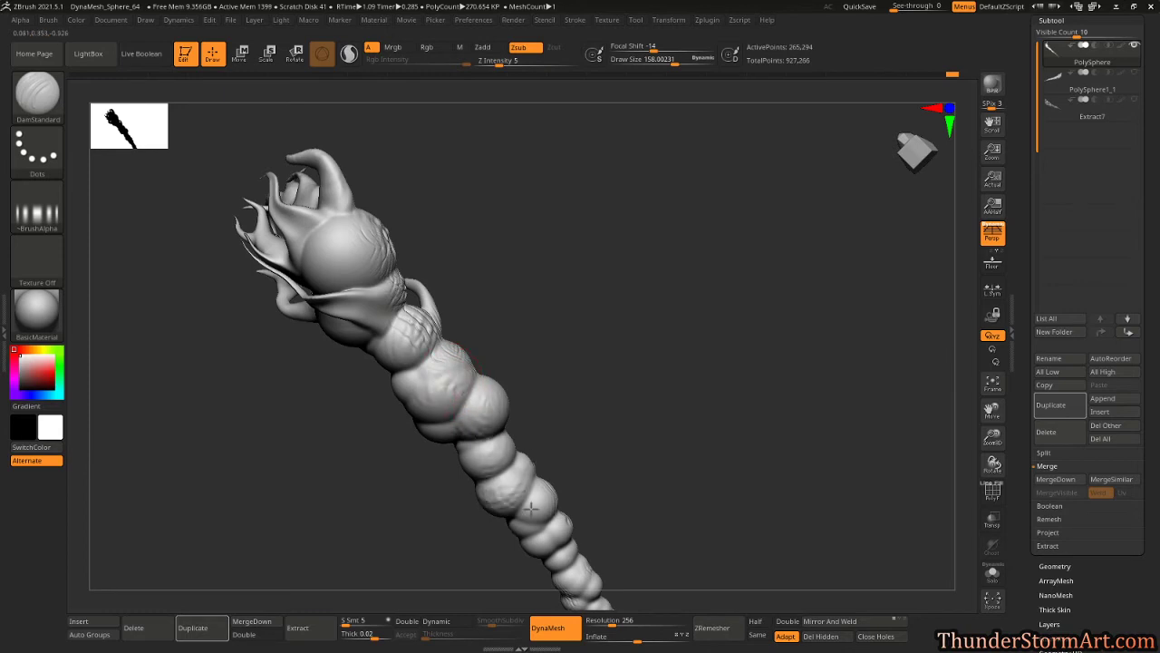
drag(575, 550, 578, 577)
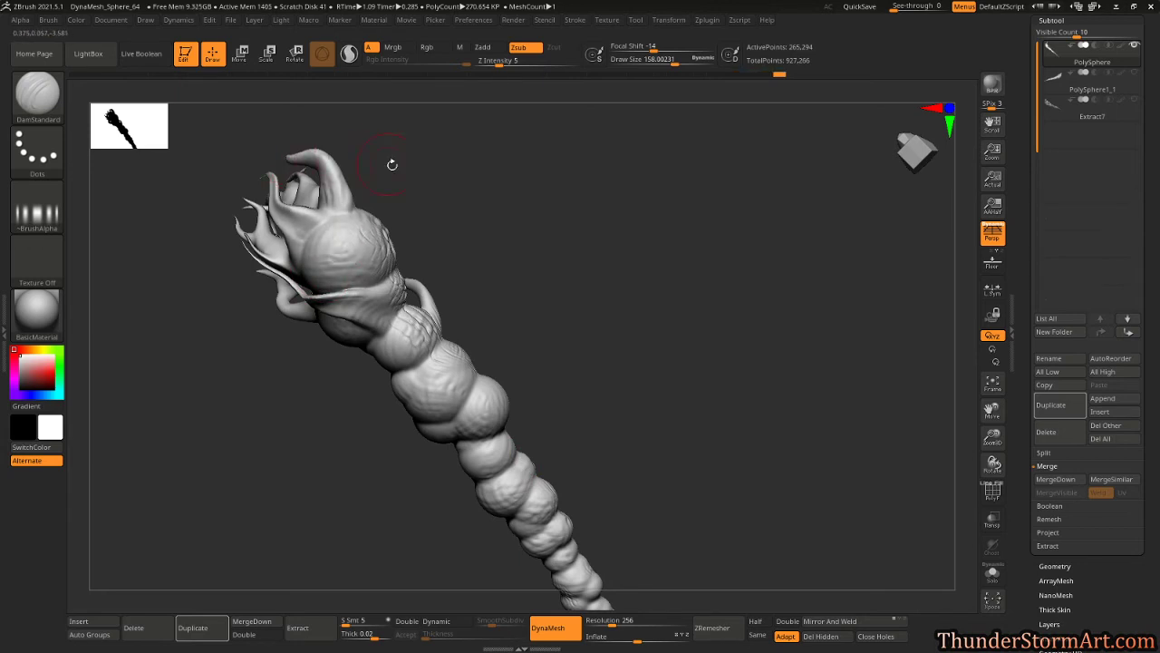
Brush subtle grooves onto the back of the head and the tendril bases above the neck.
mouse_move(392, 164)
mouse_down()
mouse_move(528, 176)
mouse_move(322, 280)
mouse_up()
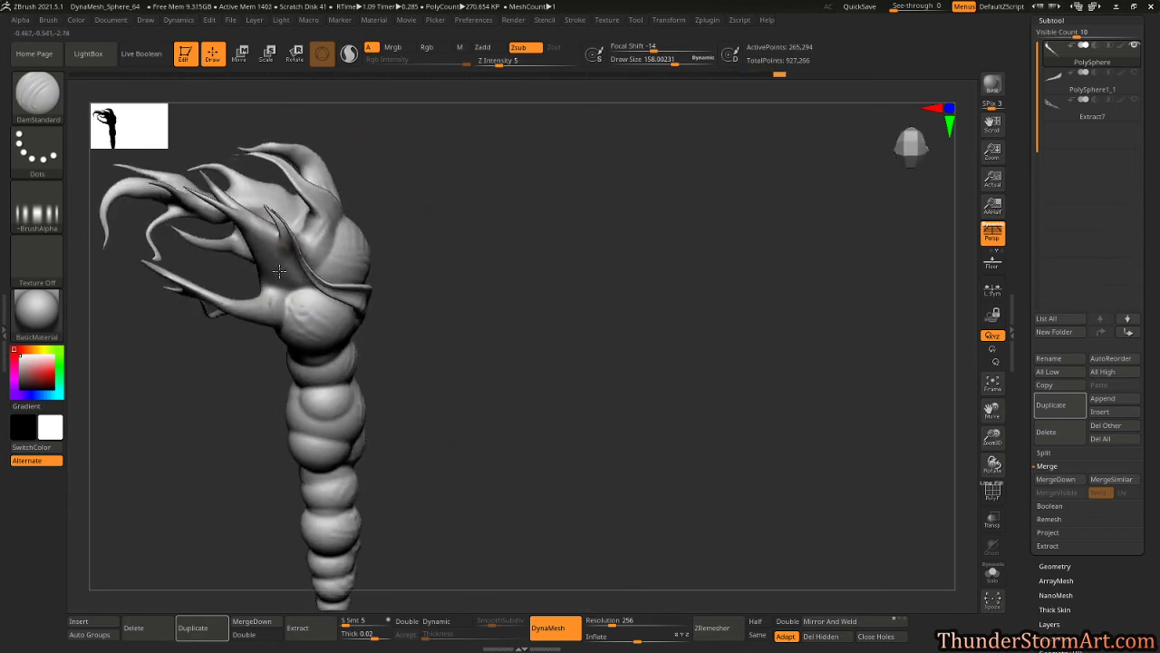
drag(275, 236, 248, 197)
drag(427, 326, 377, 374)
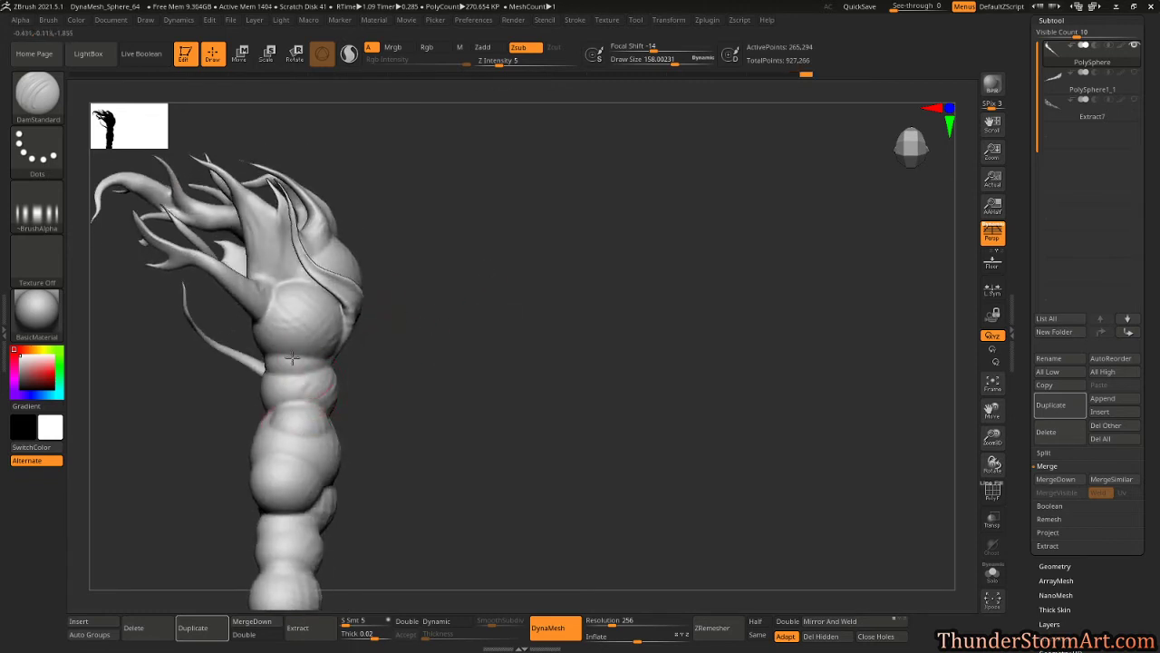
Texture the back and side of the upper and middle shaft bulges with light strokes.
alt+drag(467, 361, 643, 234)
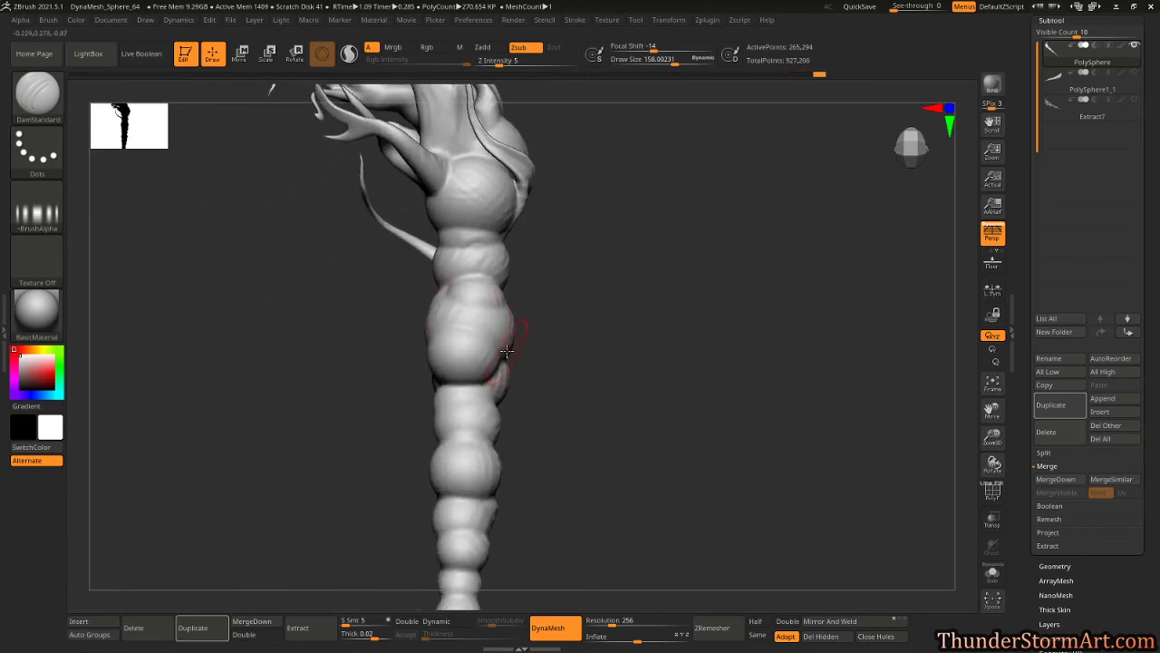
drag(490, 337, 464, 349)
mouse_move(554, 369)
mouse_down()
mouse_move(634, 276)
mouse_move(435, 369)
mouse_move(431, 440)
mouse_move(493, 461)
mouse_move(513, 519)
mouse_up()
drag(590, 367, 637, 290)
mouse_move(481, 392)
shift+mouse_down()
mouse_move(497, 380)
mouse_move(546, 448)
shift+mouse_up()
drag(501, 377, 492, 337)
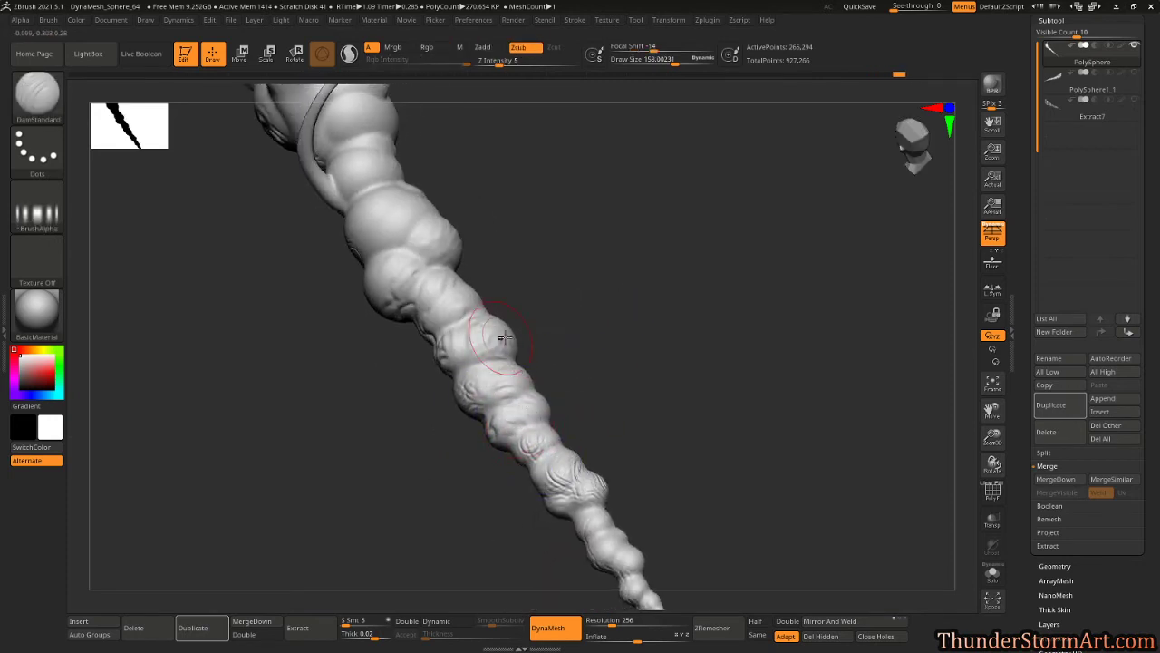
Continue the light surface texture around the remaining smooth sides of the shaft and neck.
drag(579, 381, 587, 347)
drag(684, 470, 670, 398)
drag(690, 324, 655, 429)
drag(523, 363, 489, 434)
mouse_move(507, 300)
mouse_down()
mouse_move(546, 290)
mouse_move(521, 276)
mouse_move(536, 293)
mouse_up()
Add light grooves around the wand's head and up the bases of its tendrils from several sides.
mouse_move(643, 339)
alt+mouse_down()
mouse_move(671, 443)
mouse_move(673, 382)
alt+mouse_up()
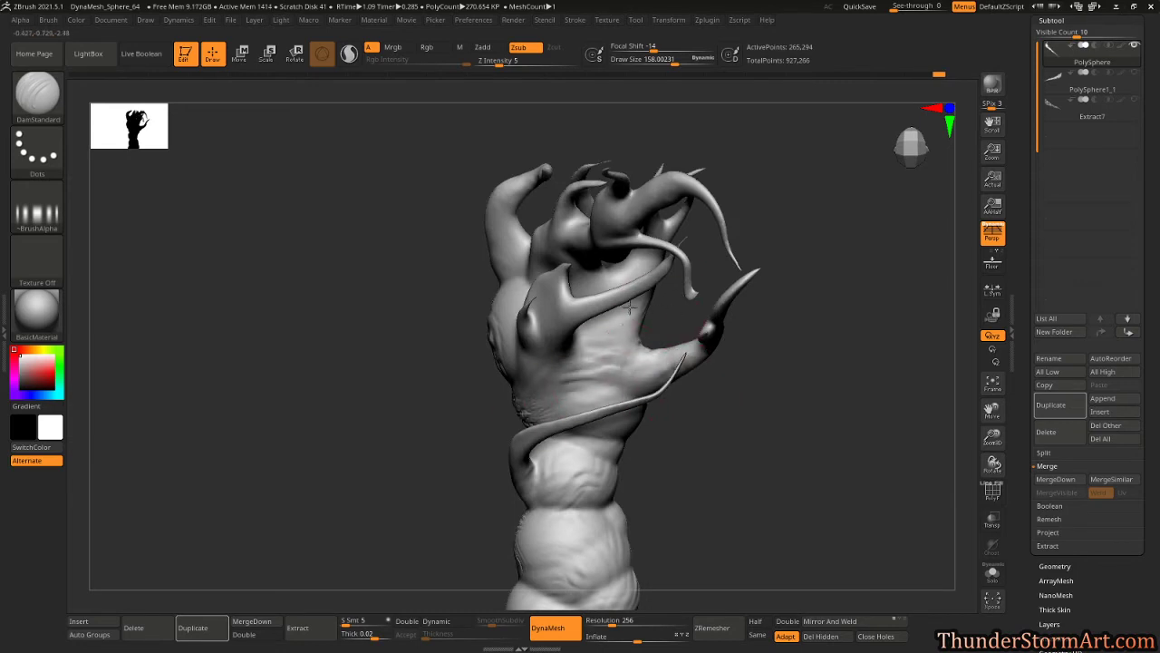
drag(766, 281, 822, 292)
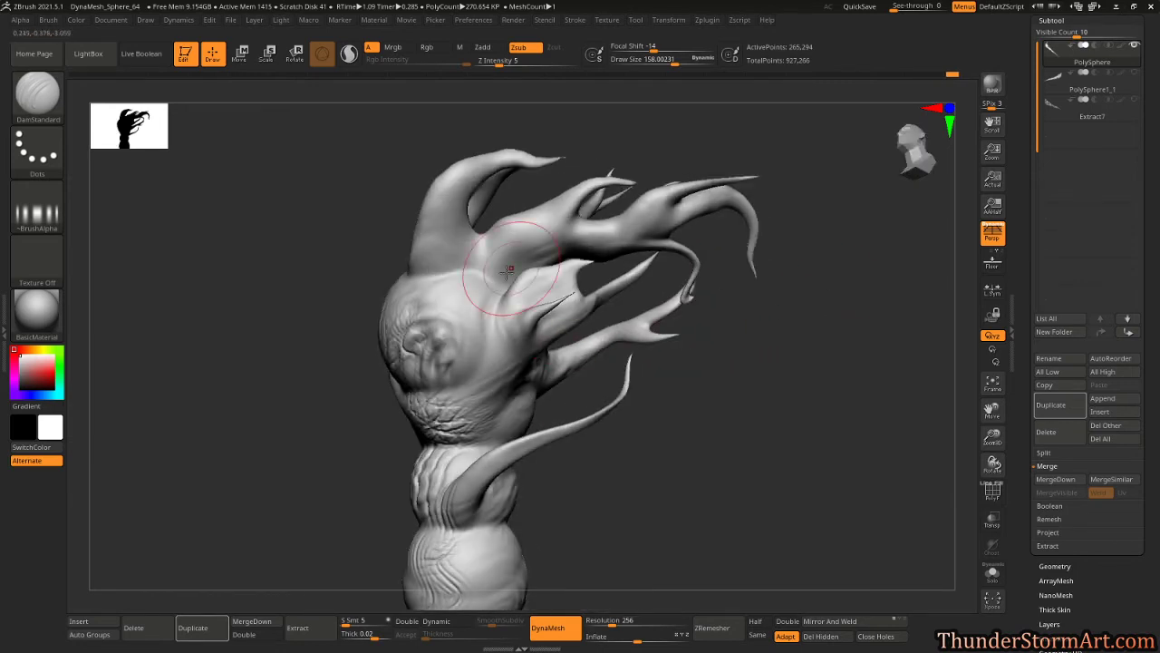
mouse_move(518, 271)
mouse_down()
mouse_move(459, 263)
mouse_move(484, 238)
mouse_up()
drag(363, 237, 541, 258)
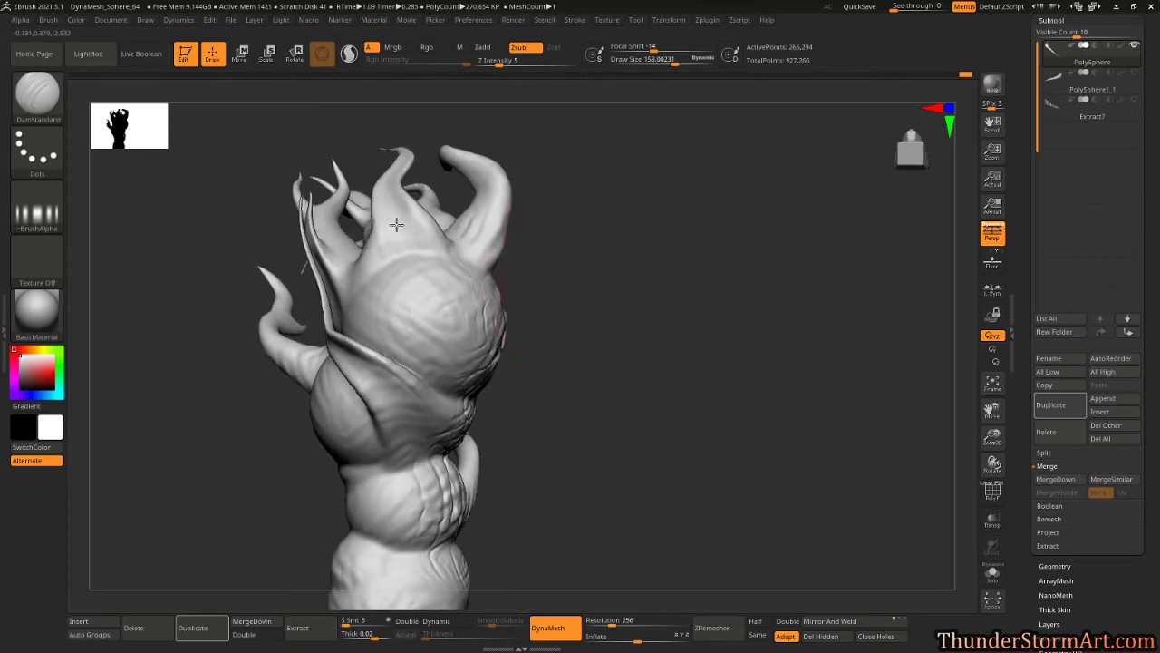
mouse_move(397, 223)
mouse_down()
mouse_move(386, 207)
mouse_move(401, 231)
mouse_up()
drag(495, 193, 482, 167)
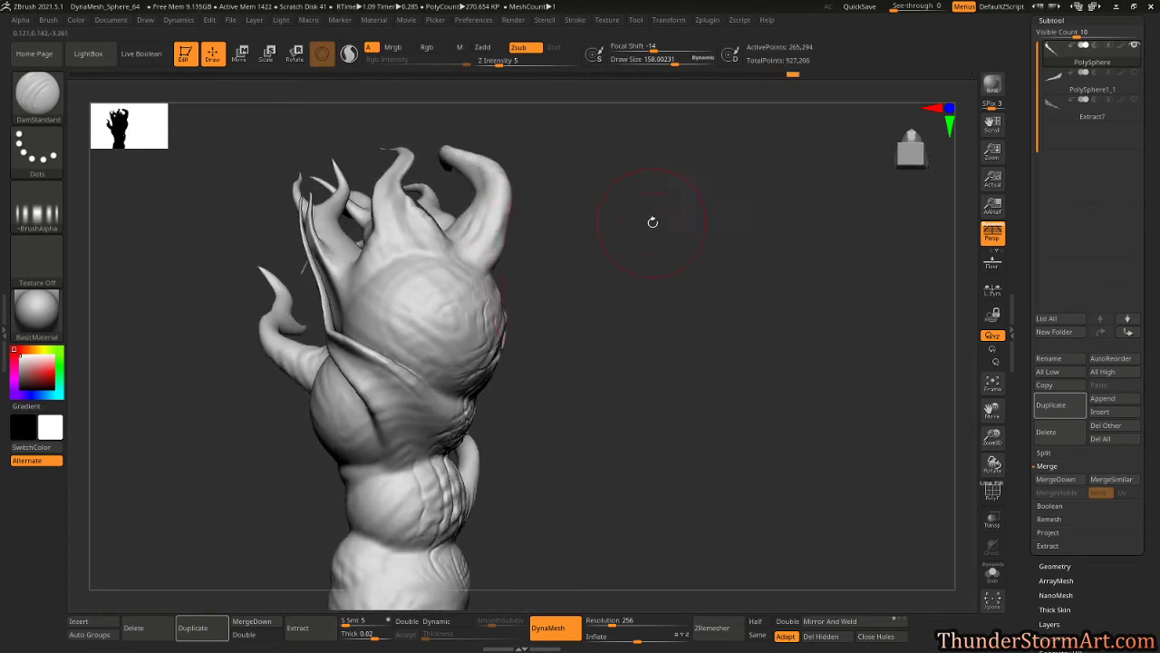
Raise the Z Intensity to 17, reduce the draw size to about 80, and carve grooves into the thick outer tendril.
drag(500, 66, 517, 67)
key(s)
mouse_move(660, 236)
mouse_down()
mouse_move(650, 236)
mouse_move(705, 263)
mouse_move(565, 208)
mouse_up()
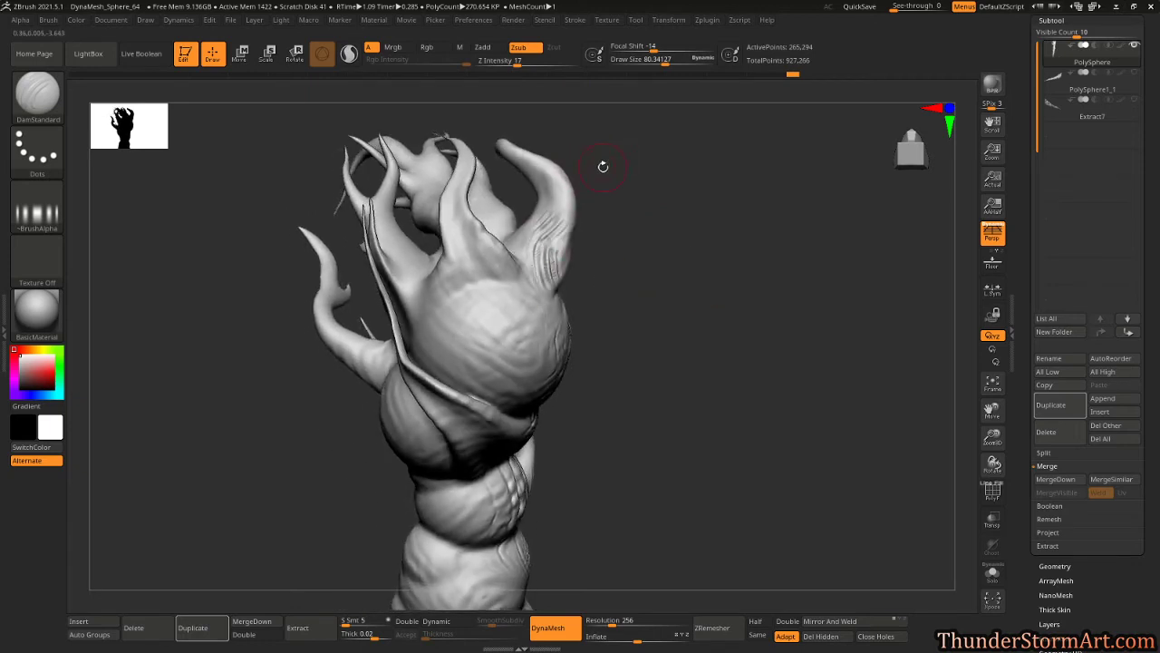
Lower the DamStandard brush's Z Intensity to 7 and set its draw size to about 77.
key(u)
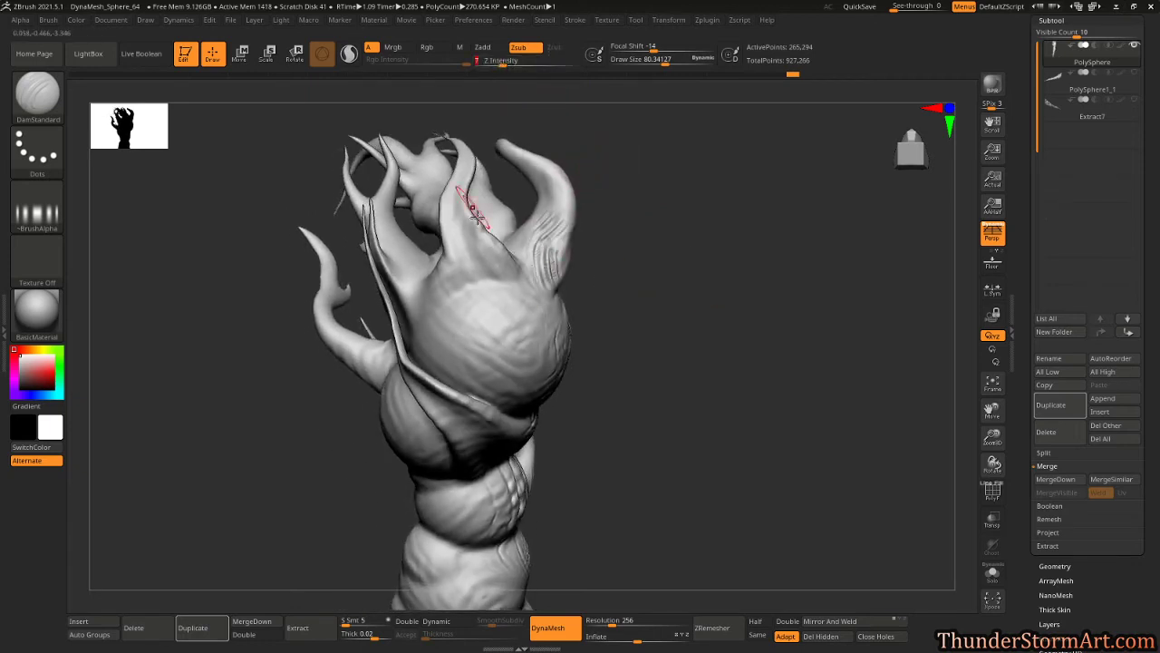
key(s)
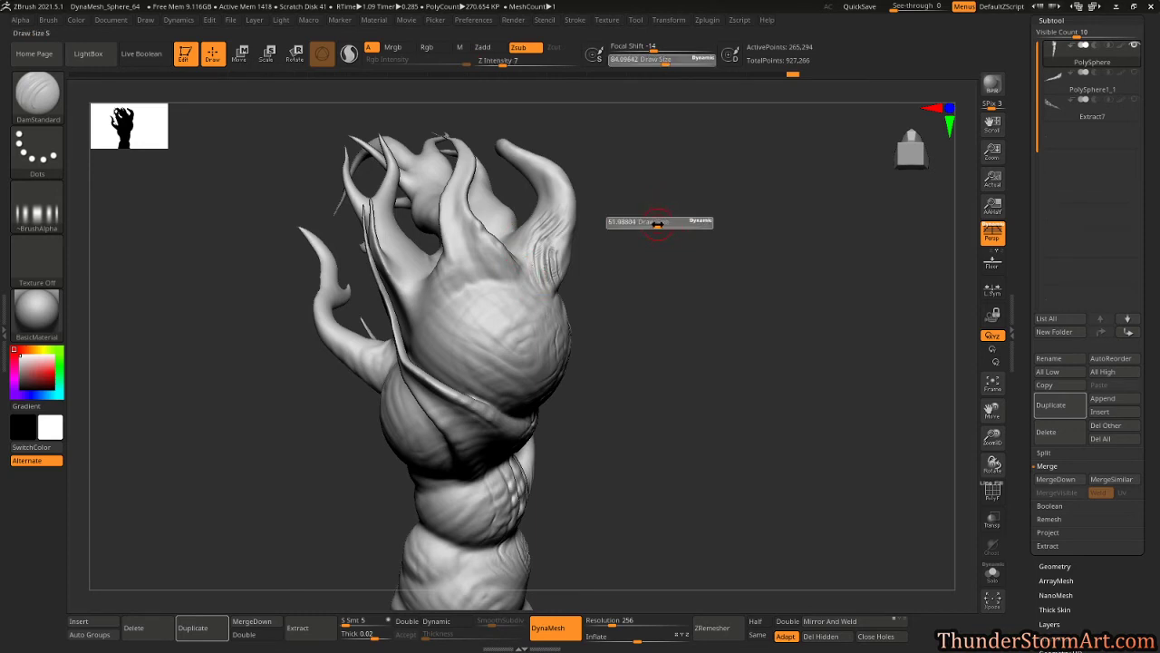
click(657, 223)
key(s)
click(659, 225)
Try light grooves along the outer and front tendrils and over the upper head at the lower intensity.
mouse_move(658, 231)
mouse_down()
mouse_move(658, 246)
mouse_move(591, 262)
mouse_up()
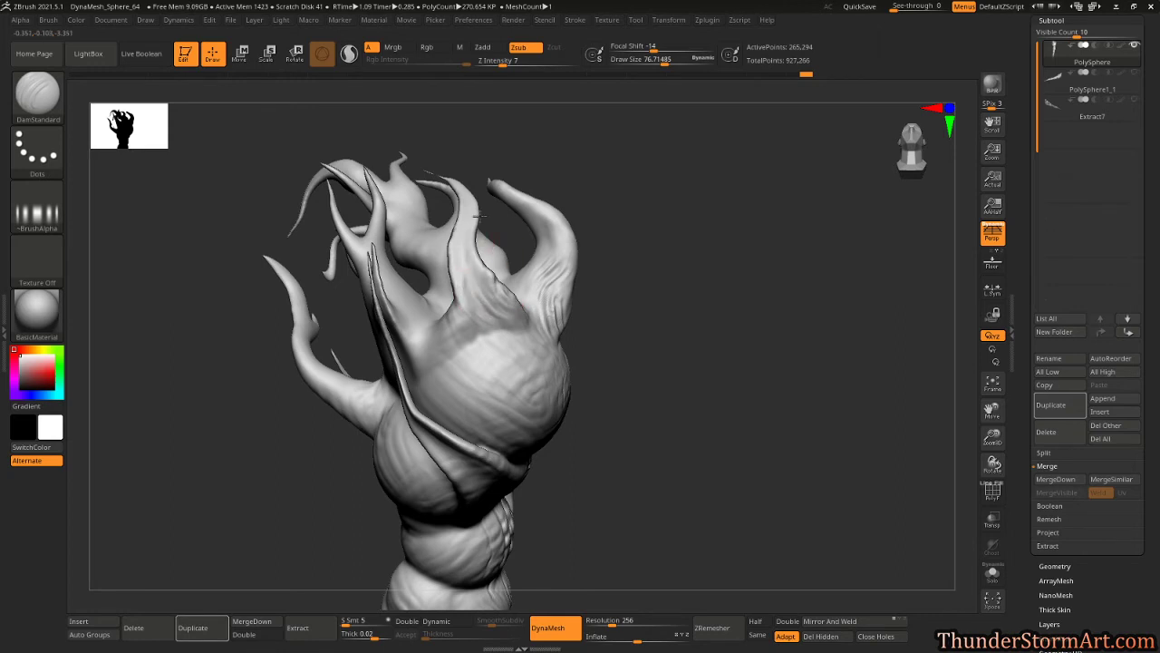
mouse_move(549, 179)
mouse_down()
mouse_move(640, 253)
mouse_move(604, 290)
mouse_up()
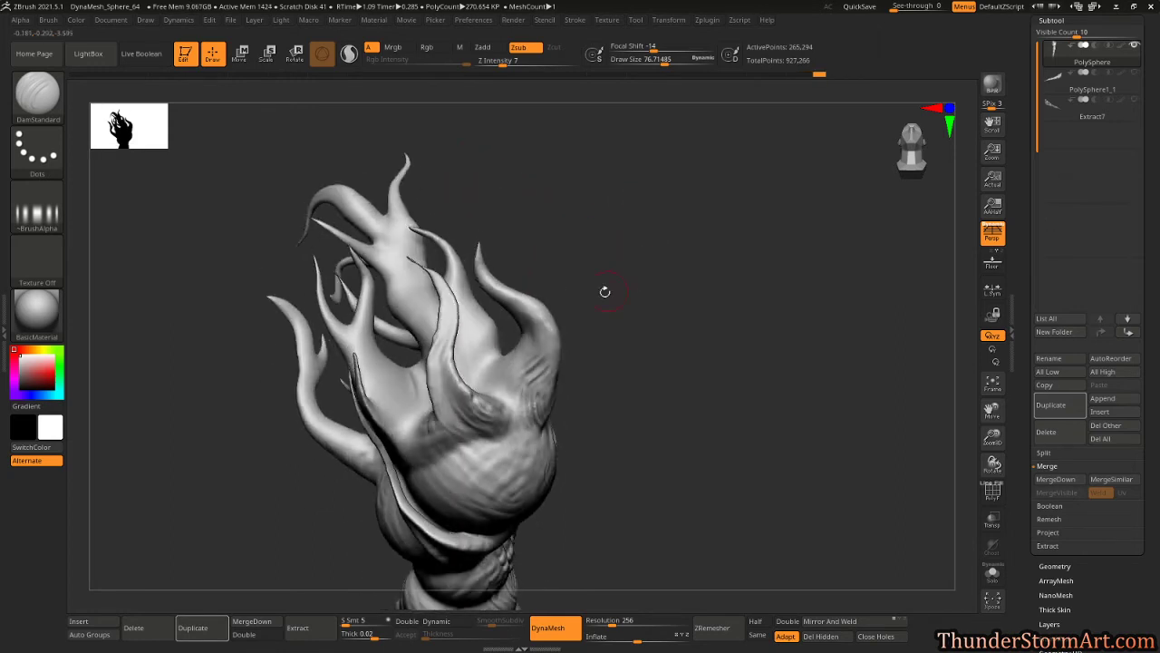
mouse_move(515, 391)
mouse_down()
mouse_move(536, 352)
mouse_move(496, 279)
mouse_up()
mouse_move(652, 221)
mouse_down()
mouse_move(577, 245)
mouse_move(622, 254)
mouse_move(632, 194)
mouse_move(646, 187)
mouse_up()
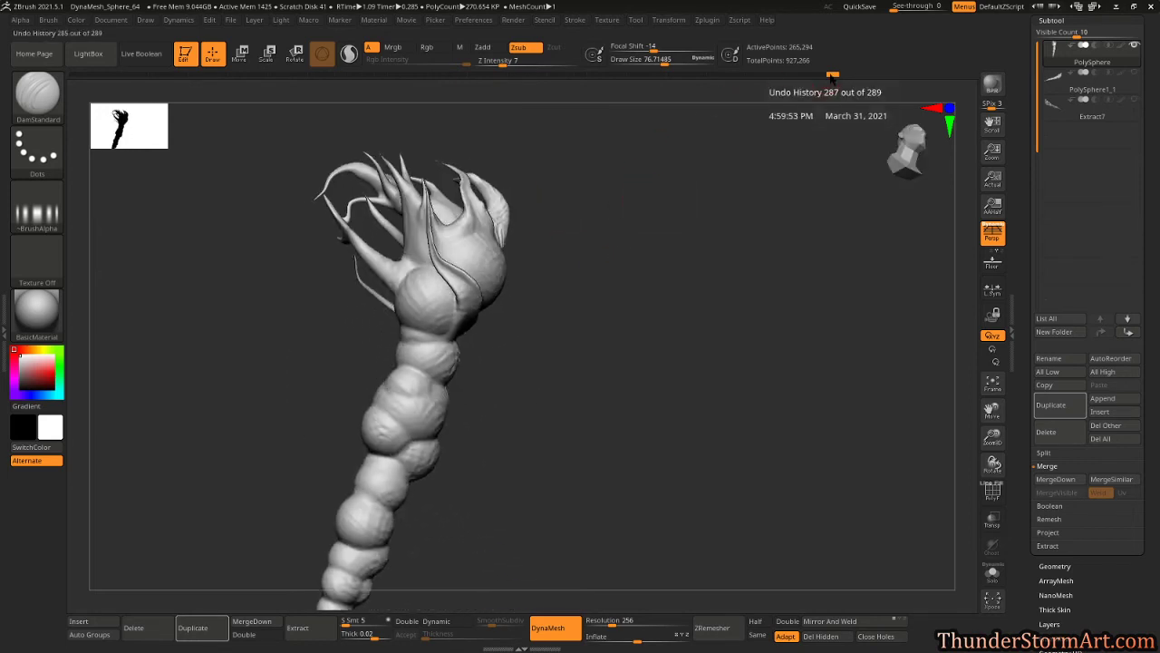
Step back through the undo history to the nearly smooth core, before most of the shaft and head grooves.
drag(788, 76, 410, 92)
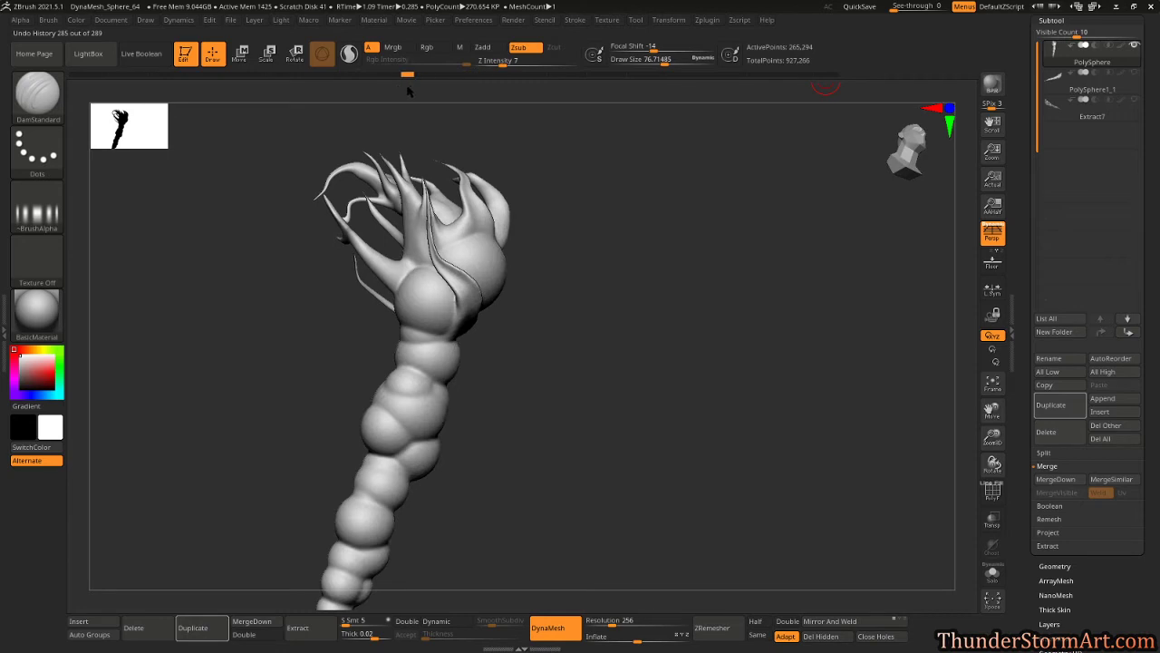
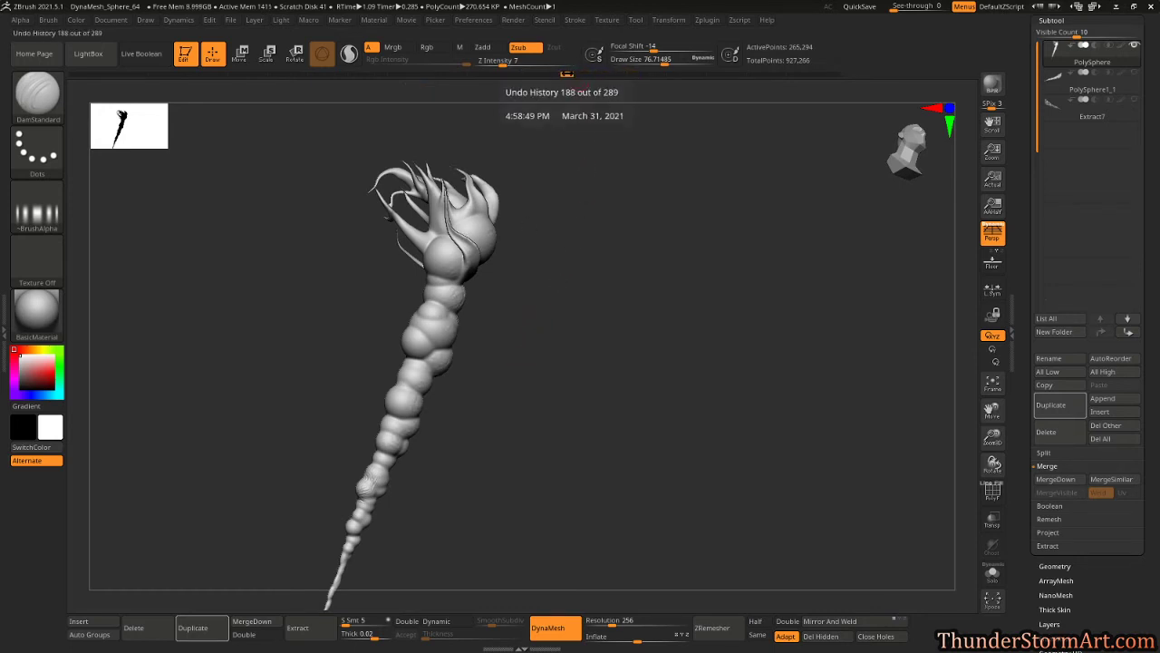
drag(564, 75, 547, 76)
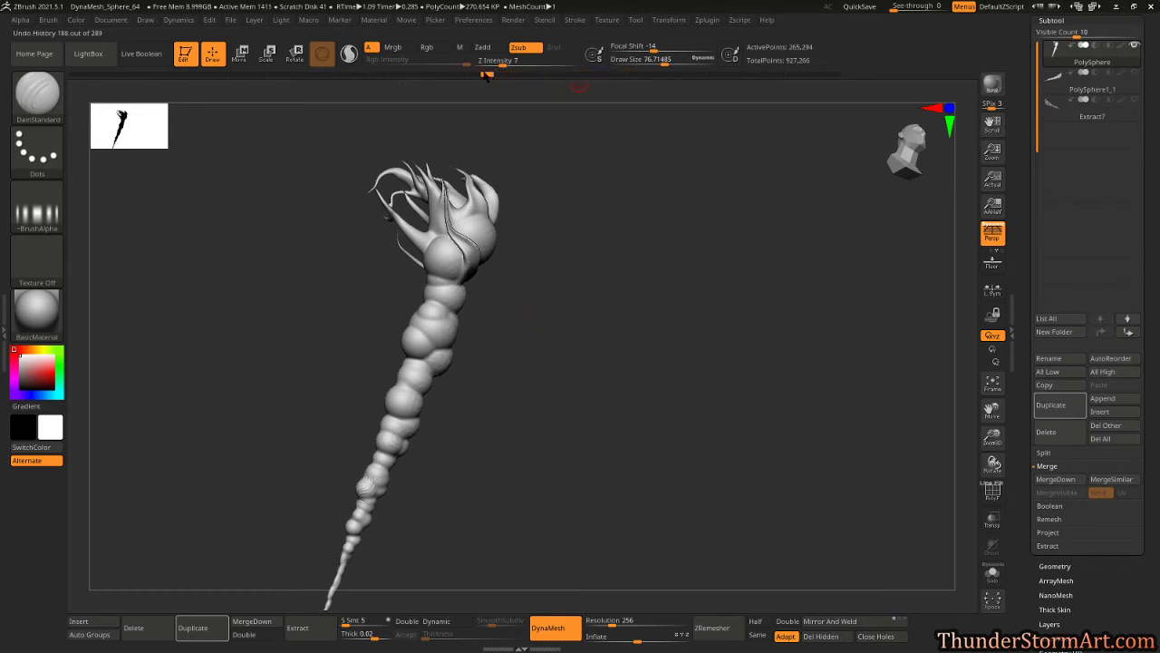
drag(558, 344, 695, 334)
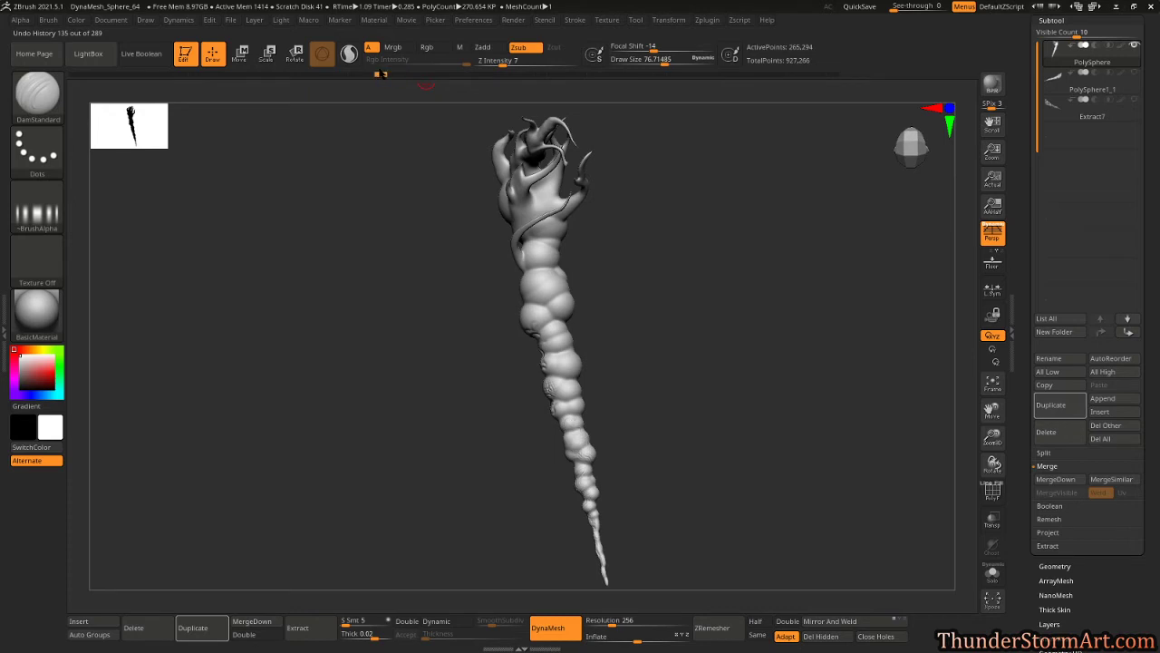
drag(632, 269, 606, 241)
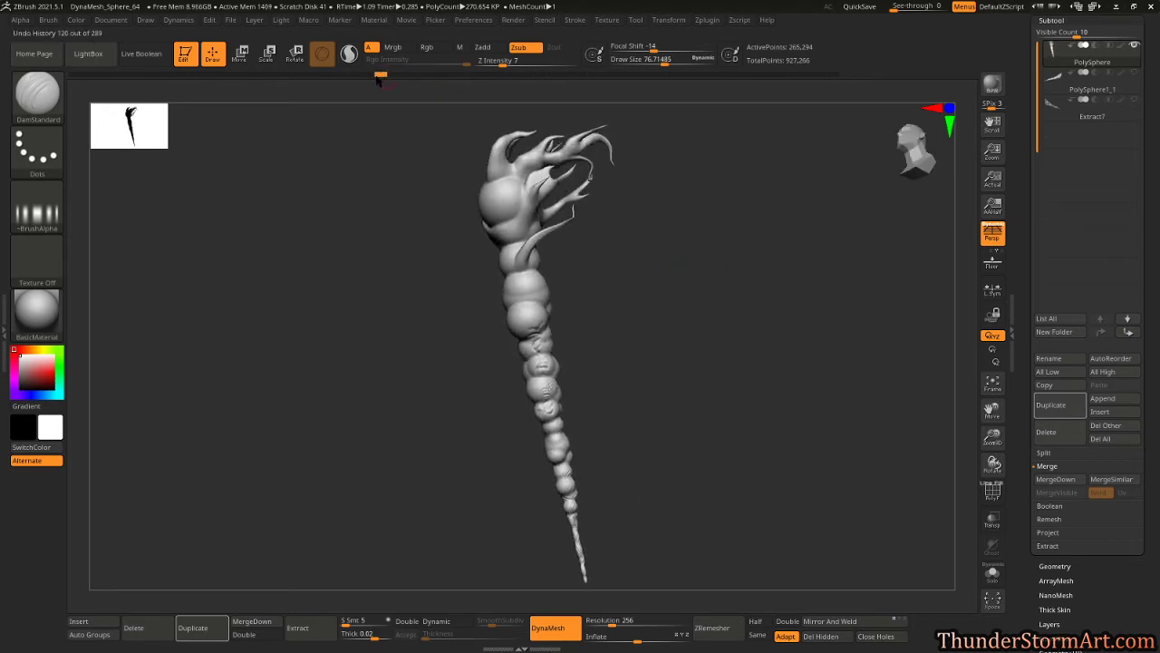
drag(379, 80, 264, 76)
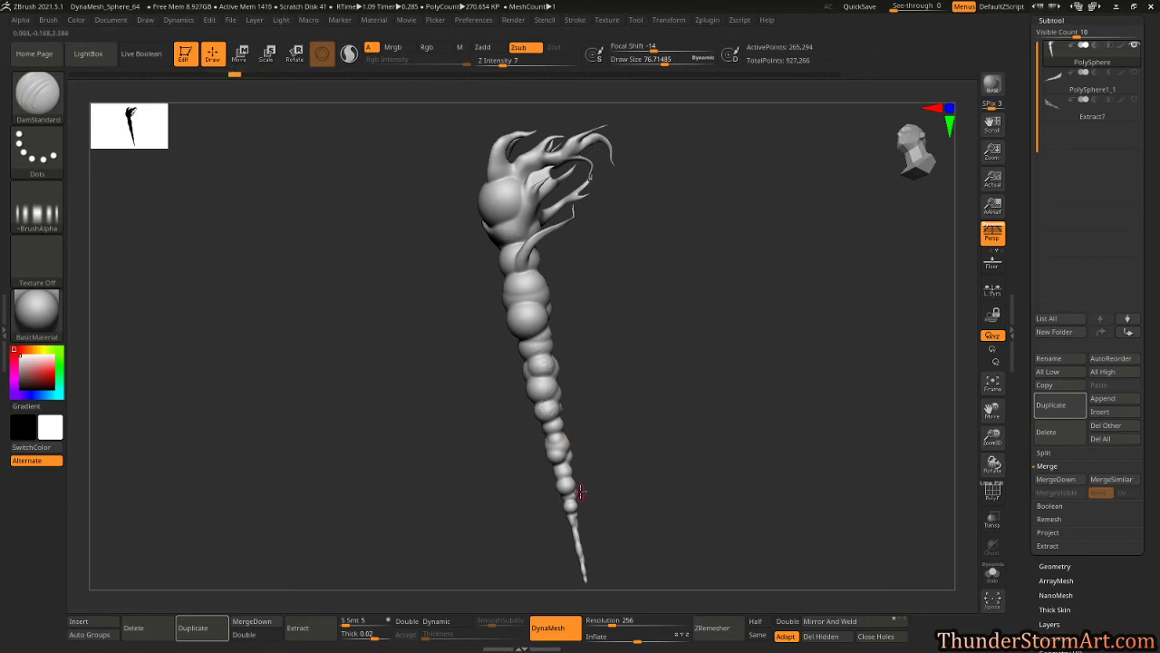
Carve faint grooves from the wand's thin tip up over the lower and middle shaft bulges.
mouse_move(581, 492)
mouse_down()
mouse_move(639, 313)
mouse_move(576, 380)
mouse_up()
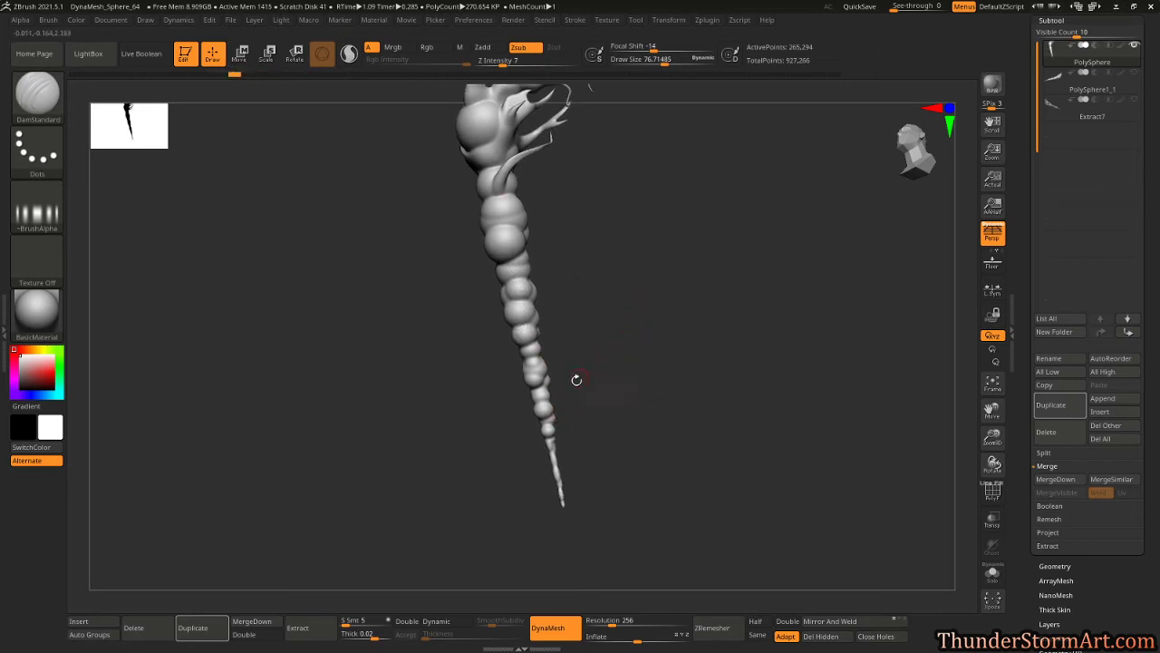
click(556, 470)
click(567, 489)
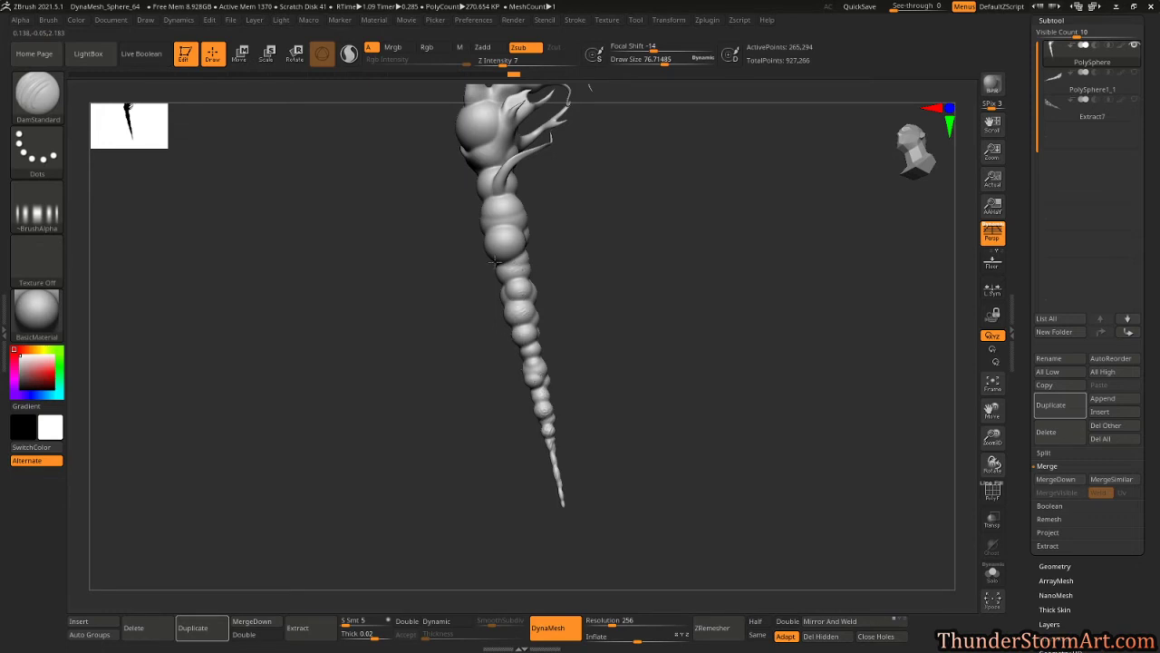
drag(495, 262, 490, 249)
Add faint grooves to the upper shaft, neck and round head, continuing onto the side tendrils.
alt+drag(632, 187, 555, 374)
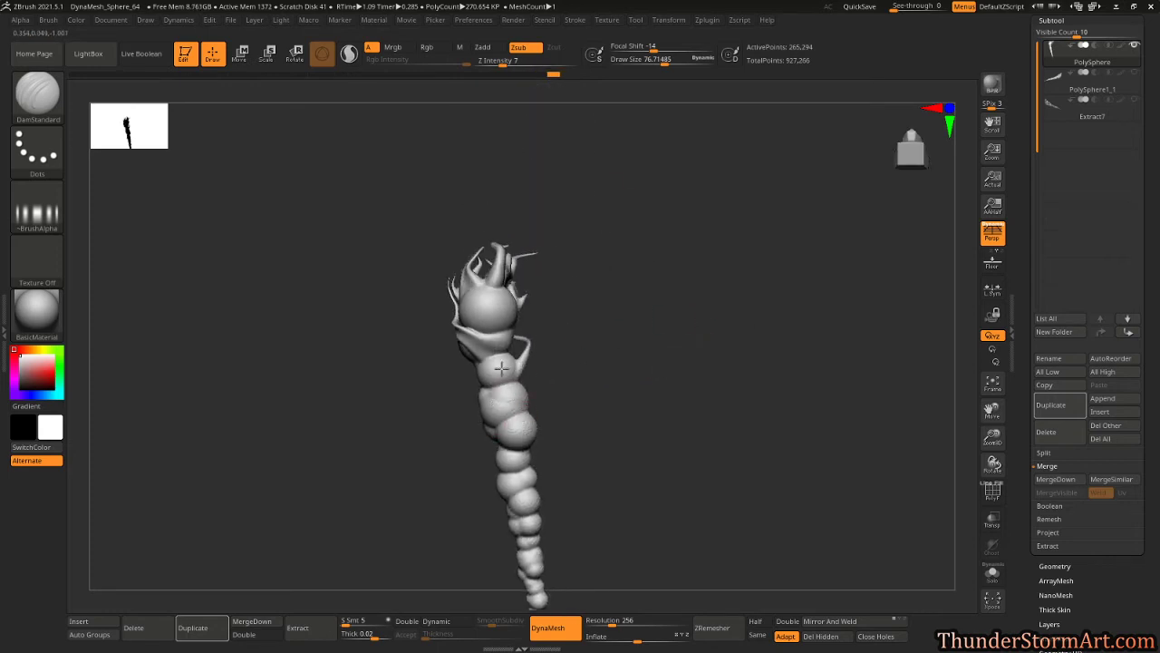
alt+drag(624, 288, 691, 419)
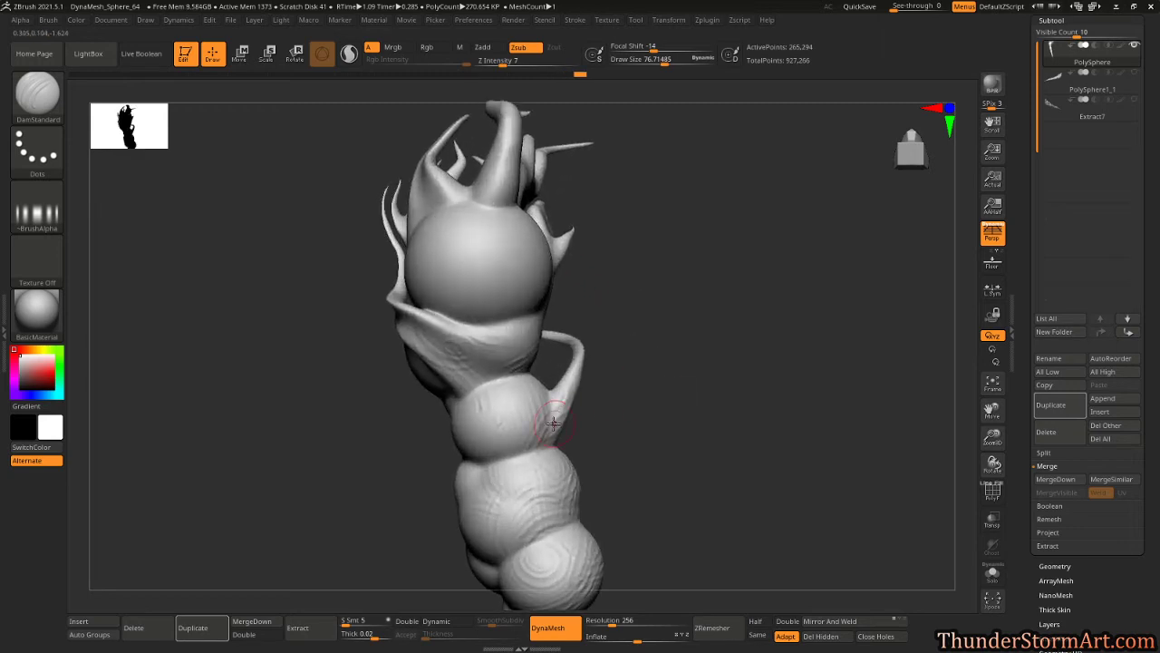
drag(549, 420, 579, 374)
drag(646, 354, 553, 418)
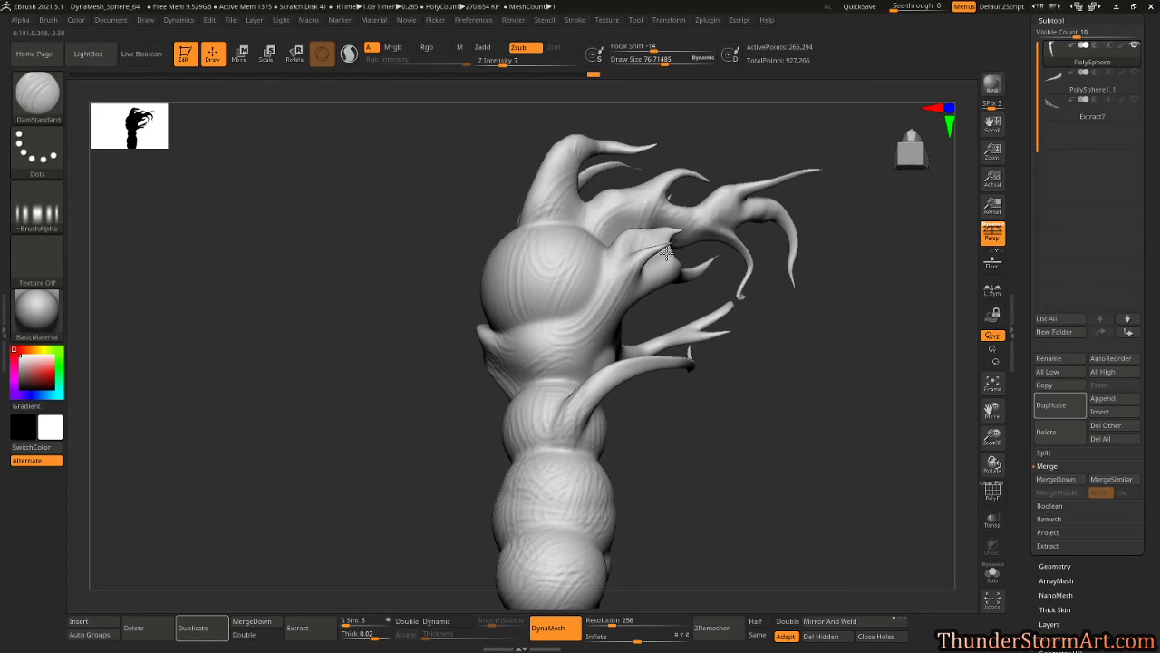
drag(666, 252, 680, 243)
mouse_move(753, 167)
mouse_down()
mouse_move(798, 194)
mouse_move(793, 232)
mouse_up()
Turn to the shaft's untextured sides and cover the lower and middle bulges with faint curved grooves.
mouse_move(862, 330)
mouse_down()
mouse_move(758, 323)
mouse_move(712, 370)
mouse_move(447, 258)
mouse_up()
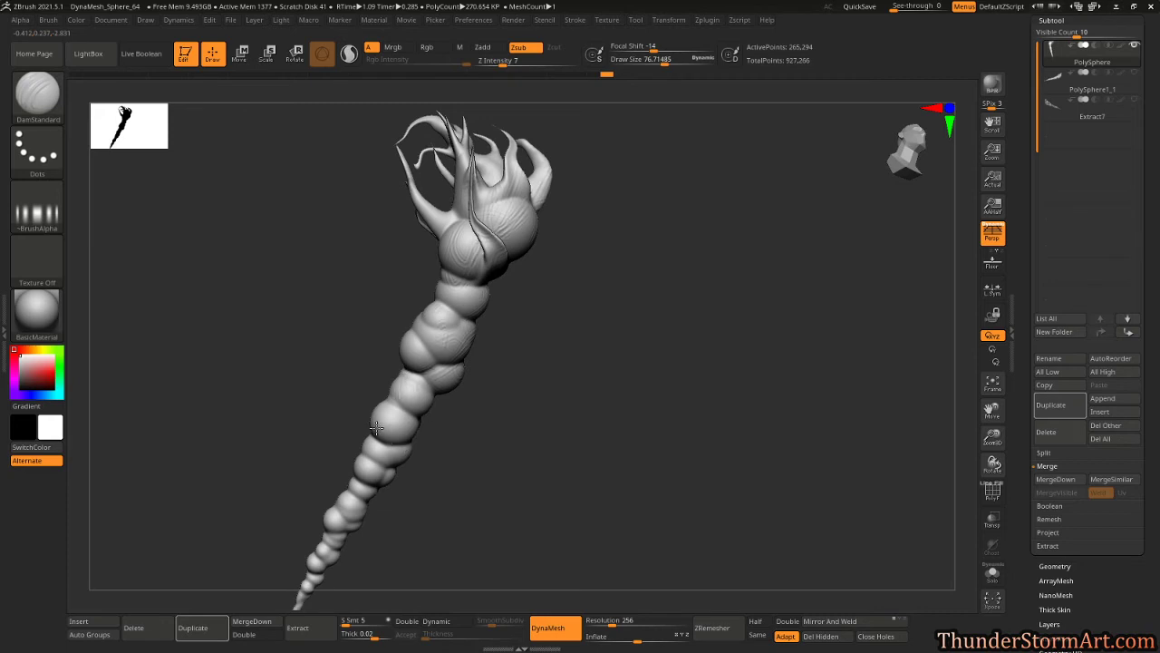
drag(376, 426, 660, 300)
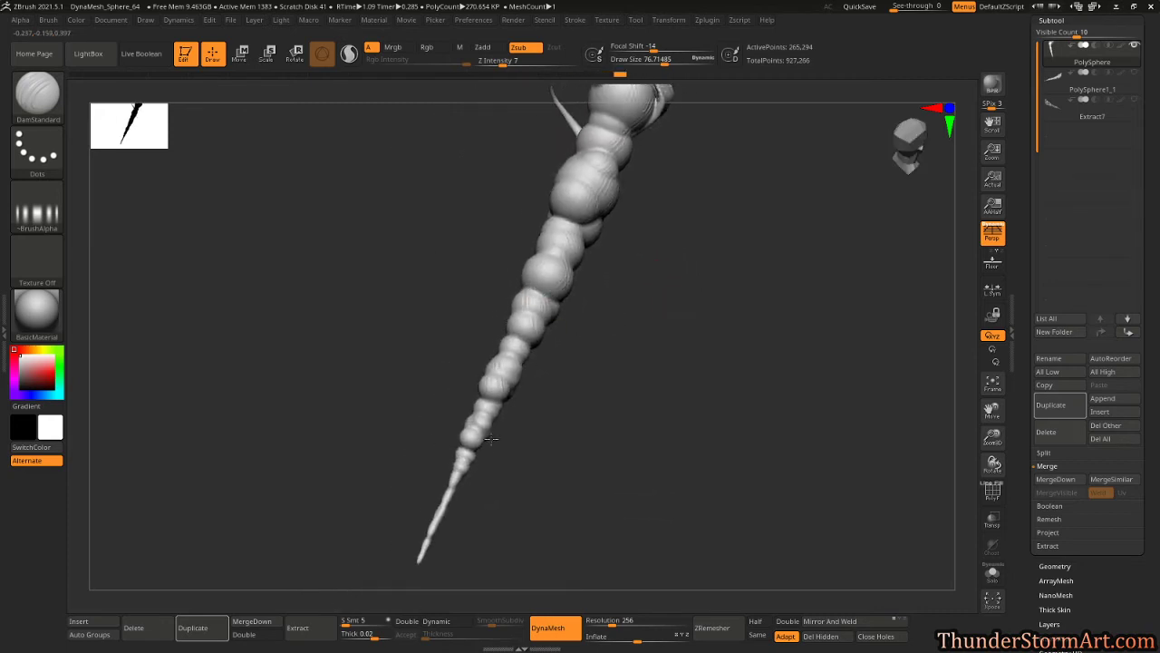
drag(522, 332, 614, 384)
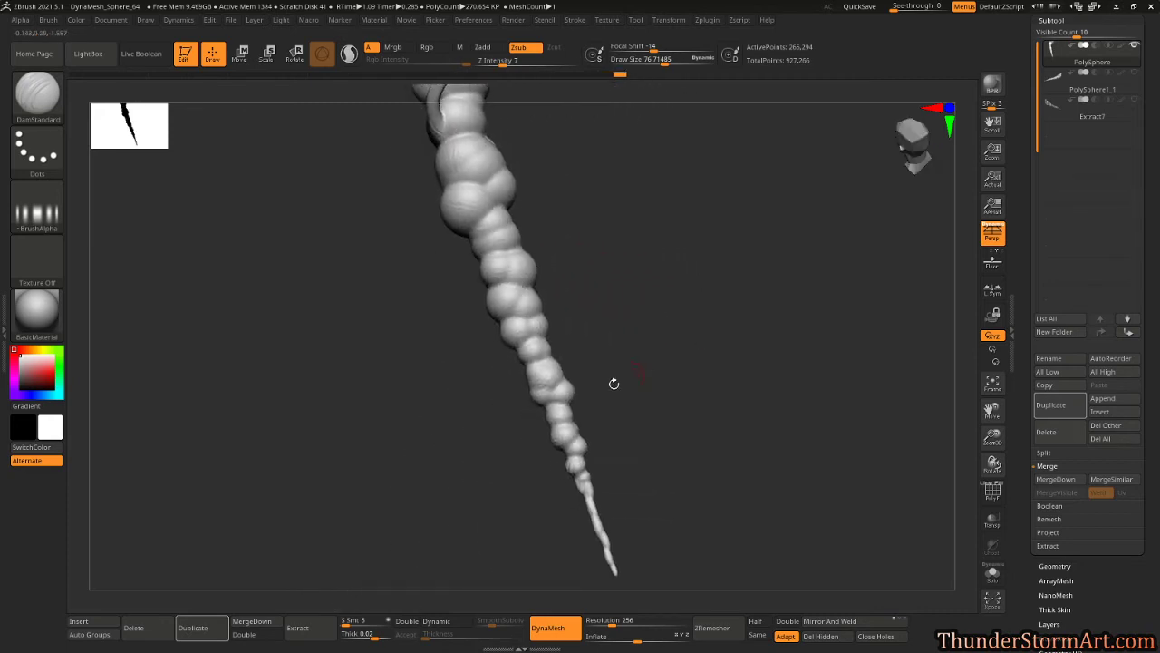
mouse_move(624, 306)
mouse_down()
mouse_move(621, 424)
mouse_move(482, 415)
mouse_move(506, 437)
mouse_move(486, 401)
mouse_move(549, 383)
mouse_move(551, 366)
mouse_up()
drag(475, 343, 484, 313)
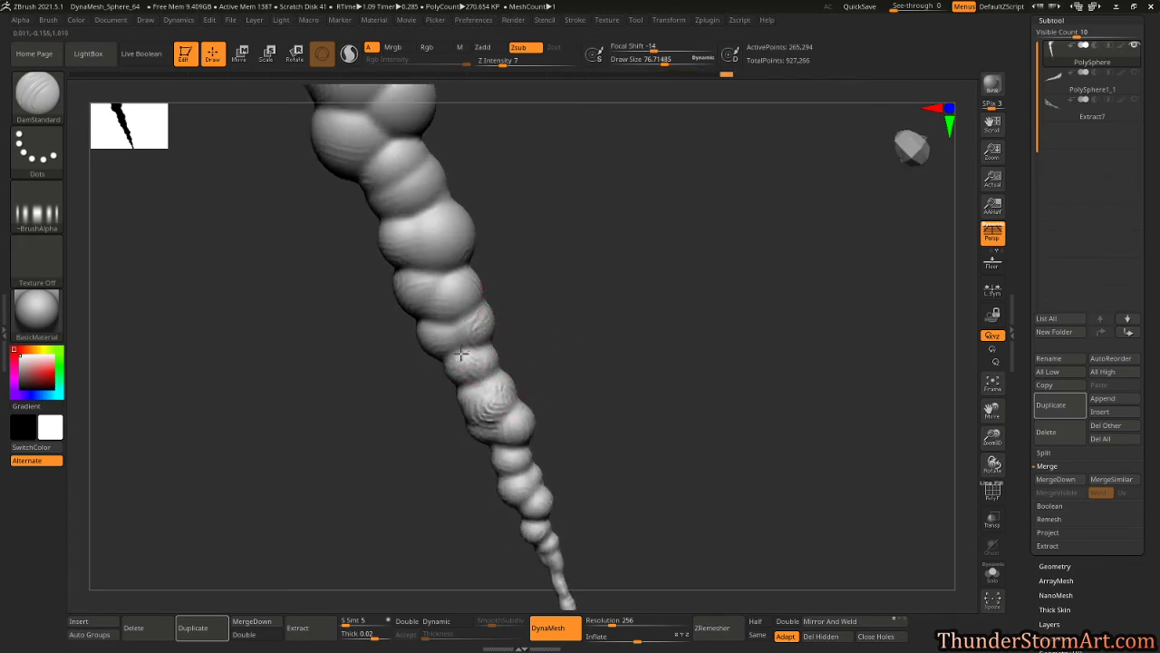
mouse_move(489, 387)
mouse_down()
mouse_move(436, 322)
mouse_move(442, 274)
mouse_up()
drag(447, 226, 460, 230)
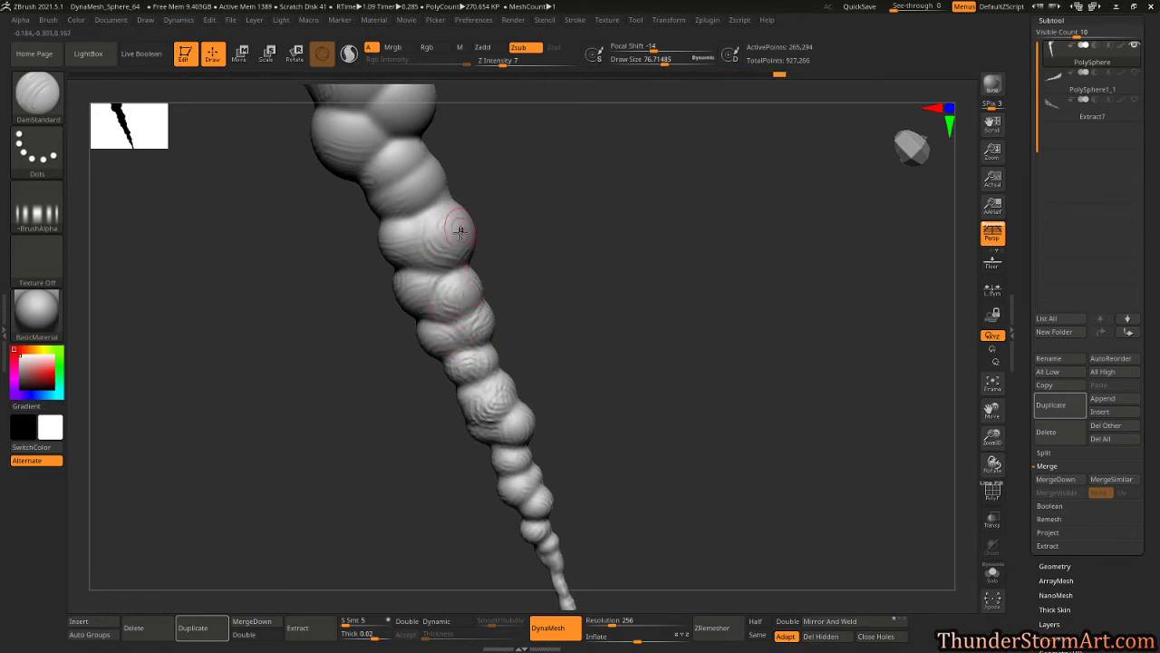
Fill the remaining smooth patches on the middle and upper shaft bulges and the neck with faint grooves.
mouse_move(588, 240)
mouse_down()
mouse_move(647, 329)
mouse_move(589, 323)
mouse_up()
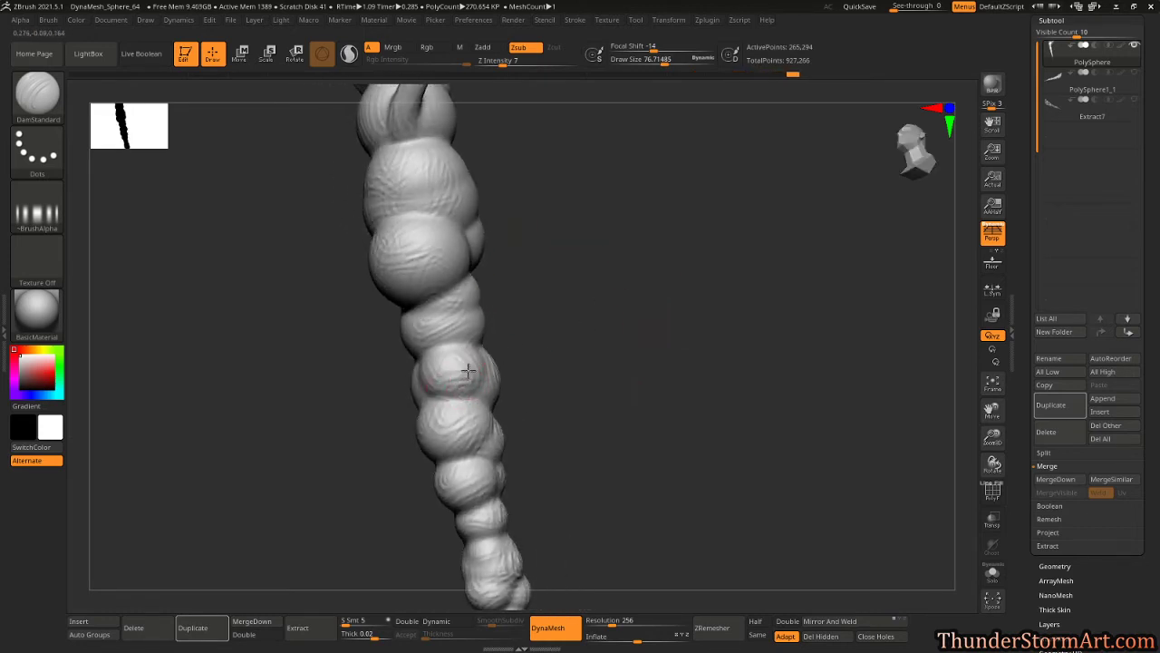
drag(469, 369, 452, 398)
drag(587, 300, 628, 317)
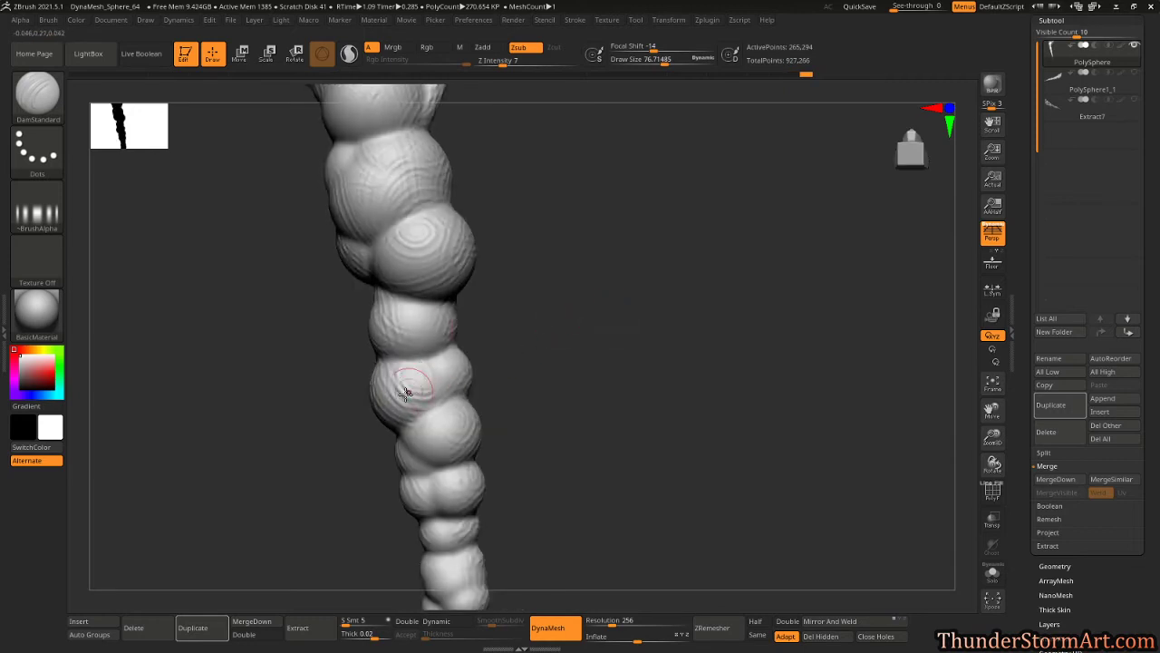
drag(444, 332, 421, 312)
alt+drag(560, 262, 655, 517)
drag(660, 399, 598, 385)
drag(459, 414, 446, 424)
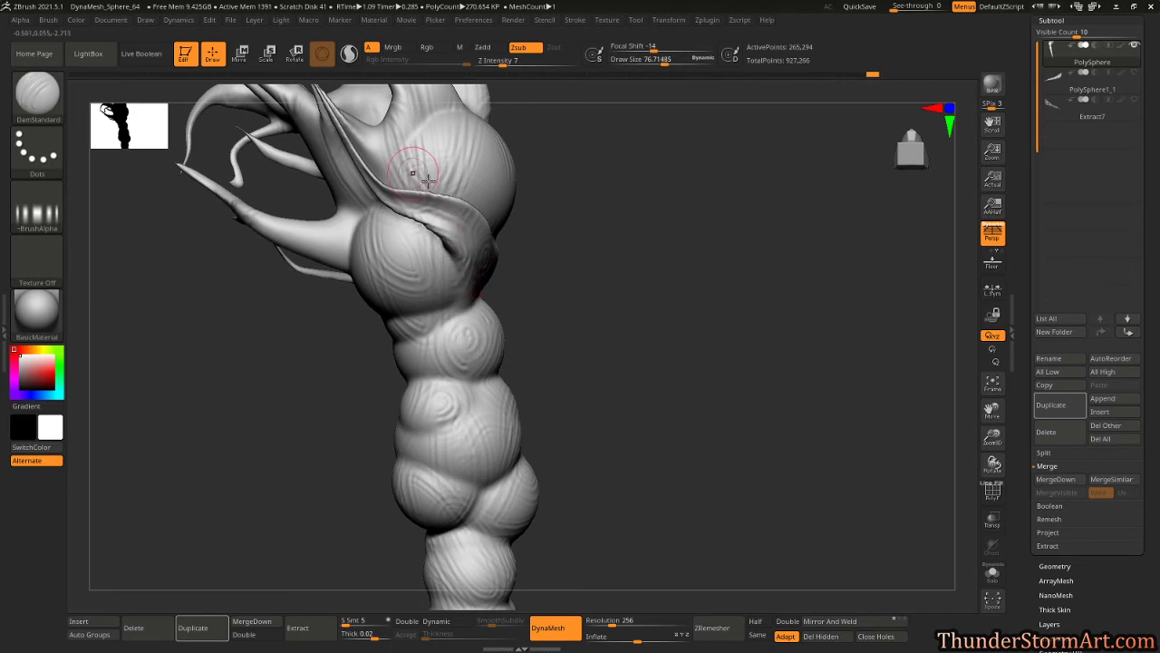
Stroke faint grooves over the large head sphere, its wrapping fold and the nearby tendril bases.
mouse_move(610, 273)
mouse_down()
mouse_move(618, 487)
mouse_move(508, 404)
mouse_up()
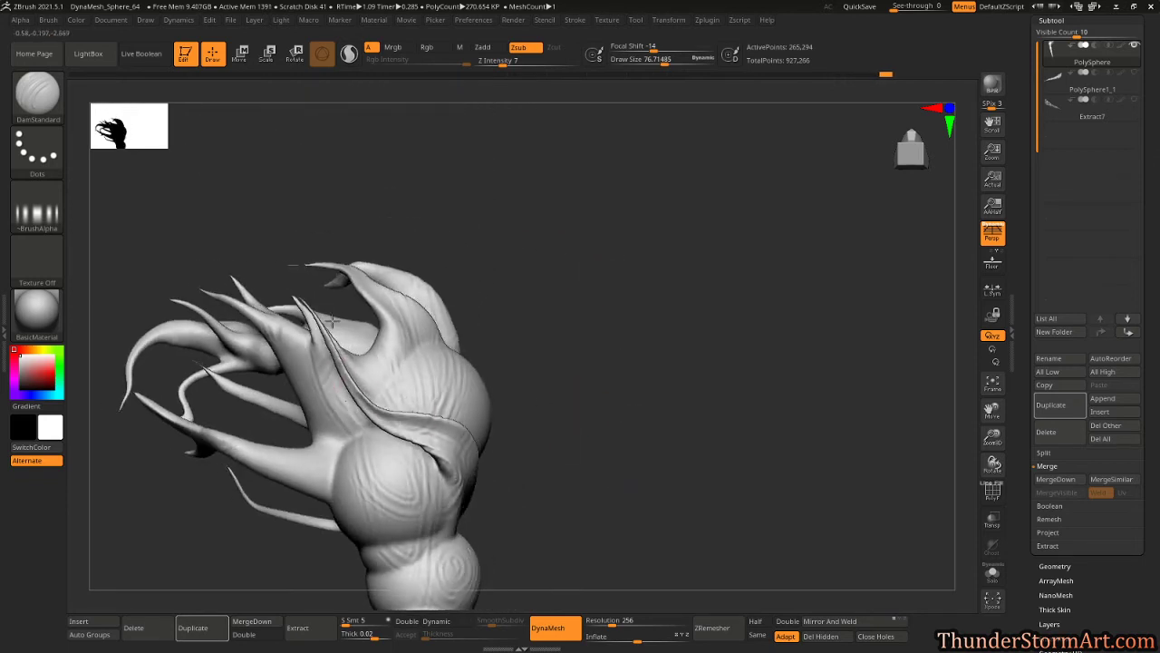
drag(333, 329, 360, 395)
drag(548, 339, 513, 328)
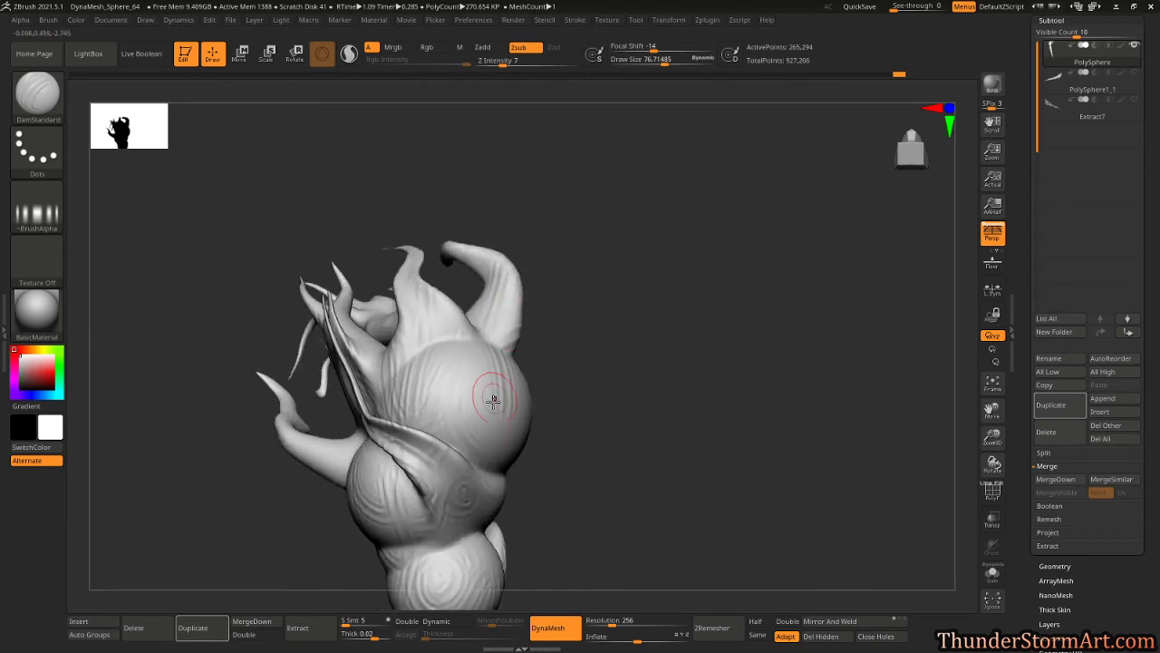
drag(494, 401, 562, 357)
drag(515, 455, 516, 413)
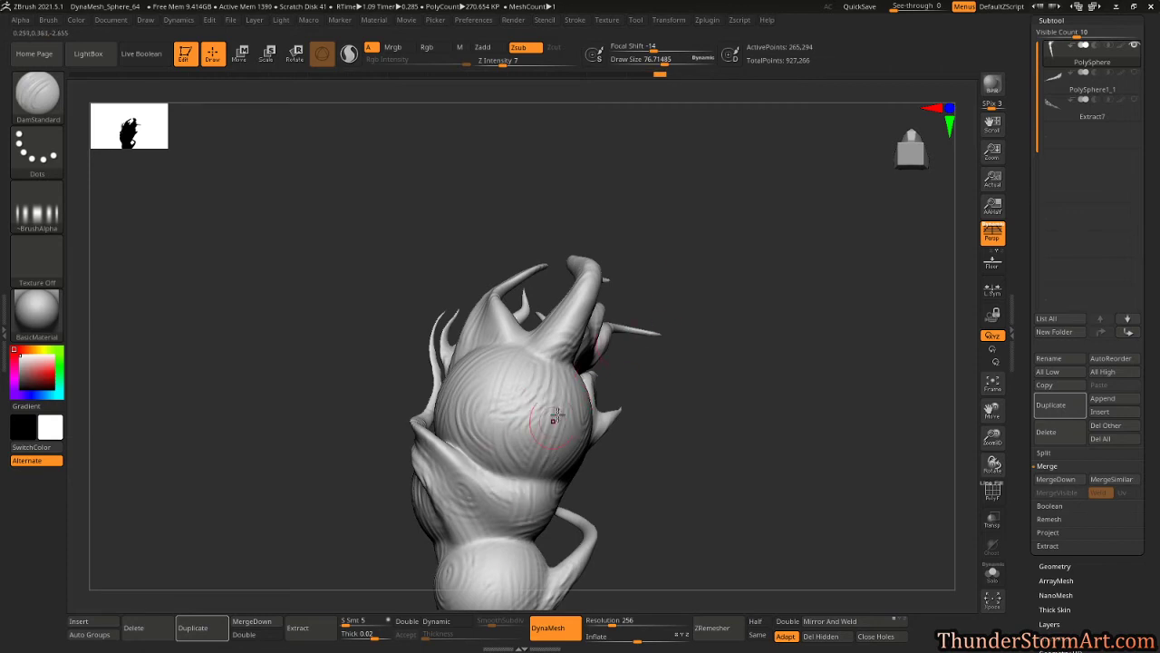
Run faint grooves along the thick outer tendril, the branching upper tendrils and the inner prongs.
drag(674, 253, 507, 337)
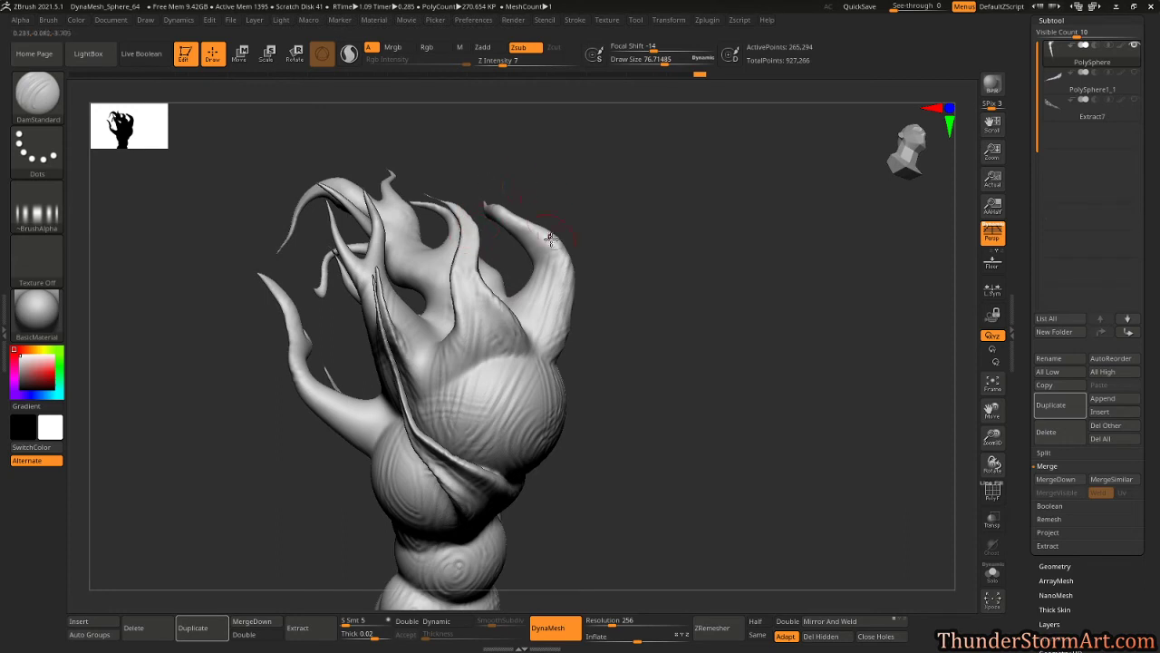
mouse_move(564, 209)
mouse_down()
mouse_move(426, 295)
mouse_move(366, 237)
mouse_up()
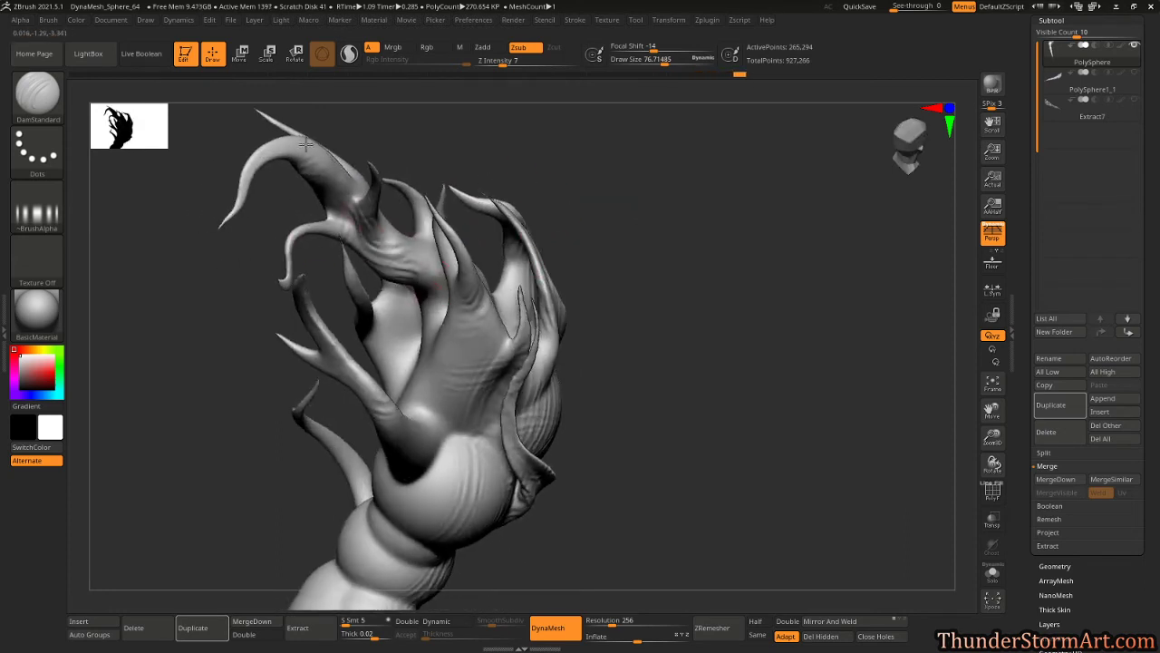
drag(258, 151, 240, 188)
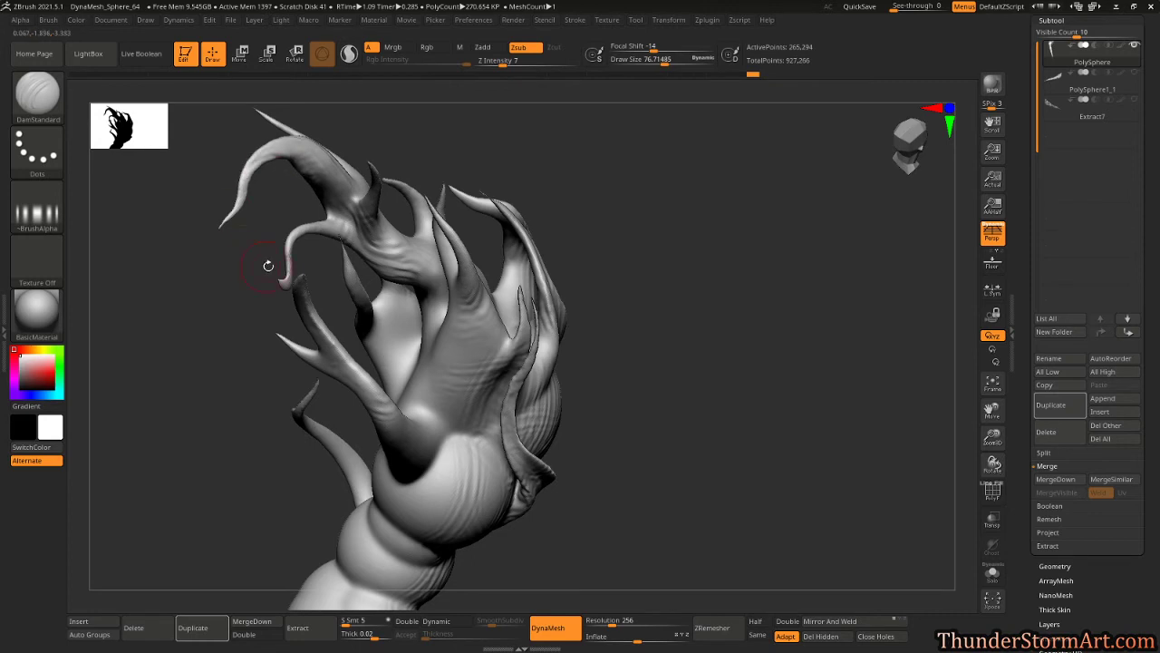
drag(678, 300, 715, 272)
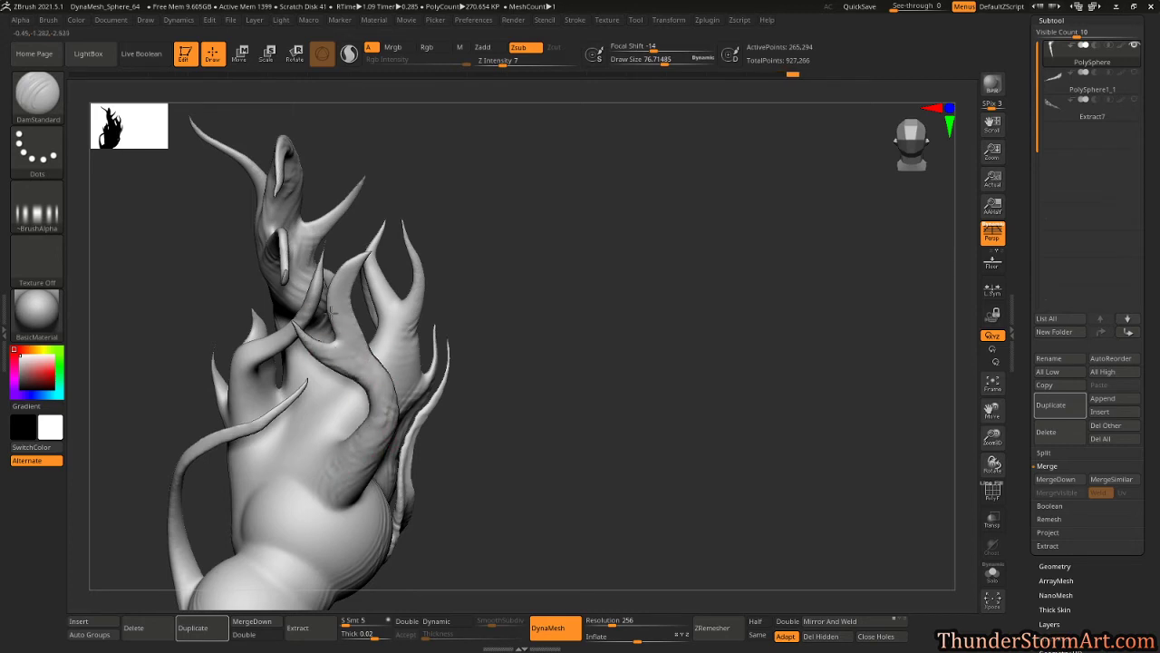
drag(347, 260, 347, 325)
Stroke faint curved grooves over the smooth bulge beneath the branching side tendril and the neck below it.
mouse_move(555, 210)
mouse_down()
mouse_move(492, 215)
mouse_move(467, 247)
mouse_move(492, 260)
mouse_move(614, 261)
mouse_up()
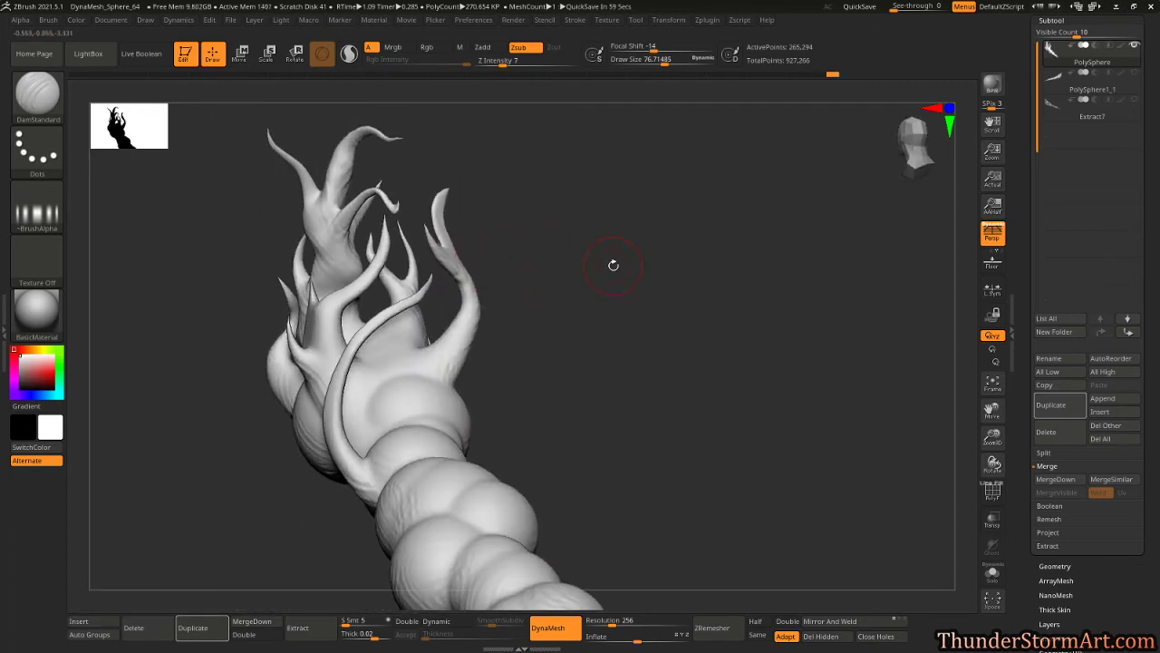
drag(591, 350, 507, 378)
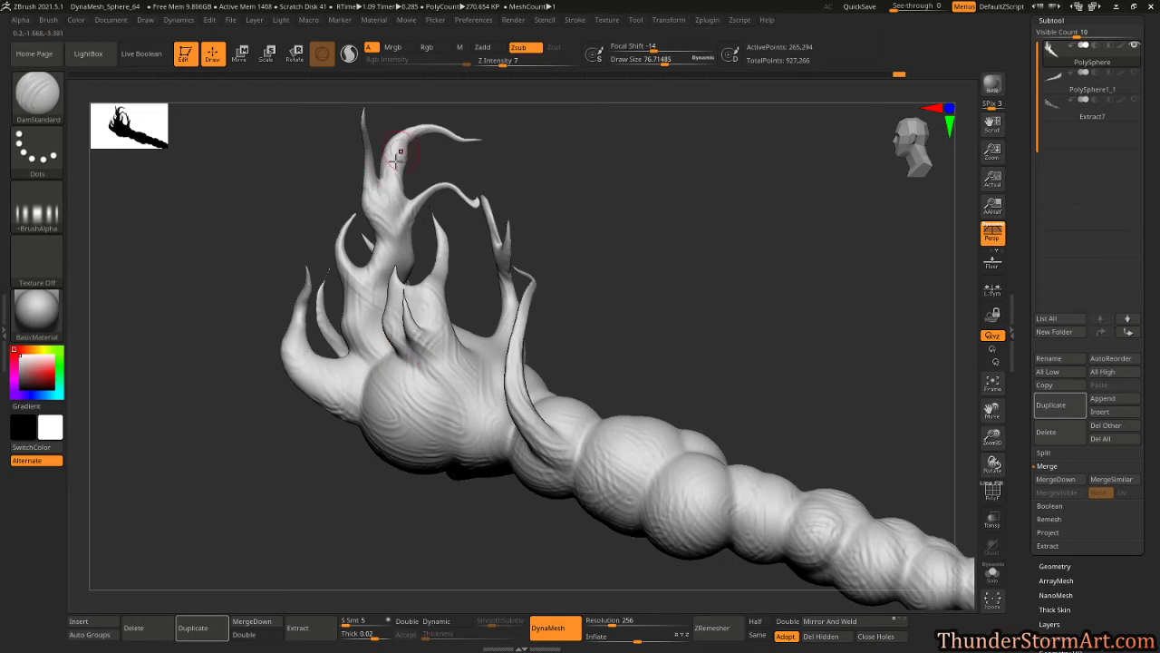
mouse_move(609, 238)
mouse_down()
mouse_move(457, 383)
mouse_move(466, 420)
mouse_up()
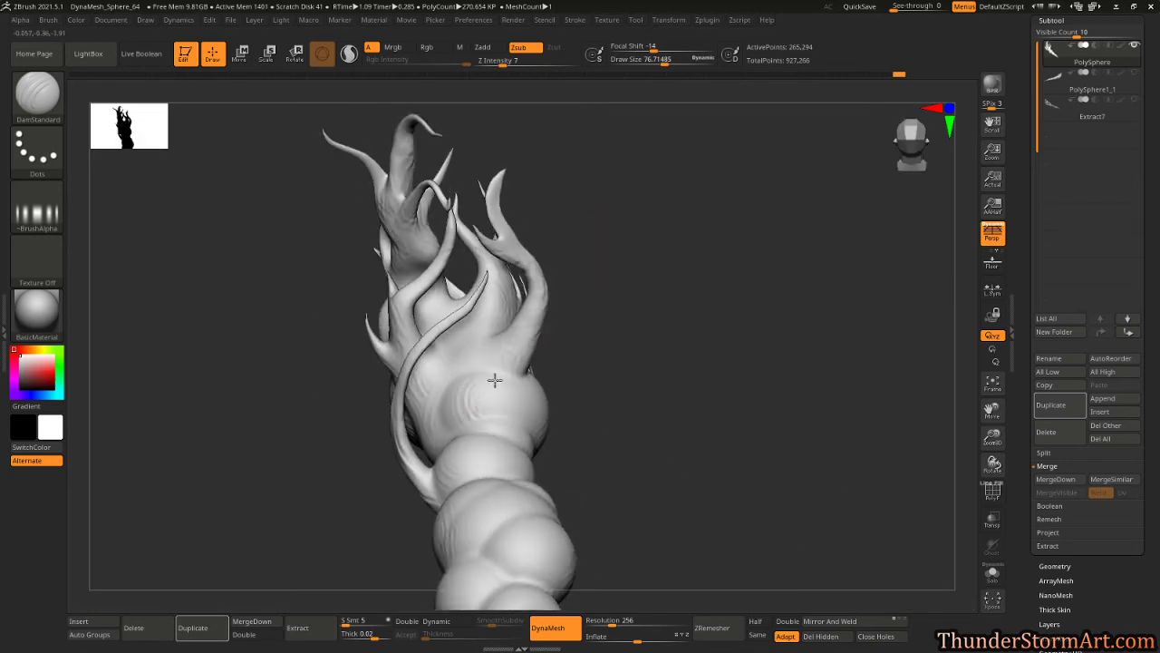
mouse_move(495, 380)
mouse_down()
mouse_move(524, 389)
mouse_move(524, 458)
mouse_move(480, 474)
mouse_move(504, 442)
mouse_up()
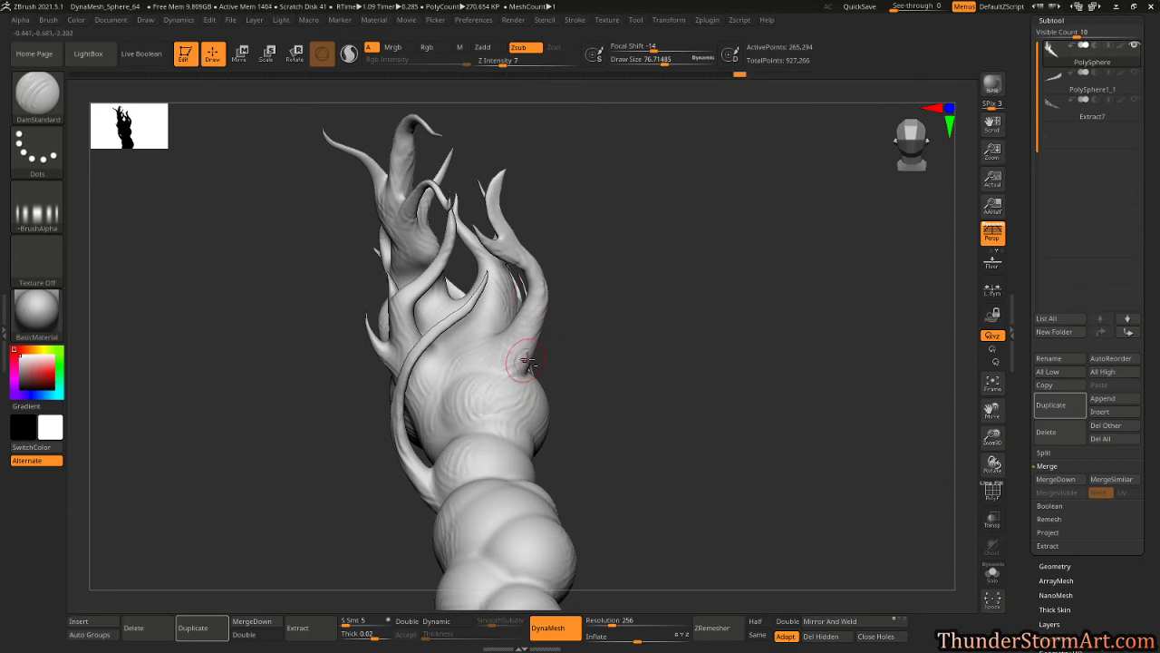
mouse_move(604, 319)
alt+mouse_down()
mouse_move(622, 329)
mouse_move(625, 318)
alt+mouse_up()
drag(624, 318, 681, 378)
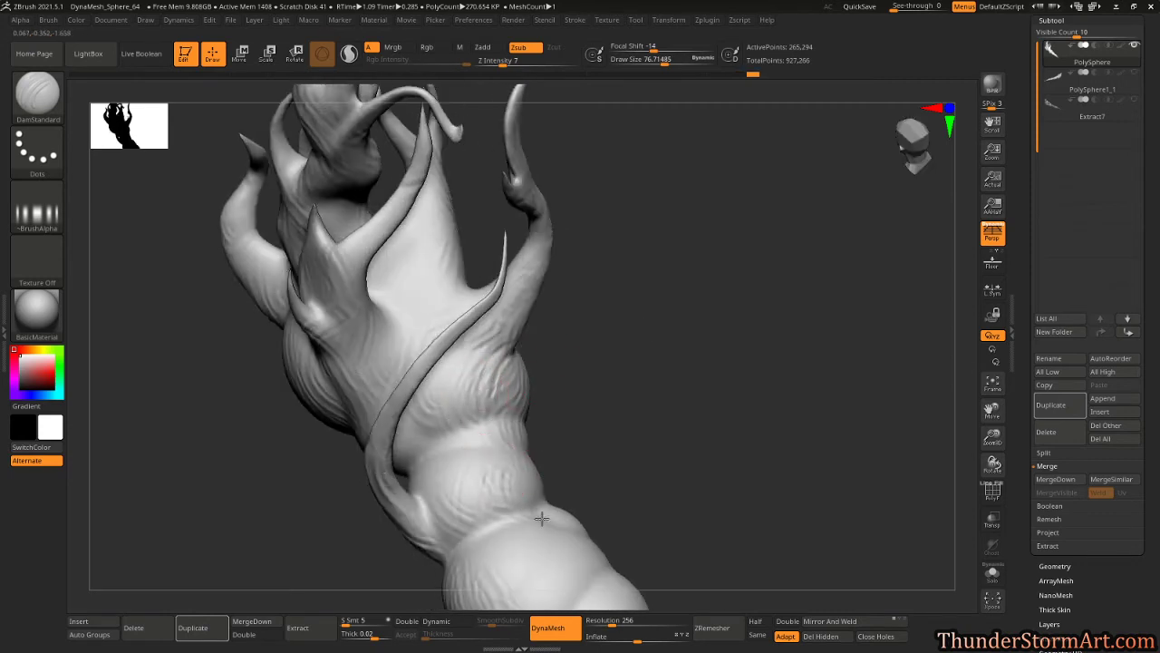
Cover the remaining smooth patches on the large upper shaft bulges below the neck with faint curved grooves.
alt+drag(704, 302, 634, 238)
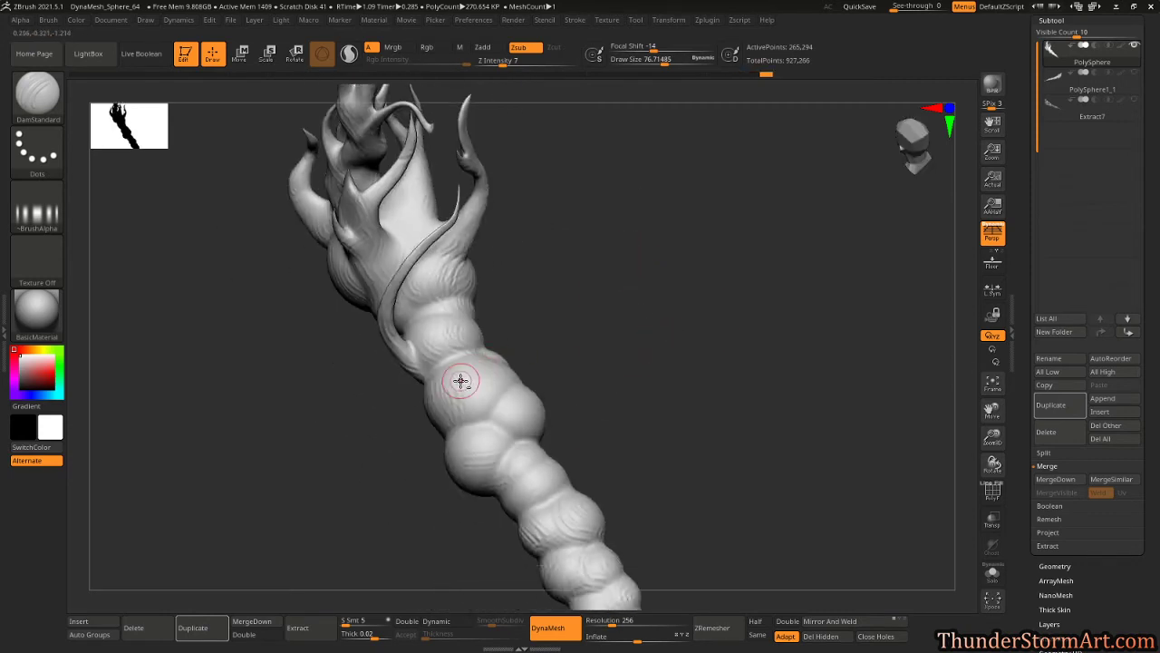
mouse_move(460, 380)
mouse_down()
mouse_move(459, 410)
mouse_move(473, 416)
mouse_up()
drag(483, 357, 484, 413)
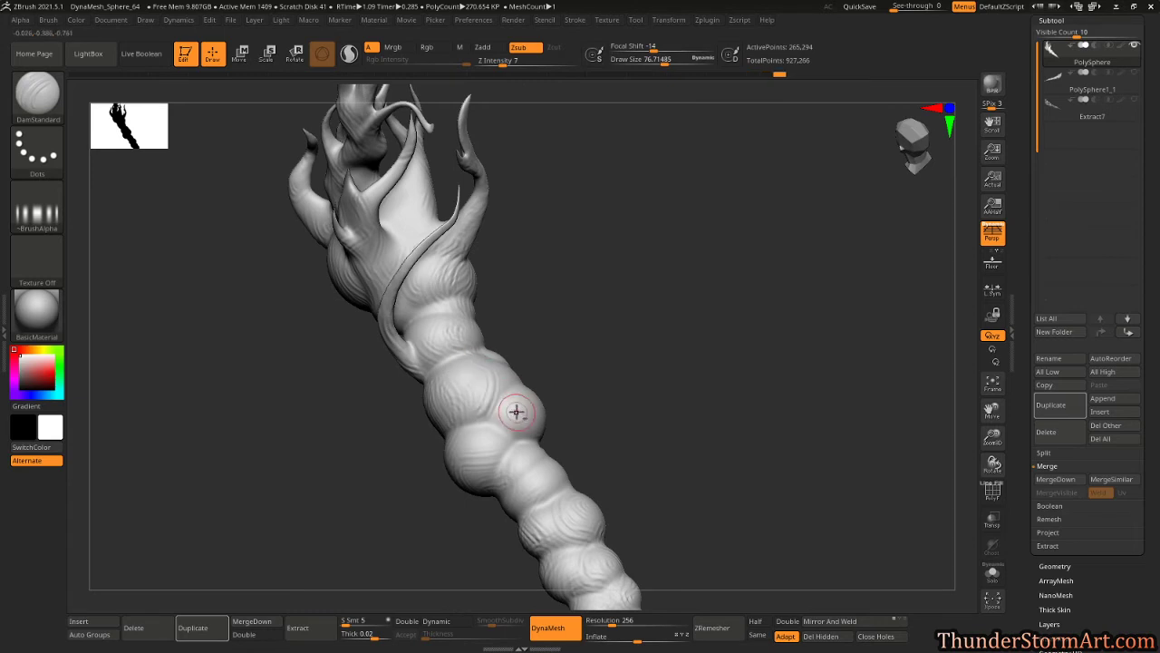
mouse_move(596, 354)
mouse_down()
mouse_move(542, 356)
mouse_move(526, 418)
mouse_up()
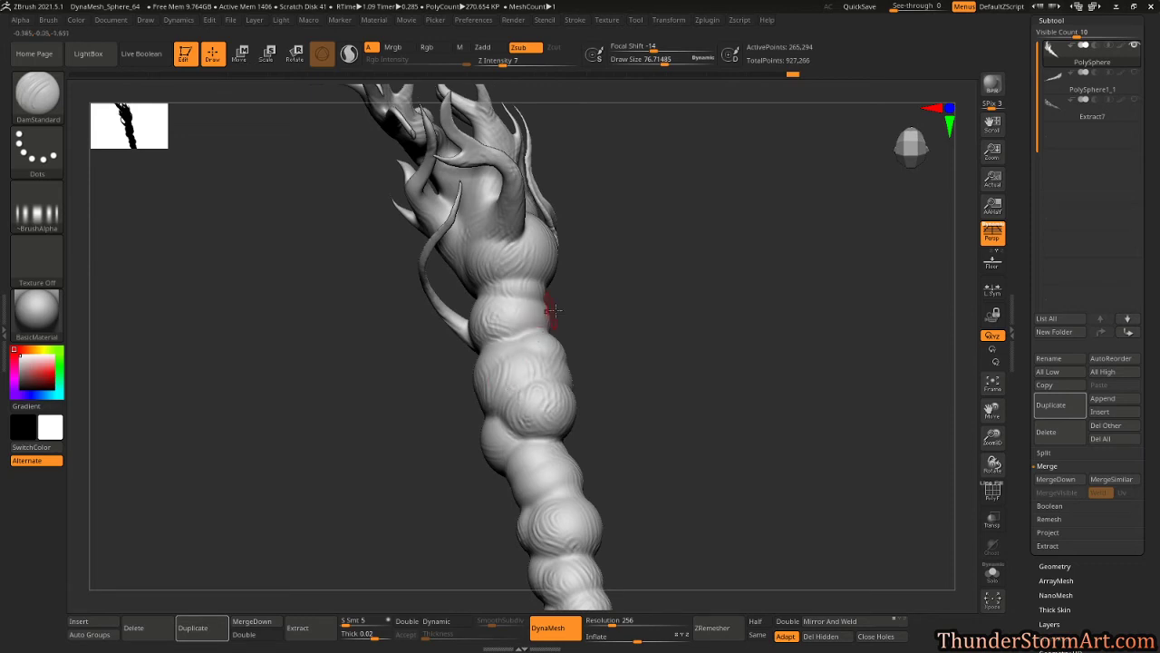
right_drag(546, 320, 554, 487)
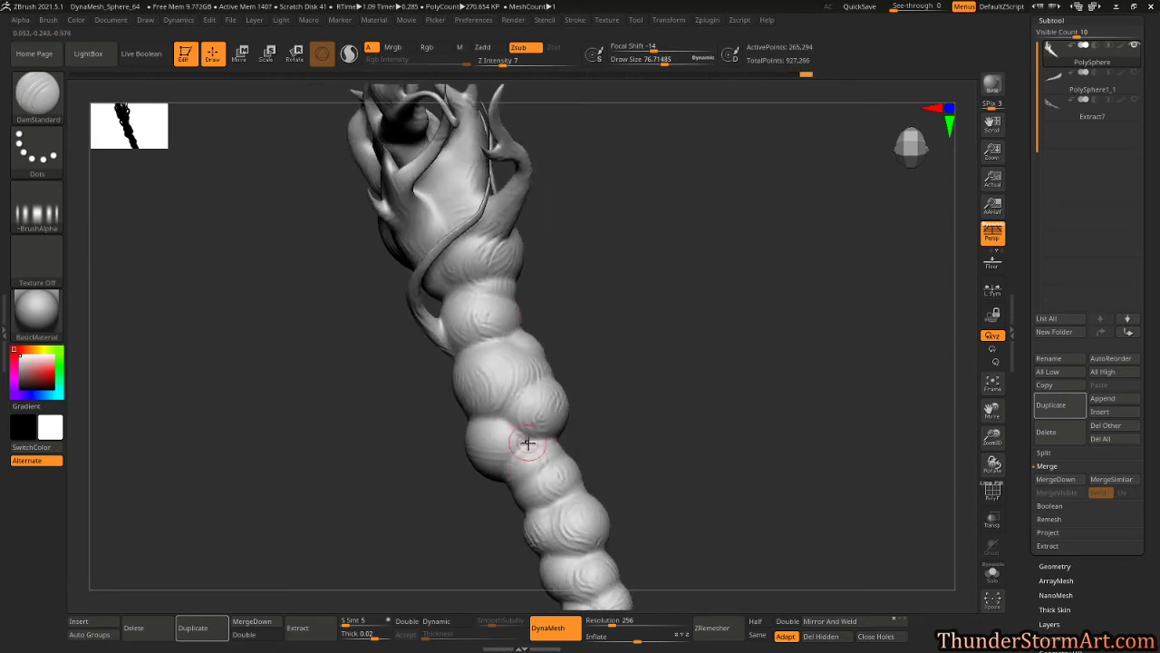
drag(528, 442, 527, 458)
drag(492, 410, 504, 440)
Add faint grooves to the smooth spots on the small lower shaft bulges near the pointed tip.
mouse_move(689, 282)
right_down()
mouse_move(653, 342)
mouse_move(614, 292)
mouse_move(575, 311)
mouse_move(506, 377)
mouse_move(574, 401)
mouse_move(448, 377)
right_up()
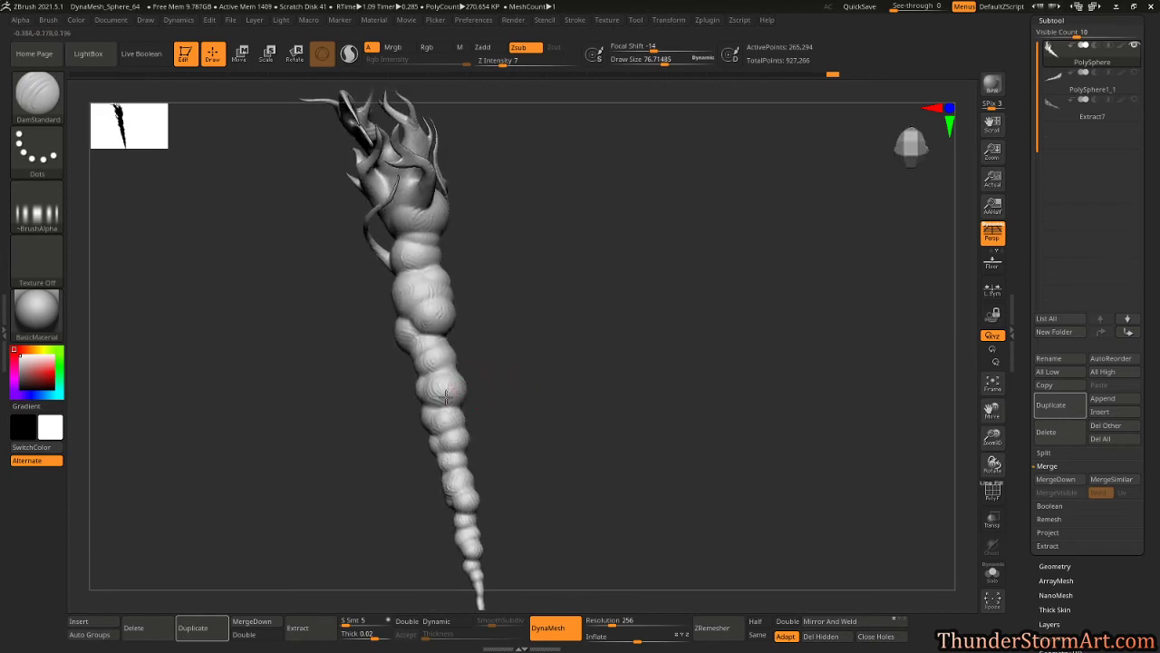
mouse_move(546, 425)
right_down()
mouse_move(583, 399)
mouse_move(556, 330)
right_up()
right_drag(500, 416, 479, 418)
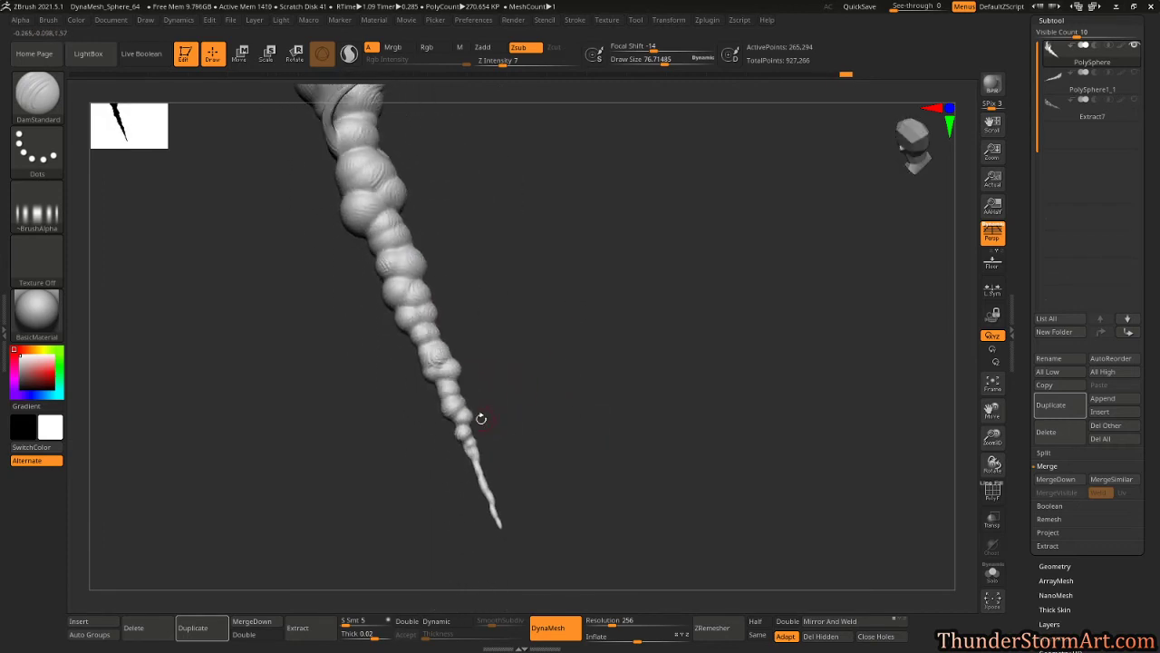
drag(463, 420, 468, 439)
right_drag(516, 445, 500, 453)
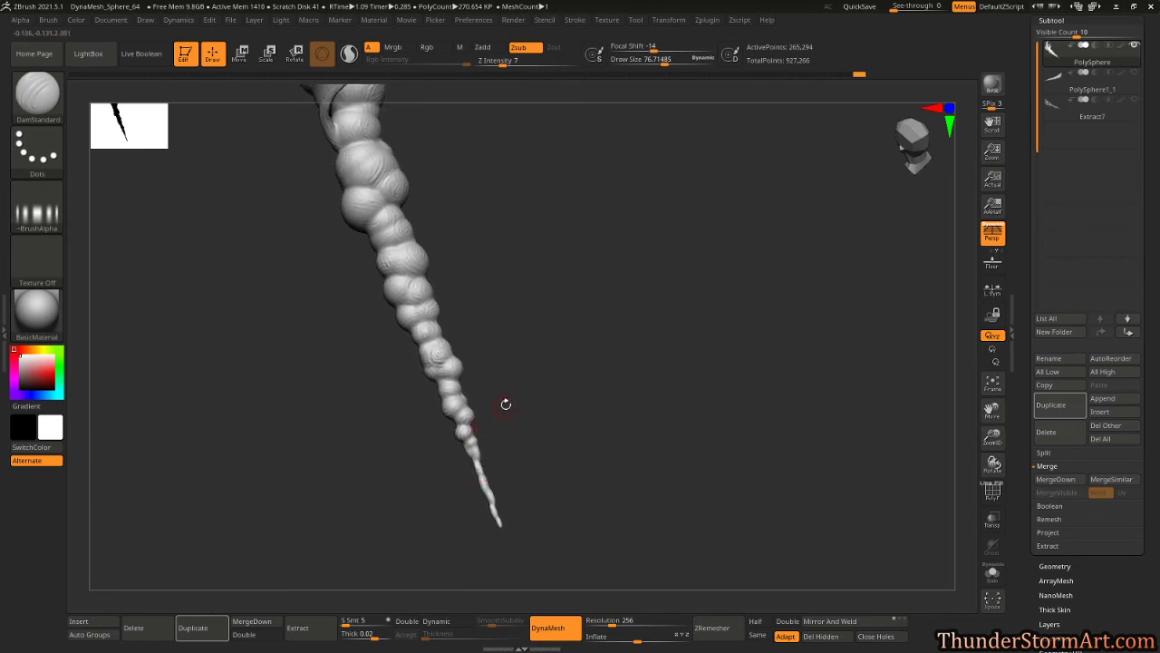
Turn to the shaft's other sides and groove the bulges that are still smooth along its upper and middle length.
right_drag(506, 404, 490, 334)
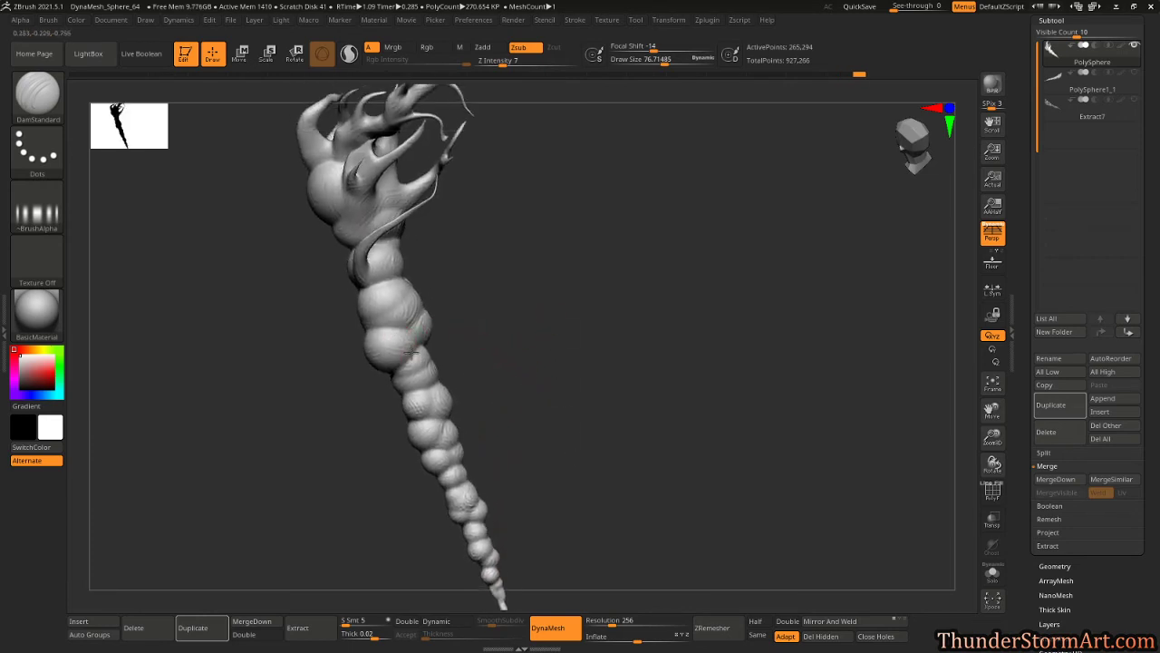
drag(390, 316, 423, 308)
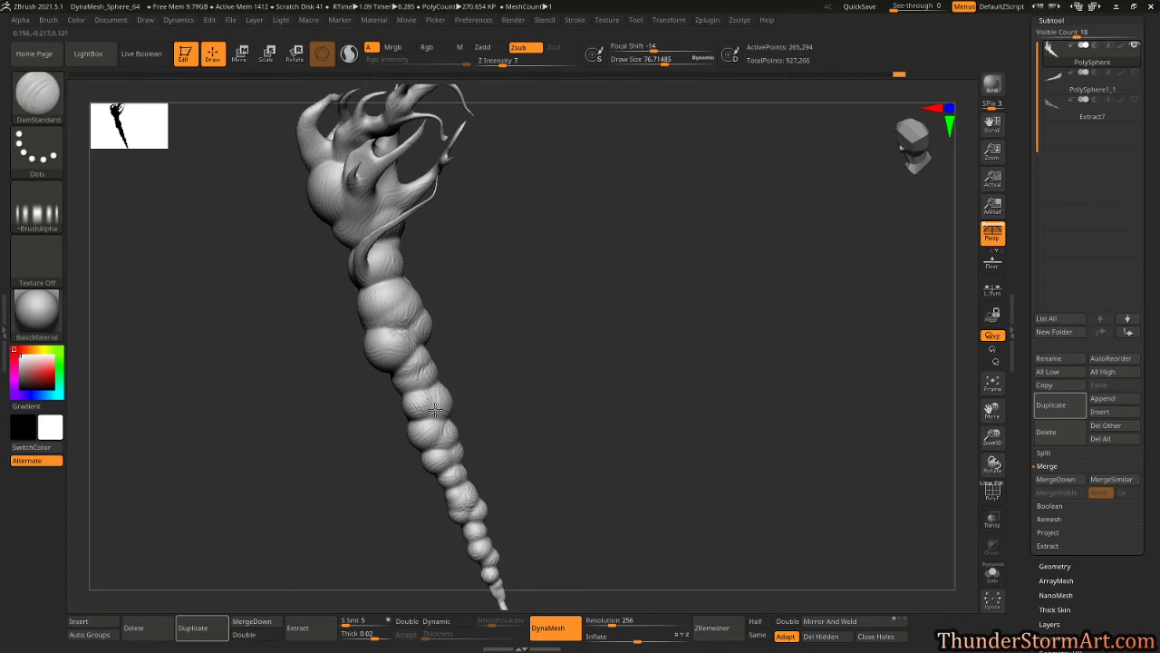
mouse_move(435, 410)
right_down()
mouse_move(541, 293)
mouse_move(435, 396)
right_up()
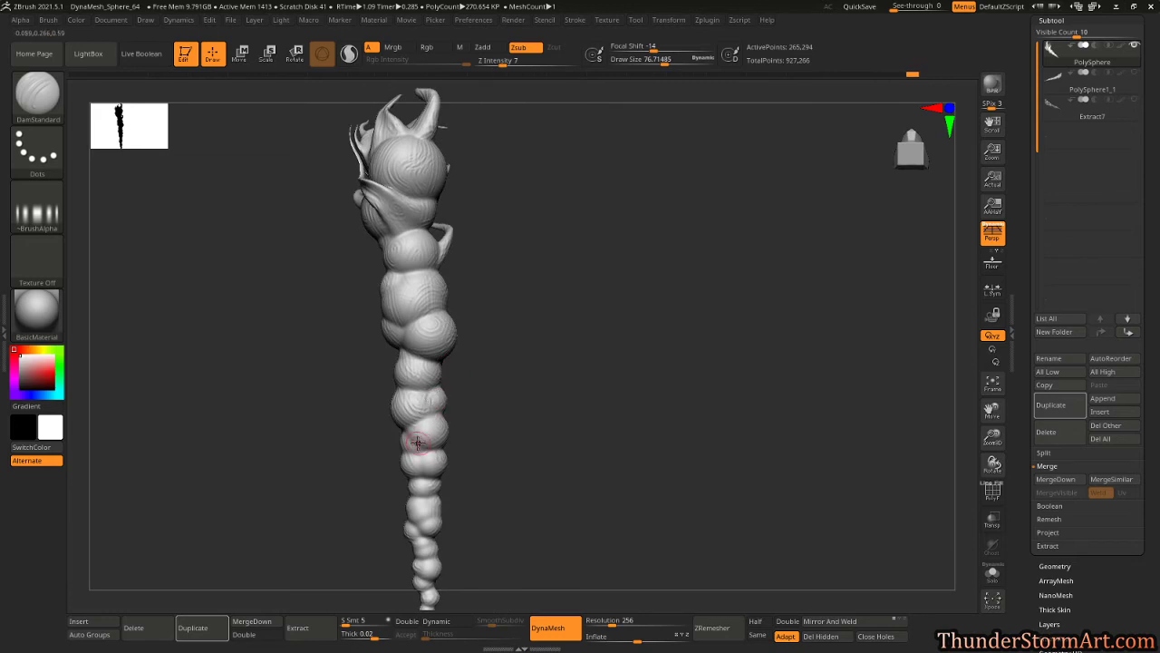
right_drag(519, 363, 493, 347)
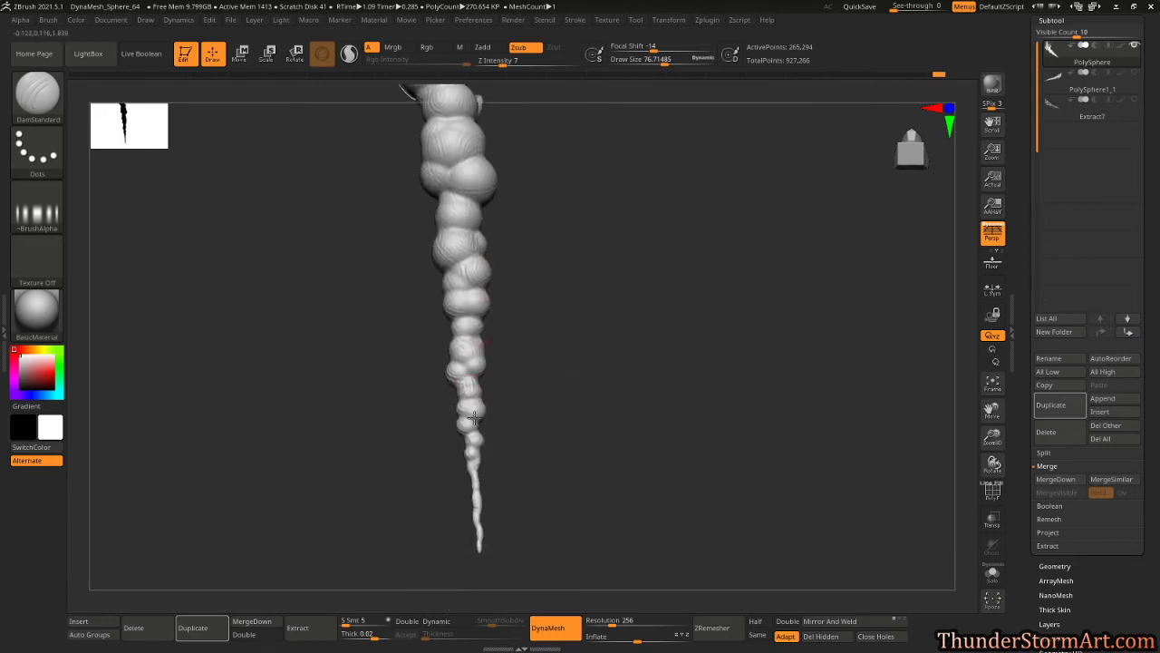
right_drag(540, 303, 504, 337)
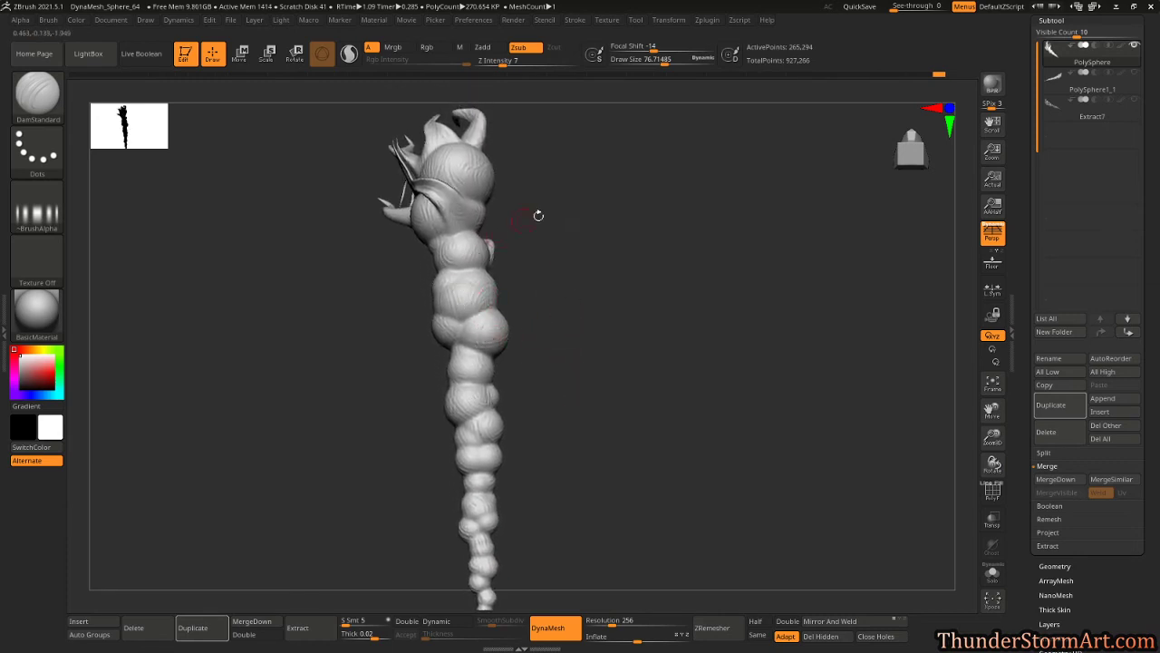
Run faint grooves along the long upper tendrils and the lower branching tendril, working from the head end.
right_drag(536, 215, 432, 320)
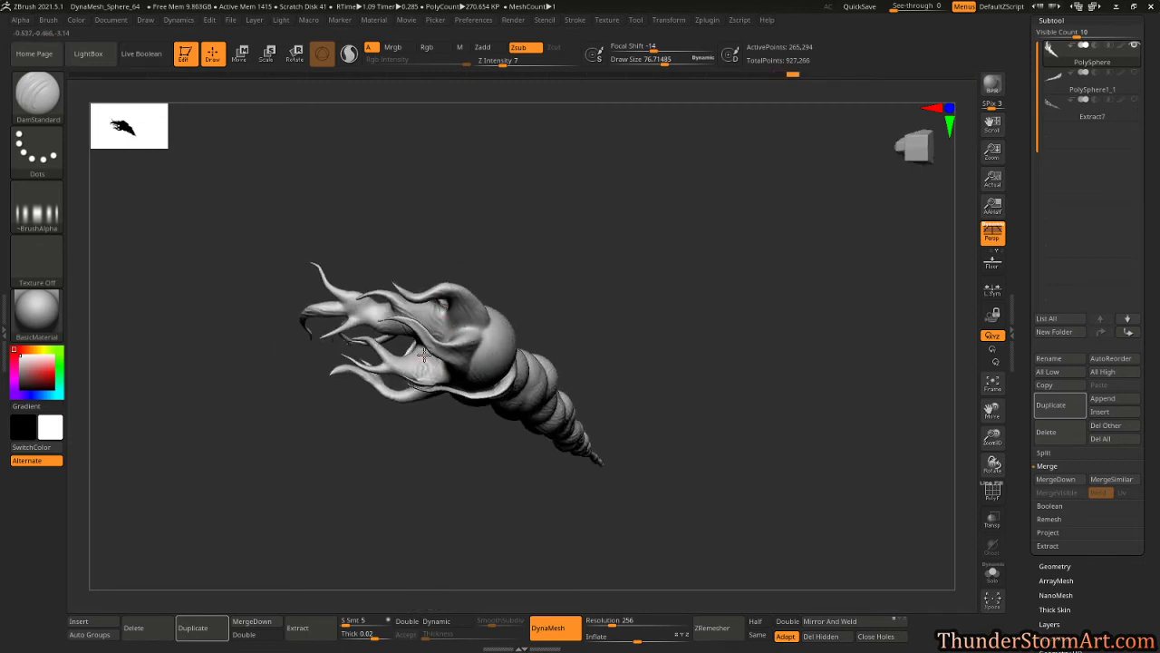
drag(339, 296, 350, 300)
right_drag(545, 304, 557, 296)
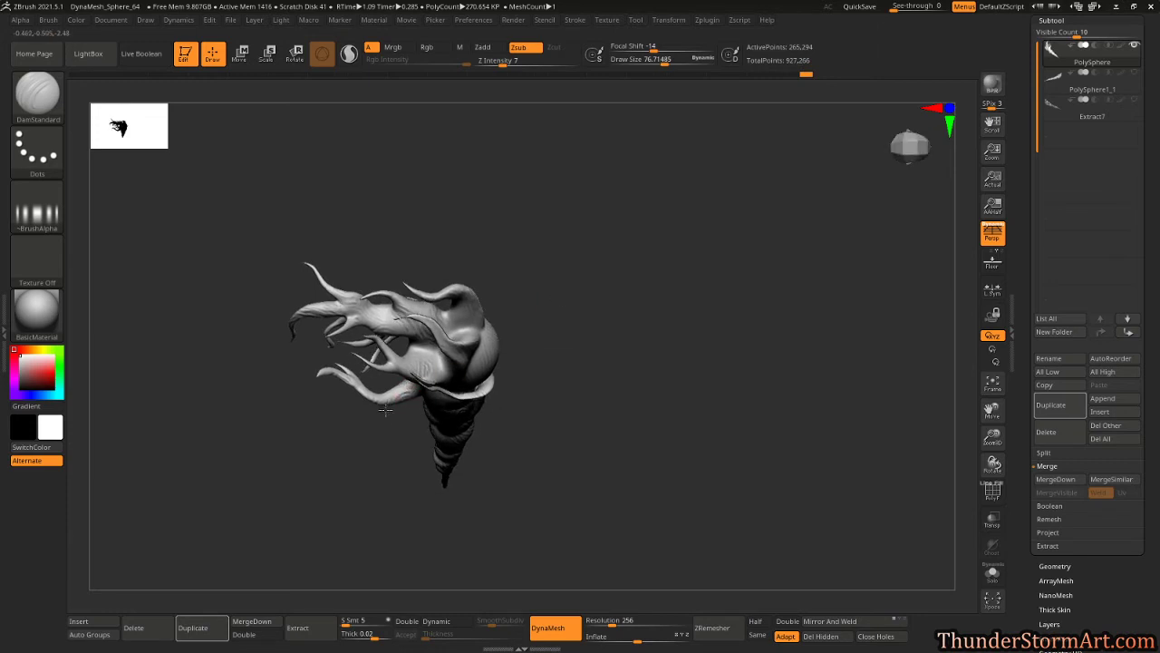
right_drag(540, 353, 487, 389)
drag(487, 389, 481, 344)
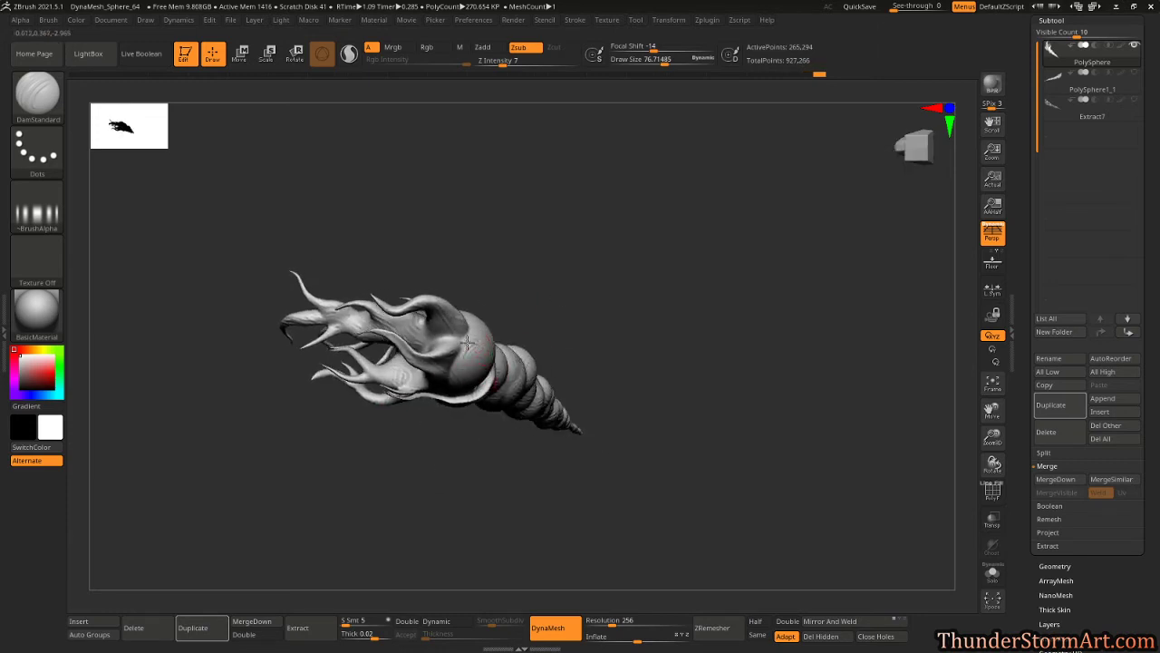
Deepen the groove texture across the large head sphere and the fold wrapping around its base.
mouse_move(467, 341)
right_down()
mouse_move(590, 280)
mouse_move(474, 351)
right_up()
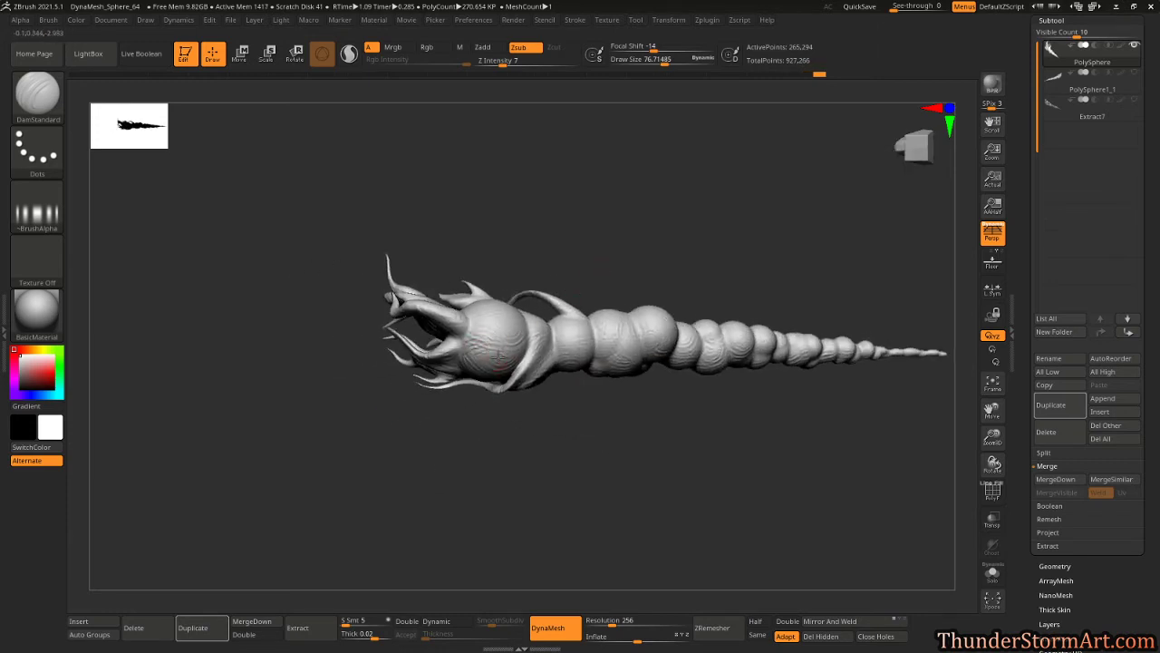
drag(498, 356, 514, 306)
mouse_move(515, 307)
right_down()
mouse_move(560, 238)
mouse_move(546, 307)
right_up()
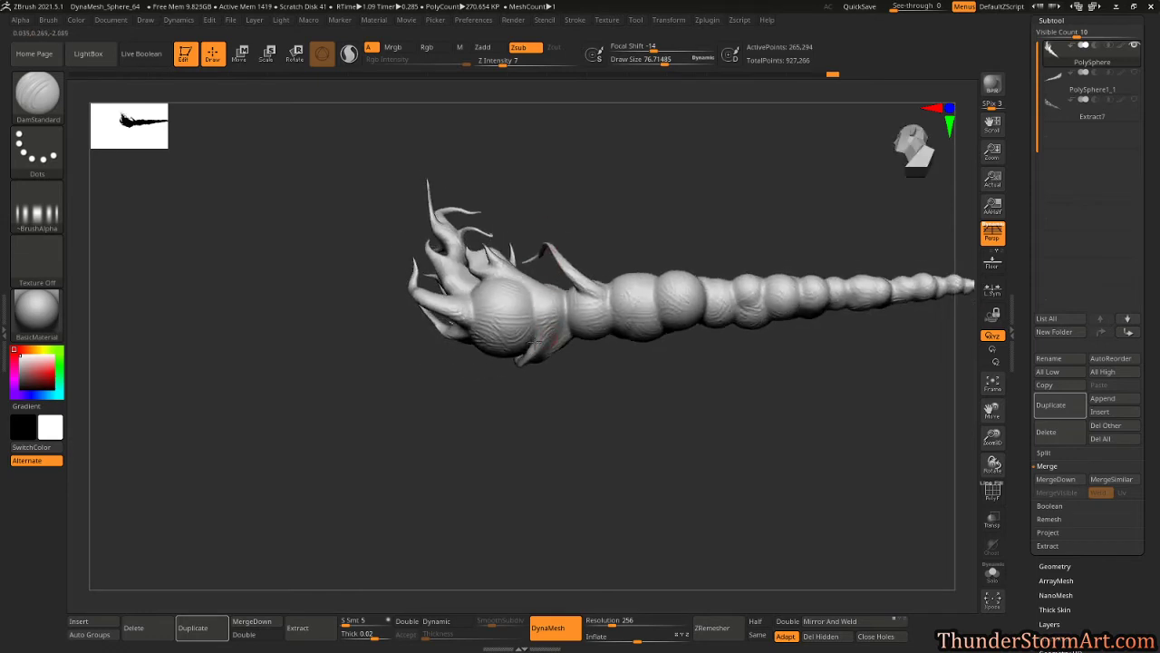
drag(537, 340, 564, 293)
Add fine grooves along the head's curved prongs, their bases and the stems of the upper tendrils.
alt+right_drag(703, 143, 530, 288)
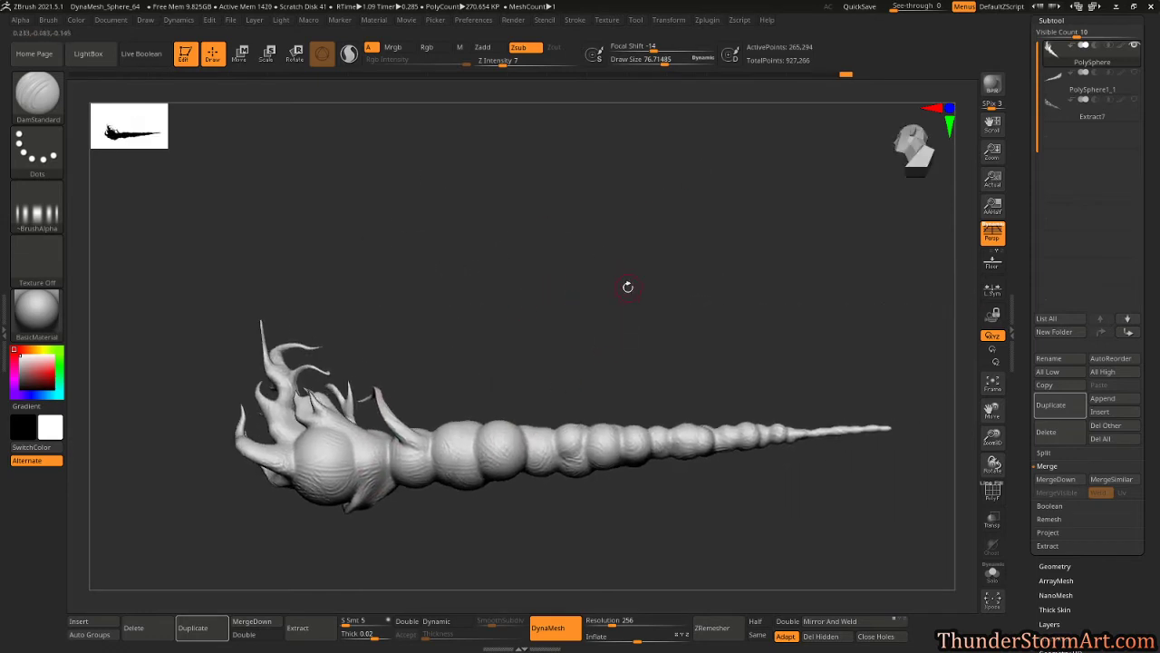
right_drag(628, 286, 562, 372)
right_drag(535, 265, 661, 227)
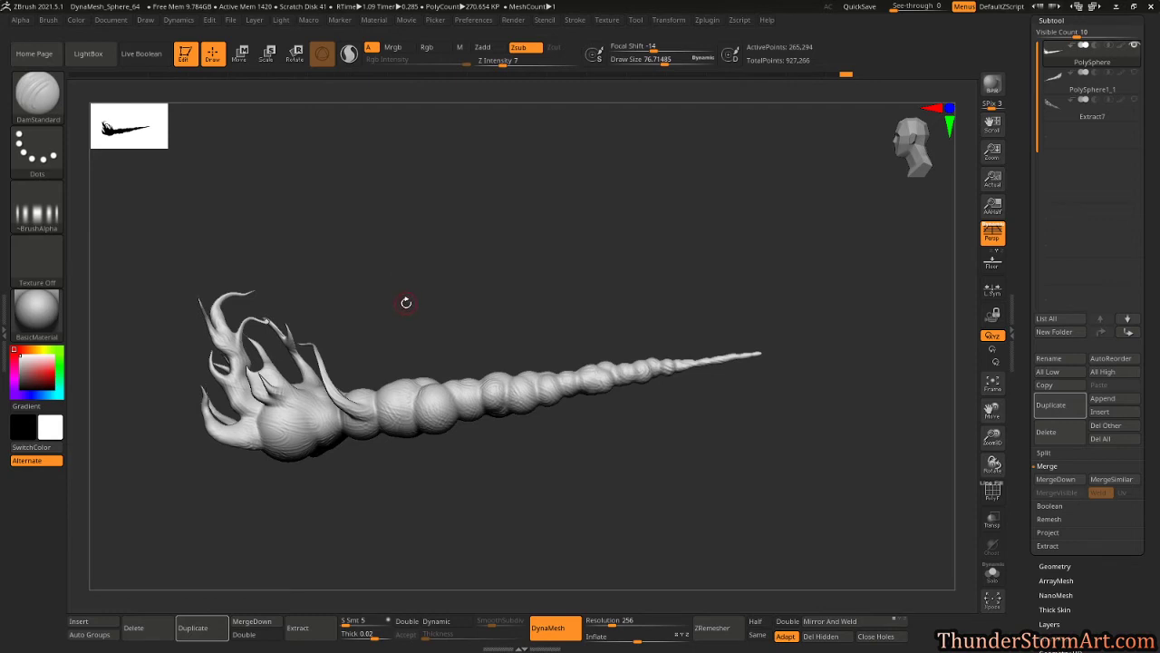
mouse_move(406, 302)
mouse_down()
mouse_move(492, 272)
mouse_move(494, 317)
mouse_up()
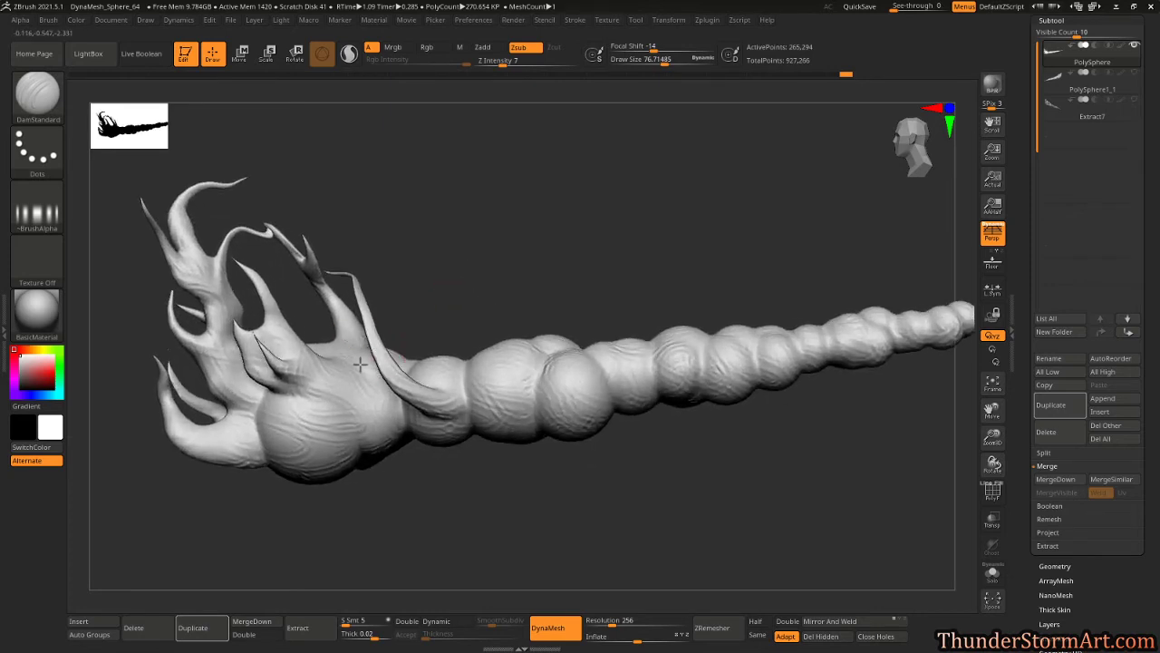
drag(241, 438, 254, 366)
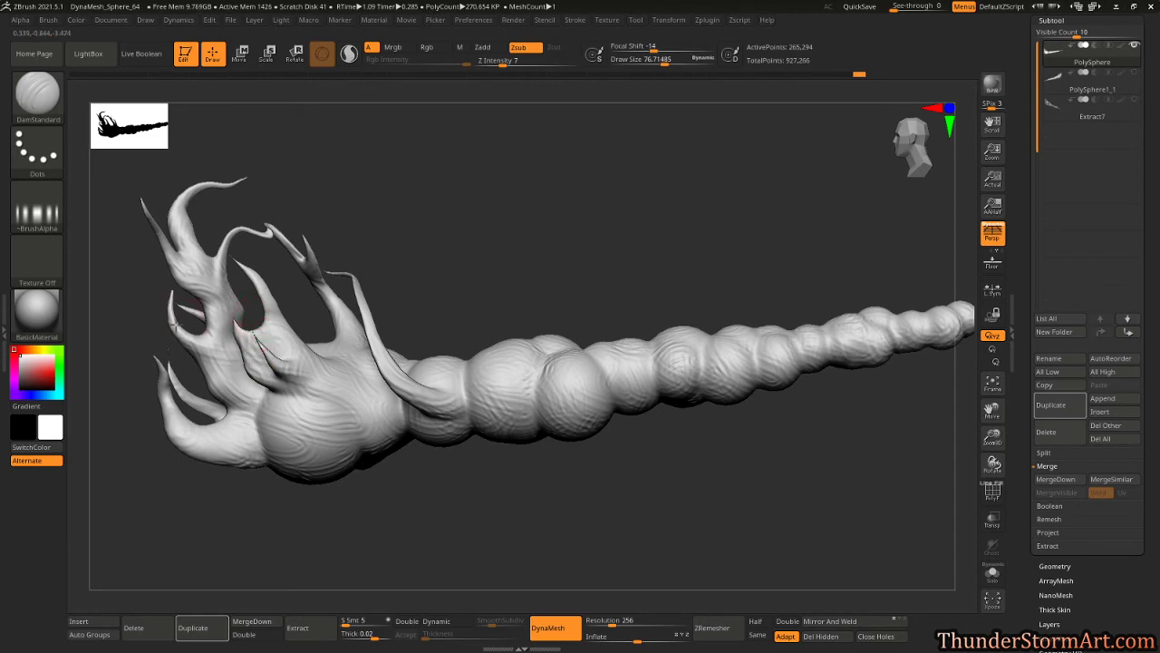
drag(184, 272, 191, 236)
drag(251, 283, 263, 294)
drag(344, 306, 356, 345)
drag(415, 256, 405, 310)
drag(368, 243, 365, 265)
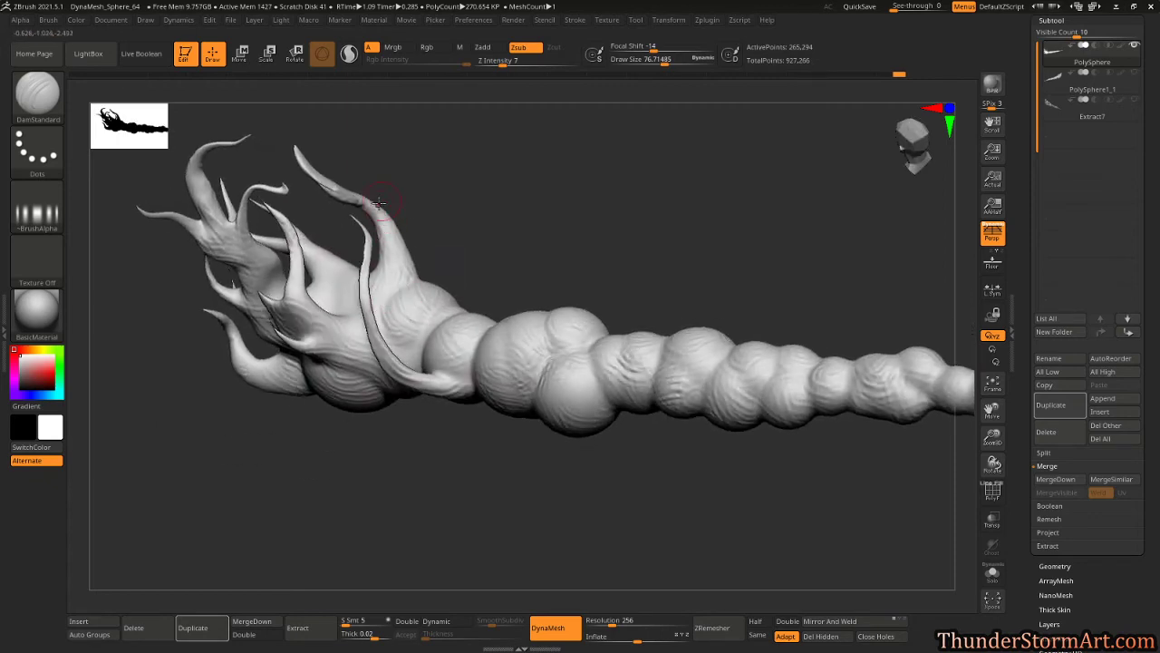
Groove the branching side tendril and touch up the bulge and neck where it joins the head.
drag(381, 185, 327, 203)
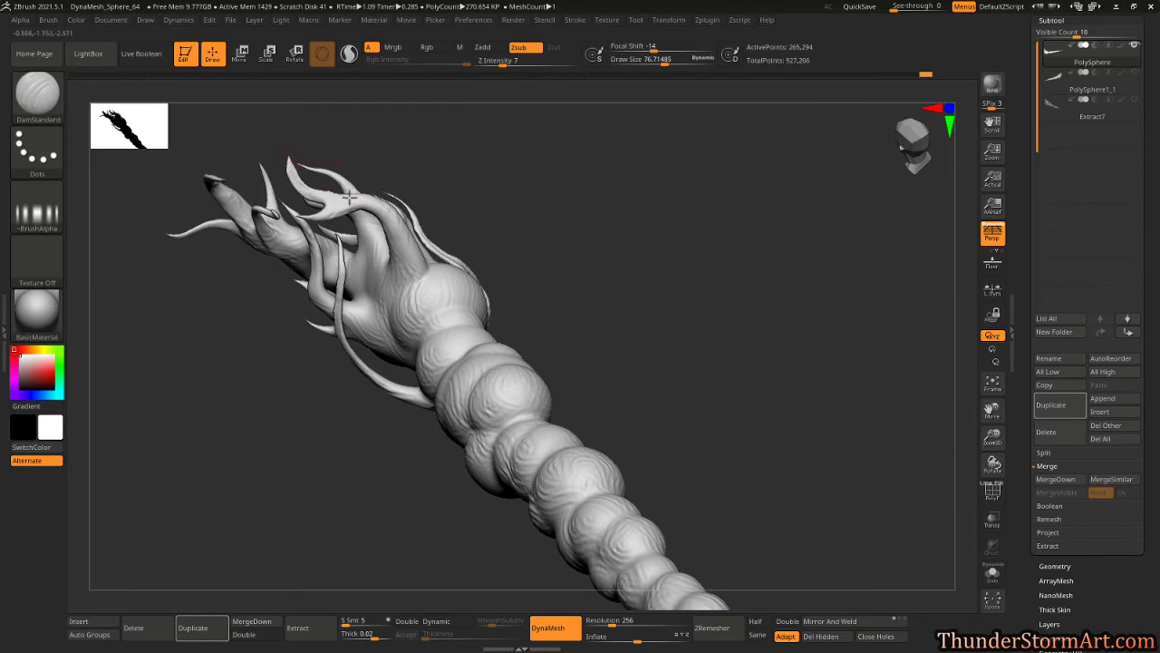
drag(444, 216, 383, 329)
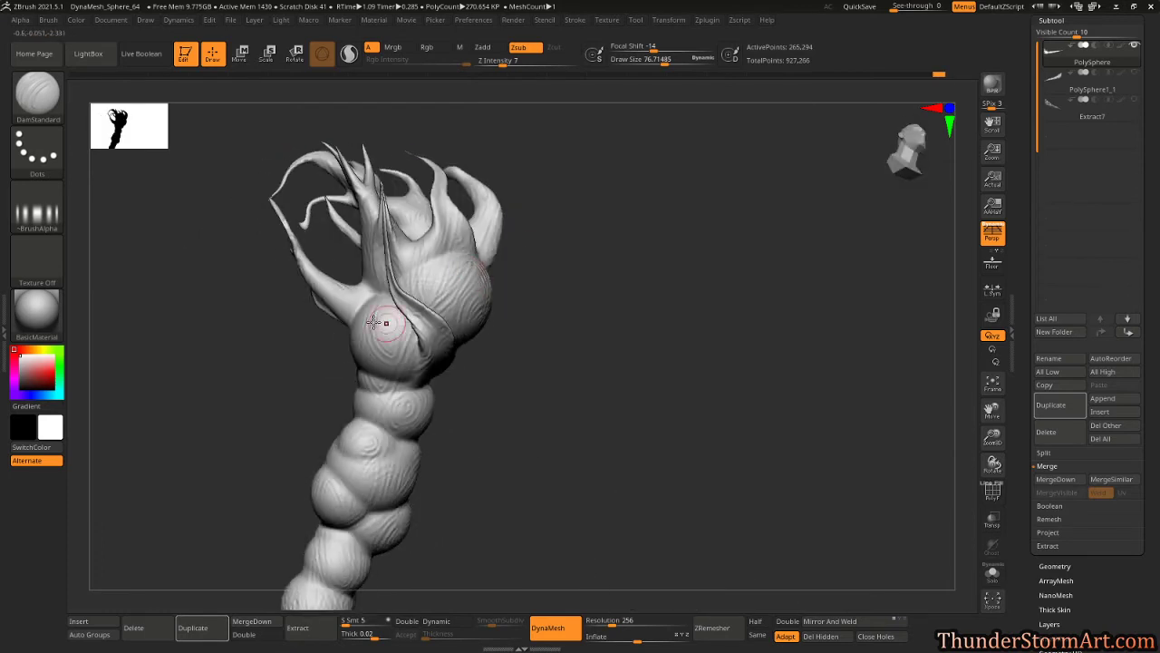
drag(598, 265, 347, 324)
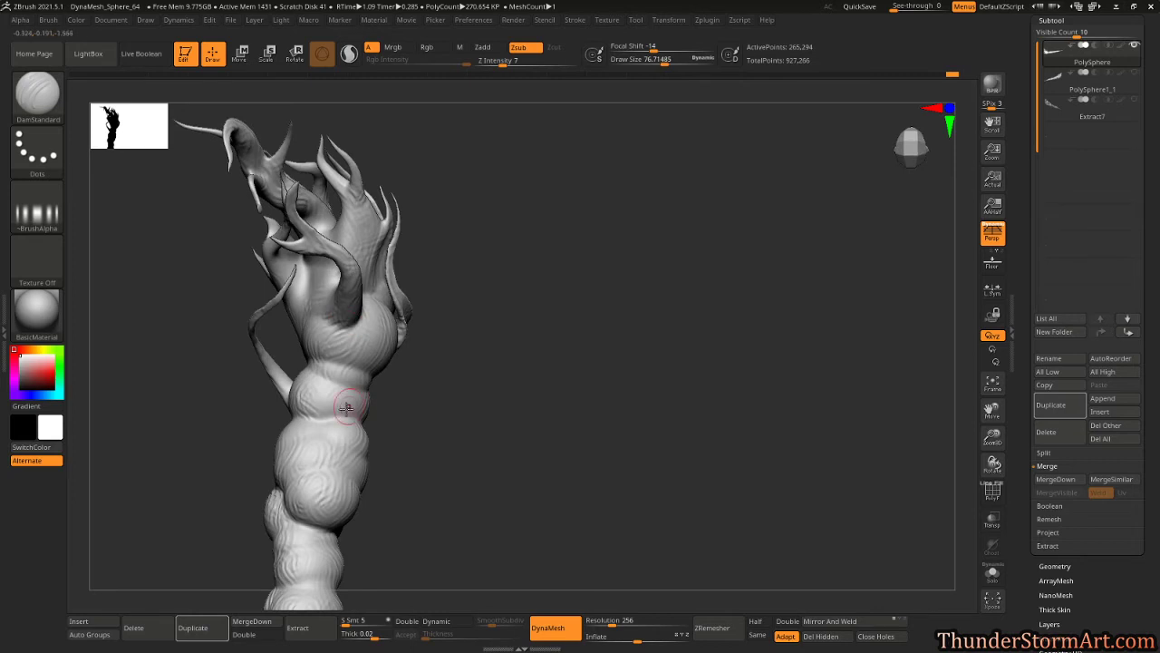
drag(517, 302, 308, 363)
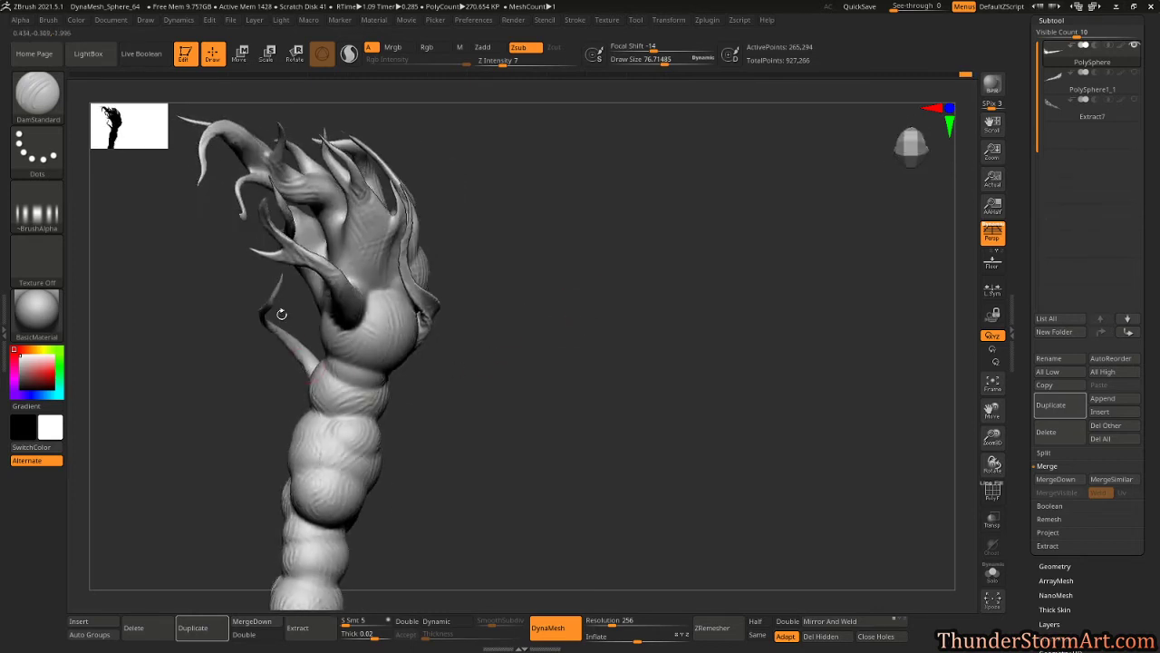
Fill the smooth areas between the tendrils and inside the head's hollow with faint grooves from several angles.
alt+click(299, 228)
drag(303, 221, 320, 253)
drag(520, 243, 490, 260)
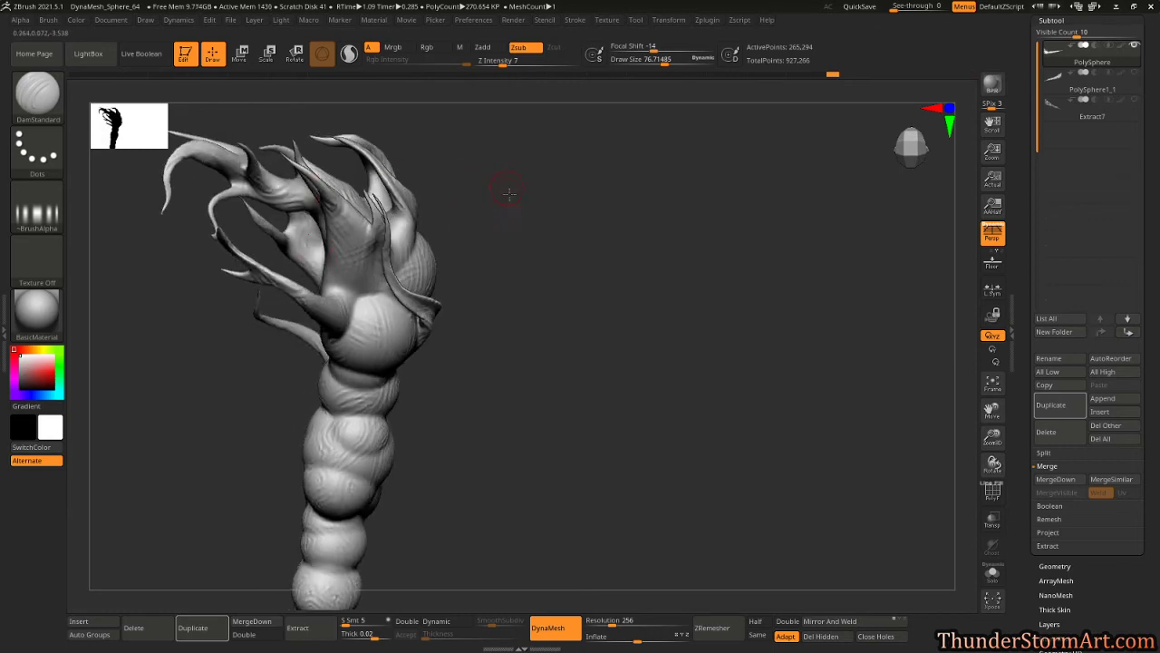
mouse_move(504, 189)
mouse_down()
mouse_move(518, 266)
mouse_move(399, 233)
mouse_up()
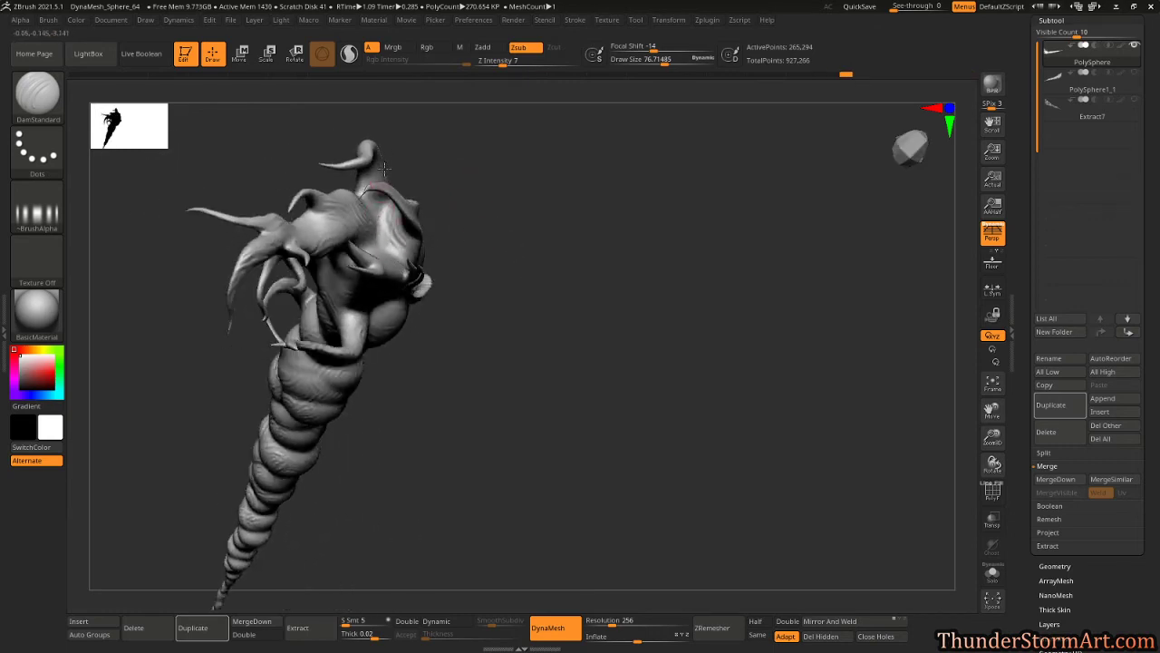
mouse_move(387, 174)
mouse_down()
mouse_move(468, 231)
mouse_move(437, 257)
mouse_up()
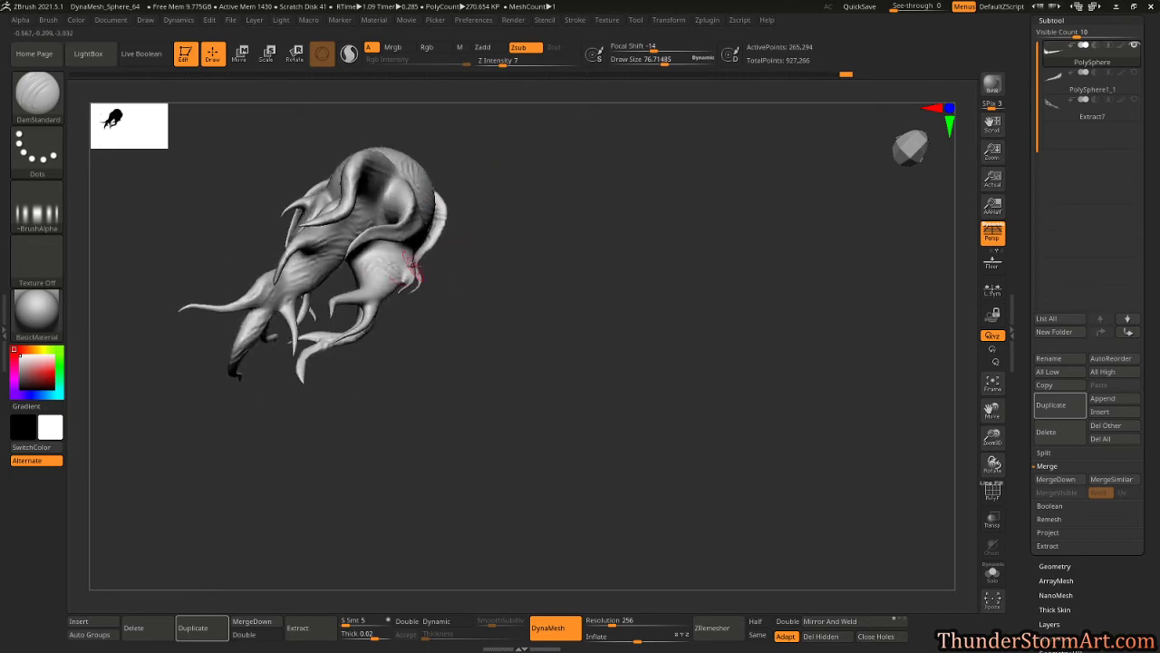
mouse_move(372, 288)
mouse_down()
mouse_move(406, 245)
mouse_move(563, 233)
mouse_move(535, 231)
mouse_up()
mouse_move(330, 210)
shift+mouse_down()
mouse_move(316, 238)
mouse_move(324, 254)
shift+mouse_up()
mouse_move(454, 191)
mouse_down()
mouse_move(701, 334)
mouse_move(683, 334)
mouse_move(787, 468)
mouse_move(694, 305)
mouse_move(633, 450)
mouse_up()
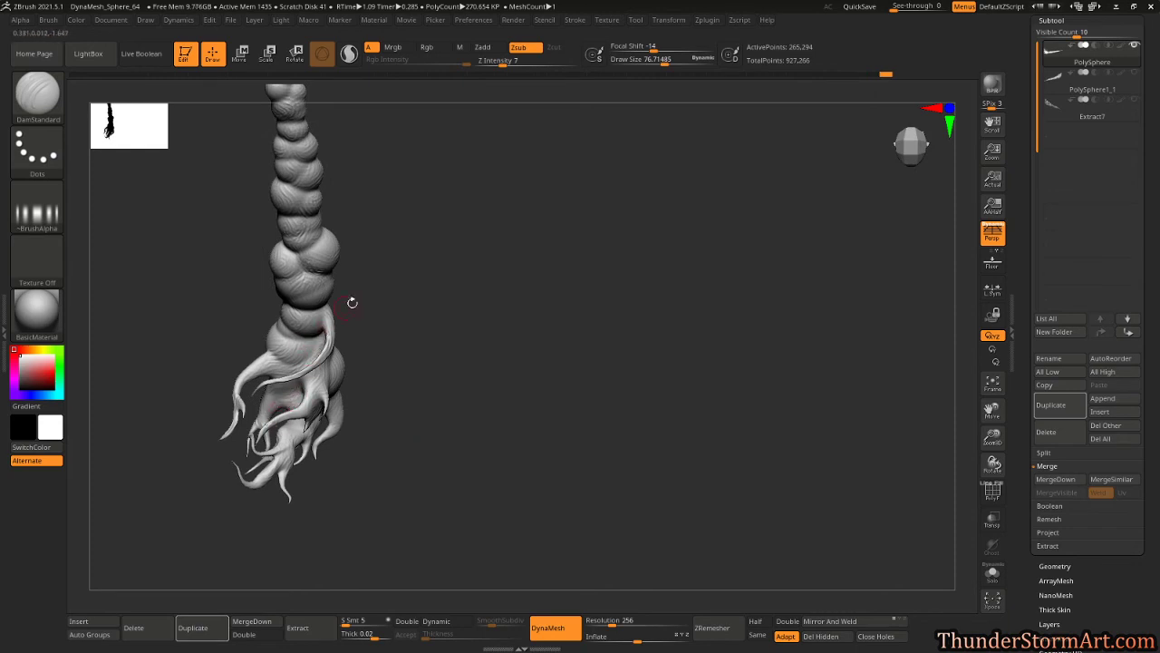
Set DamStandard to Z Intensity 15 and Draw Size about 124, and carve stronger grooves into the large shaft bulges below the head.
mouse_move(395, 281)
mouse_down()
mouse_move(384, 269)
mouse_move(496, 275)
mouse_move(580, 344)
mouse_move(619, 360)
mouse_move(671, 358)
mouse_move(642, 379)
mouse_move(611, 365)
mouse_move(628, 378)
mouse_move(689, 339)
mouse_move(572, 127)
mouse_up()
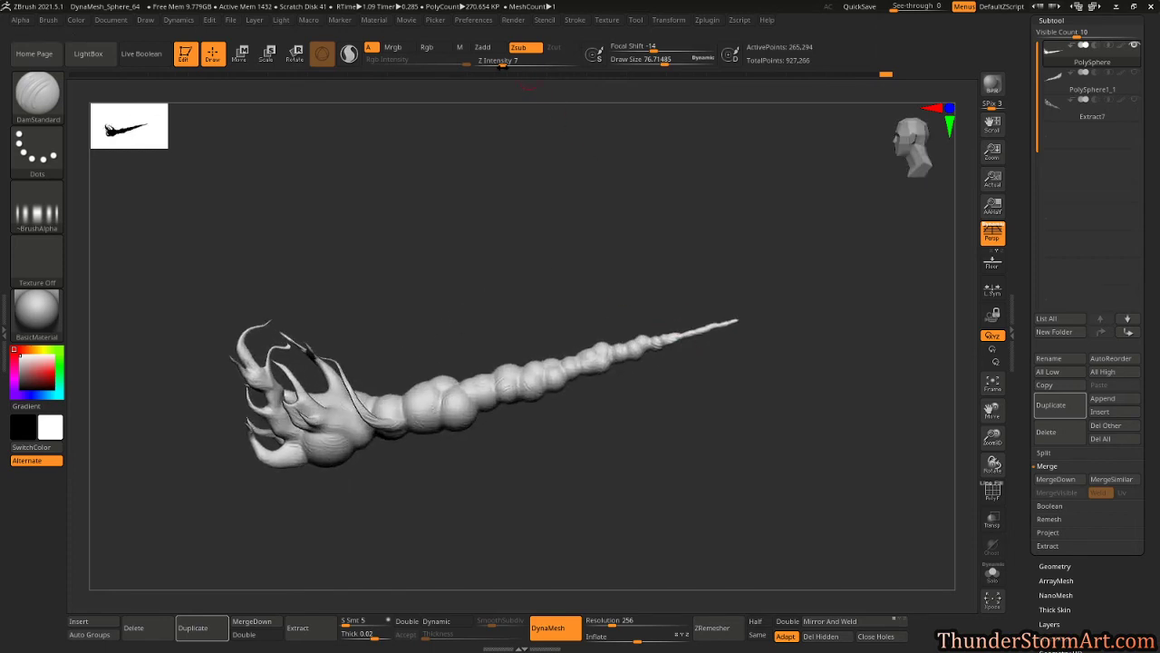
drag(502, 65, 515, 67)
key(s)
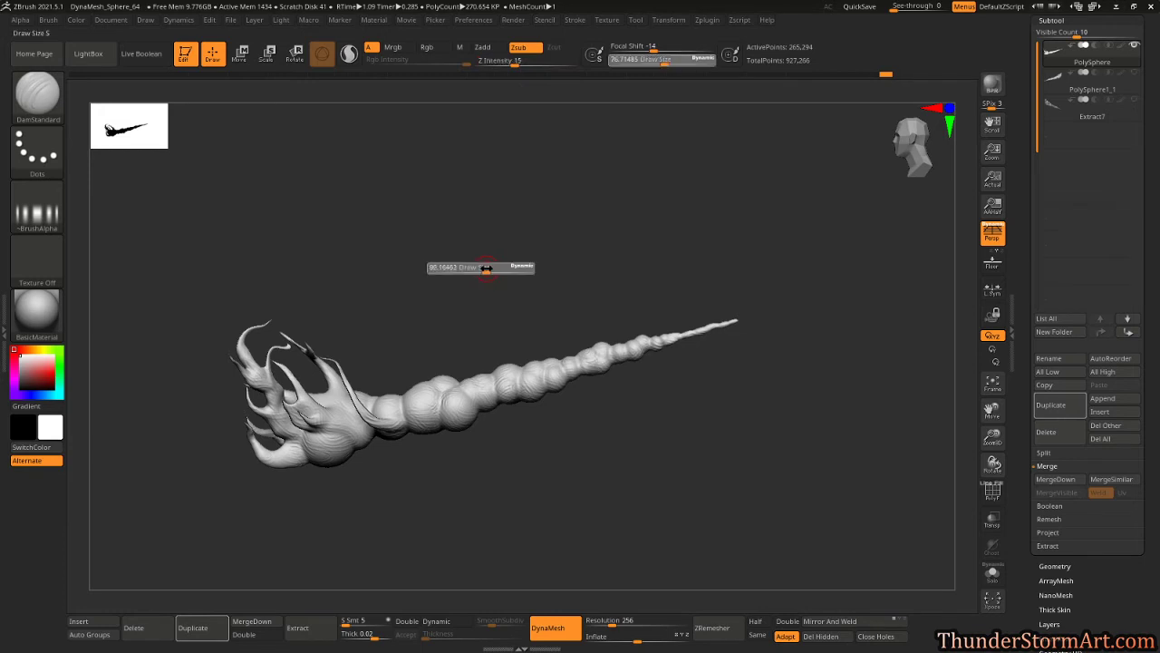
drag(484, 269, 488, 269)
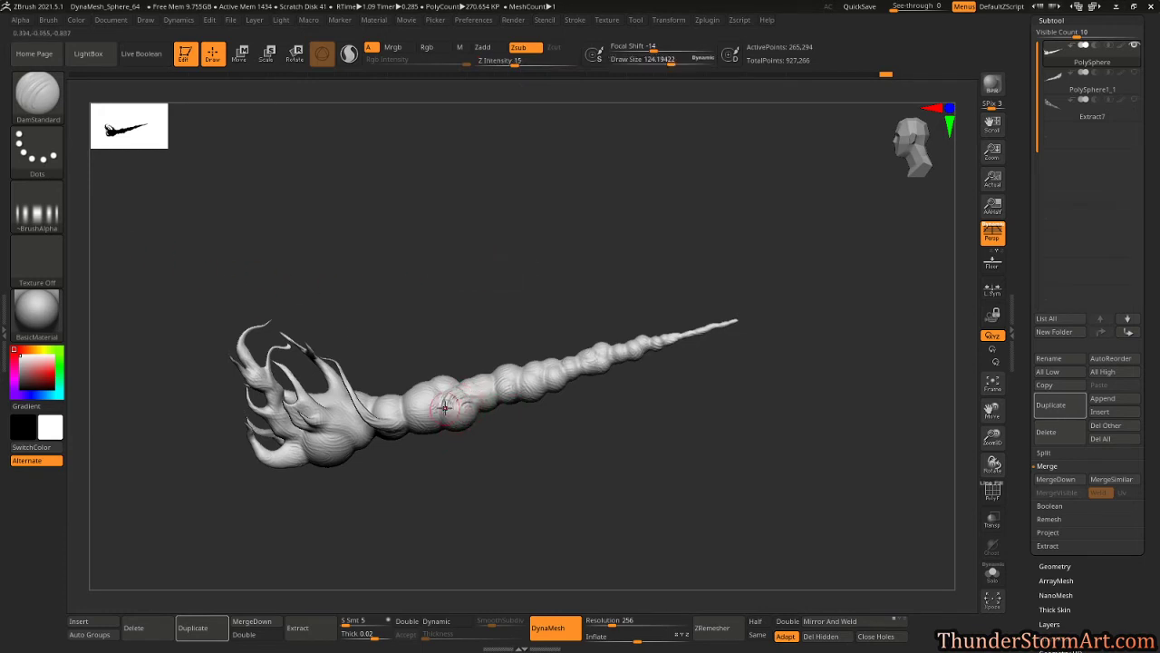
drag(445, 408, 391, 411)
drag(405, 461, 411, 438)
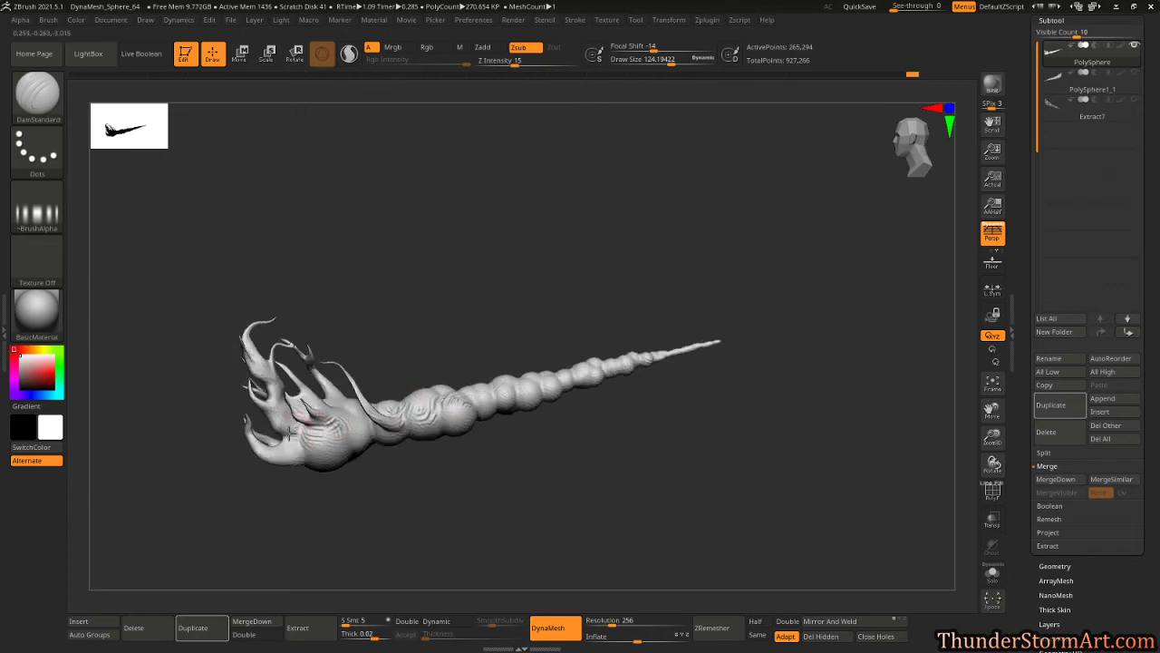
Deepen the grooves across the head's sphere and the bases of its curved prongs from several sides.
drag(290, 433, 284, 424)
right_drag(328, 462, 348, 433)
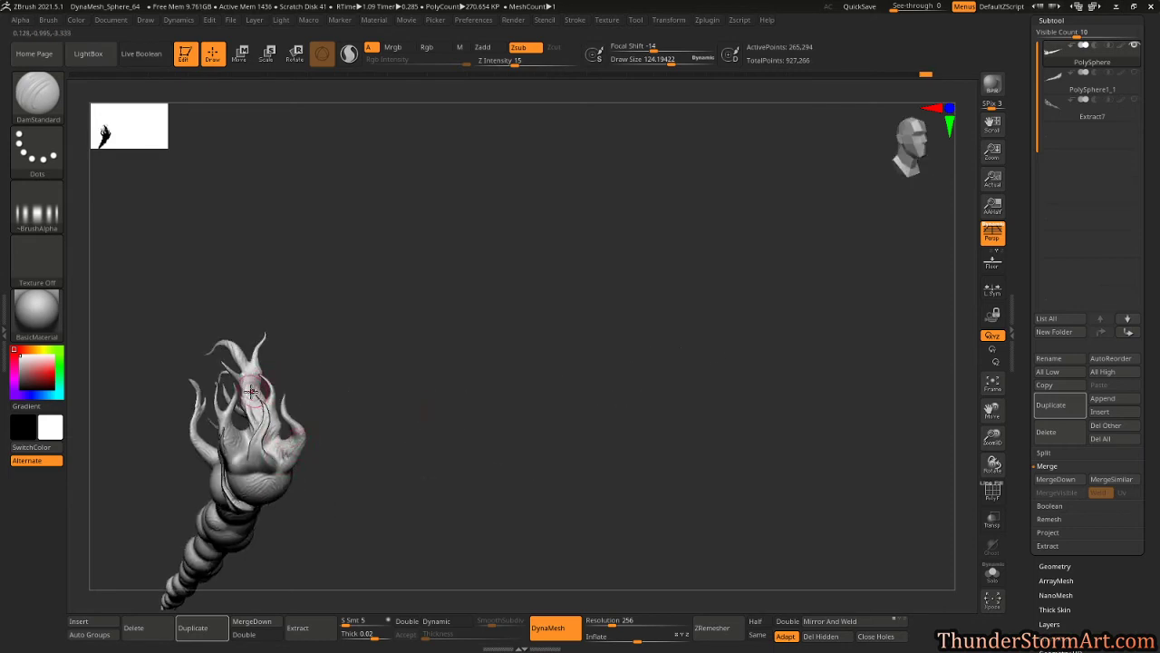
mouse_move(311, 339)
right_down()
mouse_move(267, 456)
mouse_move(214, 483)
right_up()
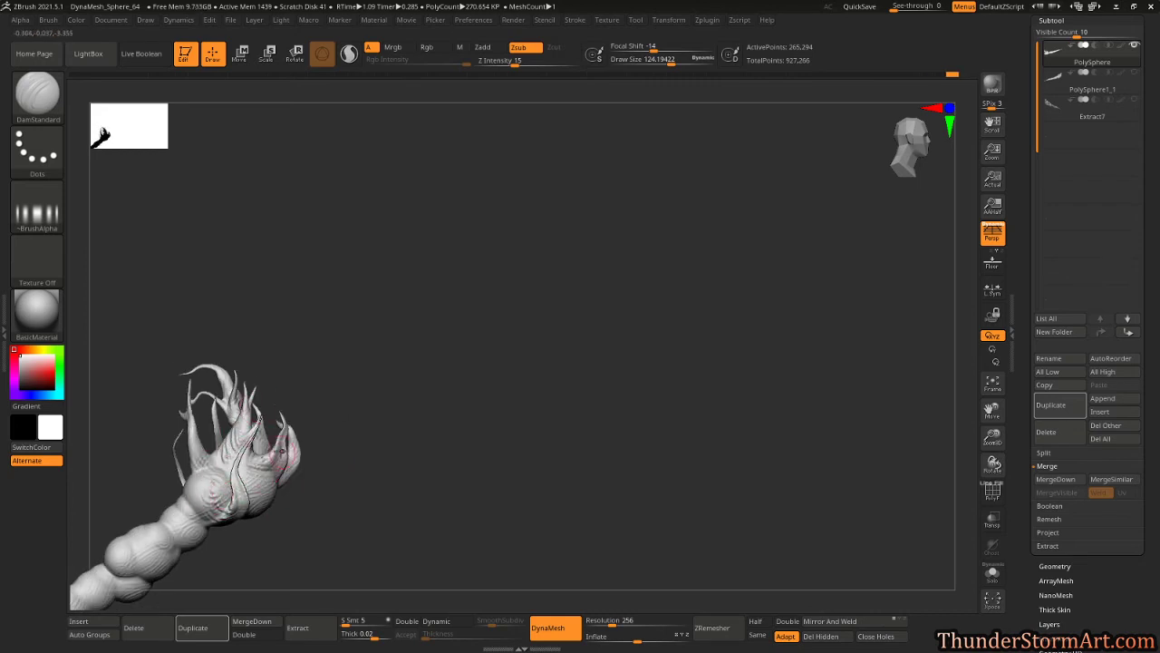
mouse_move(305, 432)
right_down()
mouse_move(653, 223)
mouse_move(634, 237)
right_up()
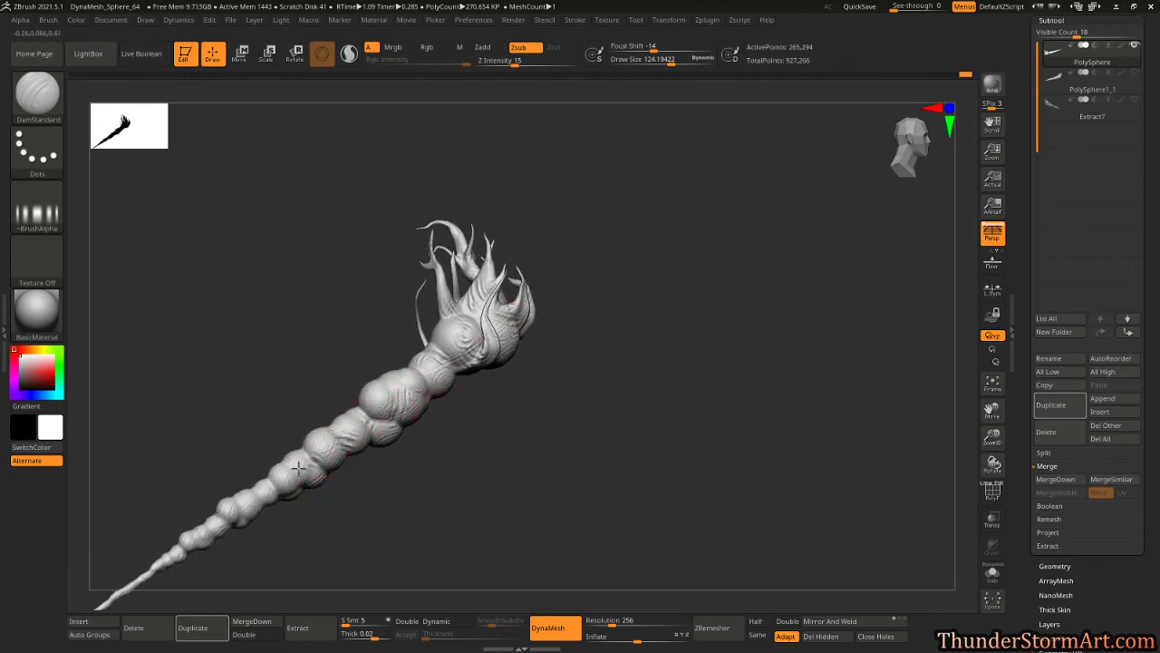
Undo the last stroke and carve bolder grooves along the shaft's bulges up to the neck.
key(ctrl+z)
drag(444, 534, 316, 500)
drag(212, 484, 226, 504)
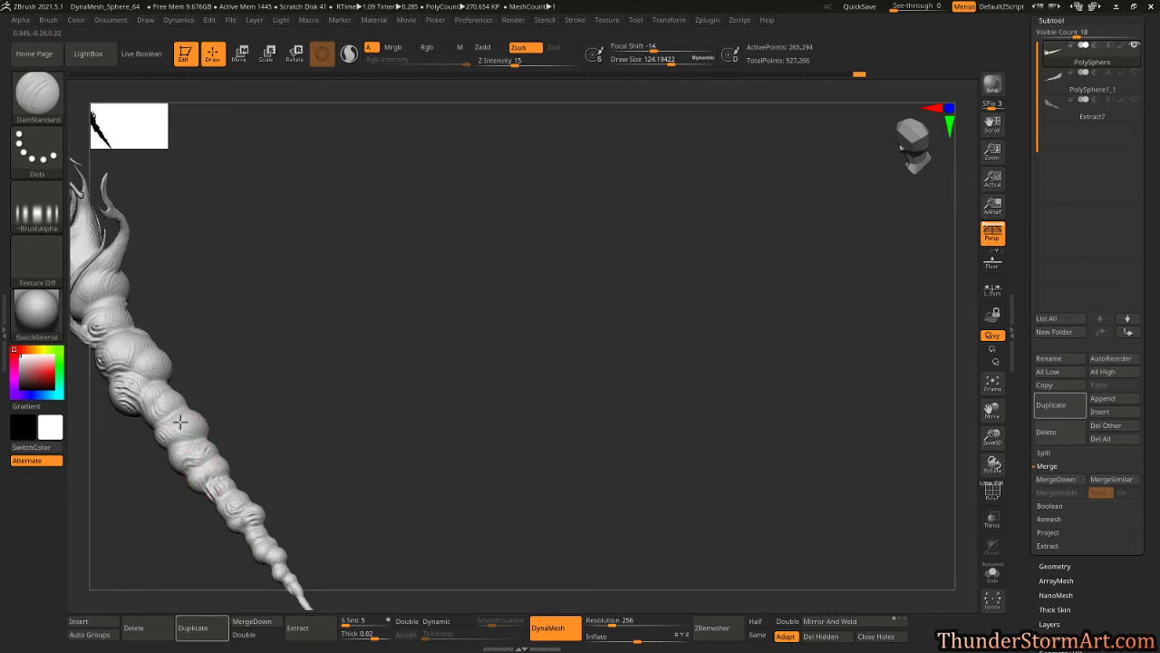
drag(181, 445, 145, 360)
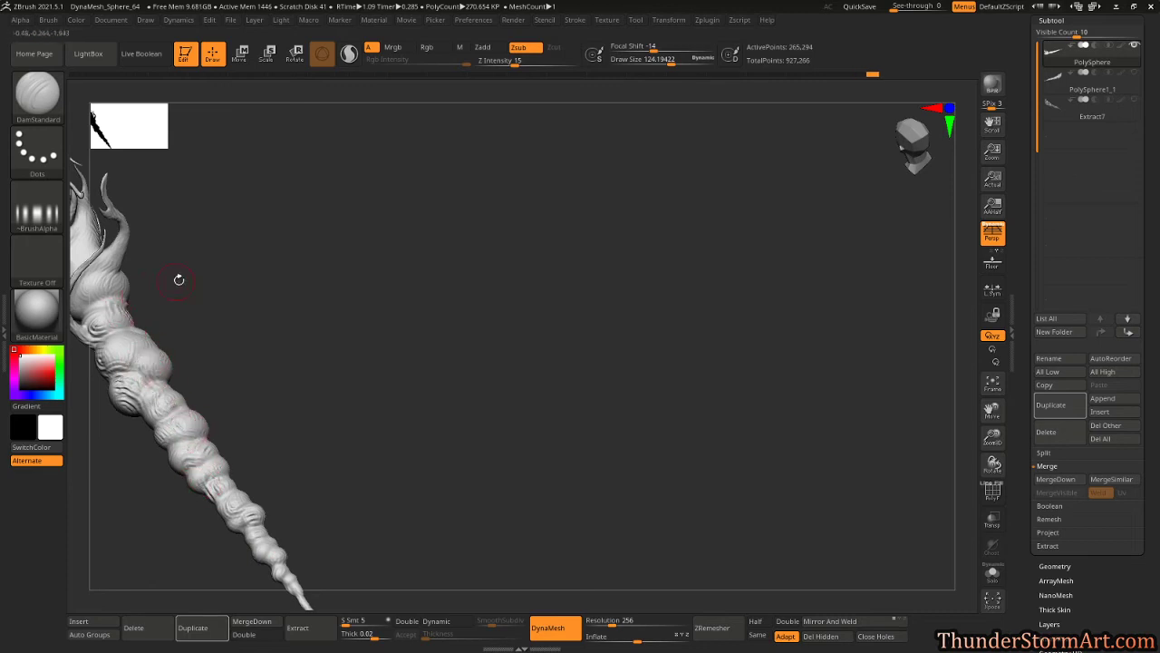
Carve bolder grooves into the neck bulge, the inner folds of the head and the stems of its tendrils.
drag(178, 280, 244, 283)
drag(244, 279, 243, 303)
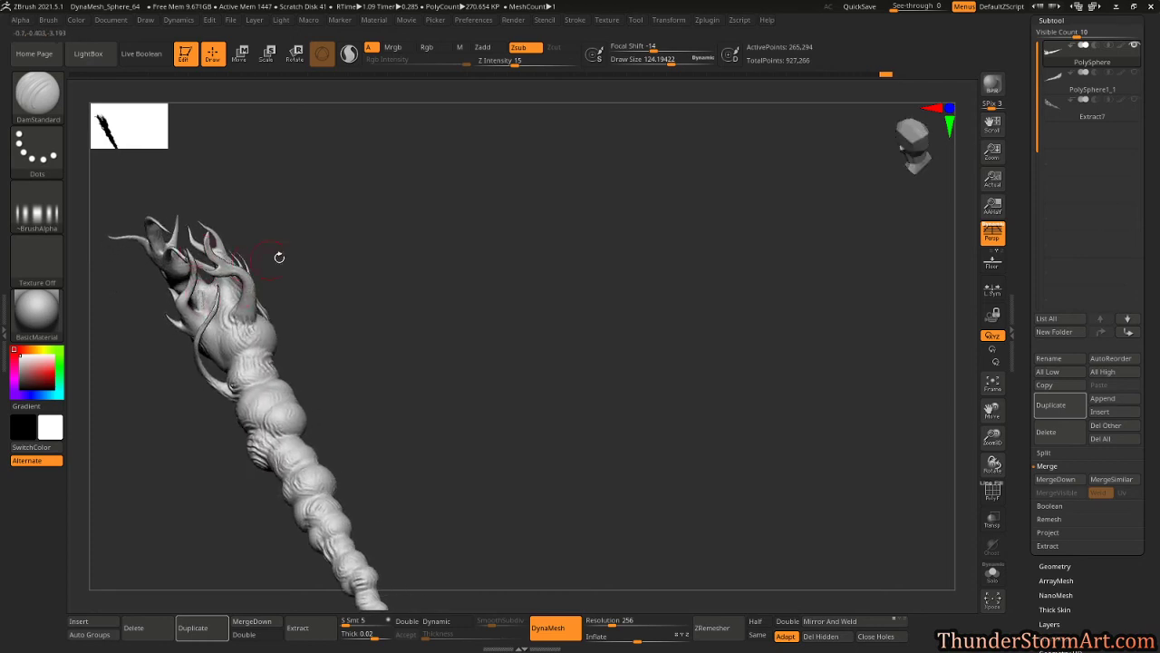
drag(279, 258, 308, 252)
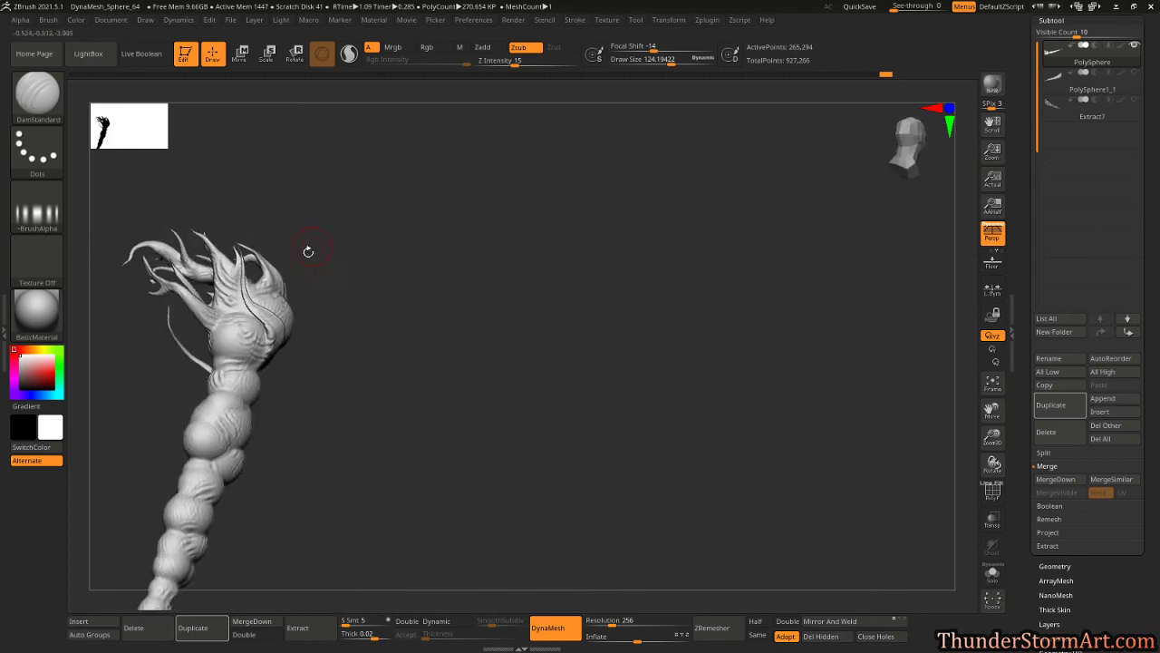
mouse_move(260, 279)
mouse_down()
mouse_move(384, 275)
mouse_move(453, 246)
mouse_move(311, 361)
mouse_move(314, 342)
mouse_up()
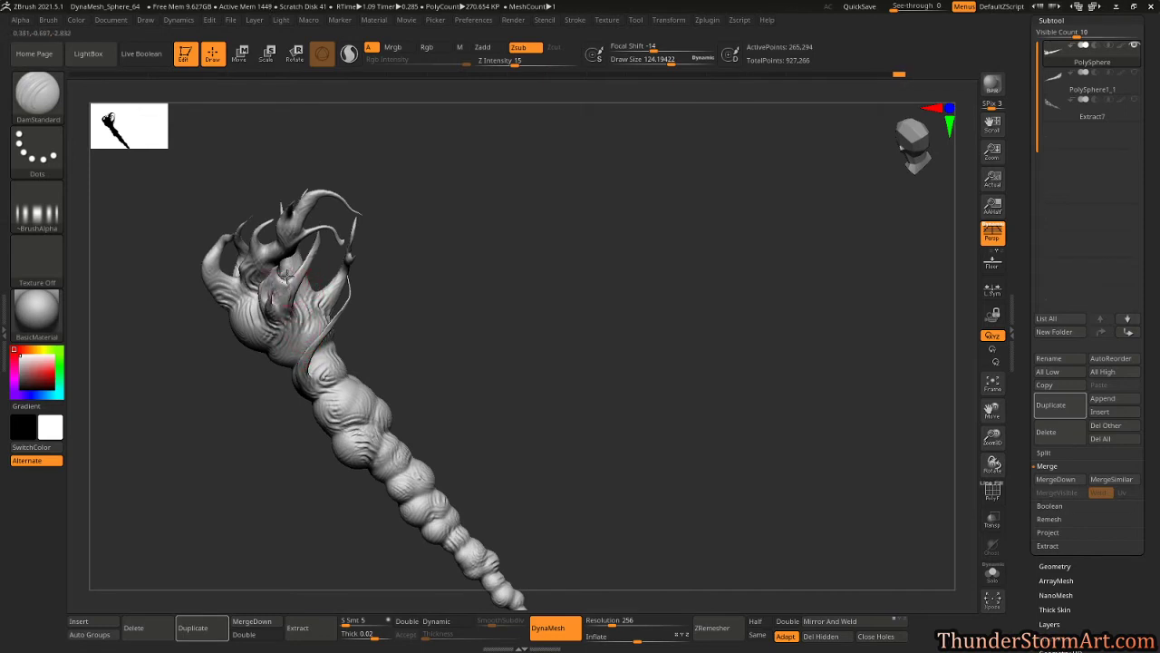
drag(322, 259, 301, 272)
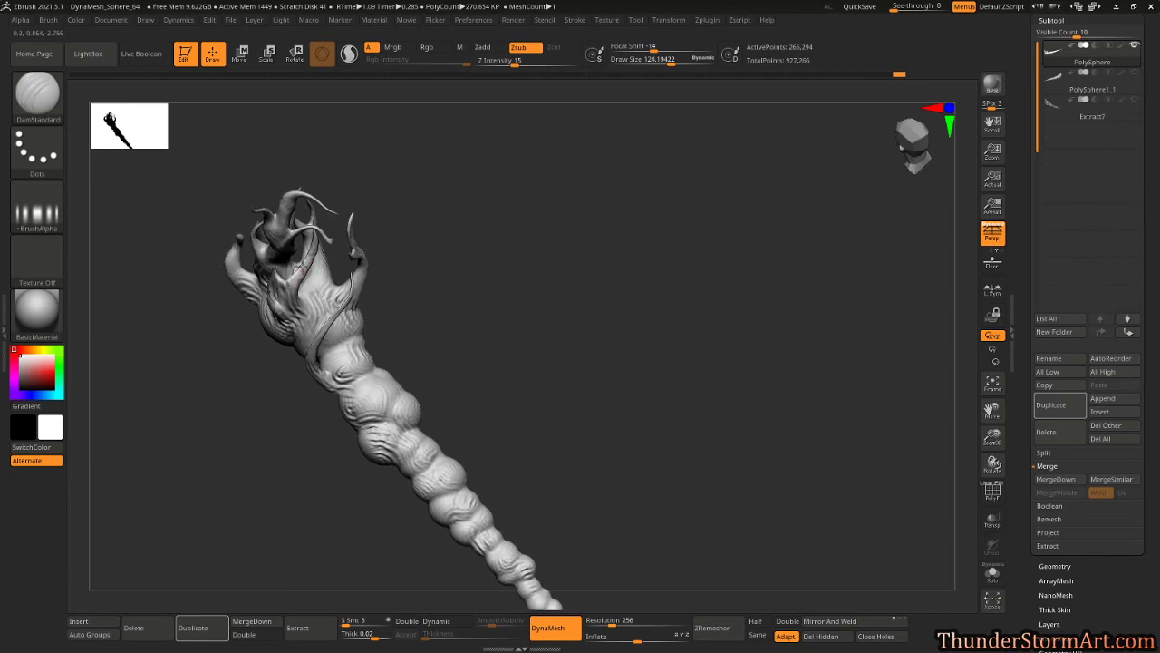
Run stronger grooves up the head's prongs and the long curling tendrils on both sides.
mouse_move(434, 255)
mouse_down()
mouse_move(349, 234)
mouse_move(311, 196)
mouse_up()
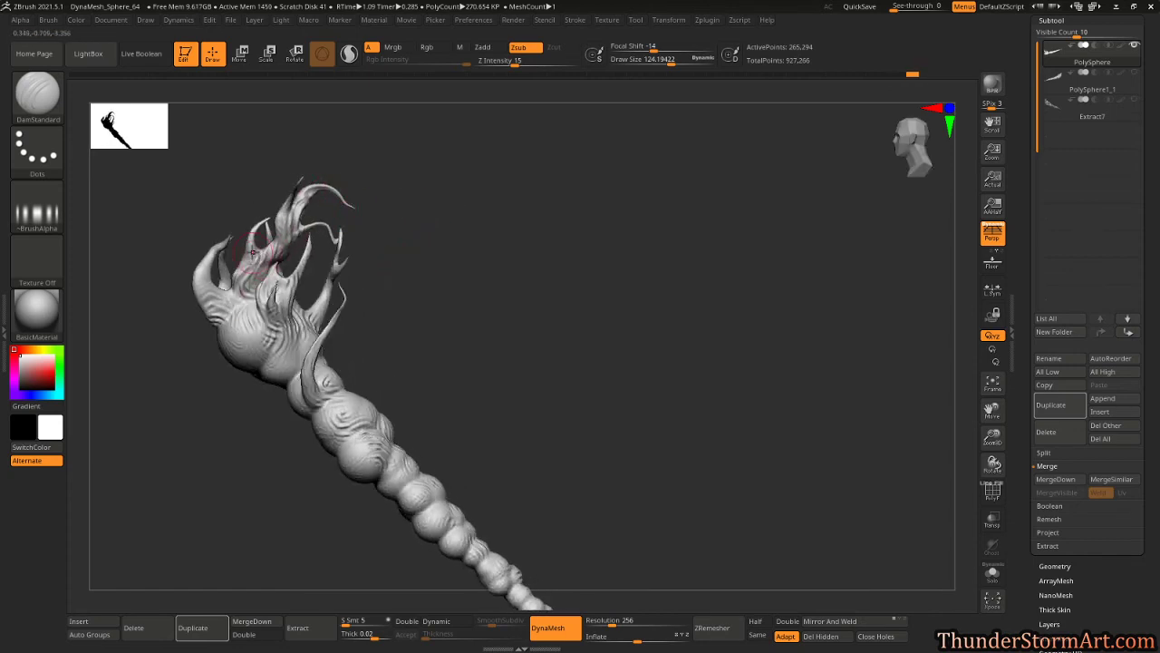
drag(228, 293, 242, 238)
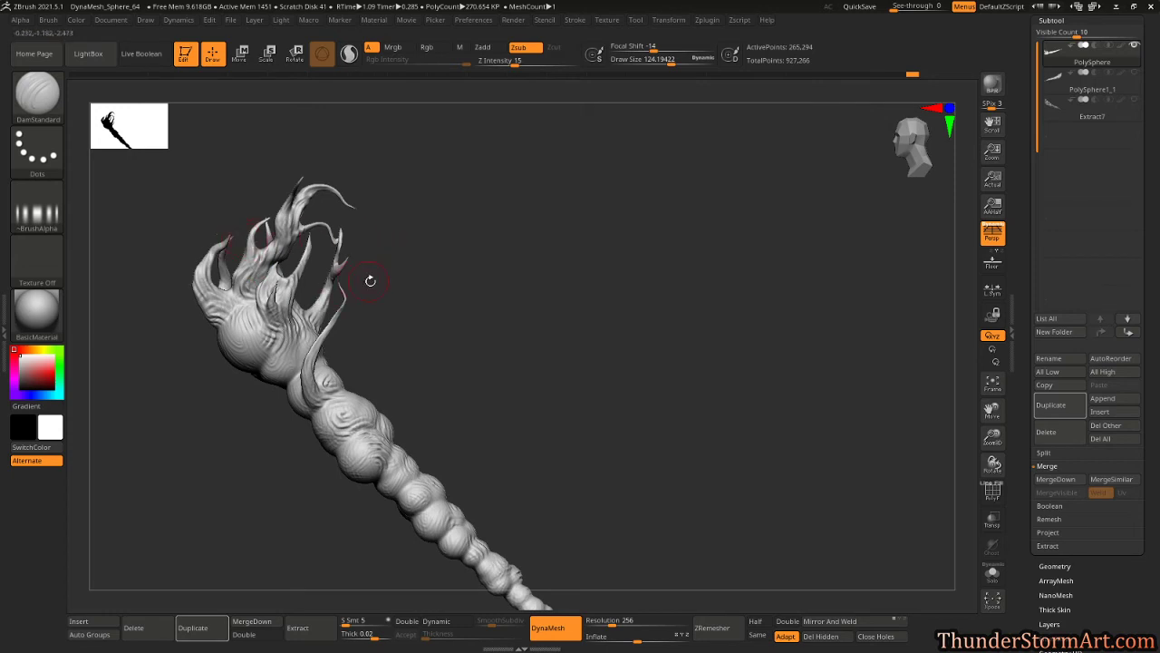
mouse_move(370, 281)
mouse_down()
mouse_move(380, 327)
mouse_move(433, 256)
mouse_move(392, 229)
mouse_up()
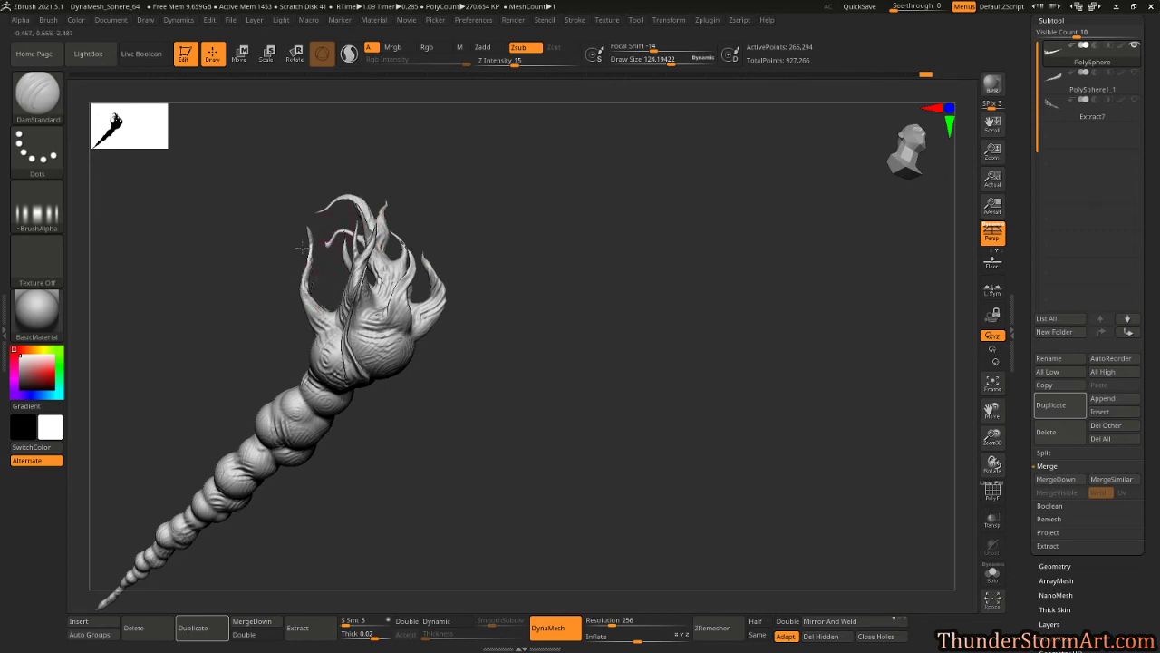
drag(553, 276, 611, 259)
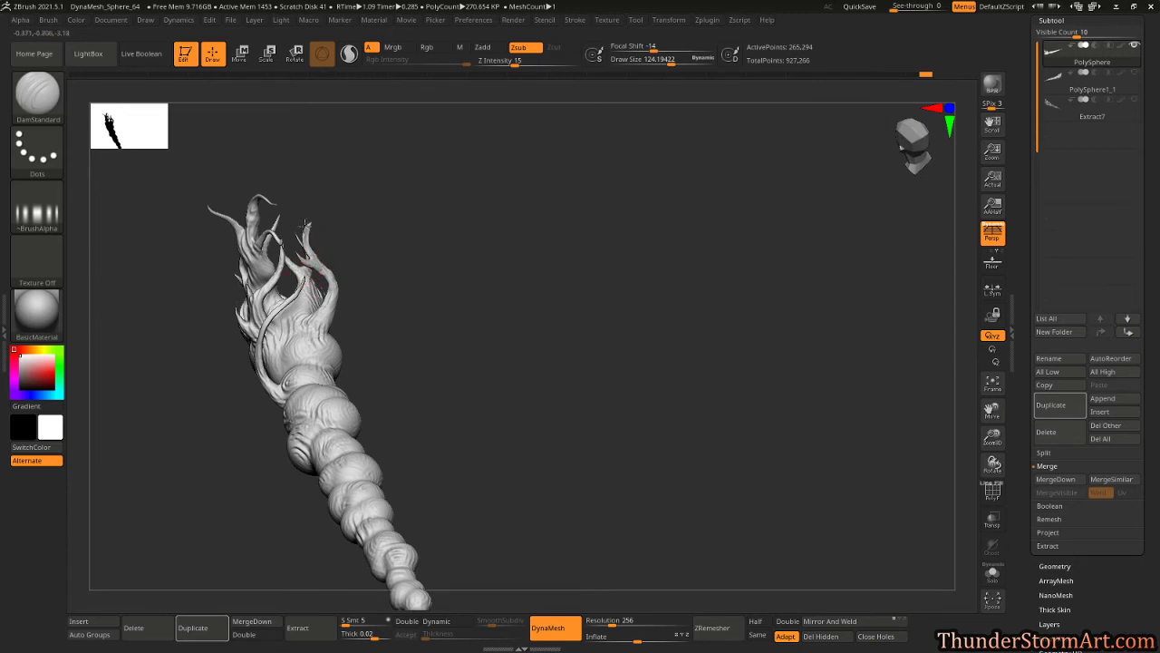
drag(450, 311, 597, 274)
Switch DamStandard to Alpha 54 with Zadd and raise a bumpy bark texture on the shaft's lower bulges.
click(37, 214)
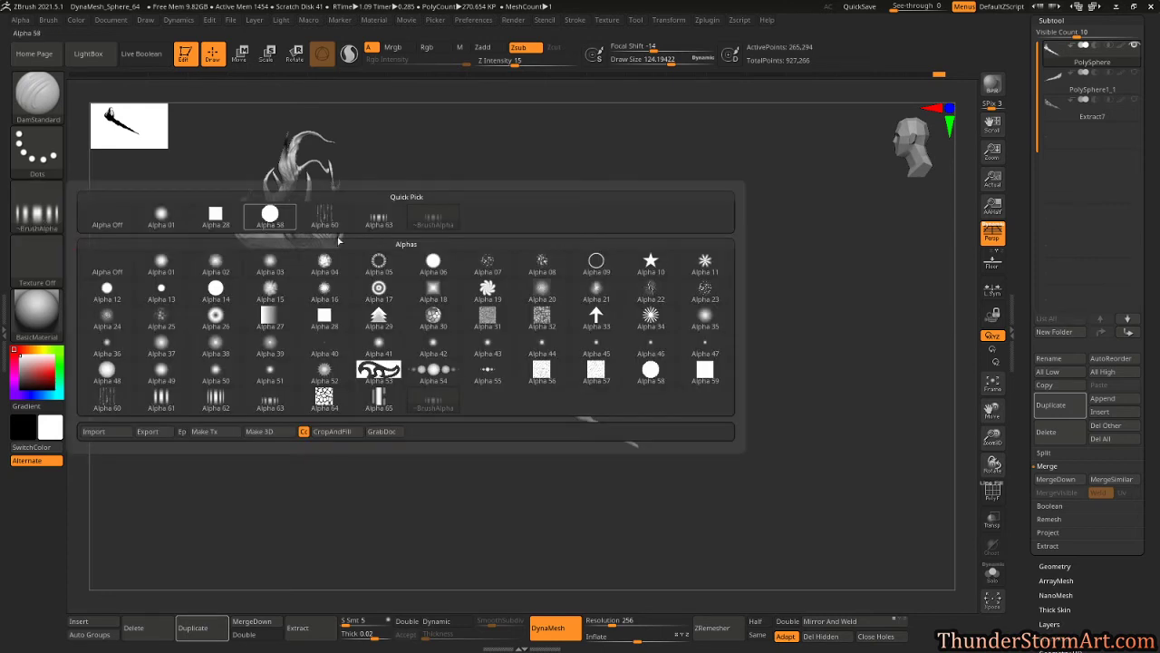
click(434, 372)
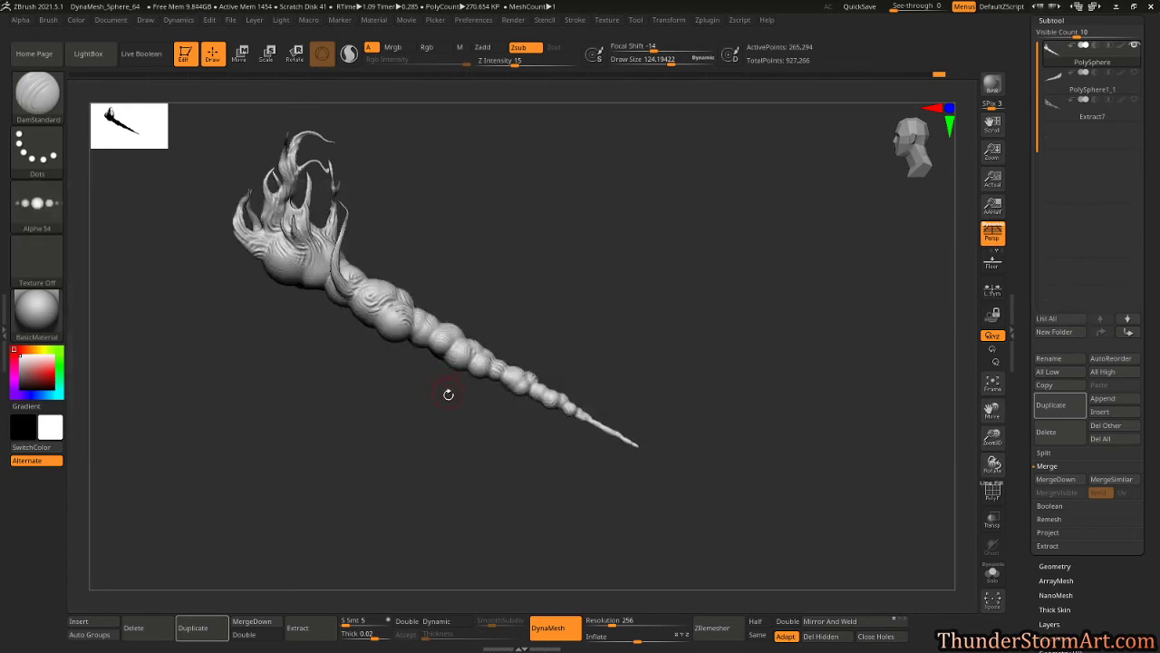
alt+drag(571, 283, 574, 317)
mouse_move(484, 350)
mouse_down()
mouse_move(470, 344)
mouse_move(475, 364)
mouse_up()
mouse_move(567, 302)
mouse_down()
mouse_move(578, 298)
mouse_move(526, 340)
mouse_up()
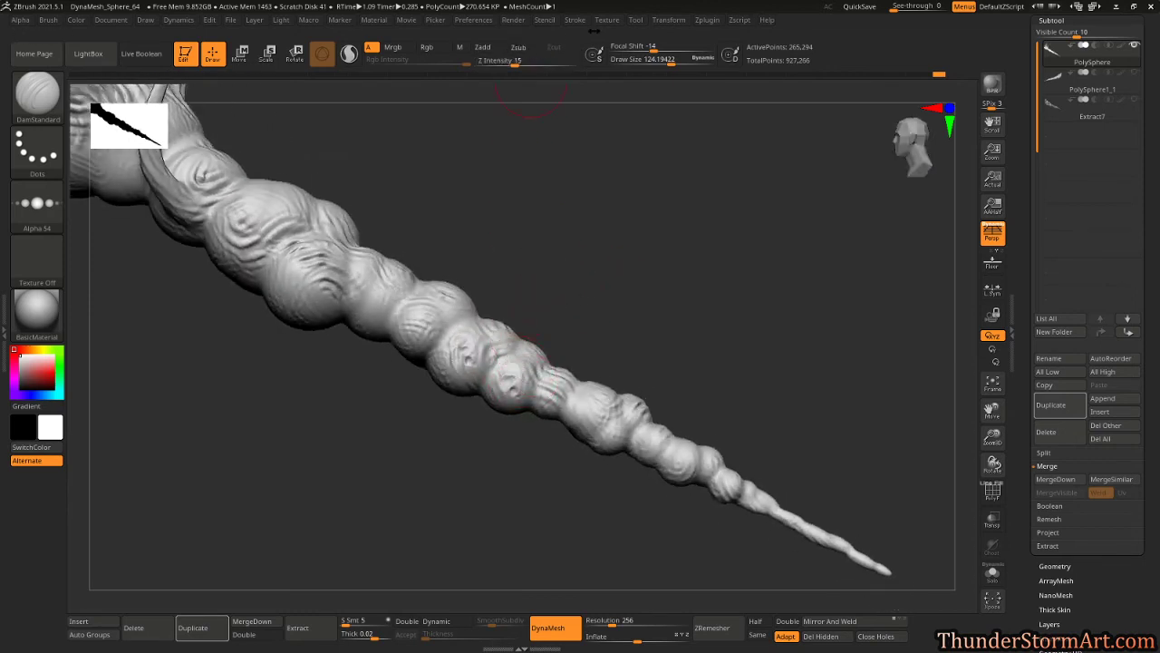
click(482, 46)
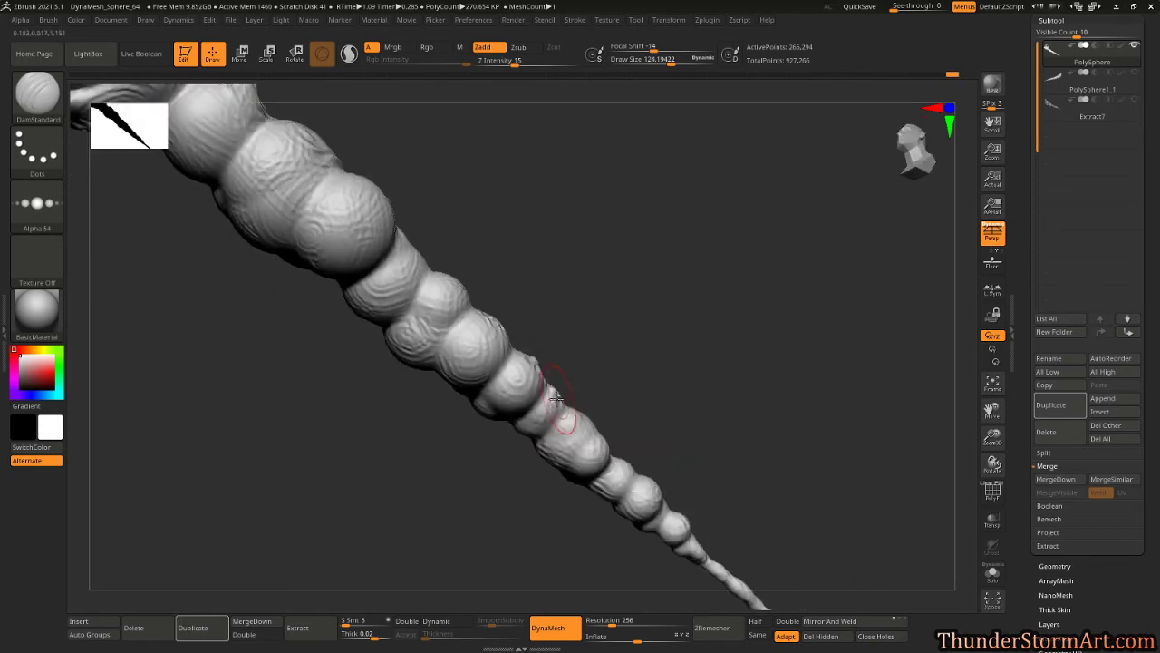
mouse_move(557, 399)
mouse_down()
mouse_move(574, 439)
mouse_move(602, 452)
mouse_up()
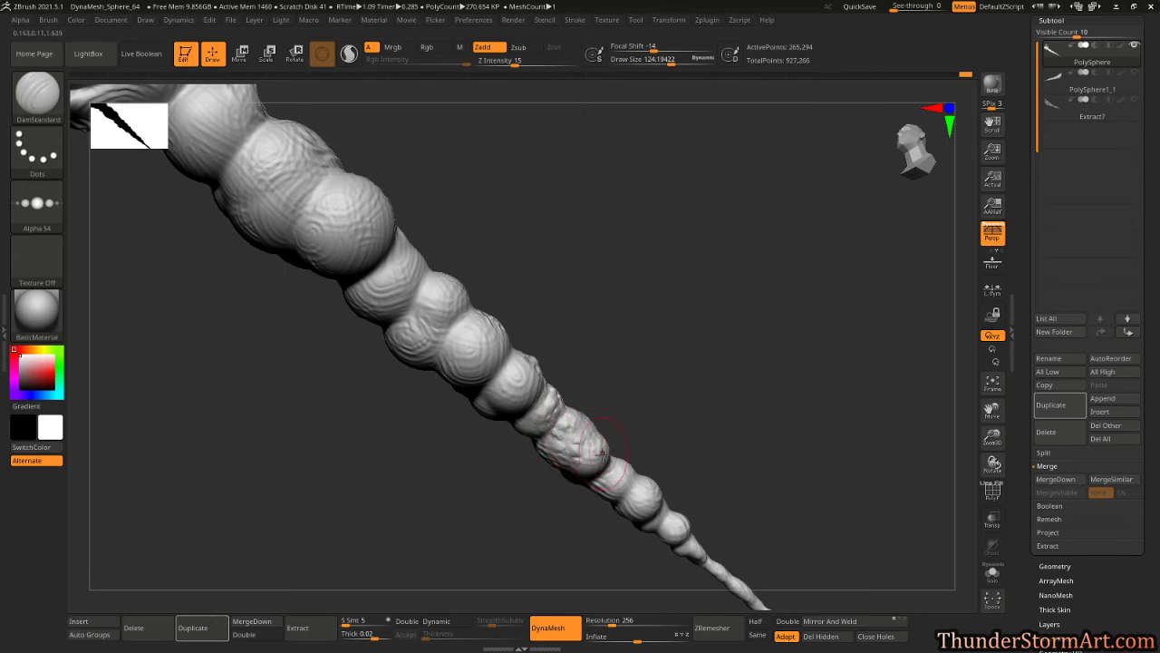
drag(634, 338, 605, 375)
mouse_move(549, 445)
mouse_down()
mouse_move(582, 477)
mouse_move(544, 407)
mouse_move(522, 414)
mouse_move(530, 382)
mouse_move(544, 384)
mouse_up()
Raise bumpy texture over the middle and lower bulges on another side of the shaft.
drag(626, 345, 644, 290)
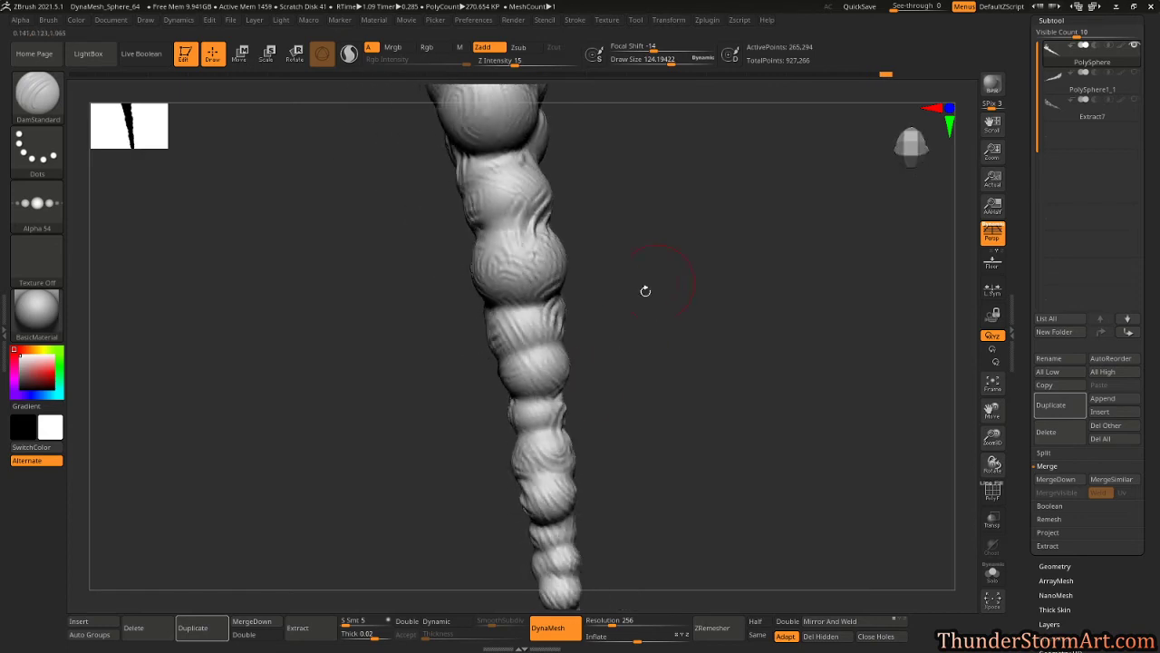
drag(549, 386, 530, 343)
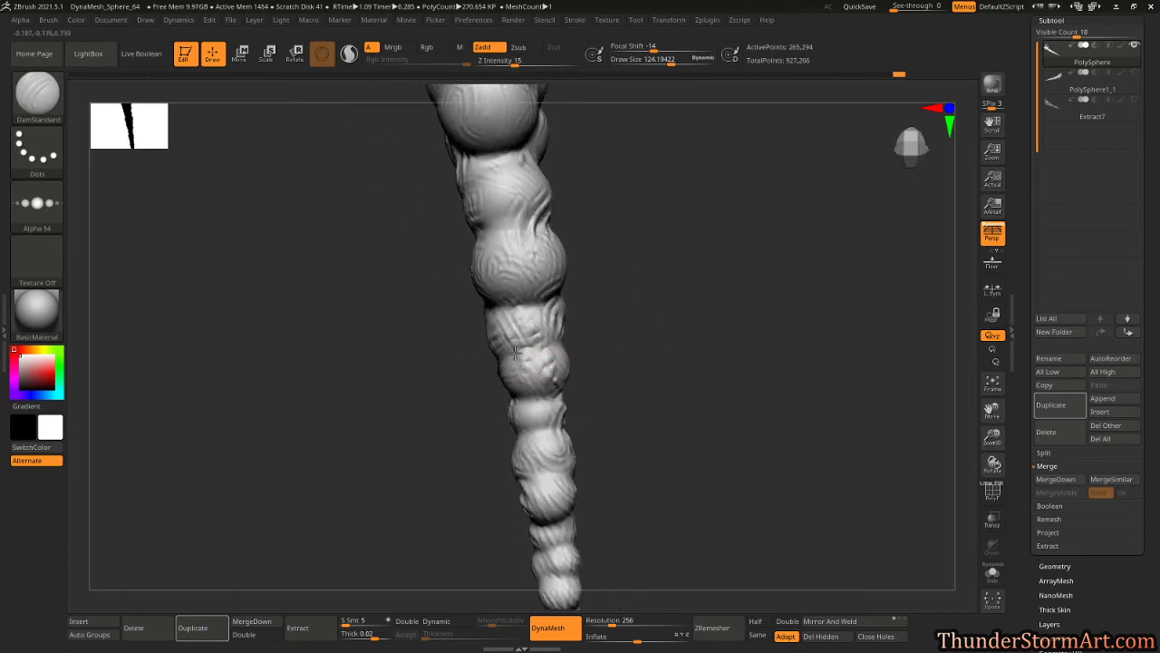
mouse_move(541, 291)
mouse_down()
mouse_move(509, 276)
mouse_move(550, 261)
mouse_up()
drag(628, 343, 602, 362)
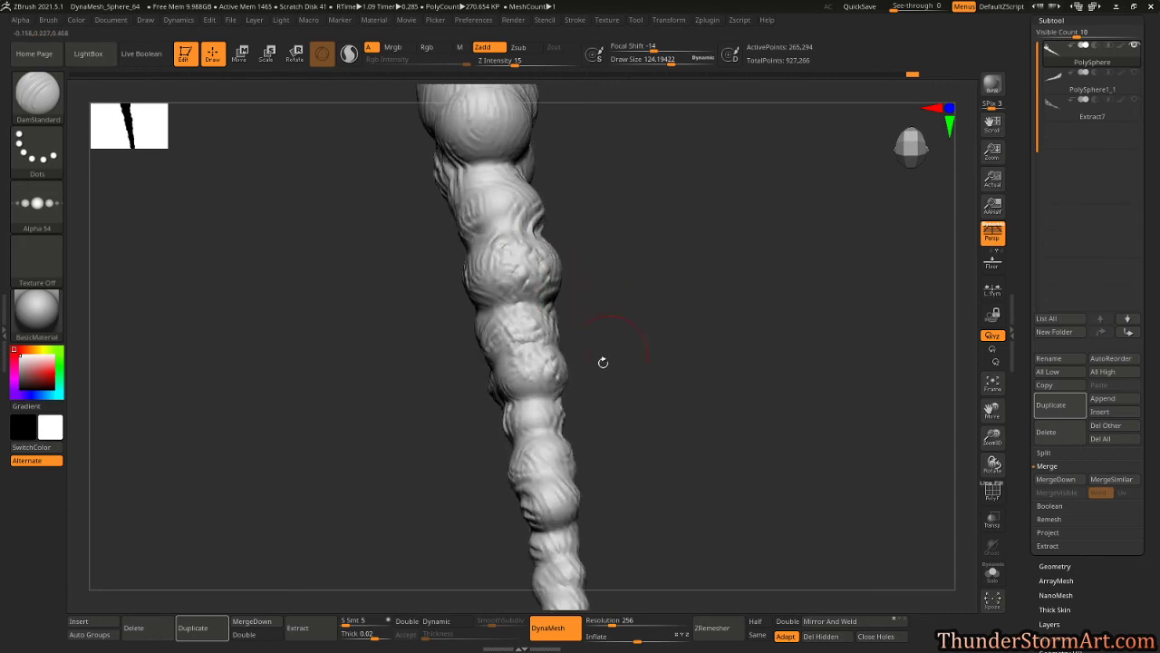
mouse_move(544, 399)
mouse_down()
mouse_move(522, 431)
mouse_move(551, 461)
mouse_move(544, 499)
mouse_up()
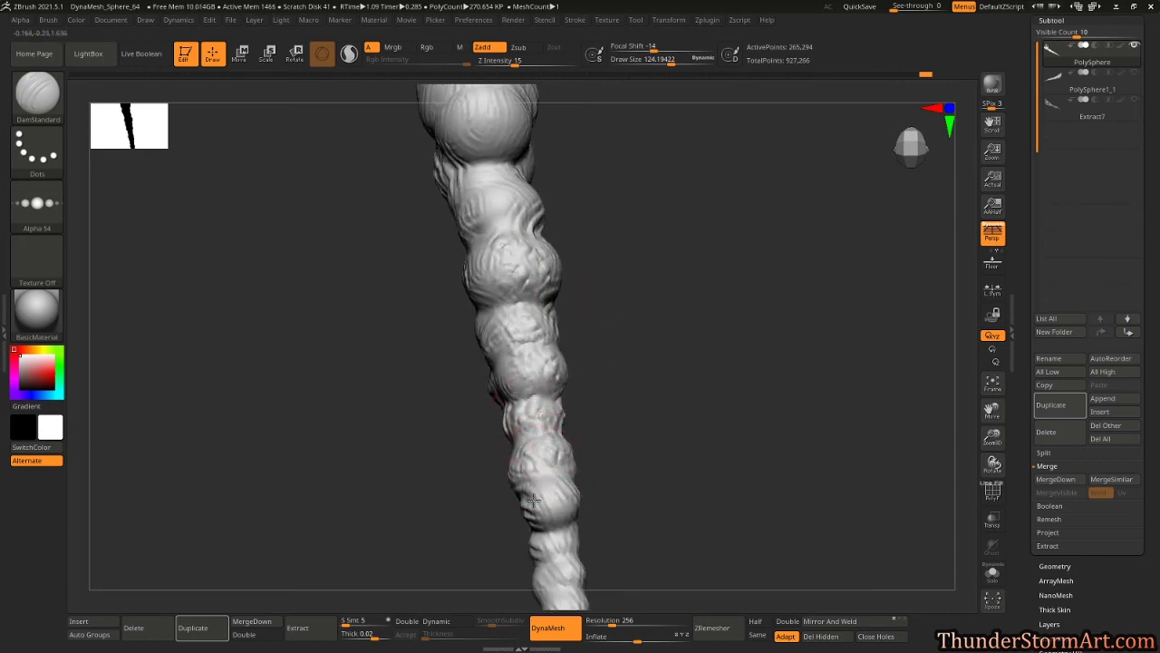
Extend the raised bumps down the small bulges leading to the wand's tip.
alt+drag(632, 387, 710, 238)
mouse_move(591, 341)
mouse_down()
mouse_move(603, 357)
mouse_move(605, 487)
mouse_move(608, 432)
mouse_up()
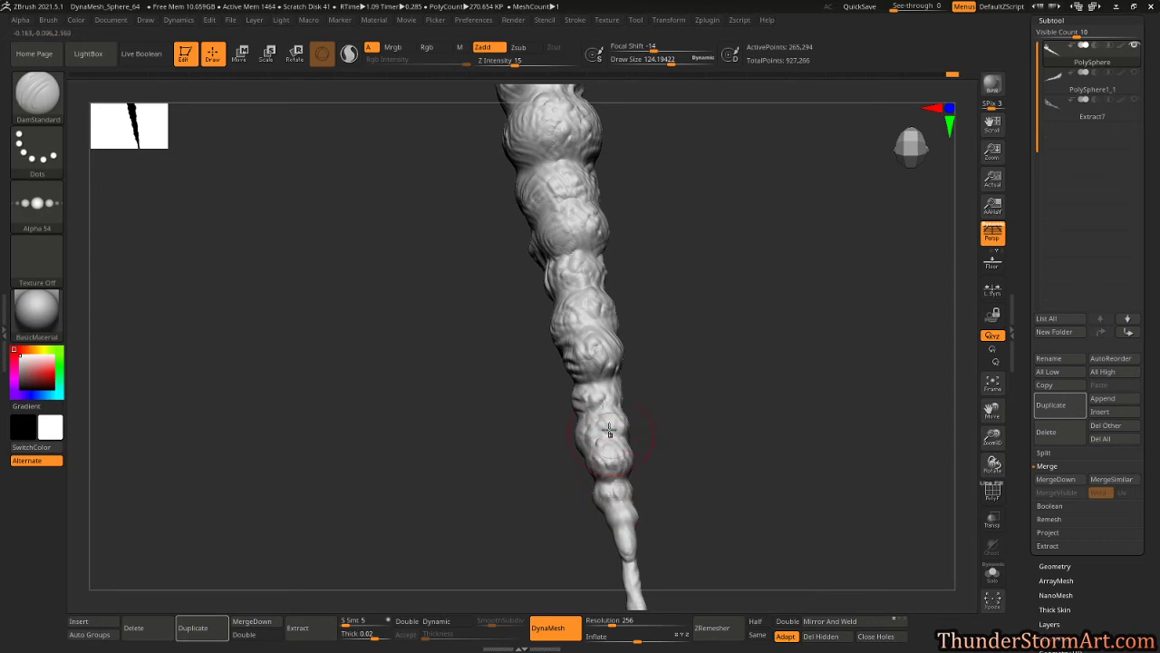
mouse_move(695, 336)
mouse_down()
mouse_move(574, 435)
mouse_move(612, 442)
mouse_move(631, 508)
mouse_up()
drag(668, 428, 713, 374)
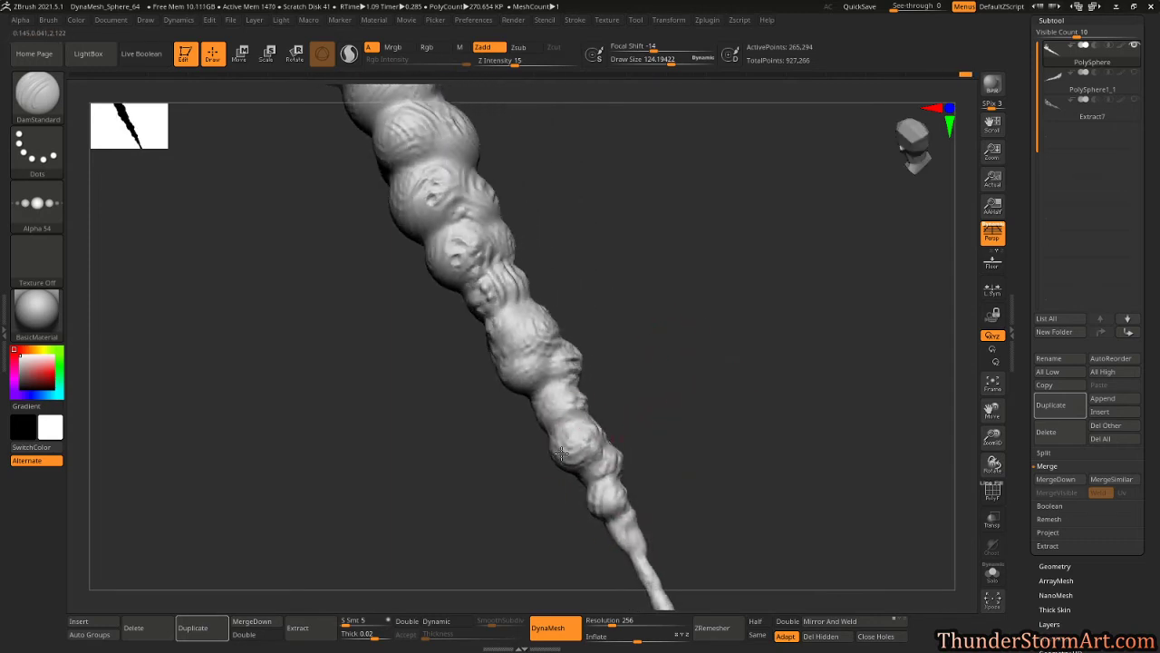
Cover the remaining smooth bulges along the shaft's side with raised bumps, from mid-shaft down to the narrow end.
mouse_move(552, 406)
mouse_down()
mouse_move(557, 397)
mouse_move(569, 414)
mouse_move(525, 324)
mouse_move(476, 259)
mouse_move(449, 263)
mouse_up()
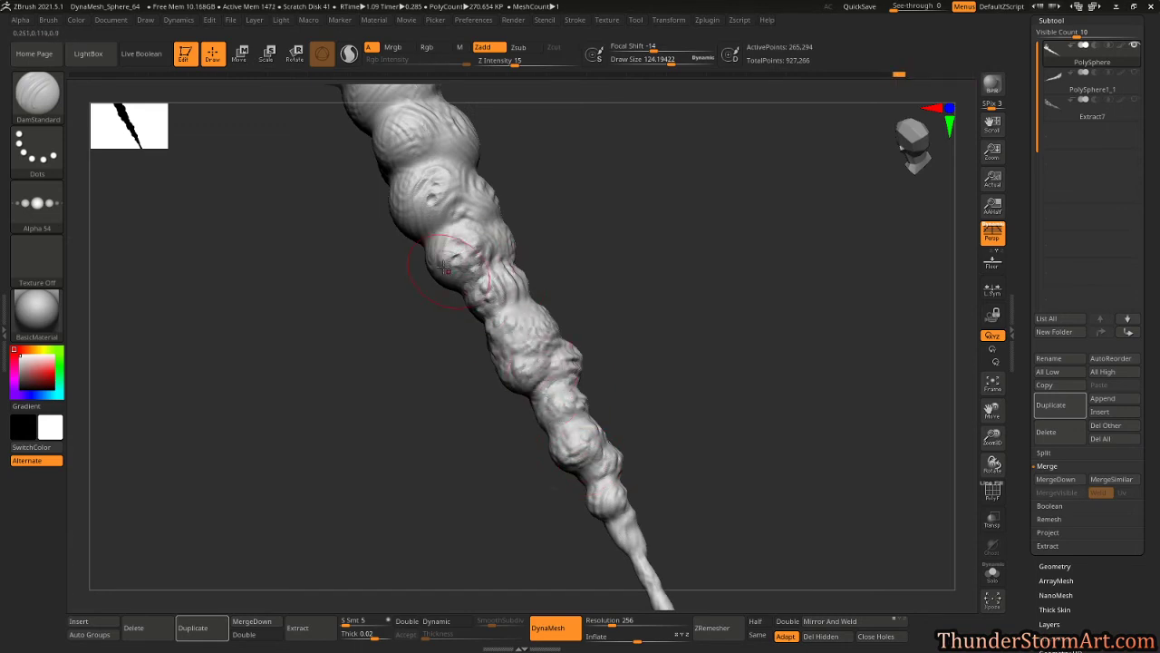
right_drag(508, 272, 547, 218)
mouse_move(420, 247)
mouse_down()
mouse_move(412, 275)
mouse_move(430, 245)
mouse_move(395, 187)
mouse_move(420, 217)
mouse_up()
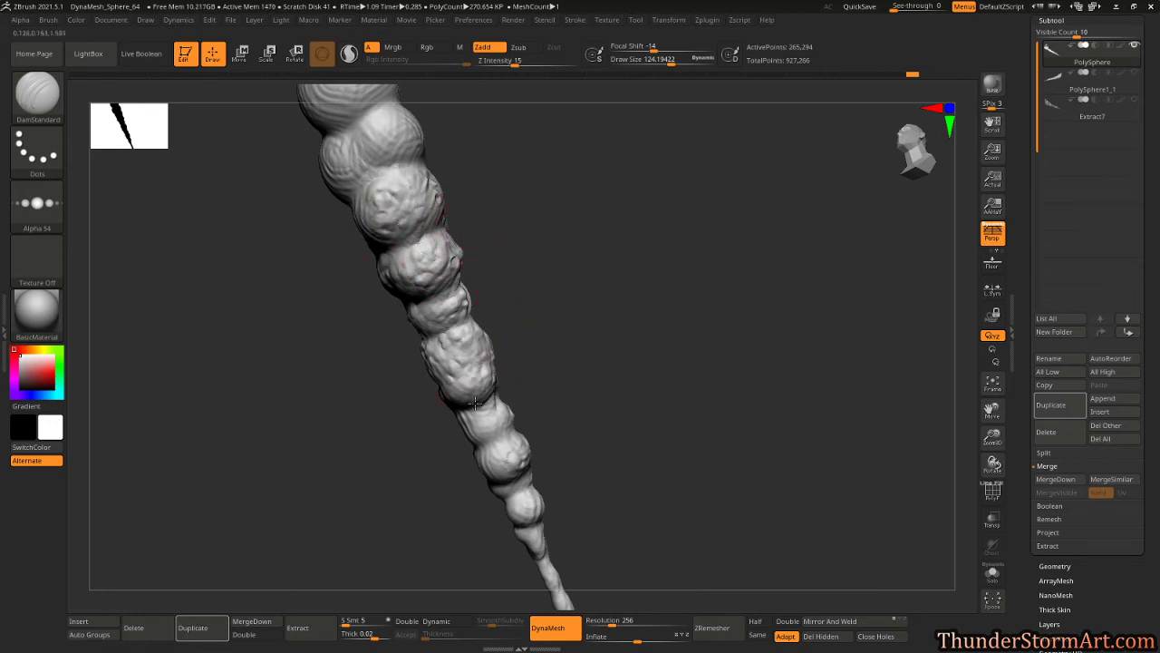
drag(539, 328, 583, 322)
mouse_move(459, 422)
mouse_down()
mouse_move(466, 465)
mouse_move(484, 466)
mouse_move(475, 495)
mouse_up()
Fill the untextured sides of the tapering lower shaft with raised bumps from several angles.
alt+drag(574, 410, 616, 254)
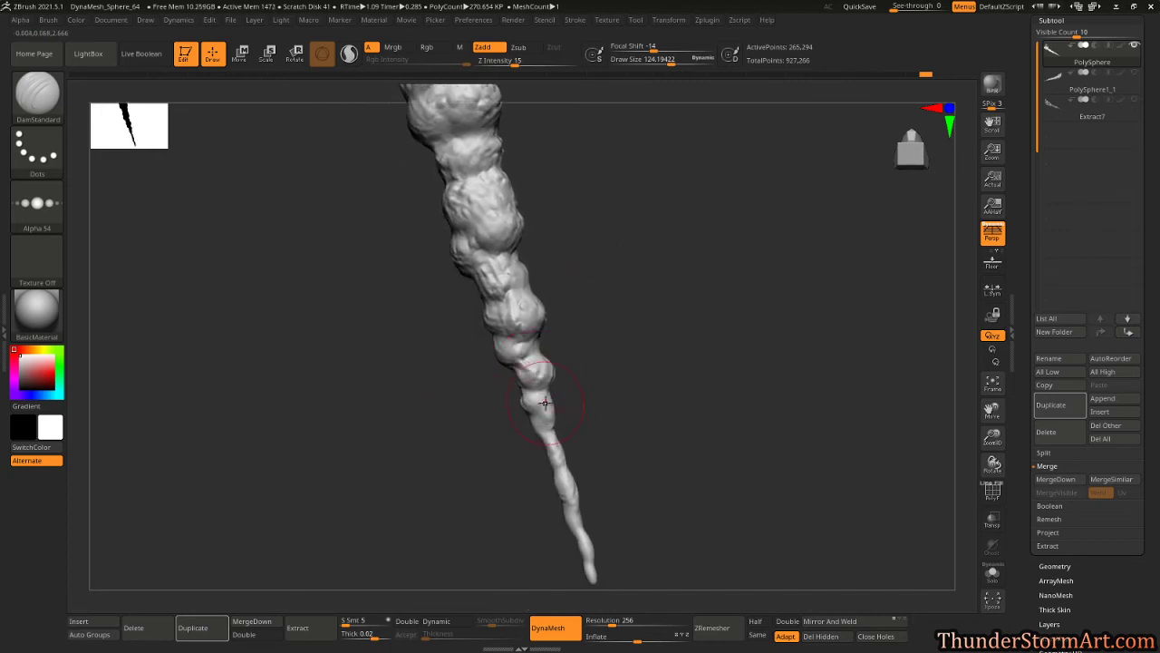
drag(604, 423, 535, 404)
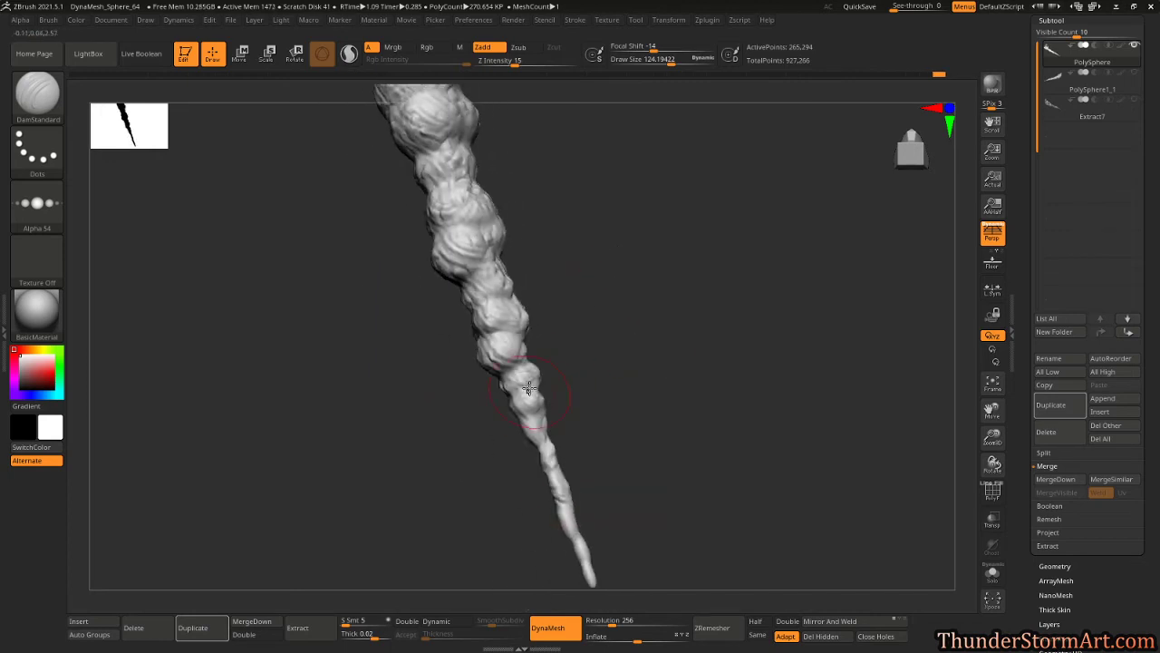
mouse_move(552, 336)
mouse_down()
mouse_move(578, 269)
mouse_move(529, 332)
mouse_up()
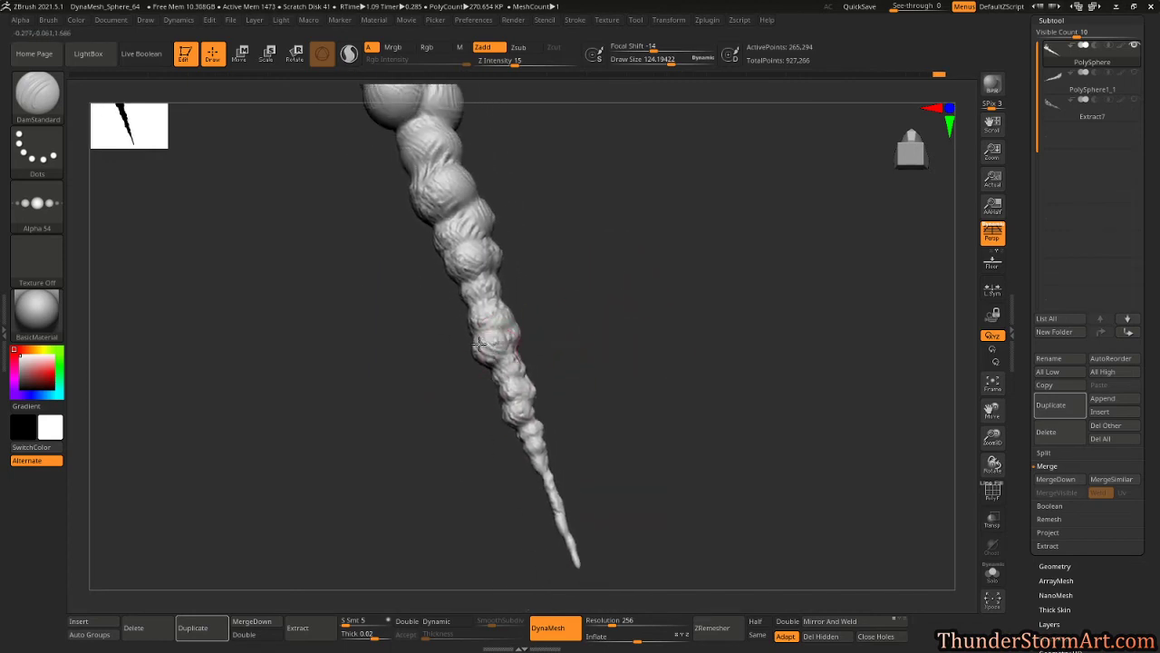
right_drag(606, 268, 487, 369)
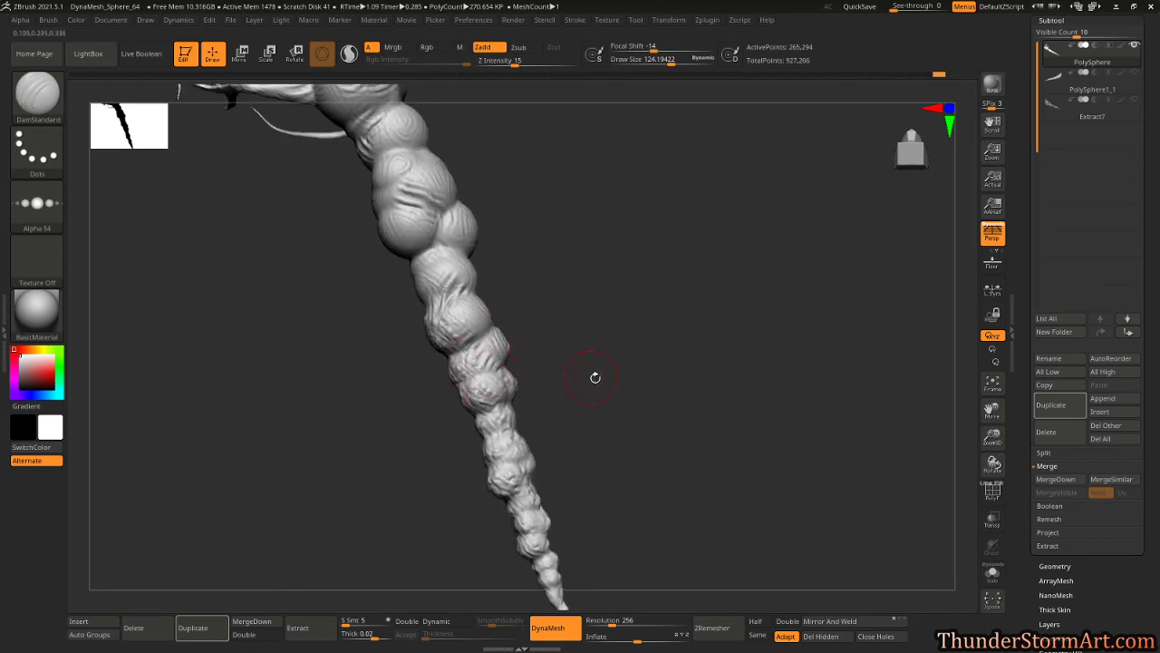
Add fine raised bumps to the wand's thin tapering tip with the DamStandard draw size reduced to about 67.
alt+drag(596, 378, 614, 198)
key(s)
drag(612, 341, 590, 284)
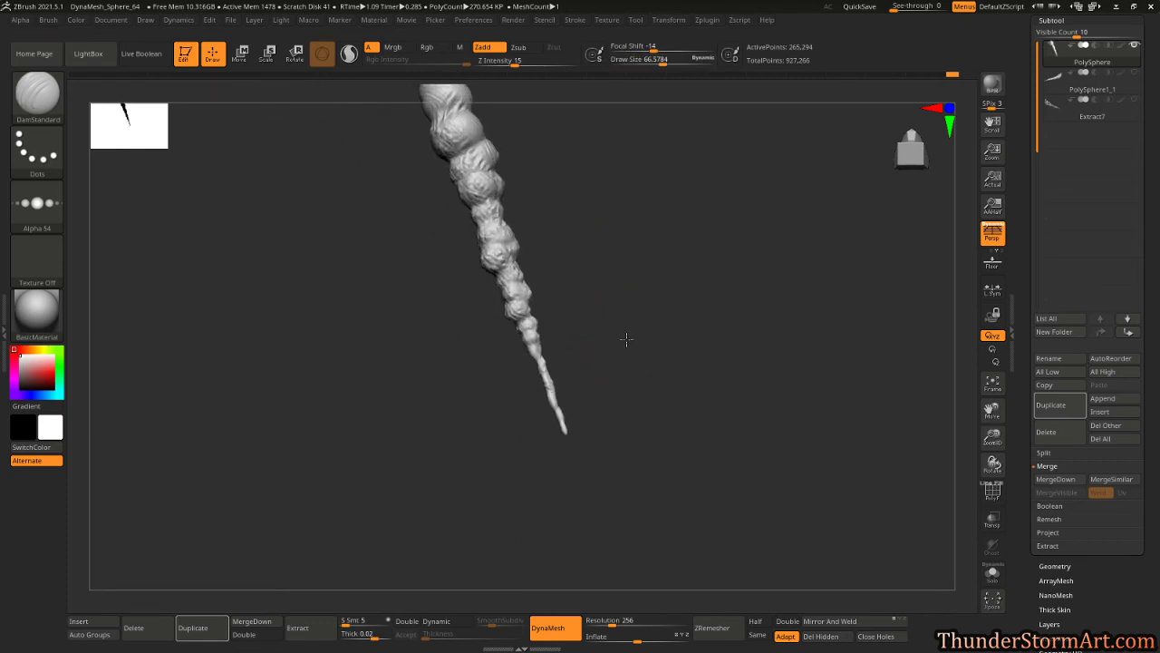
right_drag(626, 339, 532, 338)
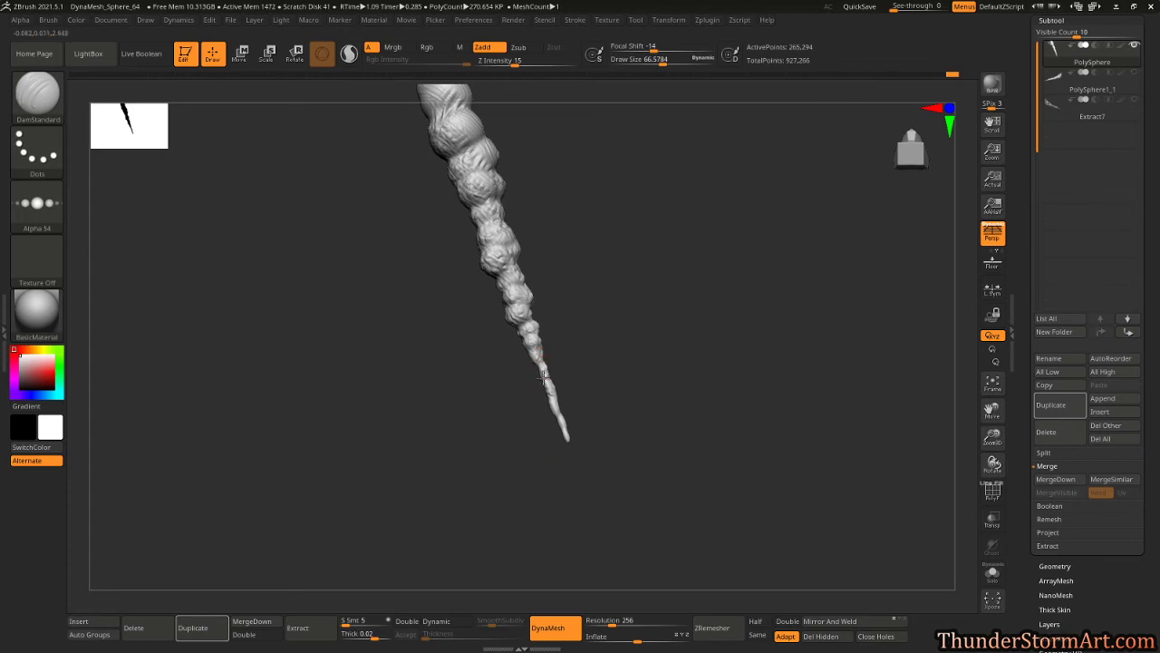
mouse_move(559, 415)
right_down()
mouse_move(601, 375)
mouse_move(556, 409)
right_up()
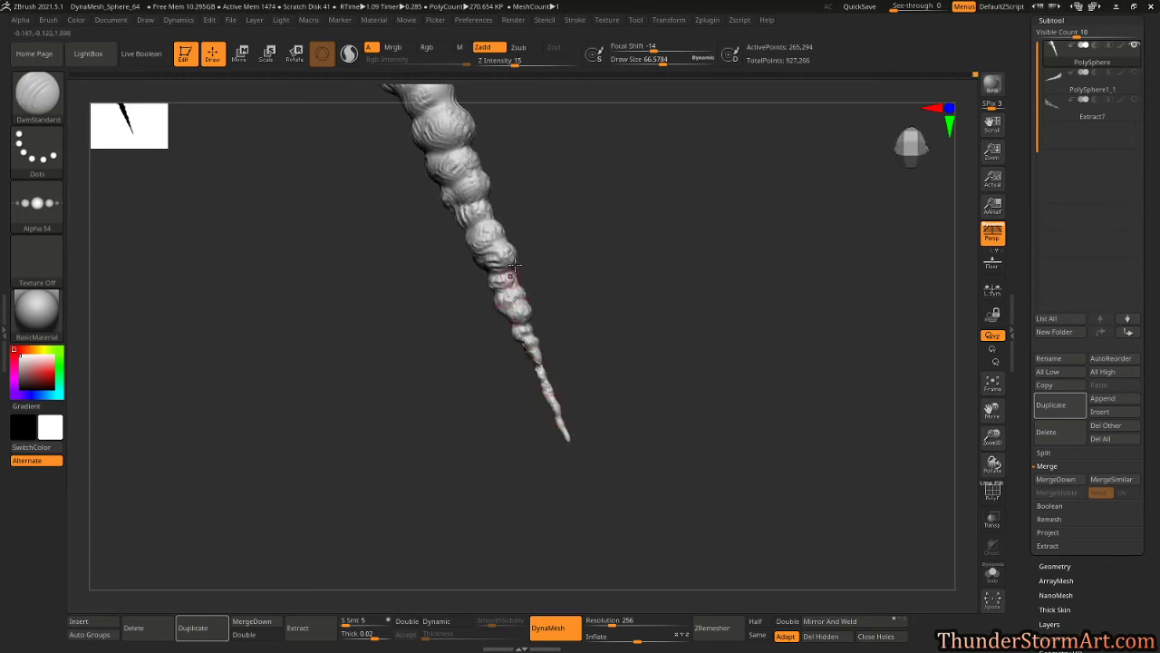
Raise bumps over the smooth upper bulges of the shaft with the draw size enlarged to about 198.
mouse_move(588, 239)
alt+mouse_down()
mouse_move(622, 342)
mouse_move(632, 340)
alt+mouse_up()
key(s)
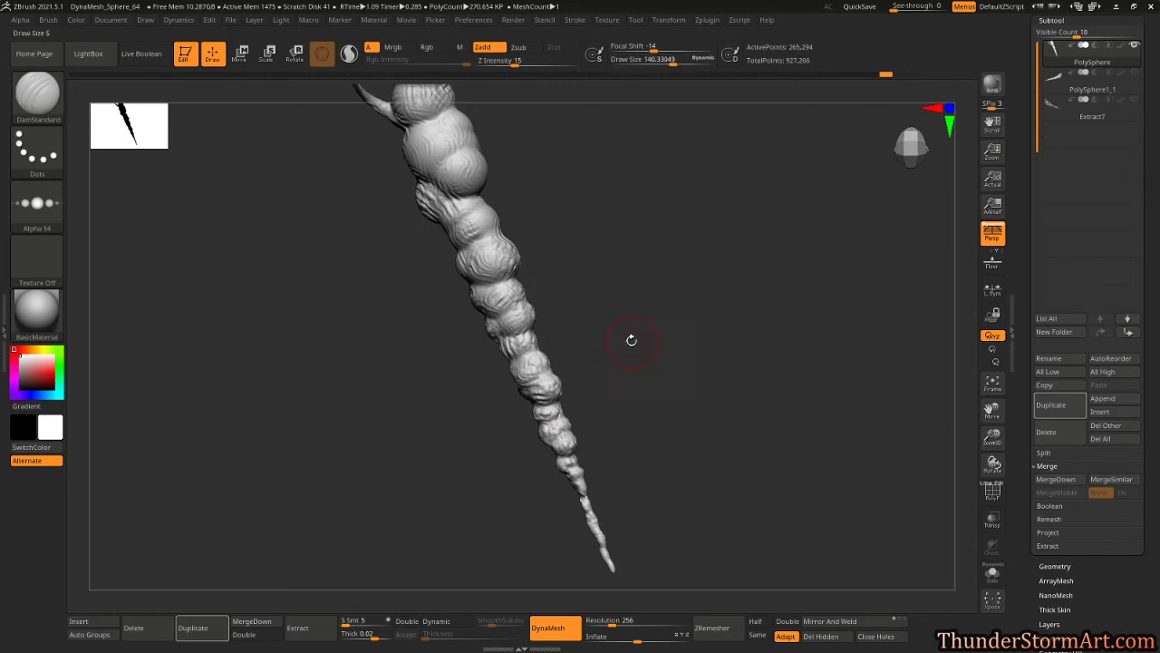
key(s)
click(566, 274)
mouse_move(491, 290)
mouse_down()
mouse_move(478, 224)
mouse_move(463, 213)
mouse_move(485, 263)
mouse_move(471, 192)
mouse_move(431, 141)
mouse_move(453, 121)
mouse_move(460, 151)
mouse_up()
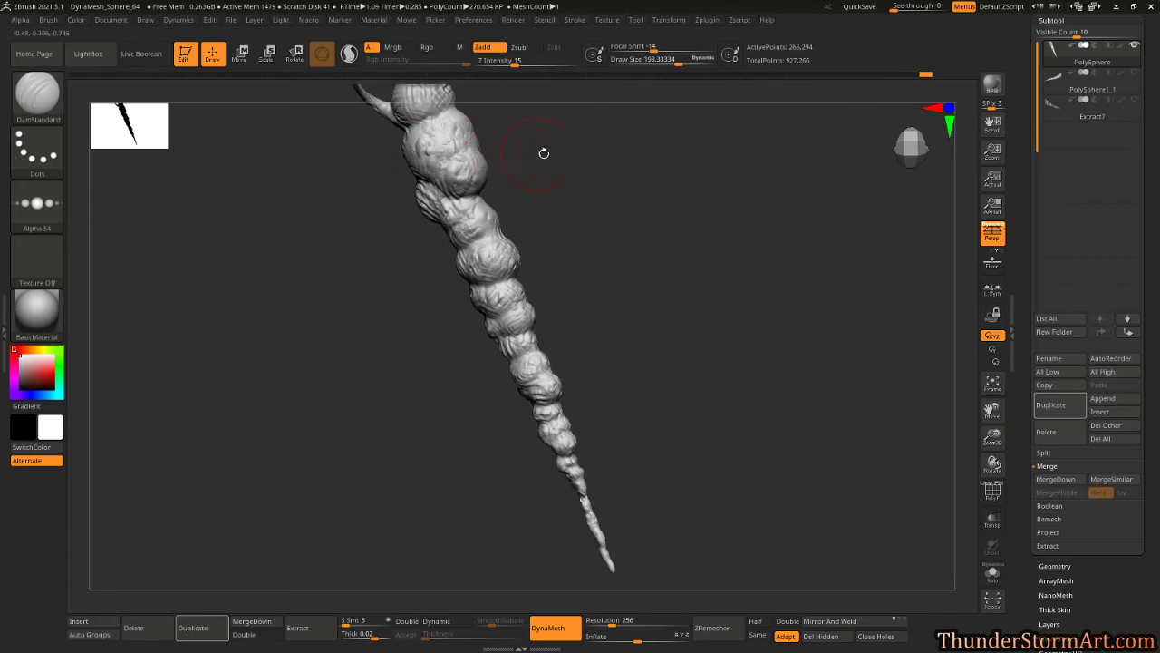
drag(544, 155, 497, 286)
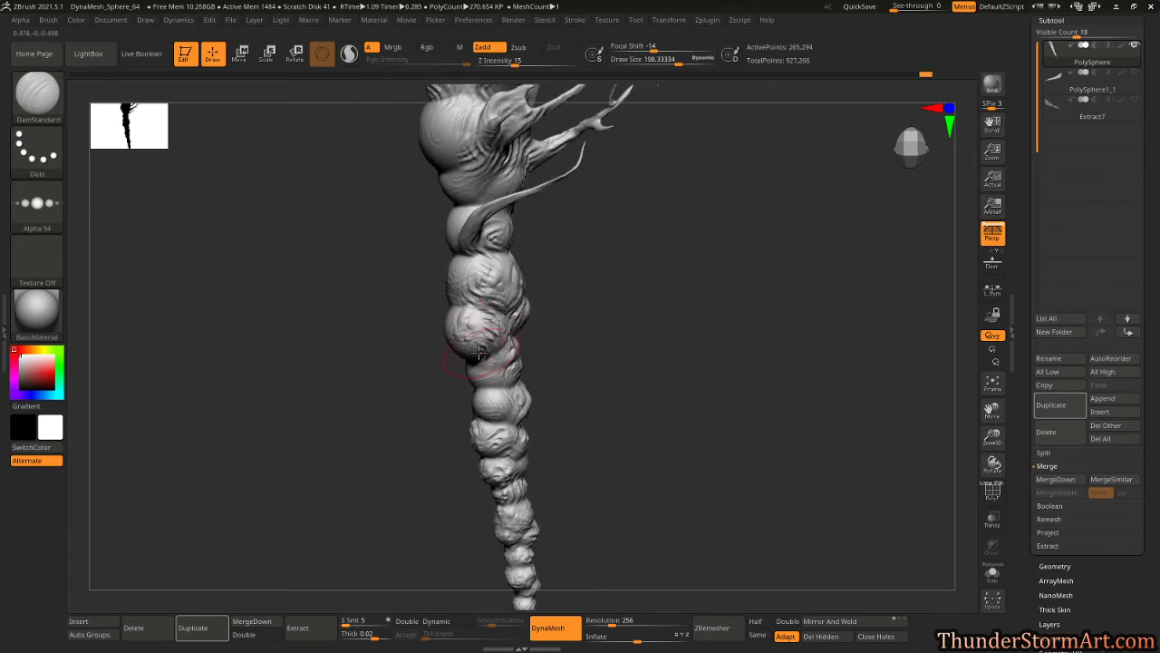
Cover the remaining smooth bulges between the mid-shaft and the wand's head with raised bumps from several sides.
drag(541, 347, 534, 341)
mouse_move(448, 403)
mouse_down()
mouse_move(427, 382)
mouse_move(432, 422)
mouse_move(451, 423)
mouse_move(439, 454)
mouse_up()
drag(508, 390, 555, 376)
mouse_move(417, 426)
mouse_down()
mouse_move(404, 446)
mouse_move(389, 439)
mouse_move(404, 475)
mouse_up()
drag(400, 363, 390, 386)
drag(421, 344, 407, 338)
mouse_move(407, 337)
mouse_down()
mouse_move(401, 351)
mouse_move(424, 357)
mouse_move(409, 328)
mouse_move(379, 312)
mouse_move(394, 291)
mouse_move(419, 315)
mouse_move(521, 282)
mouse_up()
mouse_move(376, 317)
mouse_down()
mouse_move(359, 353)
mouse_move(388, 364)
mouse_up()
mouse_move(397, 411)
mouse_down()
mouse_move(352, 308)
mouse_move(358, 272)
mouse_move(310, 232)
mouse_move(332, 195)
mouse_move(306, 192)
mouse_up()
Set the draw size to about 333 and build up larger bumps on the side of the head and the neck below it.
key(s)
mouse_move(420, 230)
mouse_down()
mouse_move(445, 230)
mouse_move(538, 321)
mouse_up()
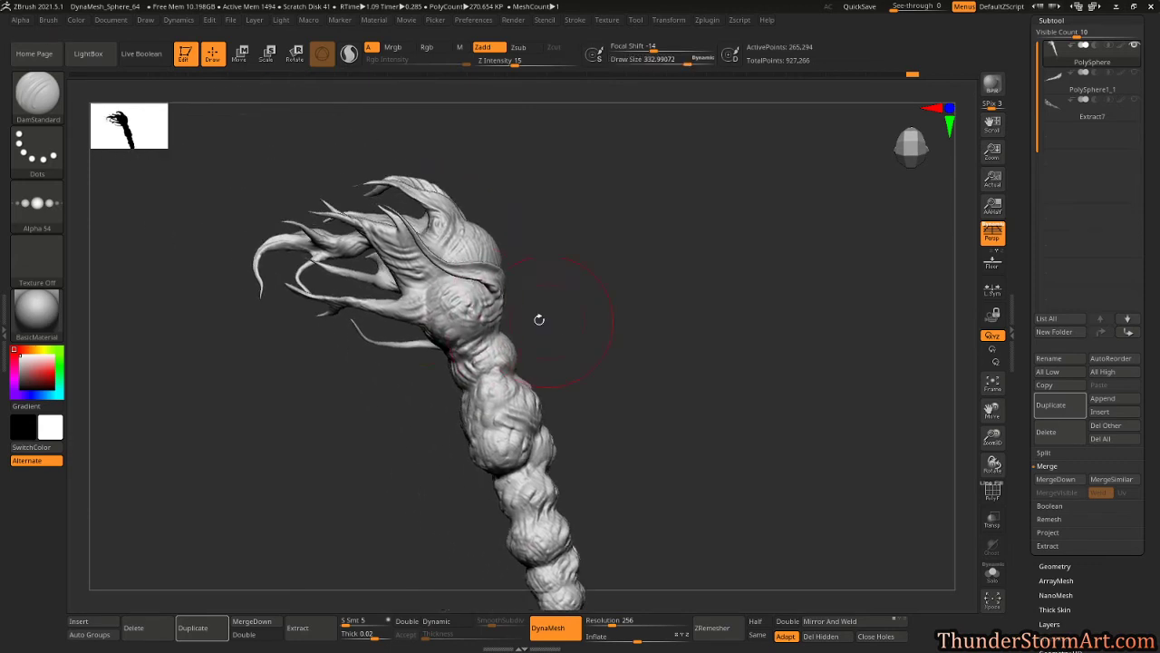
mouse_move(420, 299)
mouse_down()
mouse_move(458, 272)
mouse_move(471, 240)
mouse_move(564, 262)
mouse_up()
drag(491, 234, 527, 265)
right_drag(517, 243, 526, 304)
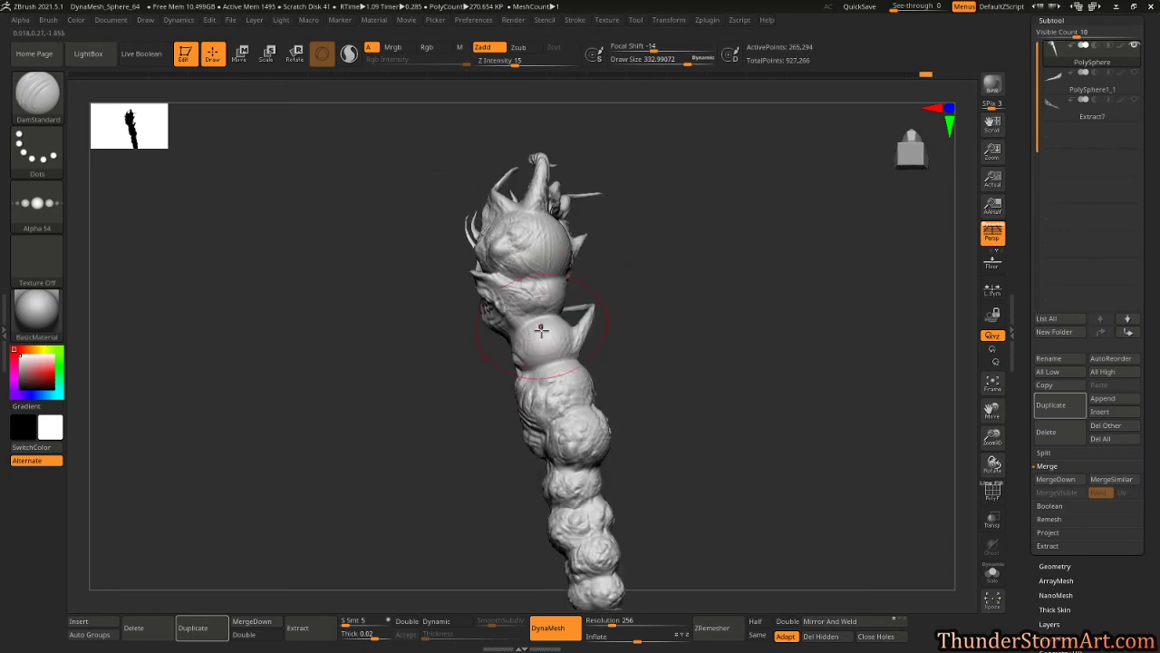
Extend the large bumps around the back of the head and the bulges directly beneath the tendrils.
right_drag(668, 303, 553, 317)
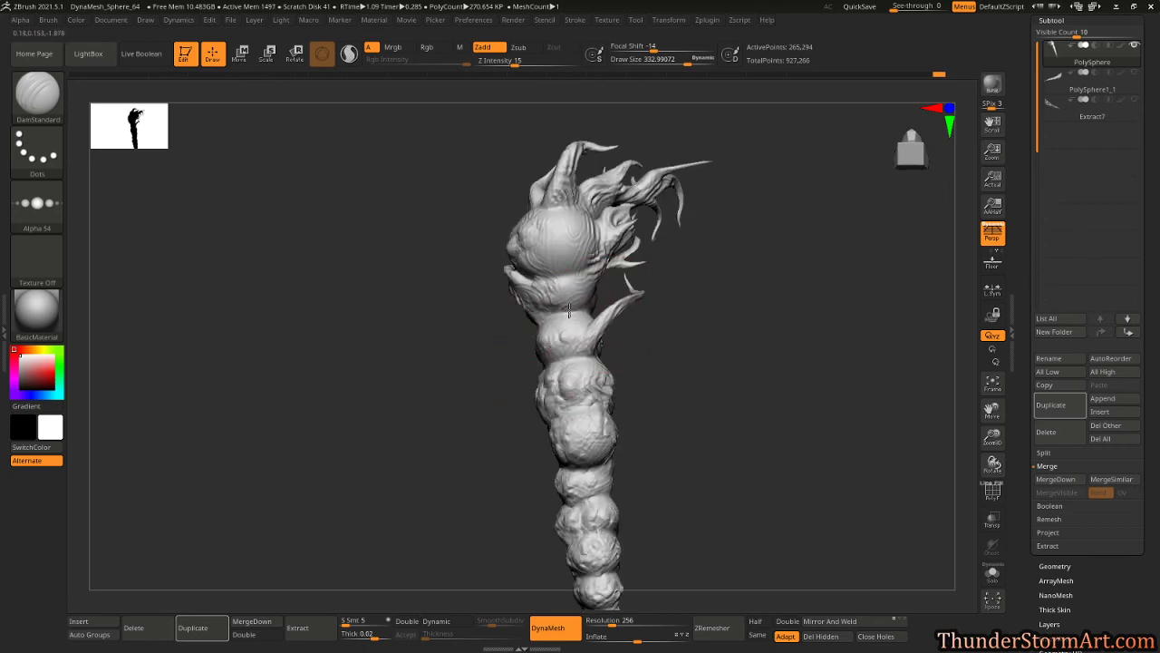
drag(552, 322, 564, 299)
mouse_move(537, 225)
mouse_down()
mouse_move(564, 237)
mouse_move(557, 263)
mouse_move(577, 243)
mouse_move(571, 292)
mouse_up()
right_drag(672, 244, 626, 222)
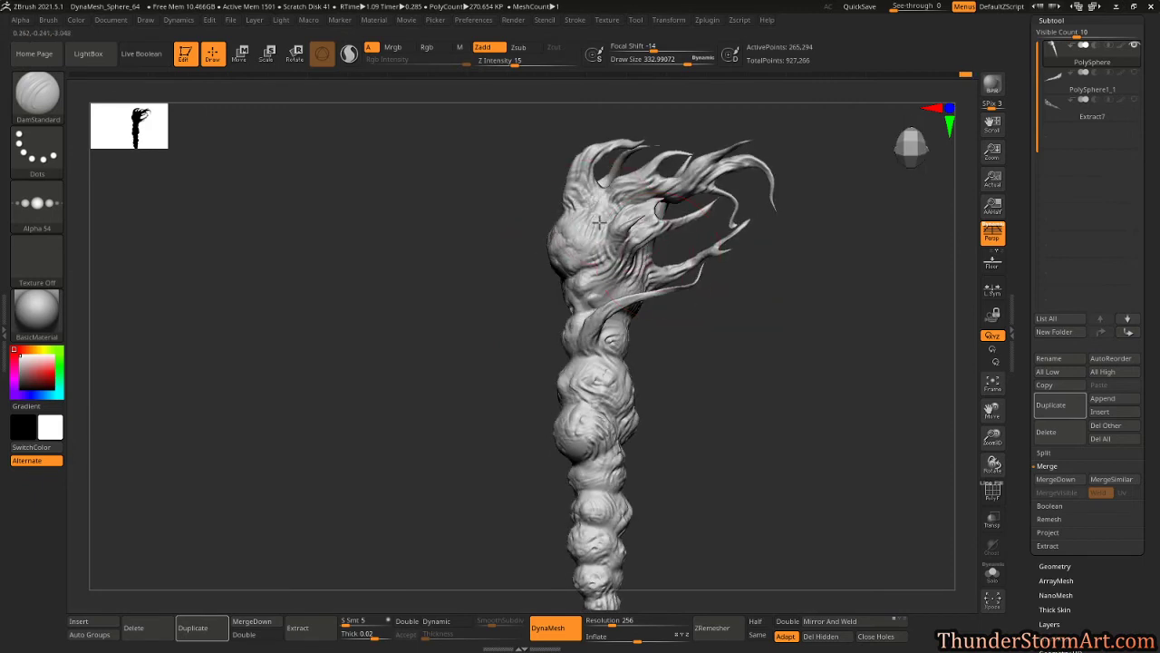
right_drag(651, 346, 652, 252)
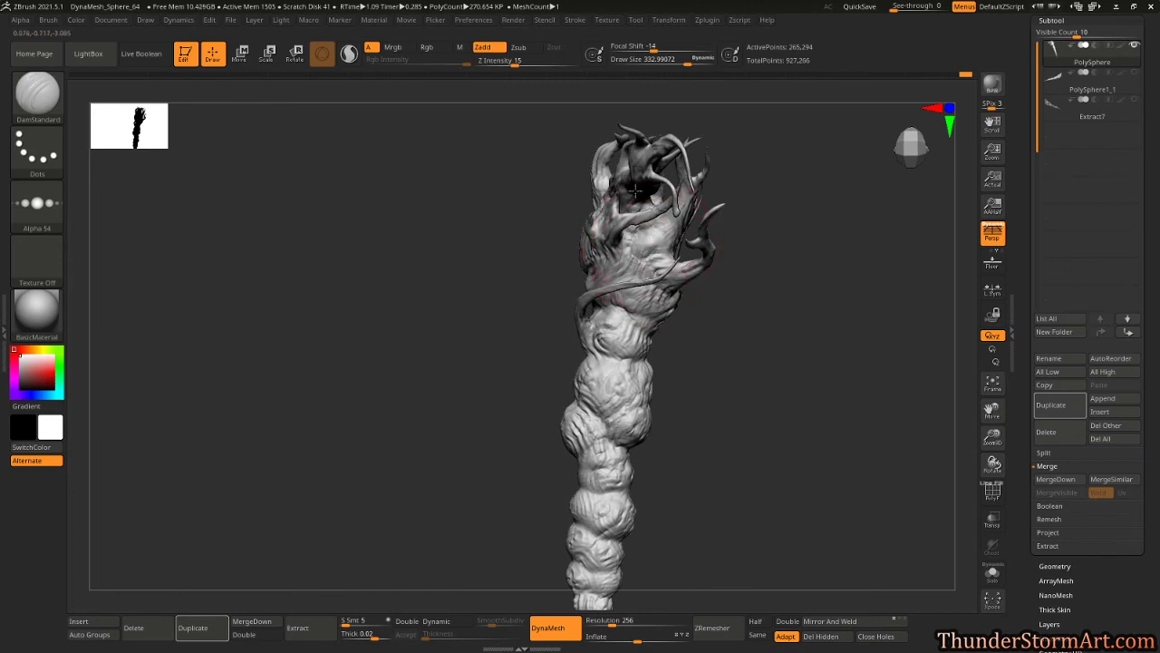
right_drag(754, 355, 753, 292)
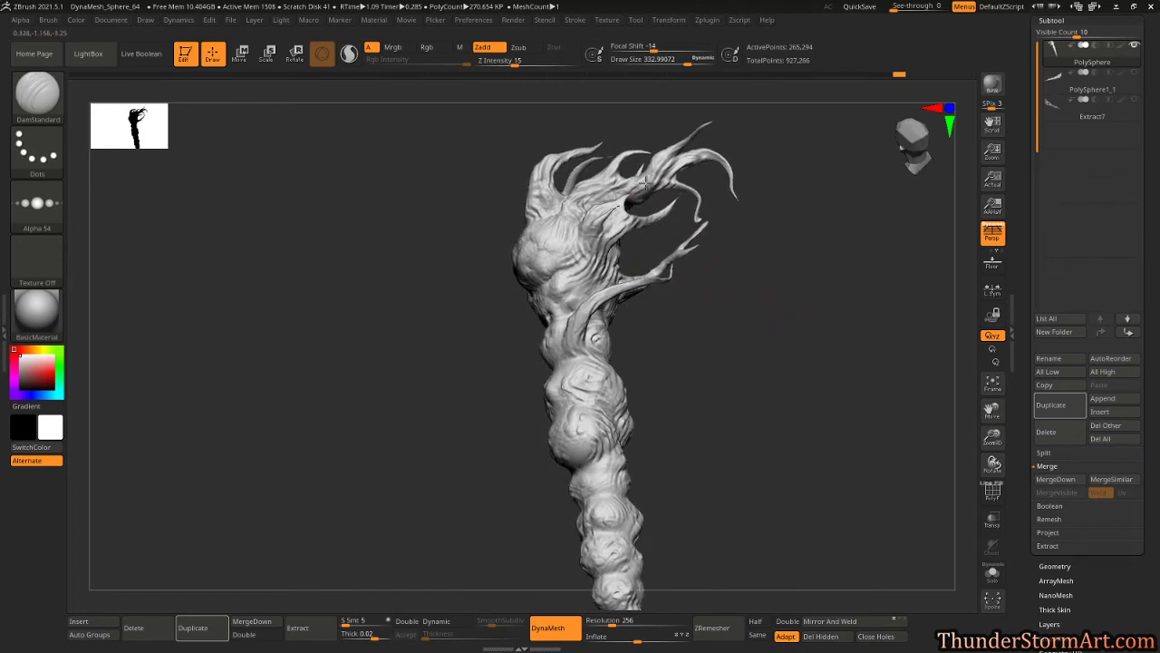
Roughen the neck and upper shaft bulges from further angles, softening overly harsh spots with the Smooth brush.
right_drag(692, 363, 699, 205)
mouse_move(564, 334)
right_down()
mouse_move(602, 374)
mouse_move(686, 332)
right_up()
drag(622, 487, 613, 495)
mouse_move(660, 384)
right_down()
mouse_move(699, 378)
mouse_move(480, 285)
right_up()
key(shift)
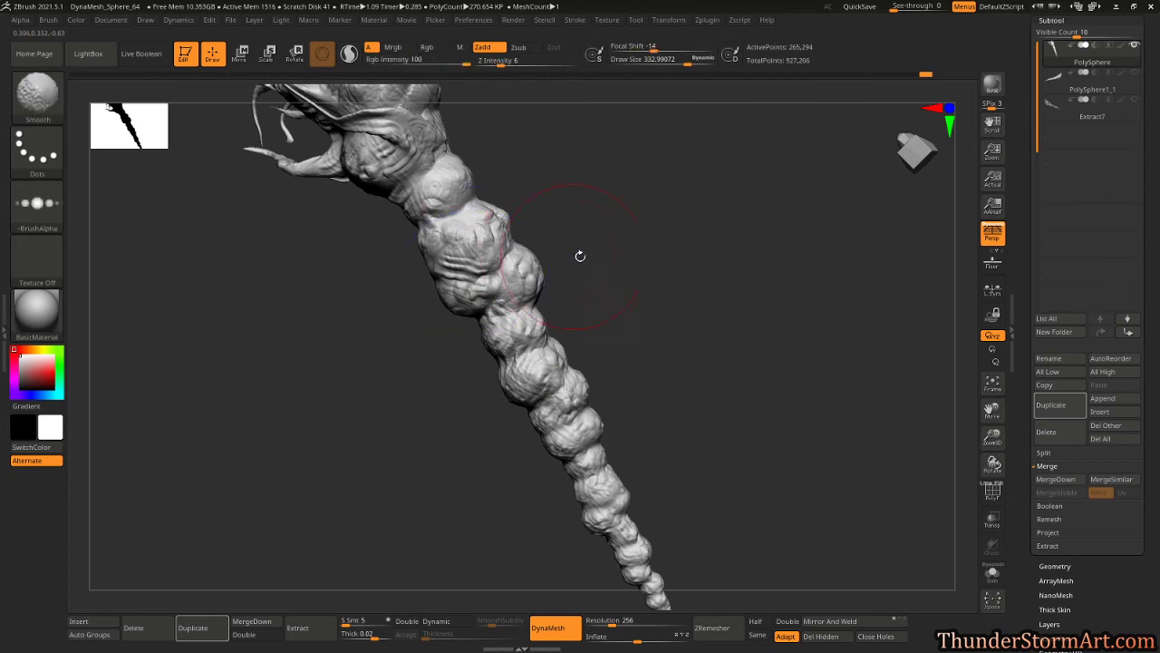
drag(580, 256, 560, 257)
drag(430, 217, 473, 205)
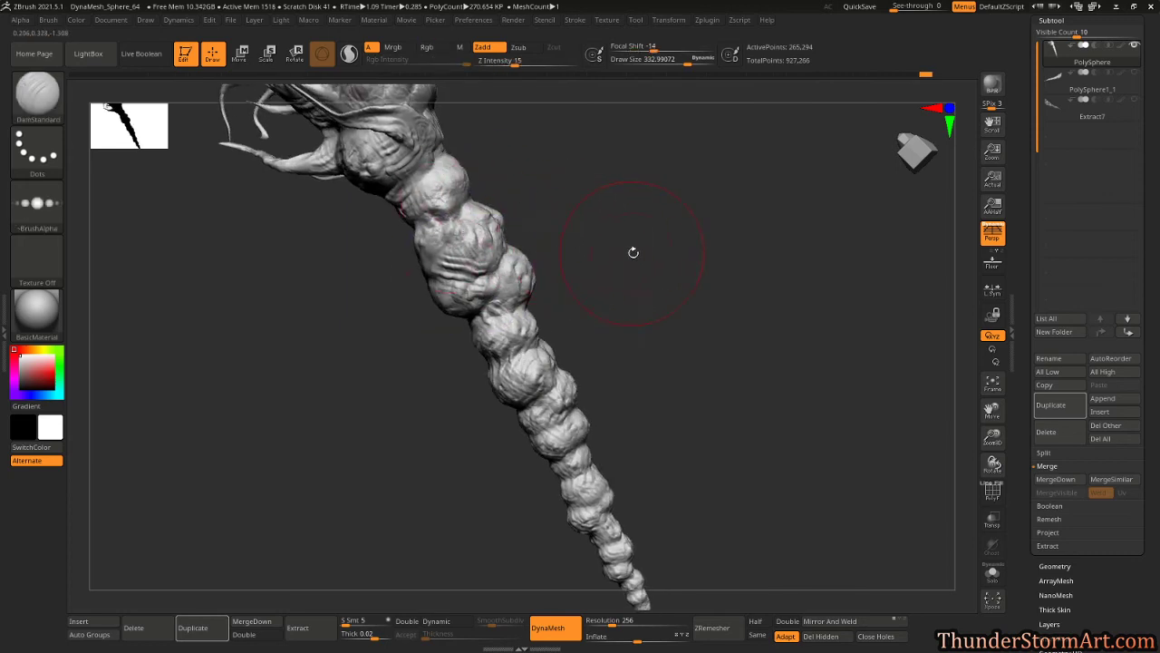
Layer broad bumps along the full length of the shaft while working around its sides.
mouse_move(633, 252)
right_down()
mouse_move(520, 250)
mouse_move(626, 264)
mouse_move(480, 255)
mouse_move(516, 266)
mouse_move(477, 287)
right_up()
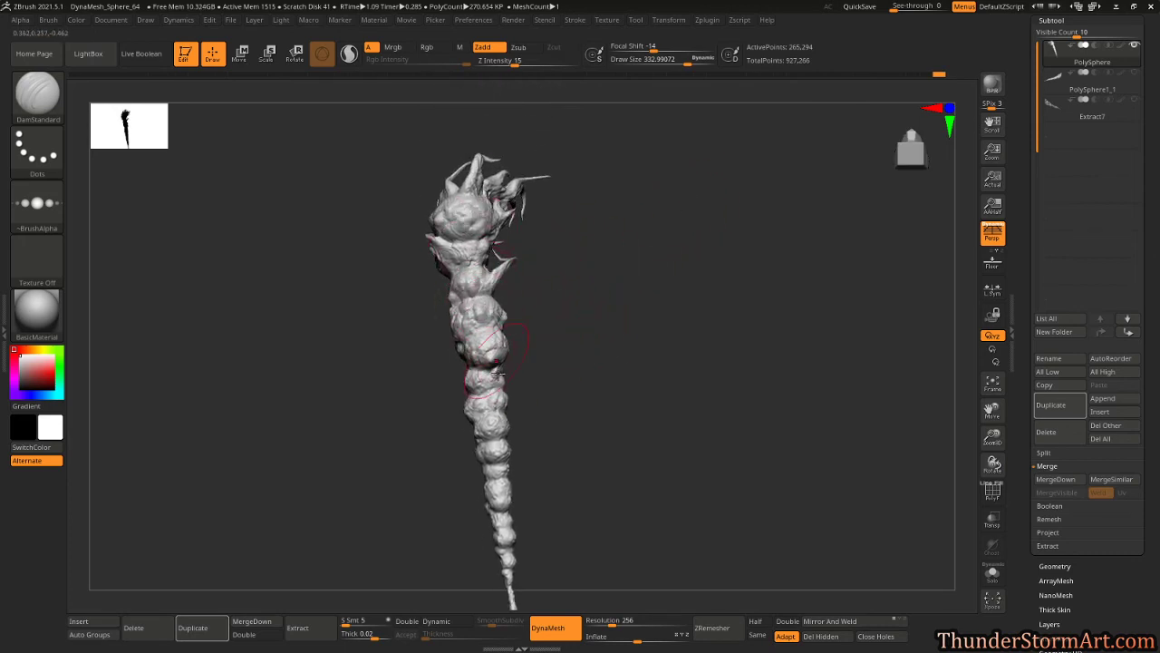
mouse_move(478, 362)
right_down()
mouse_move(543, 342)
mouse_move(452, 377)
right_up()
drag(453, 377, 427, 299)
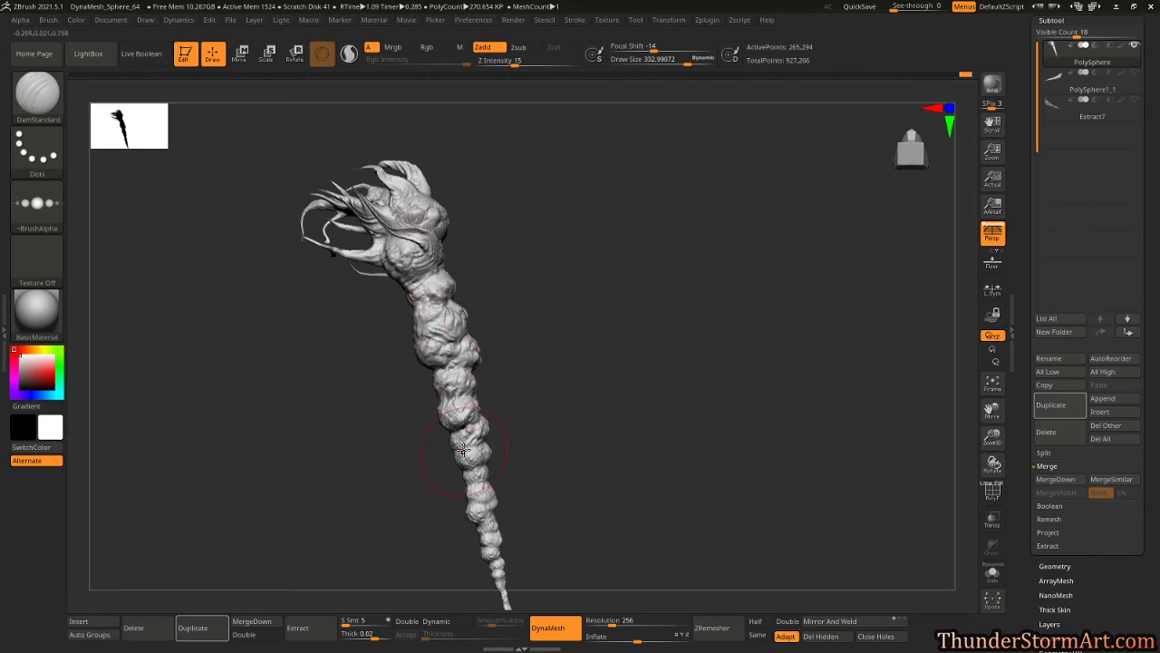
mouse_move(458, 435)
right_down()
mouse_move(457, 496)
mouse_move(544, 383)
mouse_move(548, 413)
right_up()
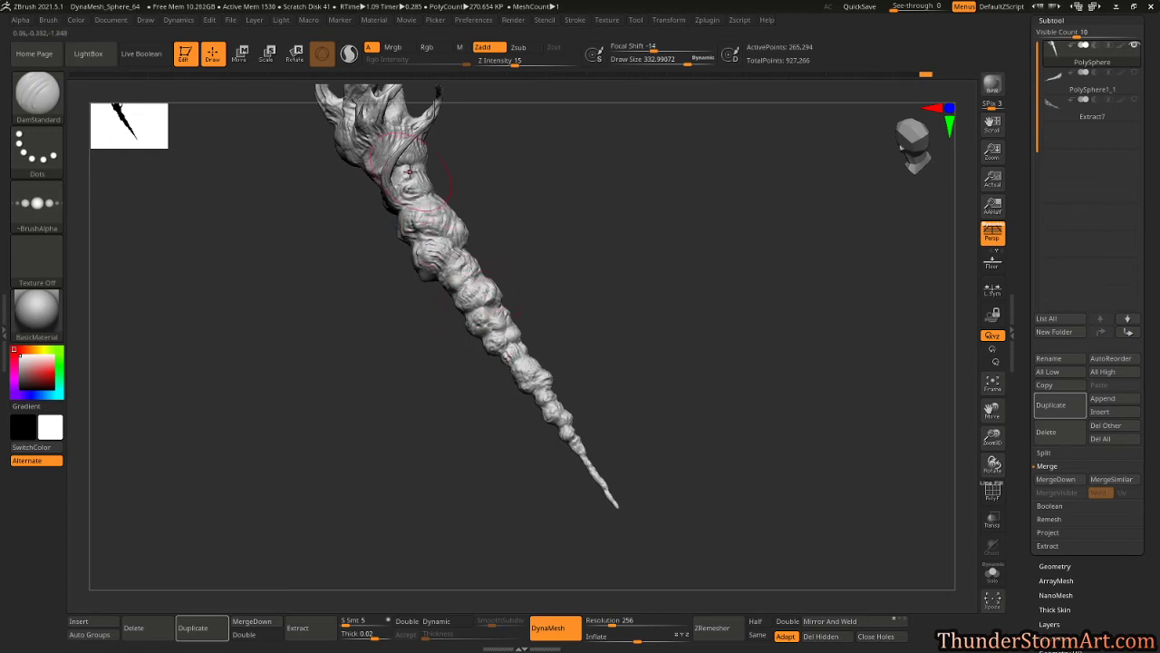
mouse_move(524, 163)
right_down()
mouse_move(589, 208)
mouse_move(655, 227)
mouse_move(660, 334)
mouse_move(677, 296)
mouse_move(679, 311)
mouse_move(653, 318)
mouse_move(718, 353)
mouse_move(669, 394)
mouse_move(710, 304)
mouse_move(706, 420)
right_up()
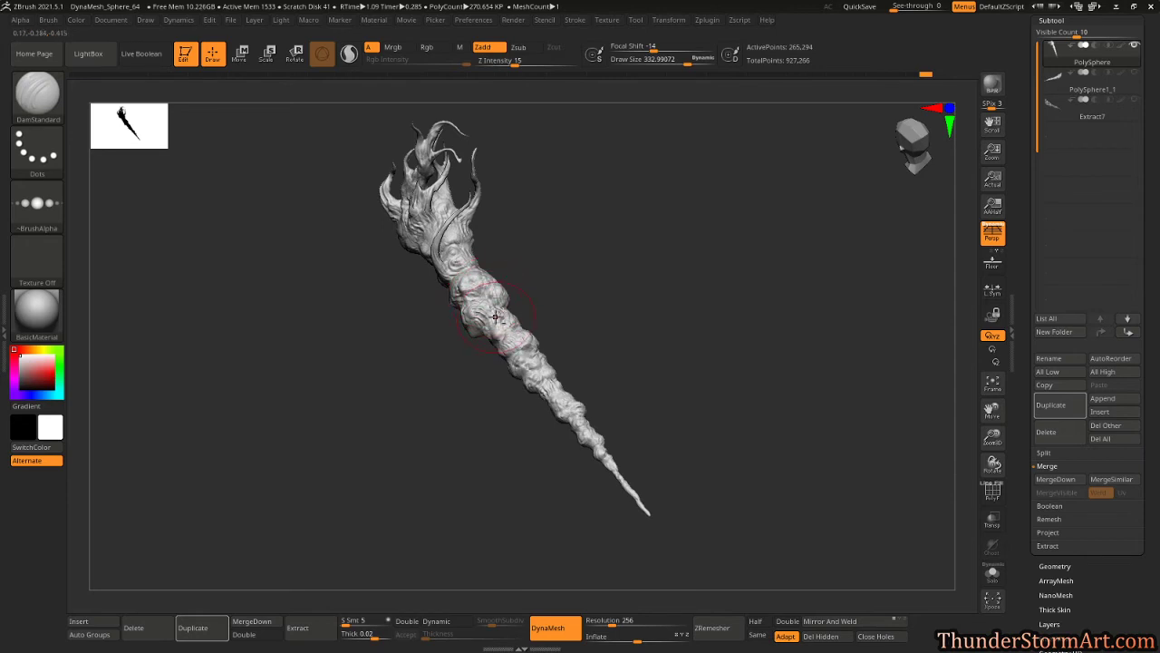
Finish the broad bumpy texture on the head and the untreated sides of the shaft.
mouse_move(511, 317)
right_down()
mouse_move(607, 277)
mouse_move(462, 302)
mouse_move(599, 202)
mouse_move(456, 308)
right_up()
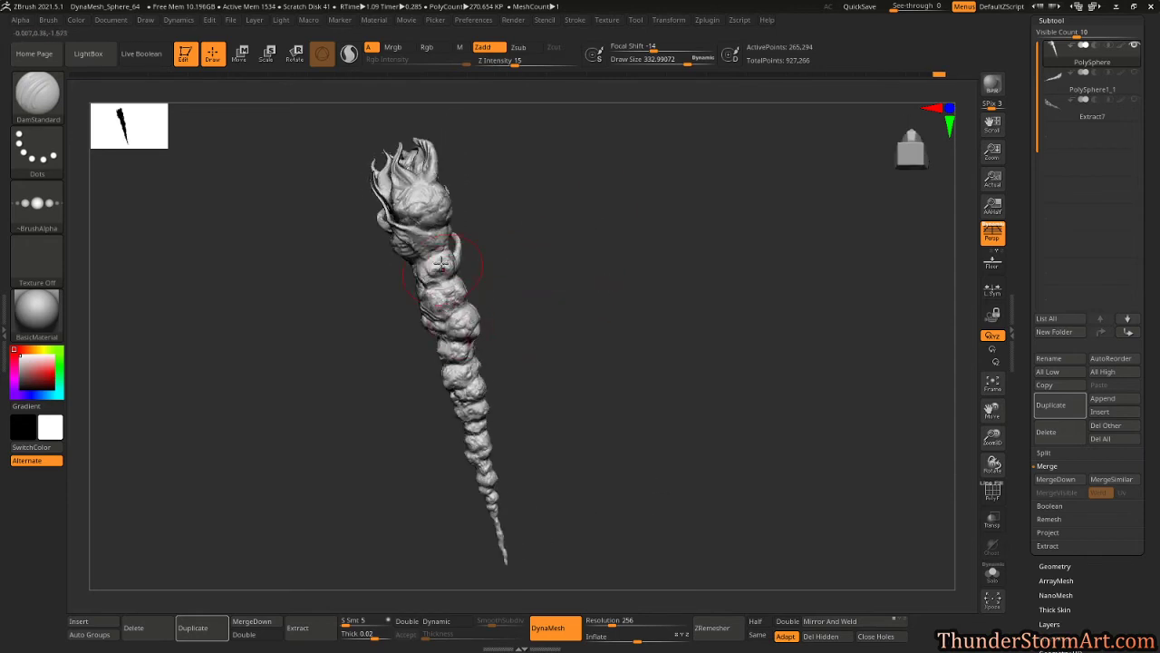
mouse_move(464, 206)
right_down()
mouse_move(471, 213)
mouse_move(458, 199)
mouse_move(608, 298)
mouse_move(466, 174)
mouse_move(581, 263)
right_up()
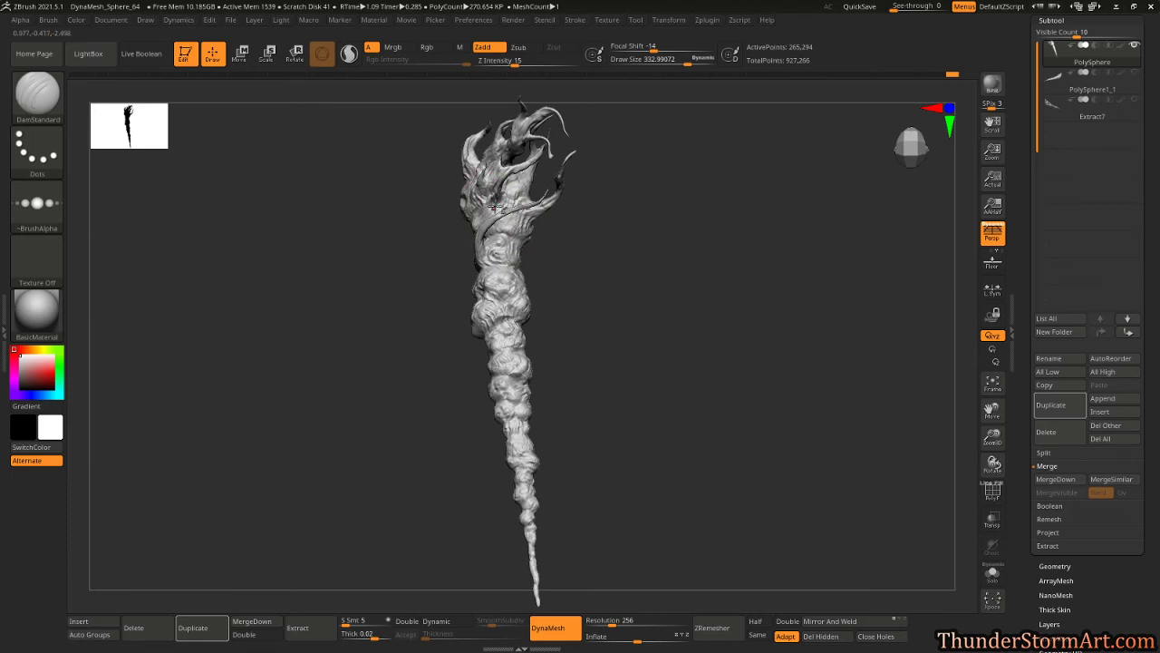
drag(608, 295, 531, 259)
mouse_move(602, 263)
mouse_down()
mouse_move(555, 288)
mouse_move(590, 297)
mouse_up()
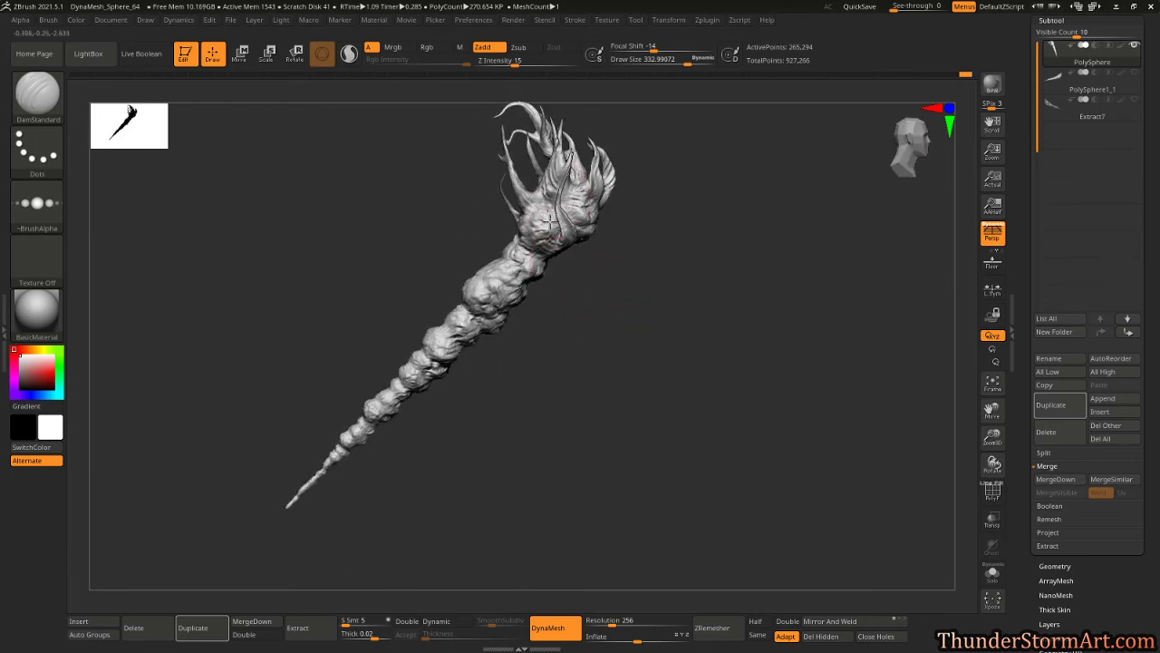
mouse_move(572, 225)
right_down()
mouse_move(554, 229)
mouse_move(571, 238)
mouse_move(608, 227)
right_up()
mouse_move(499, 372)
right_down()
mouse_move(480, 370)
mouse_move(544, 437)
mouse_move(419, 401)
mouse_move(580, 402)
mouse_move(471, 425)
right_up()
mouse_move(555, 371)
right_down()
mouse_move(604, 284)
mouse_move(575, 298)
mouse_move(664, 226)
mouse_move(645, 262)
mouse_move(692, 251)
mouse_move(668, 278)
mouse_move(658, 319)
mouse_move(635, 218)
mouse_move(602, 299)
mouse_move(640, 308)
mouse_move(654, 263)
mouse_move(732, 239)
mouse_move(754, 299)
mouse_move(783, 275)
mouse_move(720, 274)
mouse_move(643, 362)
mouse_move(658, 363)
mouse_move(661, 349)
mouse_move(656, 368)
right_up()
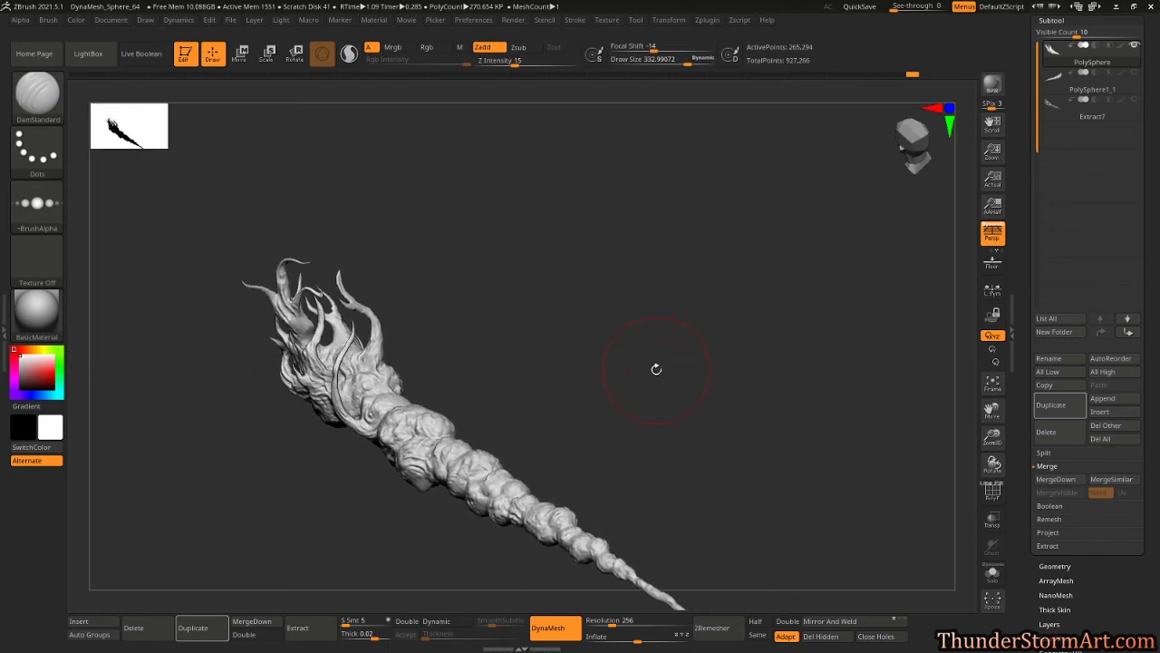
Switch to the Inflate brush and set its draw size to about 441.
key(b)
key(i)
key(n)
key(s)
drag(581, 373, 593, 373)
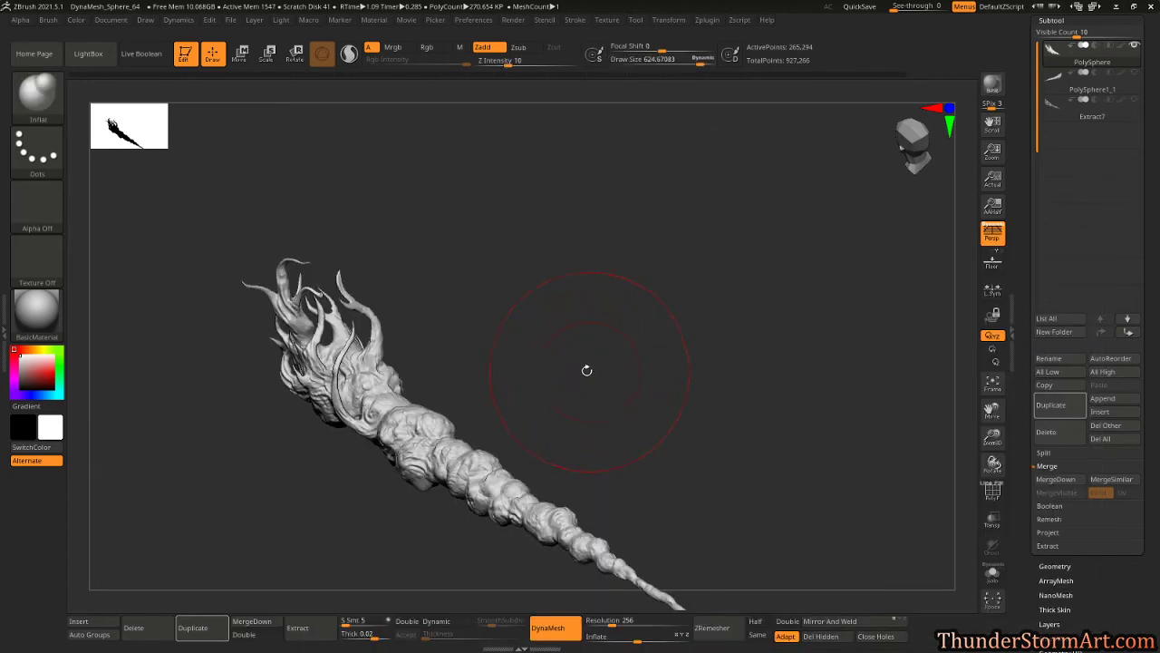
key(ctrl+z)
key(s)
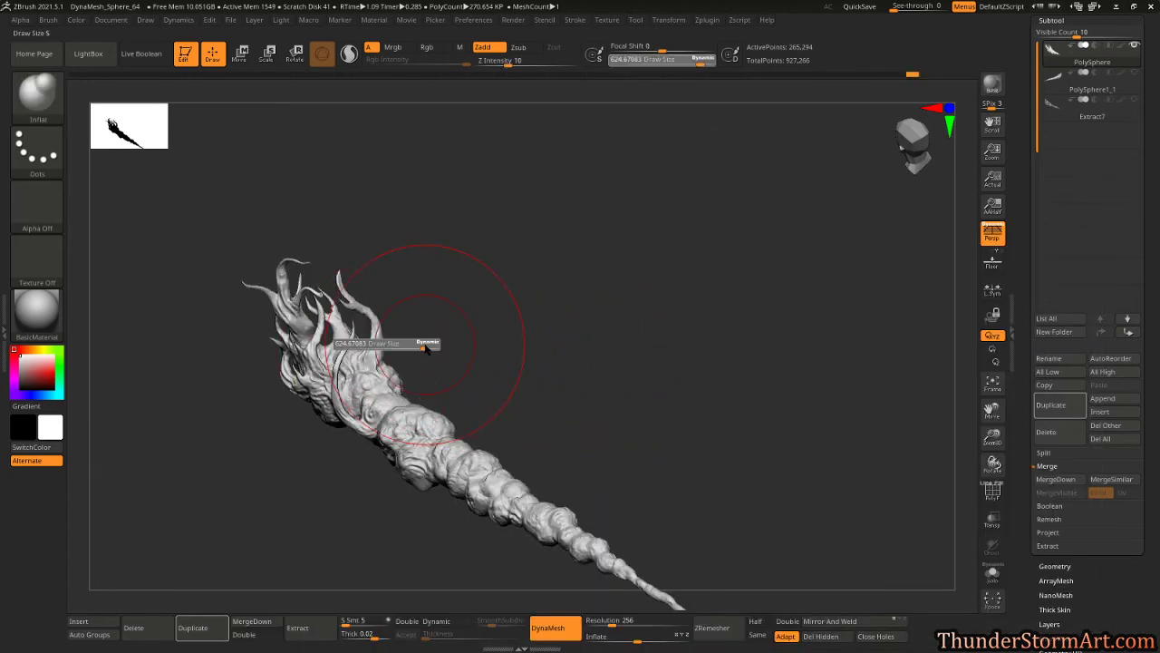
drag(428, 344, 419, 344)
Inflate the wand's head and the bases of its tendrils, smoothing the inside and undoing the last stroke.
mouse_move(360, 369)
right_down()
mouse_move(481, 350)
mouse_move(315, 396)
right_up()
mouse_move(480, 323)
right_down()
mouse_move(343, 345)
mouse_move(538, 293)
mouse_move(314, 364)
mouse_move(554, 321)
mouse_move(308, 361)
mouse_move(508, 361)
right_up()
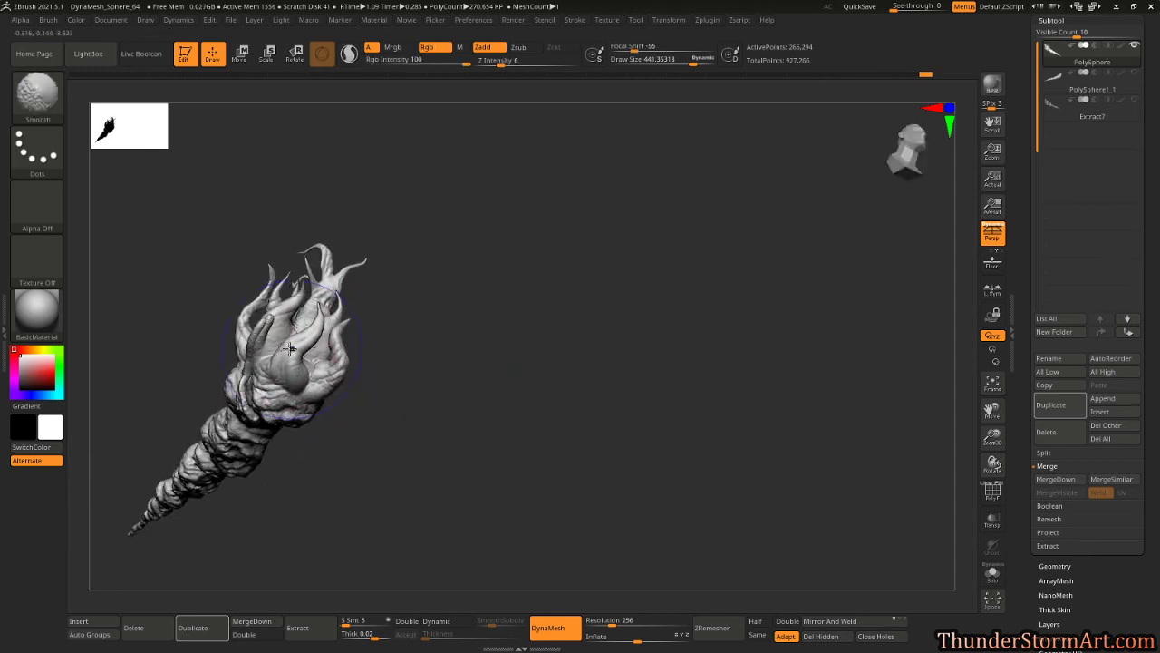
mouse_move(421, 383)
right_down()
mouse_move(456, 441)
mouse_move(459, 389)
mouse_move(499, 286)
mouse_move(435, 324)
right_up()
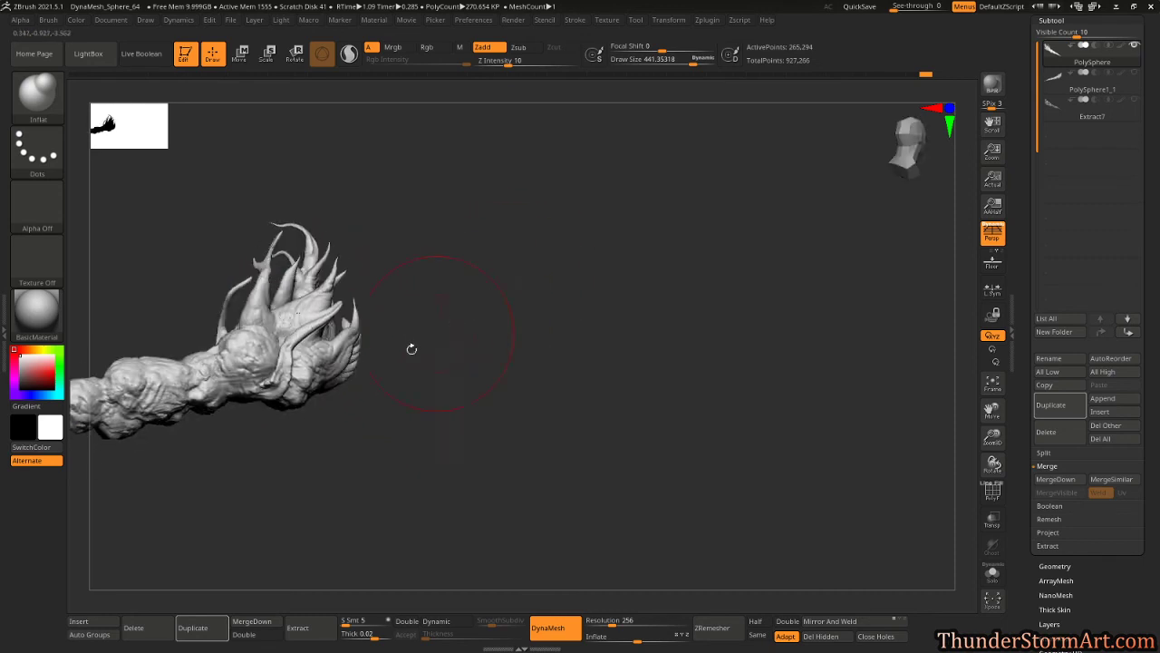
click(271, 327)
key(ctrl+z)
Inflate the bulges along the shaft and the outer side of the head to thicken the wand.
mouse_move(512, 390)
right_down()
mouse_move(547, 425)
mouse_move(691, 365)
mouse_move(739, 390)
mouse_move(761, 323)
mouse_move(790, 348)
mouse_move(743, 369)
right_up()
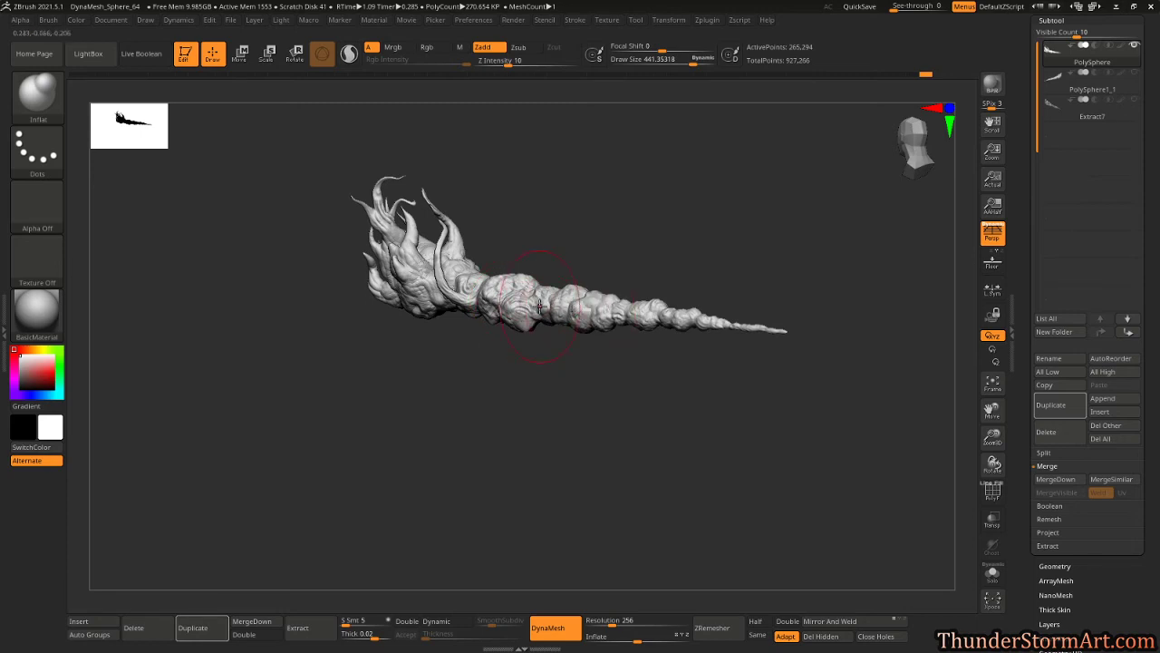
drag(539, 308, 720, 325)
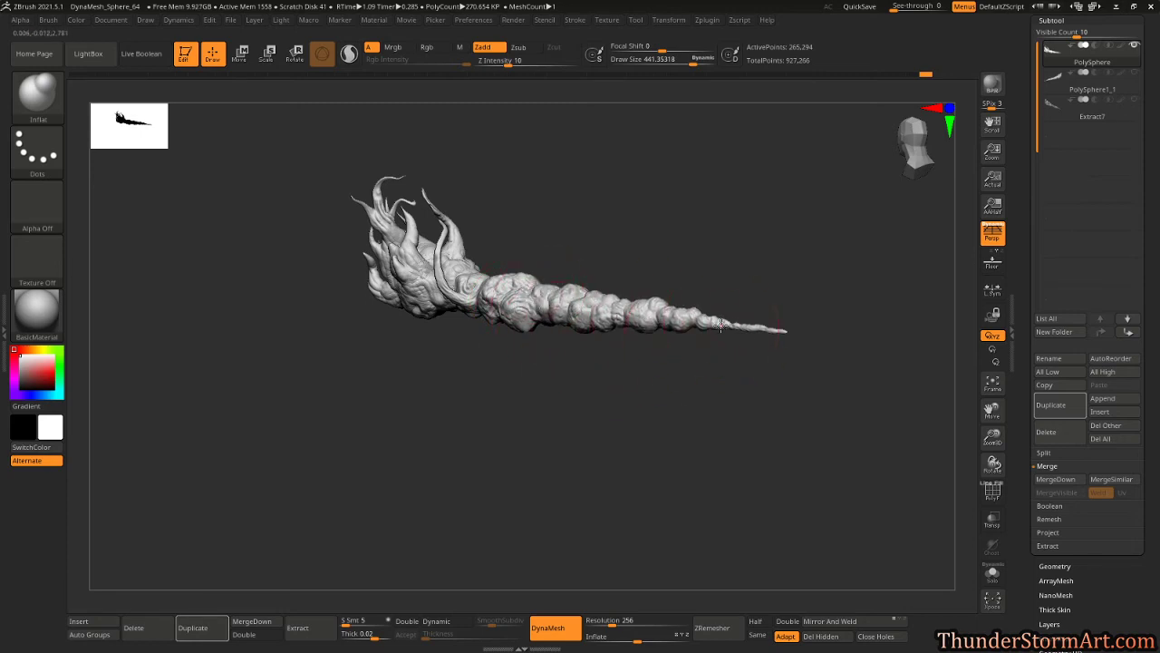
right_drag(744, 383, 770, 362)
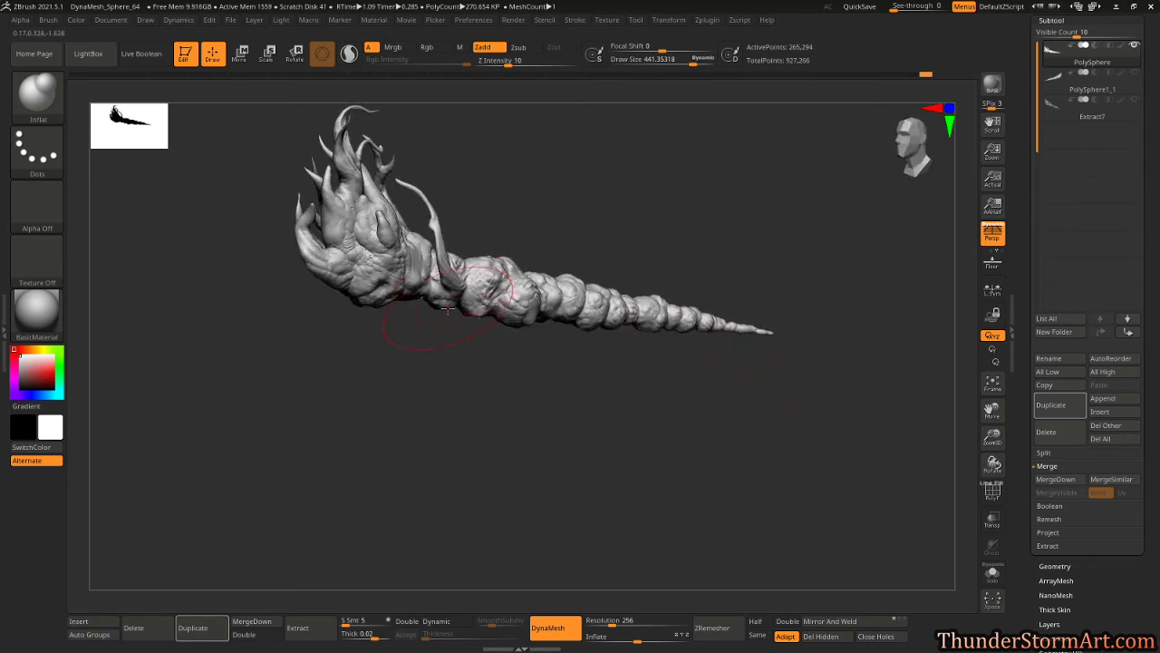
right_drag(437, 317, 403, 272)
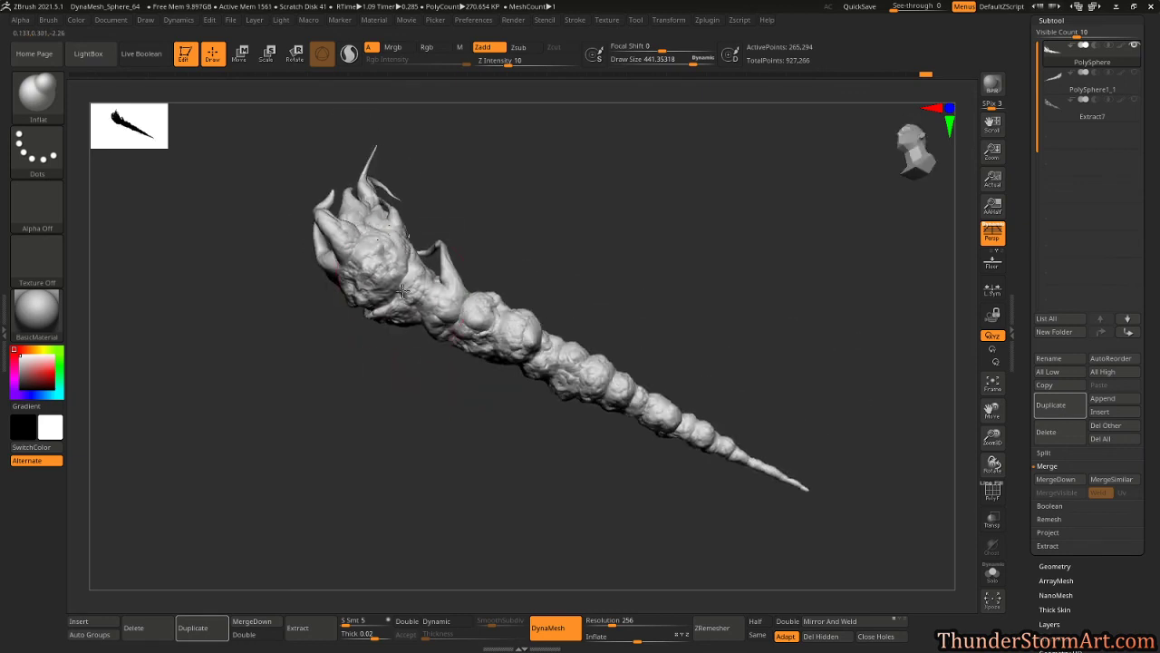
right_drag(420, 428, 394, 305)
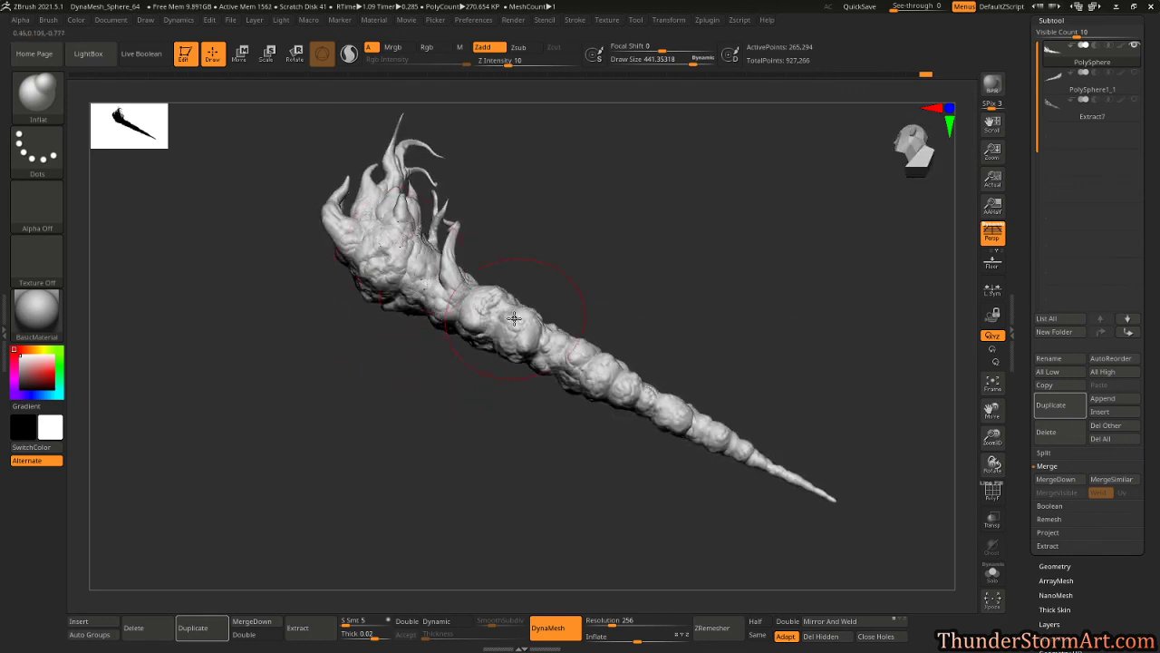
right_drag(515, 319, 524, 288)
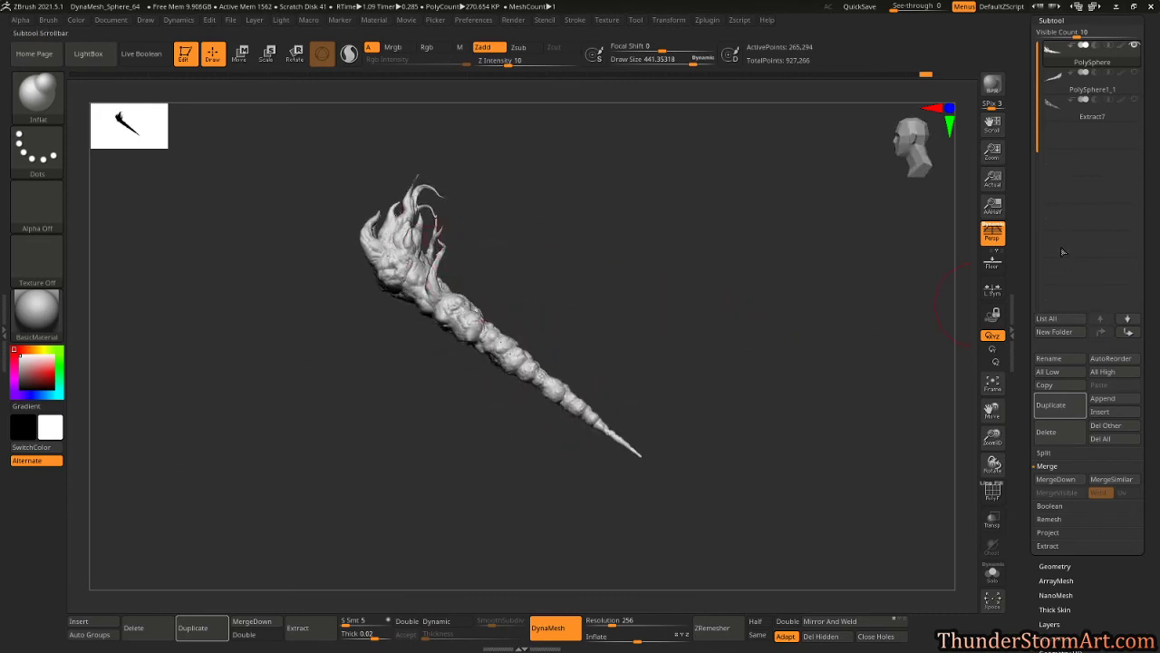
Smooth the pinched and jagged tips of the head's tendrils with the draw size reduced to about 63.
mouse_move(708, 260)
right_down()
mouse_move(697, 257)
mouse_move(718, 295)
mouse_move(742, 299)
mouse_move(719, 285)
mouse_move(777, 321)
mouse_move(794, 410)
mouse_move(746, 442)
mouse_move(755, 439)
right_up()
key(s)
drag(753, 433, 728, 427)
key(s)
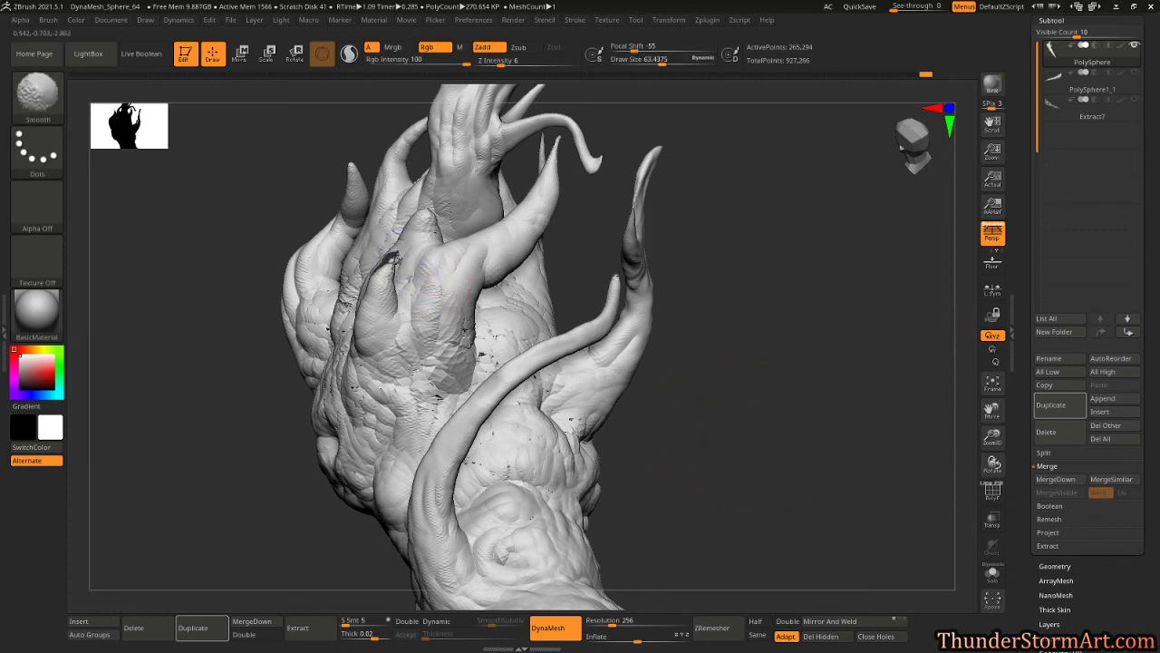
shift+drag(391, 272, 396, 297)
mouse_move(753, 331)
right_down()
mouse_move(714, 383)
mouse_move(562, 376)
right_up()
key(shift)
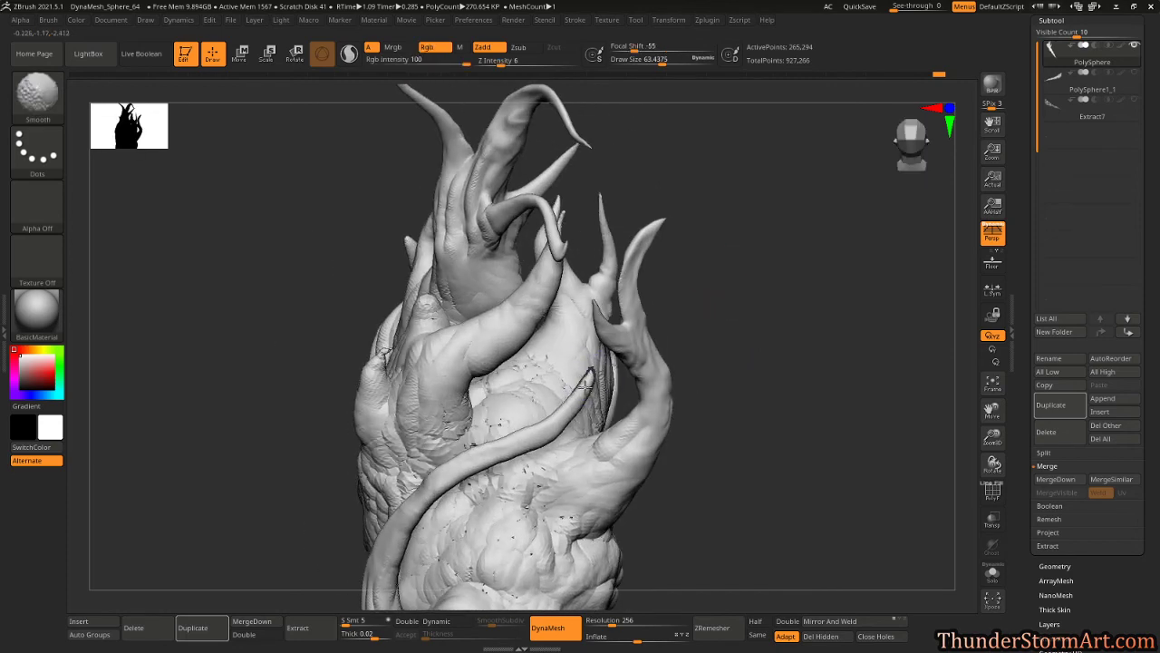
mouse_move(583, 388)
shift+mouse_down()
mouse_move(574, 397)
mouse_move(591, 376)
shift+mouse_up()
Smooth the remaining rough and pinched tendril tips around the wand's head from the back, side and front.
mouse_move(732, 410)
right_down()
mouse_move(752, 448)
mouse_move(766, 408)
right_up()
mouse_move(688, 254)
alt+right_down()
mouse_move(704, 303)
mouse_move(715, 299)
alt+right_up()
mouse_move(314, 272)
right_down()
mouse_move(285, 132)
mouse_move(310, 136)
right_up()
key(shift)
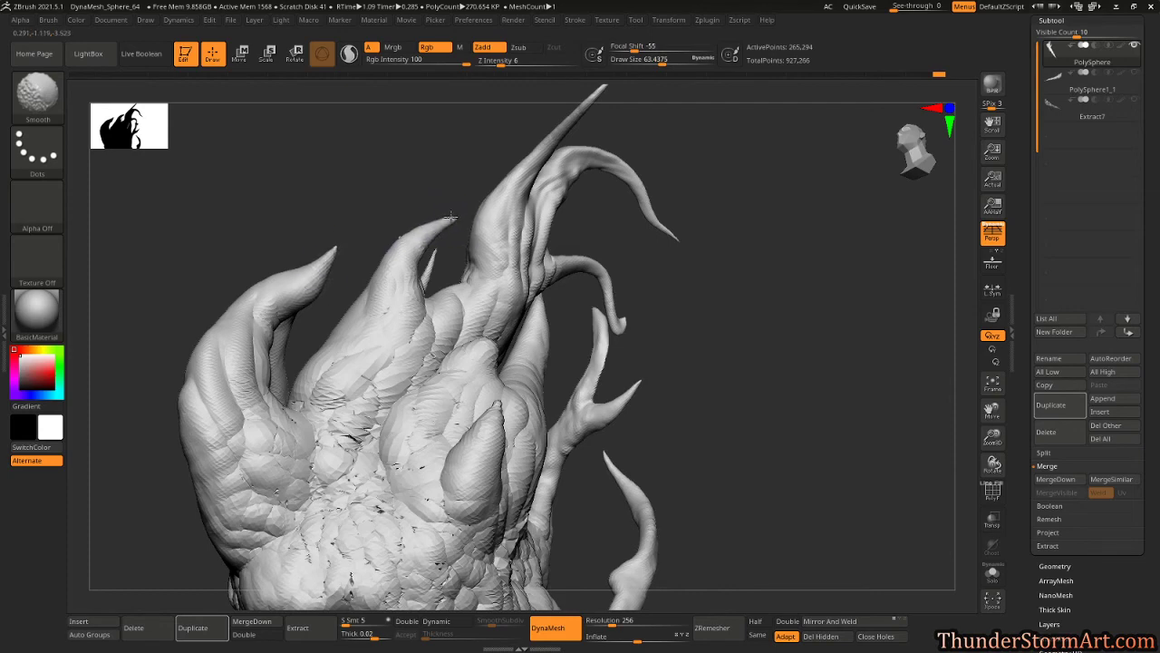
shift+drag(441, 224, 435, 228)
mouse_move(391, 194)
right_down()
mouse_move(392, 250)
mouse_move(402, 237)
right_up()
shift+drag(384, 260, 388, 265)
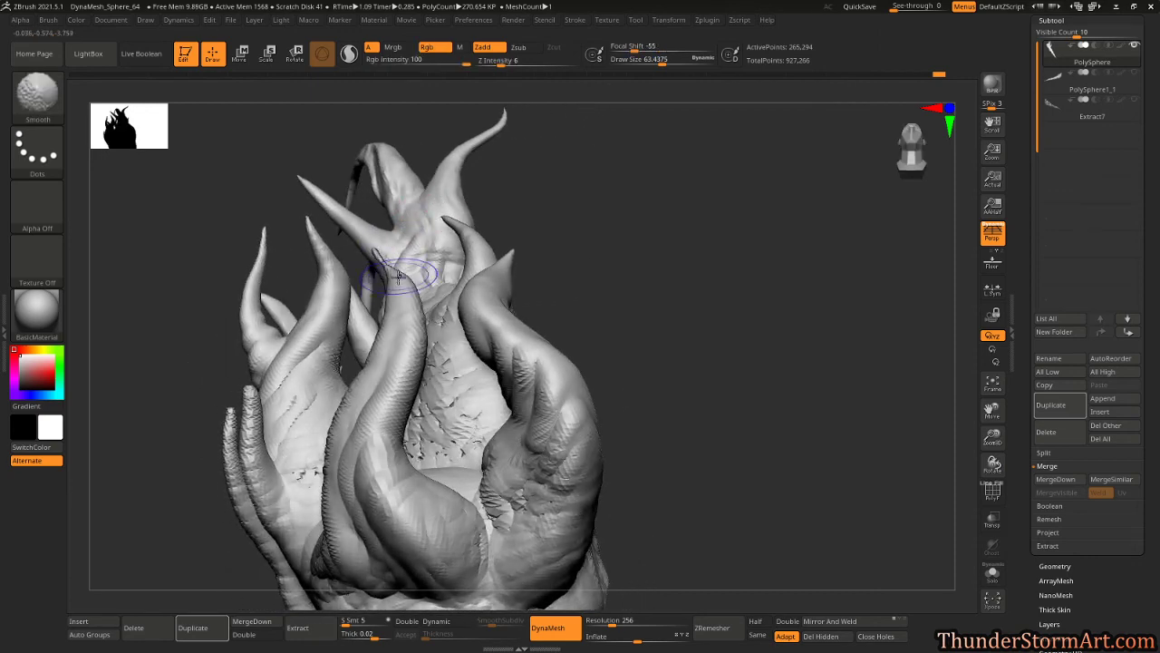
shift+drag(310, 224, 313, 230)
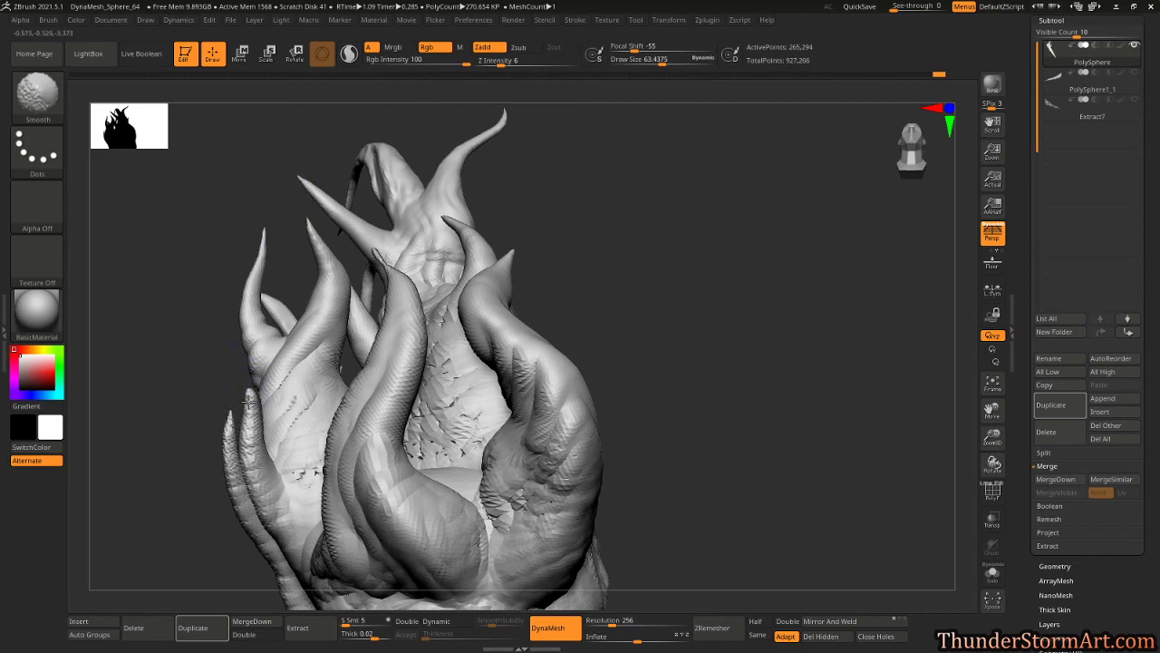
mouse_move(656, 311)
mouse_down()
mouse_move(686, 317)
mouse_move(644, 311)
mouse_move(723, 222)
mouse_move(679, 360)
mouse_move(713, 350)
mouse_move(619, 369)
mouse_move(731, 393)
mouse_move(704, 396)
mouse_move(738, 383)
mouse_up()
mouse_move(531, 324)
mouse_down()
mouse_move(650, 300)
mouse_move(703, 304)
mouse_up()
shift+drag(469, 249, 477, 216)
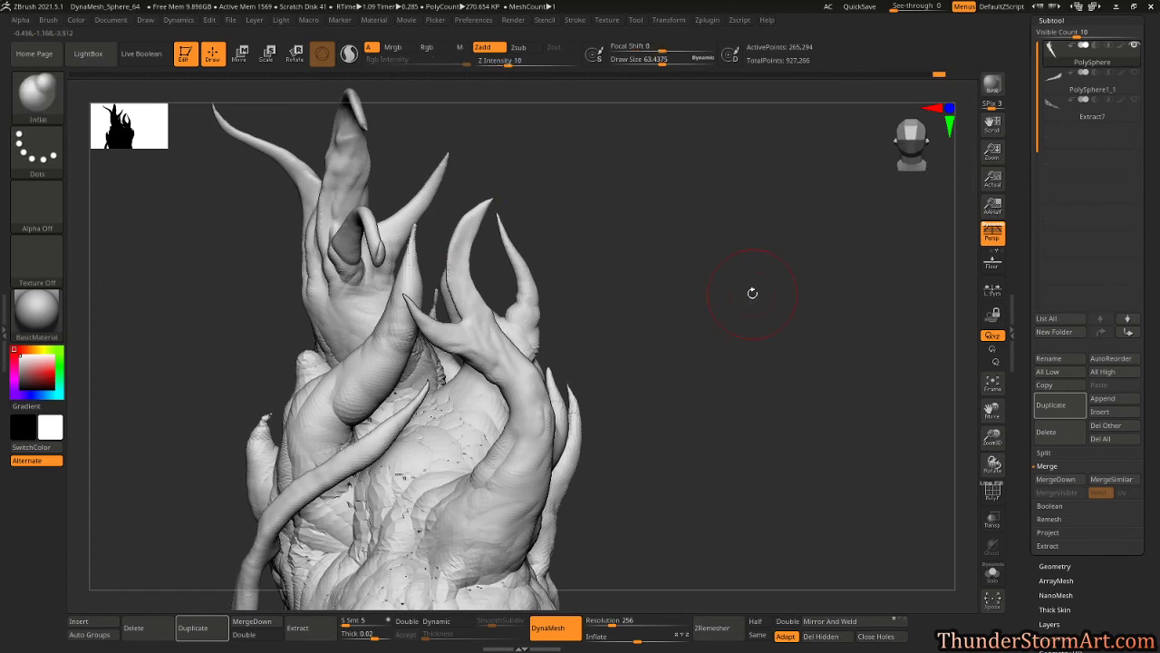
Remesh the wand core with DynaMesh at resolution 256 and check the head and shaft.
ctrl+drag(652, 275, 703, 318)
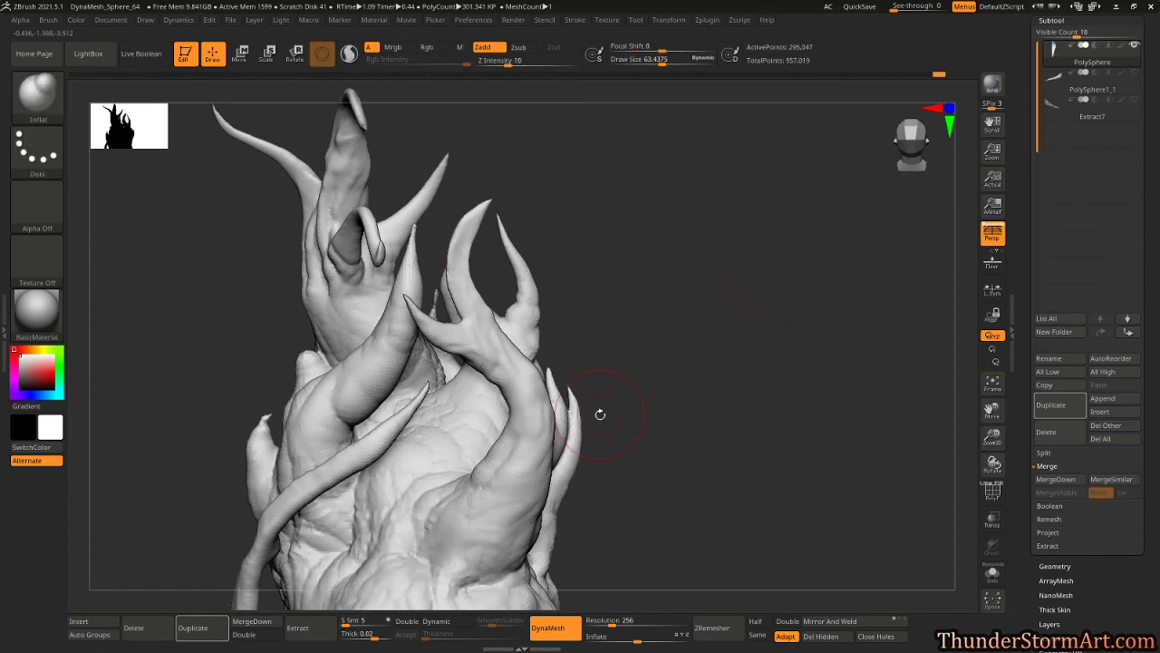
mouse_move(602, 414)
mouse_down()
mouse_move(717, 272)
mouse_move(712, 335)
mouse_move(678, 353)
mouse_move(712, 342)
mouse_move(616, 327)
mouse_move(658, 293)
mouse_move(734, 314)
mouse_move(699, 473)
mouse_up()
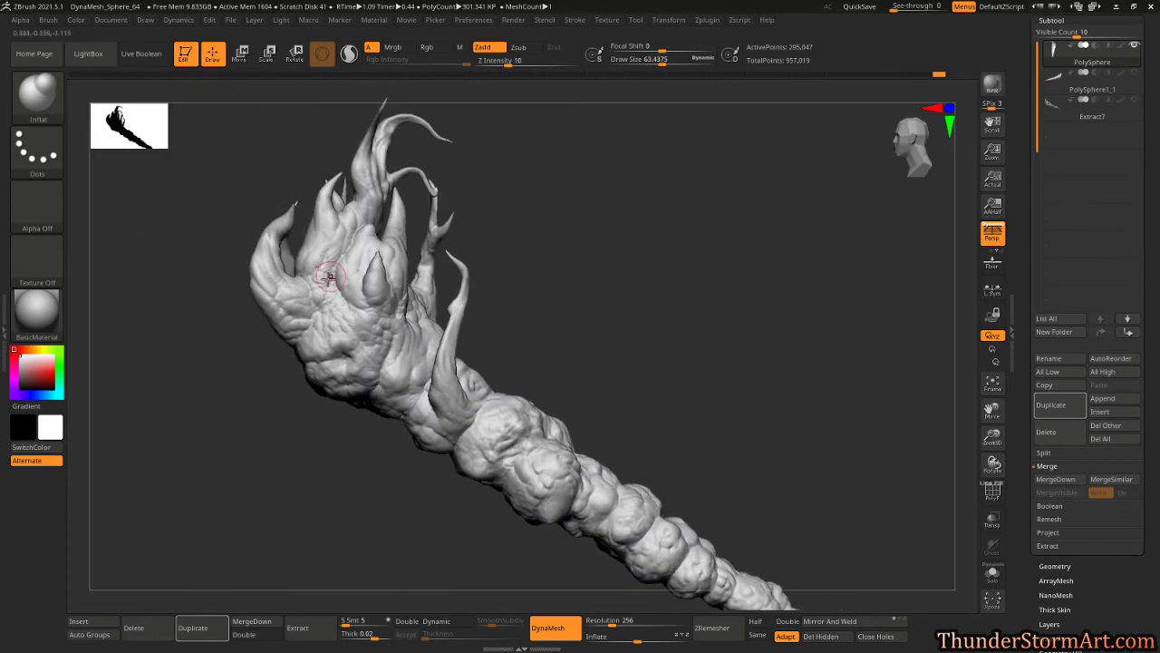
drag(607, 262, 236, 291)
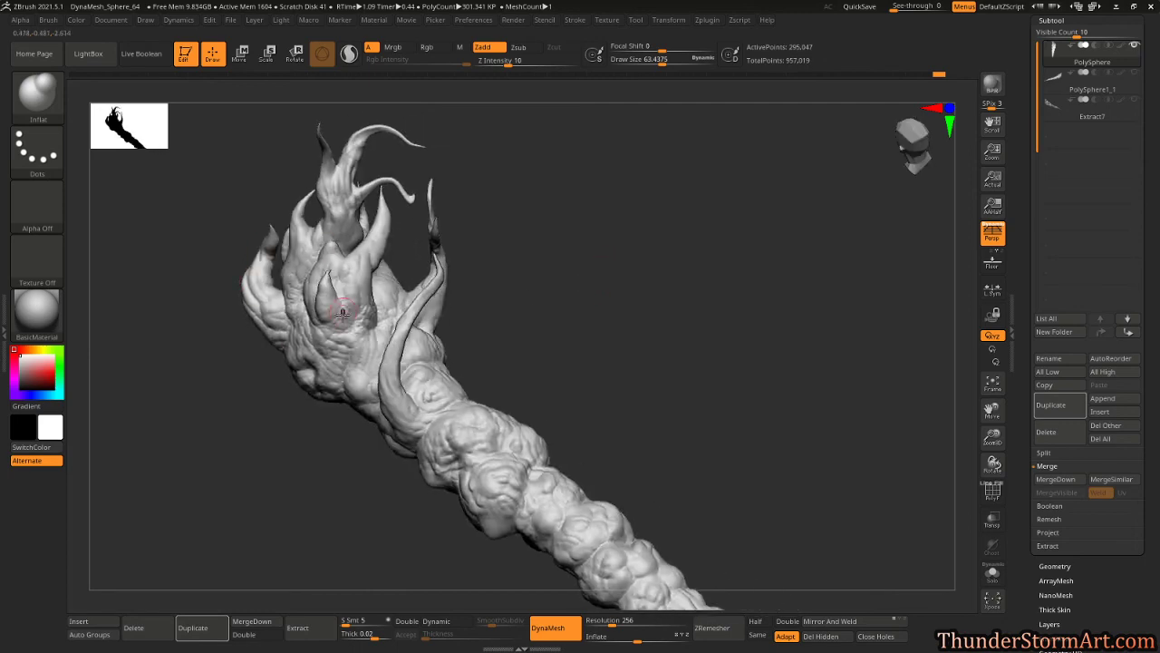
mouse_move(619, 313)
mouse_down()
mouse_move(549, 303)
mouse_move(635, 294)
mouse_up()
Move the Extract7 subtool directly below PolySphere and make it visible over the wand core.
scroll(1146, 161, up, 3)
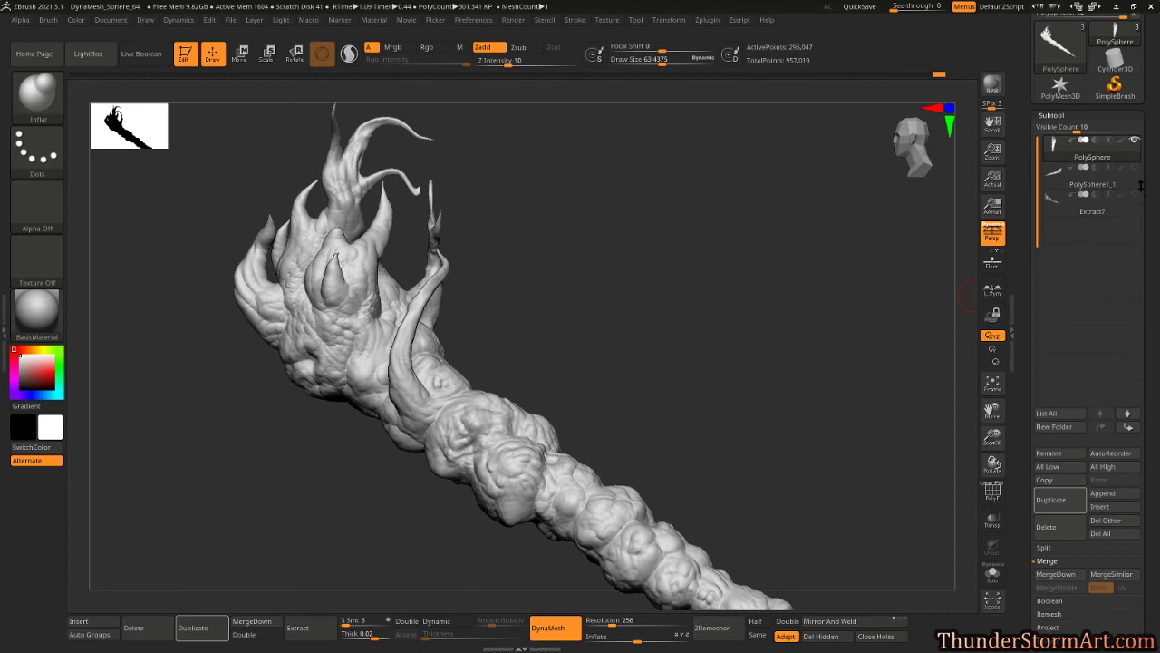
drag(1057, 205, 1067, 177)
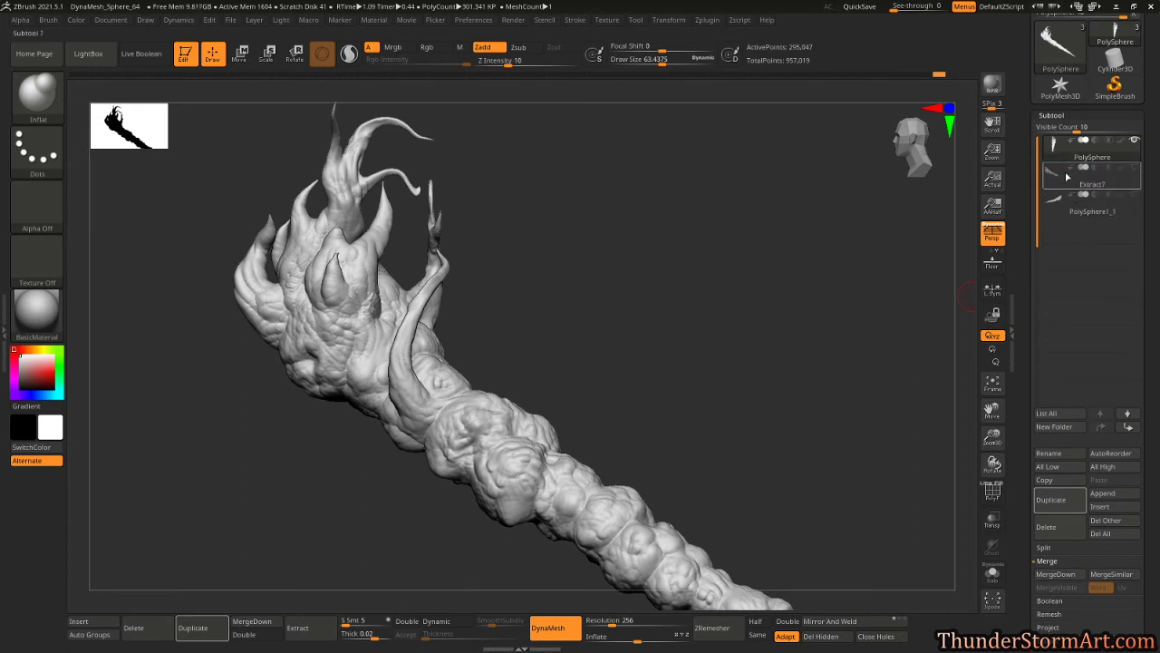
click(1135, 169)
mouse_move(812, 313)
mouse_down()
mouse_move(668, 269)
mouse_move(664, 309)
mouse_move(693, 198)
mouse_move(637, 329)
mouse_up()
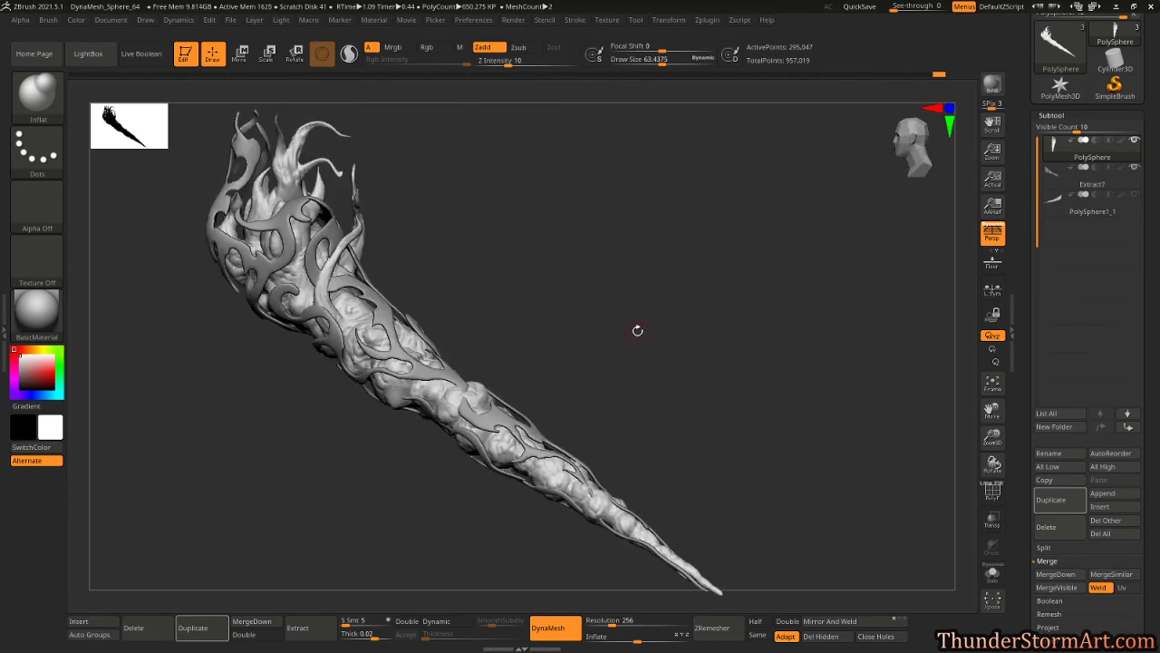
Undo the last DynaMesh remesh of the wand core and check the core against the swirl shell.
ctrl+right_drag(606, 264, 614, 292)
key(ctrl)
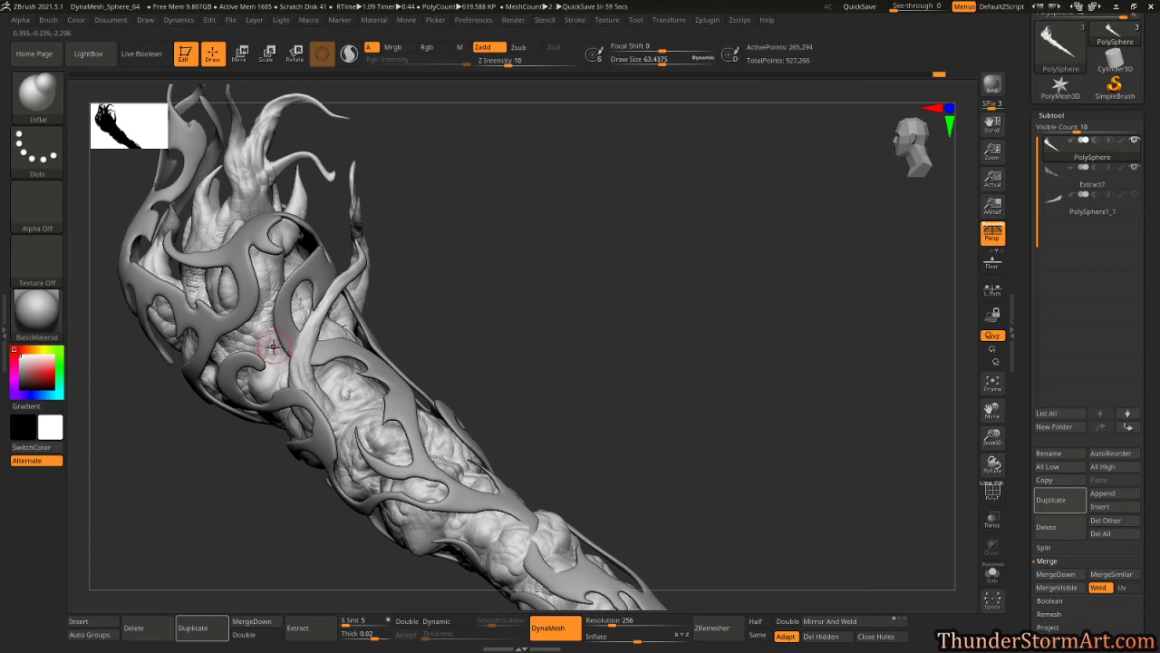
mouse_move(575, 261)
alt+mouse_down()
mouse_move(671, 287)
mouse_move(645, 260)
mouse_move(625, 281)
alt+mouse_up()
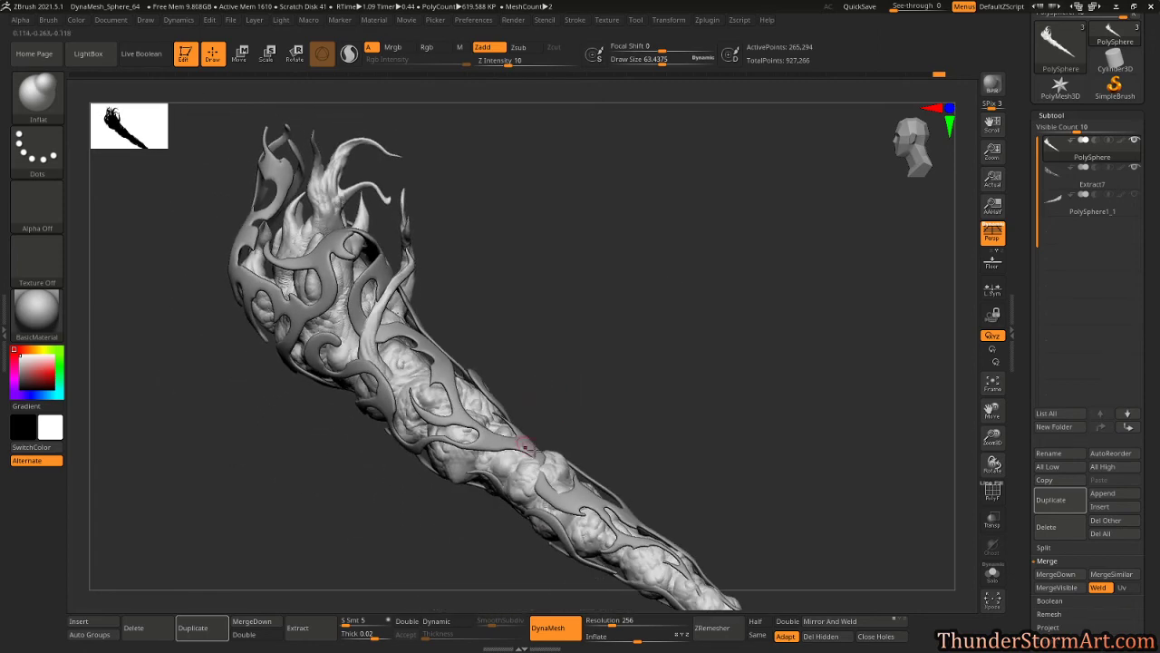
drag(526, 390, 653, 283)
Select the Extract7 swirl shell and isolate it with Solo.
click(1056, 206)
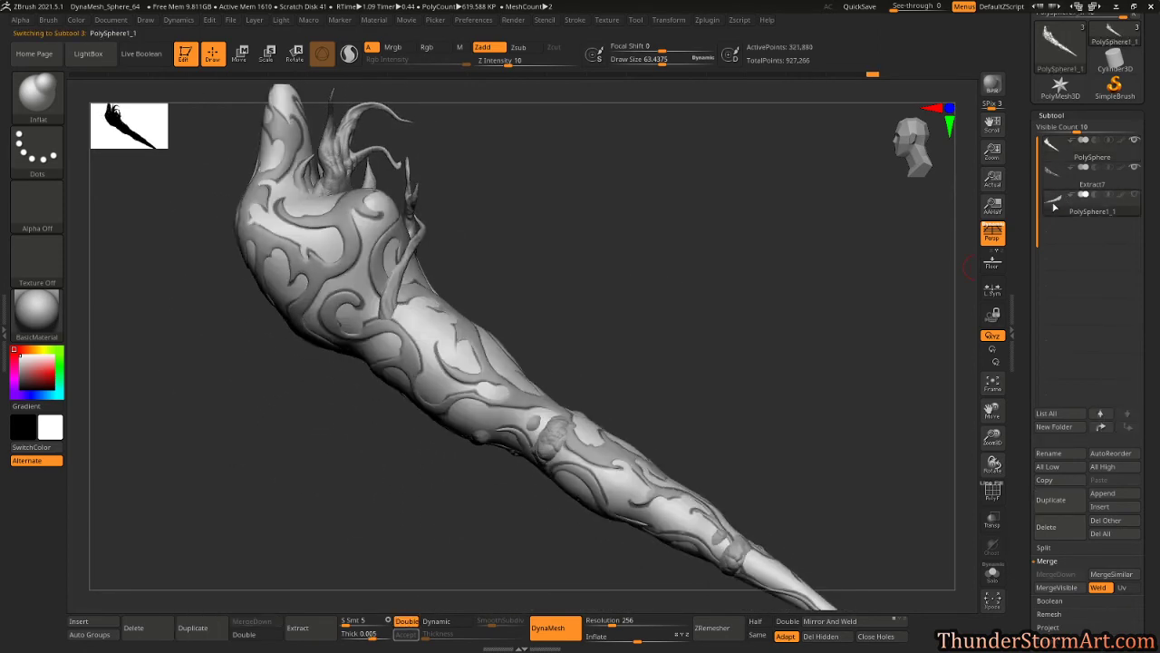
click(1047, 184)
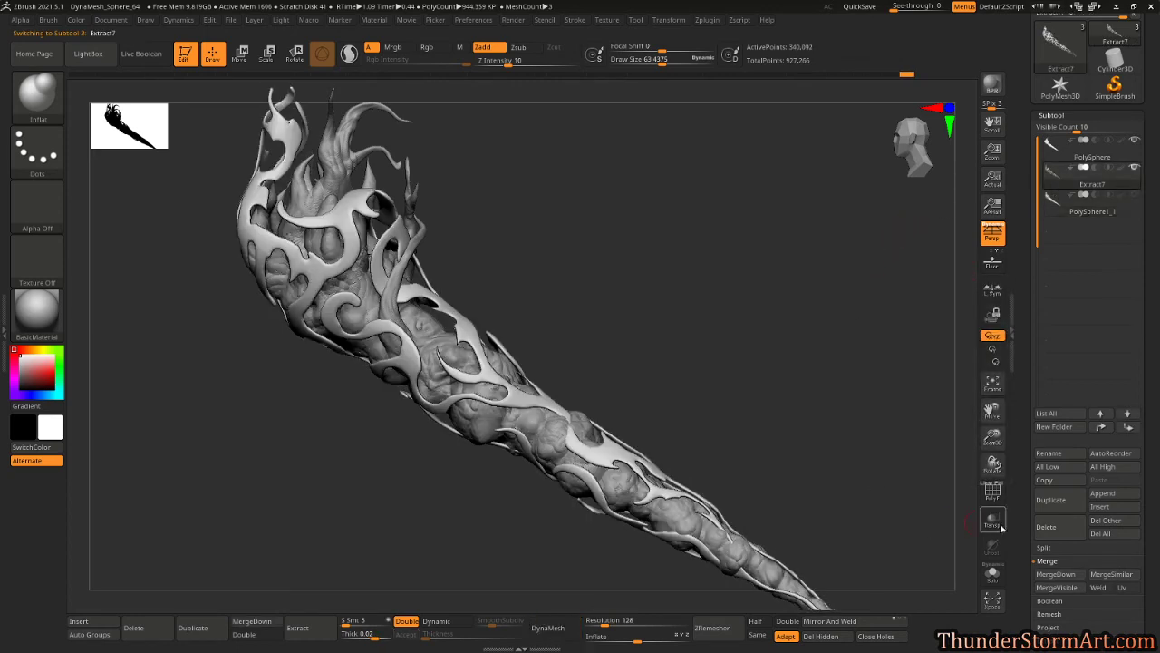
click(994, 574)
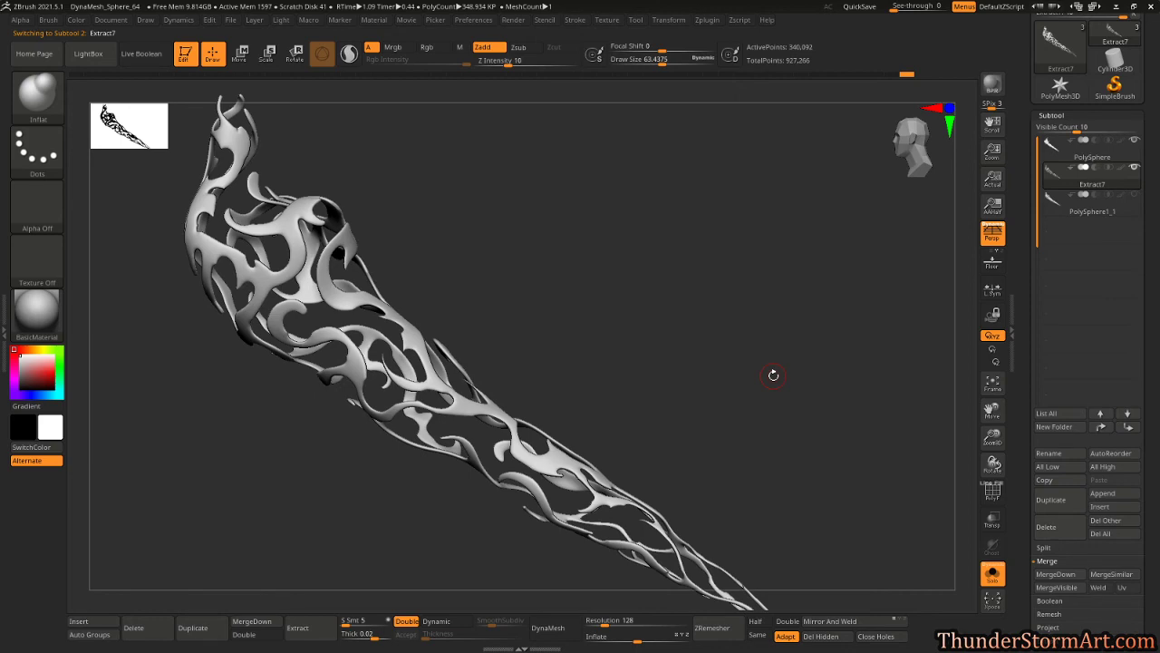
drag(639, 349, 638, 340)
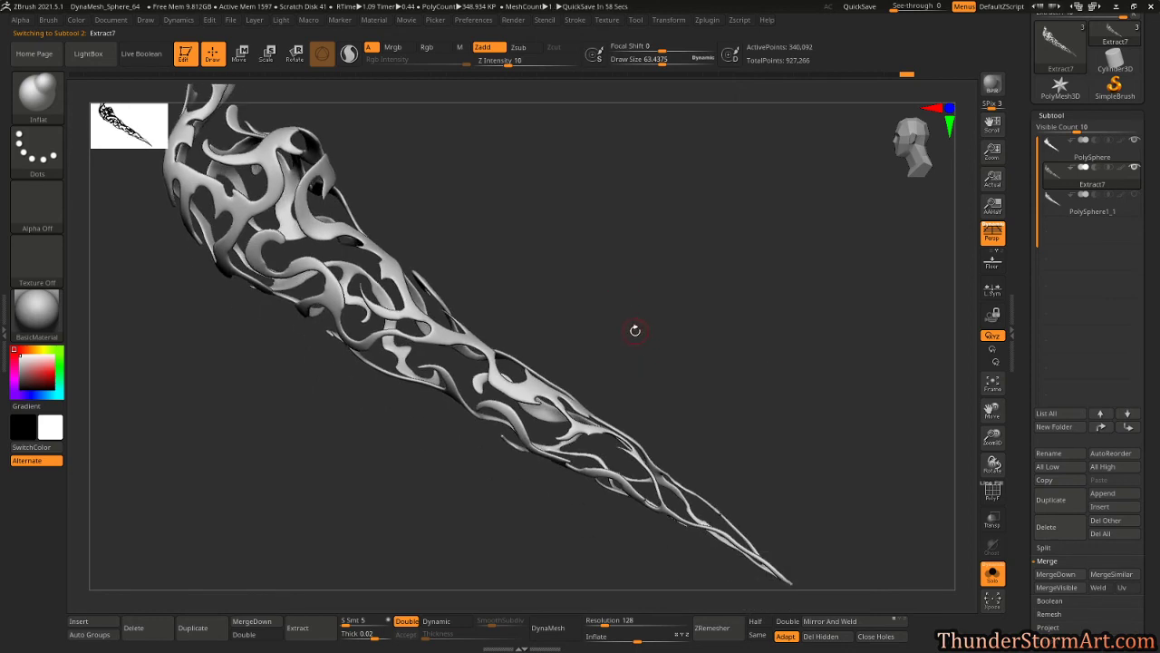
Switch to the DamStandard brush and set its draw size to about 152.
key(b)
key(d)
key(s)
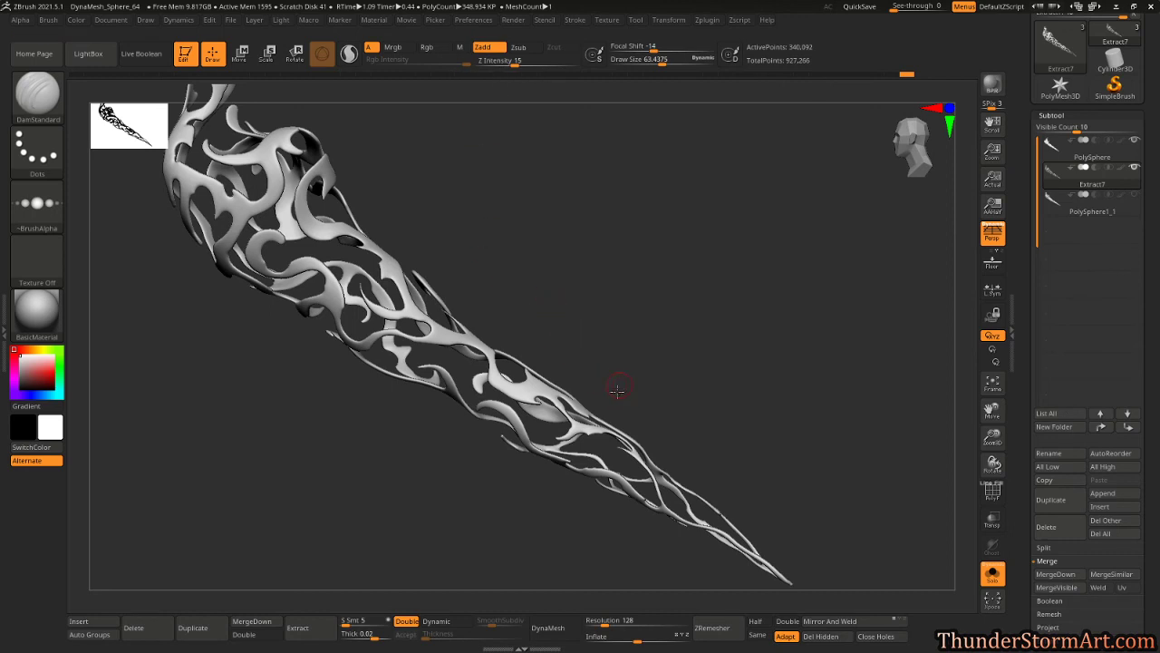
drag(617, 389, 624, 383)
key(s)
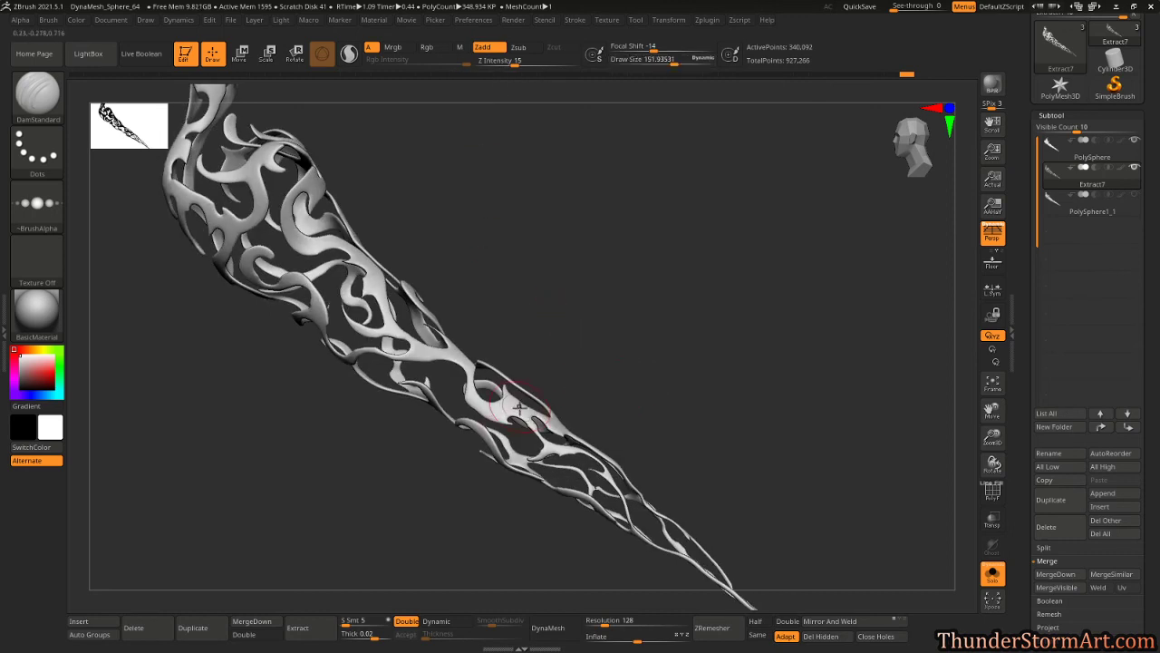
Sculpt uneven bumps with DamStandard along the shell's swirls on the middle shaft and up toward the head.
mouse_move(519, 409)
mouse_down()
mouse_move(473, 396)
mouse_move(464, 361)
mouse_up()
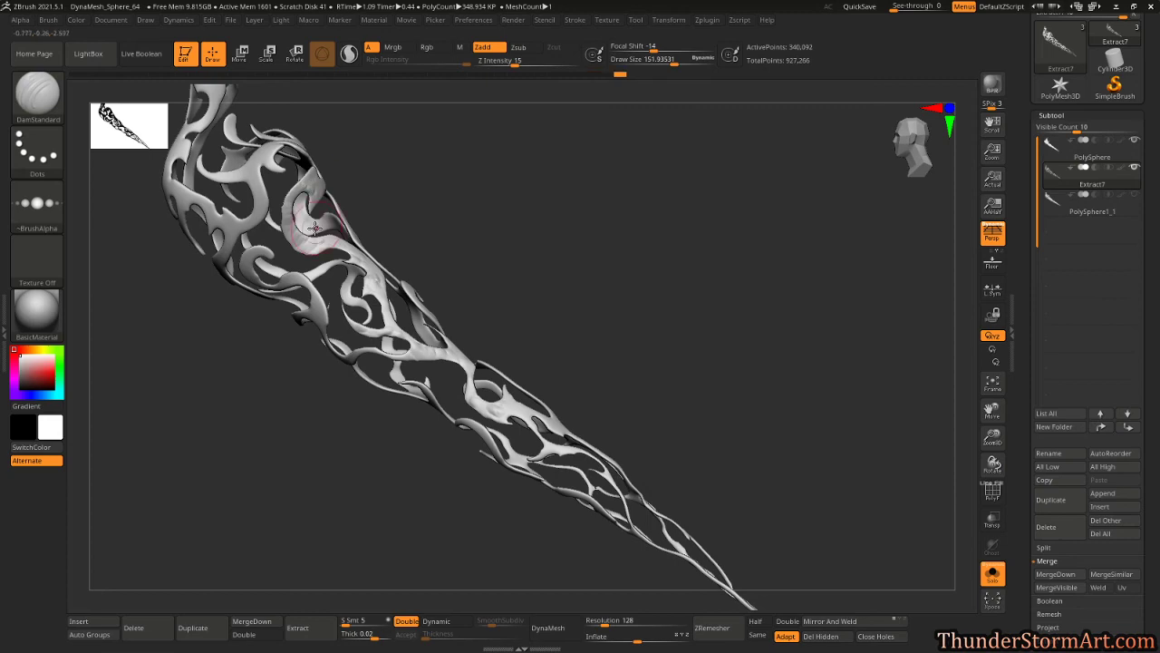
drag(413, 246, 471, 342)
drag(486, 385, 552, 382)
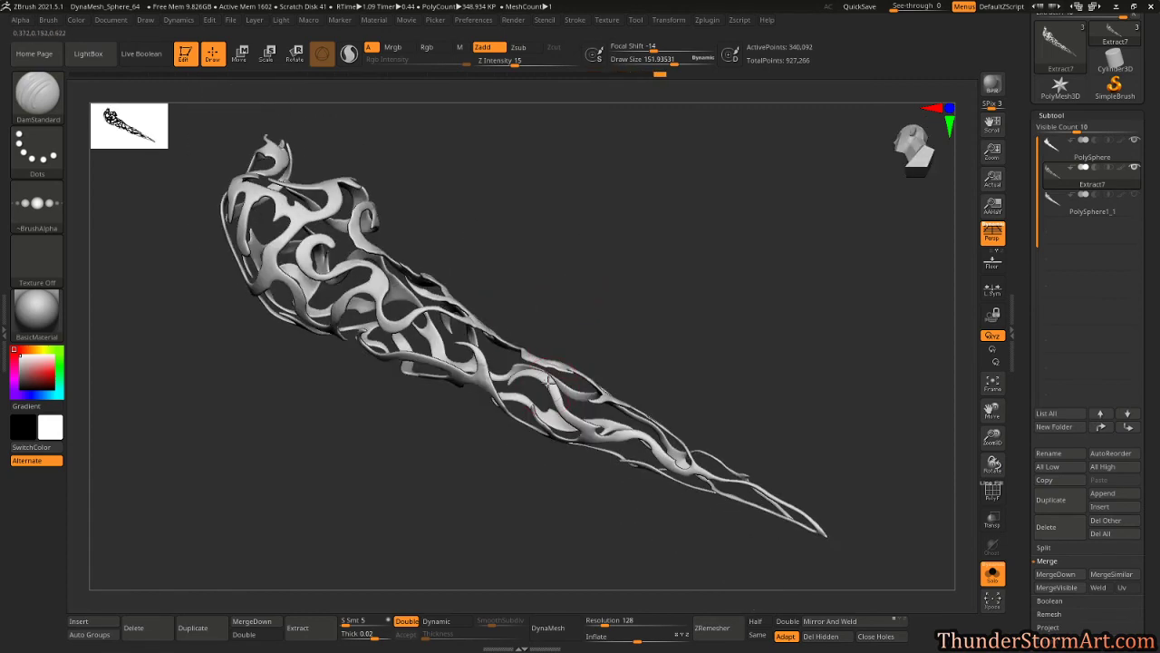
drag(697, 332, 600, 436)
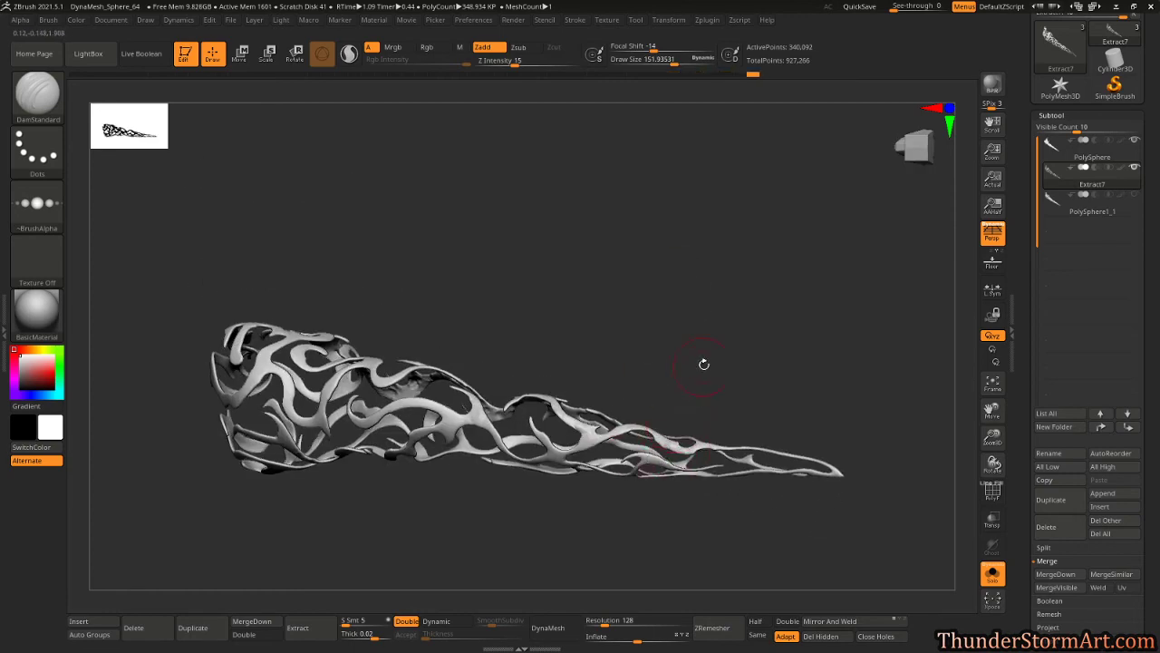
Roughen the thin swirls along the shell's tapering end and lower shaft from the other sides.
drag(704, 363, 740, 425)
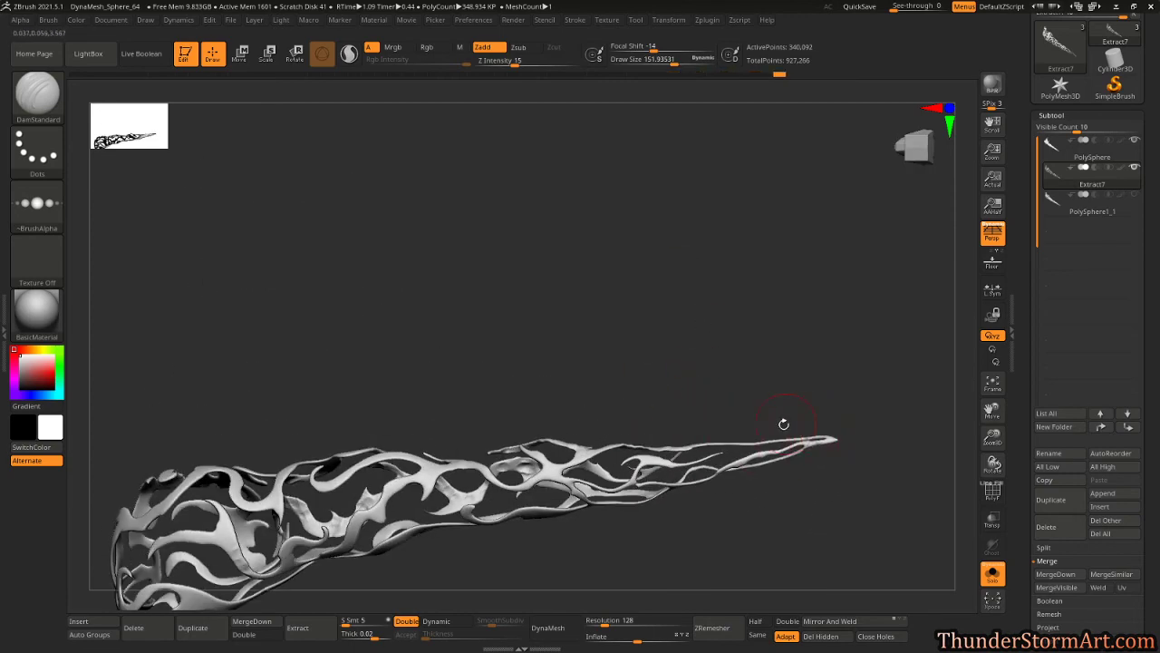
drag(703, 380, 644, 480)
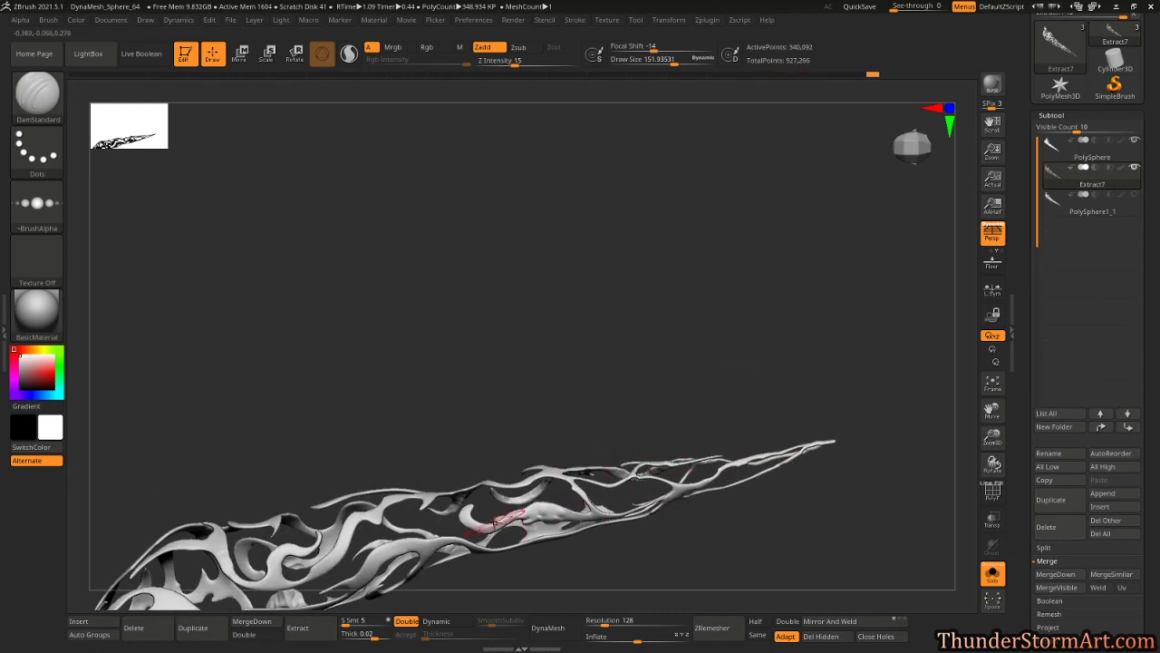
drag(556, 375, 589, 295)
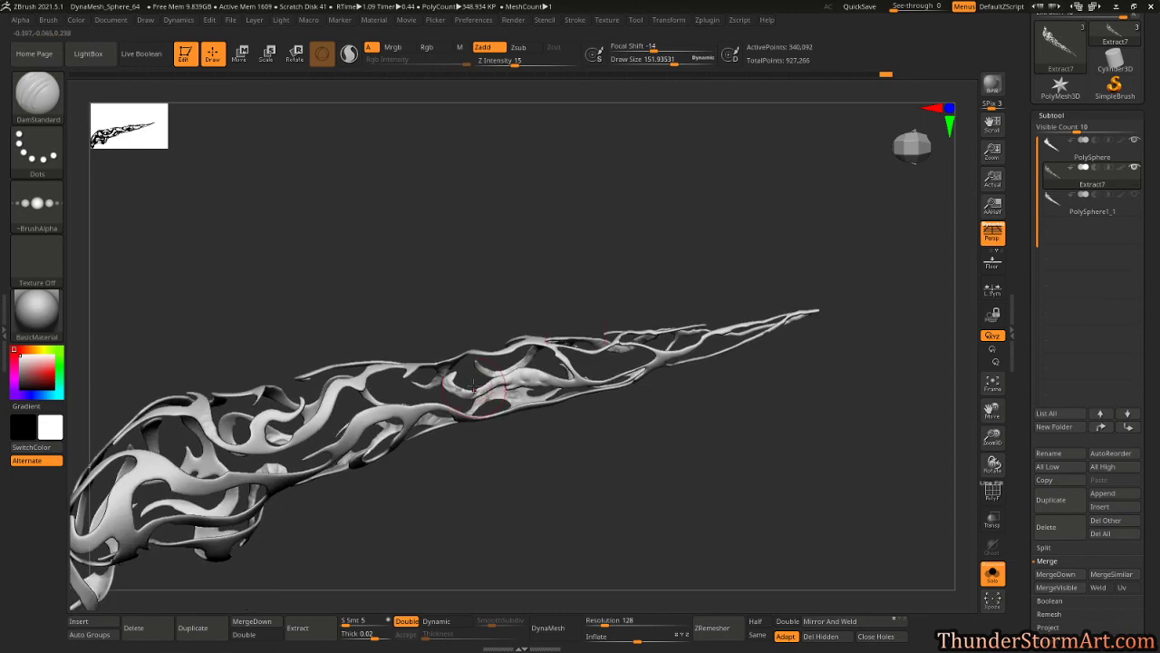
drag(593, 453, 601, 377)
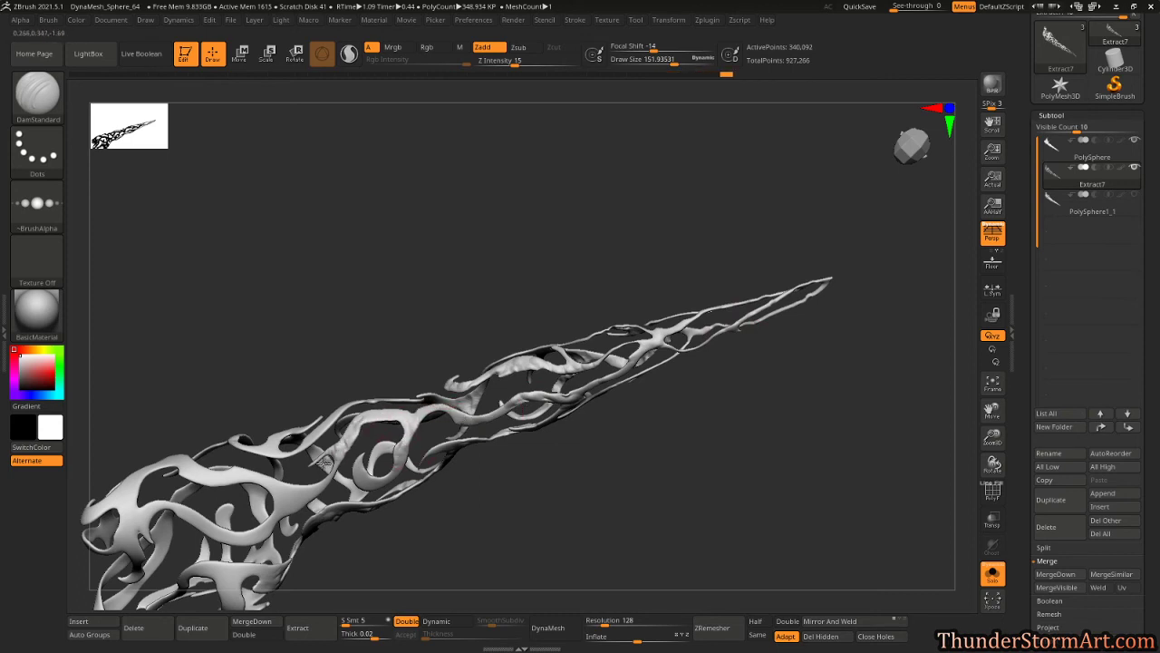
Sculpt irregular bumps into the broad swirls where the shaft widens into the shell's head.
drag(300, 500, 278, 516)
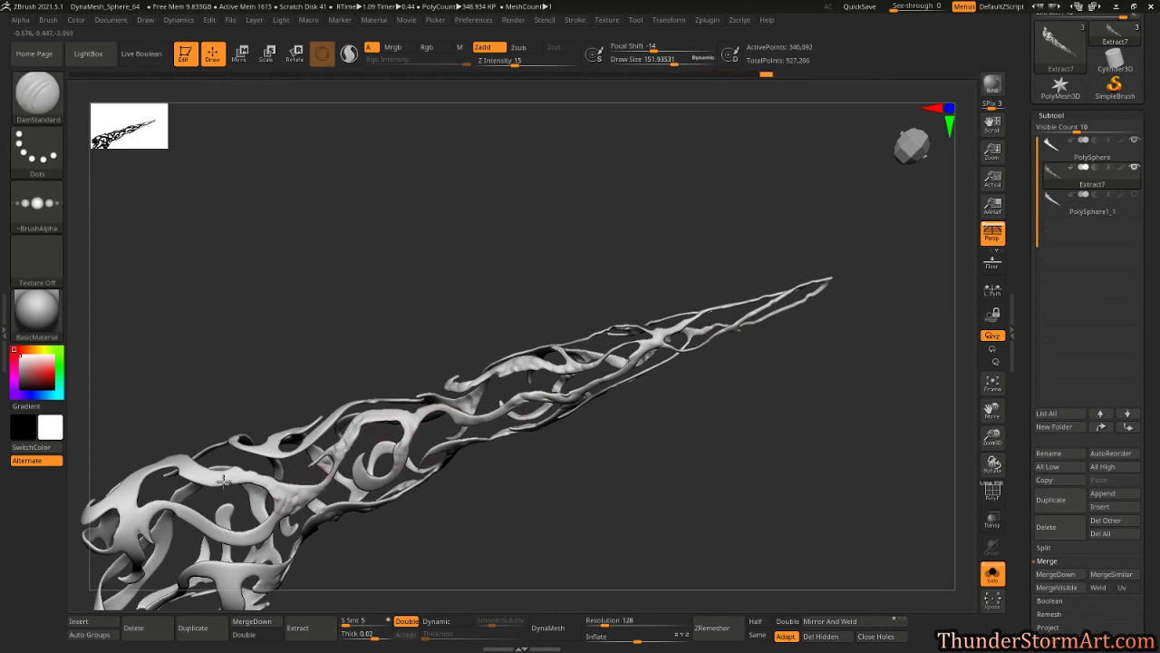
alt+drag(343, 323, 489, 152)
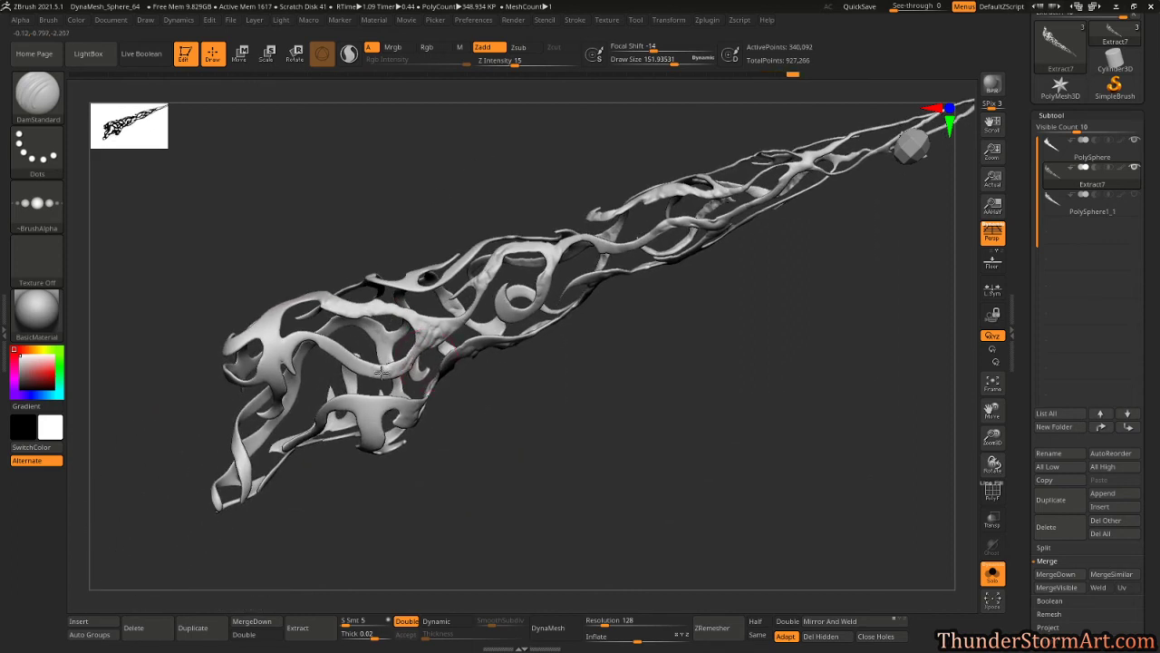
drag(298, 341, 274, 387)
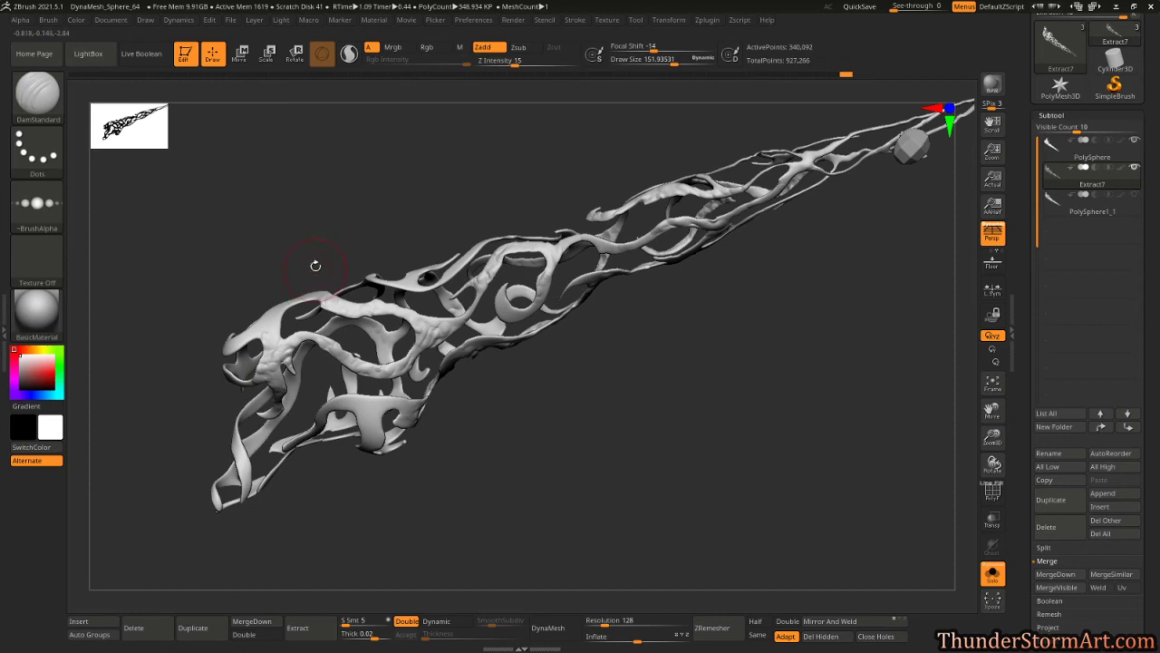
drag(315, 265, 245, 372)
mouse_move(293, 272)
mouse_down()
mouse_move(258, 335)
mouse_move(232, 342)
mouse_move(231, 293)
mouse_up()
Roughen the hooked swirls along the outer edge of the shell's head.
drag(377, 307, 387, 378)
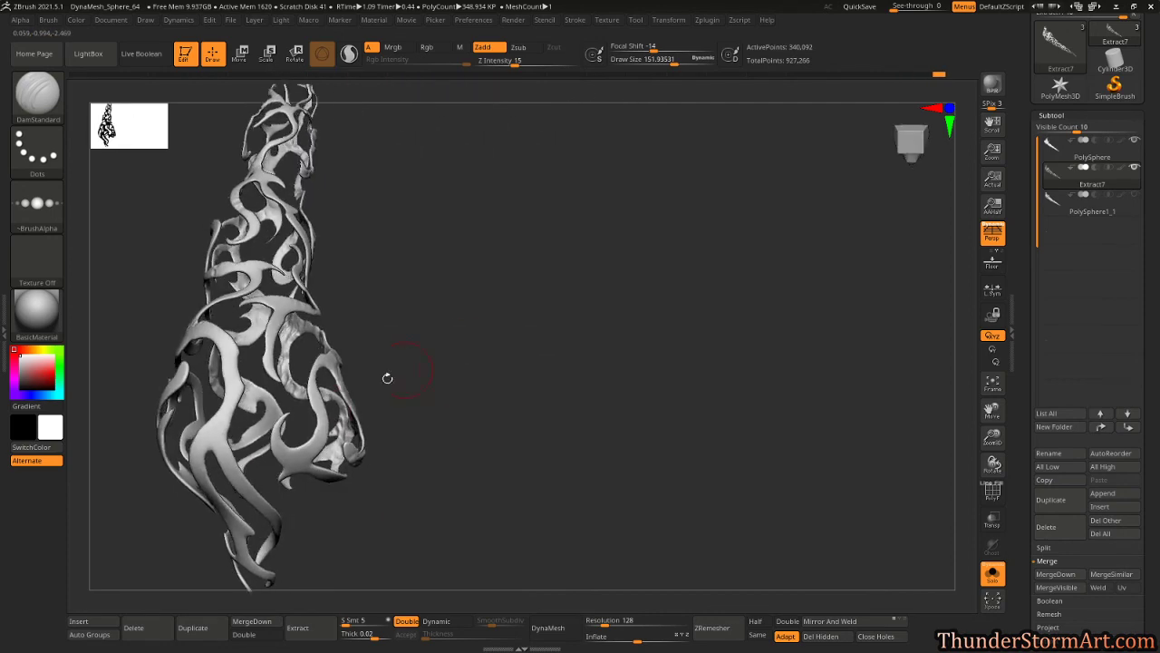
drag(307, 452, 276, 446)
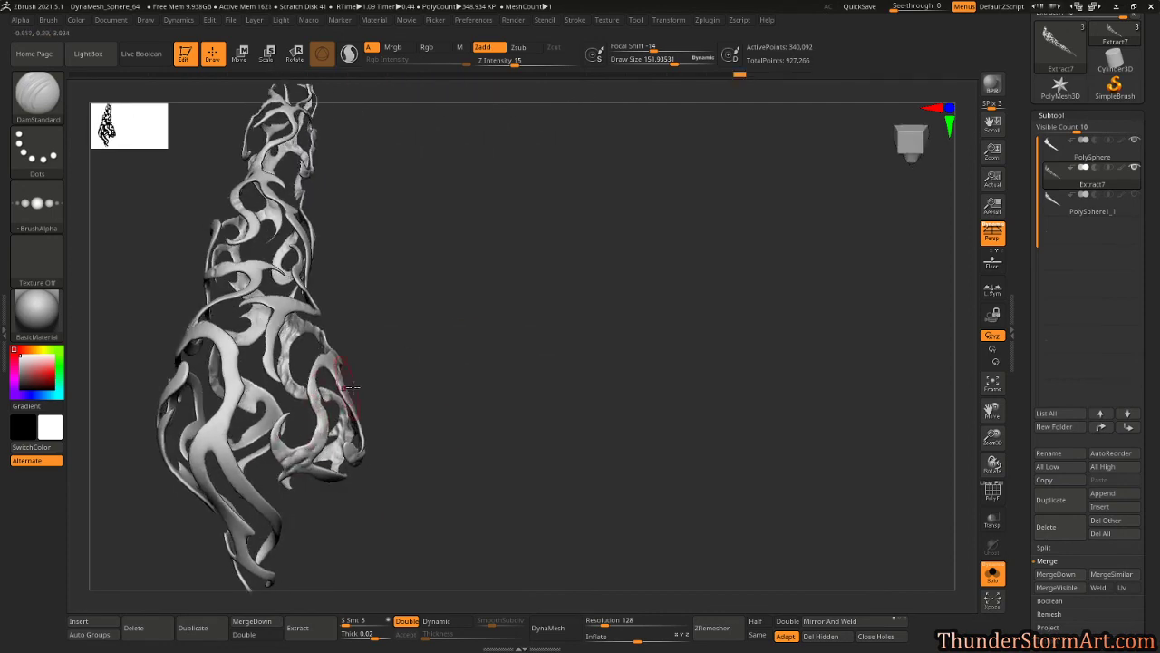
mouse_move(351, 386)
mouse_down()
mouse_move(482, 321)
mouse_move(299, 351)
mouse_move(395, 360)
mouse_move(343, 388)
mouse_up()
drag(367, 457, 395, 472)
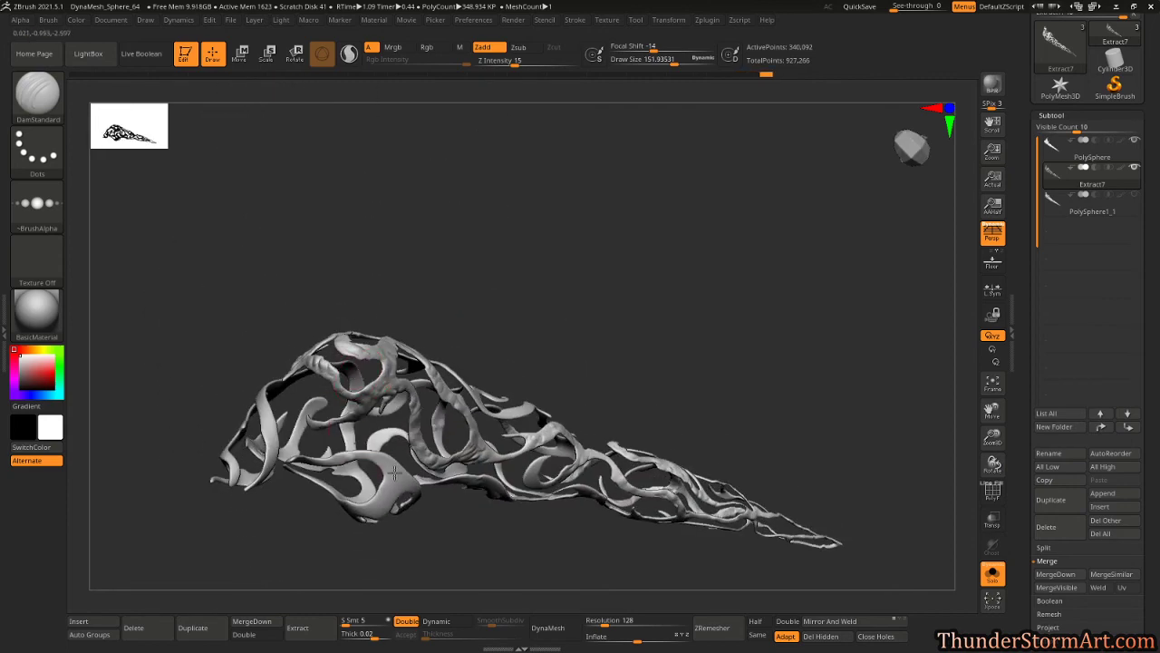
Sculpt uneven bumps with DamStandard into the smooth broad swirls around the open end of the shell's head.
right_drag(396, 487, 347, 512)
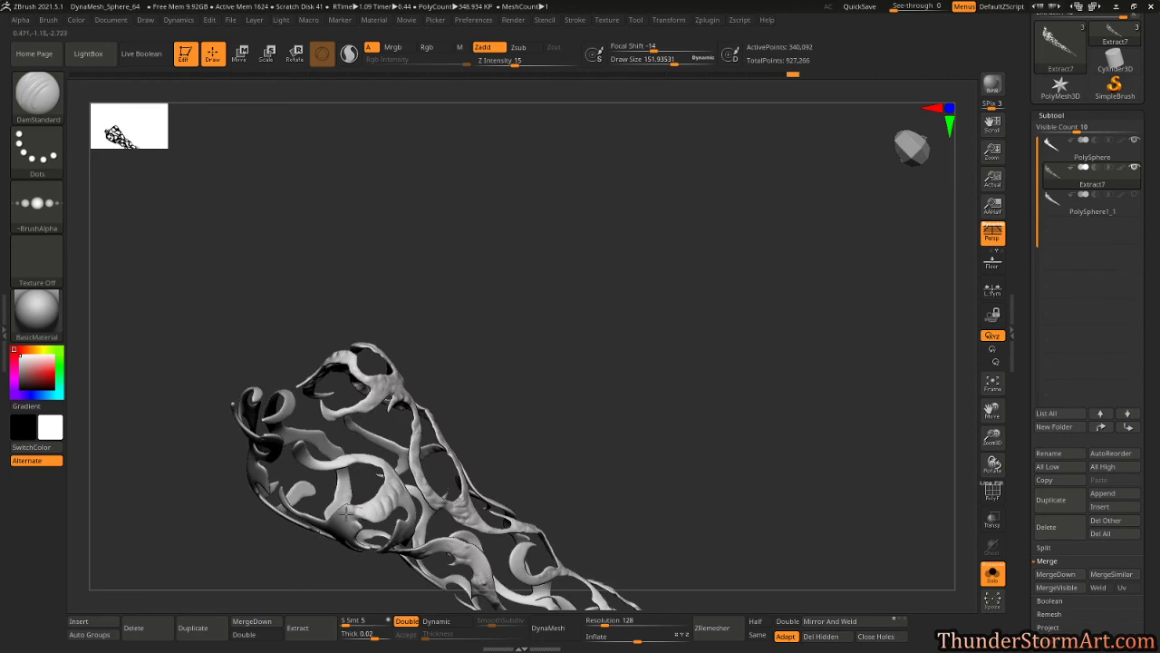
right_drag(451, 429, 369, 527)
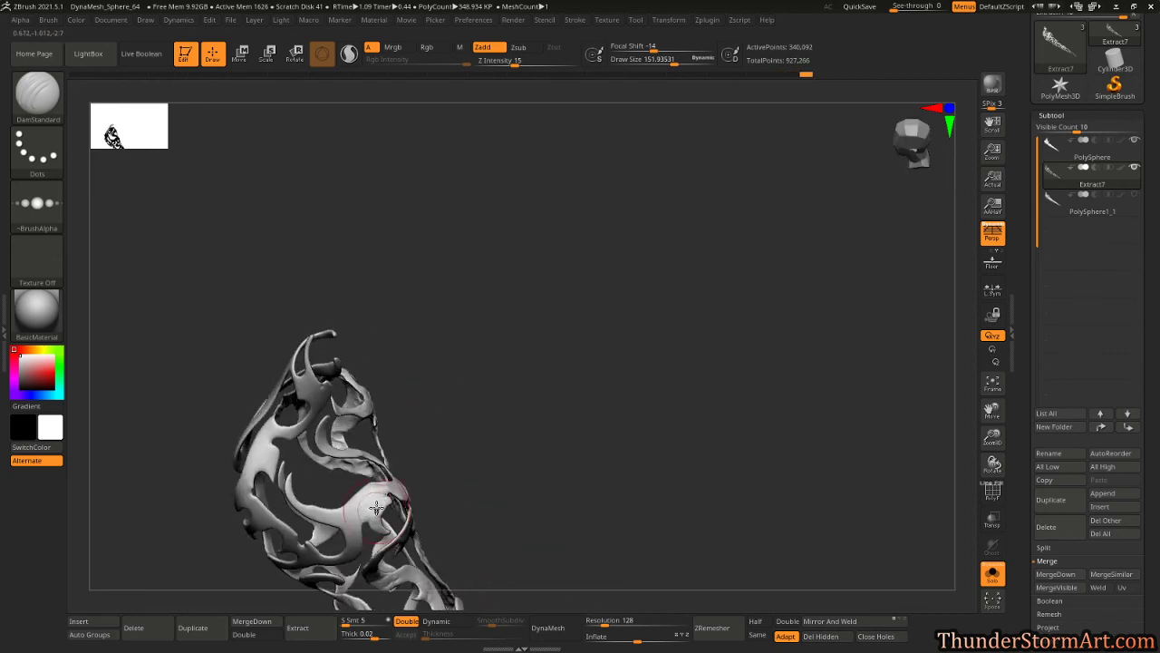
drag(375, 508, 321, 508)
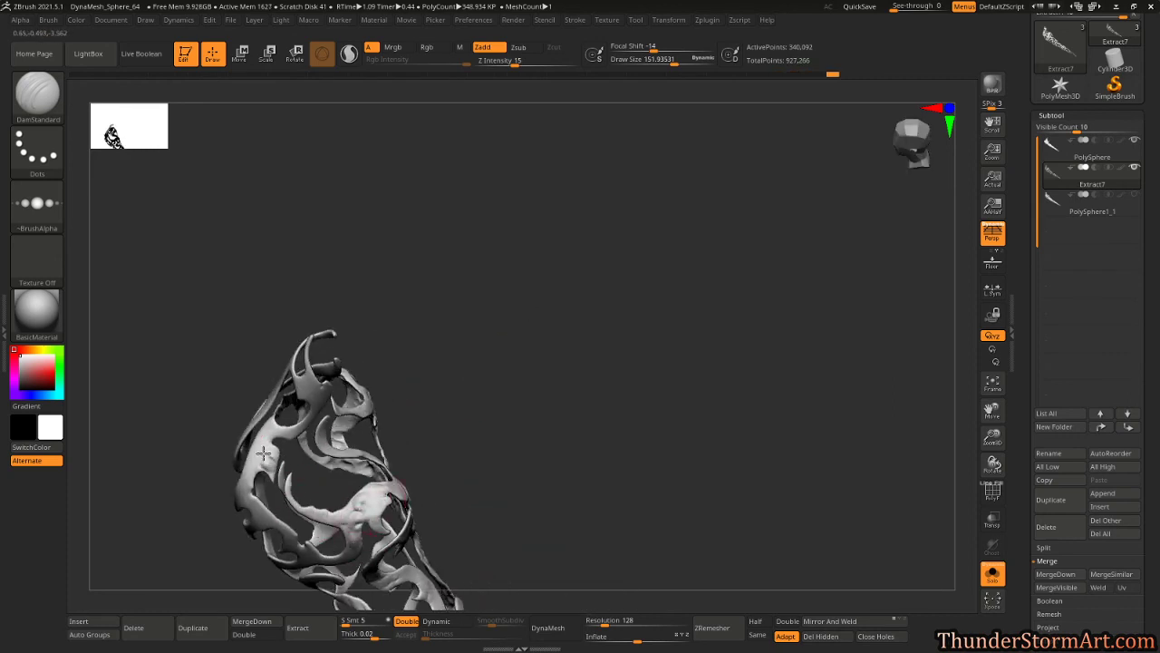
mouse_move(311, 392)
mouse_down()
mouse_move(304, 356)
mouse_move(440, 314)
mouse_move(439, 327)
mouse_up()
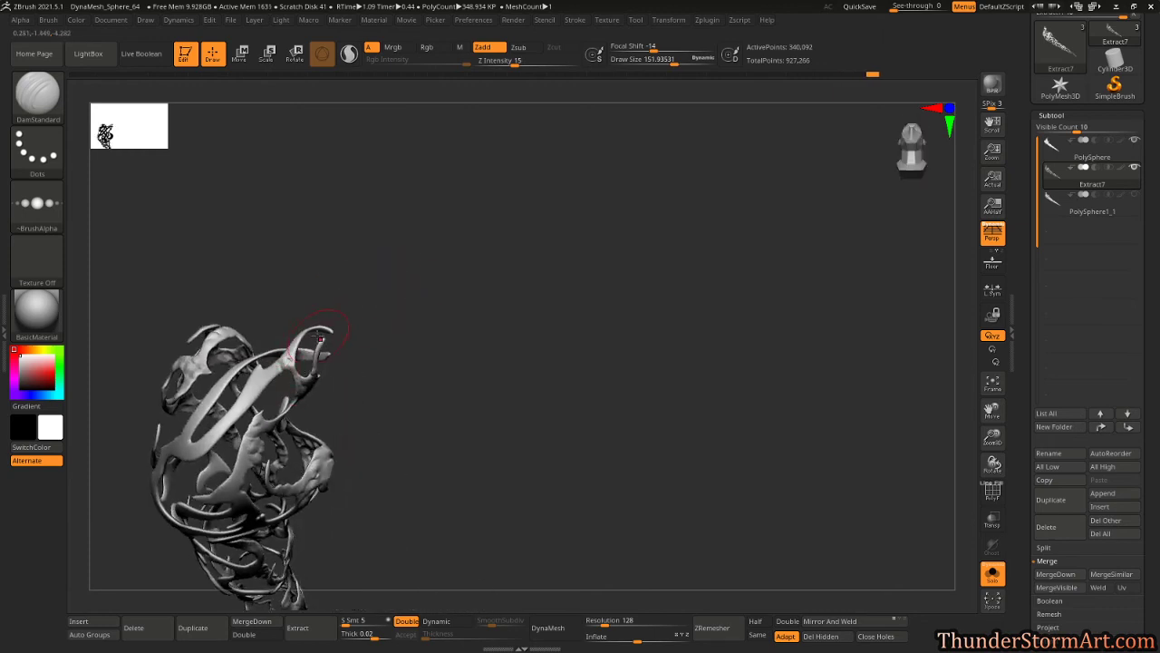
drag(320, 337, 313, 362)
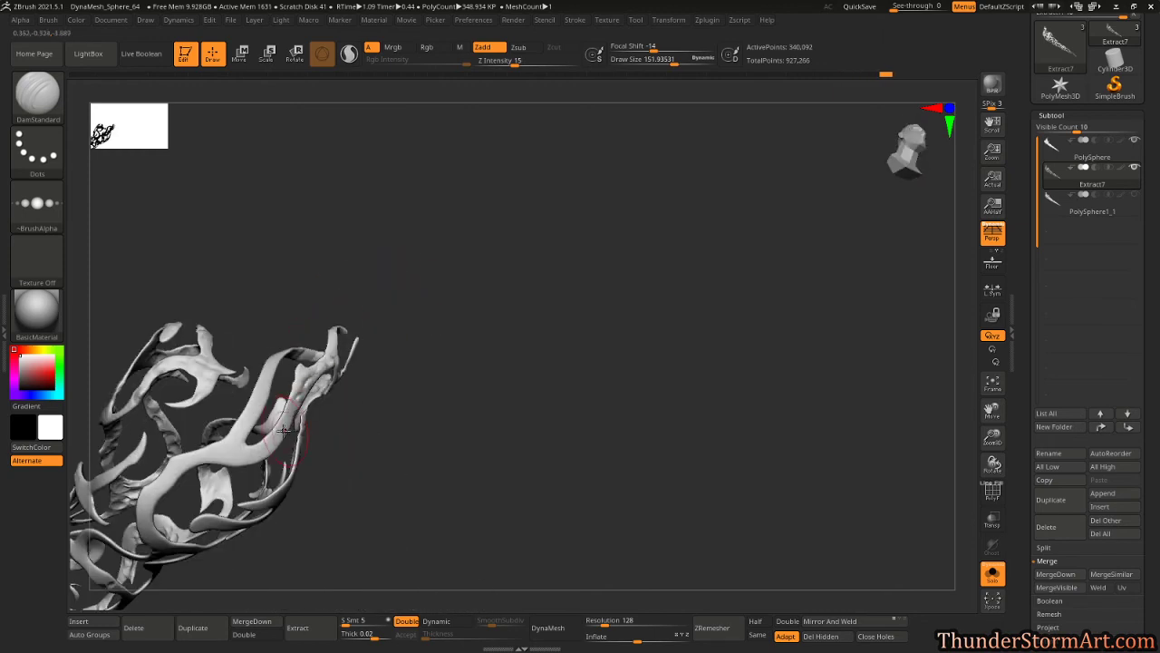
Roughen the long forked swirl that runs up to the curled tip of the shell's head.
drag(283, 431, 288, 409)
drag(261, 453, 225, 463)
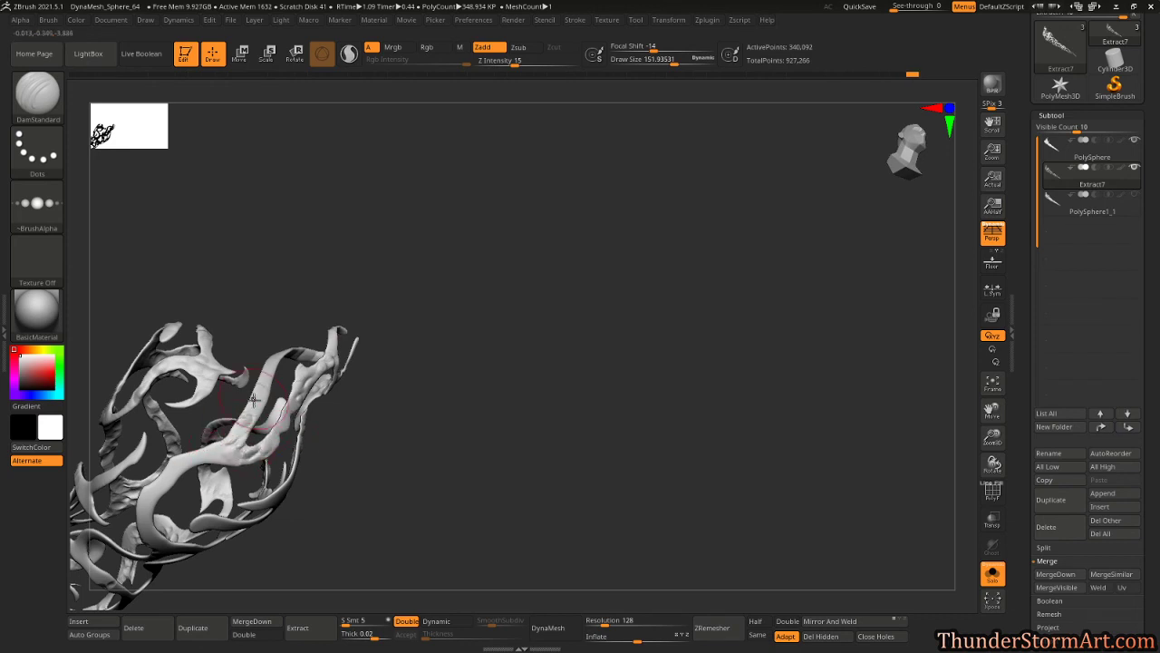
drag(254, 400, 288, 351)
mouse_move(350, 313)
mouse_down()
mouse_move(319, 272)
mouse_move(337, 357)
mouse_move(363, 365)
mouse_move(471, 311)
mouse_move(388, 261)
mouse_up()
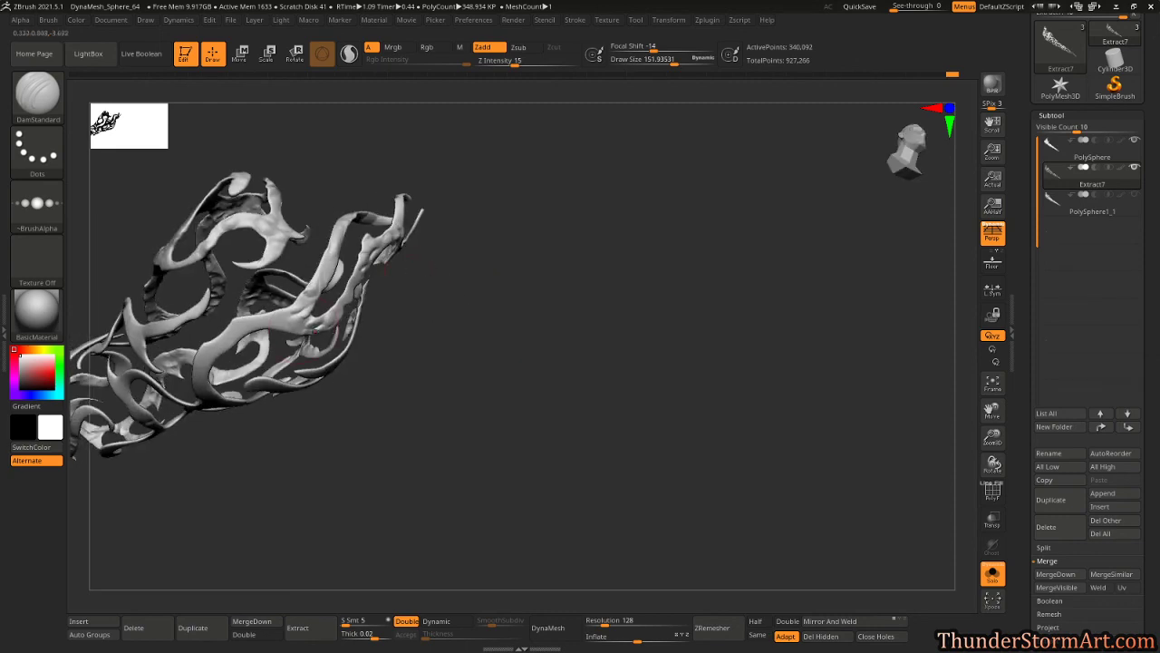
mouse_move(280, 422)
mouse_down()
mouse_move(389, 375)
mouse_move(372, 339)
mouse_move(428, 357)
mouse_move(287, 290)
mouse_up()
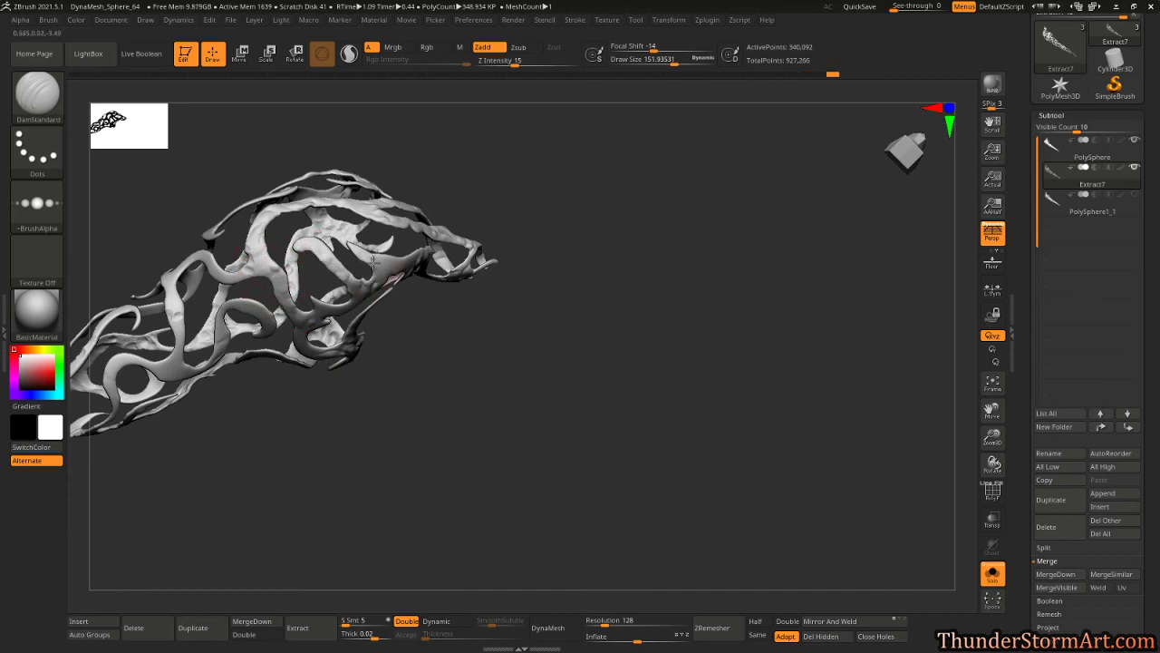
mouse_move(409, 263)
mouse_down()
mouse_move(541, 280)
mouse_move(535, 328)
mouse_move(440, 372)
mouse_move(373, 382)
mouse_move(582, 239)
mouse_up()
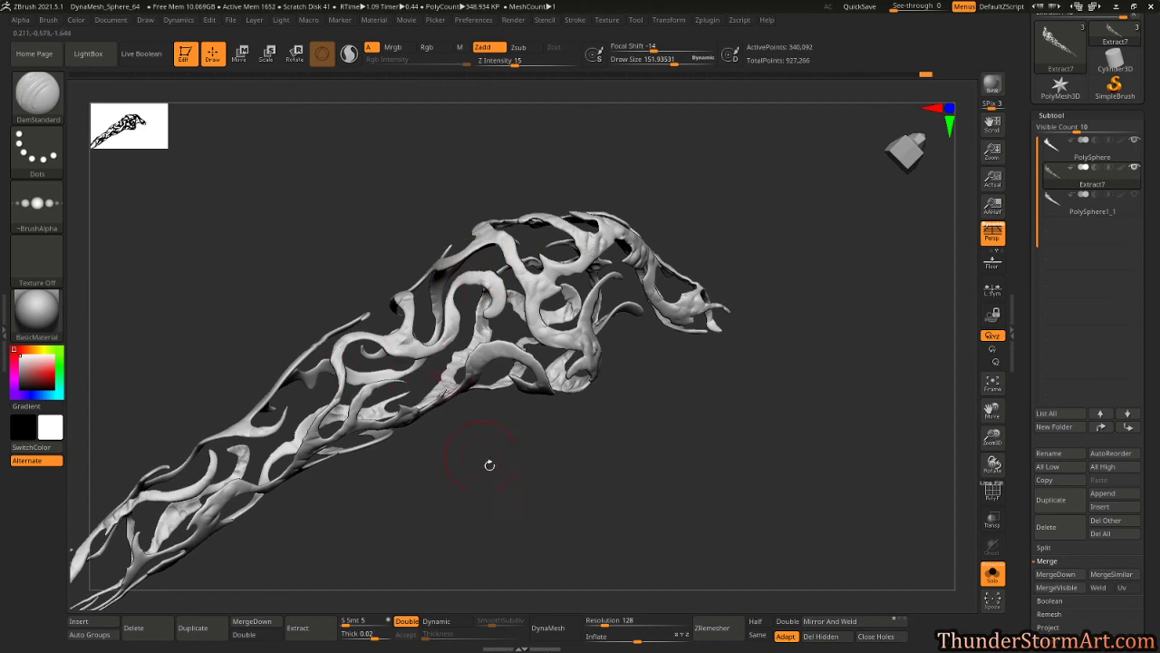
Sculpt irregular bumps along the winding swirls on the middle shaft below the shell's head.
mouse_move(490, 465)
mouse_down()
mouse_move(665, 409)
mouse_move(497, 345)
mouse_up()
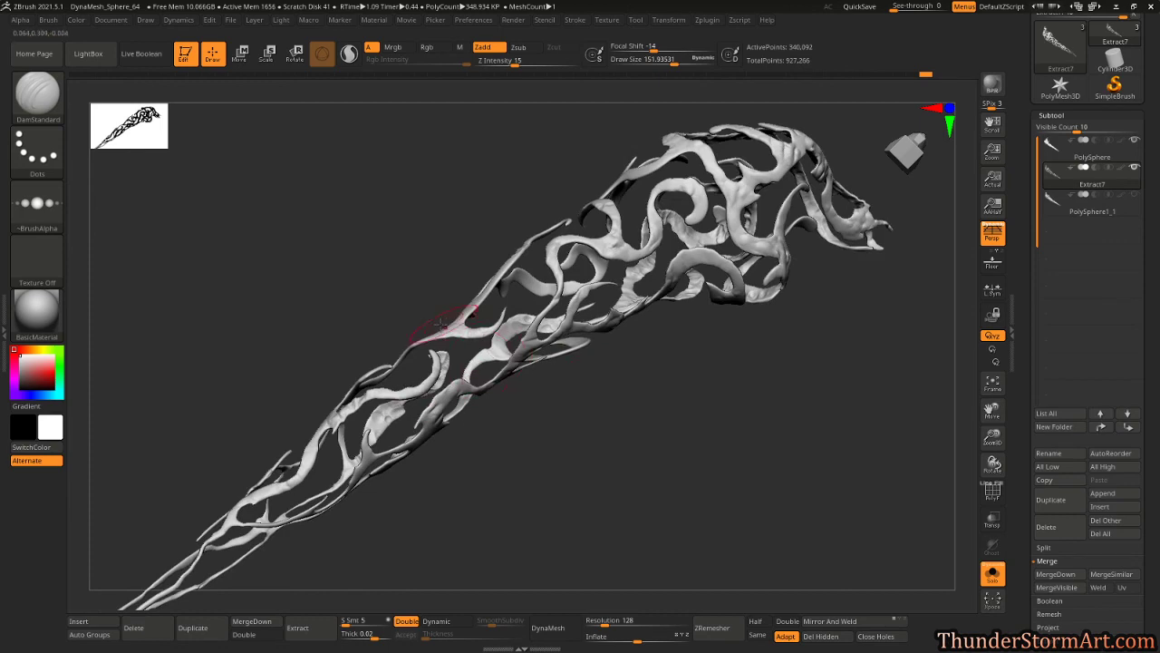
drag(436, 259, 473, 319)
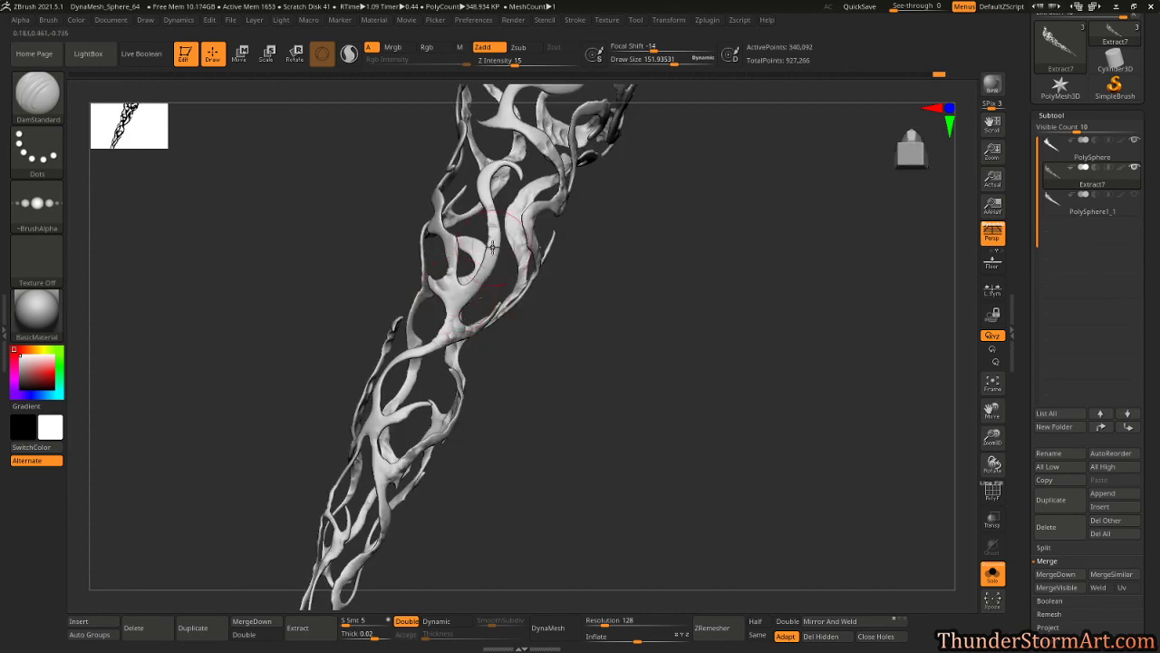
mouse_move(589, 302)
mouse_down()
mouse_move(655, 402)
mouse_move(583, 339)
mouse_up()
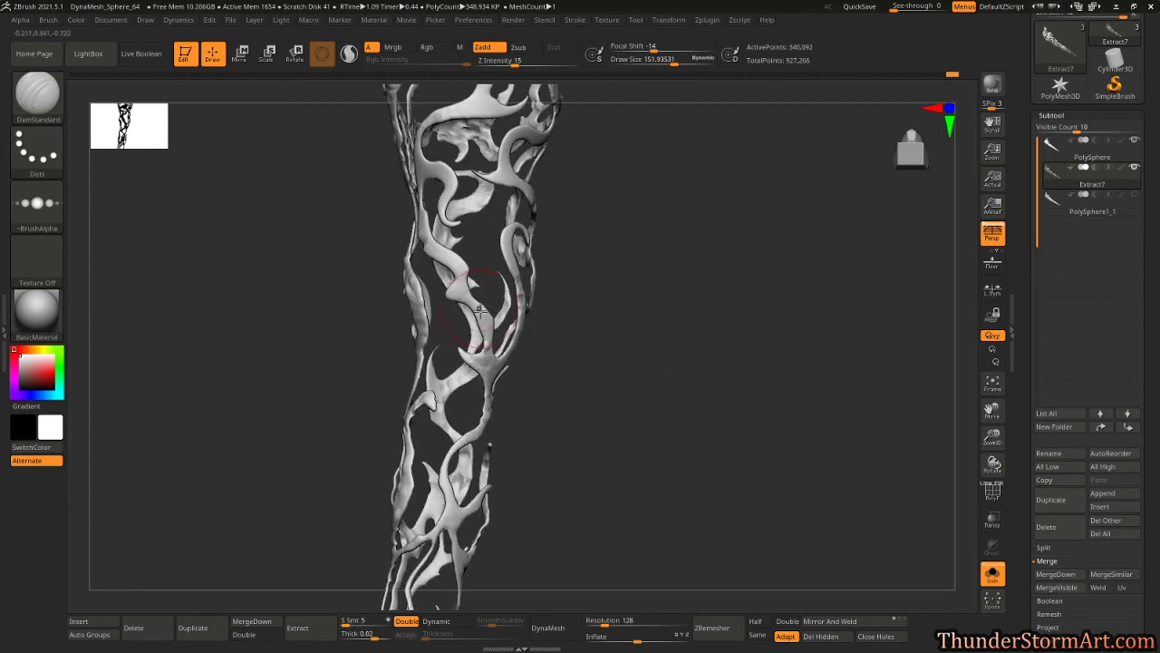
drag(480, 312, 428, 232)
drag(451, 181, 424, 168)
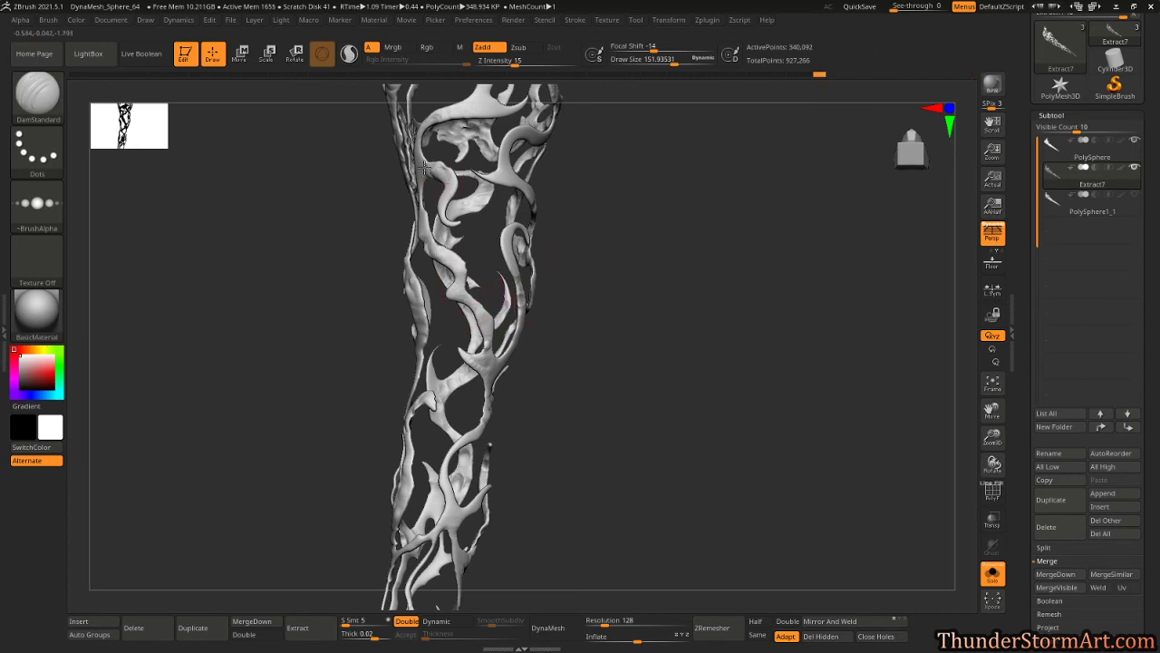
Roughen the curved swirls on the back of the shell's head and where it narrows into the shaft.
mouse_move(653, 250)
mouse_down()
mouse_move(686, 355)
mouse_move(648, 345)
mouse_up()
drag(496, 214, 506, 206)
drag(573, 213, 639, 281)
drag(696, 252, 524, 218)
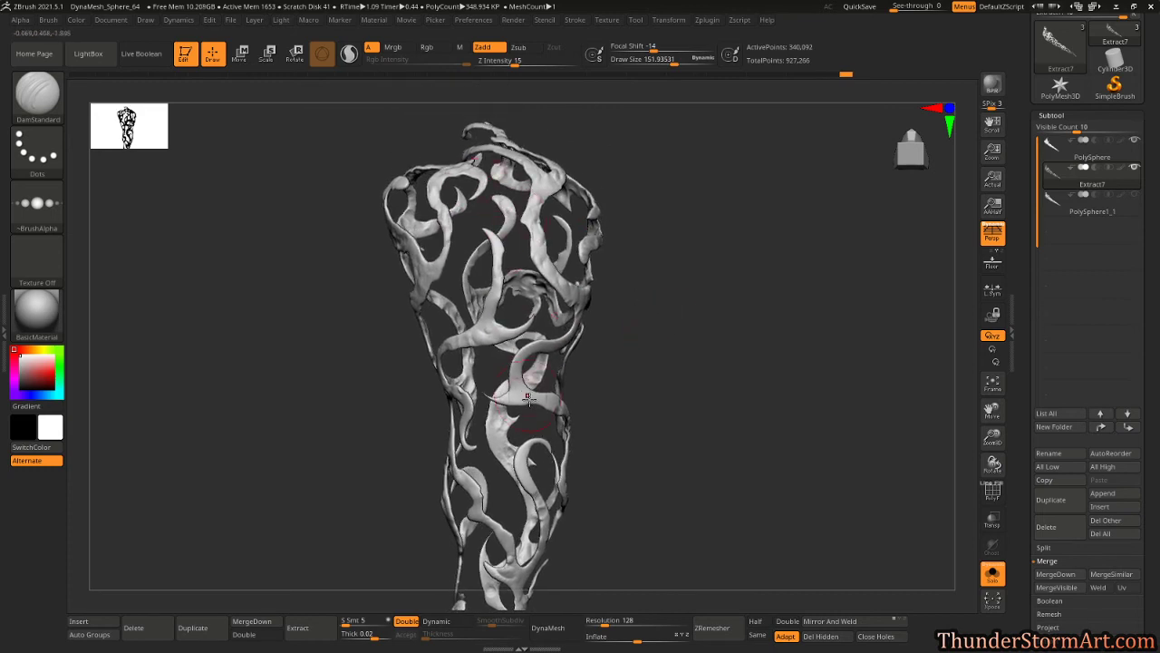
mouse_move(629, 354)
mouse_down()
mouse_move(668, 267)
mouse_move(519, 231)
mouse_up()
right_drag(500, 234, 612, 236)
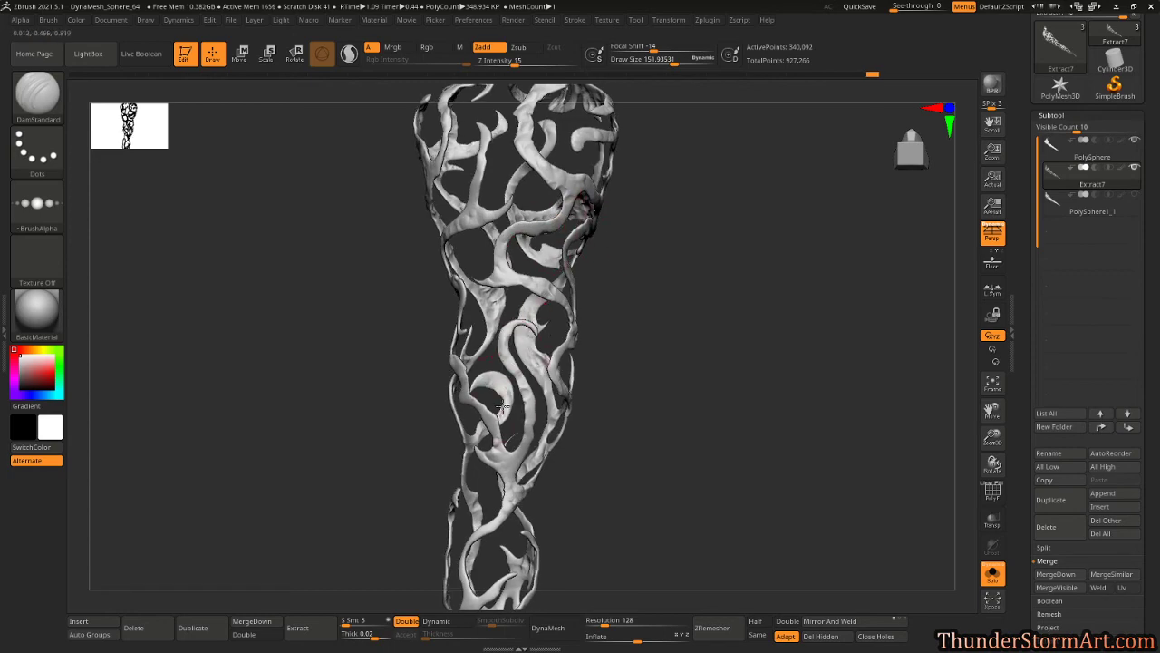
Sculpt bumps into the branching swirls from the middle shaft down to the lower shaft.
drag(501, 406, 511, 440)
right_drag(465, 331, 715, 186)
right_drag(647, 339, 694, 343)
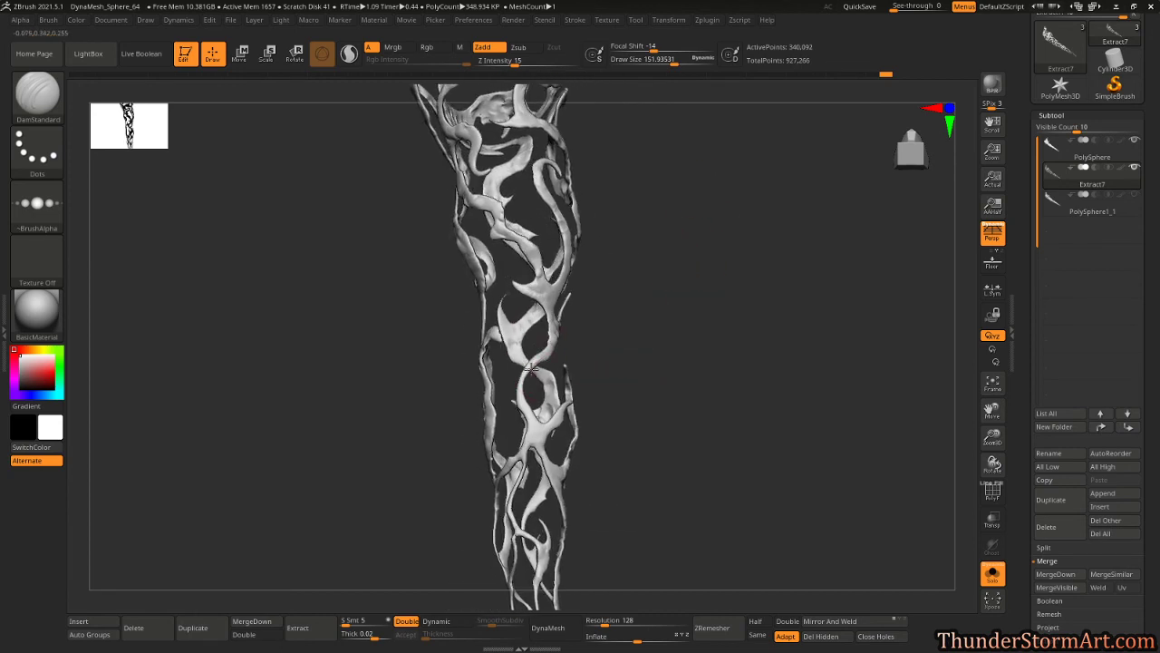
mouse_move(547, 352)
mouse_down()
mouse_move(528, 399)
mouse_move(562, 454)
mouse_up()
mouse_move(647, 367)
right_down()
mouse_move(613, 305)
mouse_move(524, 392)
right_up()
right_drag(593, 376, 560, 343)
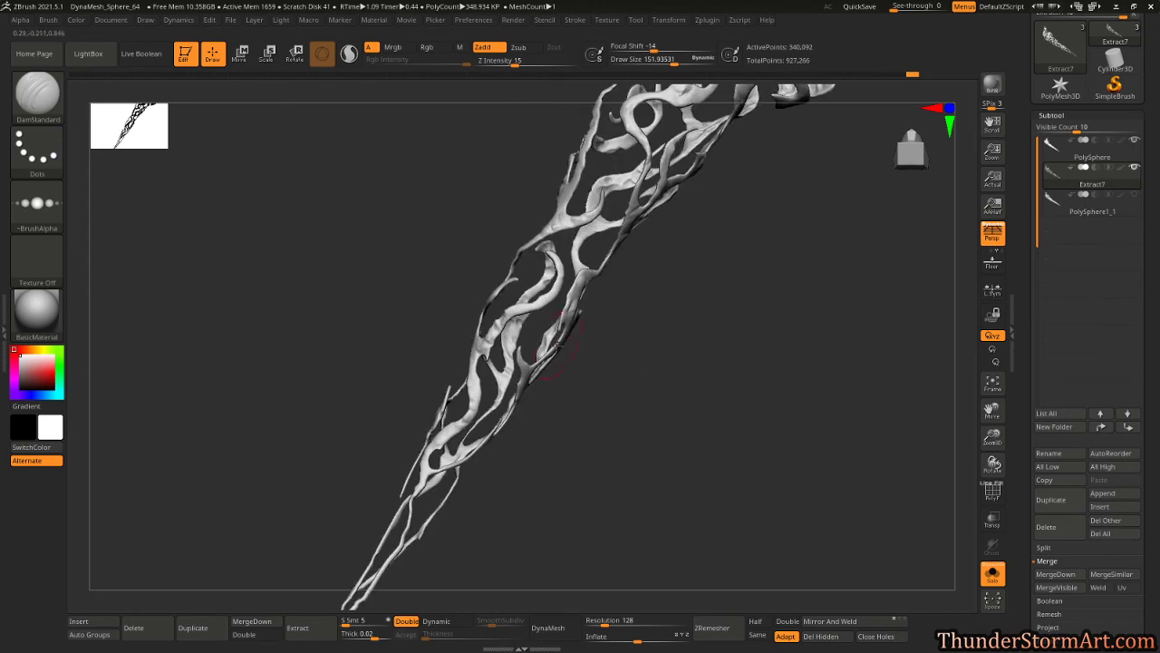
Roughen the thin interlaced strands on the lower shaft down to the shell's pointed tip.
right_drag(584, 393, 565, 335)
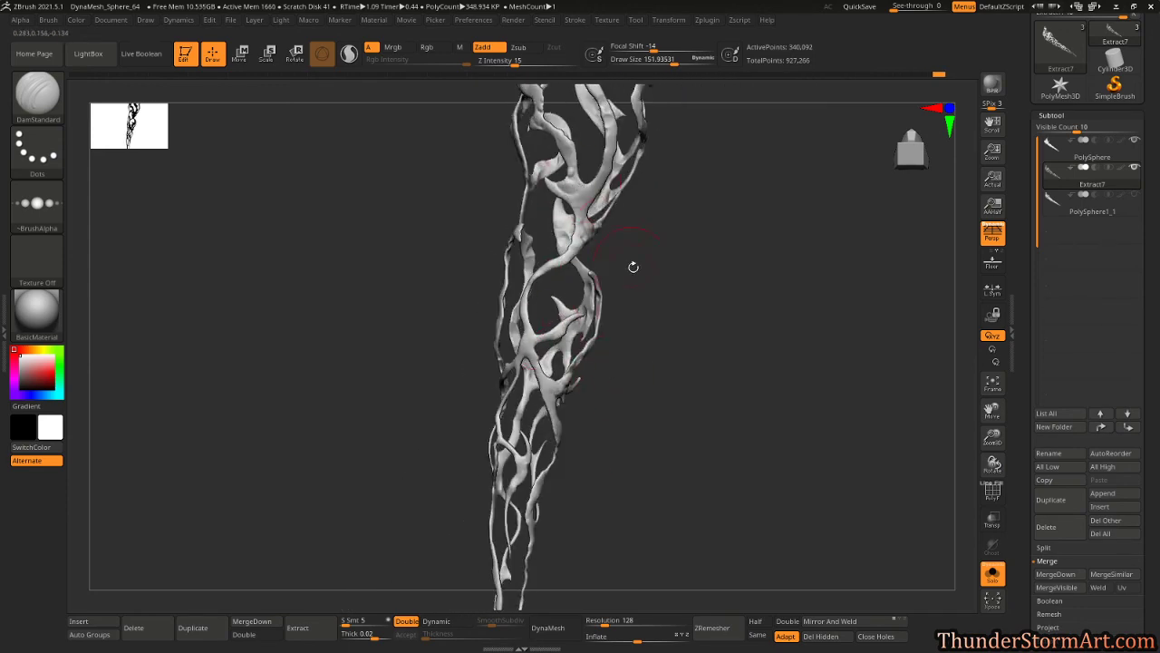
right_drag(632, 264, 581, 236)
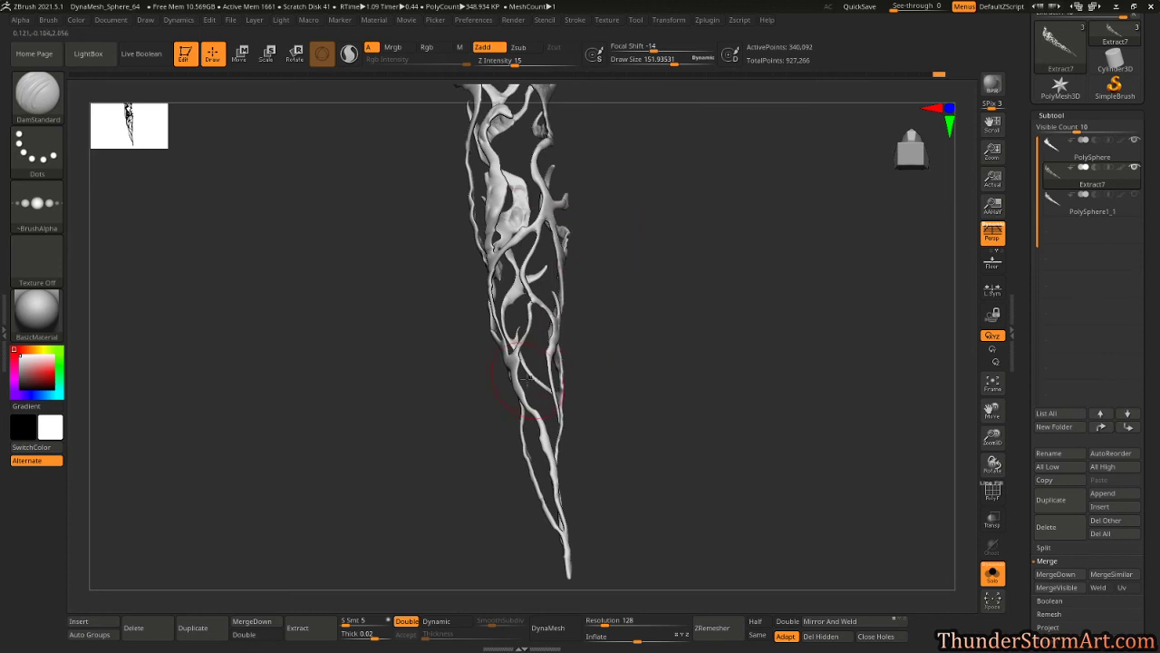
right_drag(527, 380, 547, 409)
right_drag(571, 505, 649, 345)
mouse_move(508, 408)
right_down()
mouse_move(604, 370)
mouse_move(626, 328)
mouse_move(657, 388)
mouse_move(590, 363)
right_up()
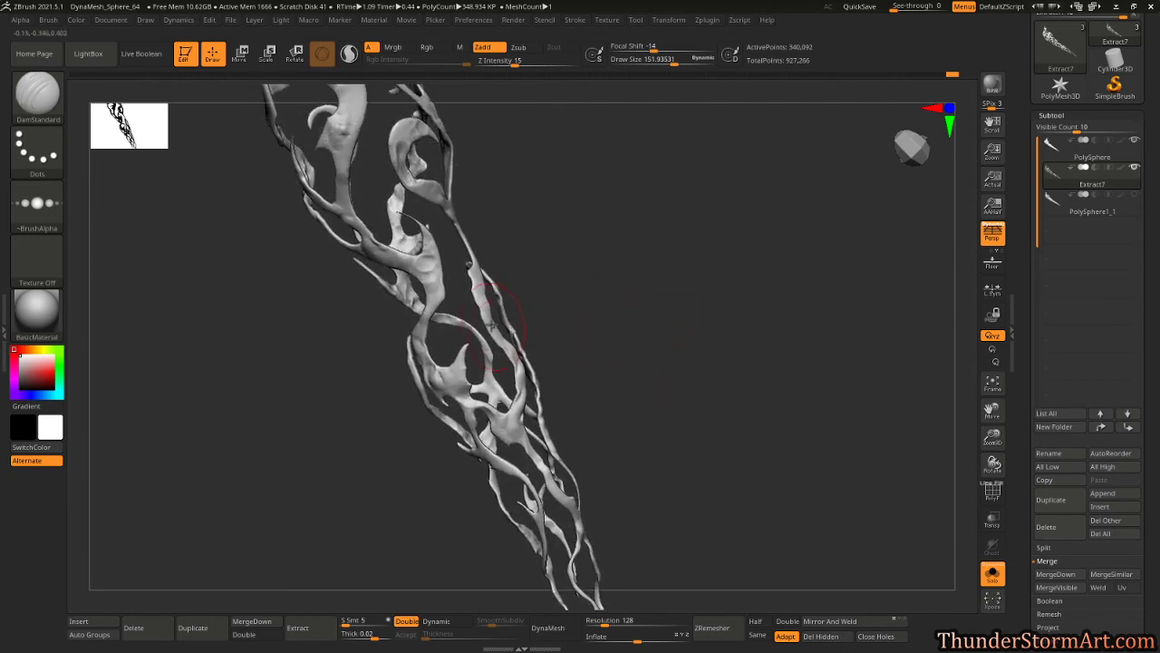
Sculpt uneven bumps along the broad curls on the upper shaft and into the shell's head.
right_drag(471, 345, 480, 428)
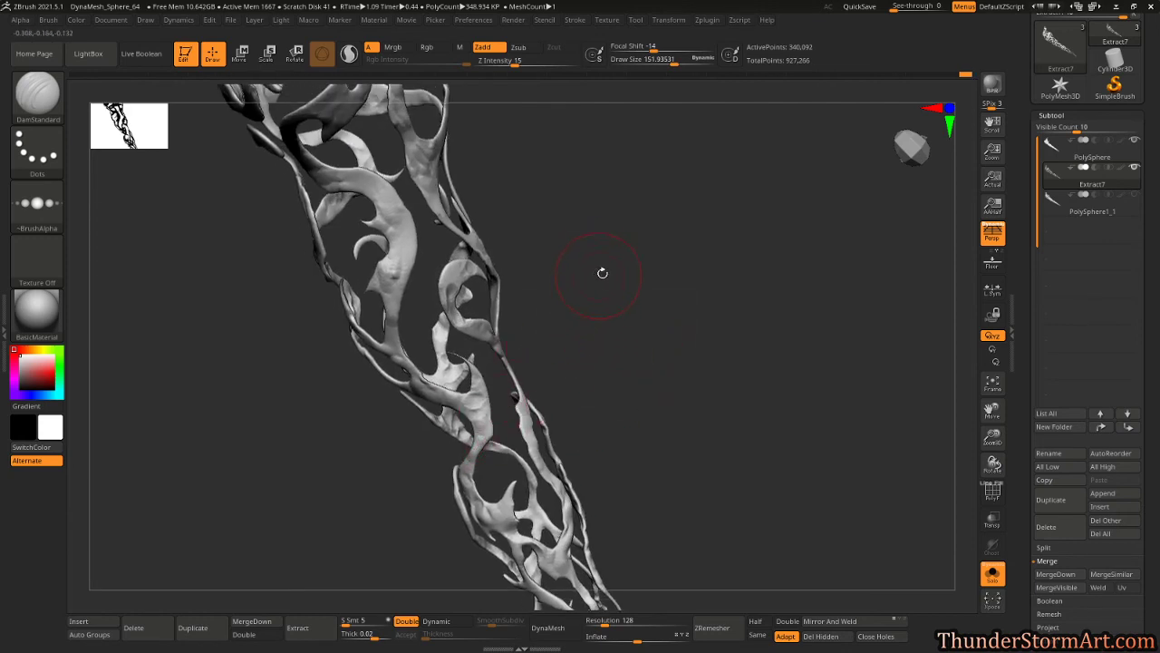
right_drag(602, 272, 469, 346)
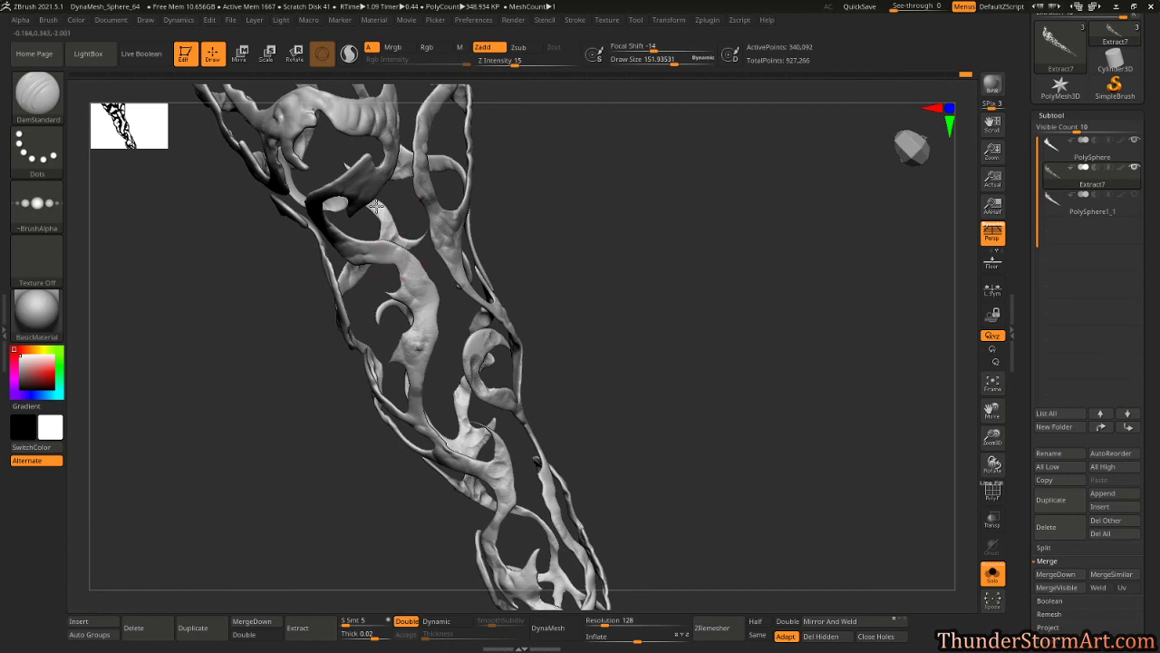
ctrl+right_drag(588, 257, 605, 376)
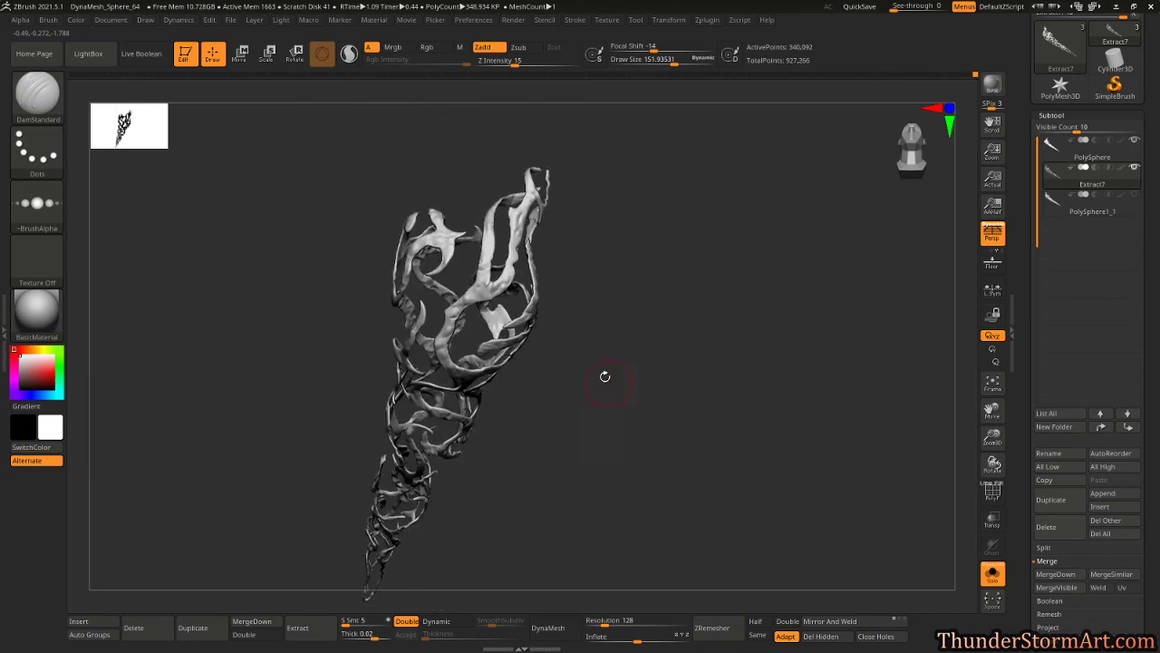
right_drag(636, 318, 673, 257)
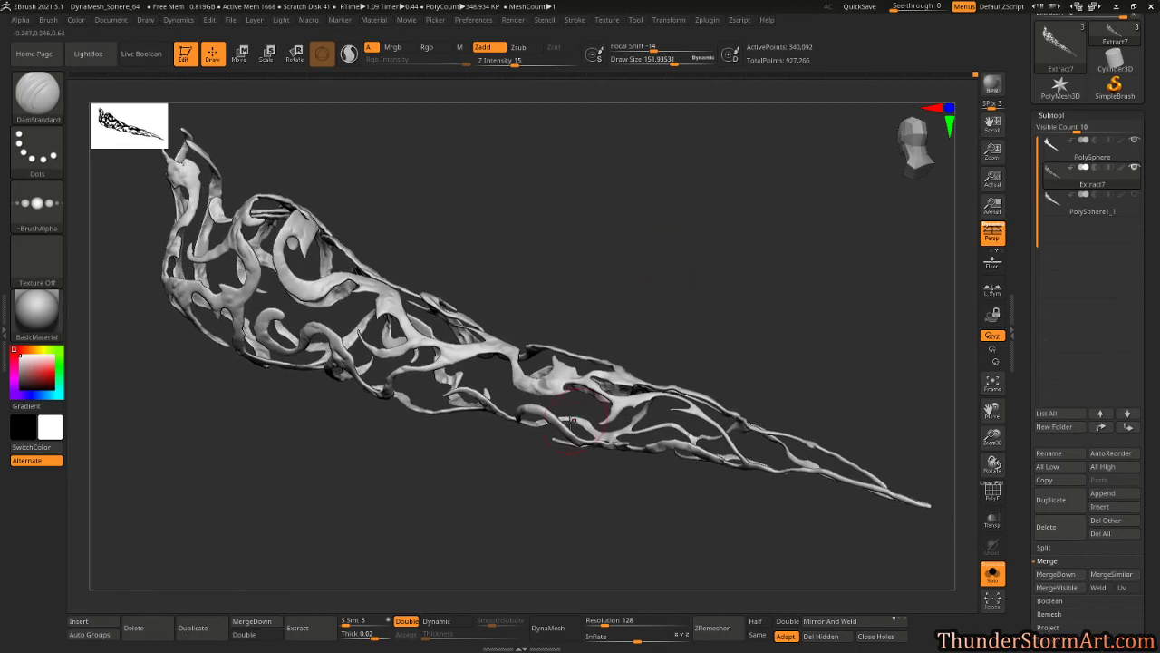
Reduce the draw size to about 80 and roughen the remaining smooth swirls on the head, shaft and thin tip.
key(s)
drag(618, 288, 610, 291)
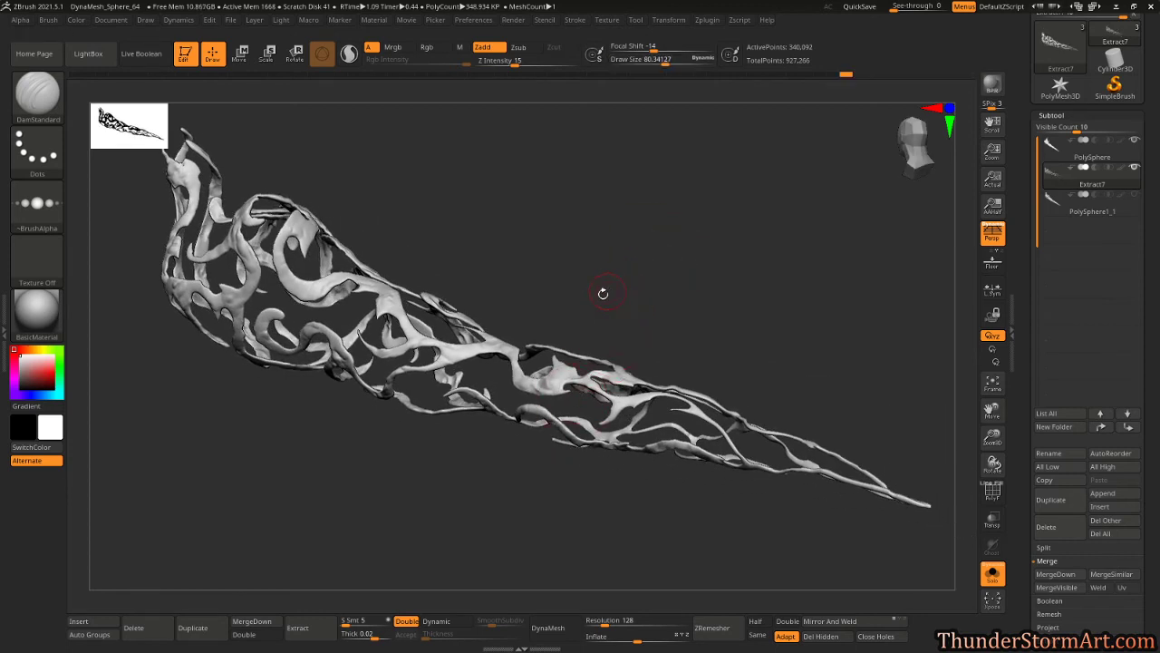
drag(447, 370, 489, 375)
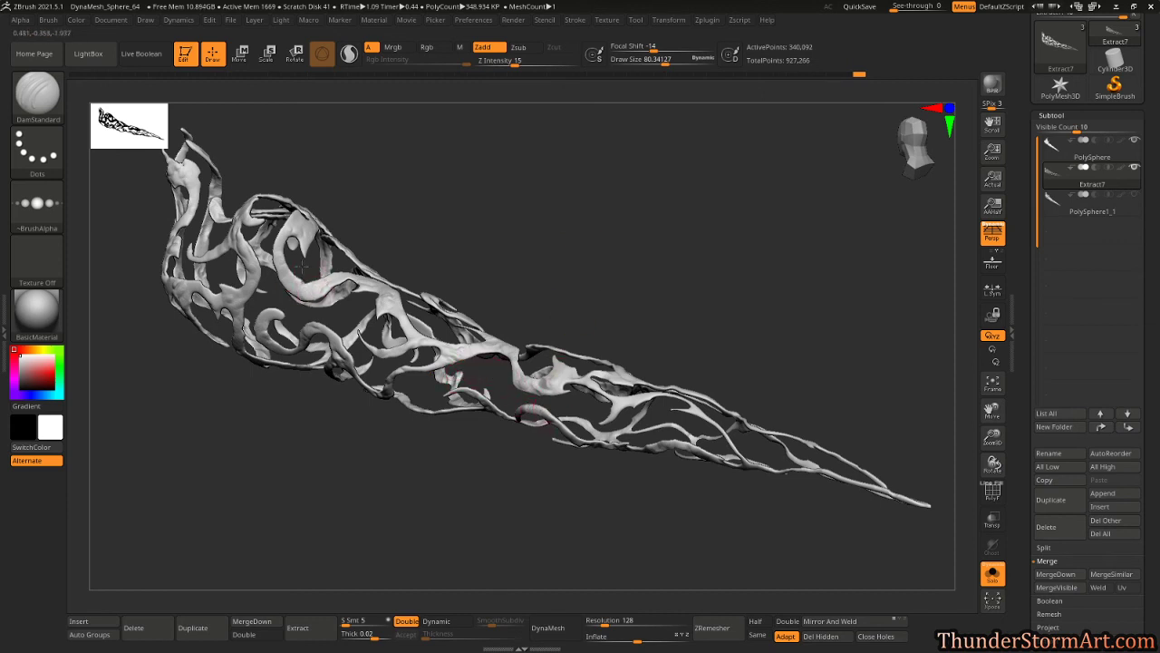
drag(239, 218, 216, 203)
drag(795, 323, 756, 266)
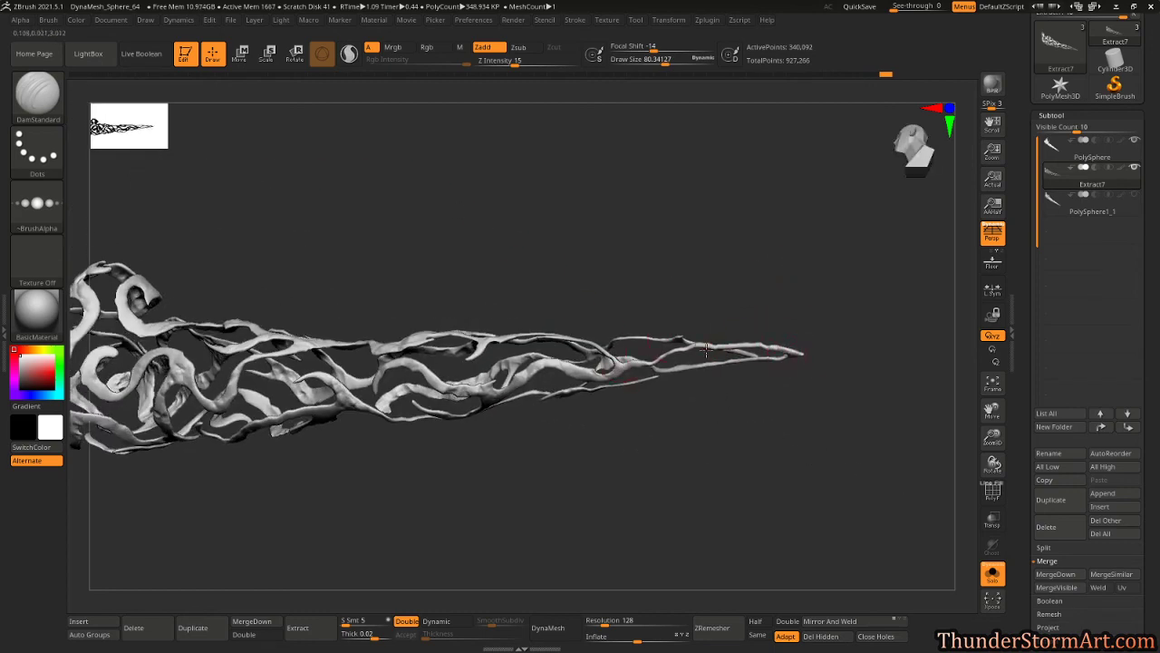
drag(589, 443, 575, 255)
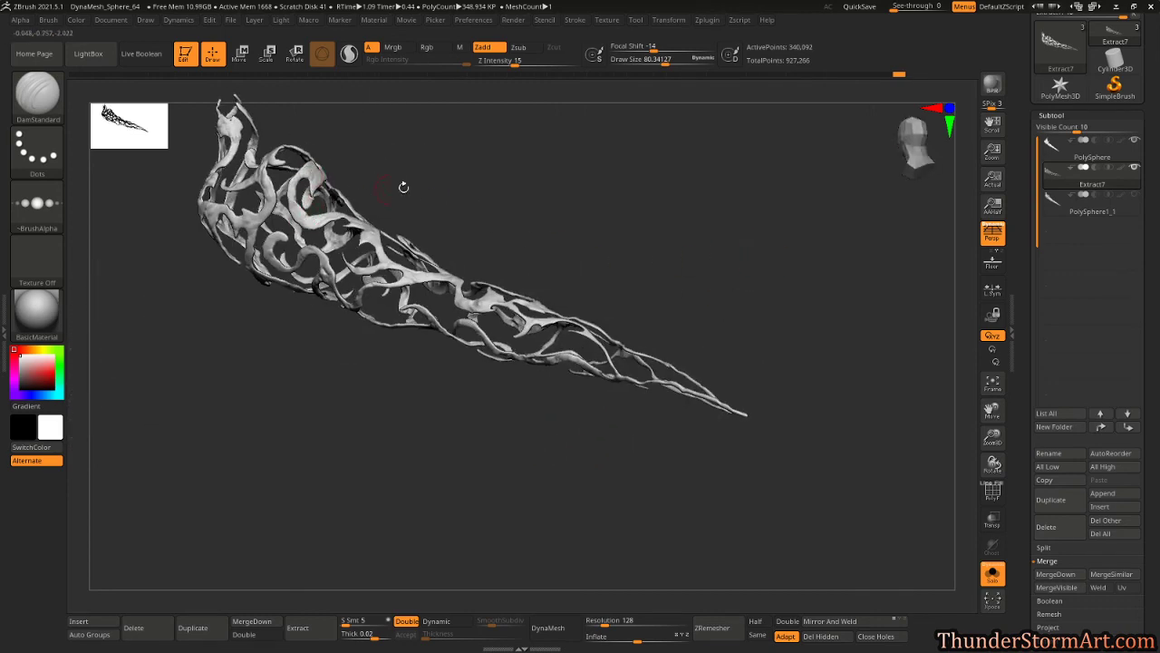
Turn off Solo mode to show the bark-like core together with the swirl shell.
drag(402, 186, 666, 263)
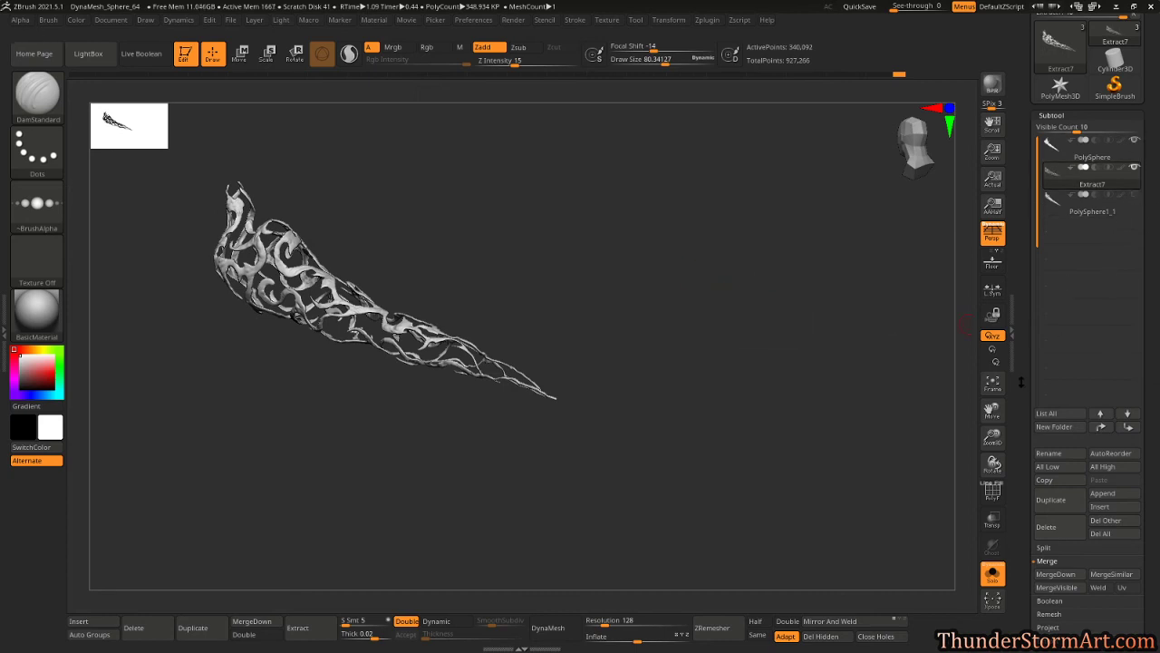
click(993, 573)
mouse_move(730, 360)
mouse_down()
mouse_move(795, 409)
mouse_move(829, 414)
mouse_move(766, 419)
mouse_move(792, 428)
mouse_up()
mouse_move(572, 281)
alt+mouse_down()
mouse_move(591, 349)
mouse_move(544, 300)
mouse_move(617, 269)
mouse_move(622, 255)
mouse_move(592, 254)
mouse_move(642, 262)
mouse_move(477, 277)
mouse_move(616, 278)
mouse_move(620, 254)
mouse_move(601, 264)
mouse_move(613, 264)
mouse_move(604, 248)
mouse_move(604, 269)
mouse_move(611, 233)
mouse_move(590, 254)
mouse_move(580, 229)
alt+mouse_up()
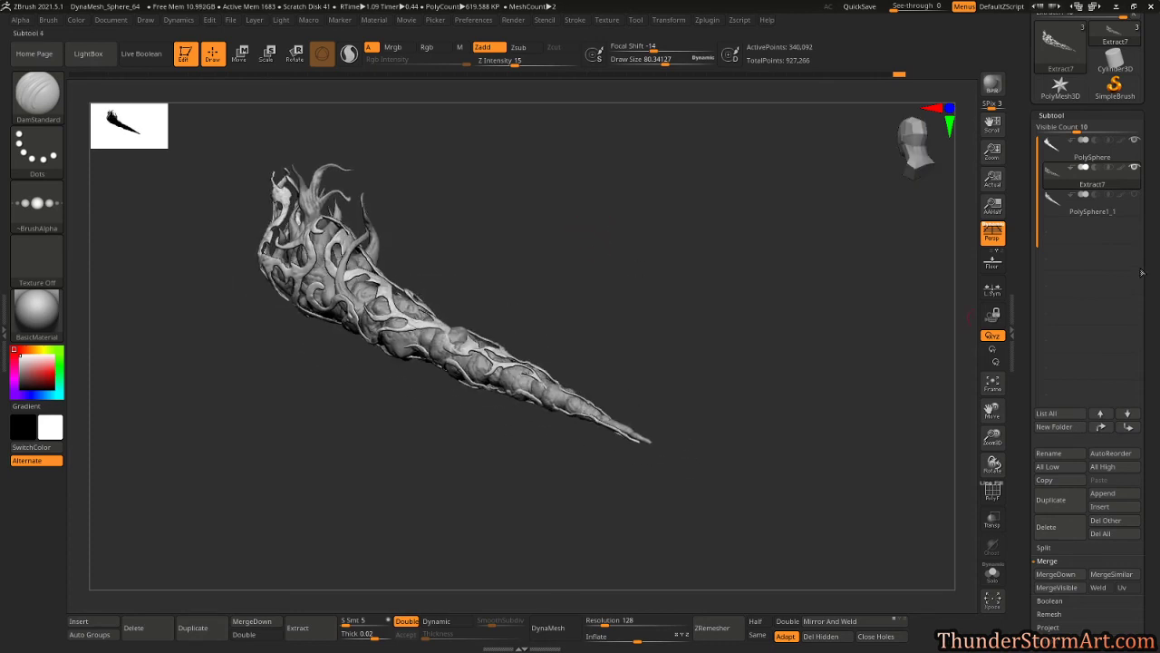
Merge the PolySphere core down with the swirl shell and remesh the combined wand with DynaMesh at resolution 256.
mouse_move(1148, 299)
mouse_down()
mouse_move(1148, 283)
mouse_move(1158, 422)
mouse_move(1152, 315)
mouse_up()
scroll(1149, 314, down, 3)
click(1056, 216)
scroll(1075, 424, down, 1)
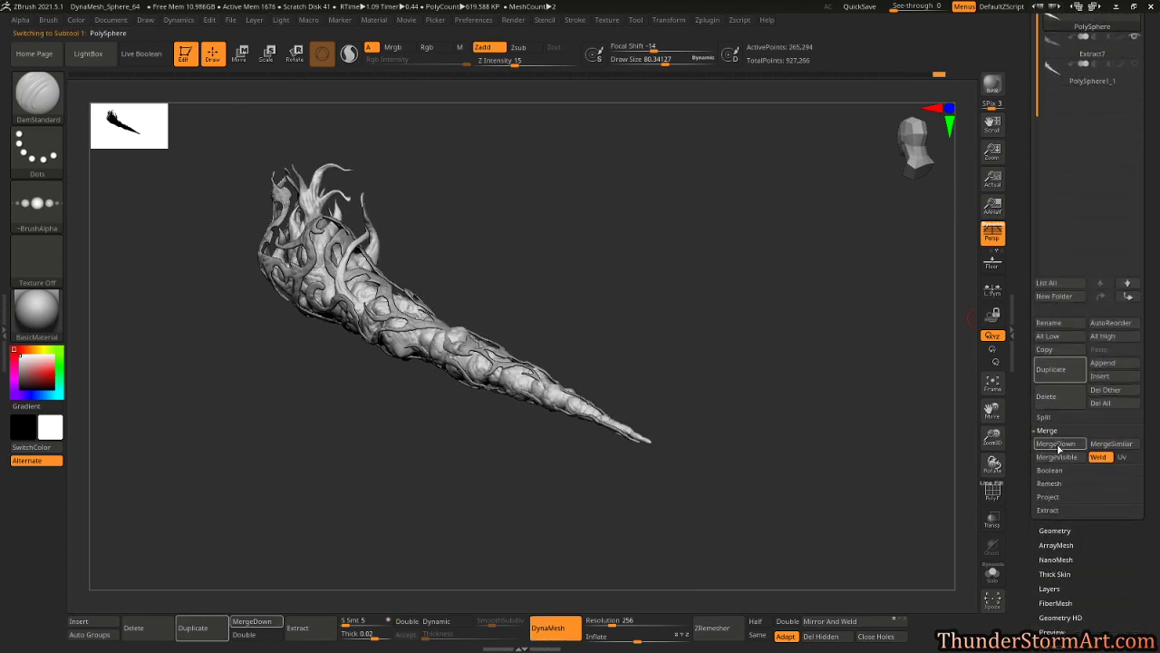
click(1057, 444)
click(946, 472)
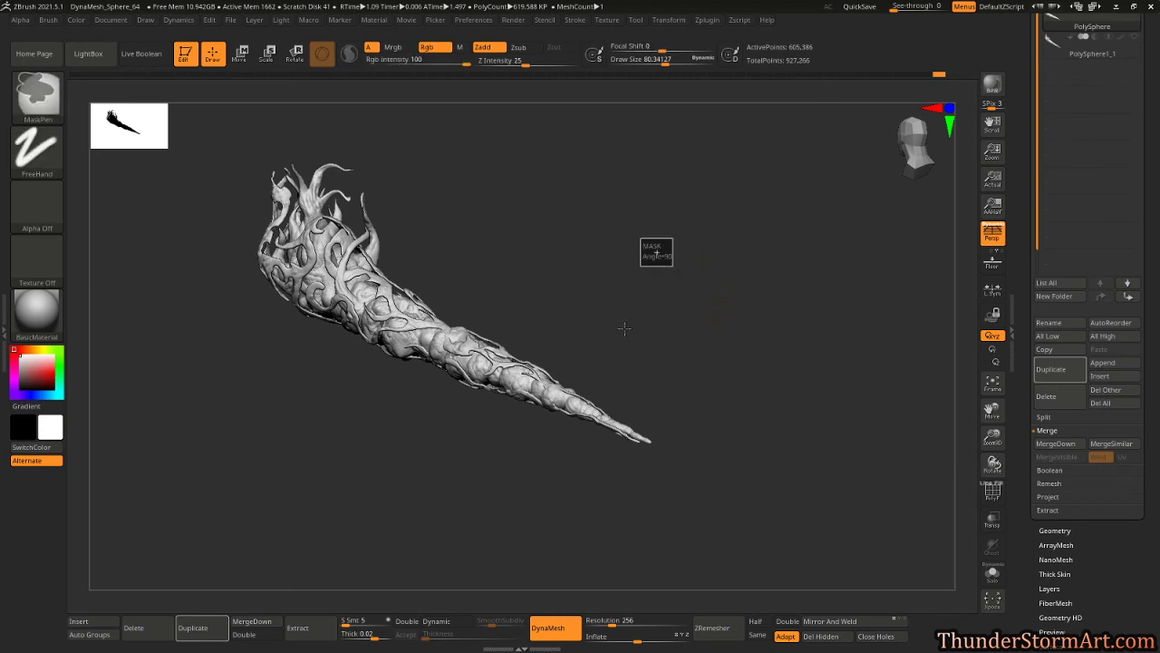
mouse_move(656, 251)
alt+mouse_down()
mouse_move(689, 336)
mouse_move(728, 305)
mouse_move(749, 306)
mouse_move(707, 310)
alt+mouse_up()
mouse_move(562, 272)
mouse_down()
mouse_move(604, 262)
mouse_move(578, 292)
mouse_move(658, 284)
mouse_move(658, 239)
mouse_move(742, 259)
mouse_move(719, 280)
mouse_move(668, 228)
mouse_move(668, 285)
mouse_move(714, 280)
mouse_move(624, 272)
mouse_move(702, 272)
mouse_move(727, 293)
mouse_move(689, 277)
mouse_move(693, 298)
mouse_move(633, 302)
mouse_move(708, 303)
mouse_up()
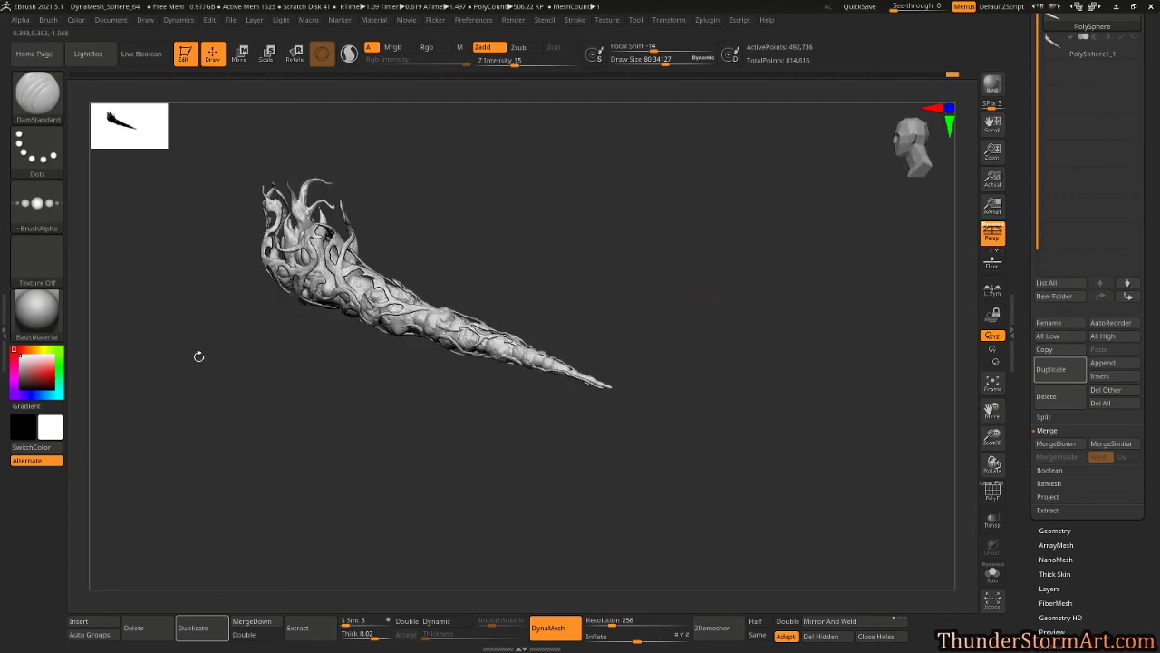
Apply the SilverFoilBright material to the merged wand.
click(38, 313)
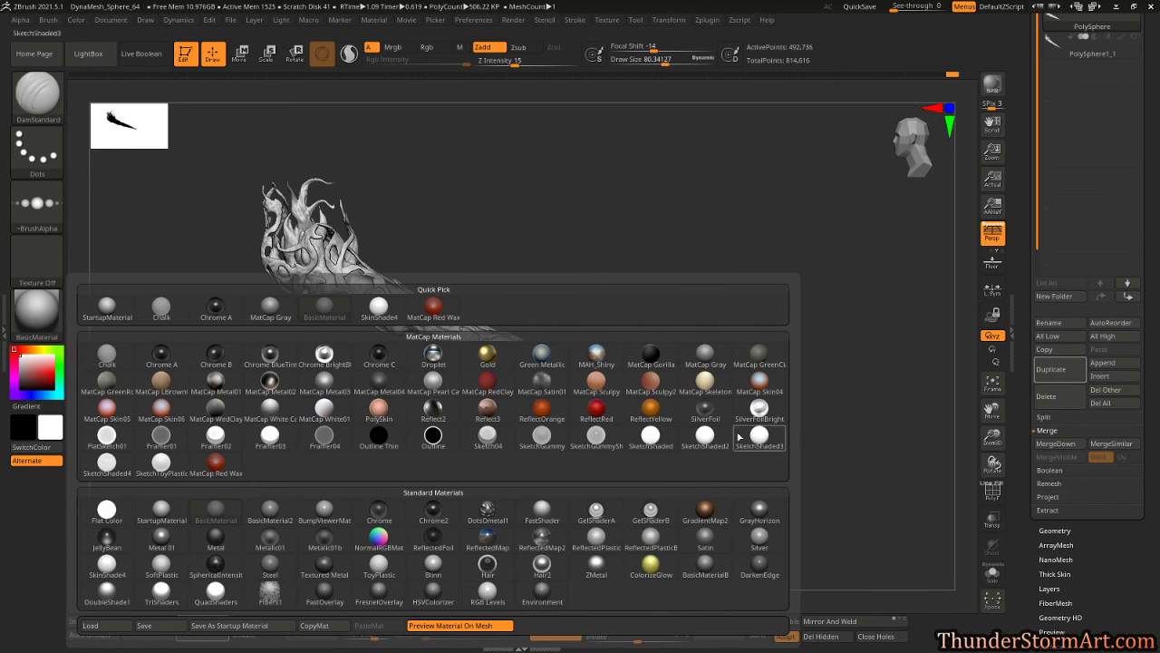
click(759, 410)
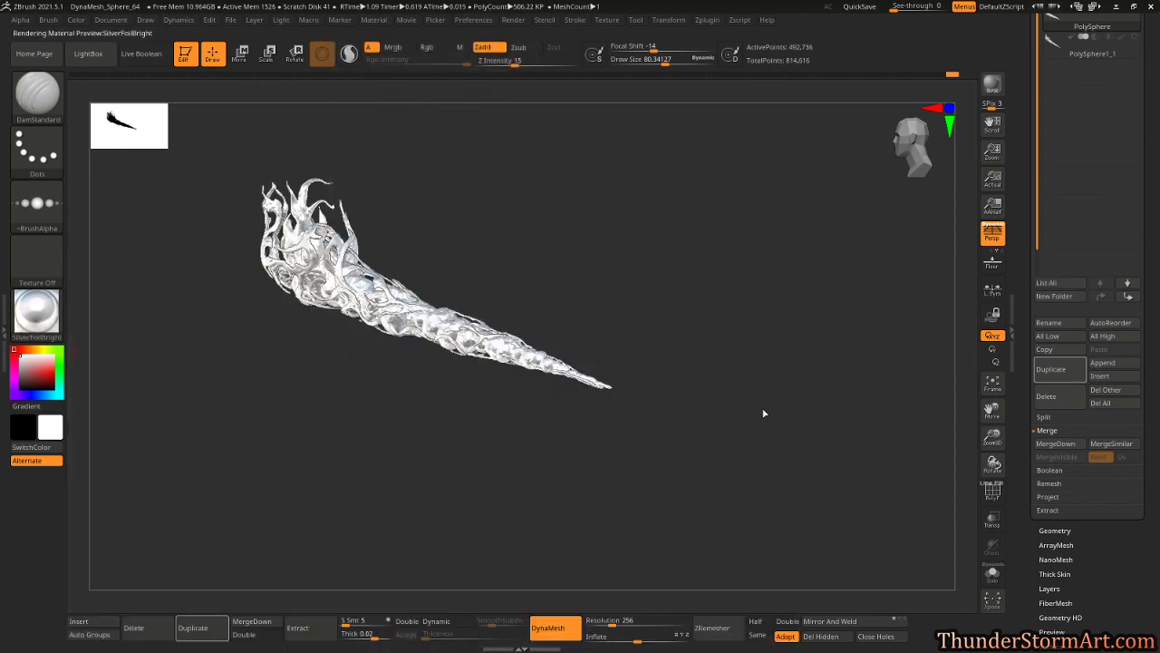
Tint the merged wand orange by setting the current color to red 255, green 102, blue 0.
mouse_move(764, 408)
mouse_down()
mouse_move(752, 371)
mouse_move(747, 383)
mouse_up()
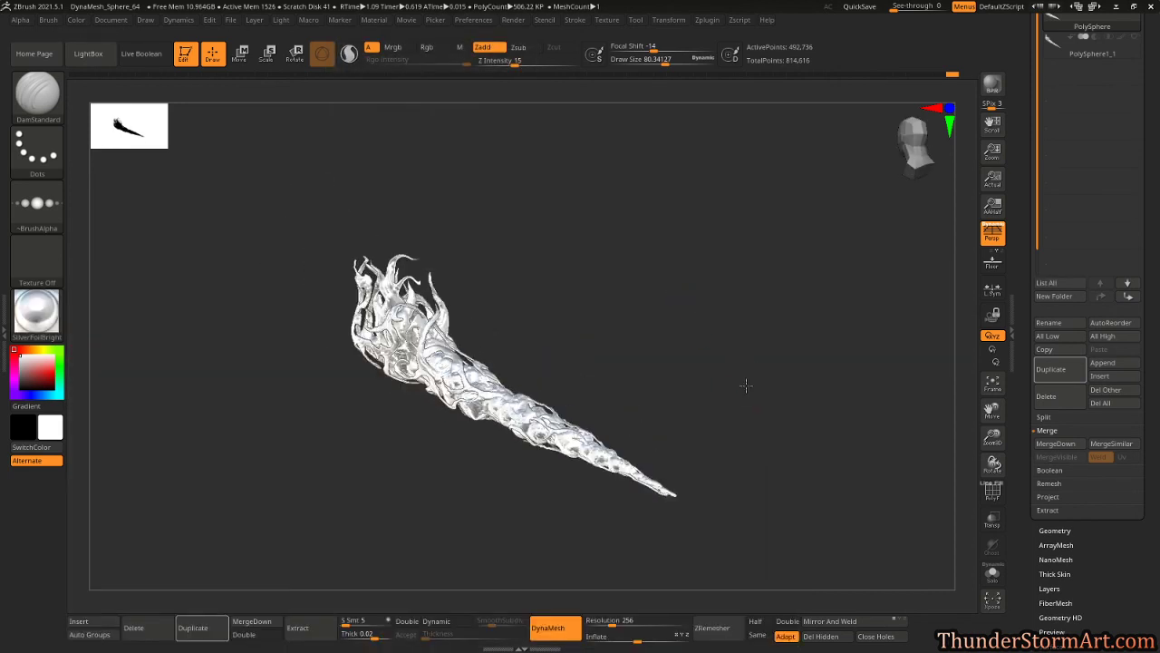
click(27, 350)
mouse_move(548, 336)
mouse_down()
mouse_move(648, 339)
mouse_move(618, 295)
mouse_up()
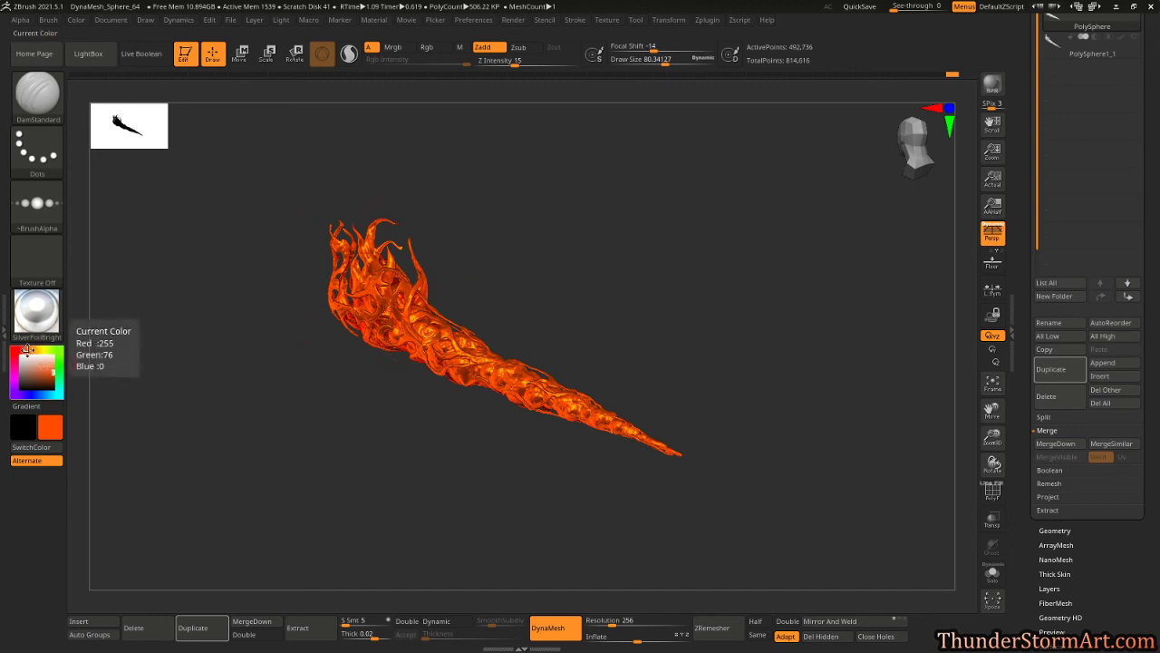
drag(28, 350, 30, 347)
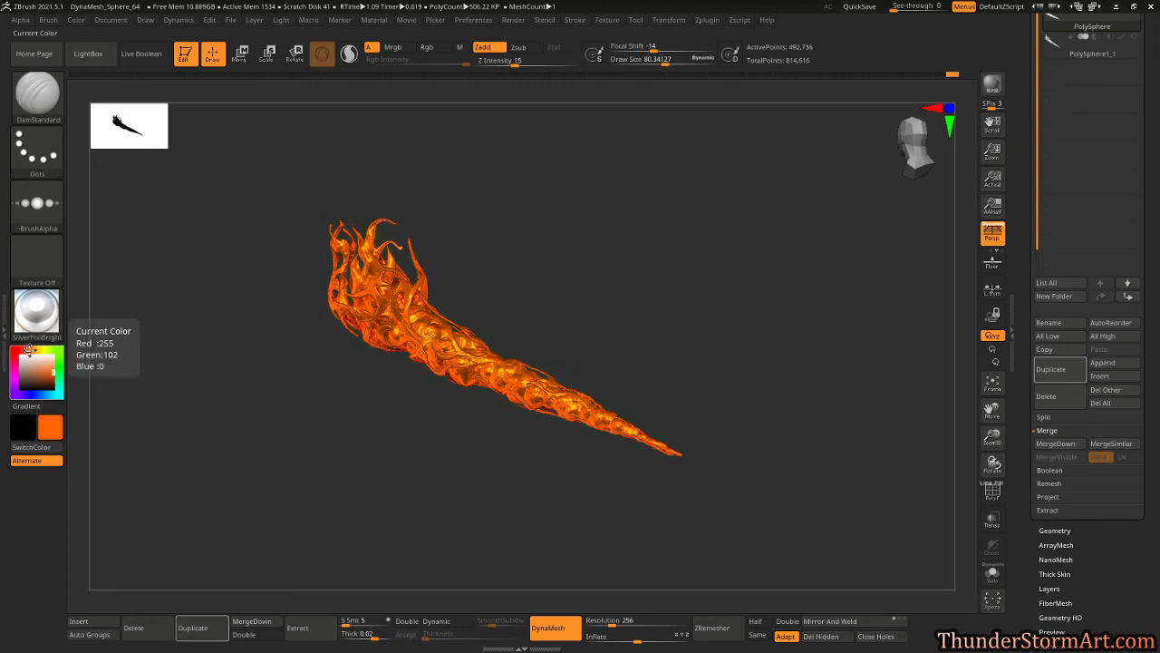
drag(303, 452, 363, 462)
Try the Outline material and the Framer01 material on the orange wand.
click(49, 331)
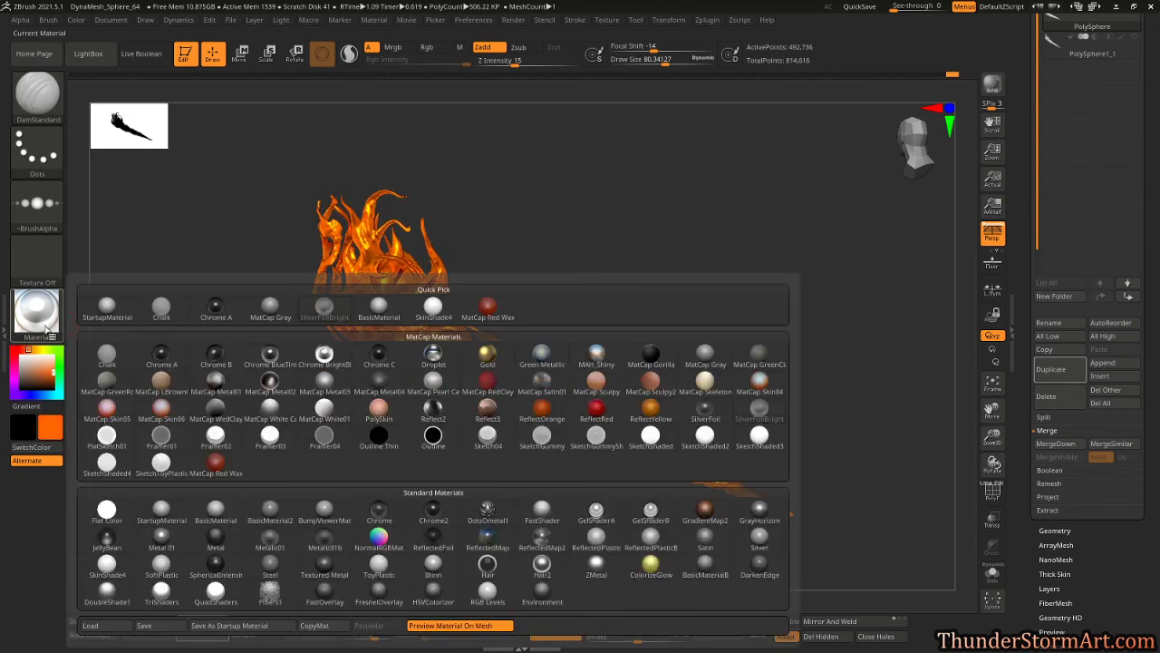
click(434, 438)
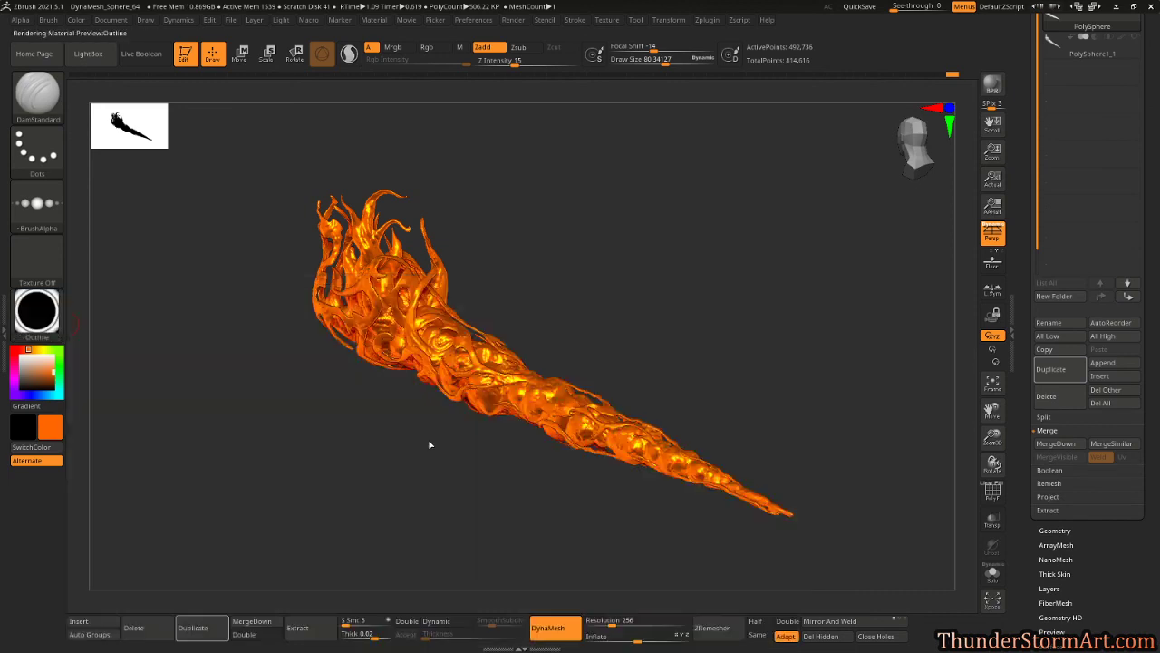
drag(711, 320, 634, 304)
click(37, 313)
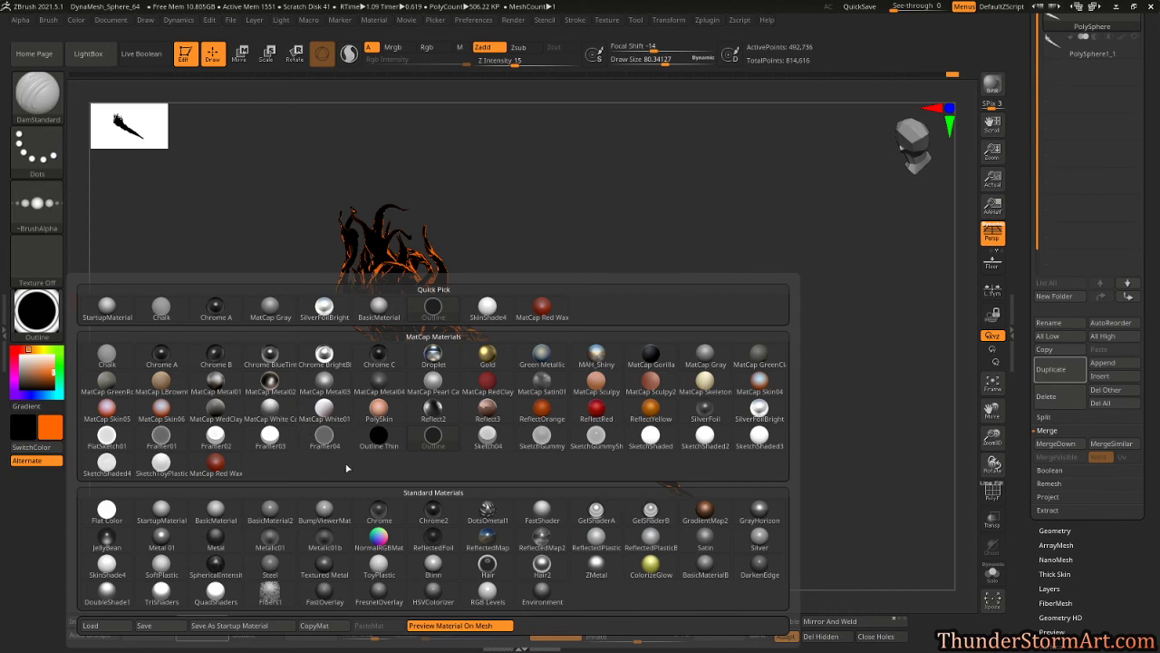
click(161, 434)
drag(695, 311, 144, 340)
Try the standard Hair2 material and the standard Hair material on the wand.
click(38, 319)
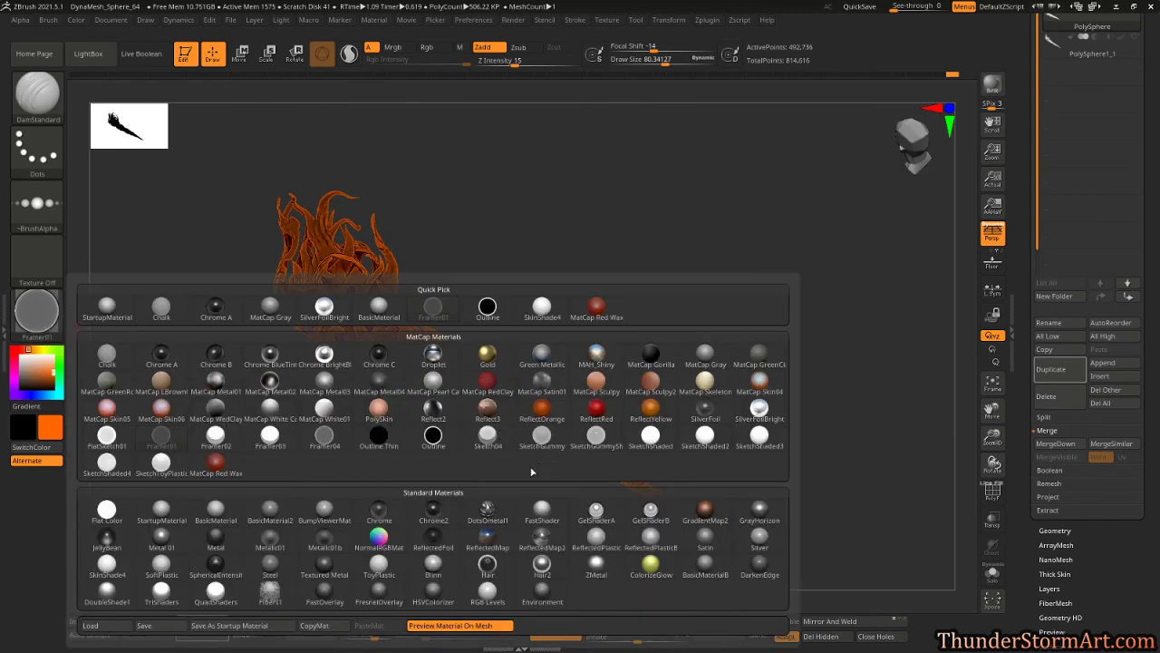
click(541, 564)
drag(716, 352, 714, 352)
click(40, 312)
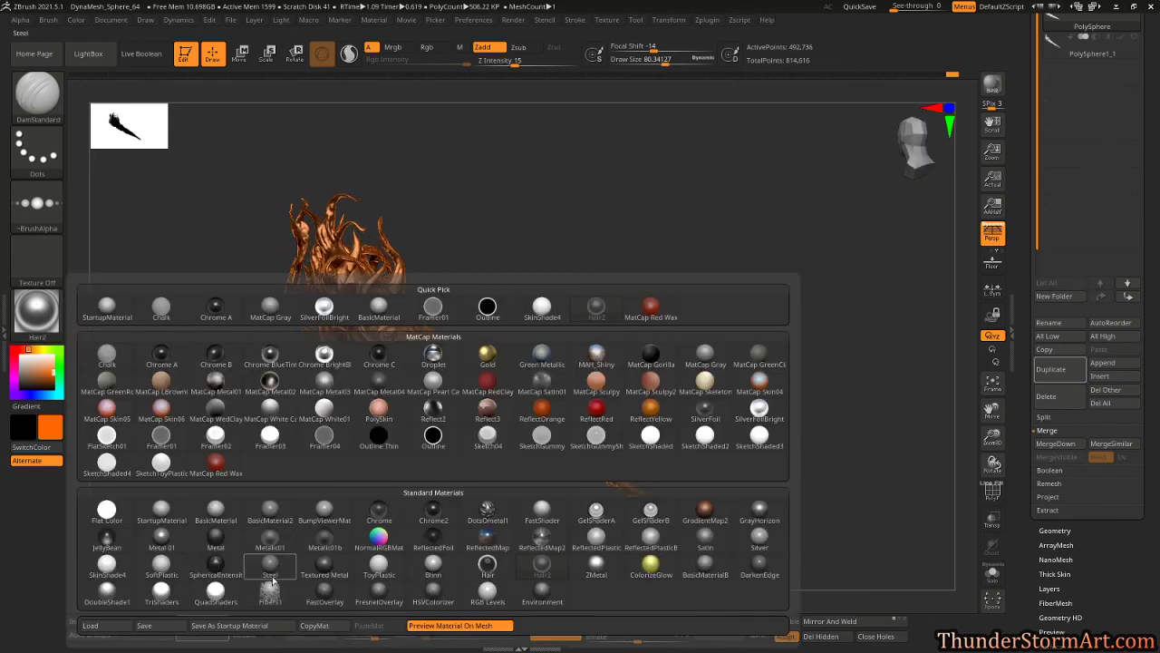
mouse_move(253, 592)
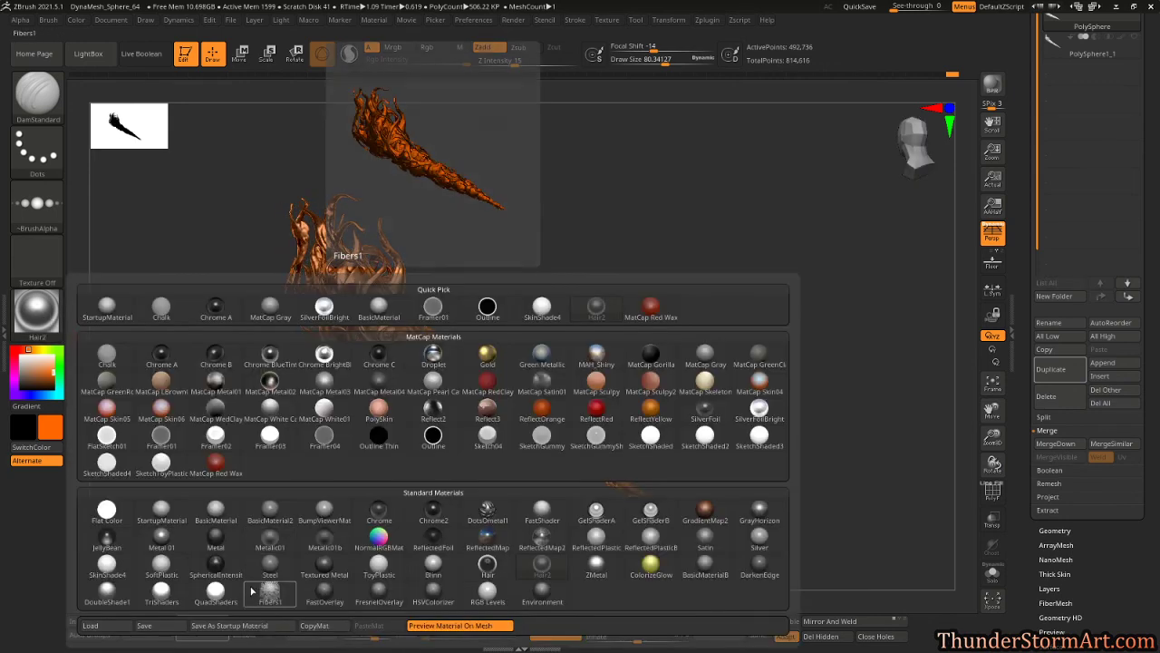
click(486, 563)
mouse_move(707, 349)
mouse_down()
mouse_move(676, 334)
mouse_move(711, 328)
mouse_up()
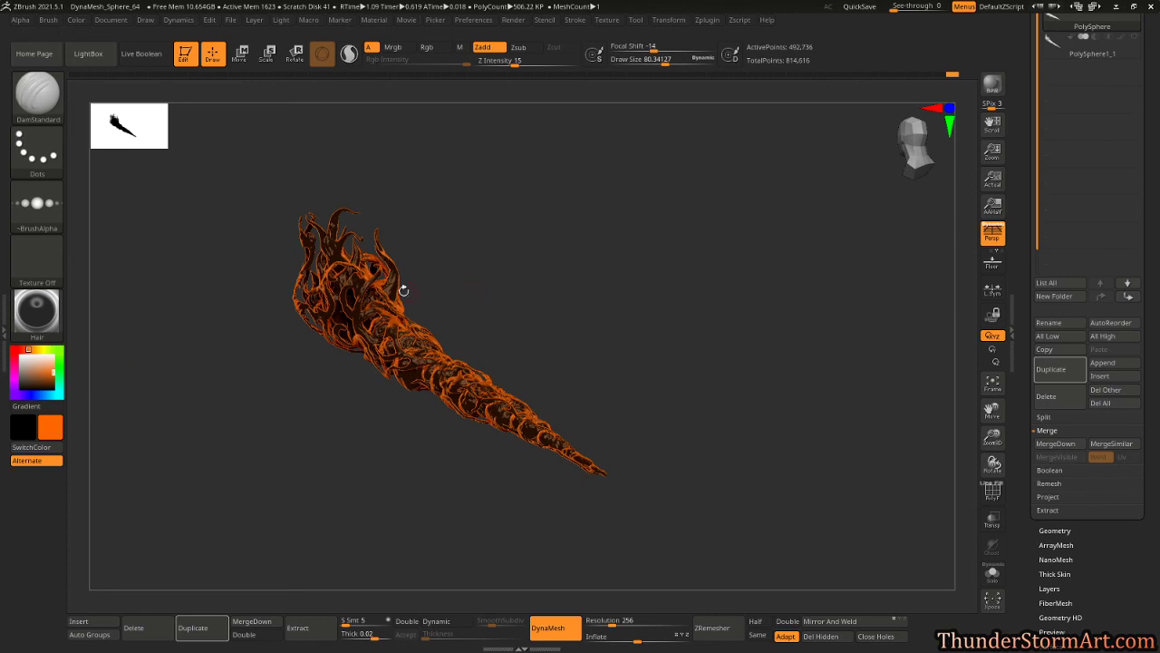
drag(497, 396, 625, 307)
Try the MatCap Metal02 material on the wand.
click(47, 316)
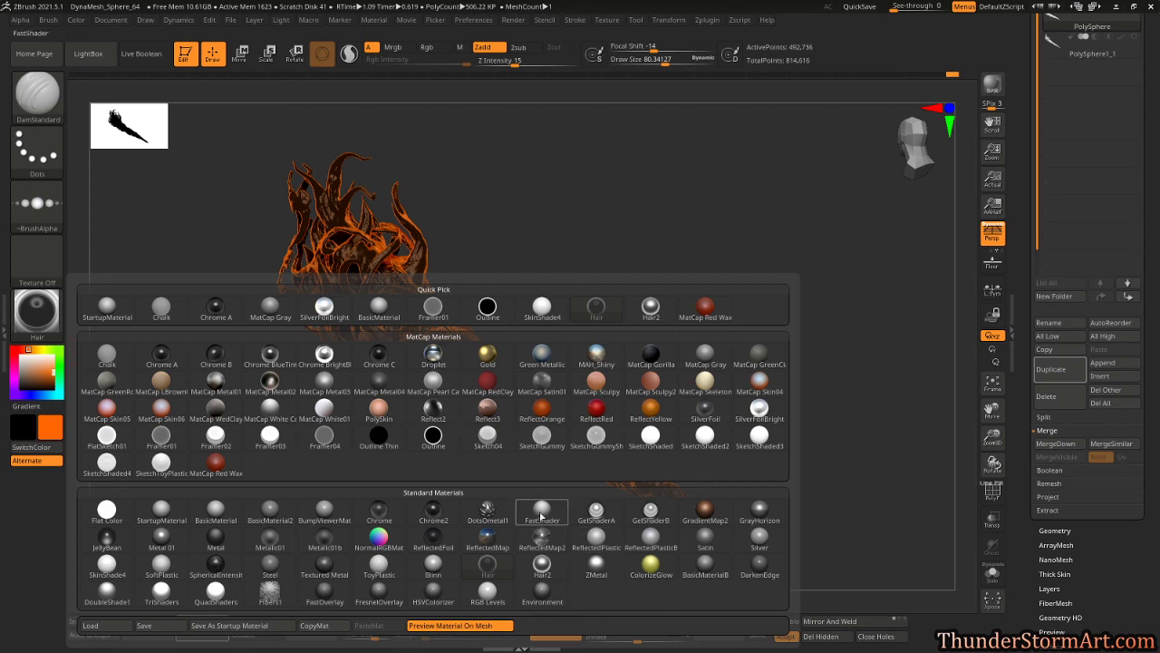
mouse_move(435, 436)
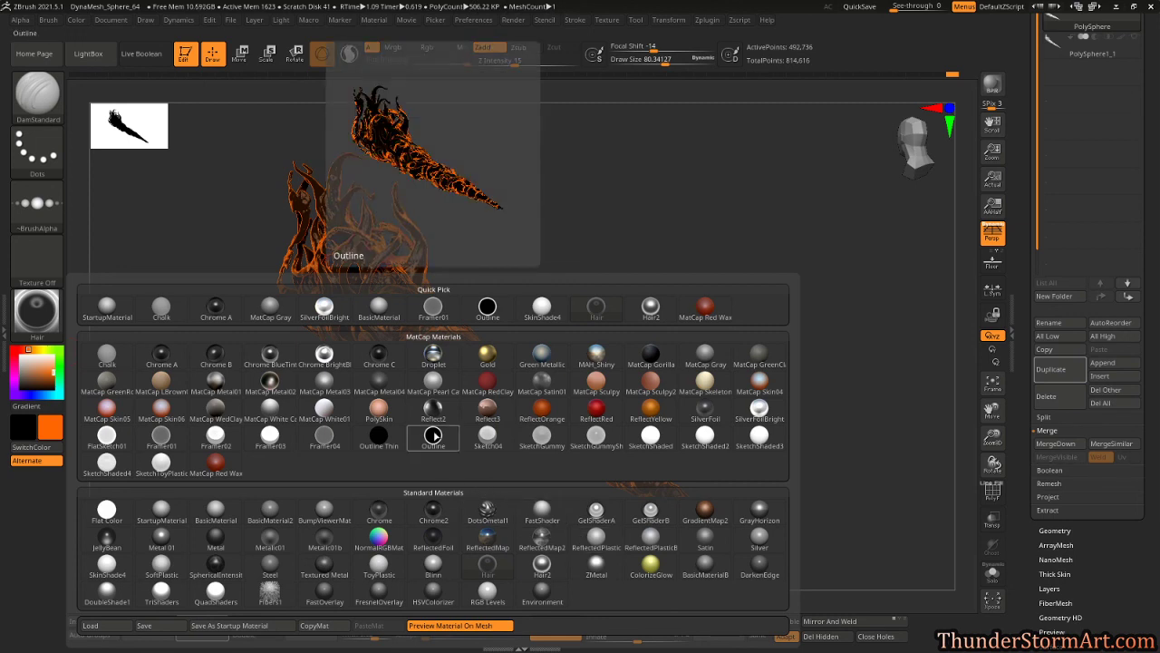
click(274, 379)
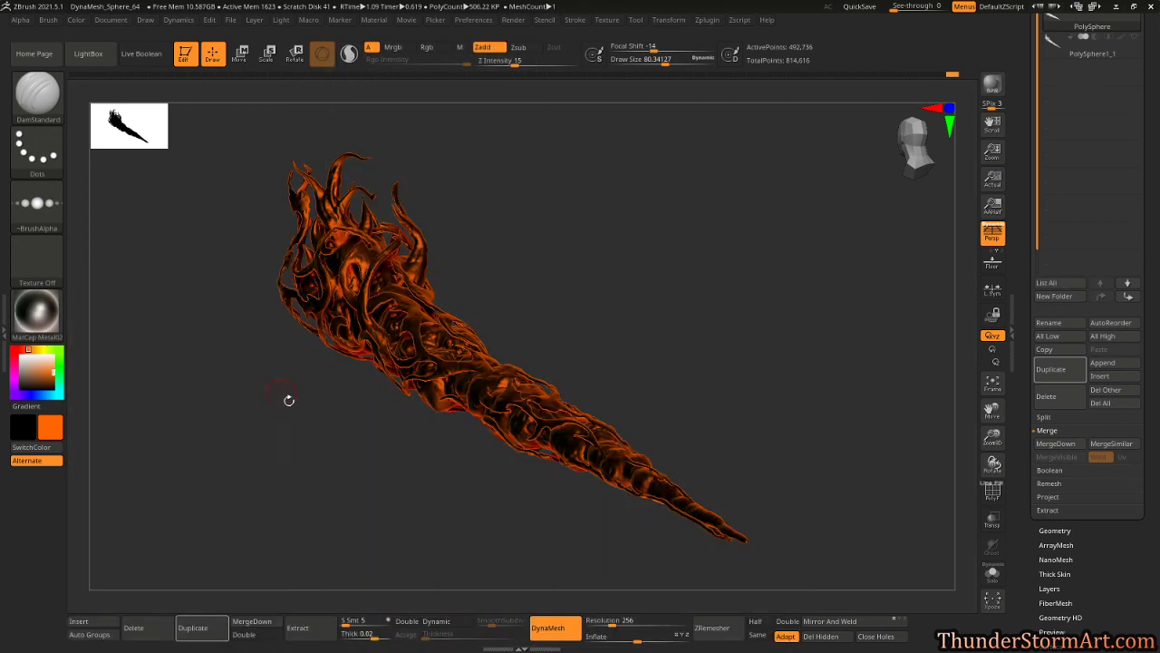
mouse_move(288, 400)
mouse_down()
mouse_move(339, 448)
mouse_move(285, 450)
mouse_move(365, 448)
mouse_move(329, 453)
mouse_move(350, 450)
mouse_move(329, 450)
mouse_move(94, 322)
mouse_up()
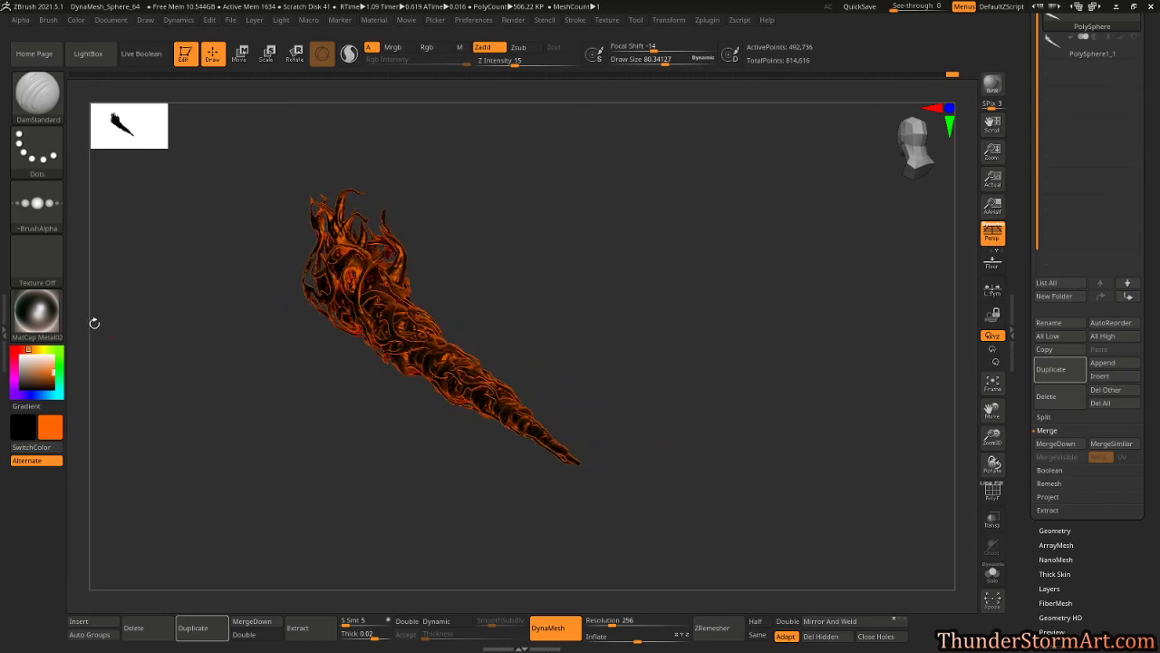
Try the FlatSketch01 material and the Flat Color material on the wand.
click(36, 313)
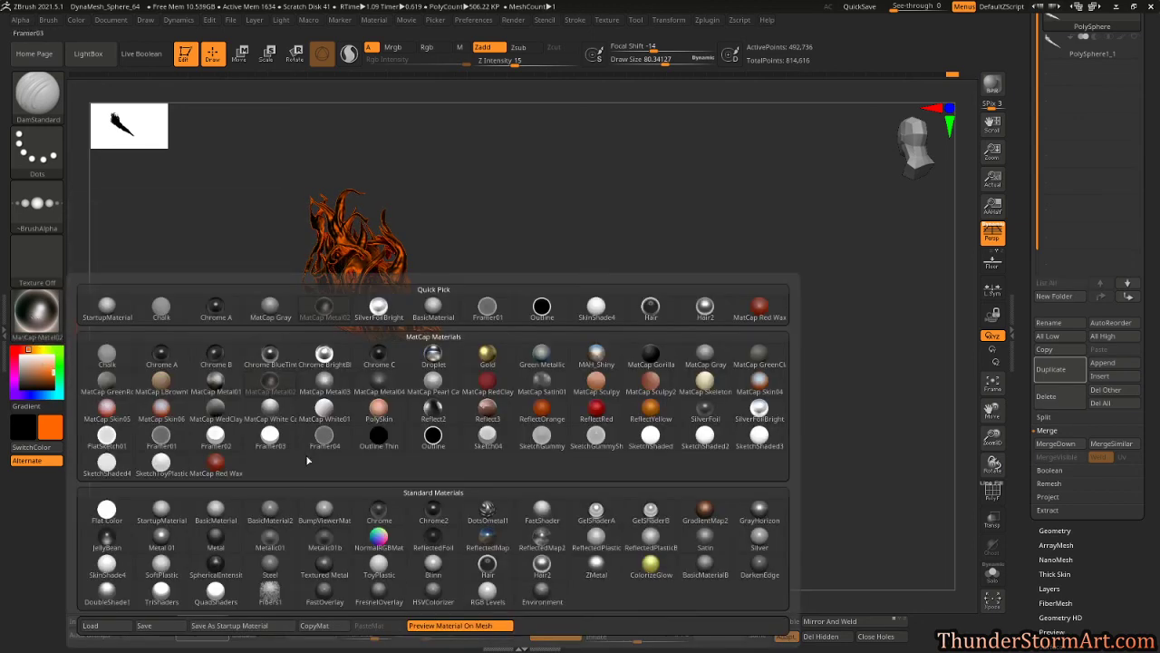
mouse_move(159, 439)
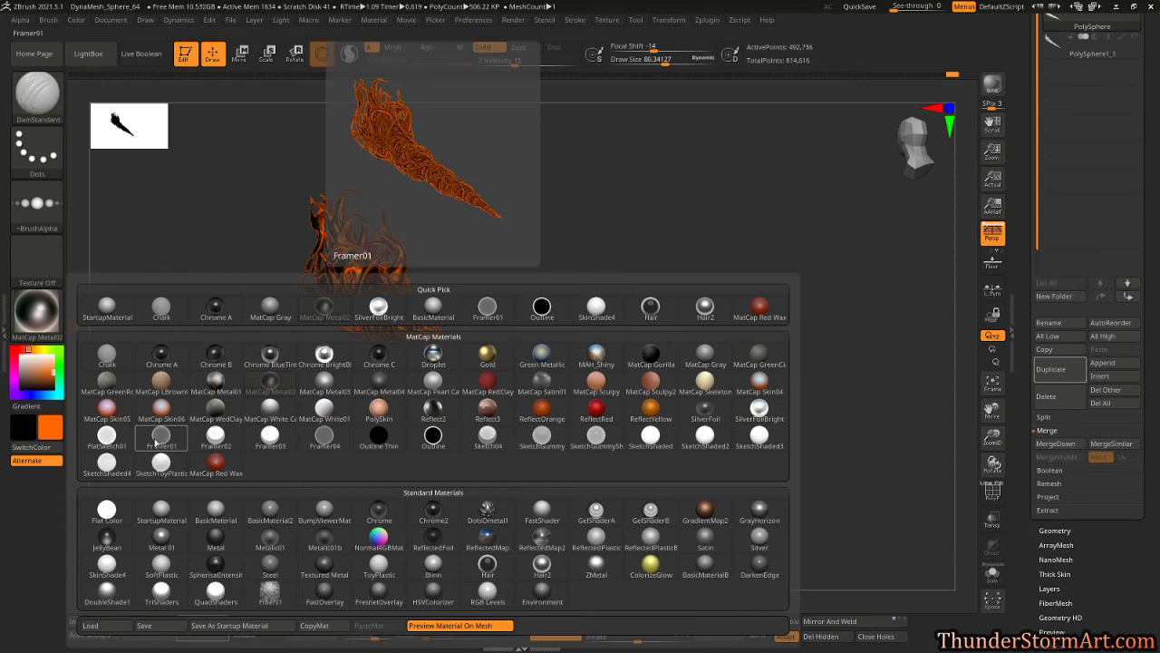
click(115, 438)
mouse_move(306, 472)
mouse_down()
mouse_move(324, 472)
mouse_move(185, 367)
mouse_up()
click(51, 315)
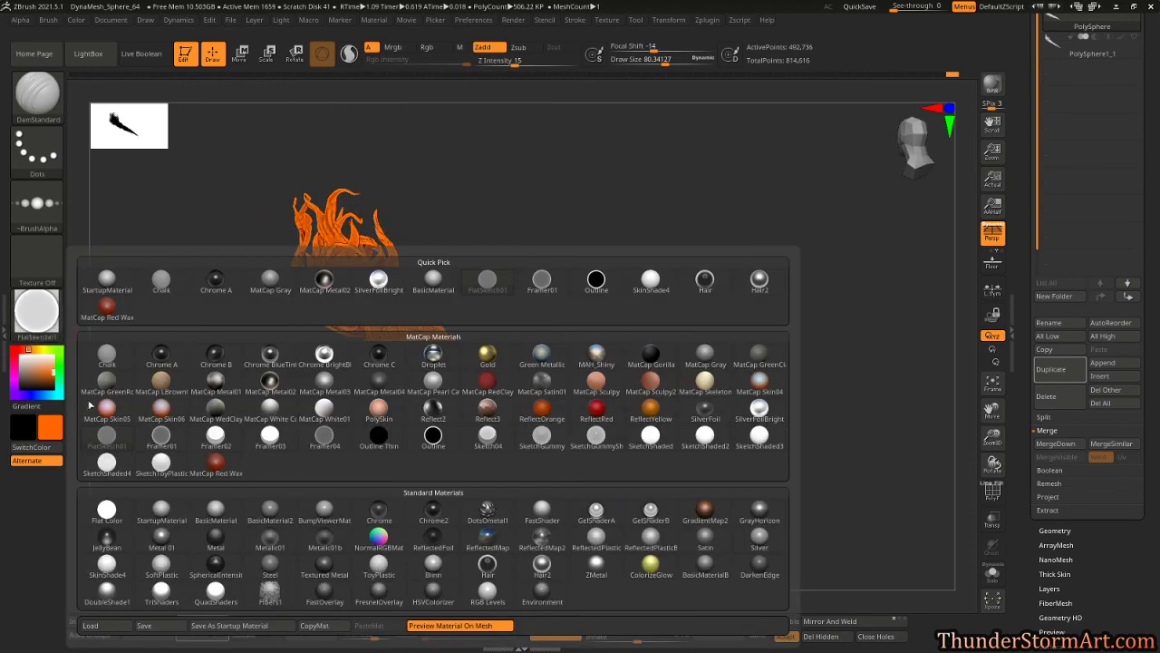
click(107, 512)
mouse_move(311, 495)
mouse_down()
mouse_move(266, 480)
mouse_move(343, 484)
mouse_move(167, 420)
mouse_up()
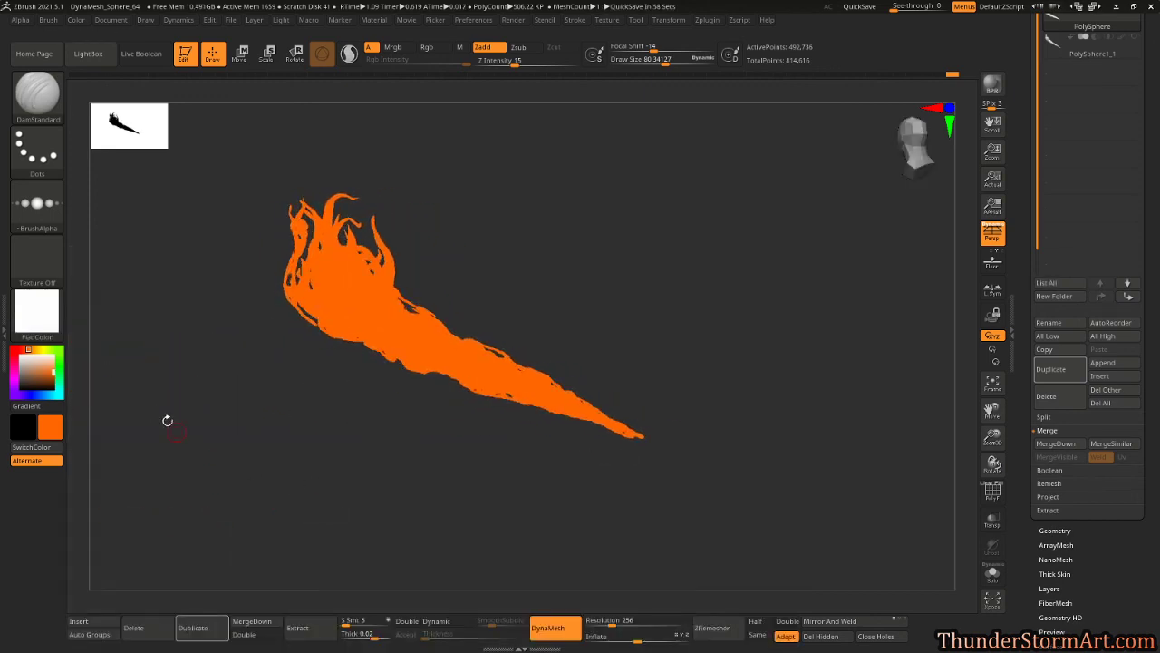
Apply the Outline material to the wand and shift the current color to red 255, green 108, blue 0.
click(32, 318)
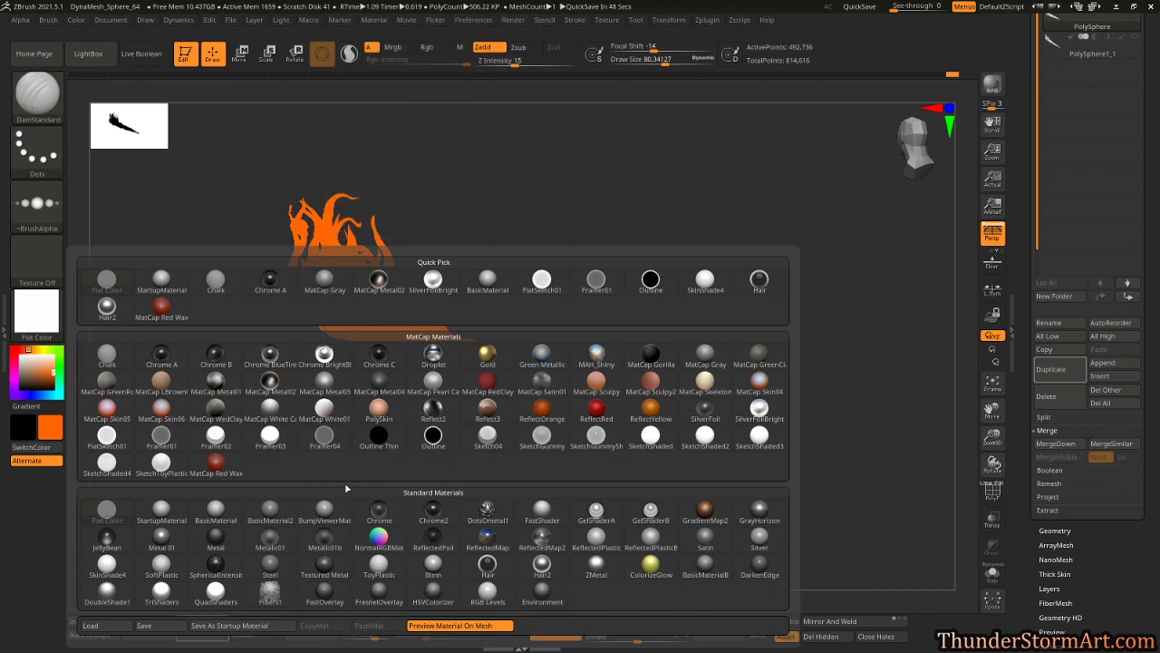
click(434, 437)
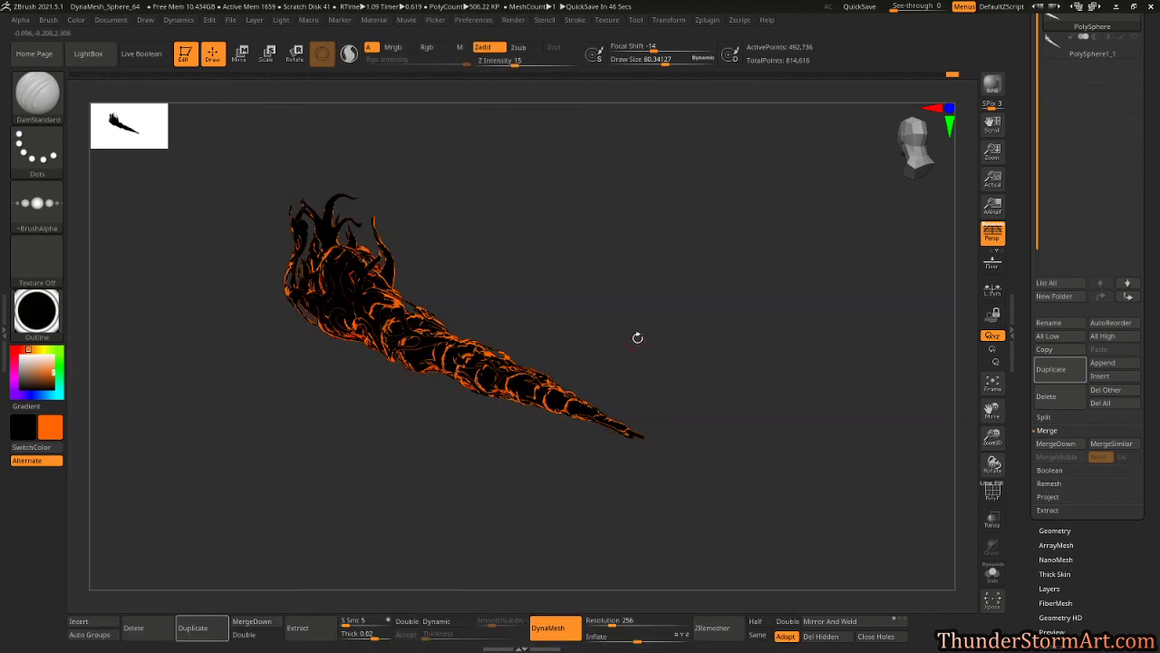
drag(635, 337, 612, 413)
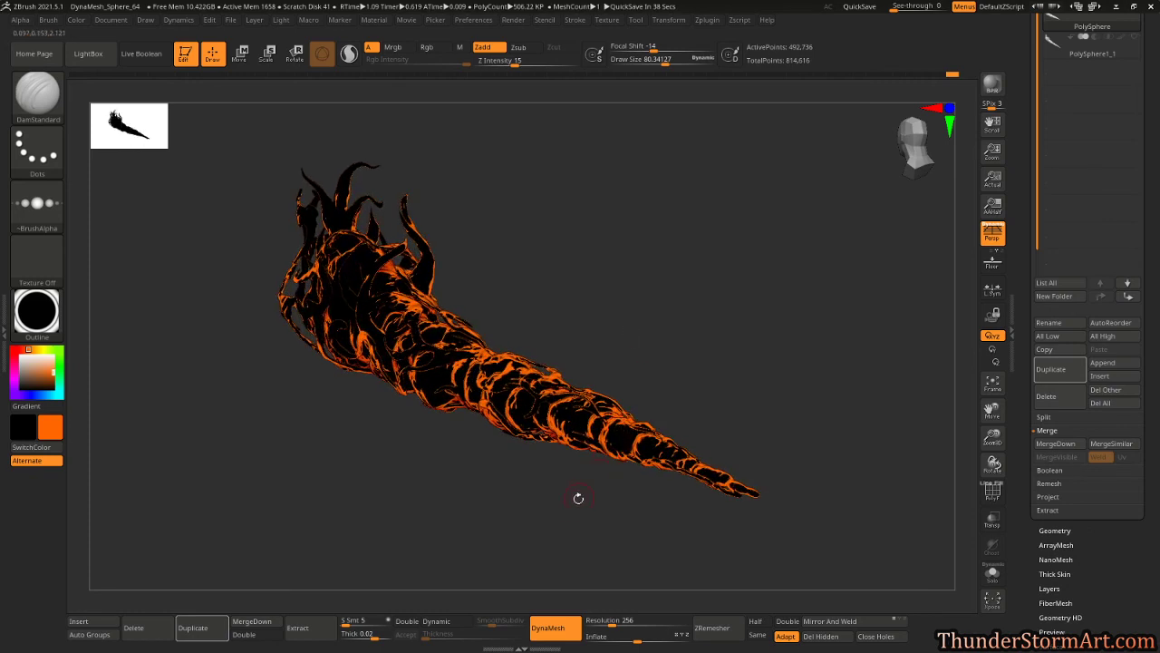
click(33, 348)
click(30, 348)
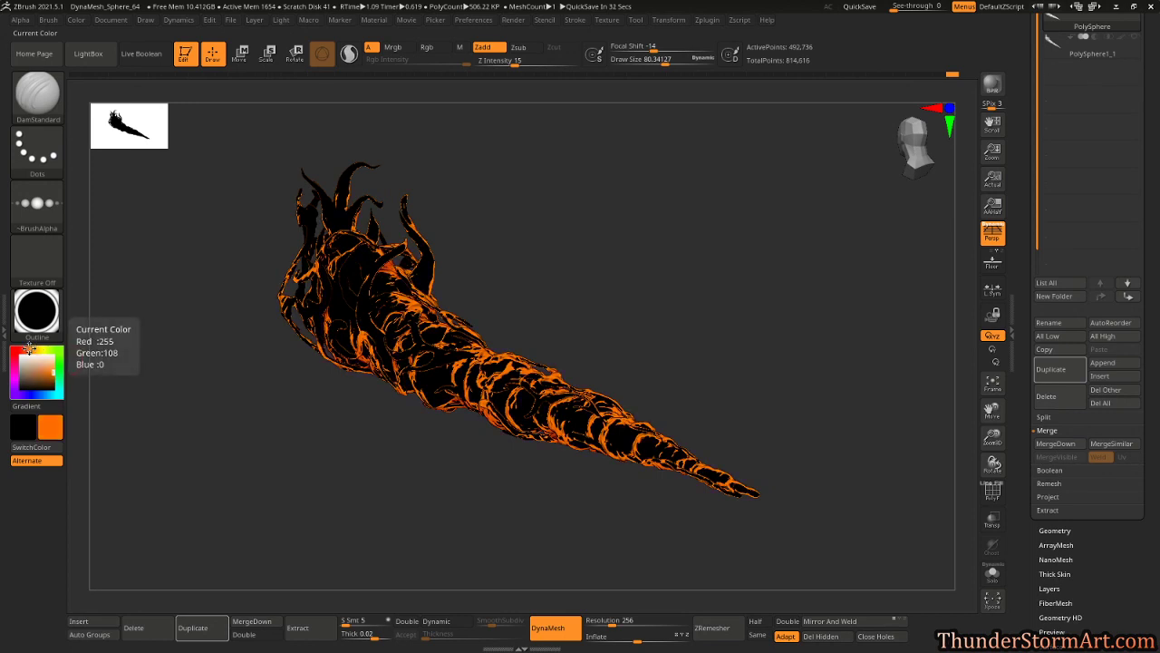
In the Outline material's modifiers, set Intensity A to about 0.93 and Intensity B to about 1.10, and adjust Depth B.
click(374, 19)
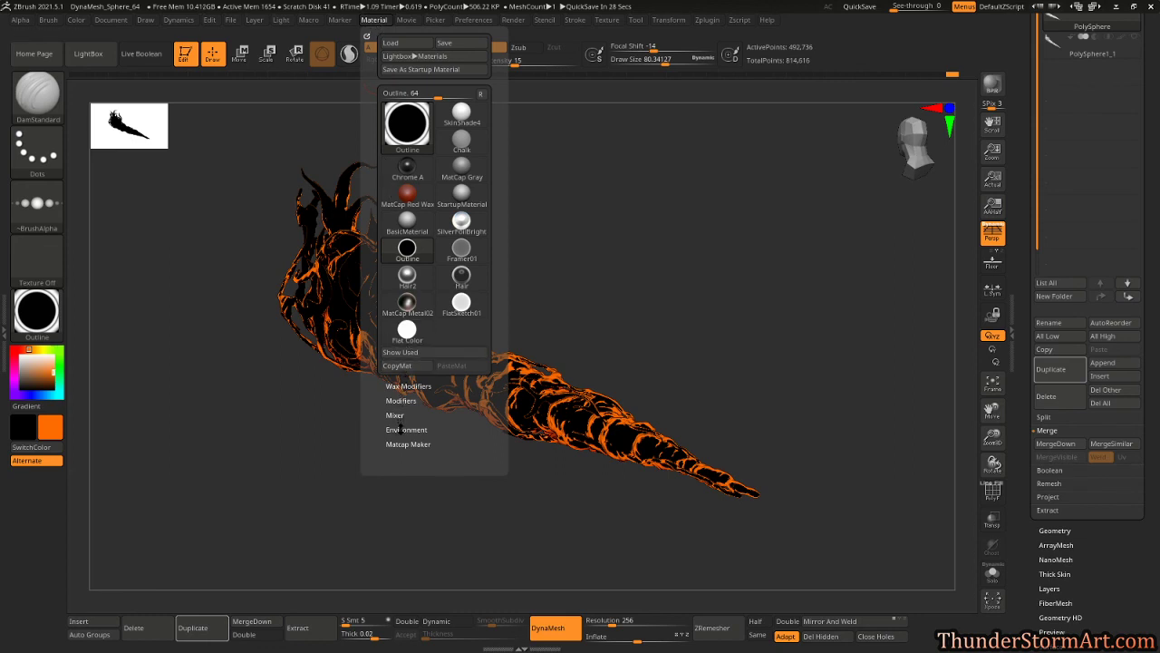
click(400, 399)
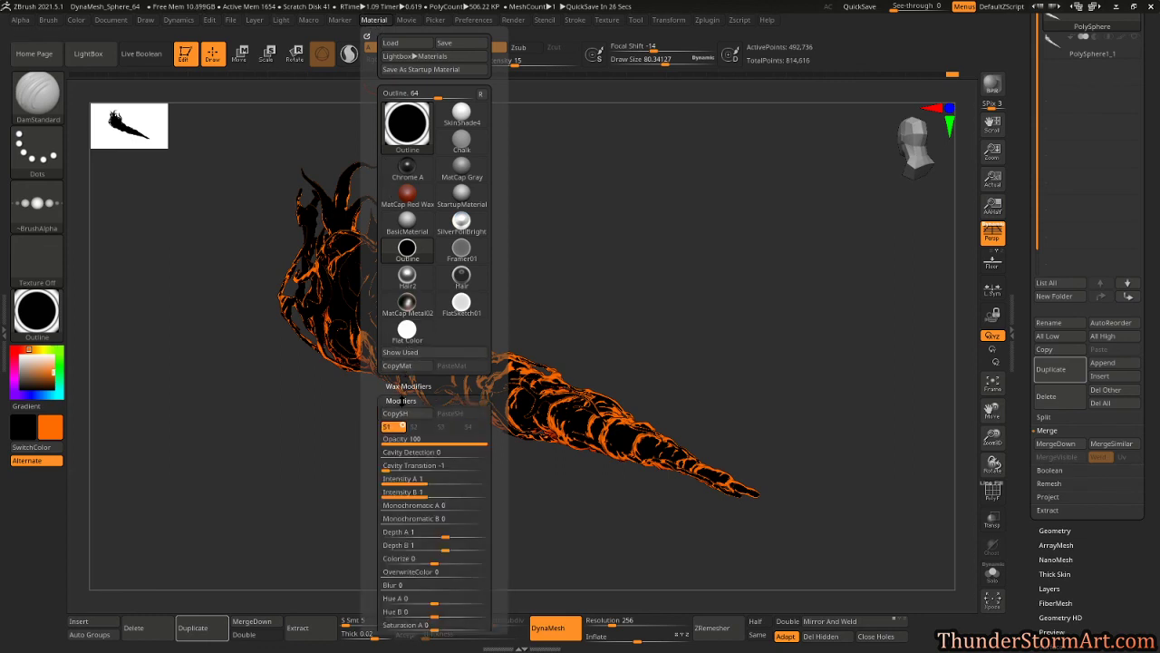
drag(494, 412, 494, 311)
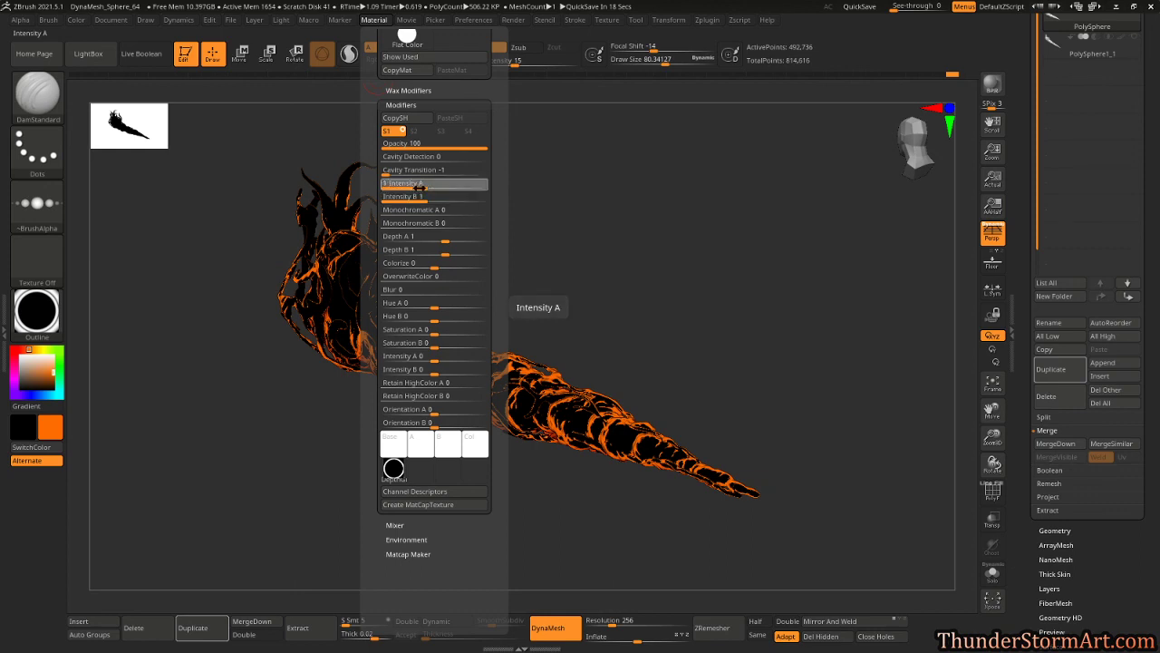
drag(424, 185, 393, 175)
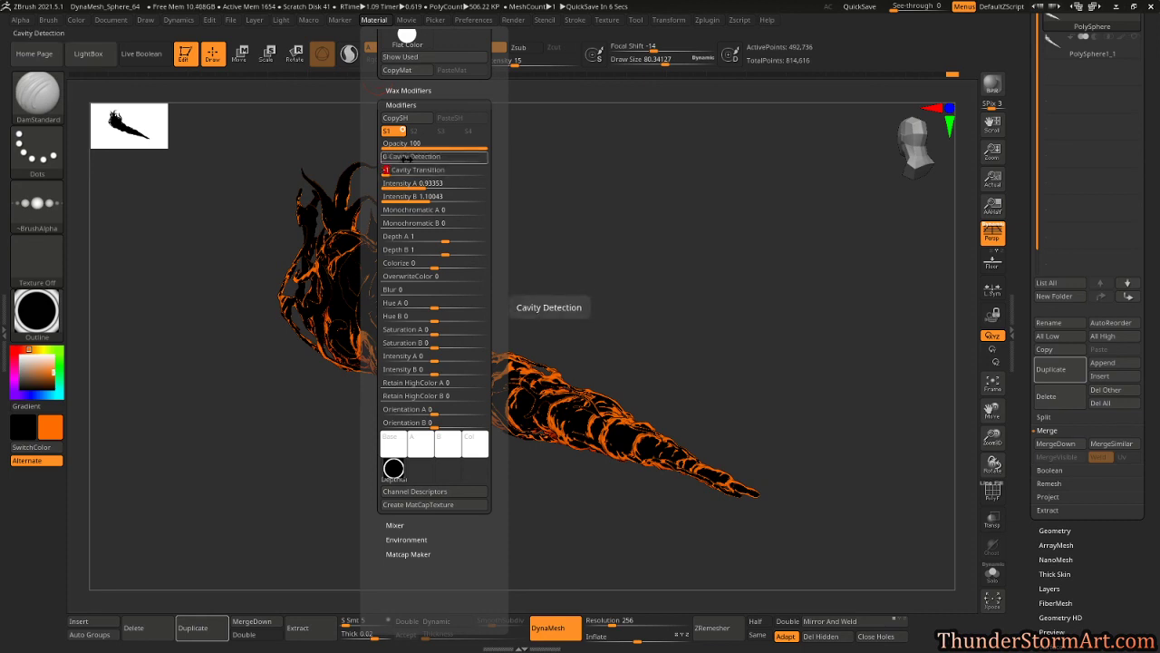
drag(447, 255, 458, 254)
click(450, 253)
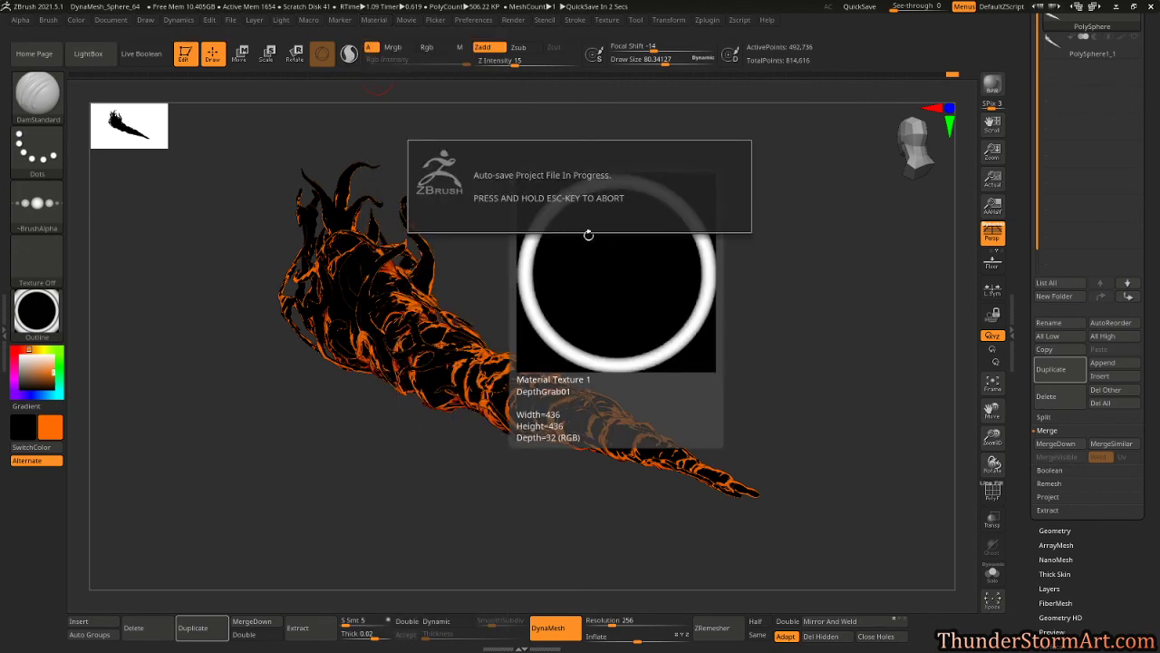
drag(723, 278, 670, 267)
drag(675, 316, 299, 374)
Apply the SilverFoilBright material to the orange wand and inspect it from several sides.
click(36, 311)
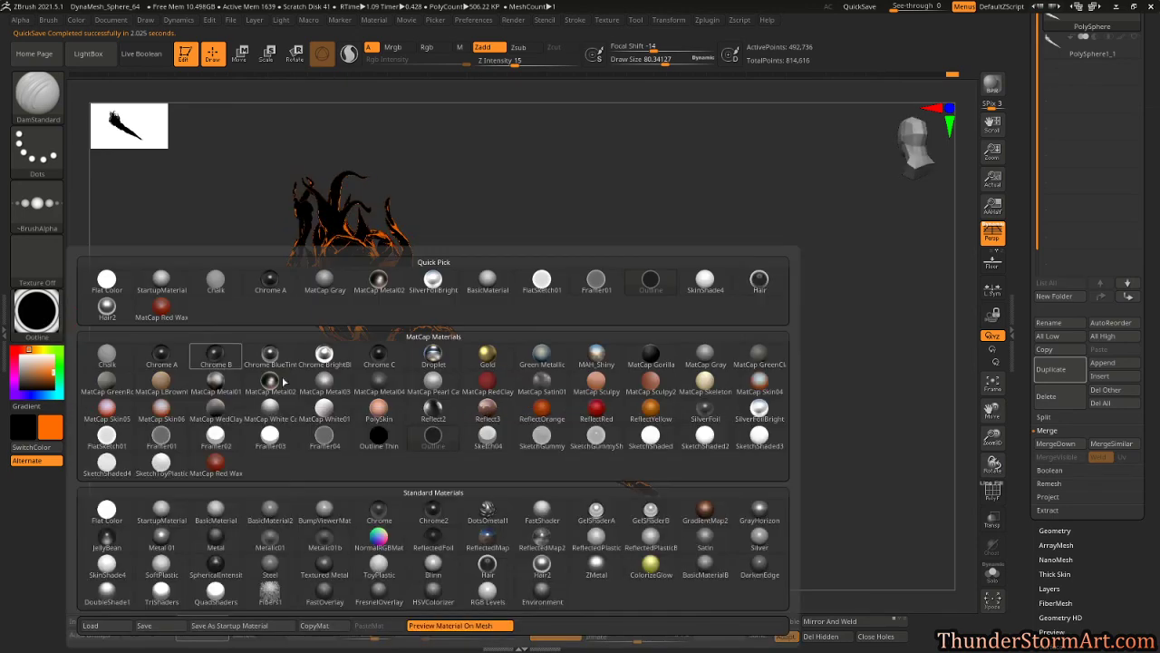
click(757, 398)
drag(757, 398, 632, 422)
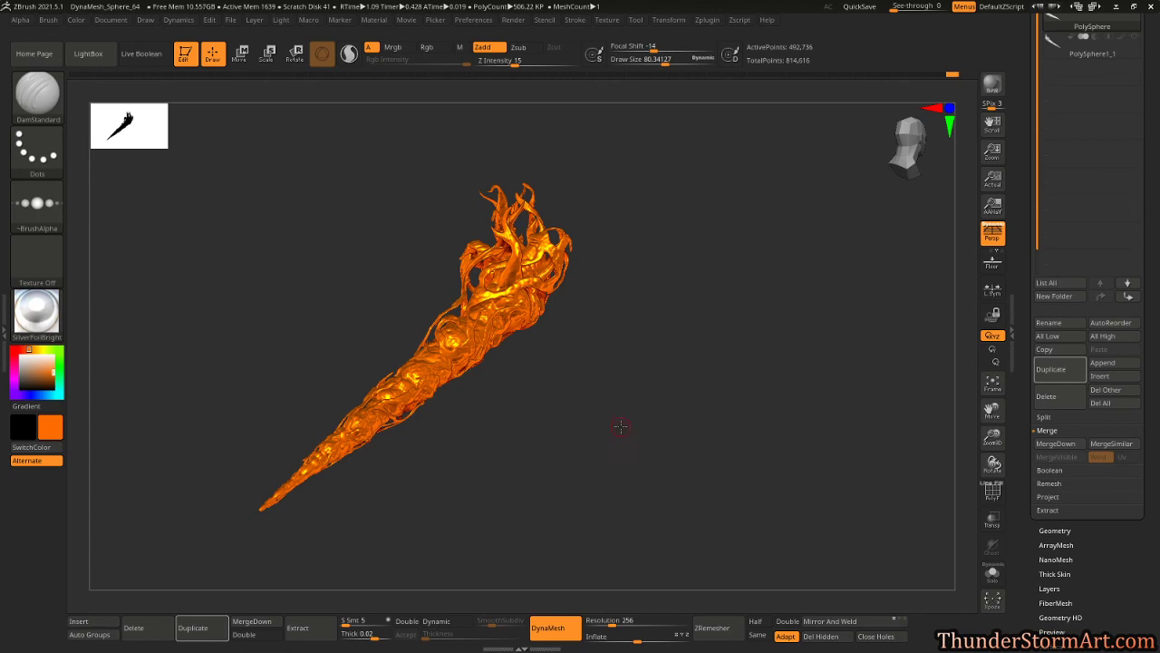
drag(621, 427, 665, 308)
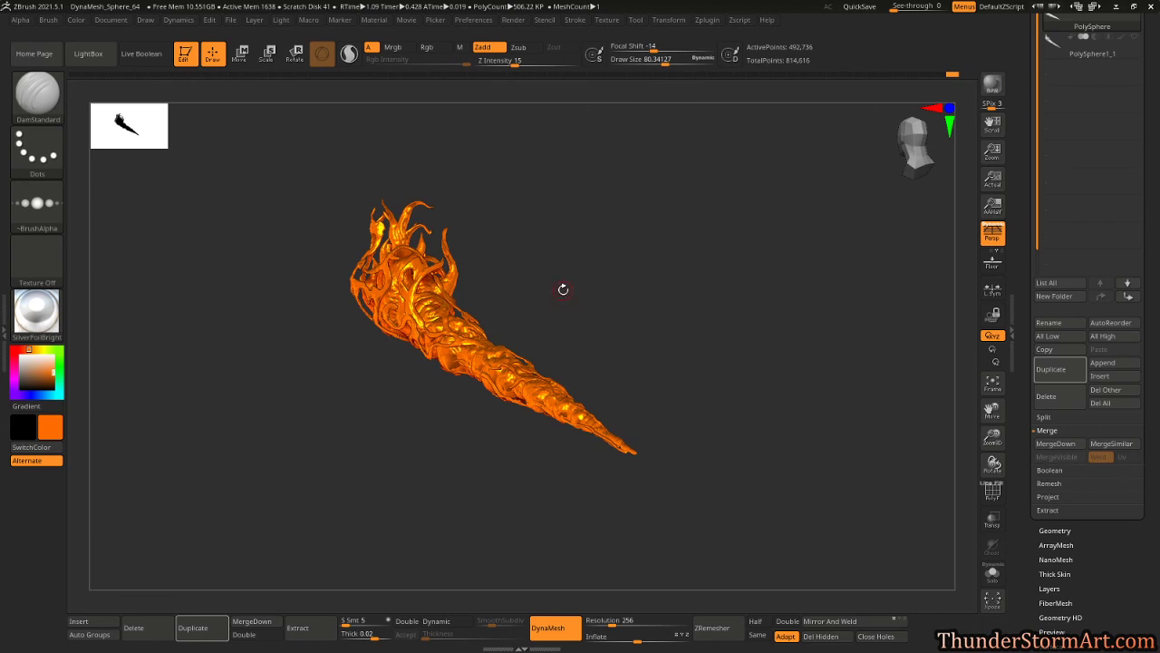
mouse_move(555, 270)
mouse_down()
mouse_move(544, 290)
mouse_move(562, 288)
mouse_move(537, 292)
mouse_move(560, 265)
mouse_move(599, 299)
mouse_move(640, 313)
mouse_move(829, 274)
mouse_move(604, 199)
mouse_move(575, 238)
mouse_move(513, 262)
mouse_move(580, 292)
mouse_move(598, 204)
mouse_up()
mouse_move(611, 191)
mouse_down()
mouse_move(598, 214)
mouse_move(615, 206)
mouse_up()
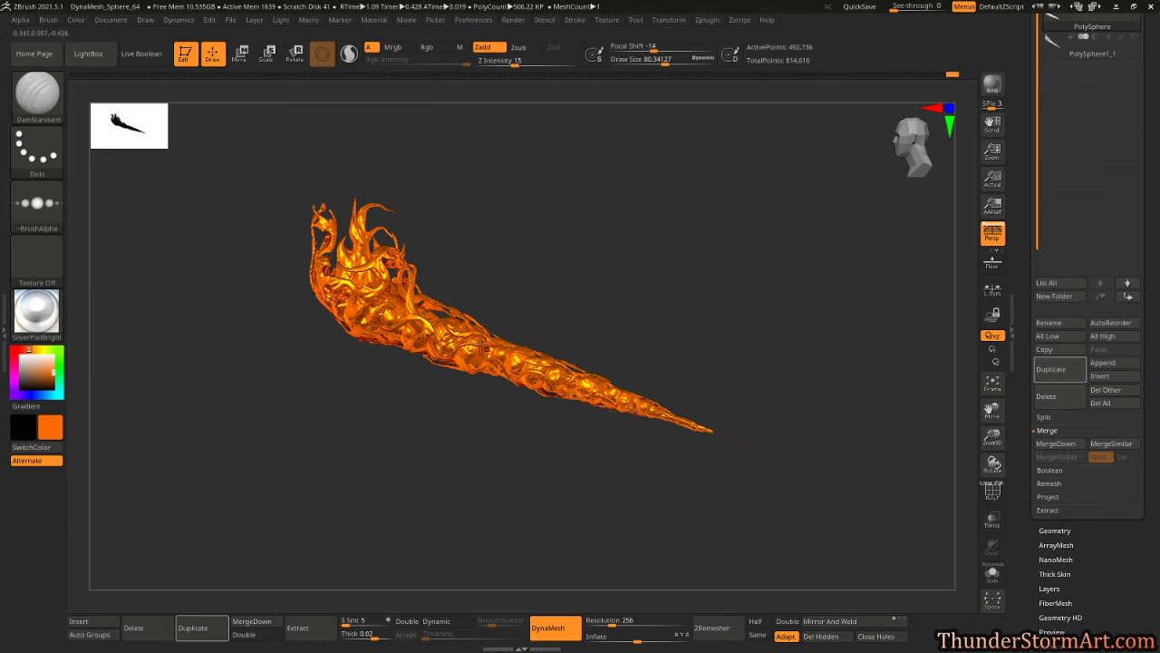
drag(570, 286, 419, 313)
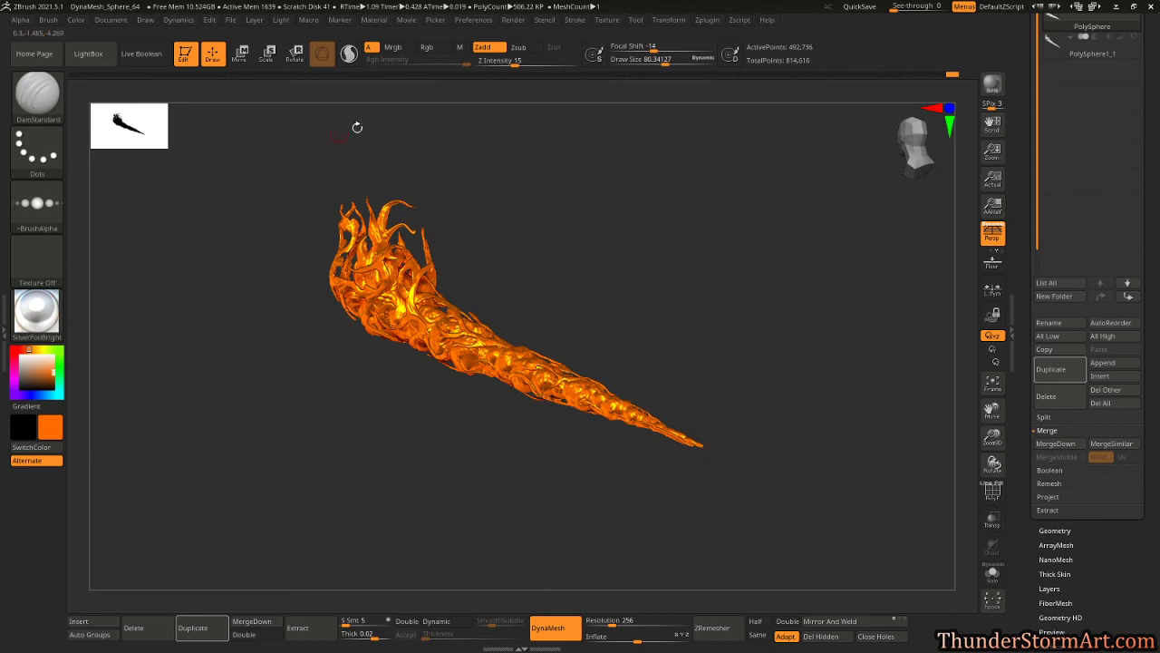
mouse_move(651, 259)
mouse_down()
mouse_move(599, 235)
mouse_move(695, 291)
mouse_move(681, 242)
mouse_move(640, 267)
mouse_move(652, 269)
mouse_up()
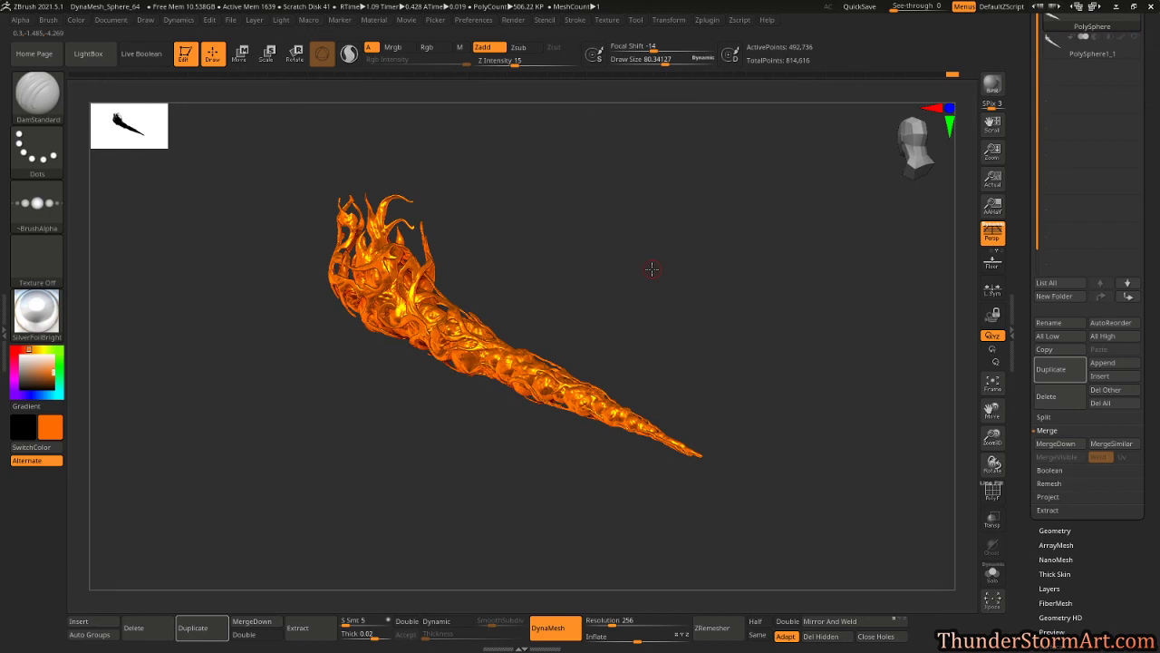